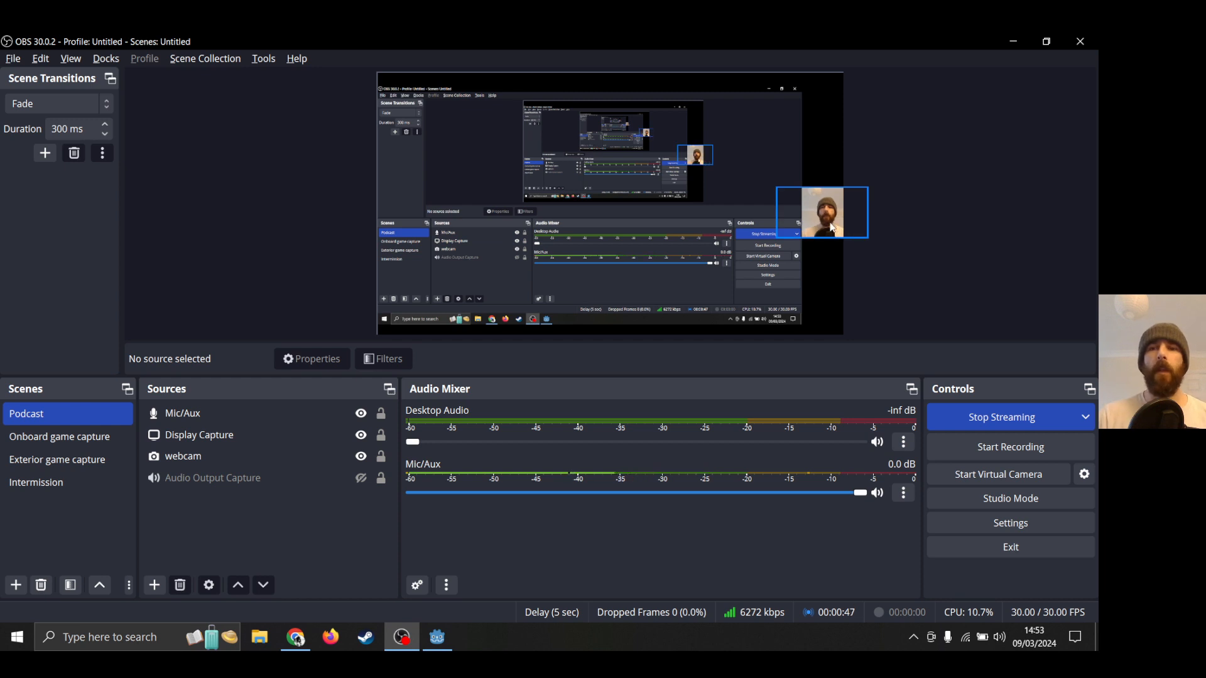
# Nudge the webcam source slightly left in the preview canvas and deselect it.
pyautogui.click(826, 222)
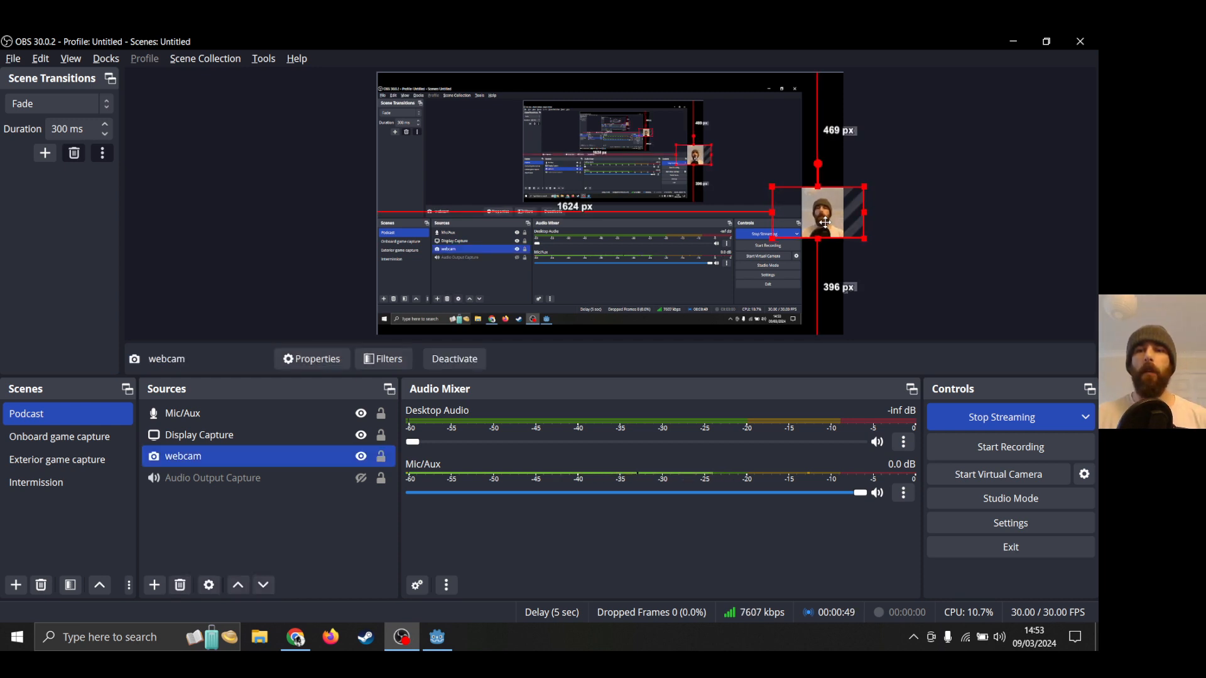
pyautogui.click(933, 232)
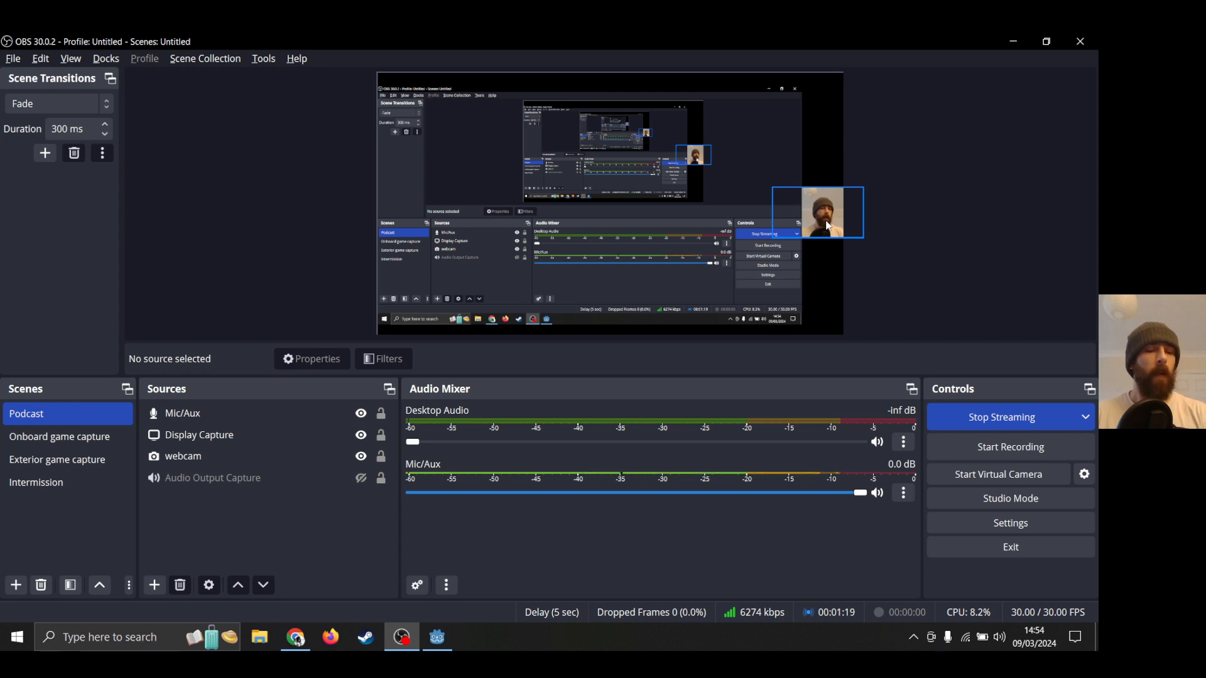
pyautogui.hotkey('alt', 'Tab')
pyautogui.hotkey('alt', 'Tab')
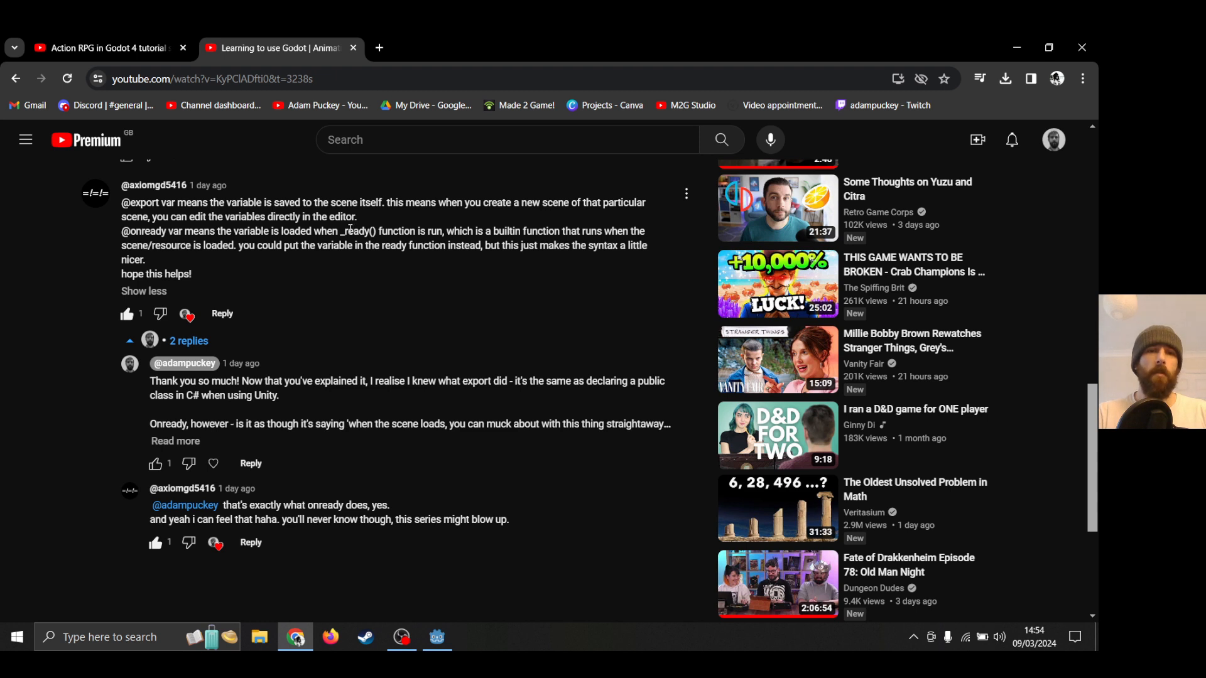
pyautogui.moveTo(342, 233); pyautogui.dragTo(366, 232)
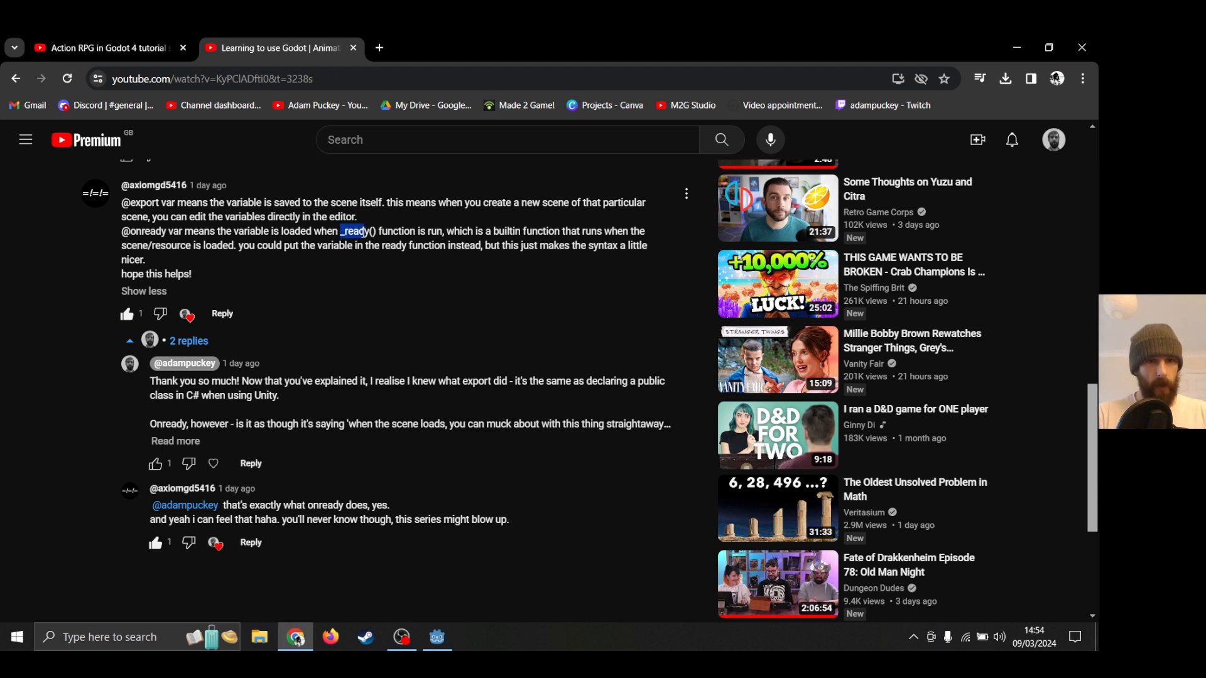
pyautogui.click(375, 233)
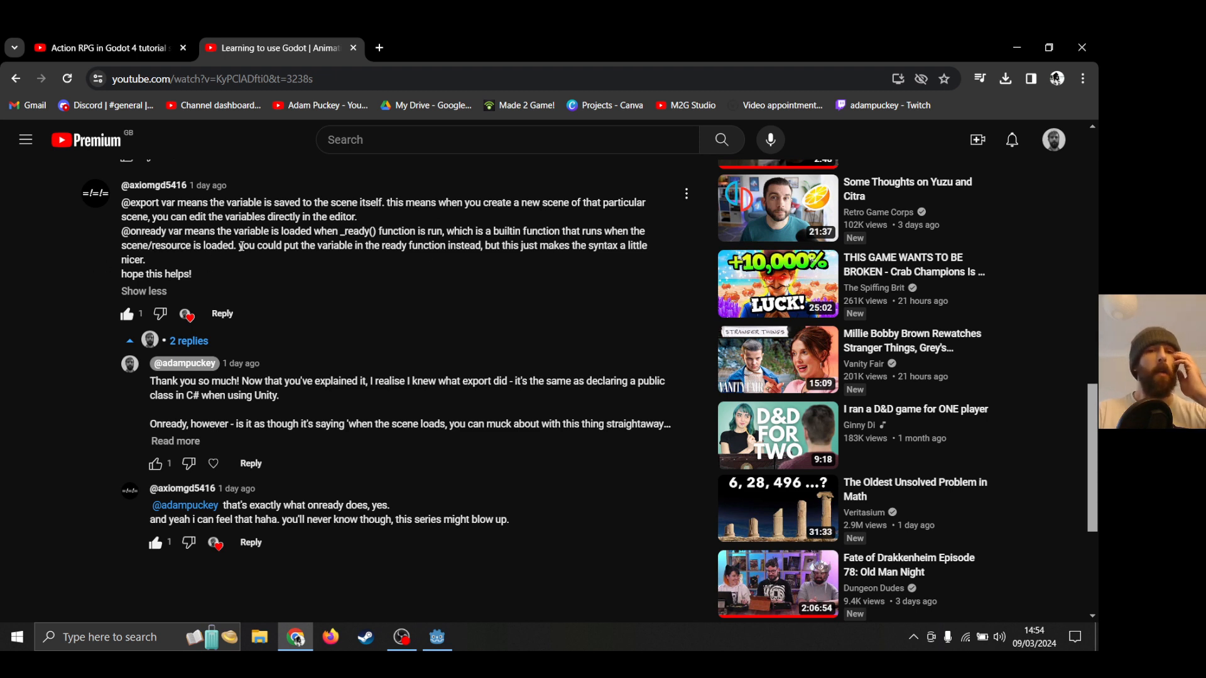
pyautogui.moveTo(237, 246); pyautogui.dragTo(509, 249)
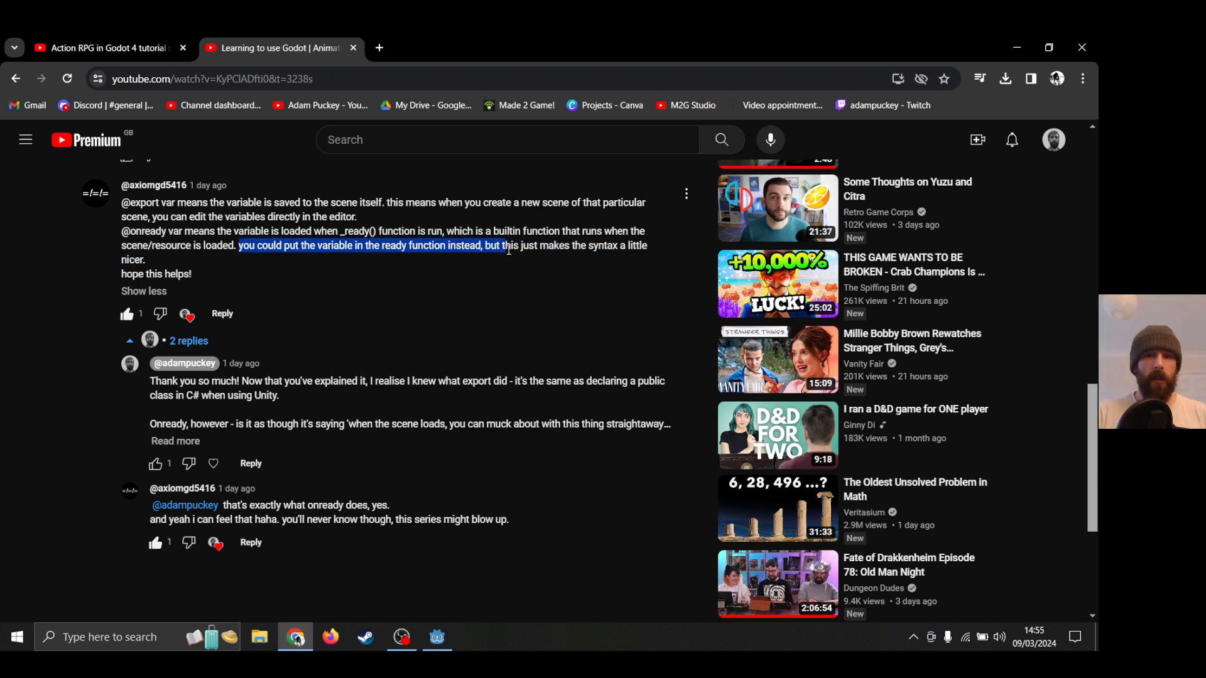
pyautogui.click(510, 250)
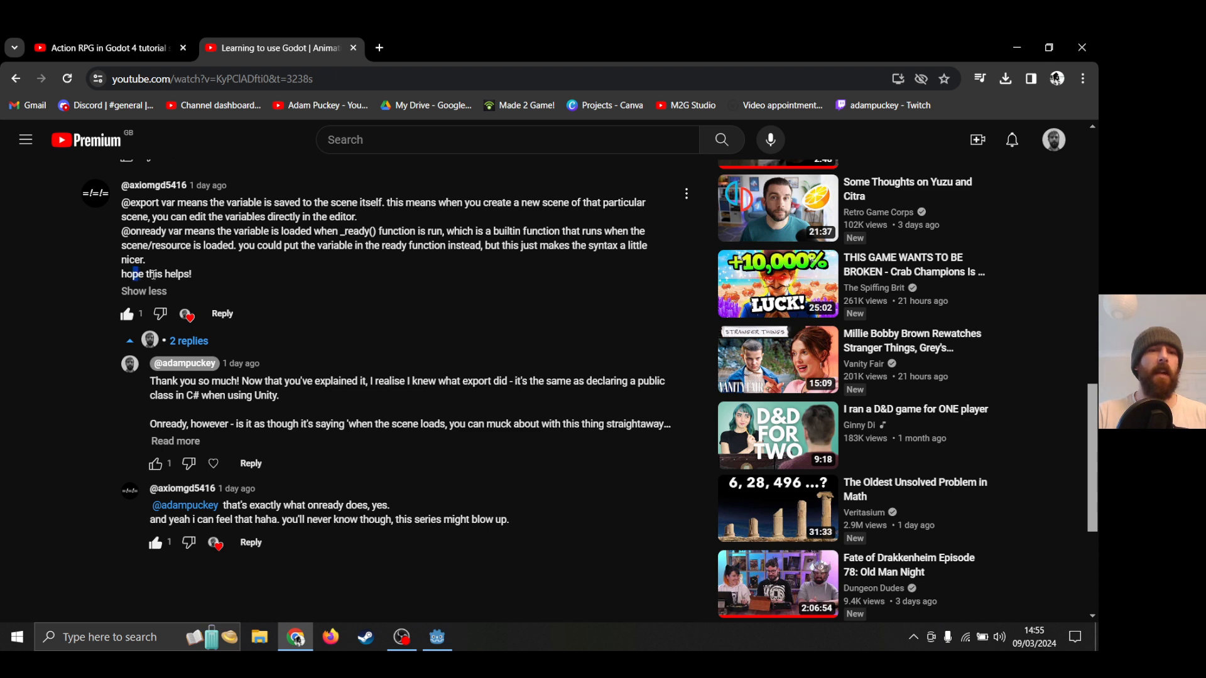
pyautogui.moveTo(154, 383); pyautogui.dragTo(295, 382)
pyautogui.click(295, 382)
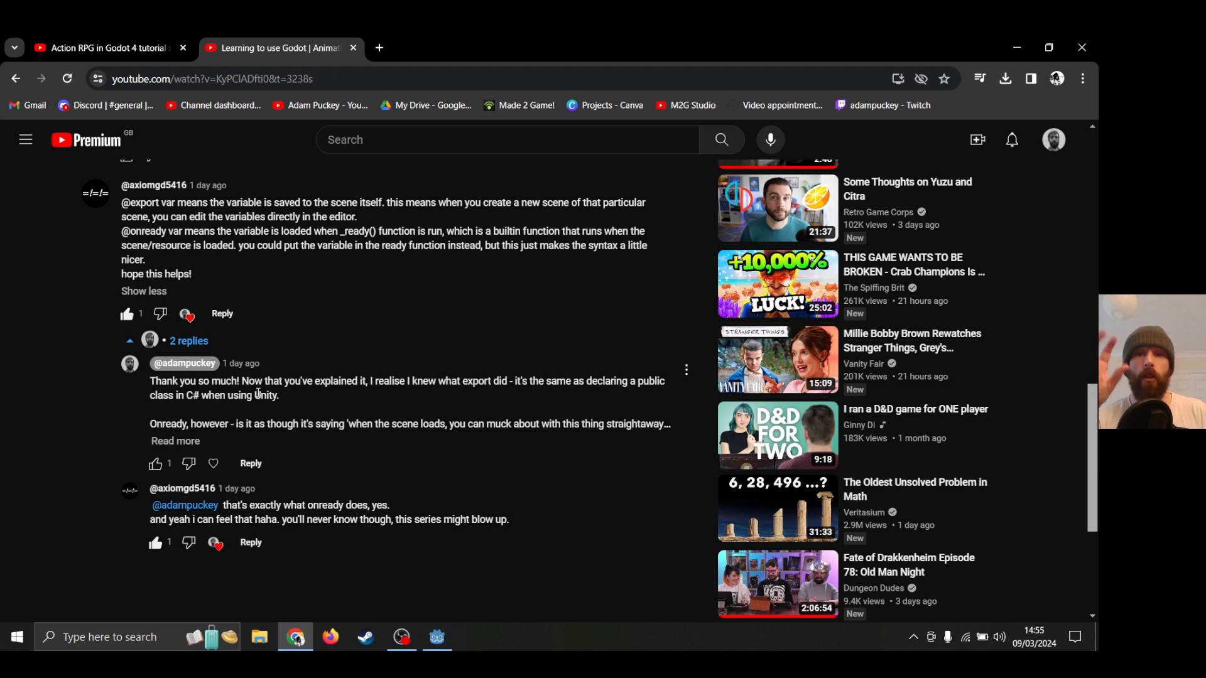
# Expand the first reply in full and read the rest of the comment thread about onready.
pyautogui.click(157, 442)
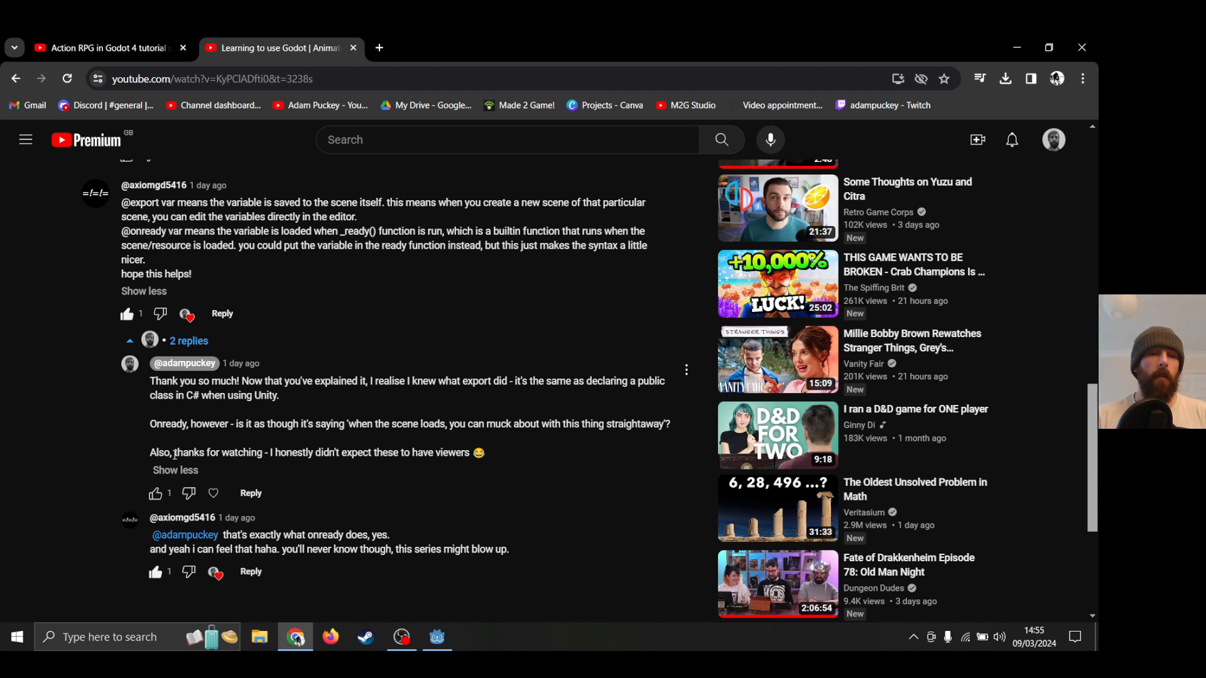
pyautogui.moveTo(151, 454); pyautogui.dragTo(259, 448)
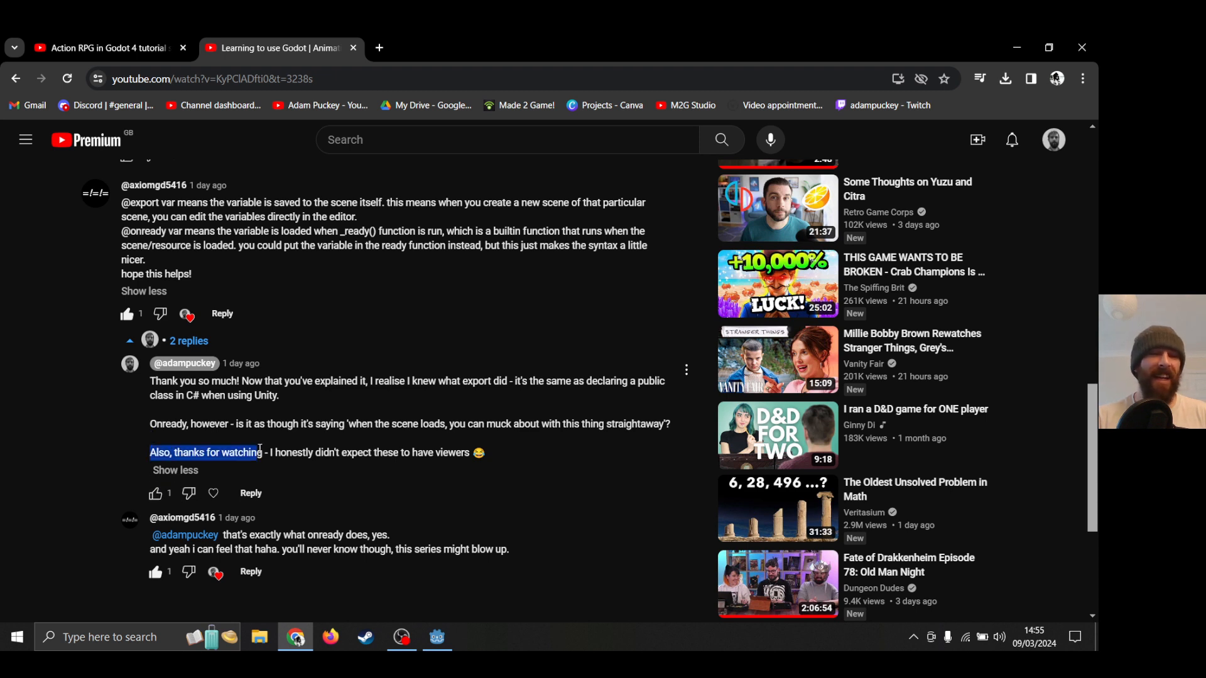
pyautogui.click(259, 449)
pyautogui.moveTo(232, 534); pyautogui.dragTo(388, 535)
pyautogui.click(380, 540)
pyautogui.moveTo(278, 550); pyautogui.dragTo(288, 548)
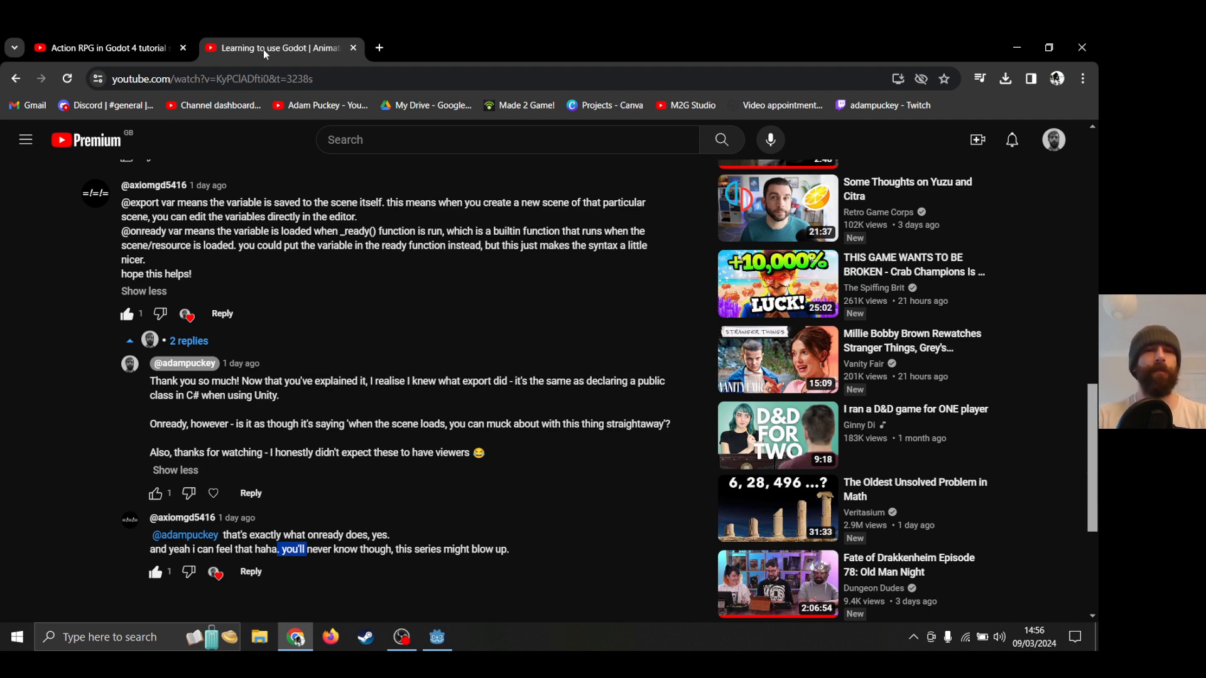
# Close the video comments tab, switch to the Godot Project Manager and open the ARPG Godot 4 Tutorial project.
pyautogui.click(354, 48)
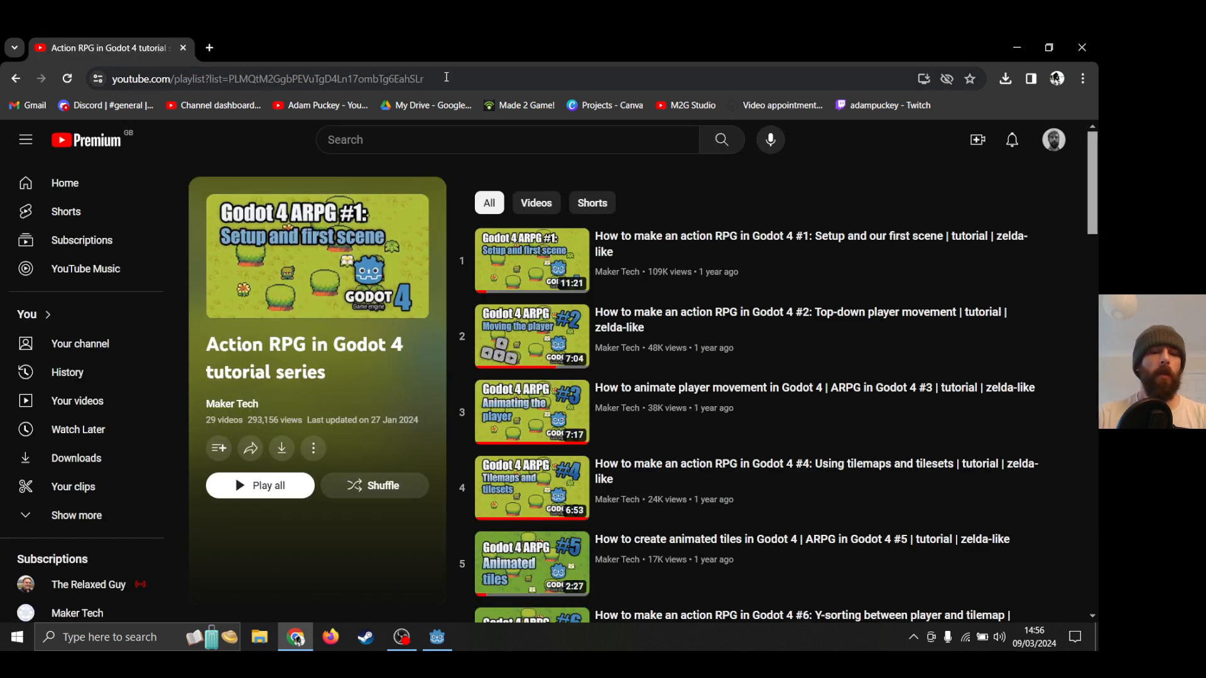
pyautogui.hotkey('alt', 'Tab')
pyautogui.hotkey('alt', 'Tab')
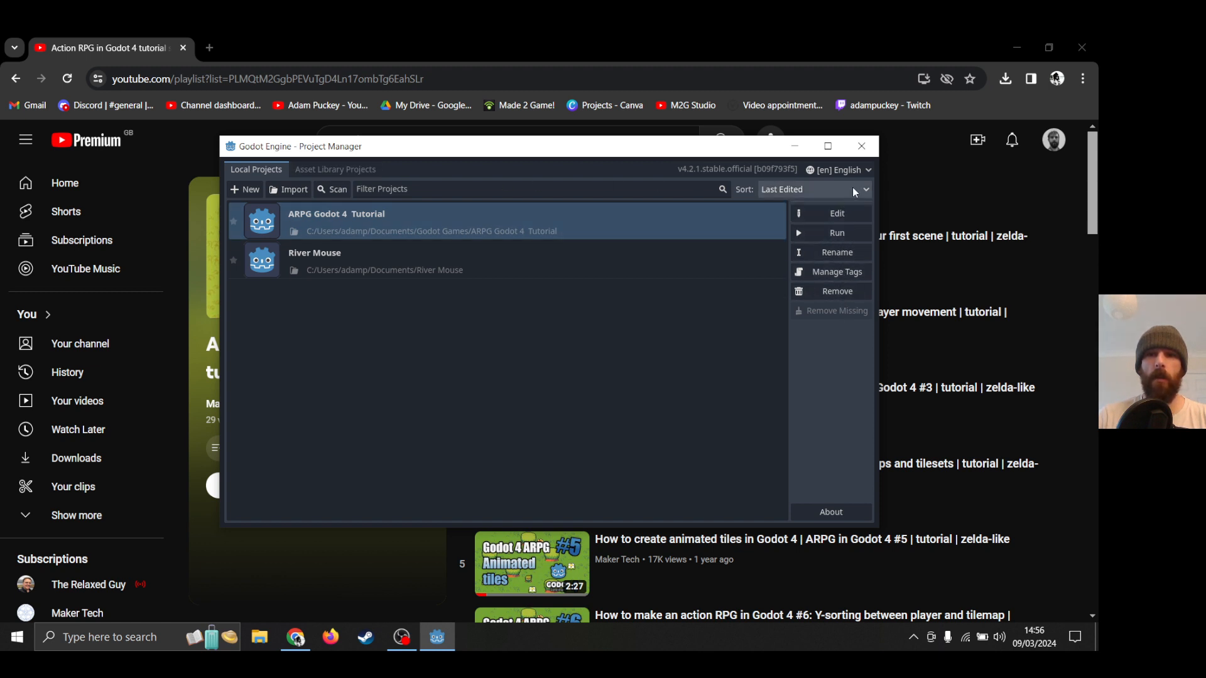
pyautogui.doubleClick(577, 229)
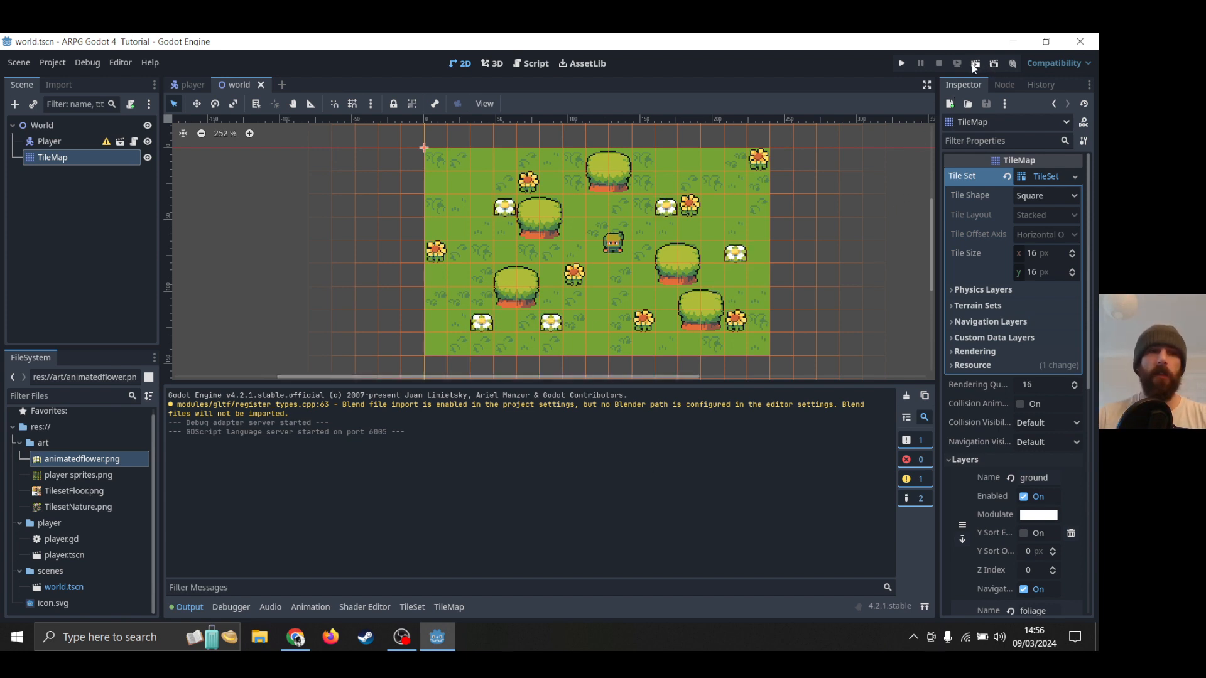
# Run the world scene, walk the player around the flowers and bushes to test movement and overlap, and close the game.
pyautogui.click(975, 64)
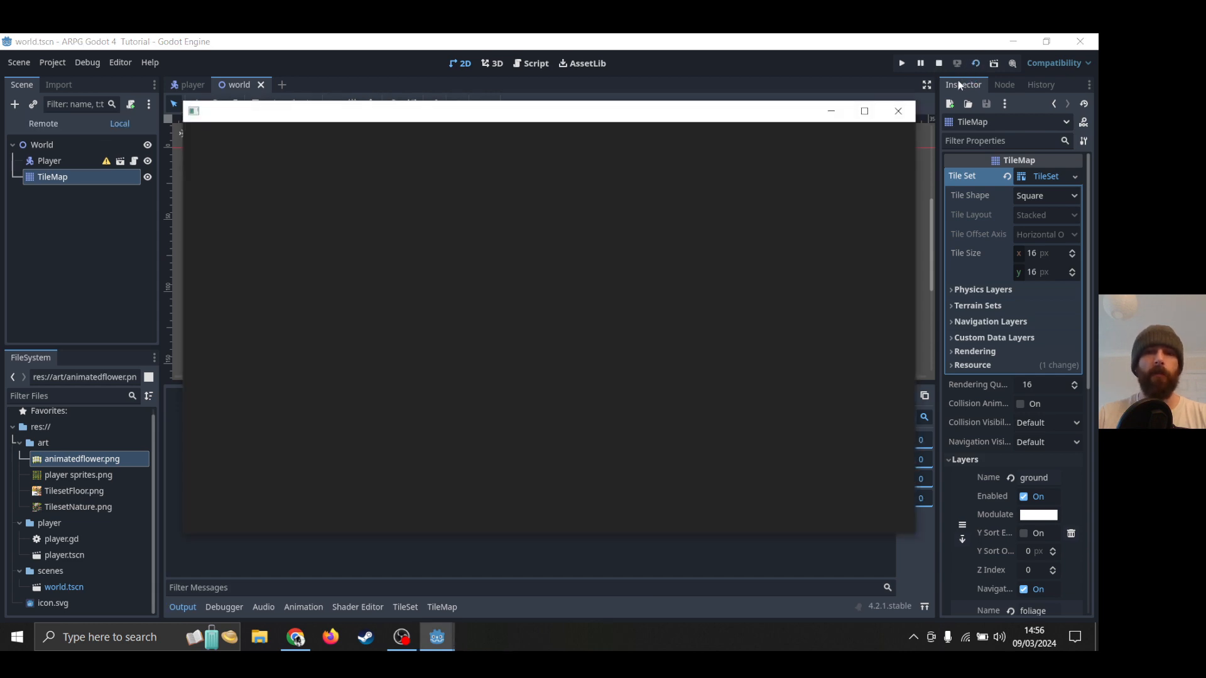
pyautogui.press('Left')
pyautogui.press('Right')
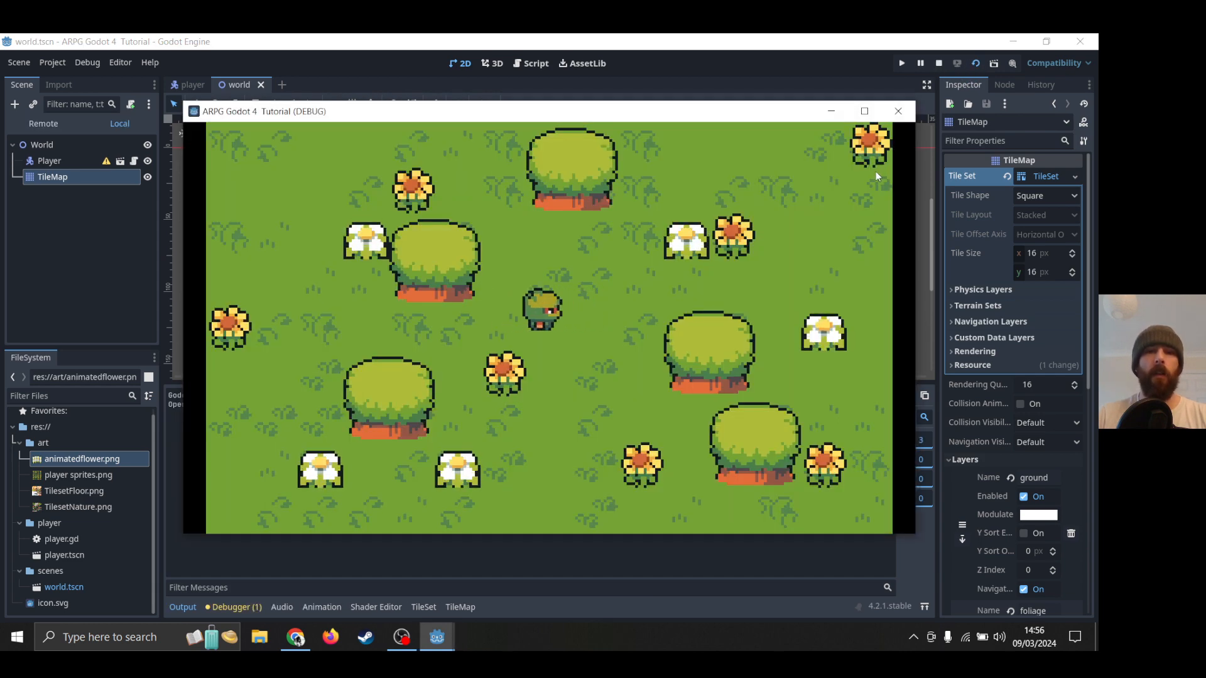
pyautogui.press('Up')
pyautogui.press('Left')
pyautogui.press('Down')
pyautogui.press('Up')
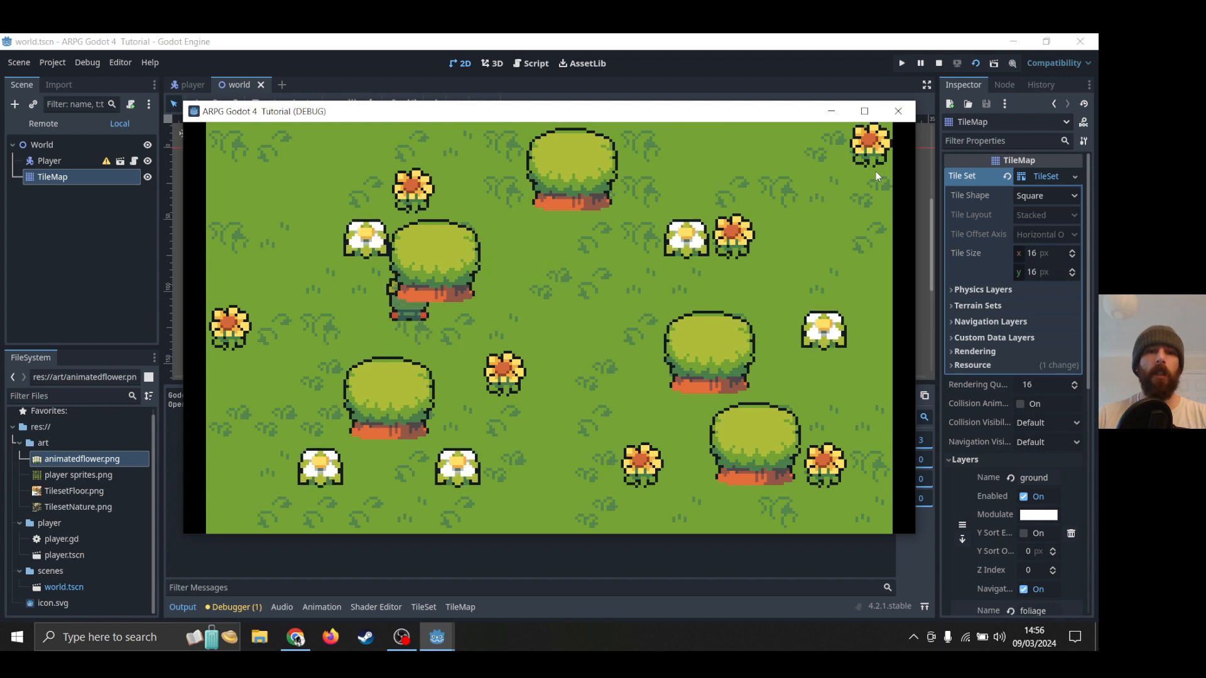
pyautogui.press('Right')
pyautogui.press('Up')
pyautogui.press('Down')
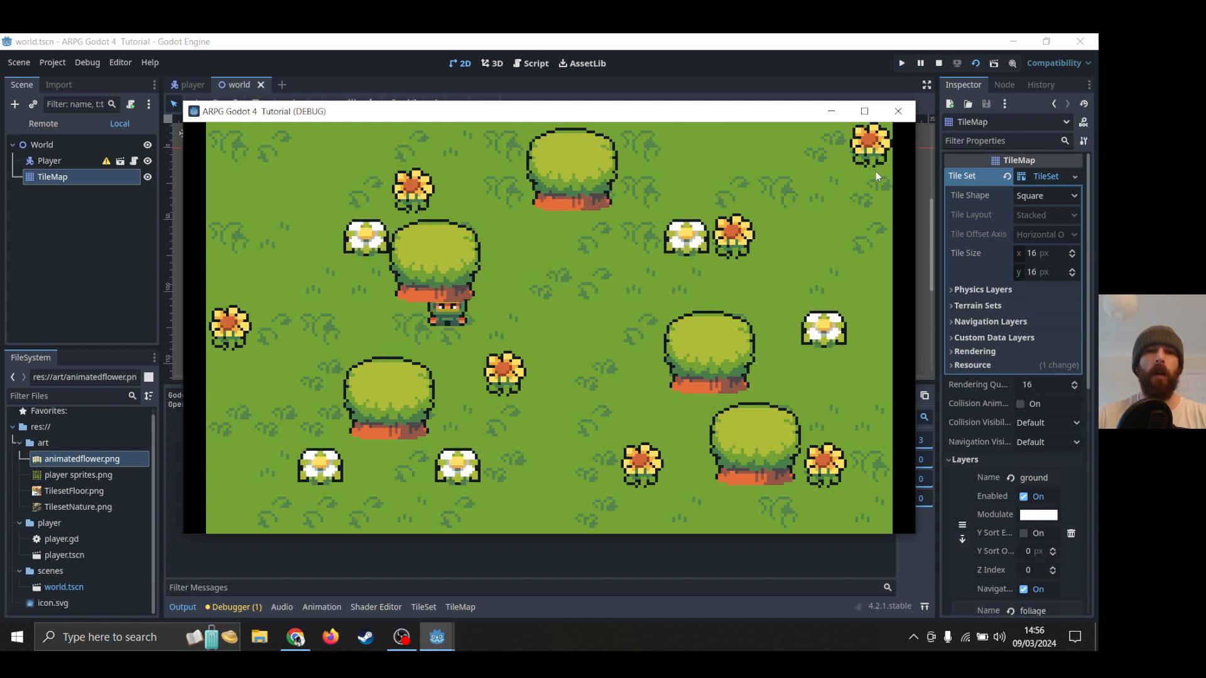
pyautogui.press('Down')
pyautogui.press('Up')
pyautogui.press('Down')
pyautogui.press('Left')
pyautogui.press('Up')
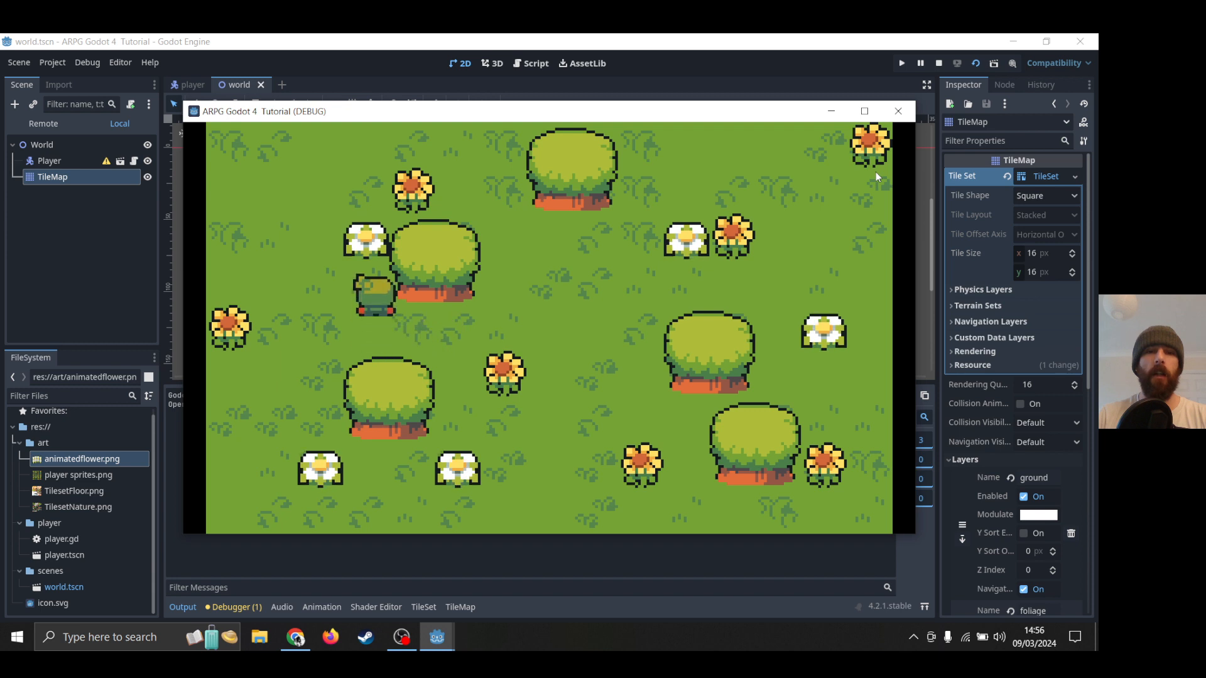
pyautogui.press('Down')
pyautogui.press('Up')
pyautogui.press('Right')
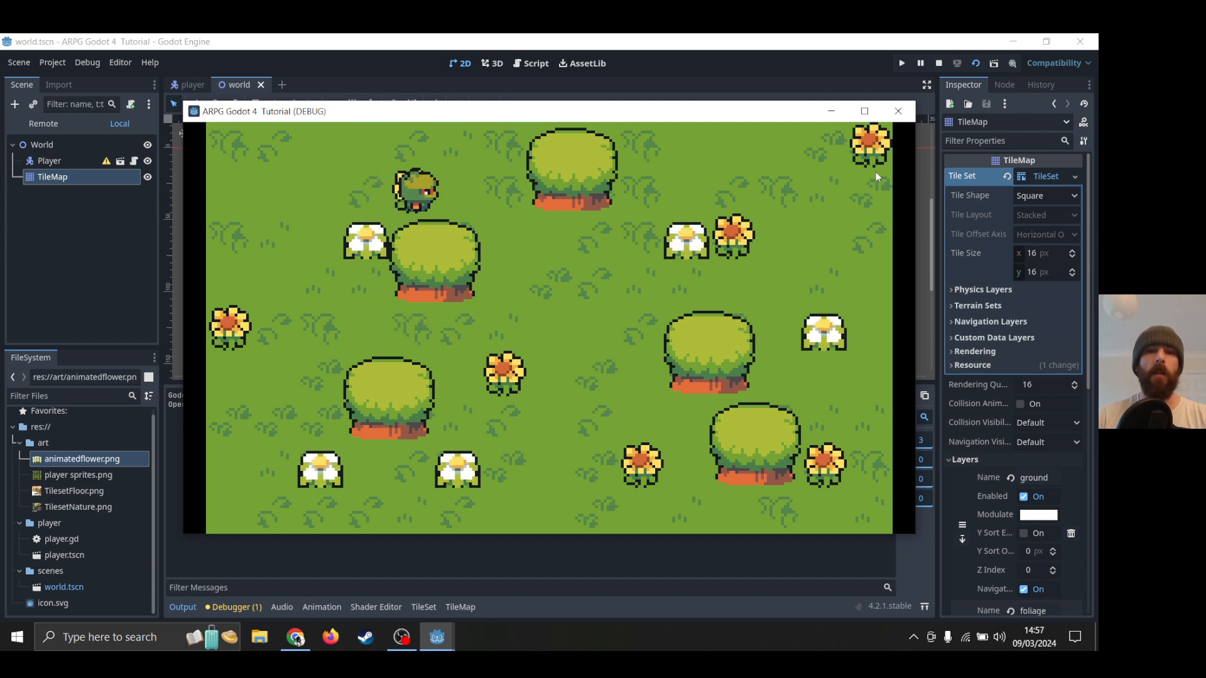
pyautogui.press('Left')
pyautogui.press('Down')
pyautogui.press('Down')
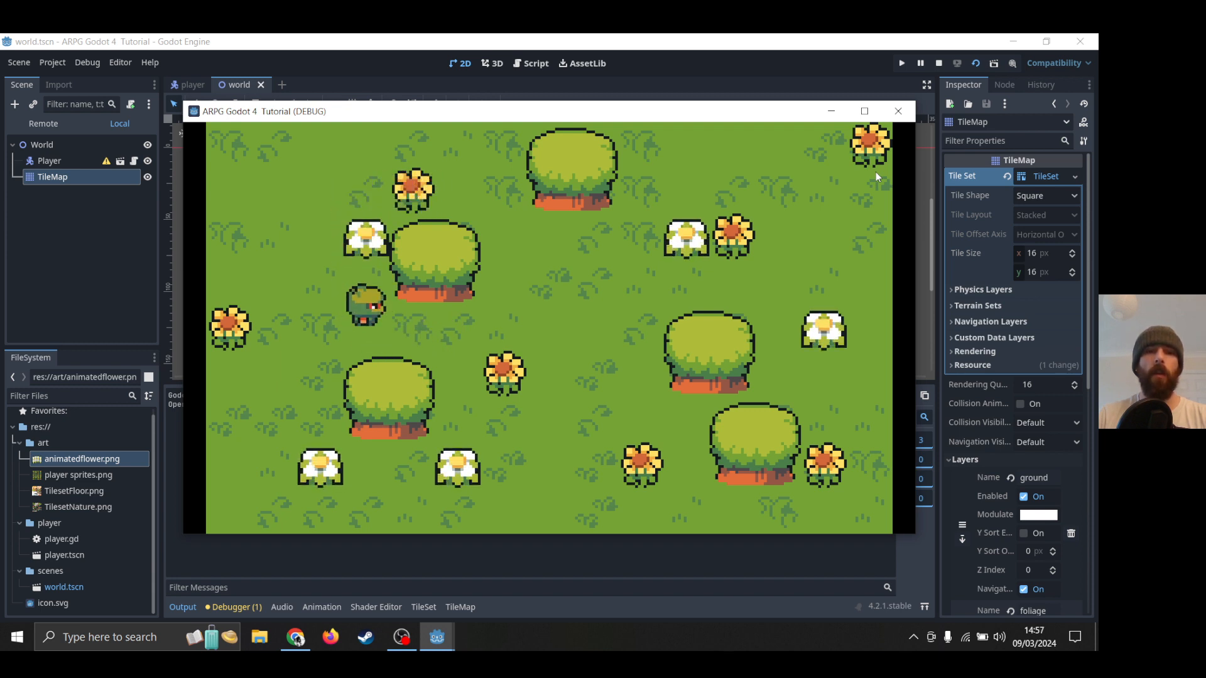
pyautogui.press('Right')
pyautogui.press('Down')
pyautogui.press('Up')
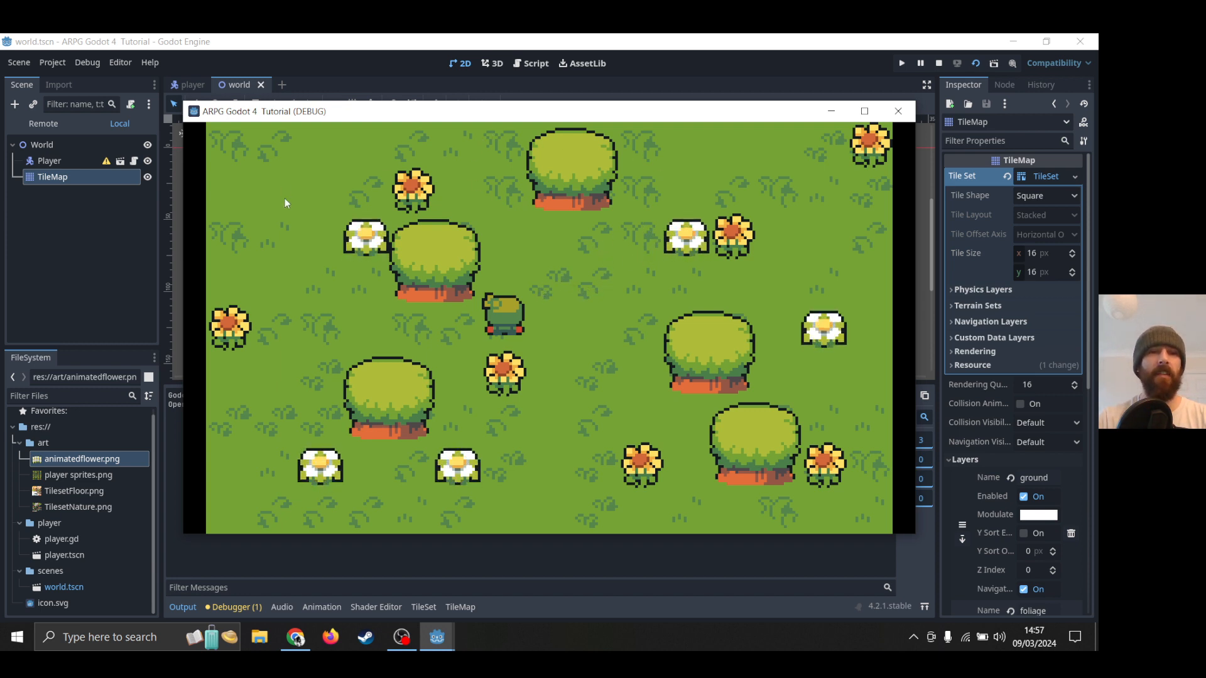
pyautogui.click(903, 117)
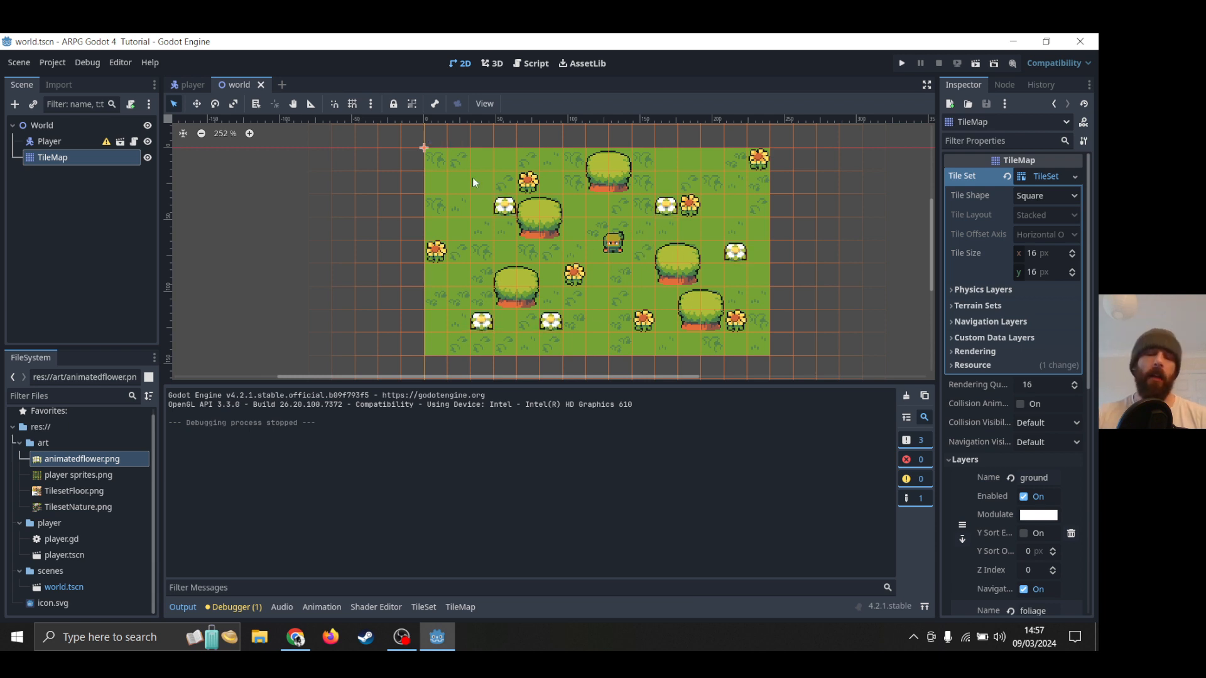
# Examine the Save Scene As dialog and the Project Settings for a way to duplicate the project, leaving both unchanged.
pyautogui.click(17, 63)
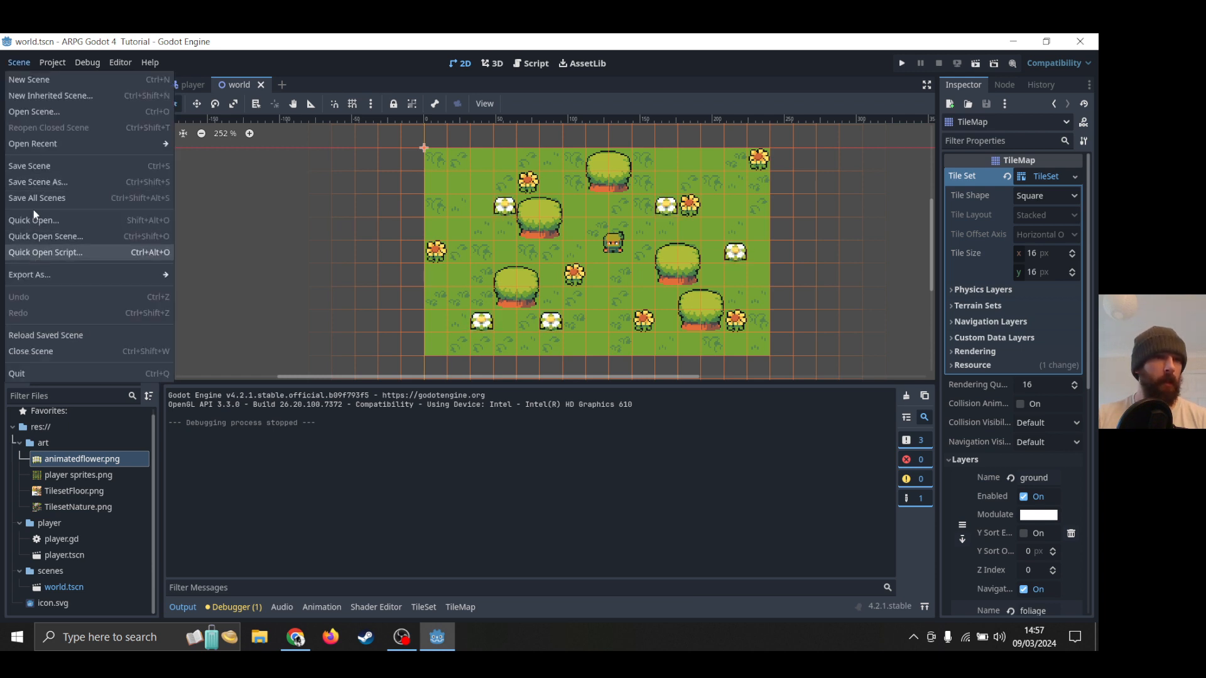
pyautogui.click(54, 186)
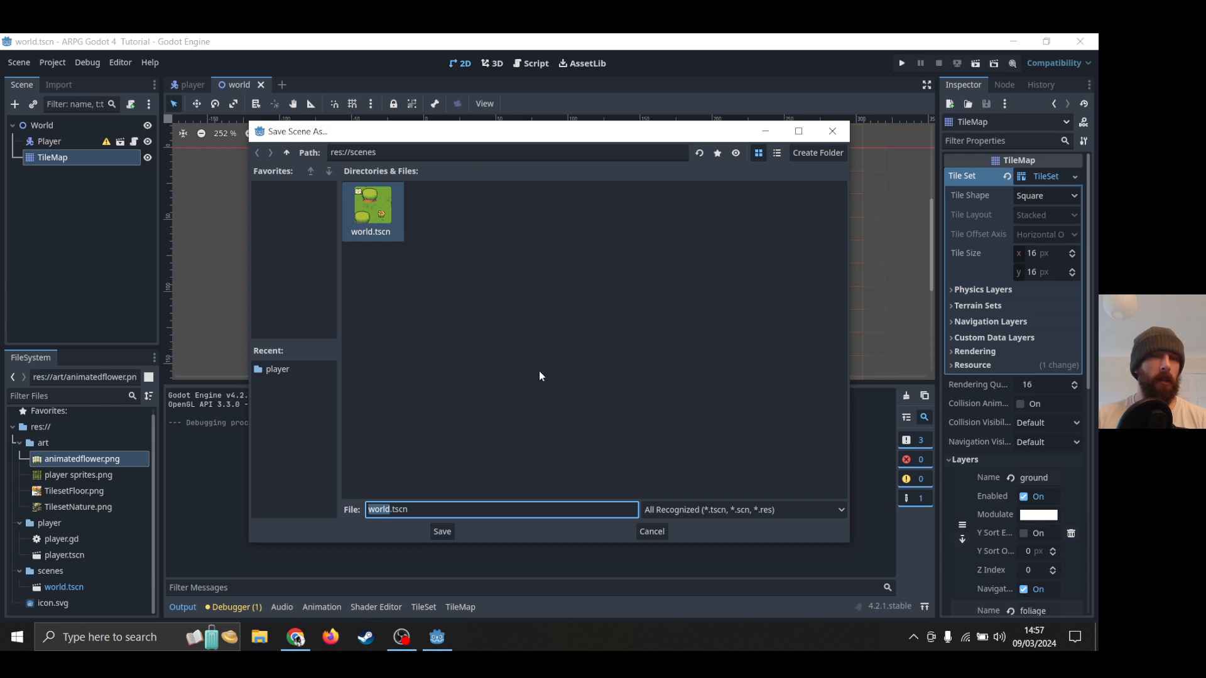
pyautogui.click(832, 131)
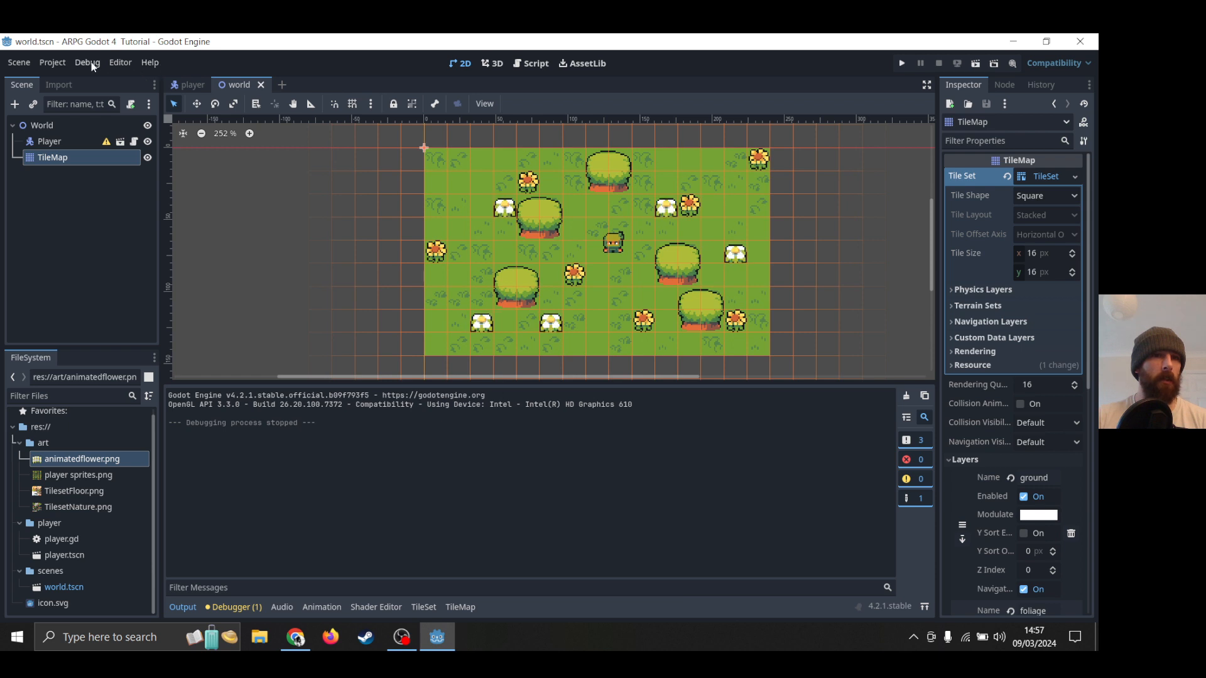
pyautogui.click(52, 63)
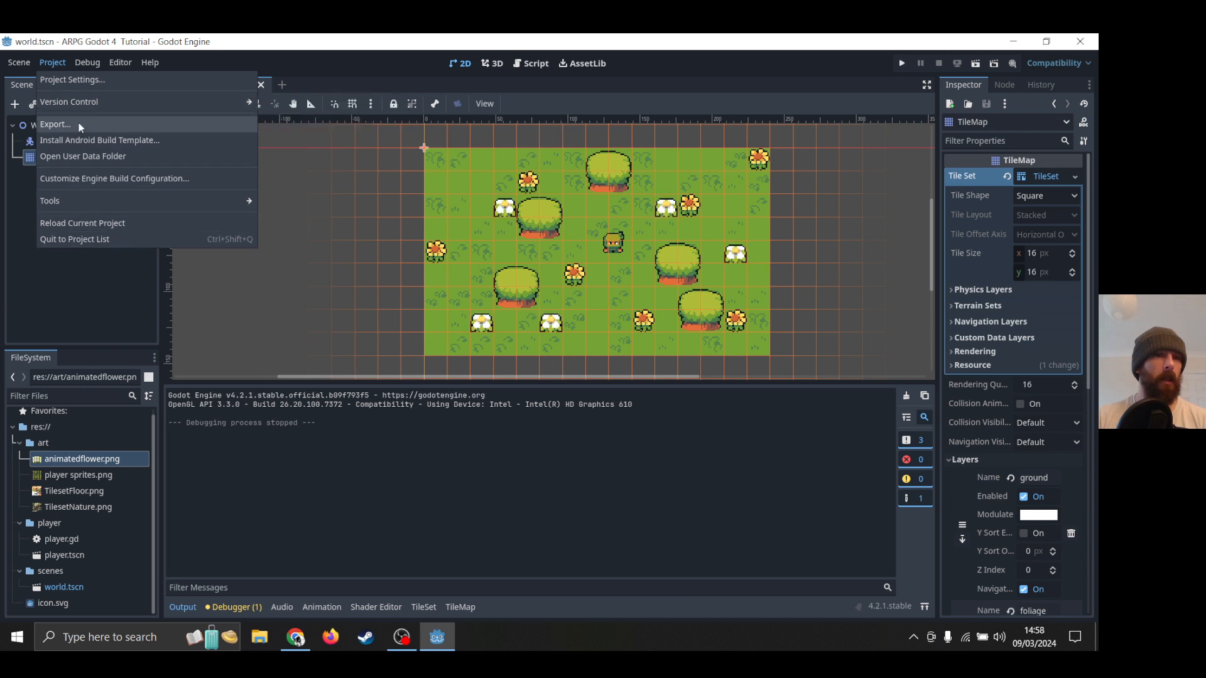
pyautogui.moveTo(71, 108)
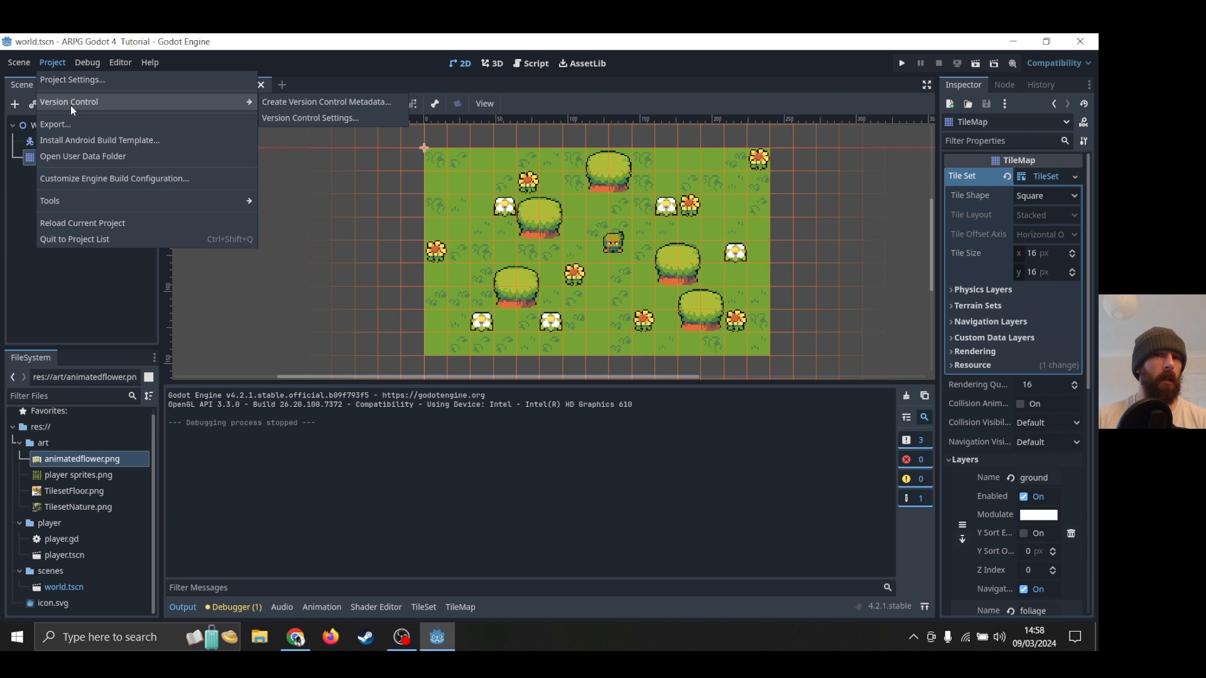
pyautogui.click(81, 80)
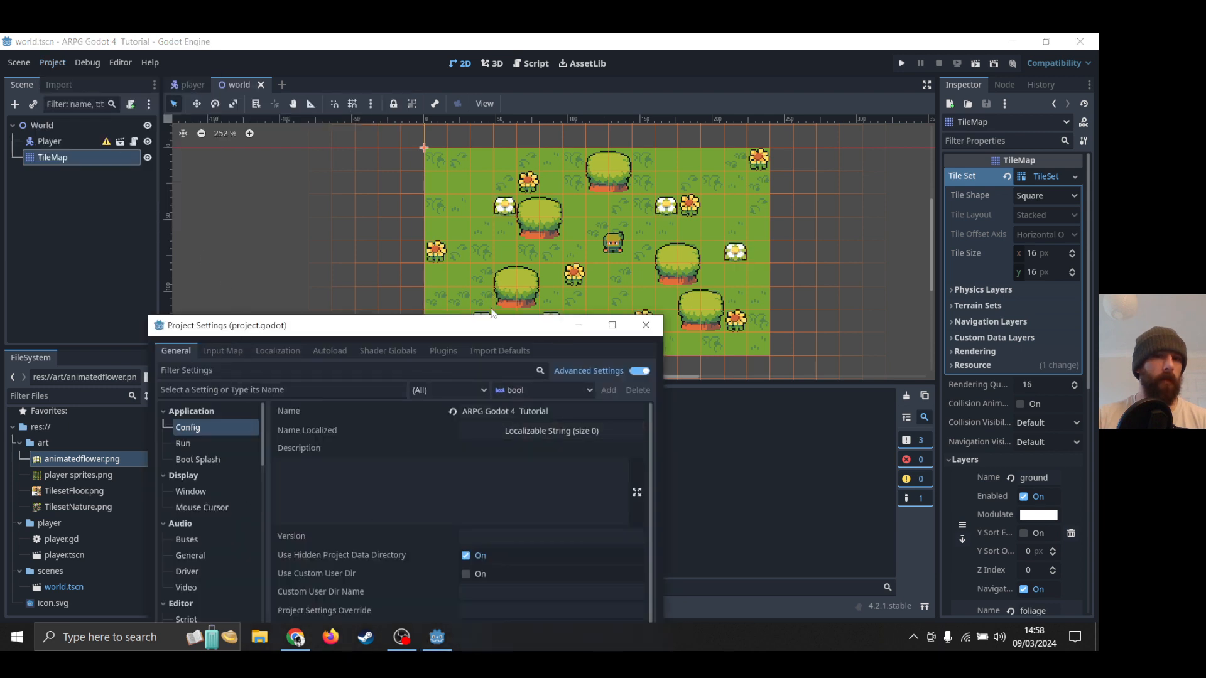
pyautogui.moveTo(493, 322); pyautogui.dragTo(509, 222)
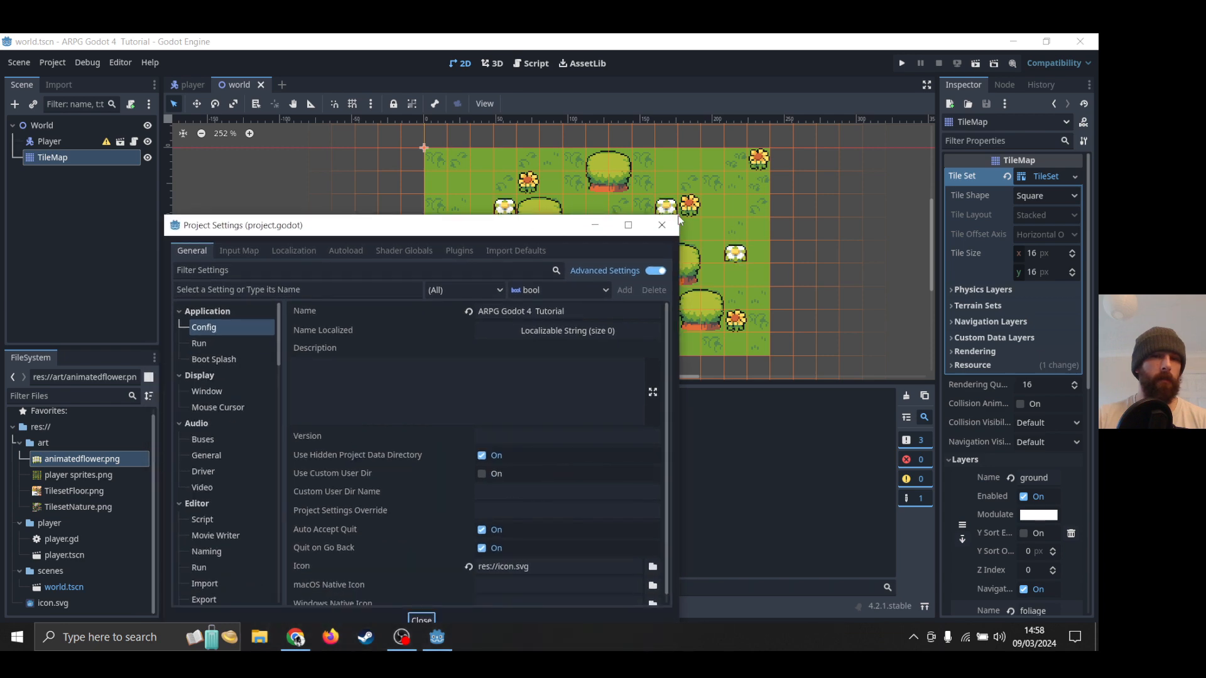
pyautogui.click(662, 224)
# Switch to Chrome and search Google in a new tab for "how to duplicate project in godot".
pyautogui.click(295, 637)
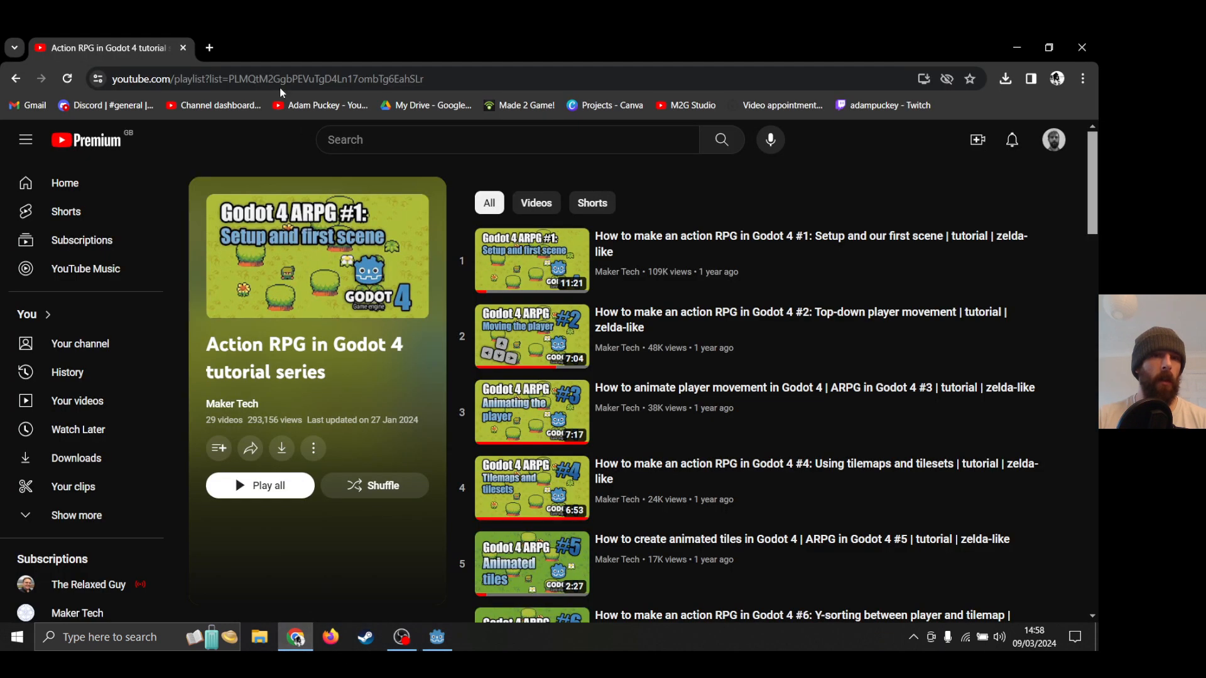
pyautogui.click(209, 48)
pyautogui.write('how')
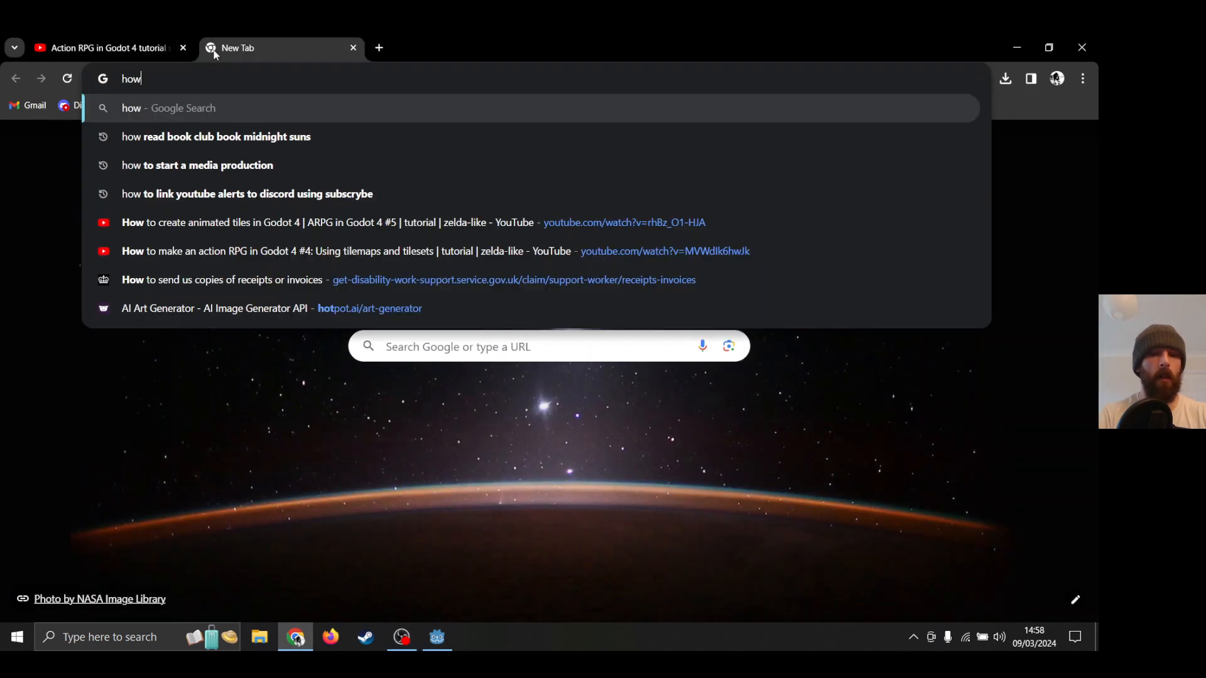
pyautogui.write(' to duplicate ')
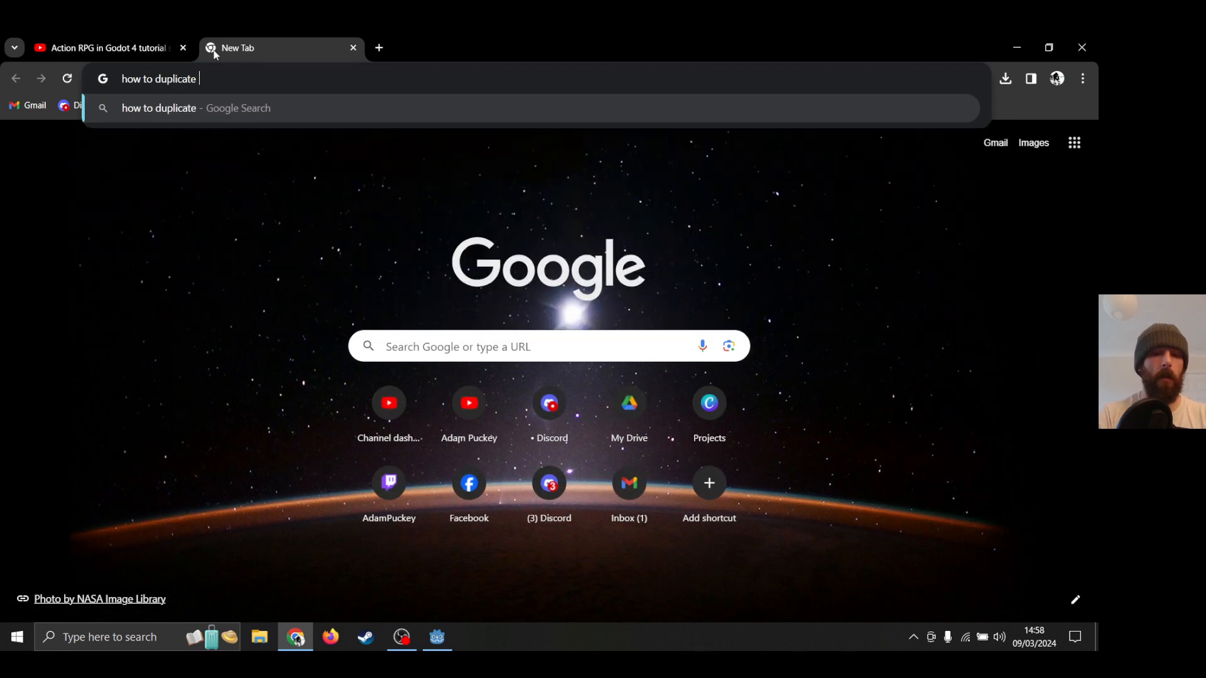
pyautogui.write('prokect in ')
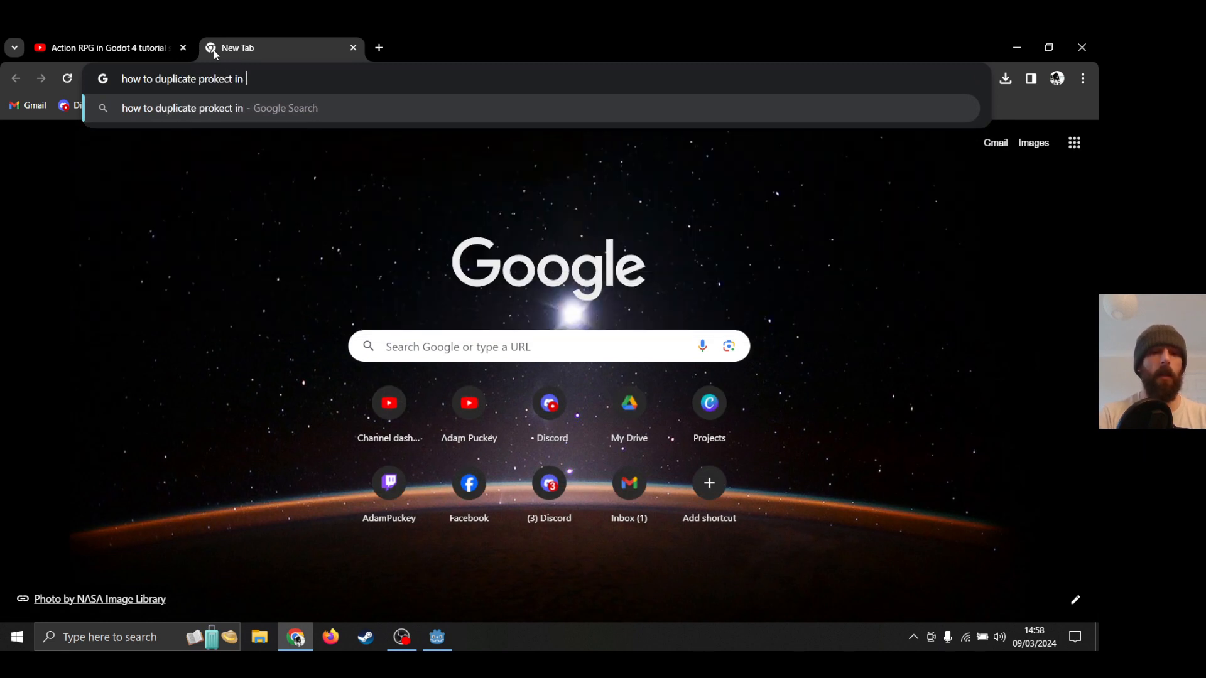
pyautogui.write('godot')
pyautogui.press('Return')
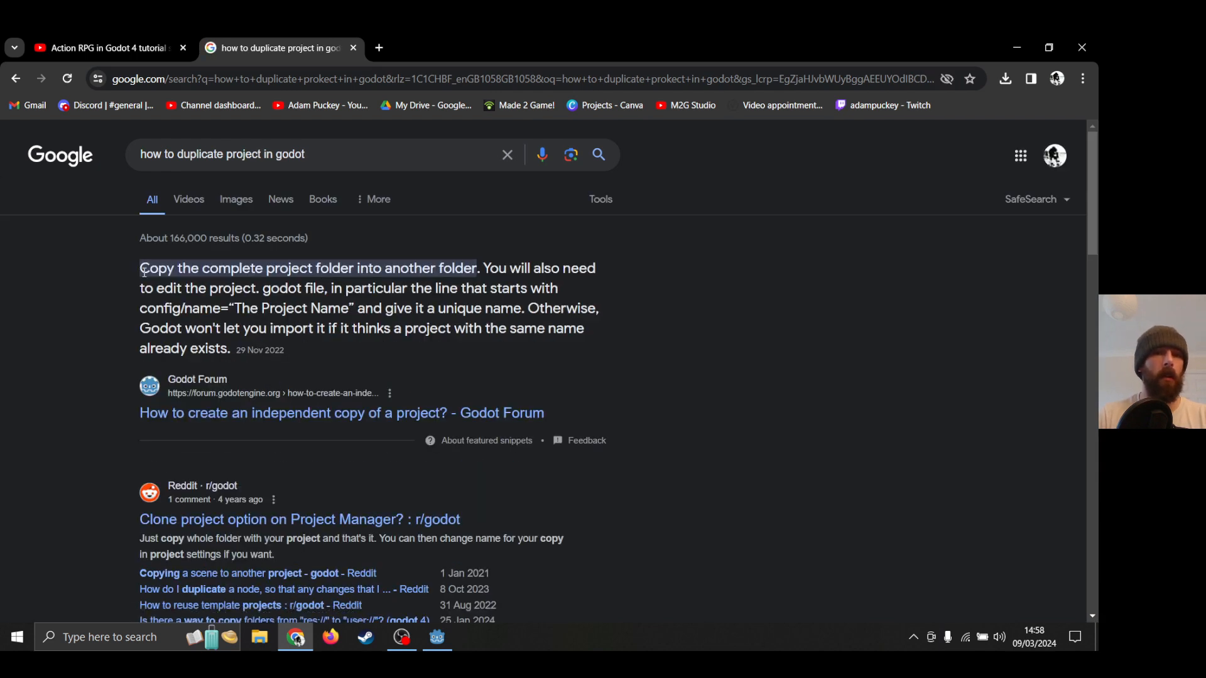
# Open the Godot Forum thread on creating an independent copy of a project and read the question and copying instructions.
pyautogui.moveTo(149, 266); pyautogui.dragTo(469, 287)
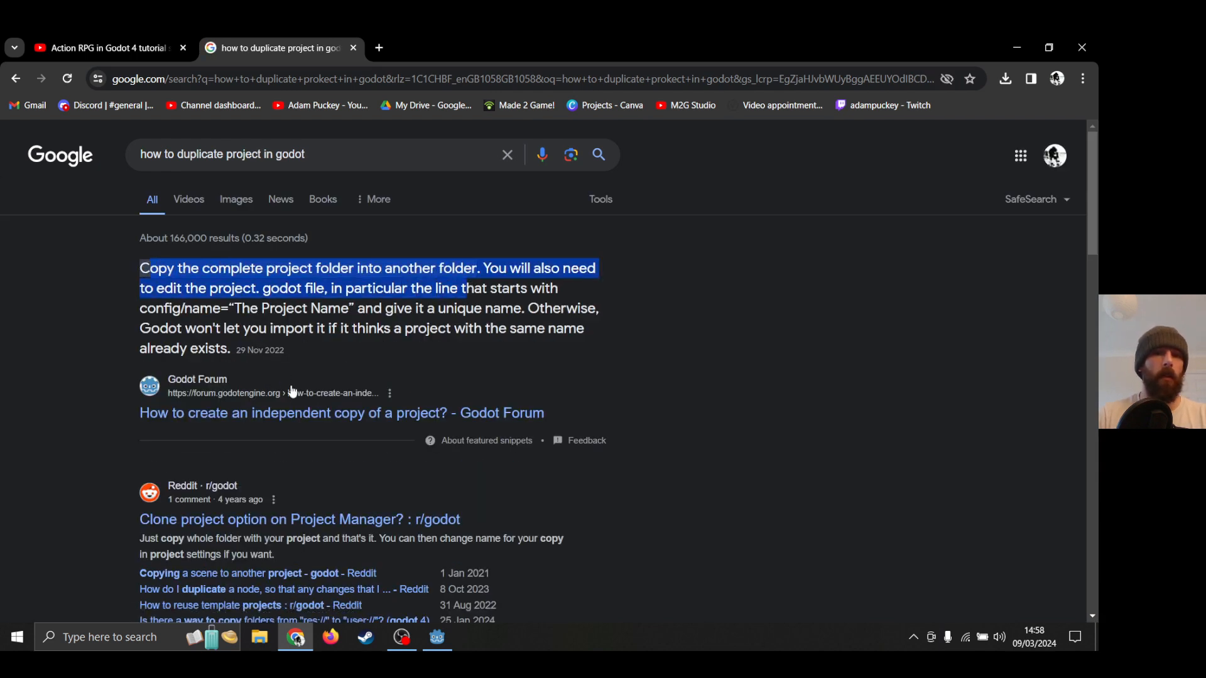
pyautogui.click(289, 415)
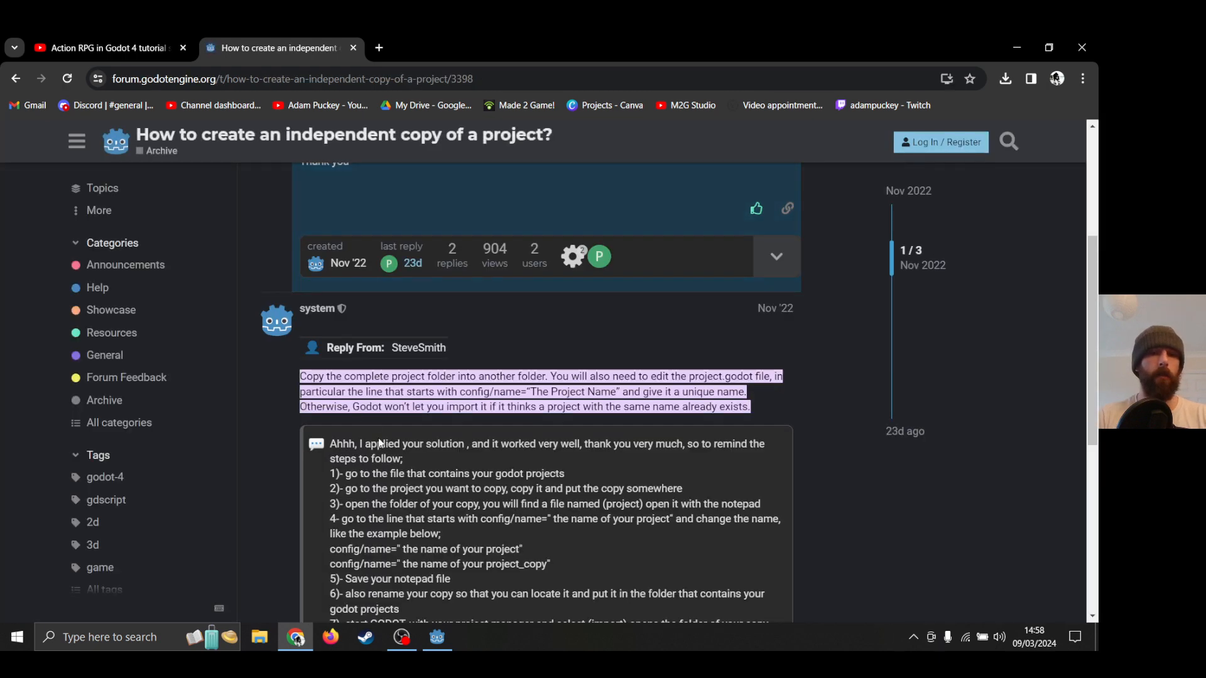
pyautogui.scroll(-1, 364, 415)
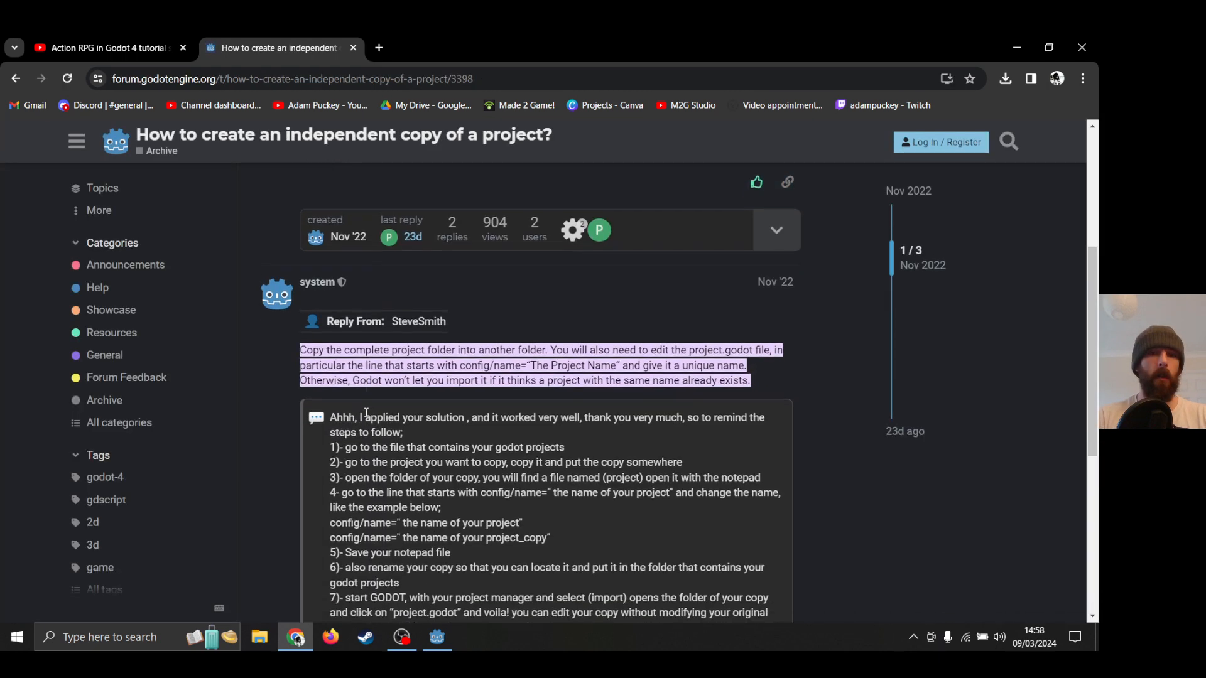
pyautogui.scroll(5, 365, 414)
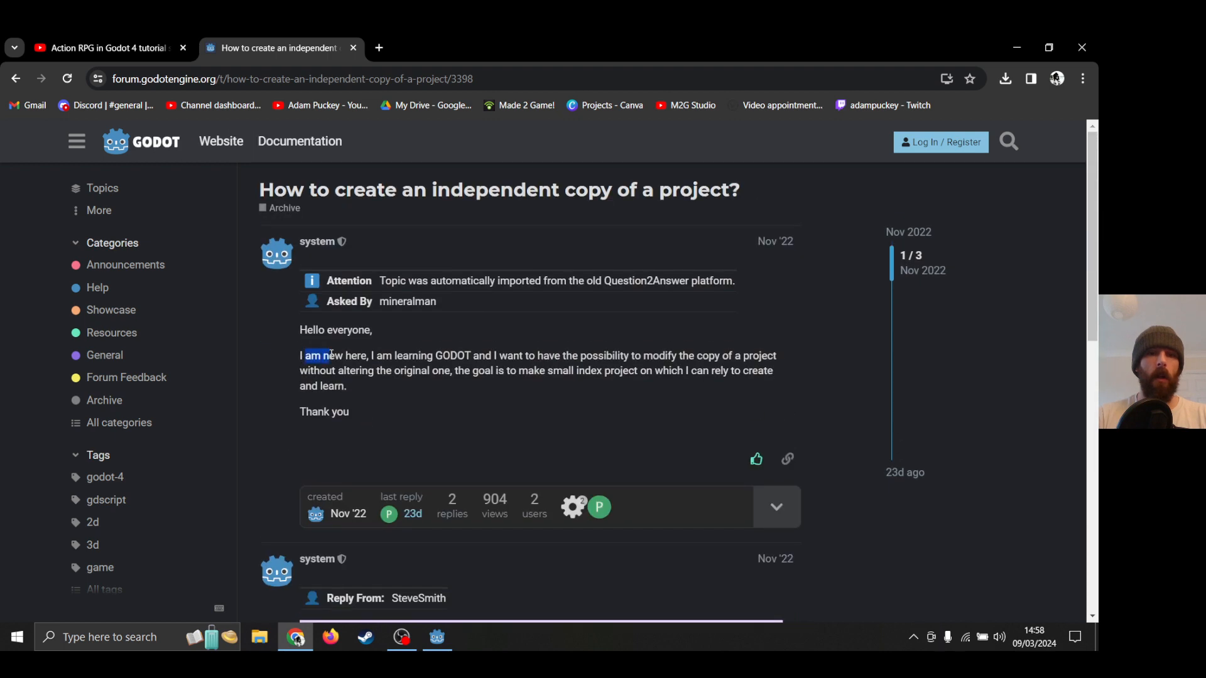
pyautogui.moveTo(331, 355); pyautogui.dragTo(640, 372)
pyautogui.click(651, 384)
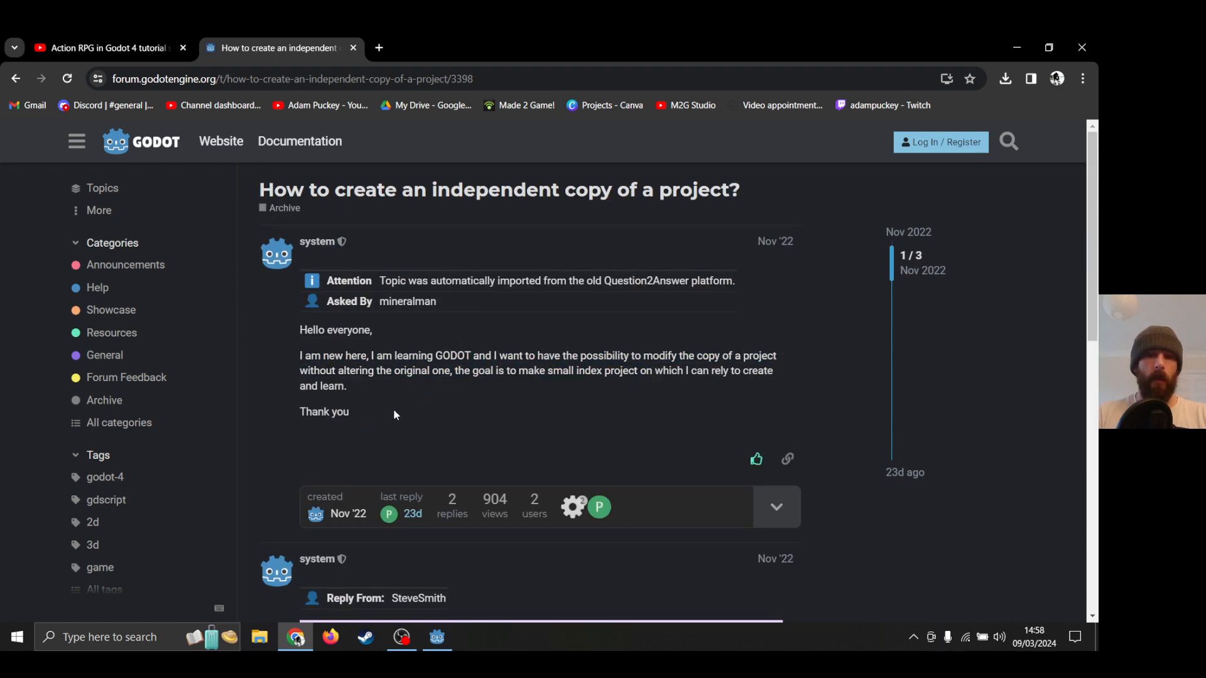
pyautogui.scroll(-4, 394, 414)
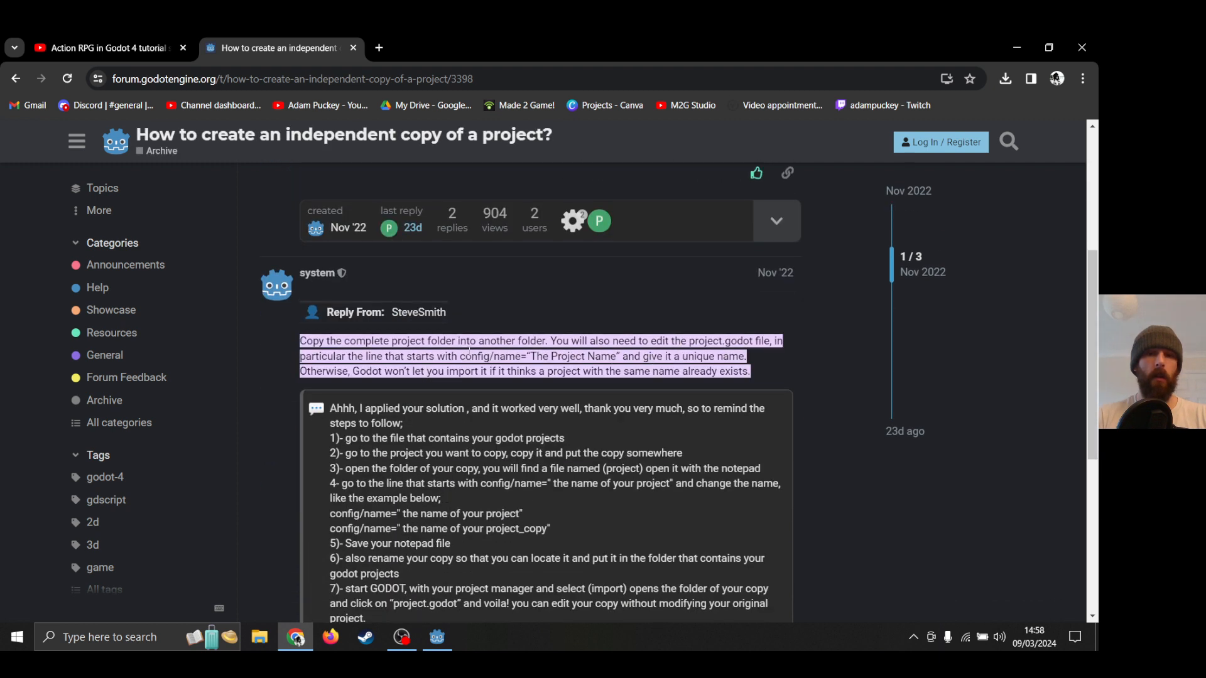
pyautogui.moveTo(466, 359); pyautogui.dragTo(585, 360)
pyautogui.click(585, 360)
# Switch to File Explorer and duplicate the ARPG Godot 4 Tutorial folder inside Documents > Godot Games.
pyautogui.click(264, 637)
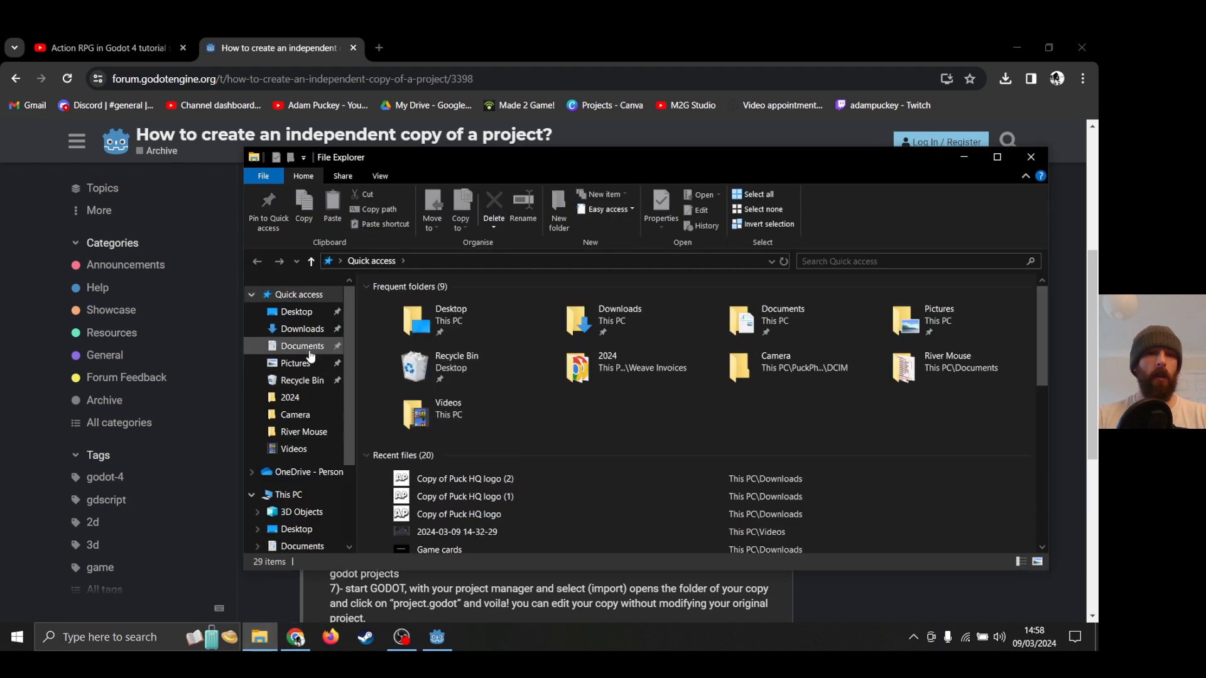
pyautogui.click(309, 349)
pyautogui.click(409, 323)
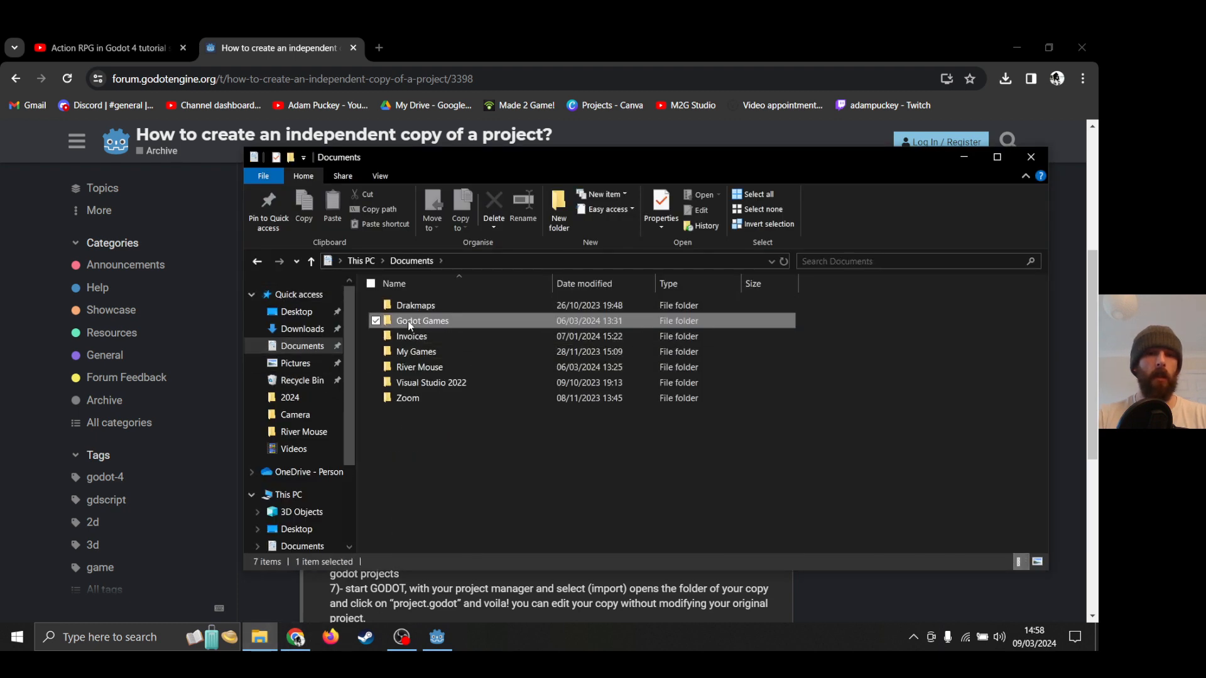
pyautogui.doubleClick(409, 322)
pyautogui.click(412, 307)
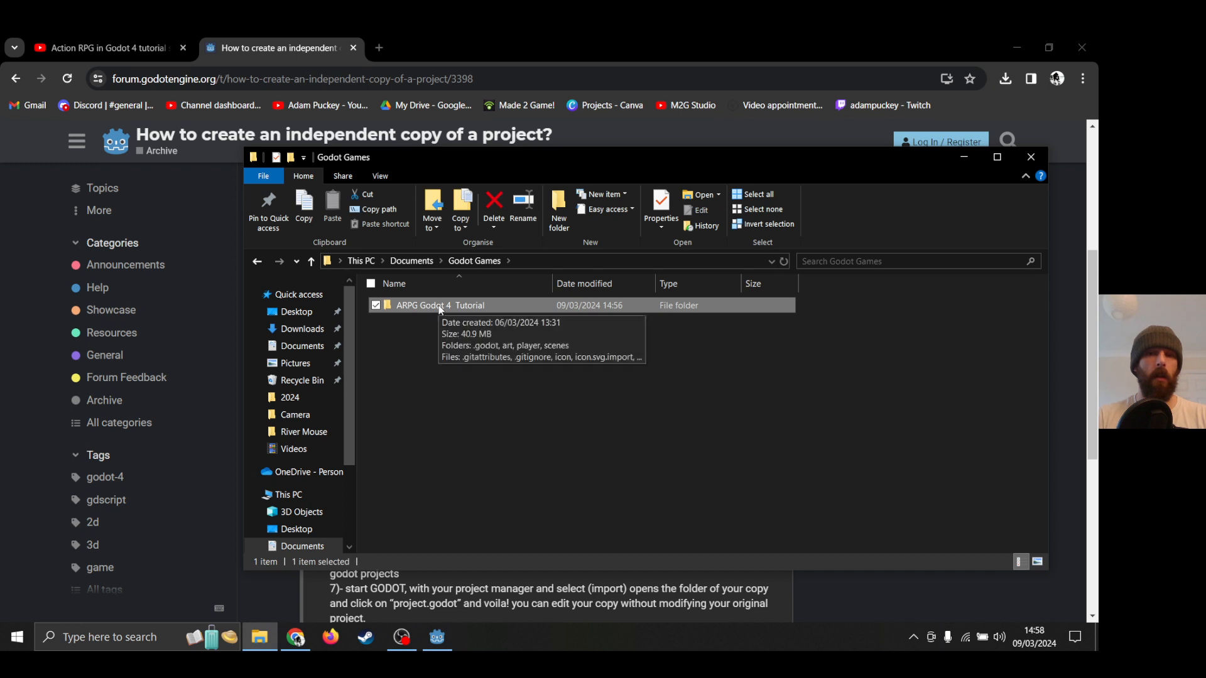
pyautogui.rightClick(439, 308)
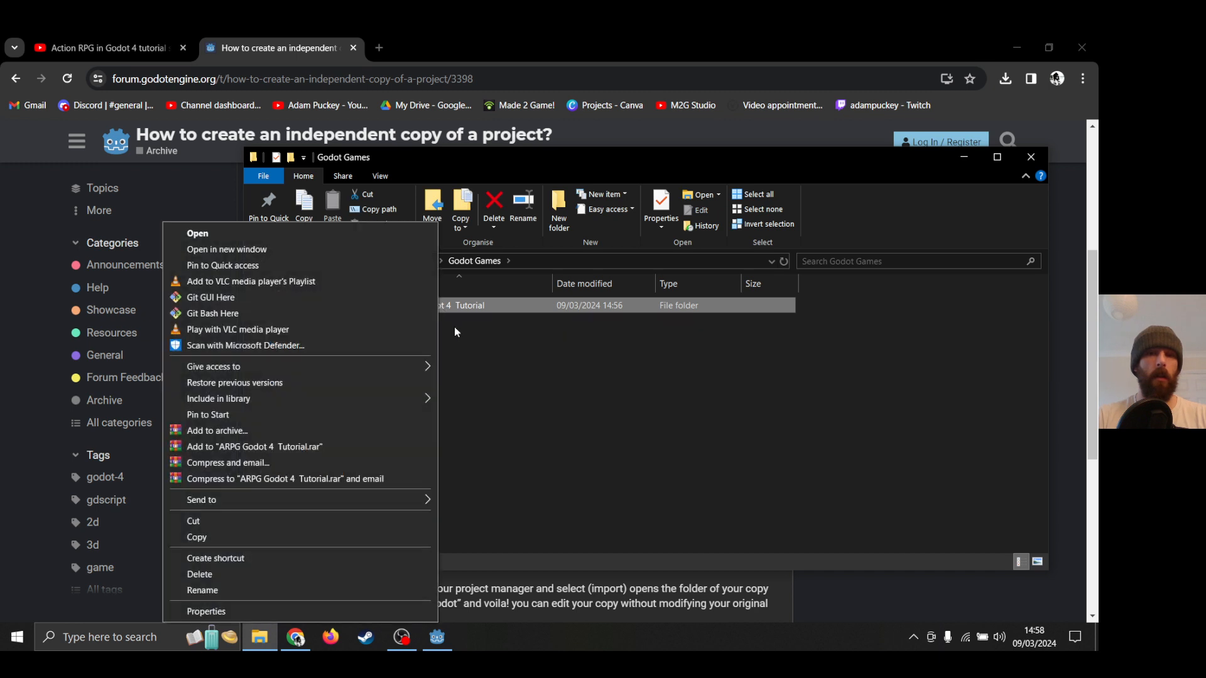
pyautogui.press('Escape')
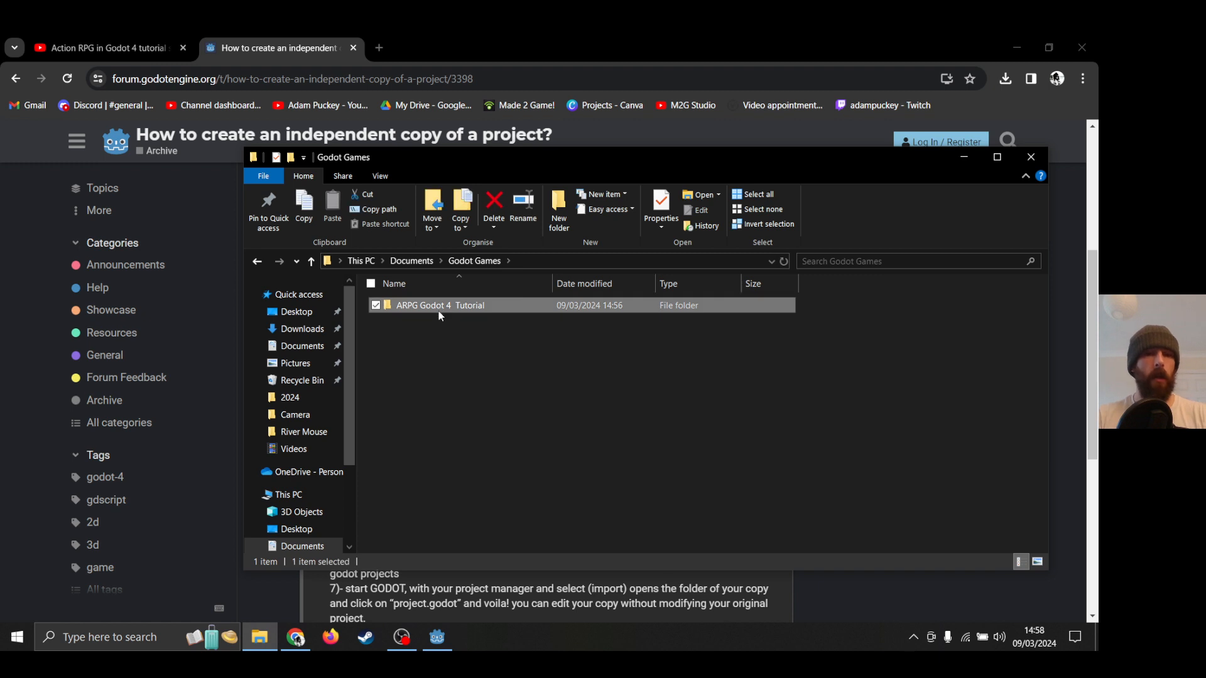
pyautogui.hotkey('ctrl', 'c')
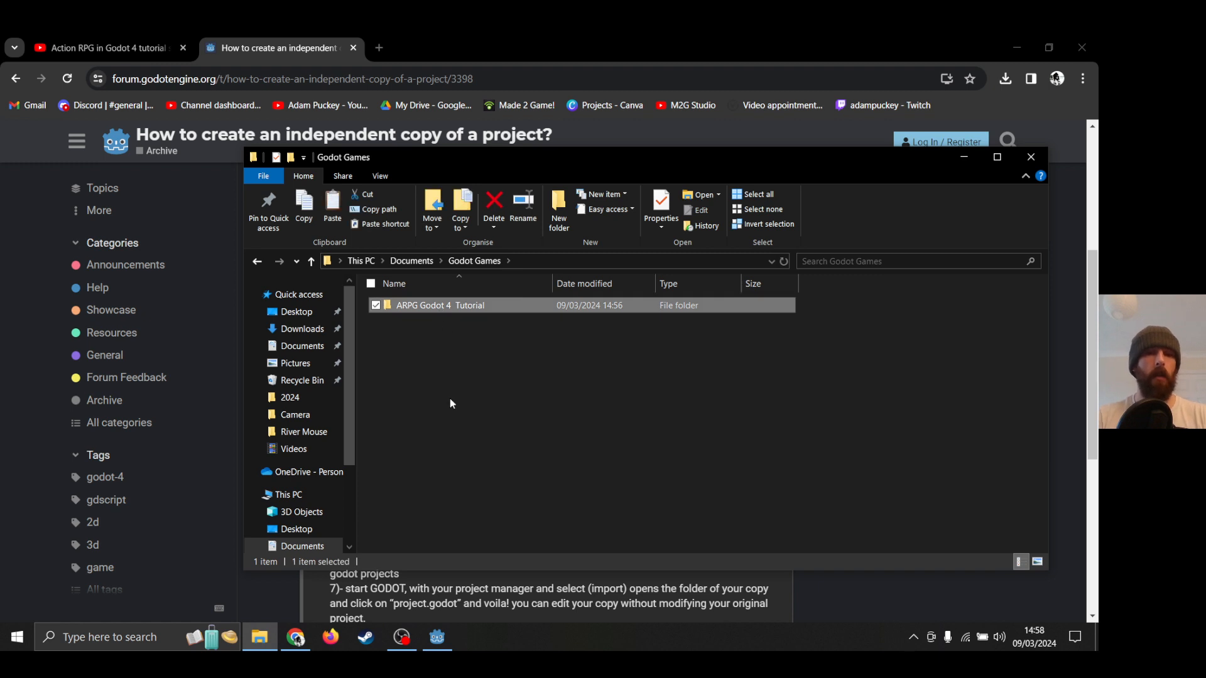
pyautogui.click(425, 347)
pyautogui.hotkey('ctrl', 'v')
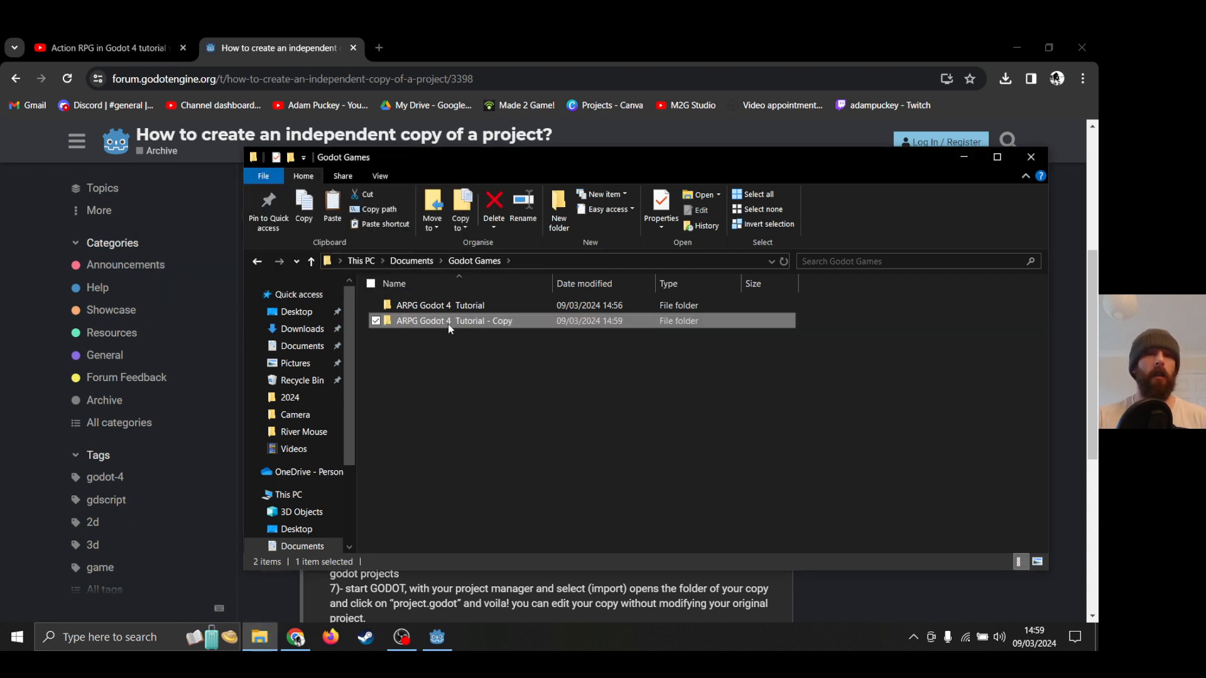
# Rename the duplicated project folder to "ARPG Godot 4 Tutorial - Fork Copy".
pyautogui.rightClick(448, 325)
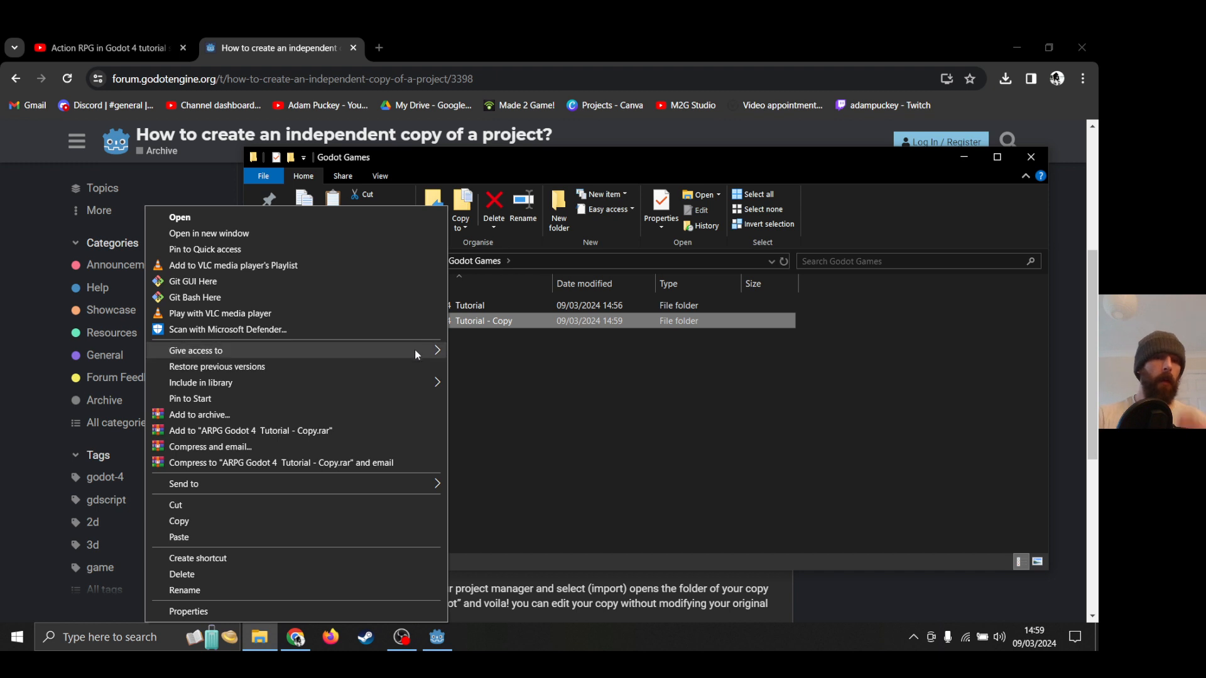
pyautogui.moveTo(417, 357)
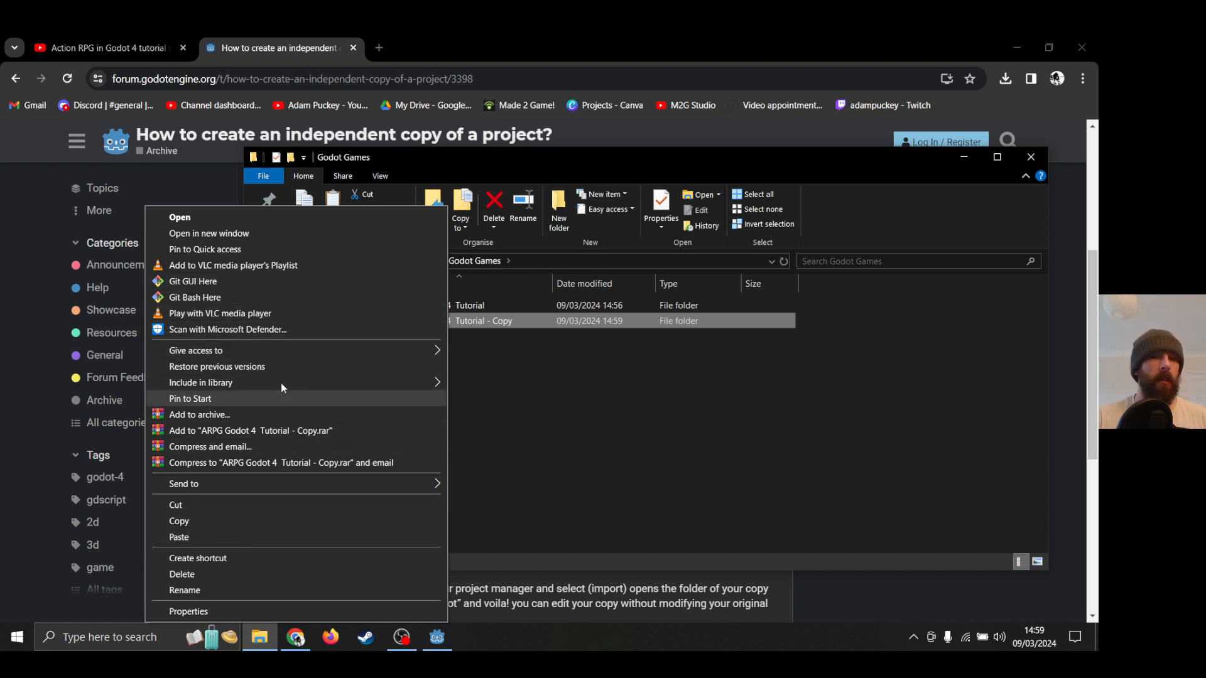
pyautogui.click(466, 376)
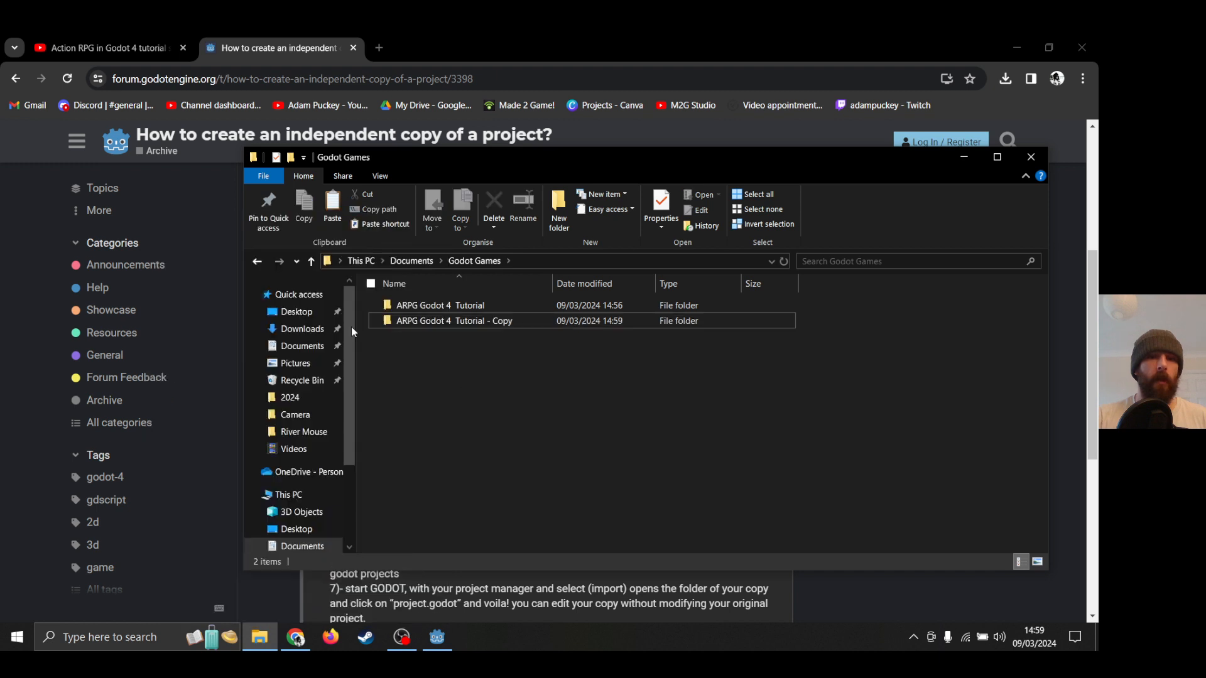
pyautogui.click(434, 324)
pyautogui.click(476, 323)
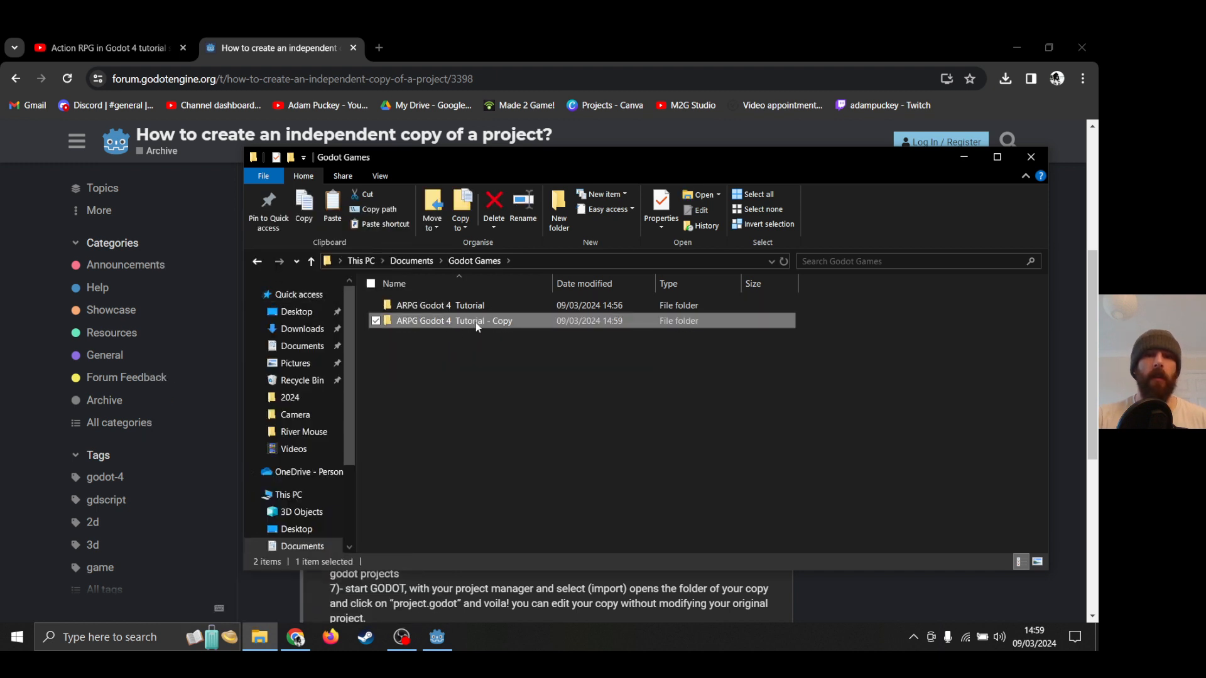
pyautogui.press('End')
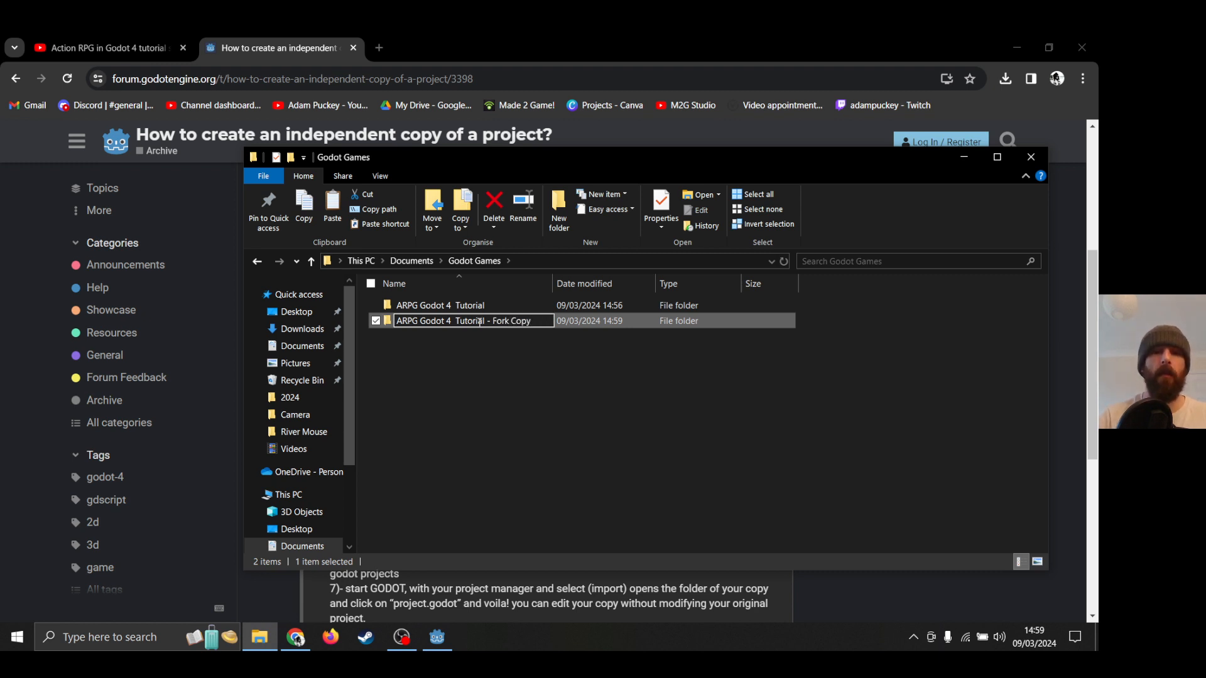
pyautogui.press('Return')
pyautogui.click(491, 384)
pyautogui.click(459, 308)
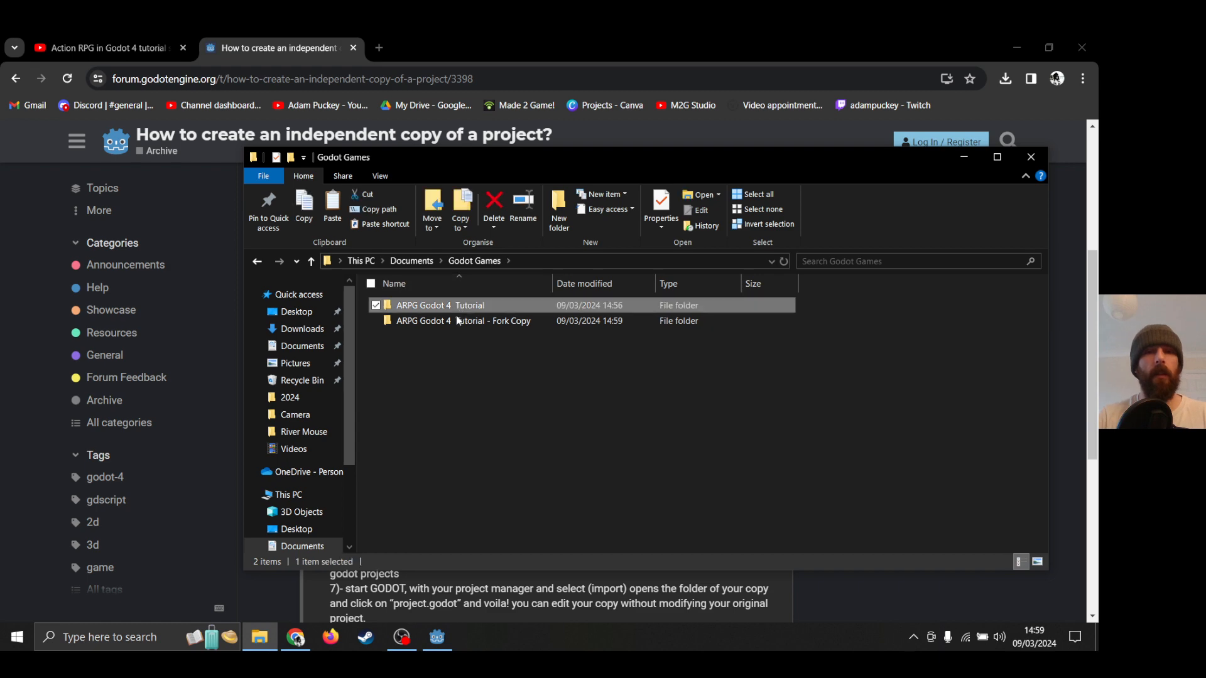
pyautogui.click(455, 319)
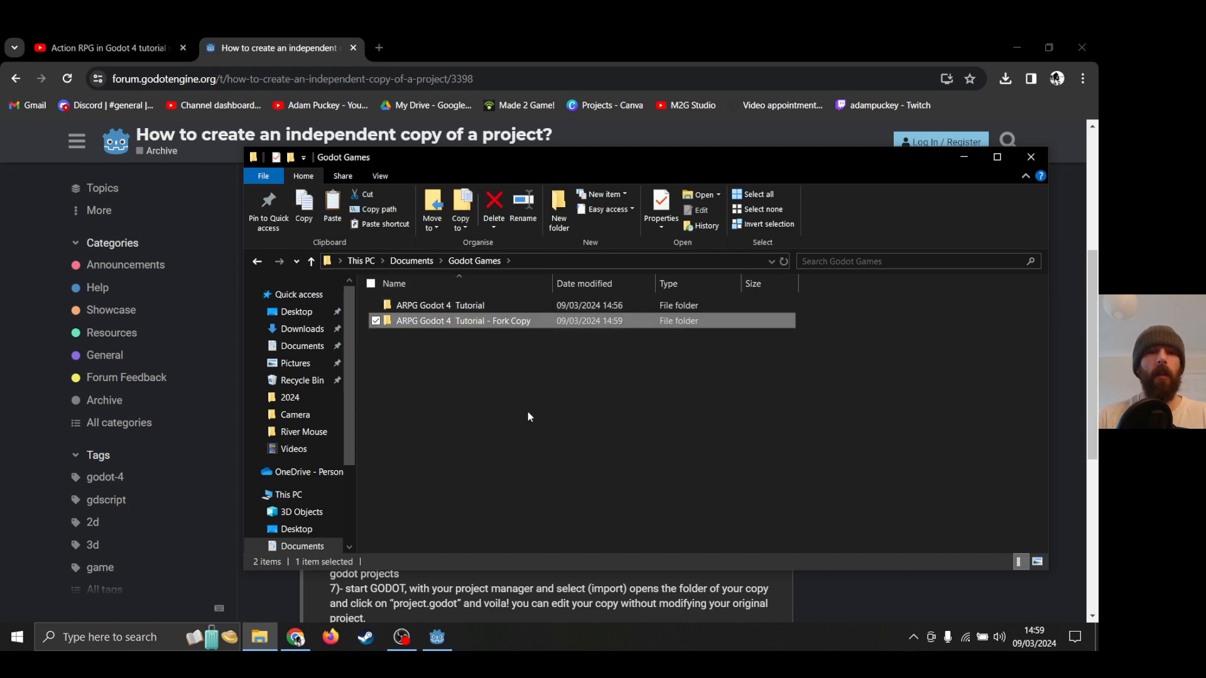
# Switch to Godot, close the original project's editor and bring up the Project Manager.
pyautogui.click(443, 634)
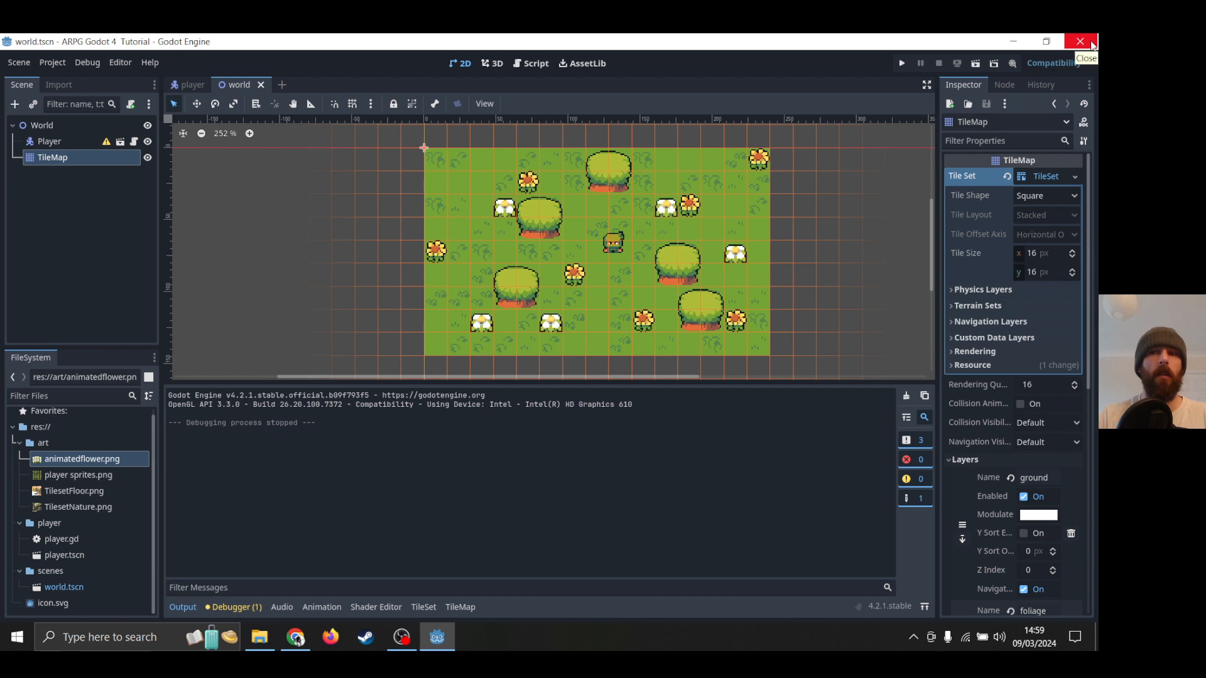
pyautogui.click(57, 64)
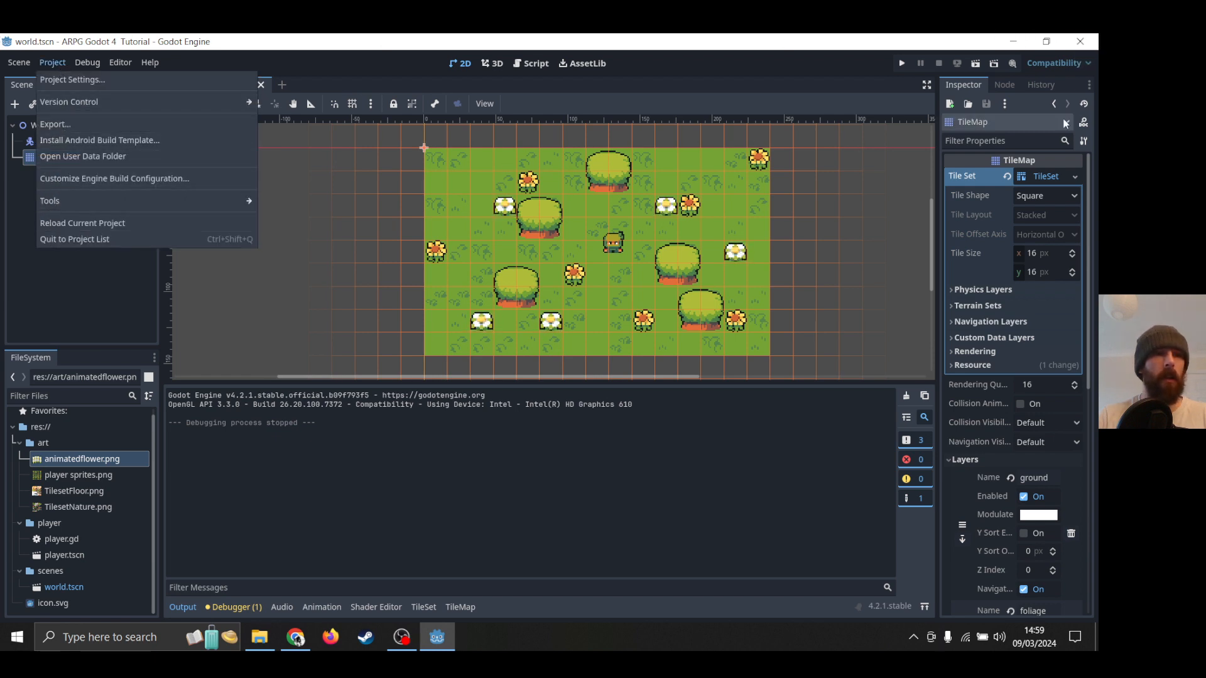
pyautogui.click(1082, 45)
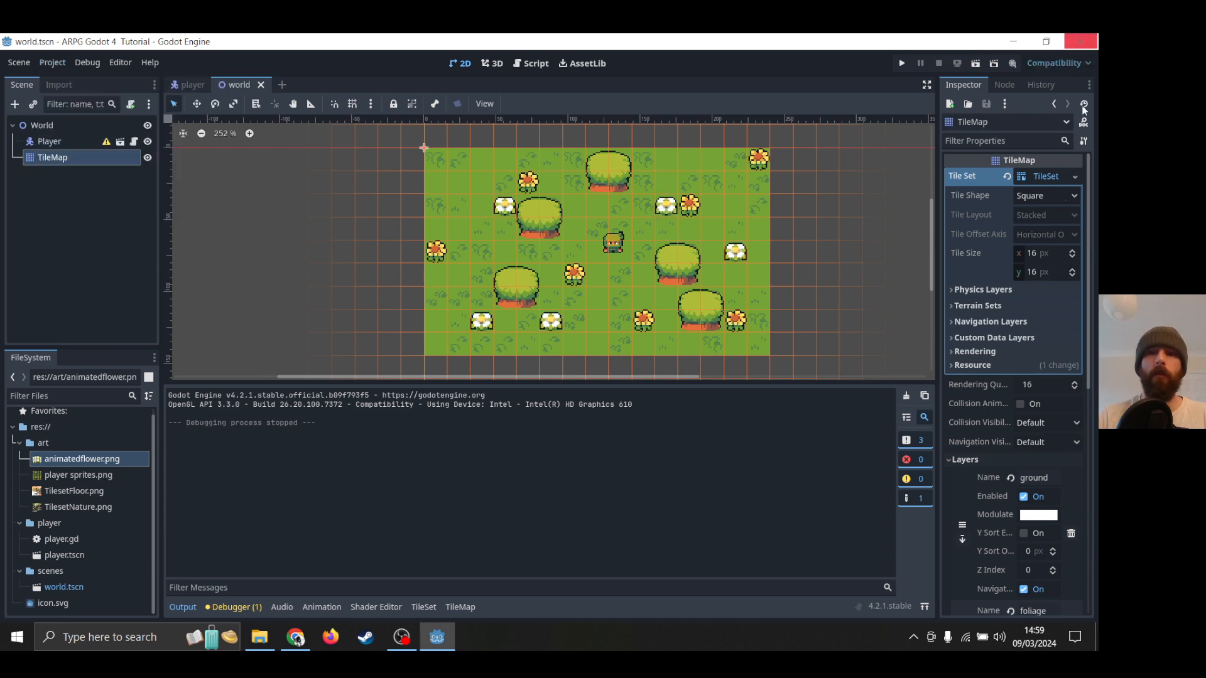
pyautogui.click(1086, 44)
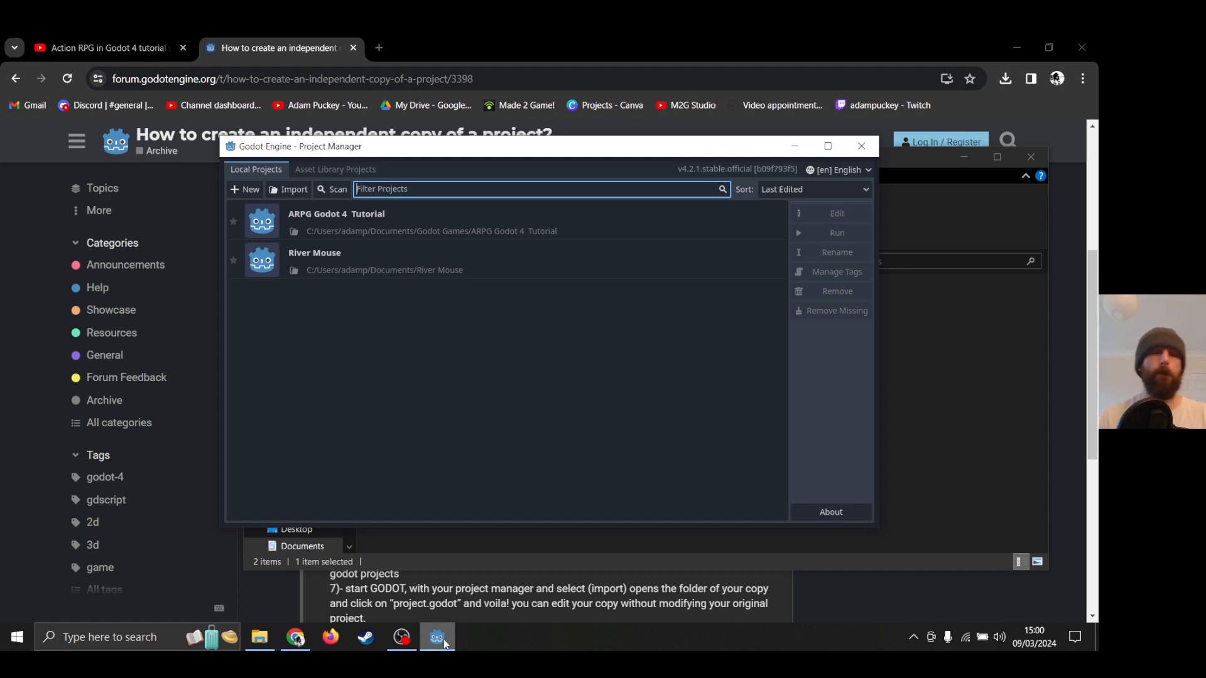
# Import the project from Godot Games > ARPG Godot 4 Tutorial - Fork Copy and open it for editing.
pyautogui.click(376, 223)
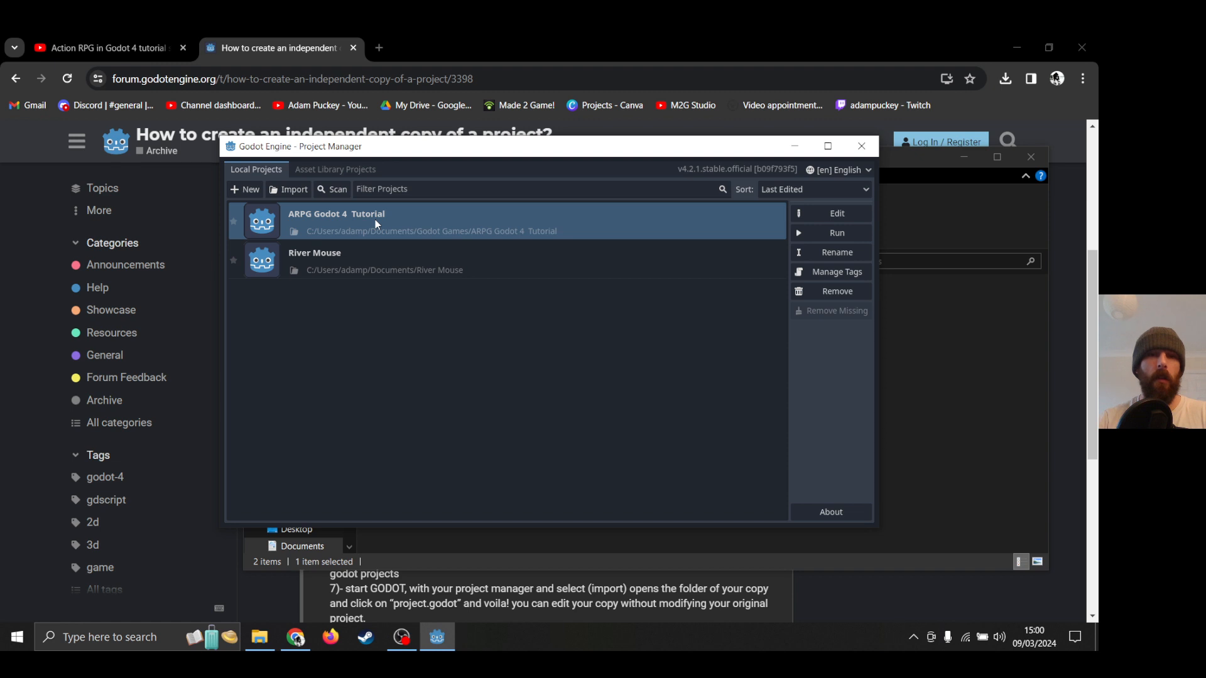
pyautogui.click(299, 196)
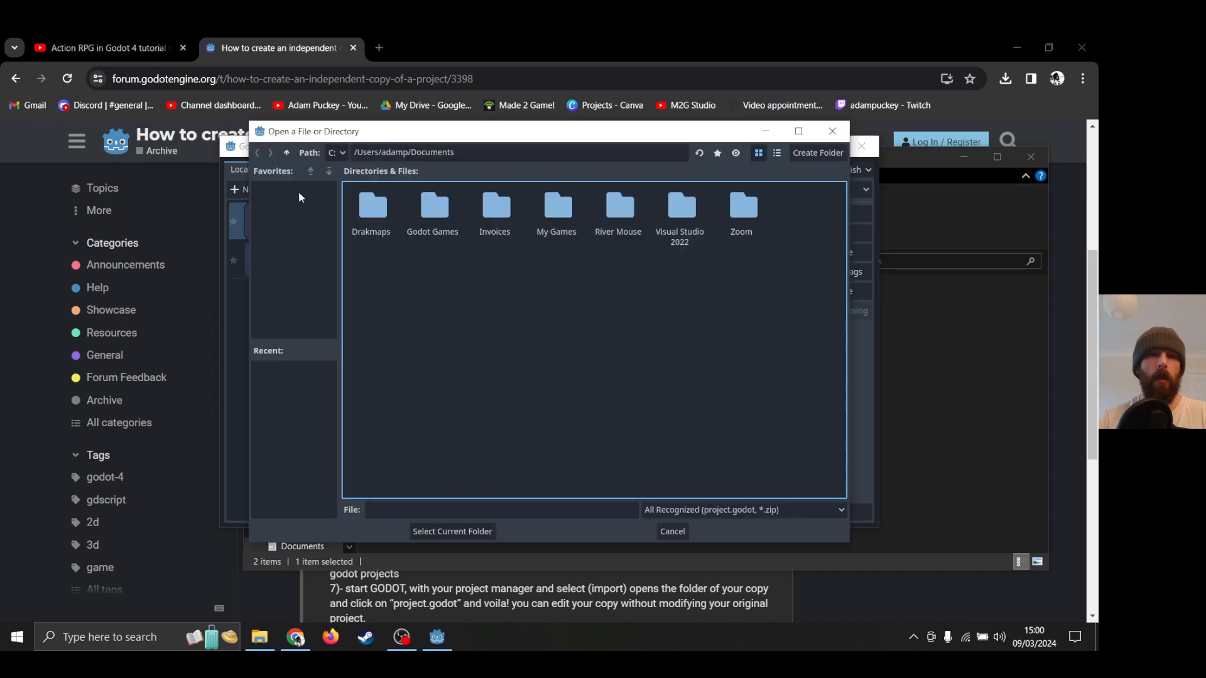
pyautogui.doubleClick(417, 219)
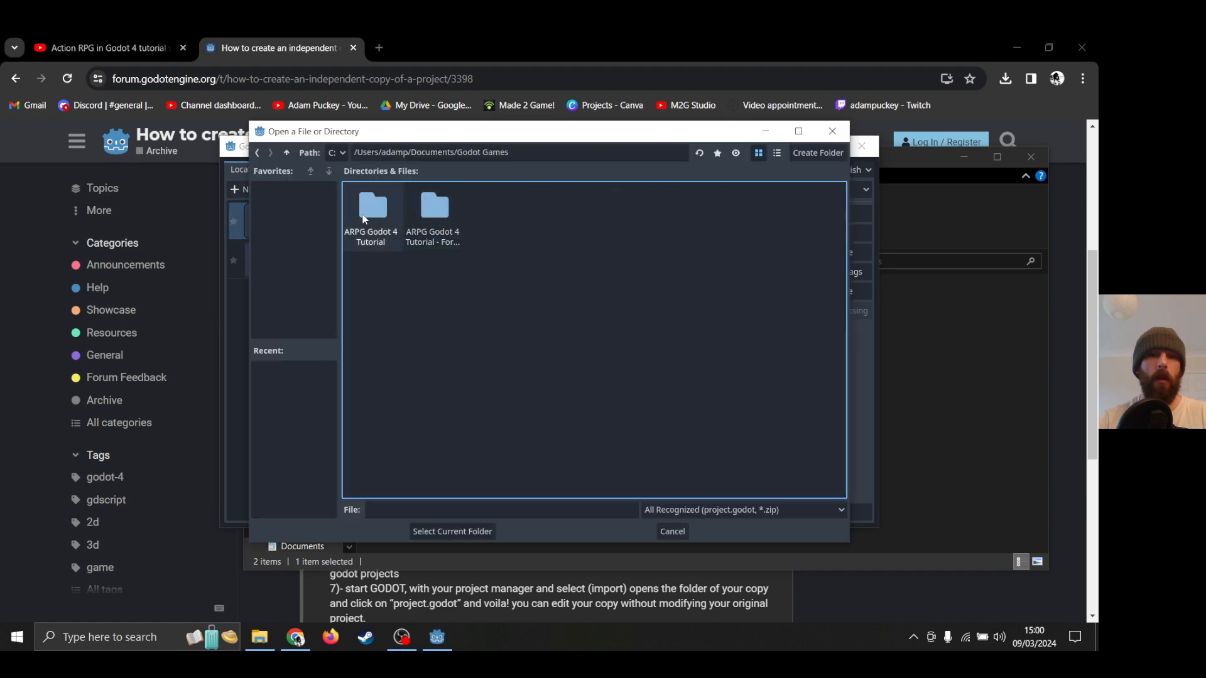
pyautogui.click(419, 217)
pyautogui.doubleClick(427, 214)
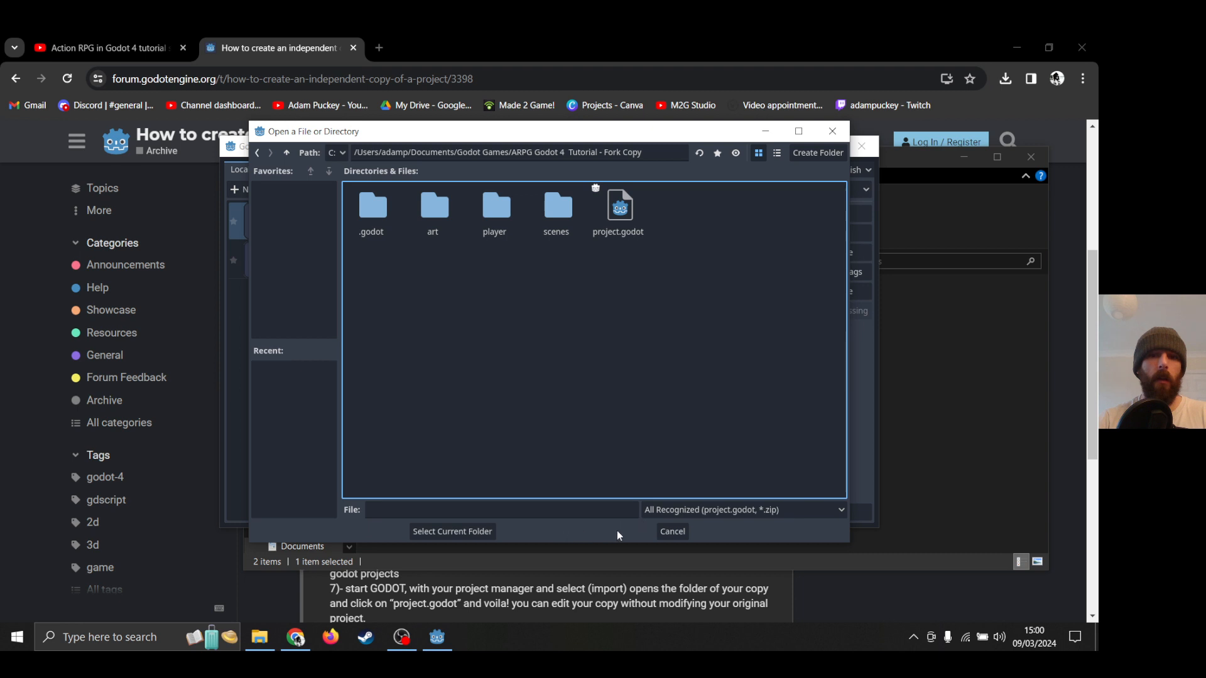
pyautogui.click(469, 532)
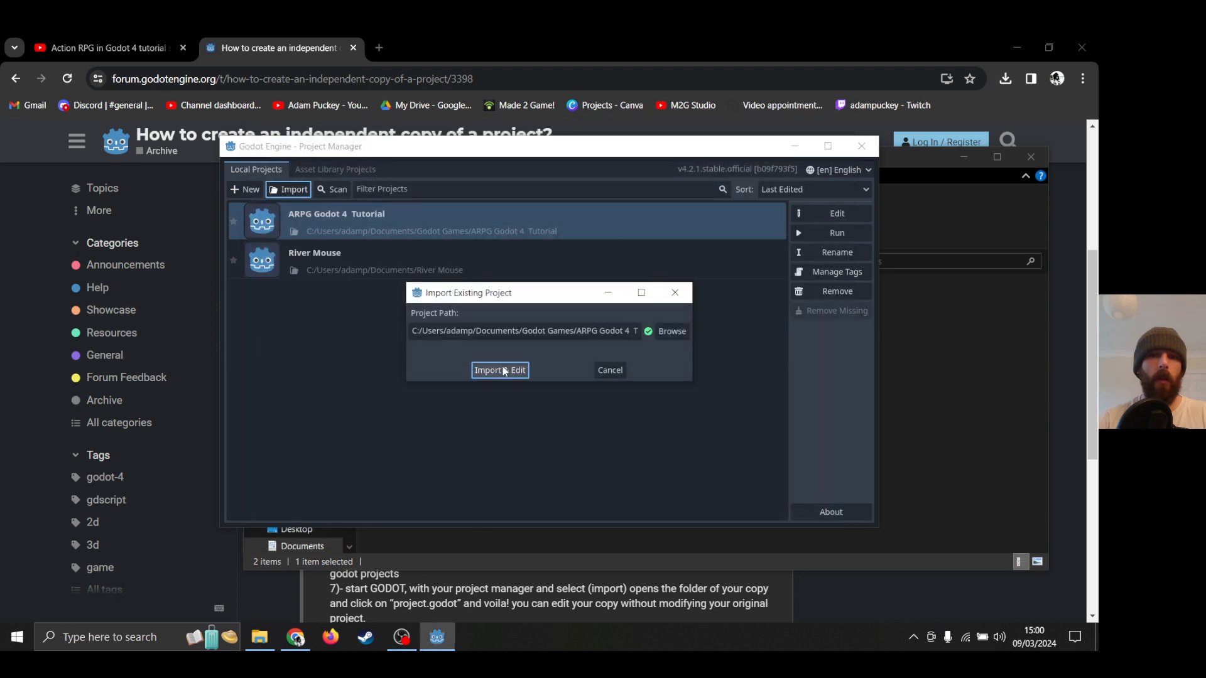
pyautogui.click(500, 376)
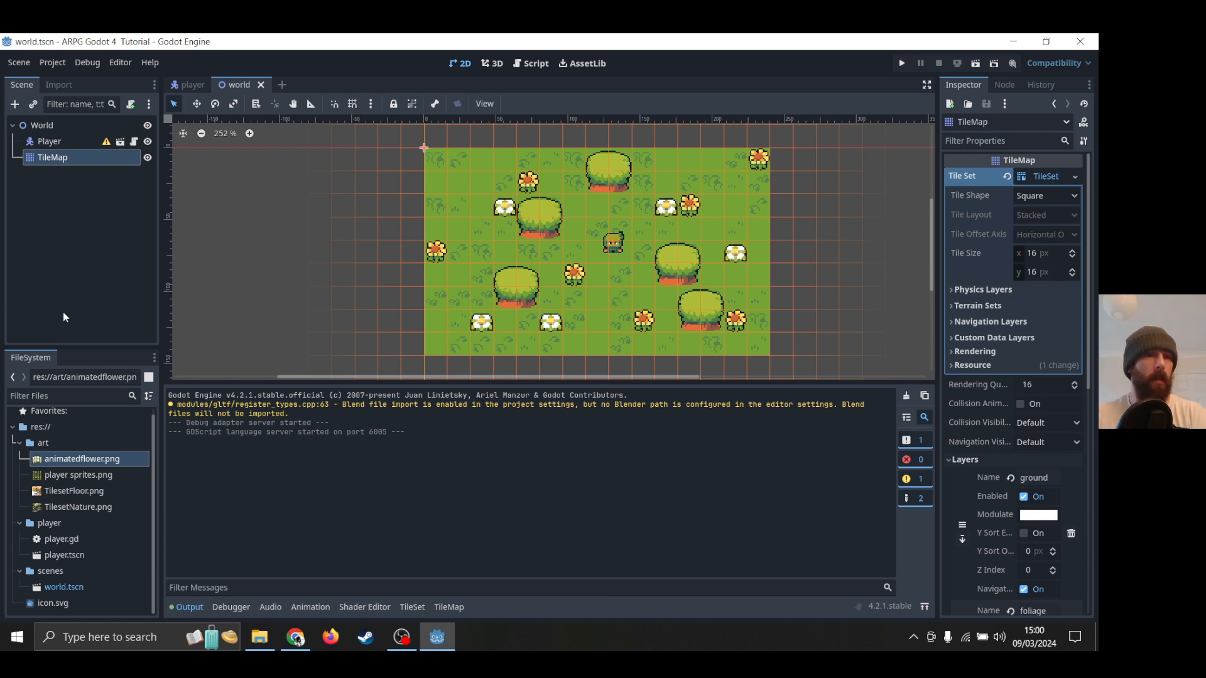
# Examine the opened project's Player node, the Blender import warning in the output log, and the files in the art folder.
pyautogui.click(71, 143)
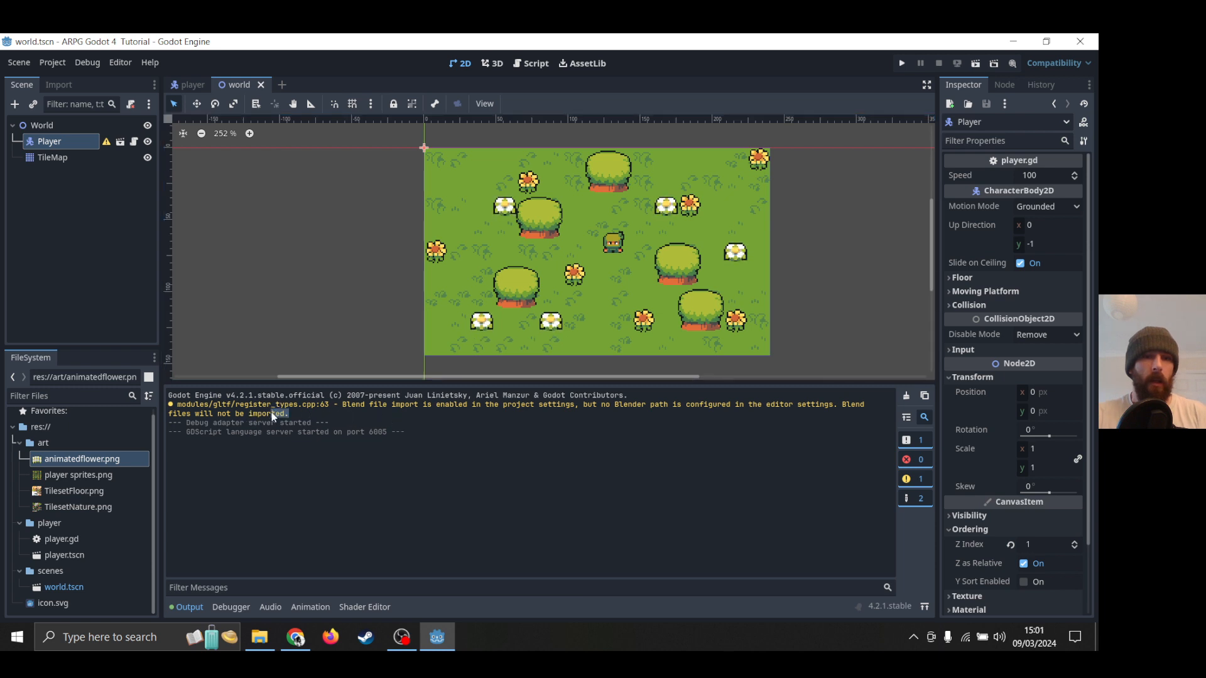
pyautogui.moveTo(219, 397); pyautogui.dragTo(316, 420)
pyautogui.click(316, 421)
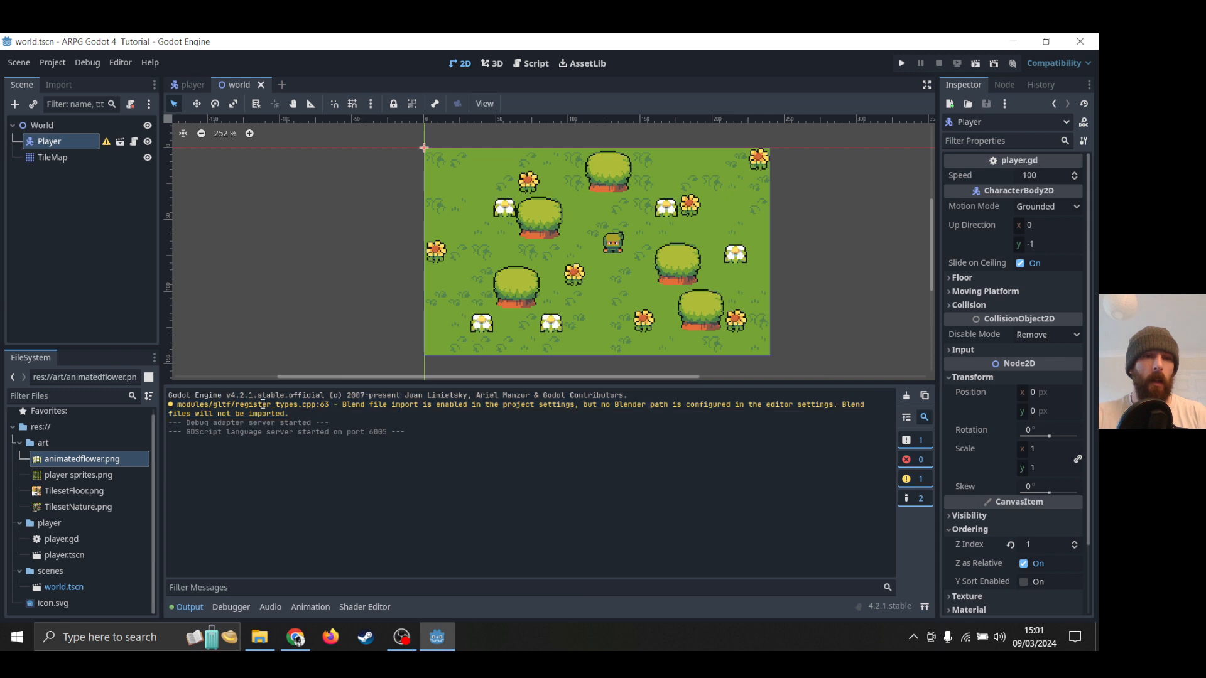
pyautogui.moveTo(190, 405); pyautogui.dragTo(326, 422)
pyautogui.click(326, 422)
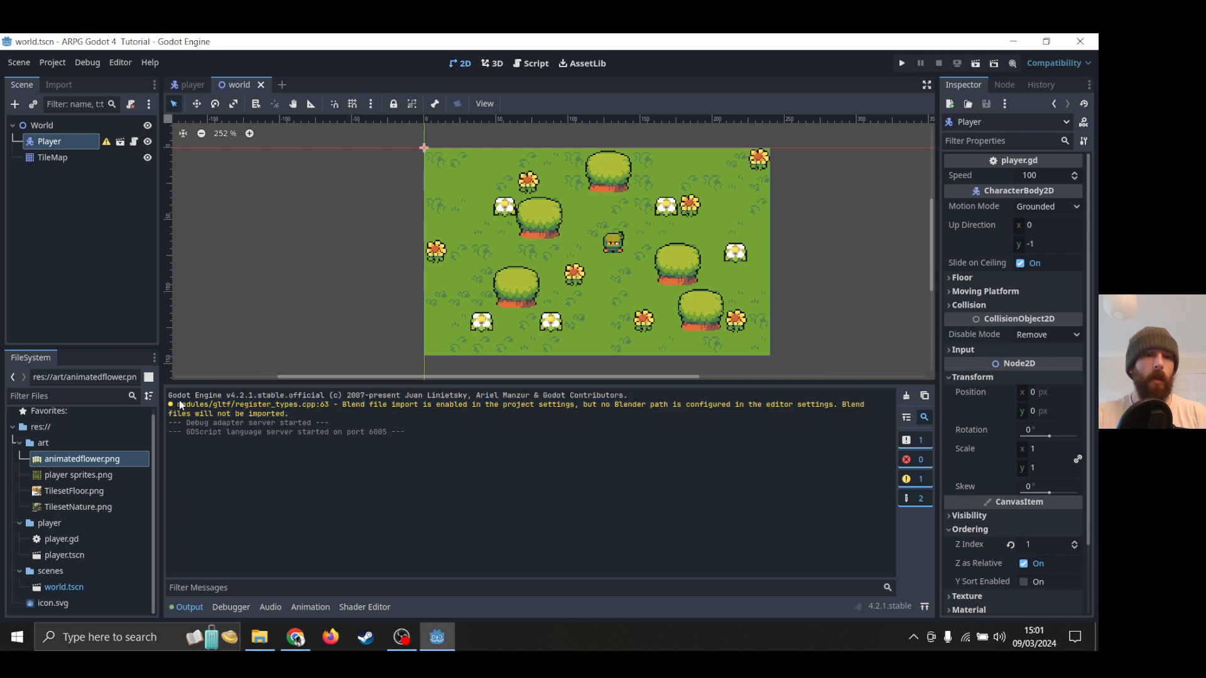
pyautogui.moveTo(178, 405); pyautogui.dragTo(289, 414)
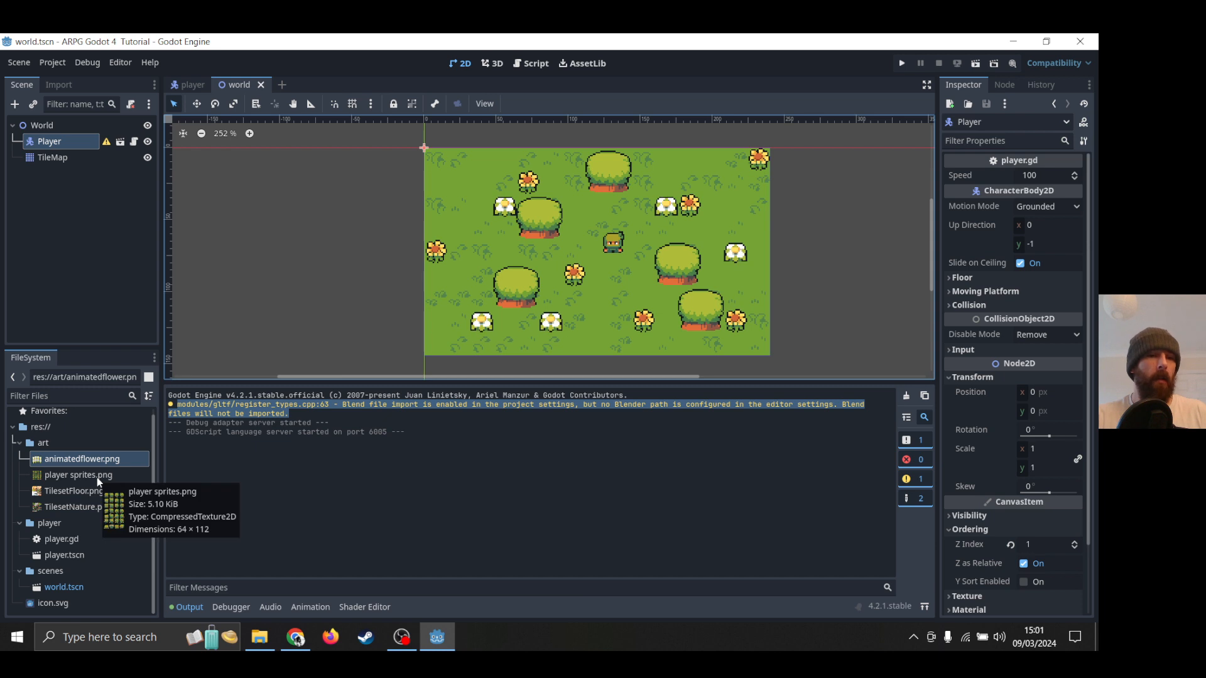
pyautogui.click(81, 492)
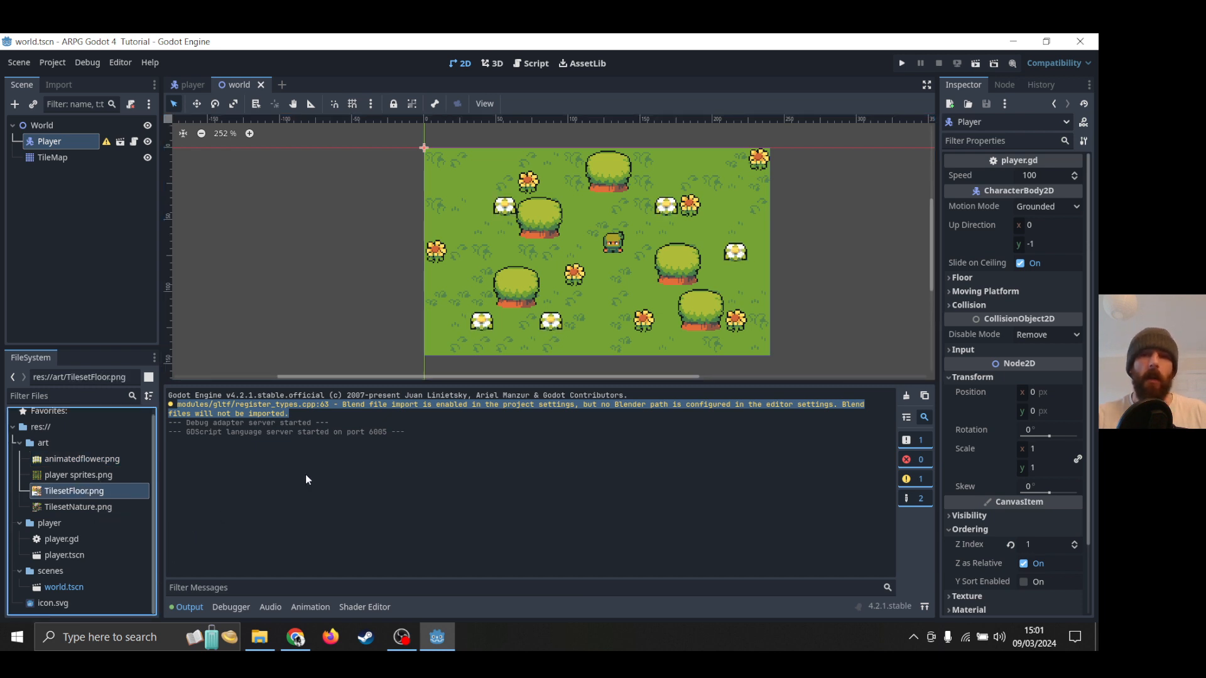
# Delete the TileMap node from the world scene and confirm its removal.
pyautogui.click(44, 158)
pyautogui.press('Delete')
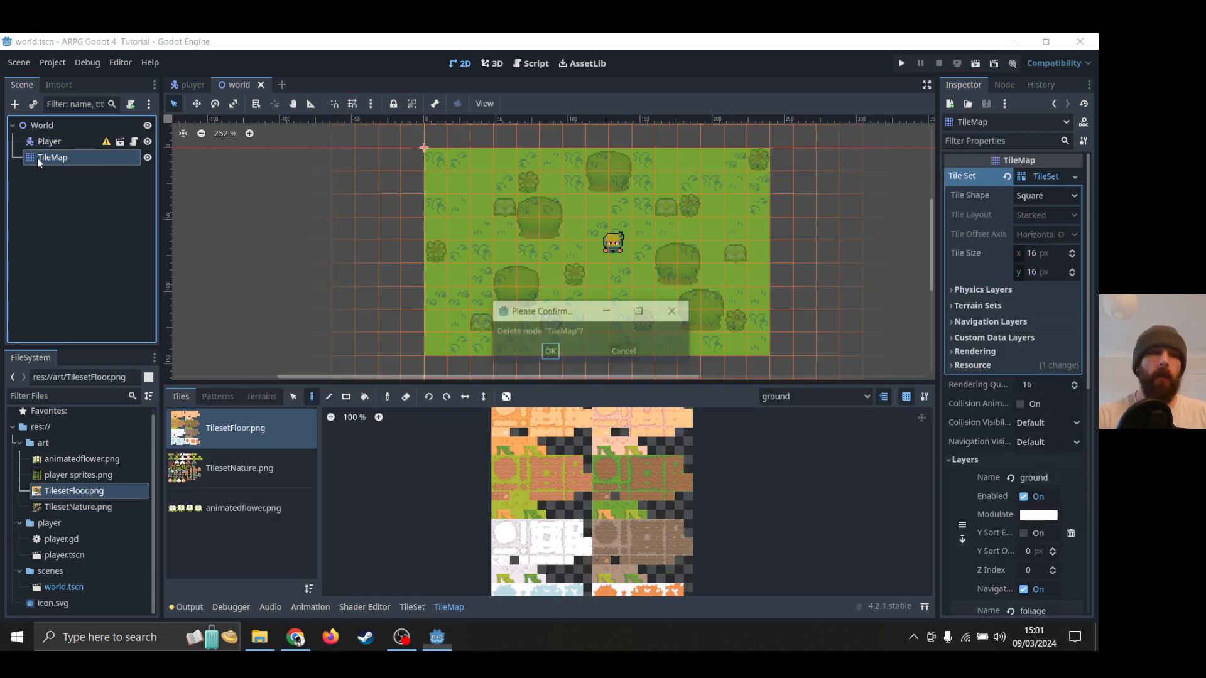
pyautogui.press('Return')
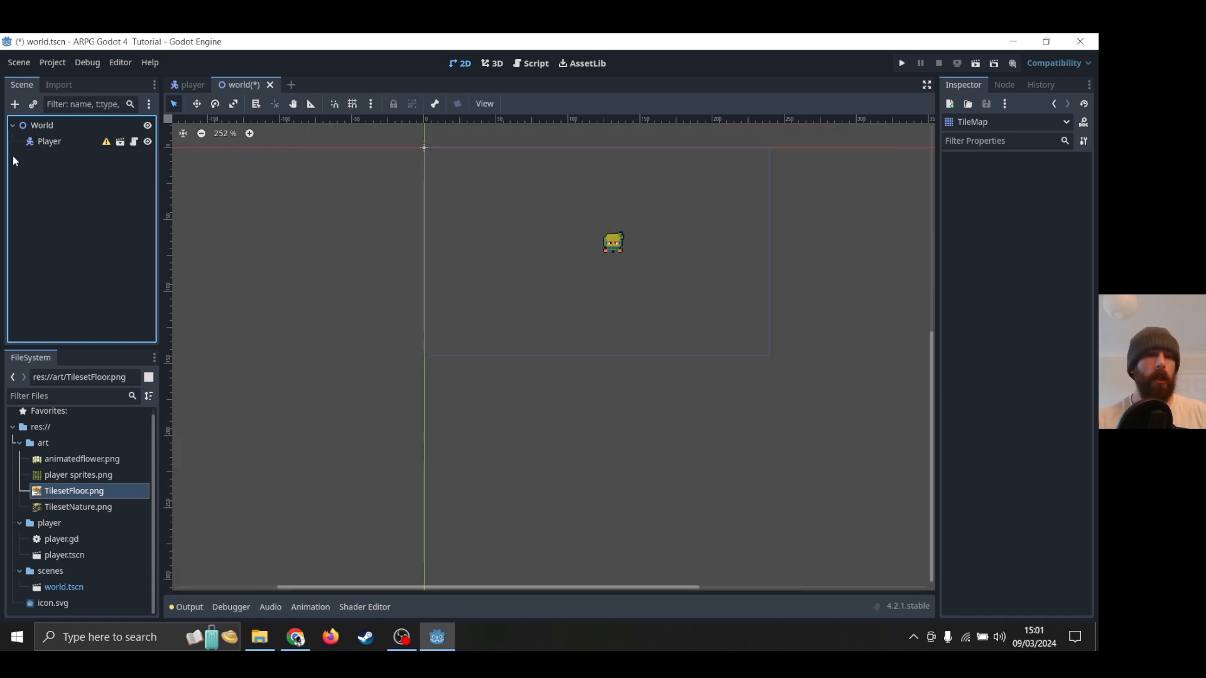
# Remove TilesetFloor.png and TilesetNature.png from the project's art folder, confirming each deletion.
pyautogui.click(58, 506)
pyautogui.click(60, 491)
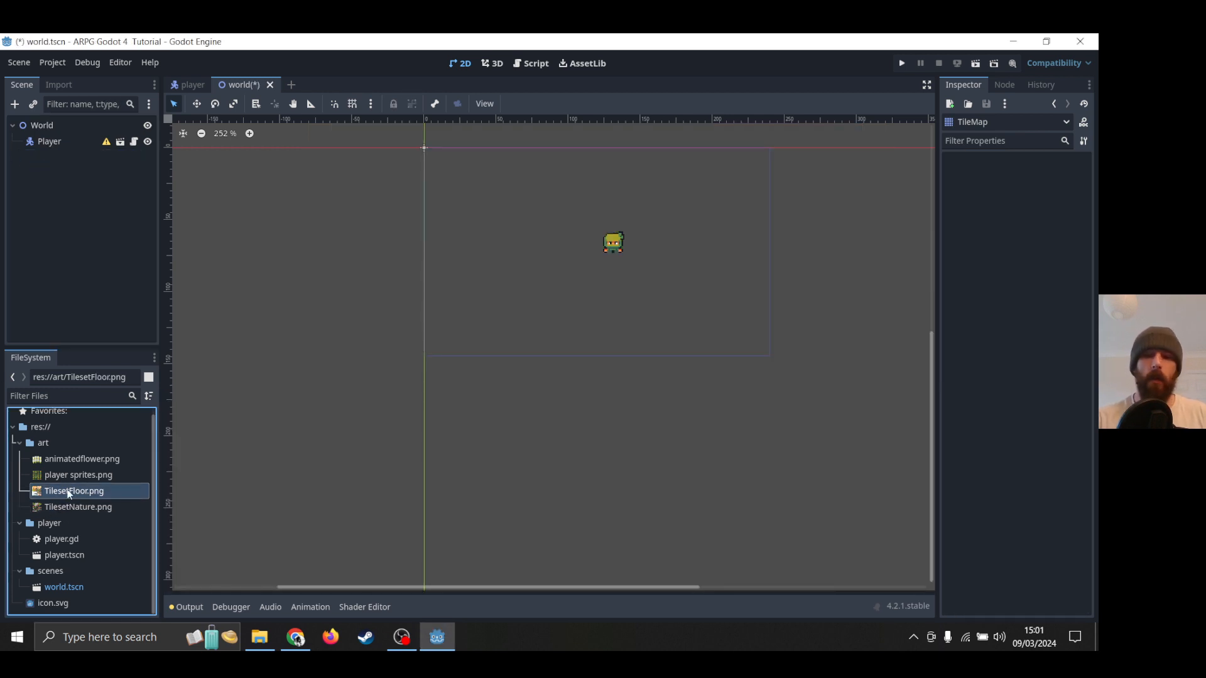
pyautogui.press('Delete')
pyautogui.click(466, 431)
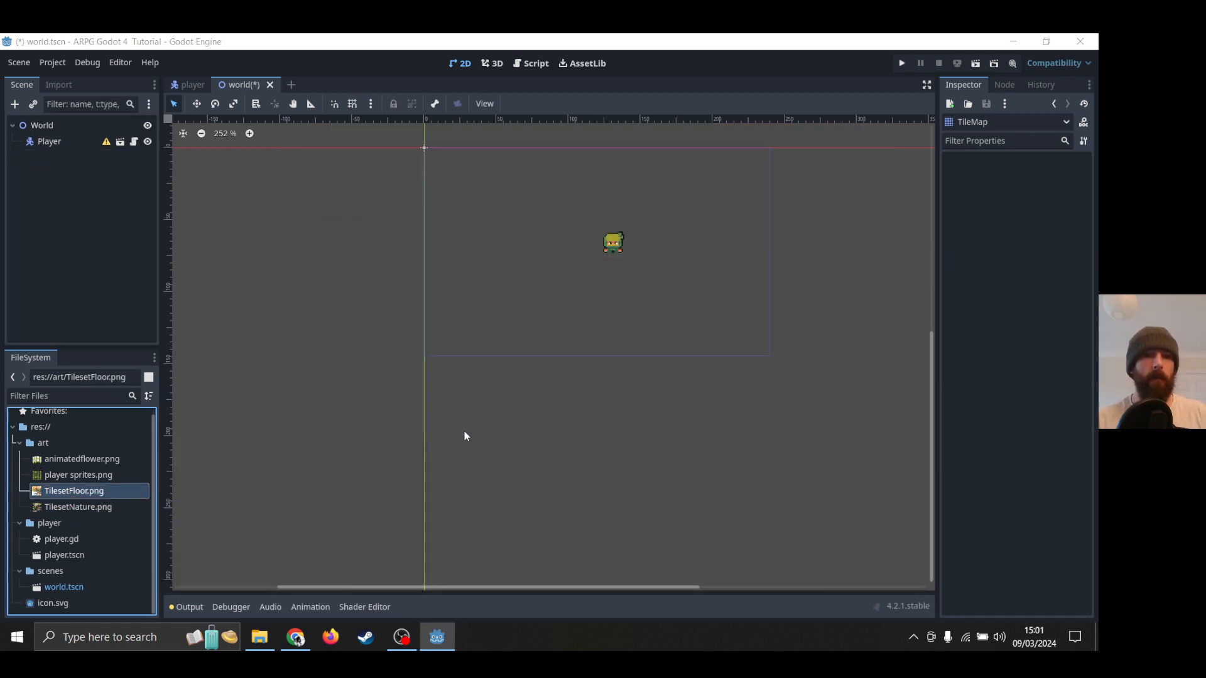
pyautogui.click(74, 500)
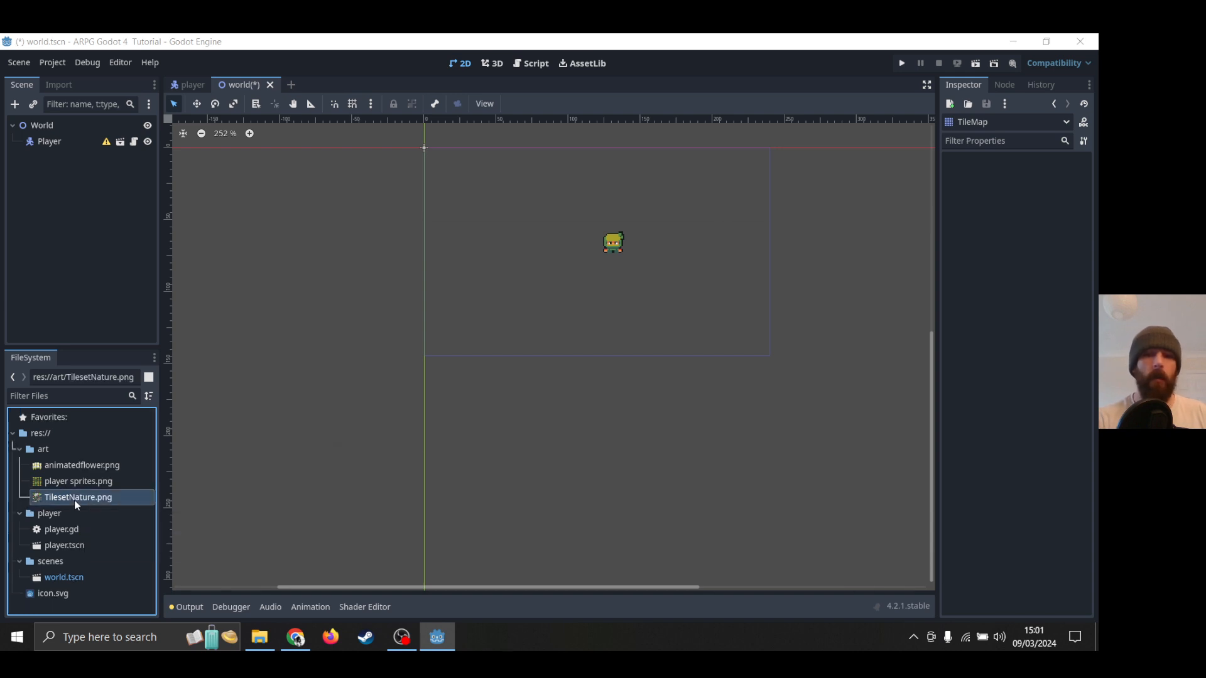
pyautogui.press('Delete')
pyautogui.click(468, 430)
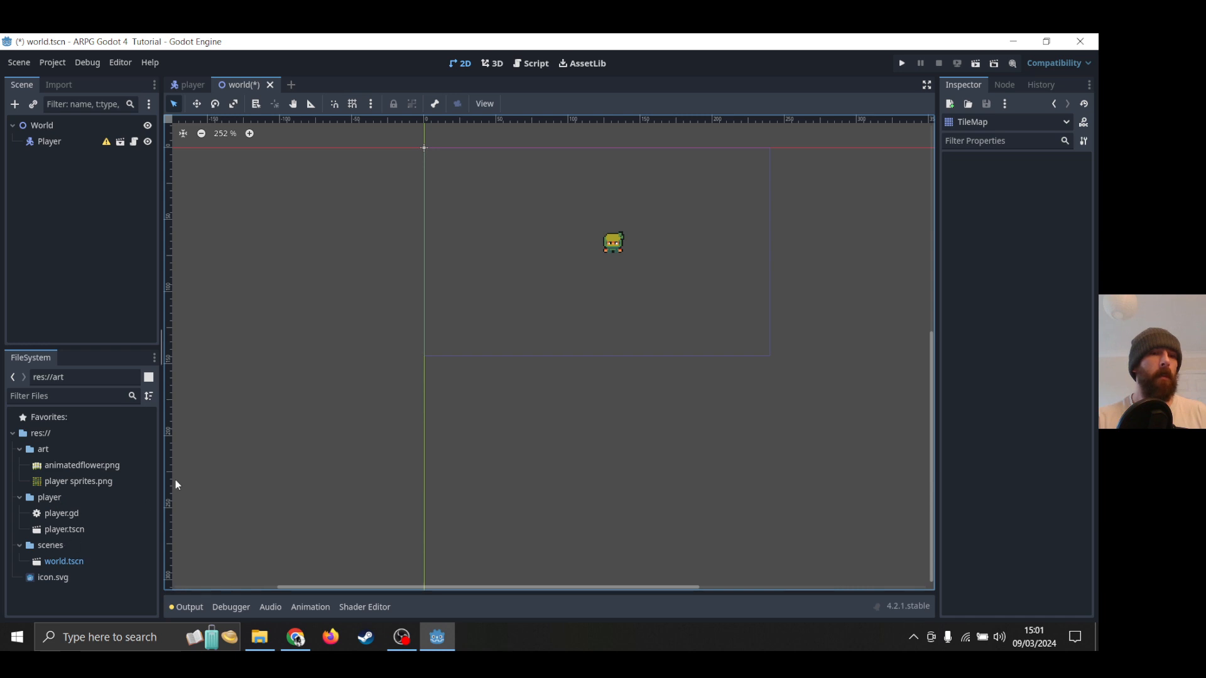
# Open the script attached to the Player node.
pyautogui.click(49, 142)
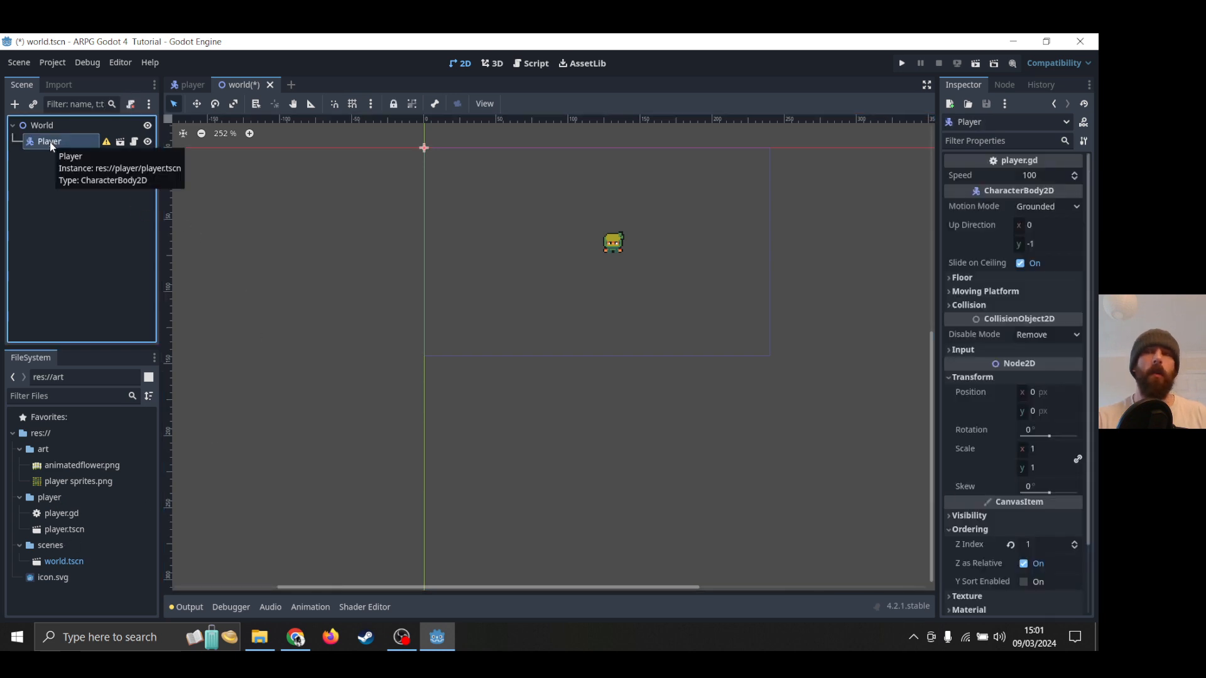
pyautogui.click(134, 143)
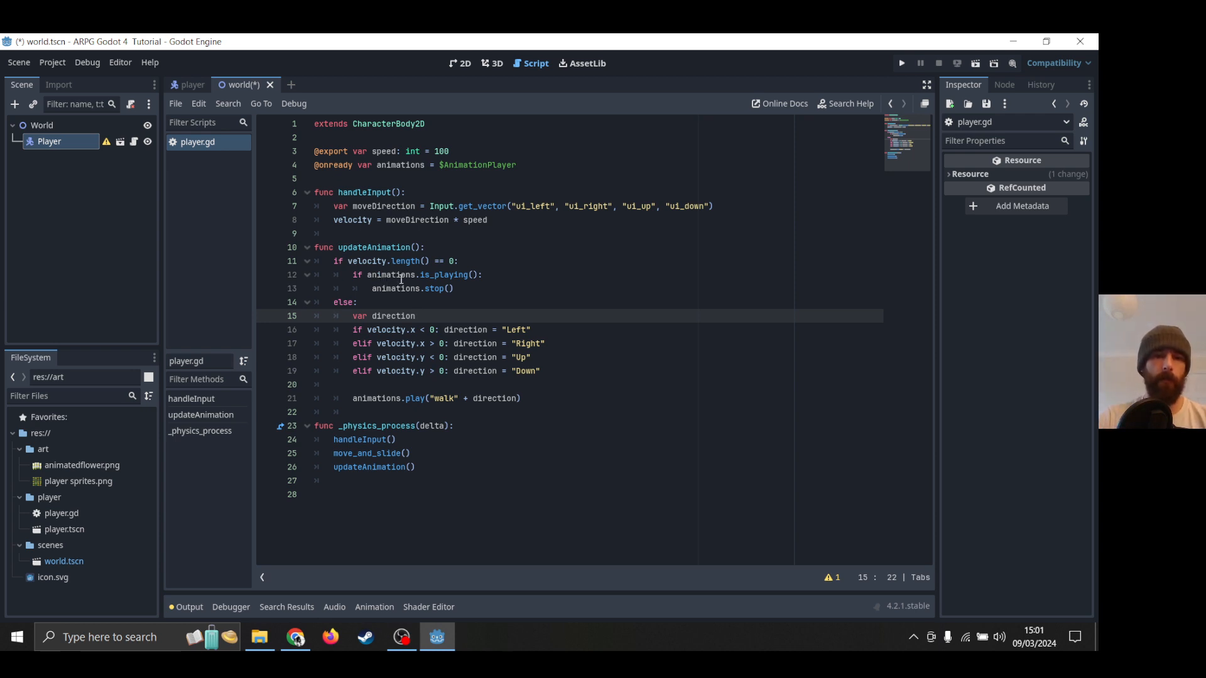
# In updateAnimation, delete the "if animations.is_playing():" line and restore it above animations.stop().
pyautogui.moveTo(488, 276); pyautogui.dragTo(354, 274)
pyautogui.press('BackSpace')
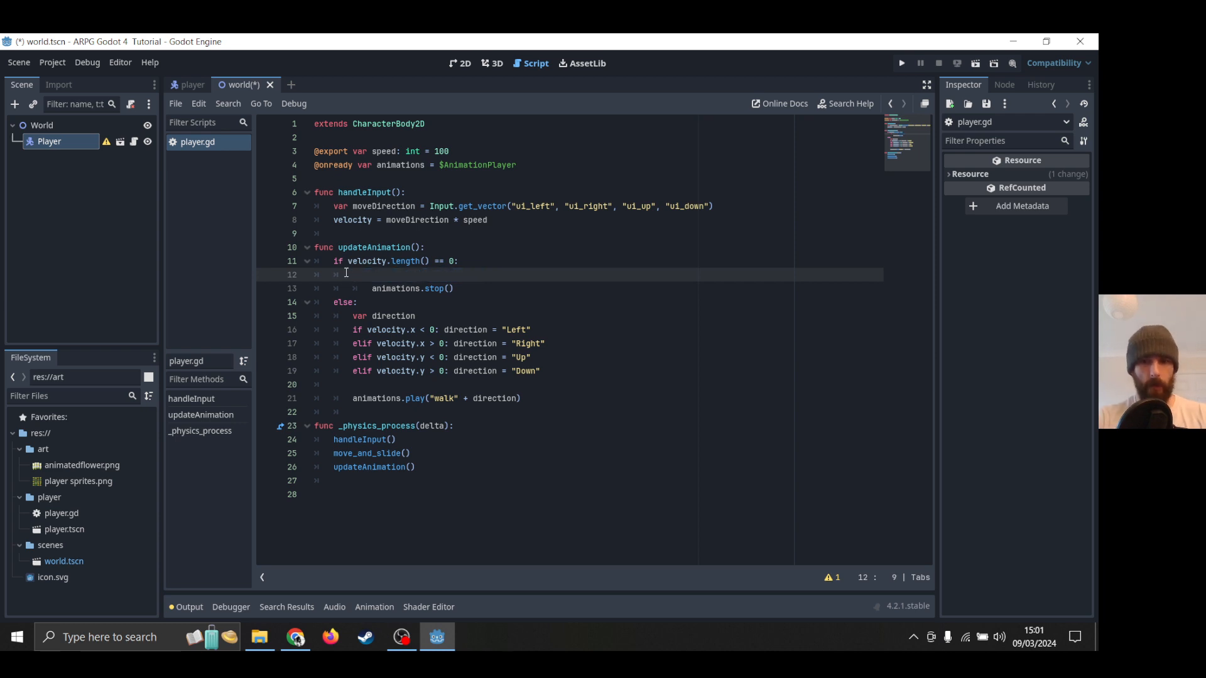
pyautogui.click(451, 287)
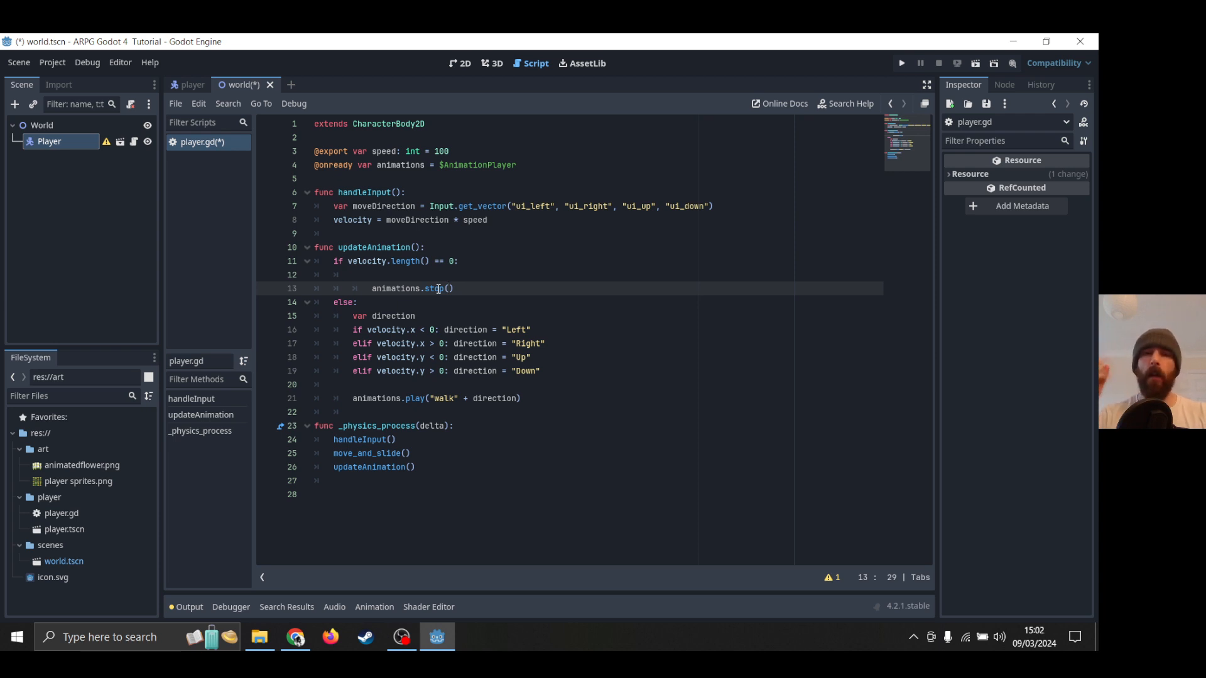
pyautogui.moveTo(454, 289); pyautogui.dragTo(366, 283)
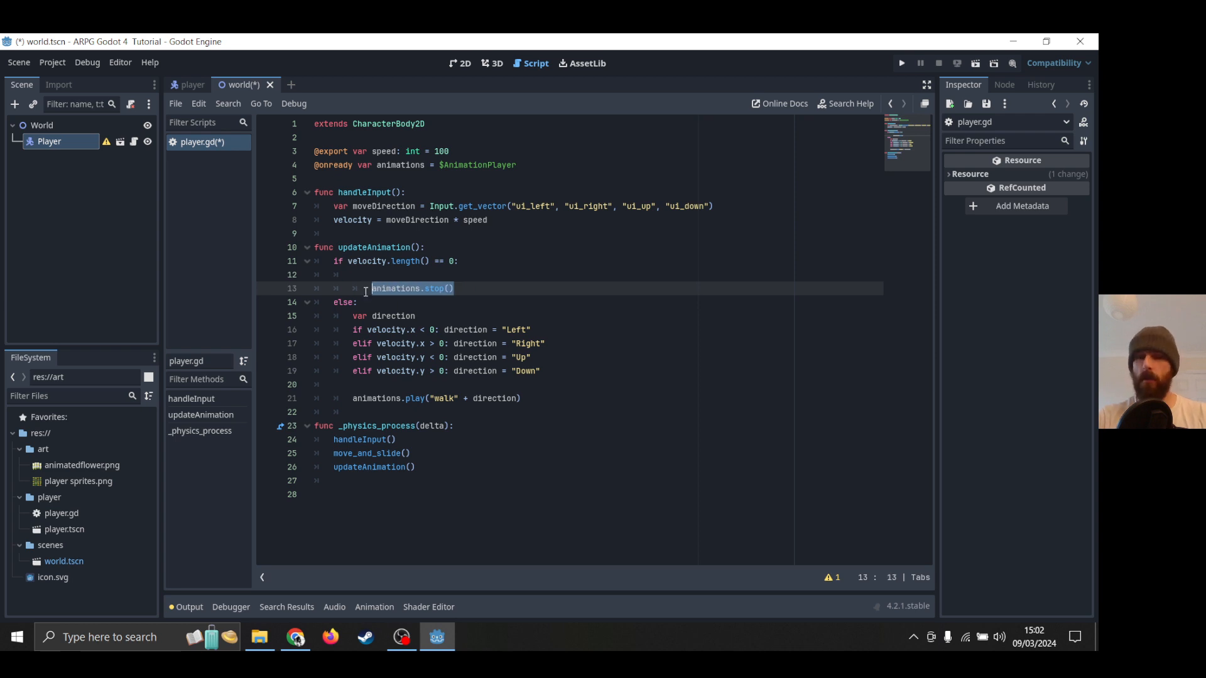
pyautogui.click(372, 275)
pyautogui.write('if animations.is_playing():')
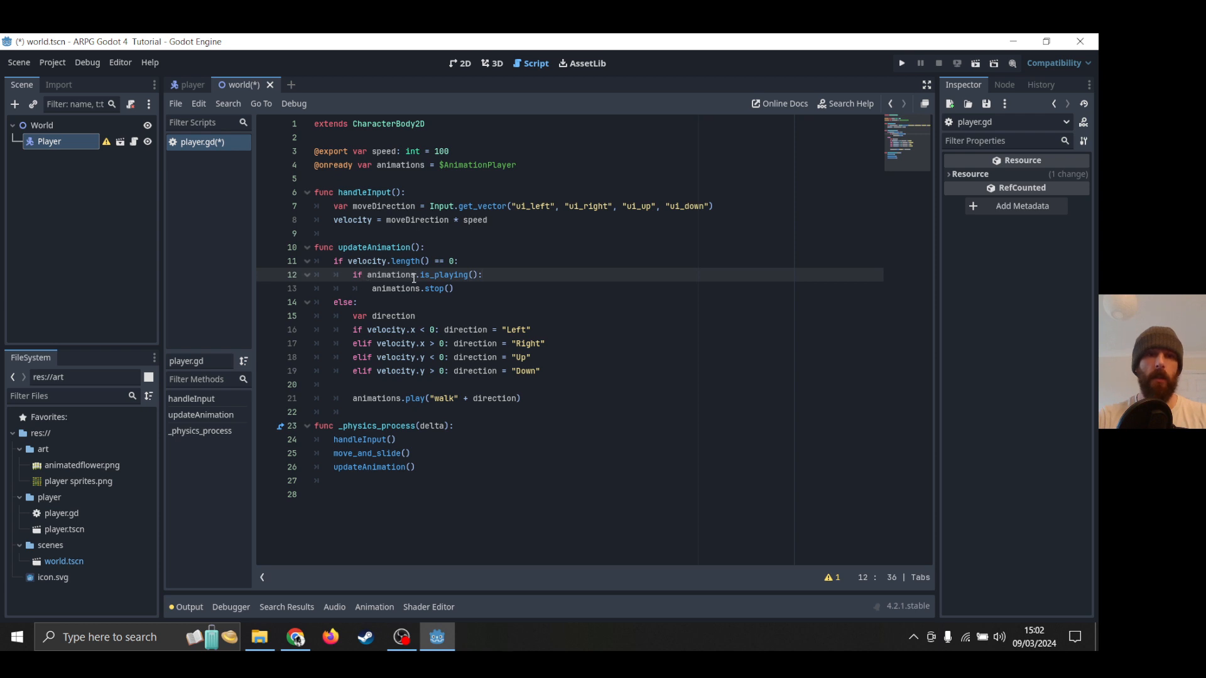
# Examine the is_playing() check in updateAnimation, the $AnimationPlayer reference it relies on, and the direction code under else.
pyautogui.moveTo(426, 276)
pyautogui.mouseDown()
pyautogui.moveTo(478, 275)
pyautogui.moveTo(424, 275)
pyautogui.mouseUp()
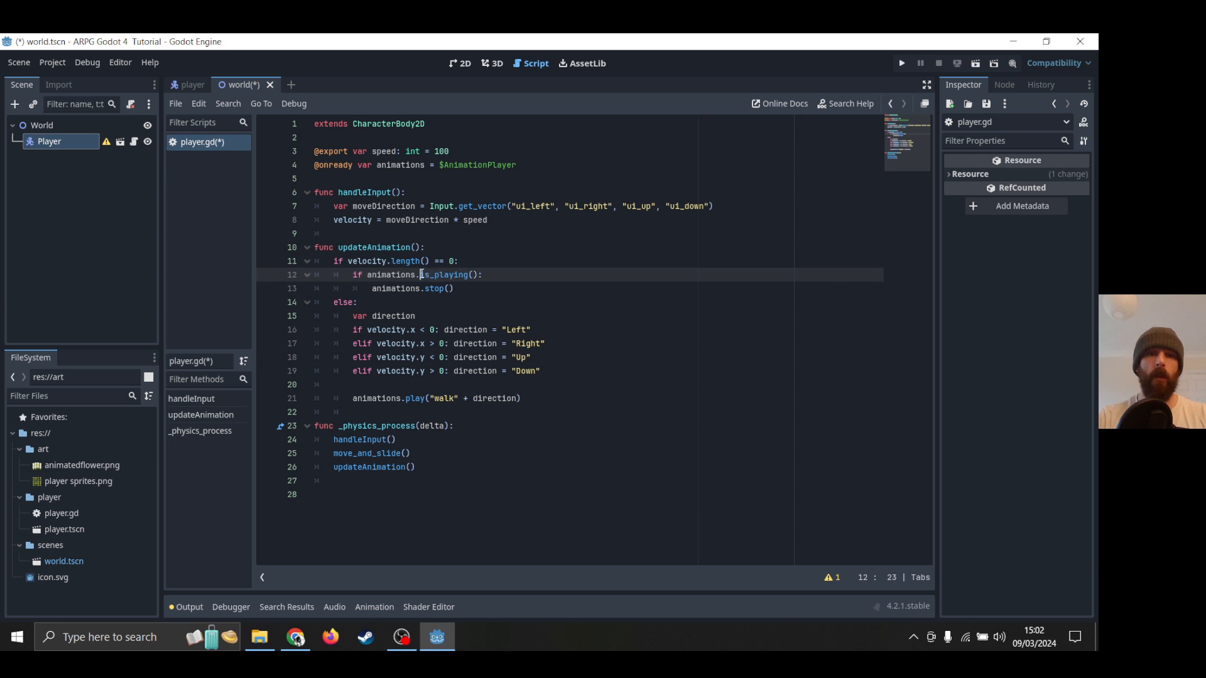
pyautogui.moveTo(421, 275); pyautogui.dragTo(470, 275)
pyautogui.click(470, 275)
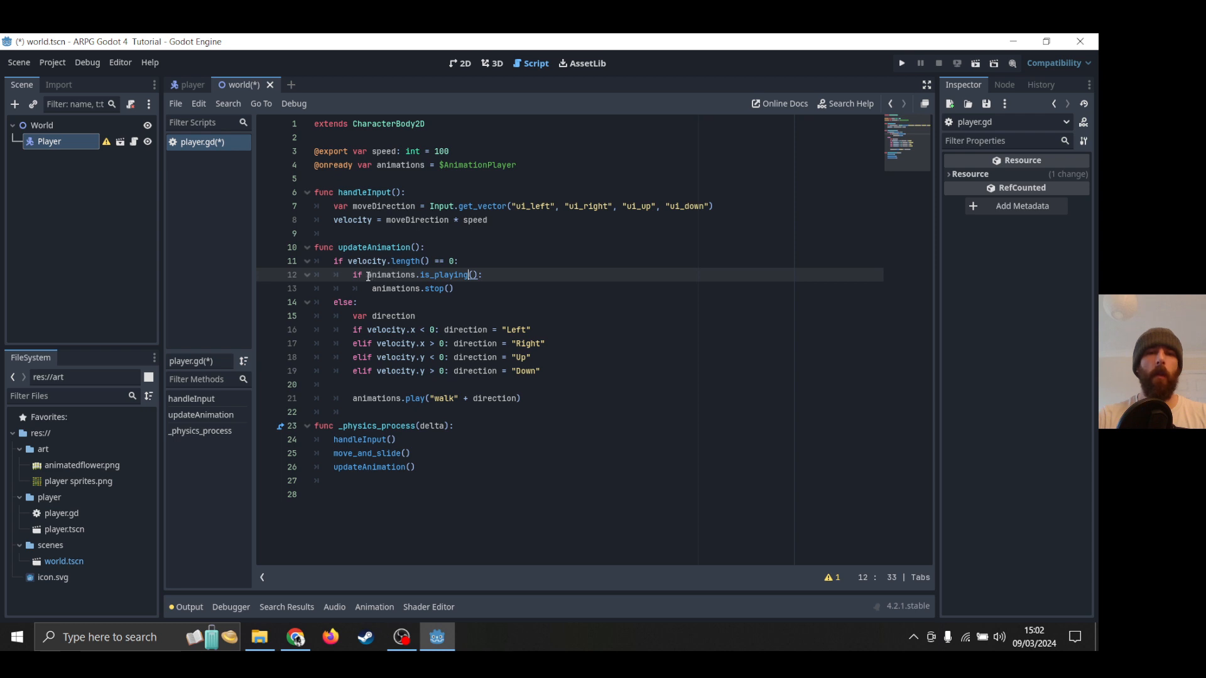
pyautogui.moveTo(368, 275); pyautogui.dragTo(421, 275)
pyautogui.moveTo(462, 167); pyautogui.dragTo(505, 168)
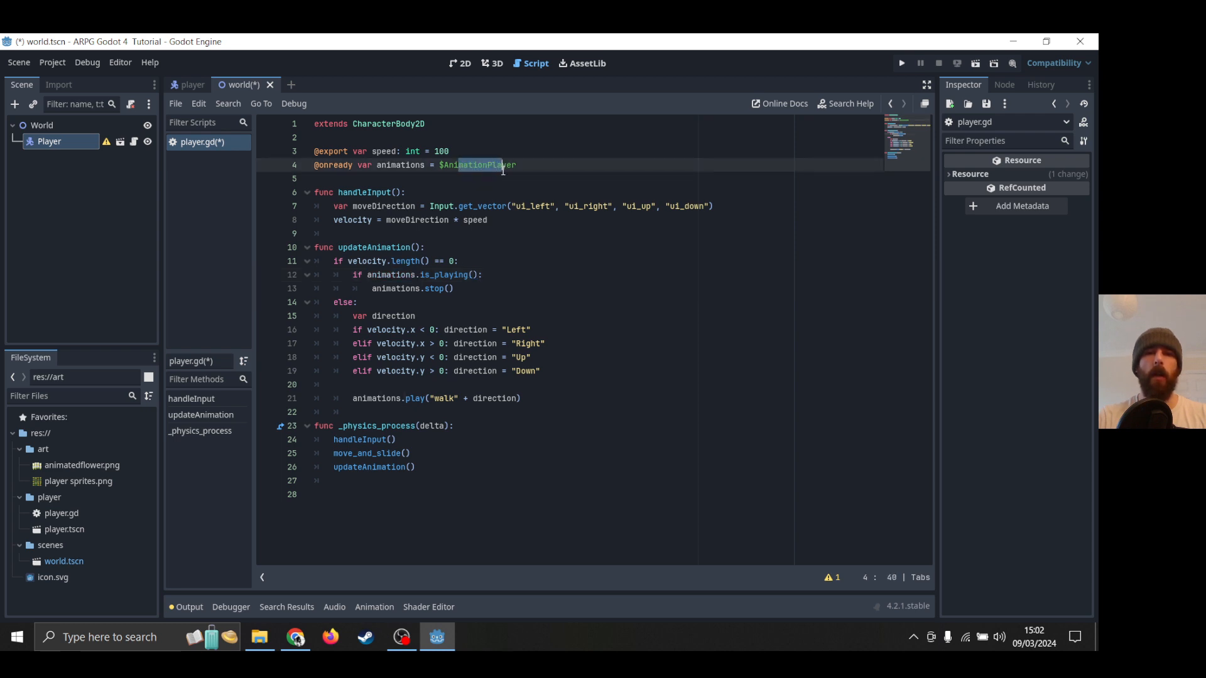
pyautogui.click(445, 277)
pyautogui.click(402, 290)
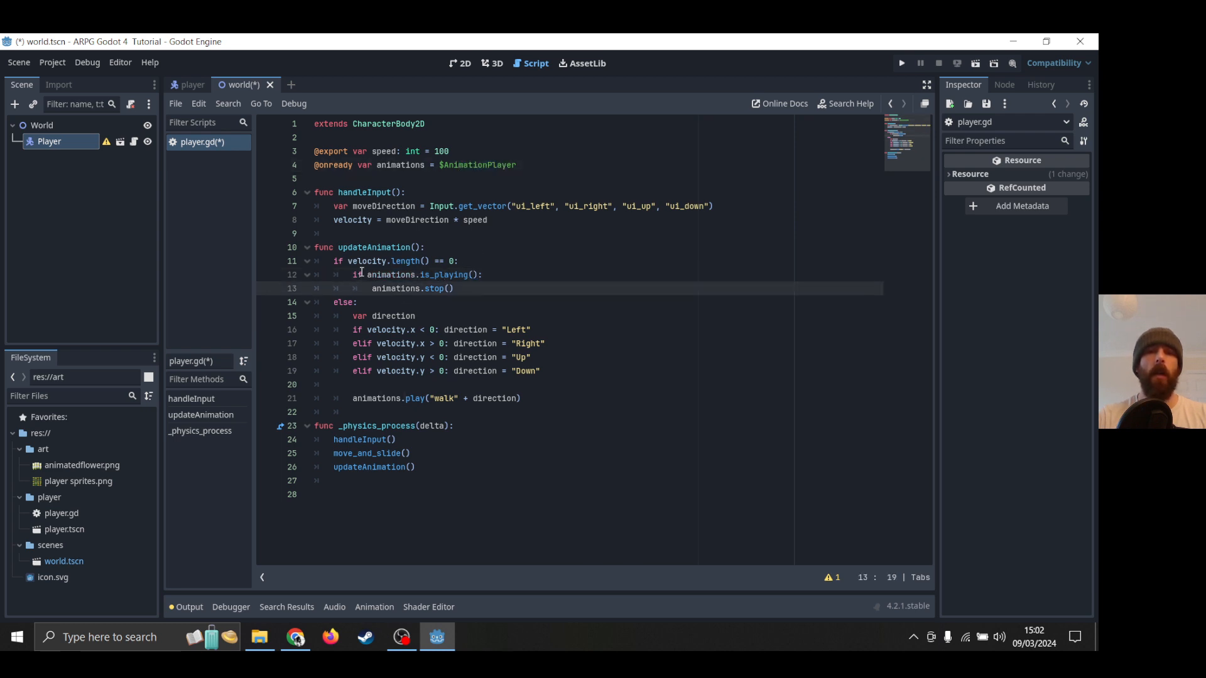
pyautogui.moveTo(351, 316); pyautogui.dragTo(536, 372)
pyautogui.click(357, 301)
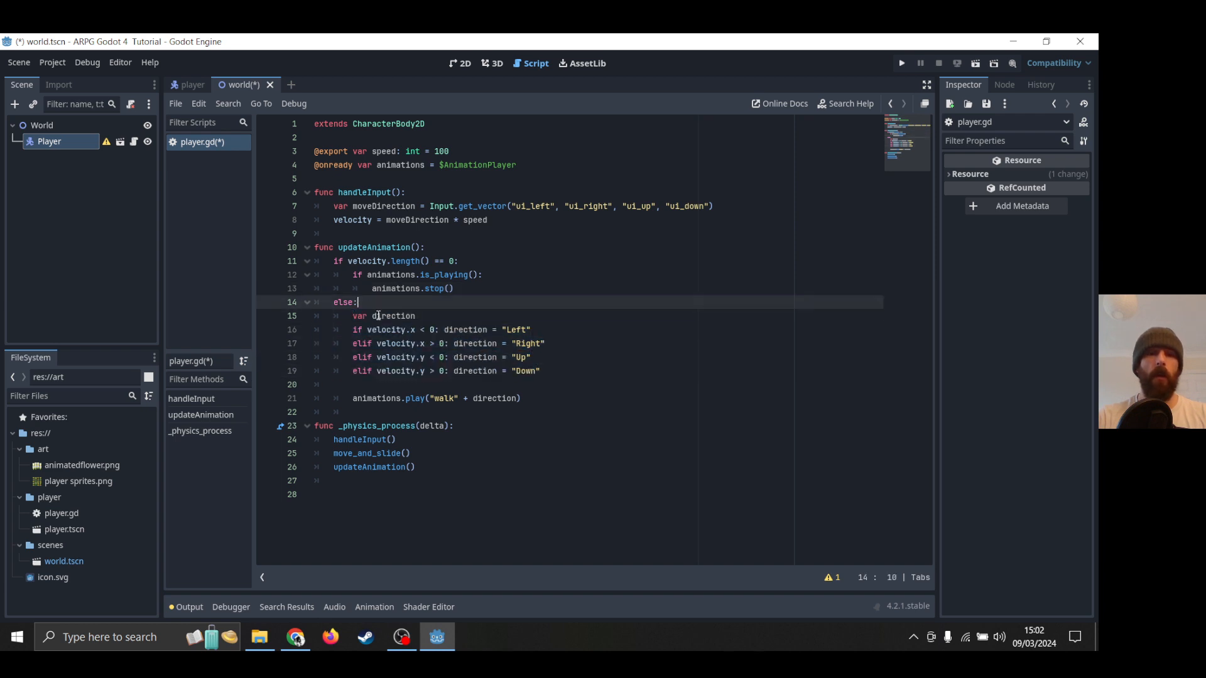
# Try removing the is_playing() check and the else line from updateAnimation, and undo both deletions.
pyautogui.moveTo(502, 277); pyautogui.dragTo(314, 303)
pyautogui.press('BackSpace')
pyautogui.press('BackSpace')
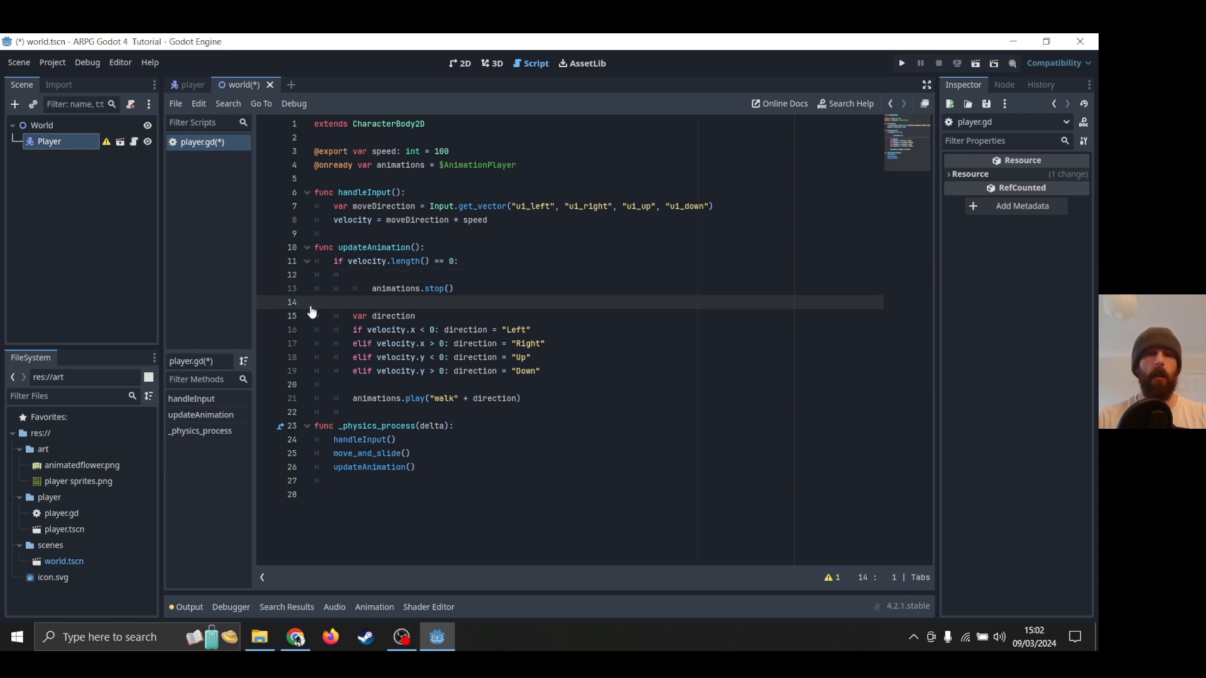
pyautogui.hotkey('ctrl', 'z')
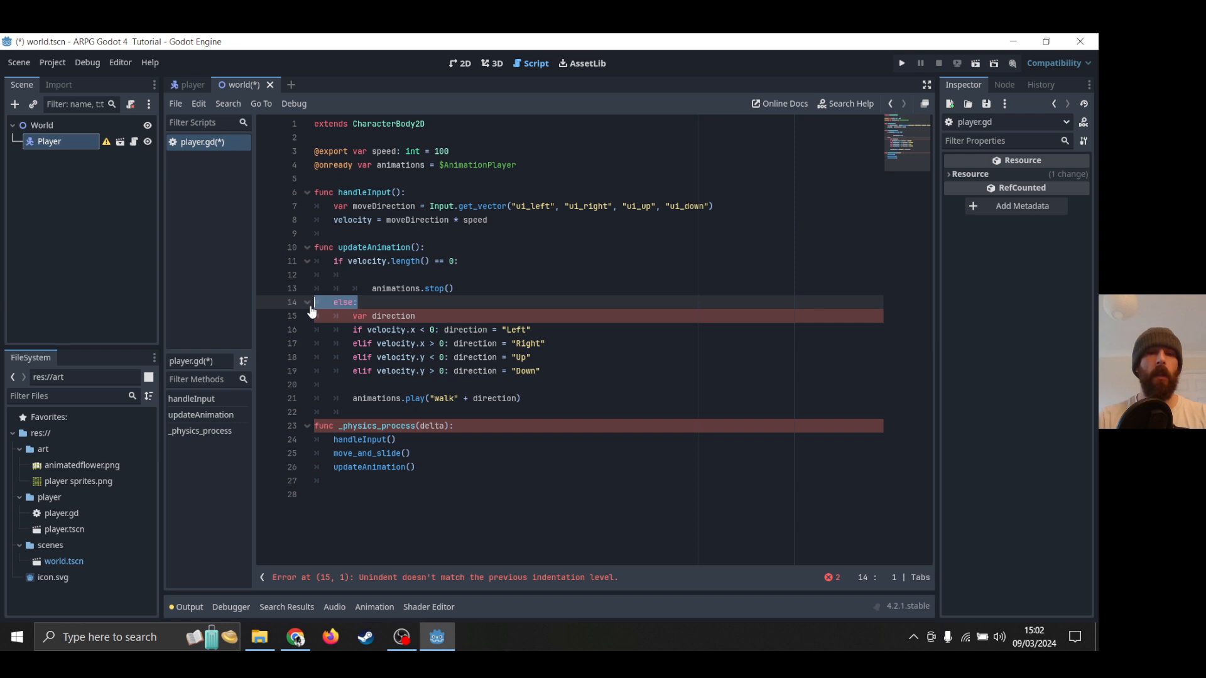
pyautogui.hotkey('ctrl', 'z')
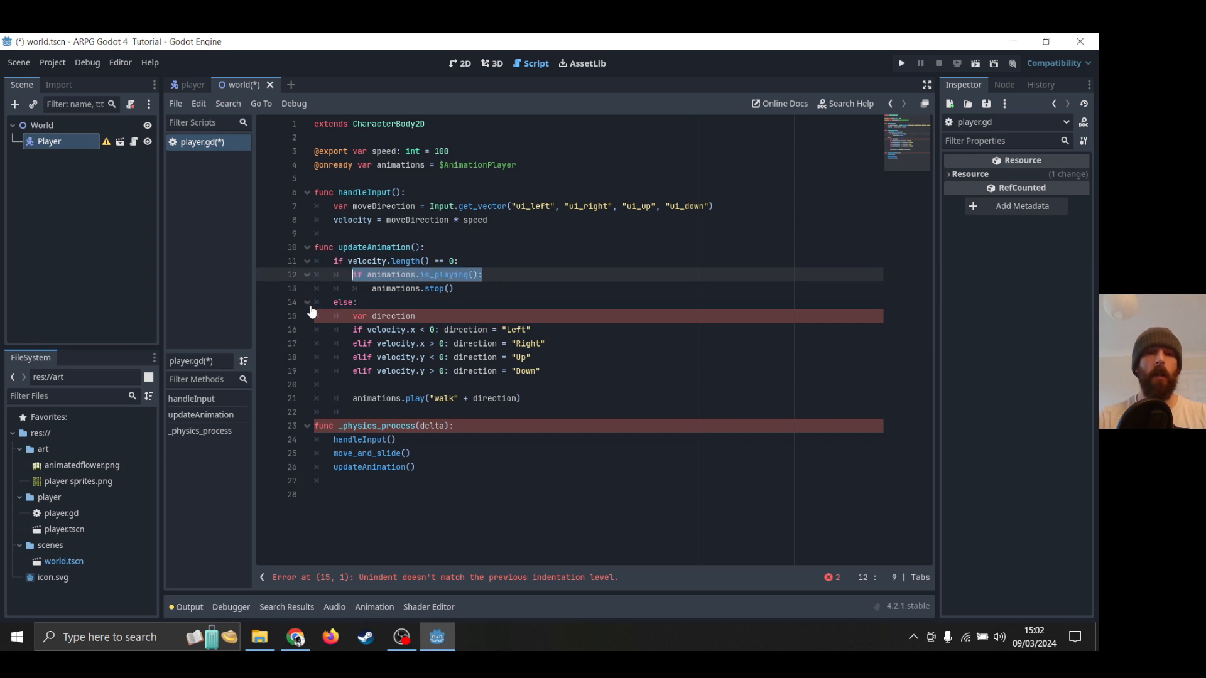
pyautogui.click(362, 282)
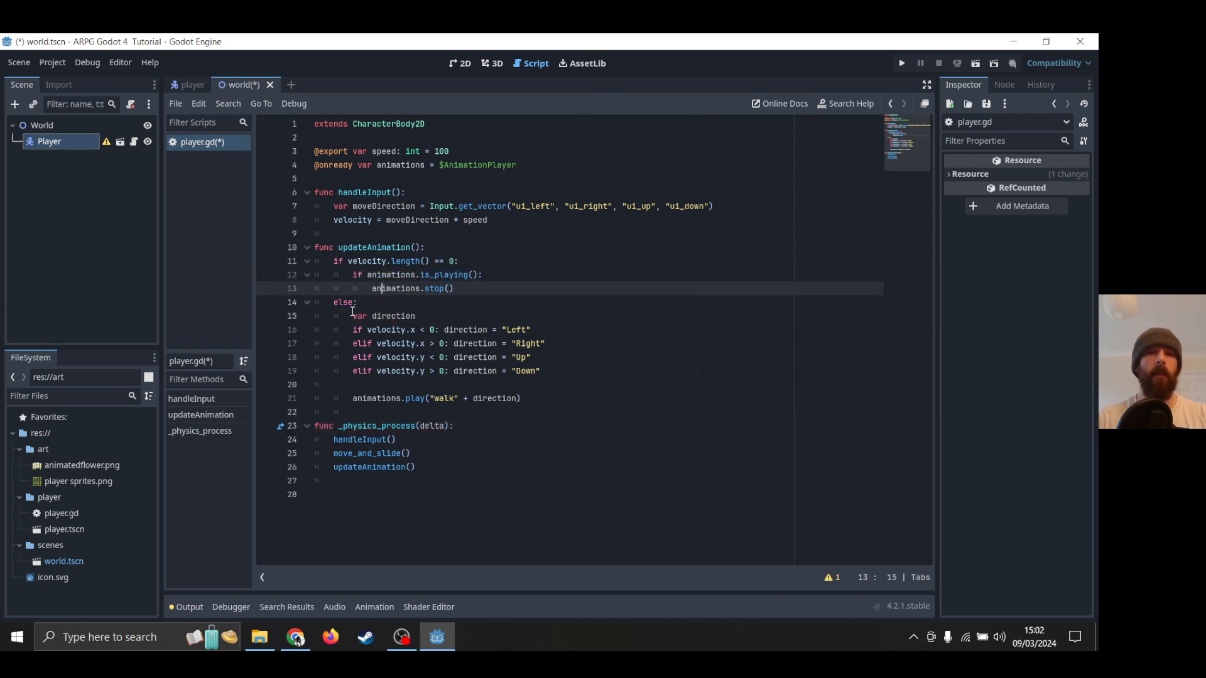
# Examine the else branch of updateAnimation, from the direction variable declaration to the "Down" assignment.
pyautogui.click(350, 305)
pyautogui.click(360, 319)
pyautogui.moveTo(360, 321); pyautogui.dragTo(479, 385)
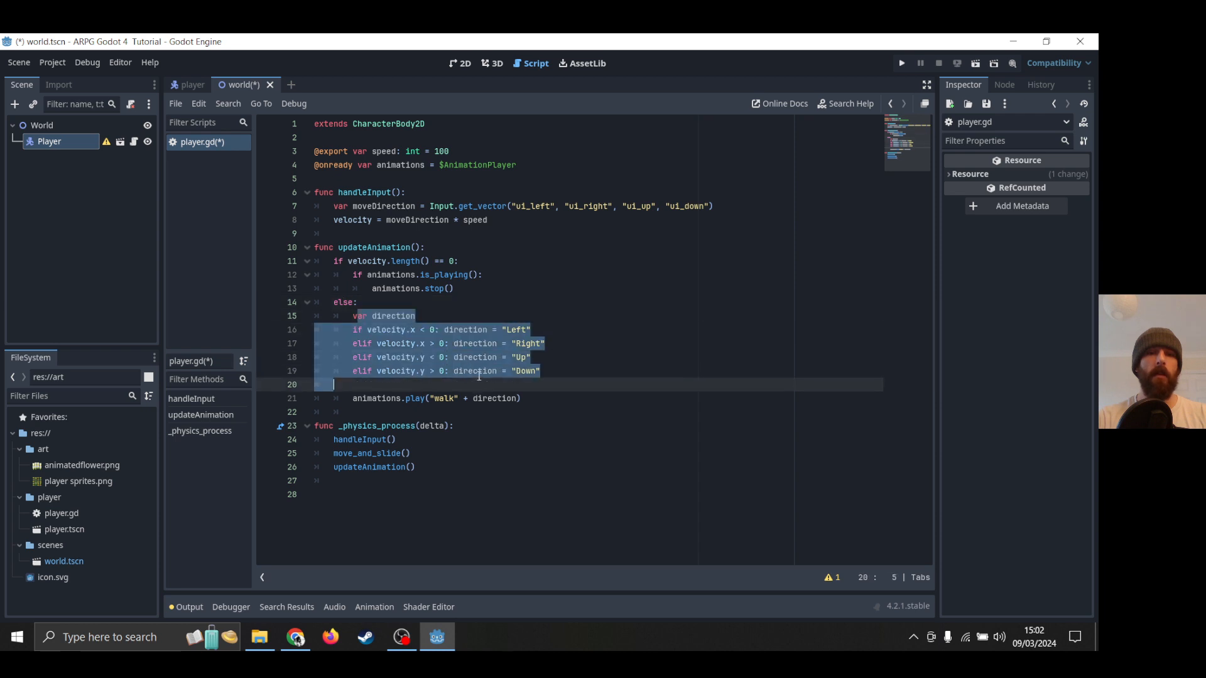
pyautogui.click(480, 372)
pyautogui.click(422, 314)
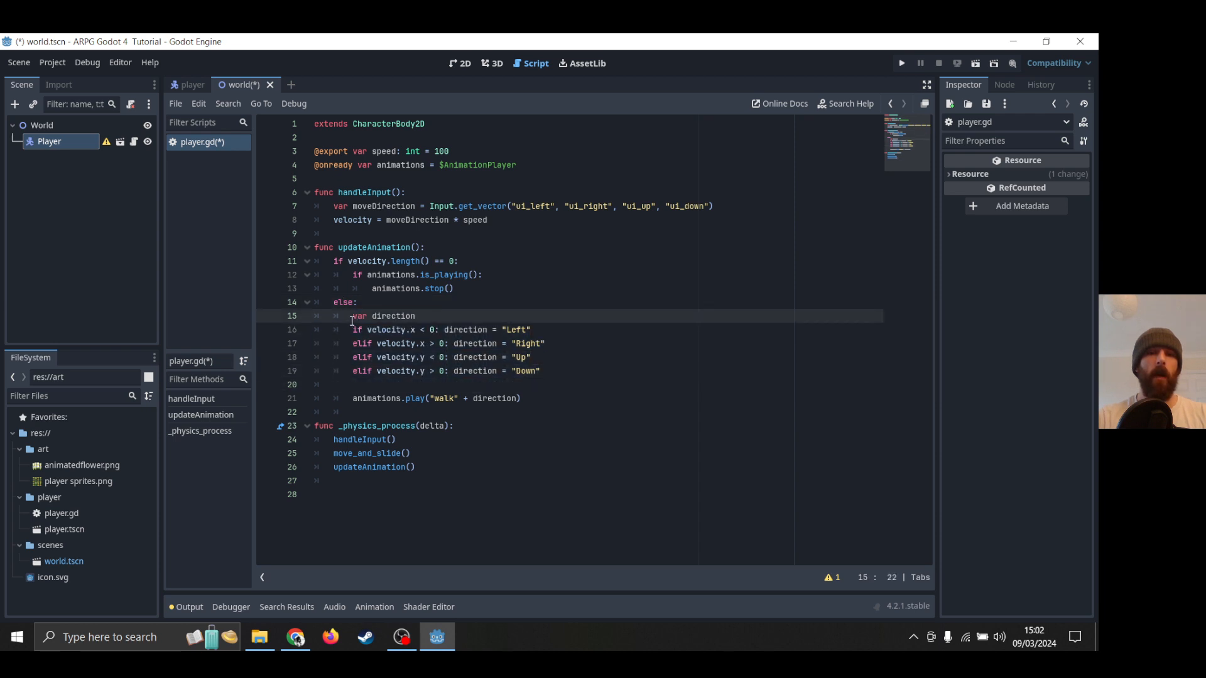
pyautogui.moveTo(351, 318); pyautogui.dragTo(419, 316)
pyautogui.click(419, 316)
pyautogui.moveTo(512, 373); pyautogui.dragTo(542, 373)
pyautogui.click(542, 372)
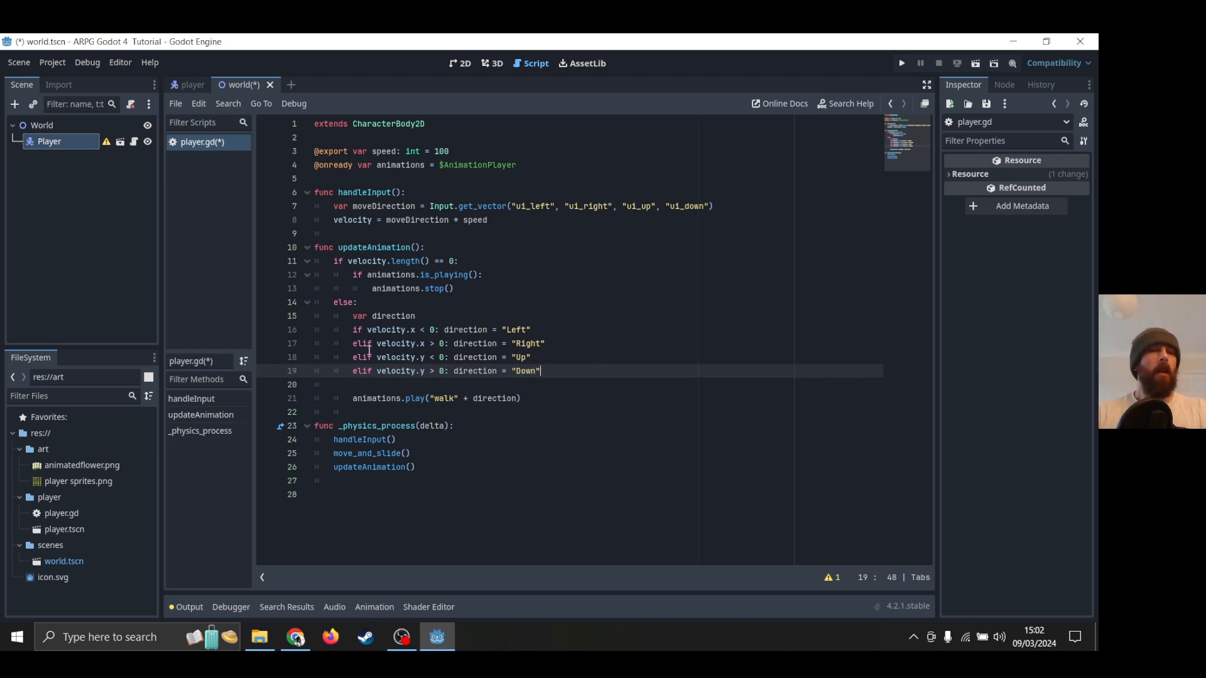
pyautogui.click(68, 147)
pyautogui.click(54, 128)
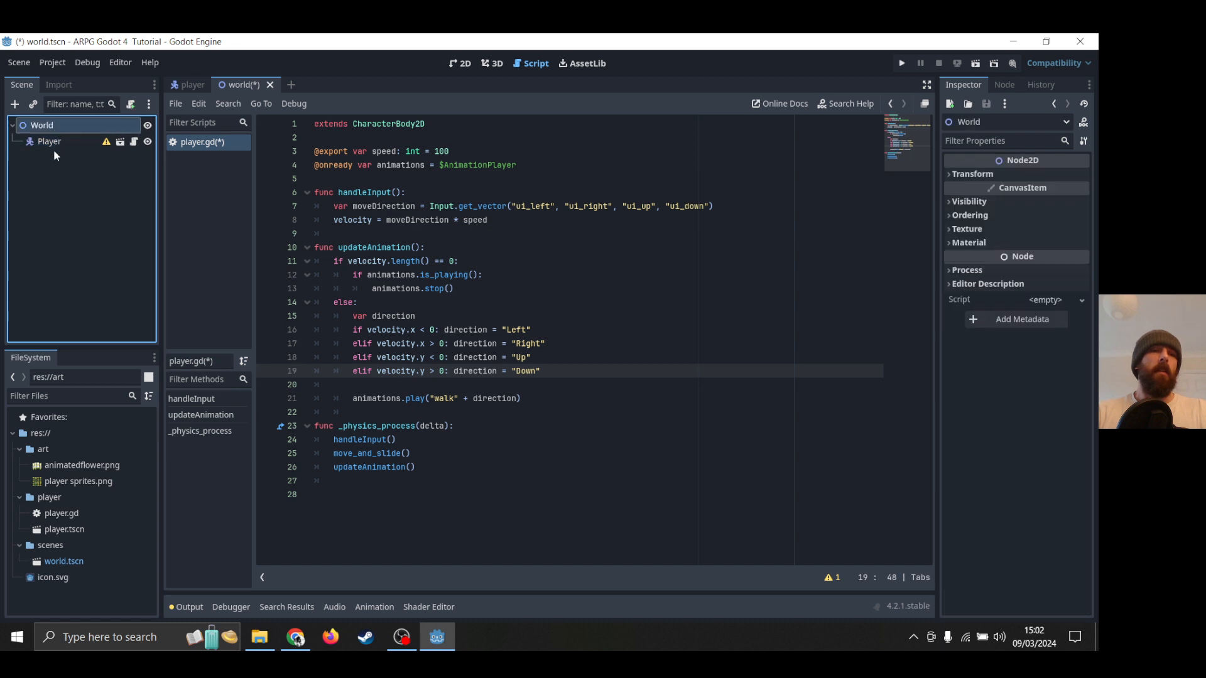
pyautogui.click(51, 143)
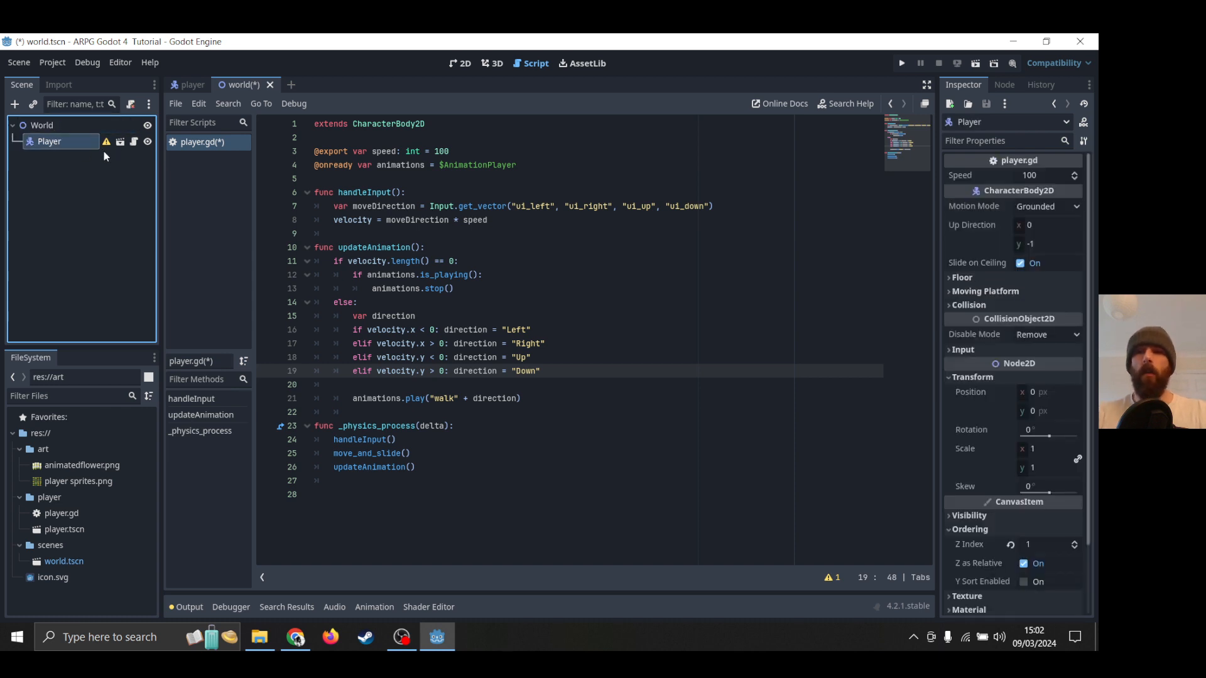
pyautogui.click(35, 124)
pyautogui.click(42, 145)
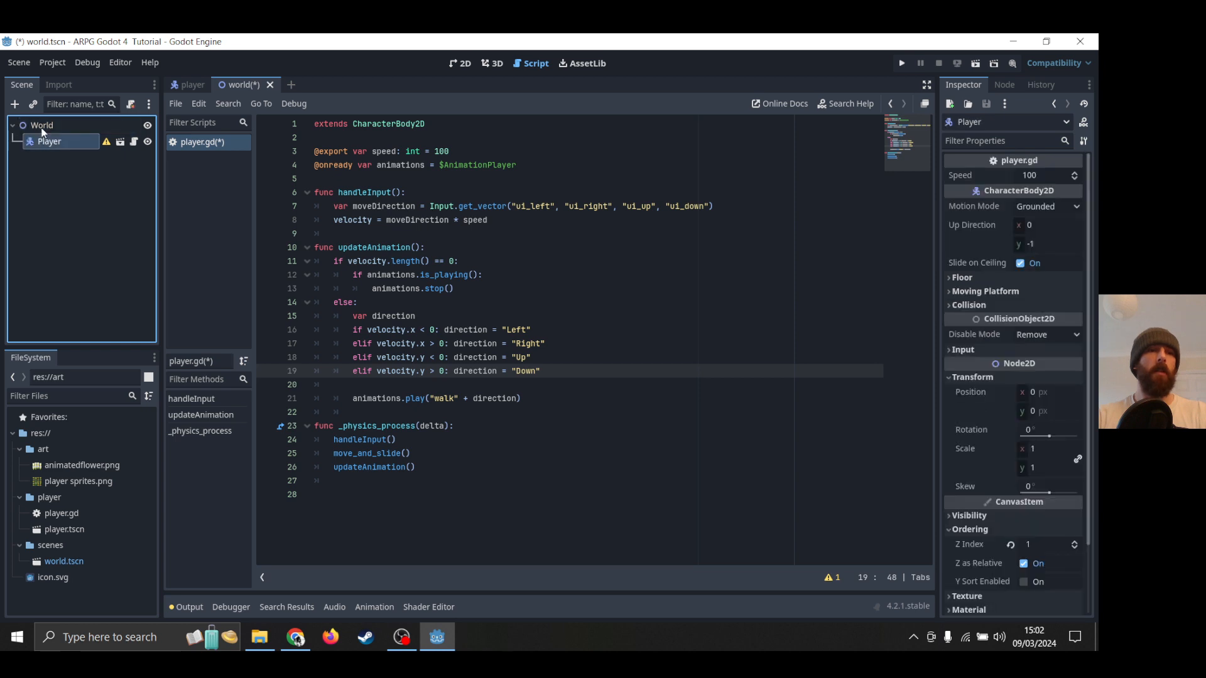
# Add a TileMap node as a child of World and assign a new TileSet to it.
pyautogui.click(42, 127)
pyautogui.rightClick(42, 129)
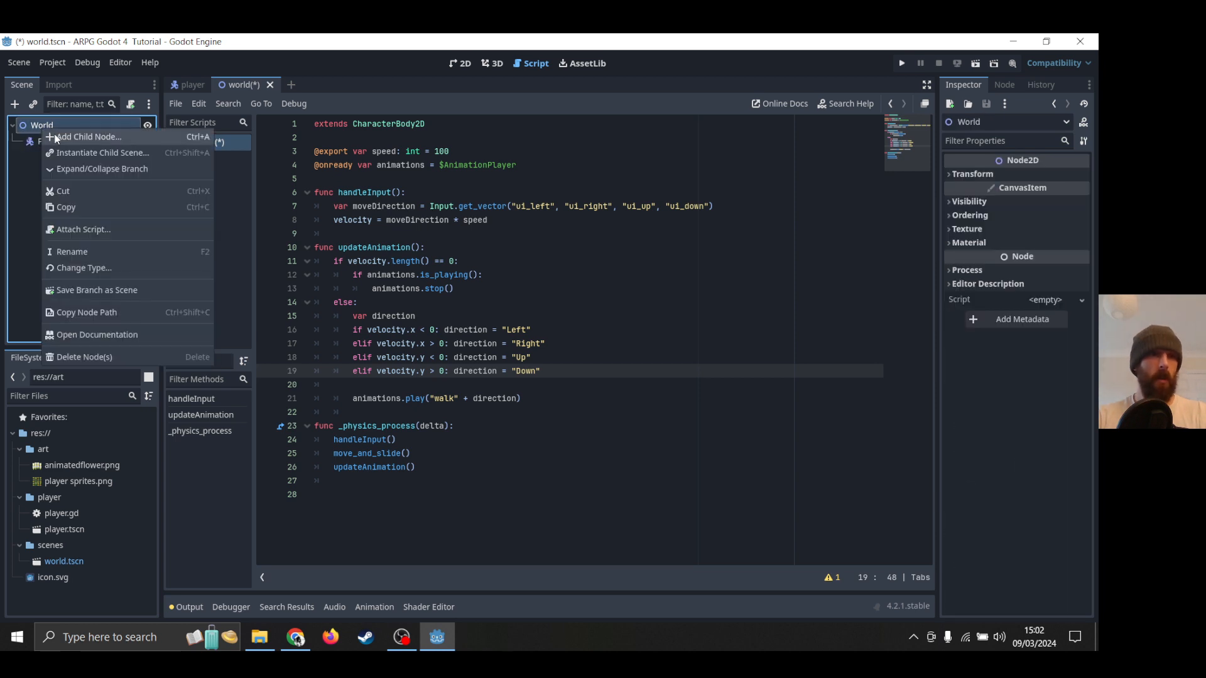
pyautogui.click(59, 136)
pyautogui.write('tile')
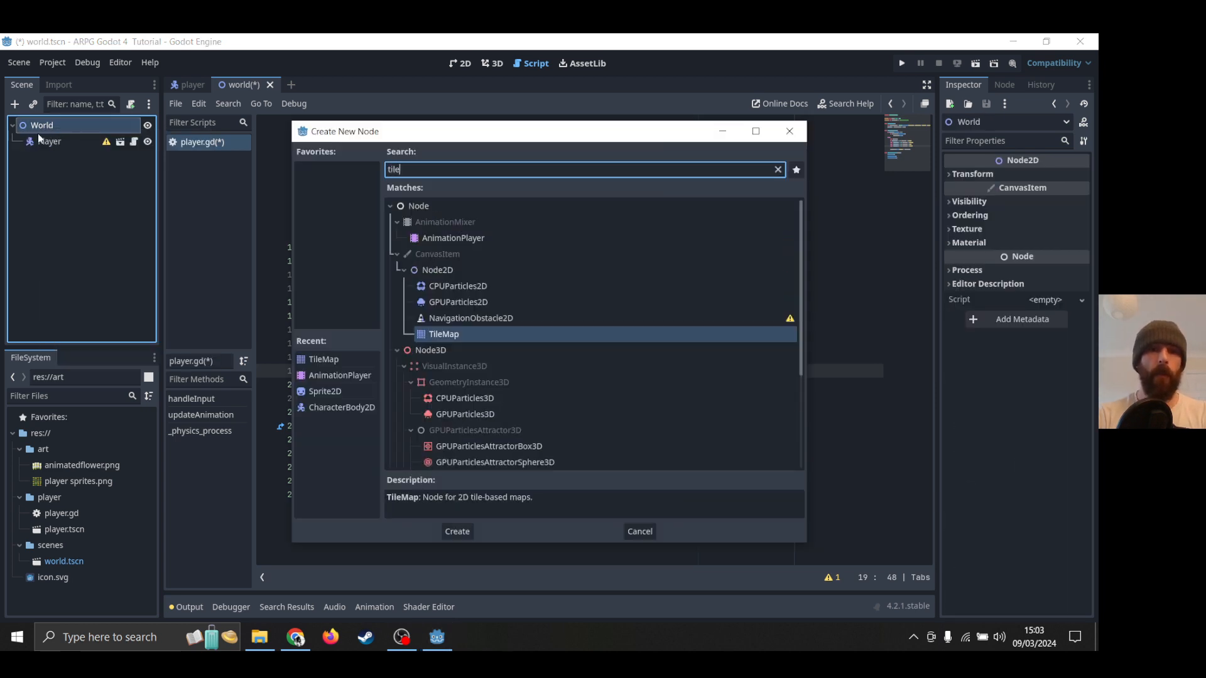
pyautogui.press('Return')
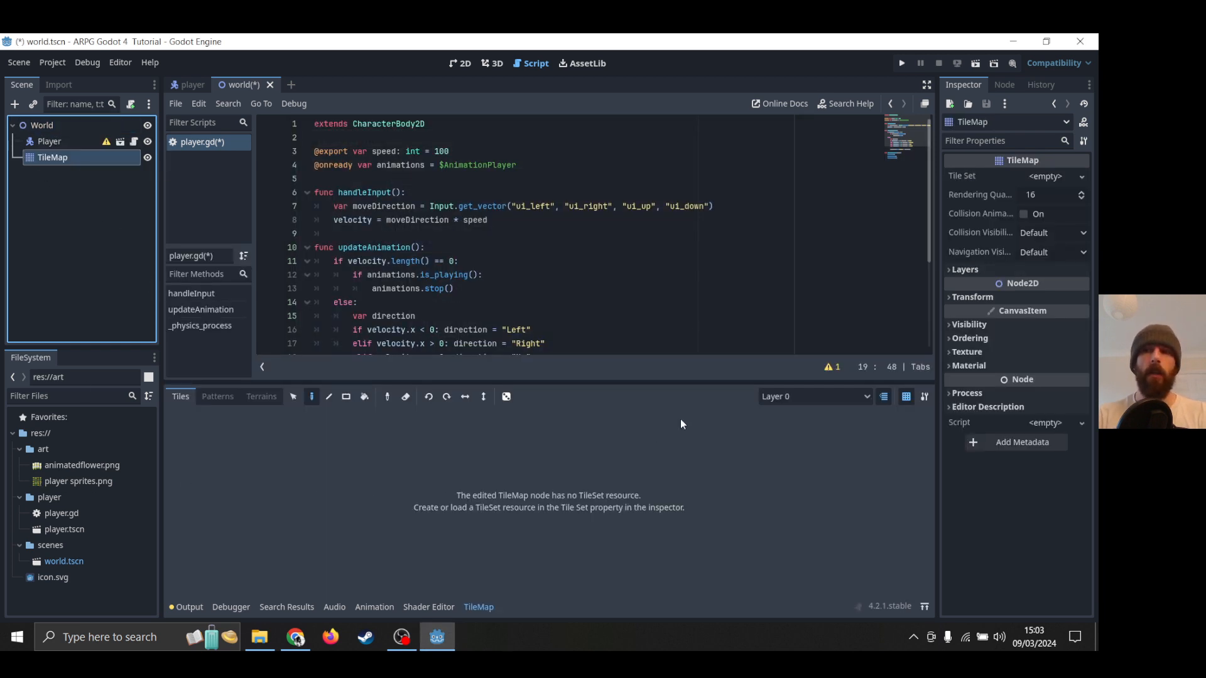
pyautogui.click(1065, 176)
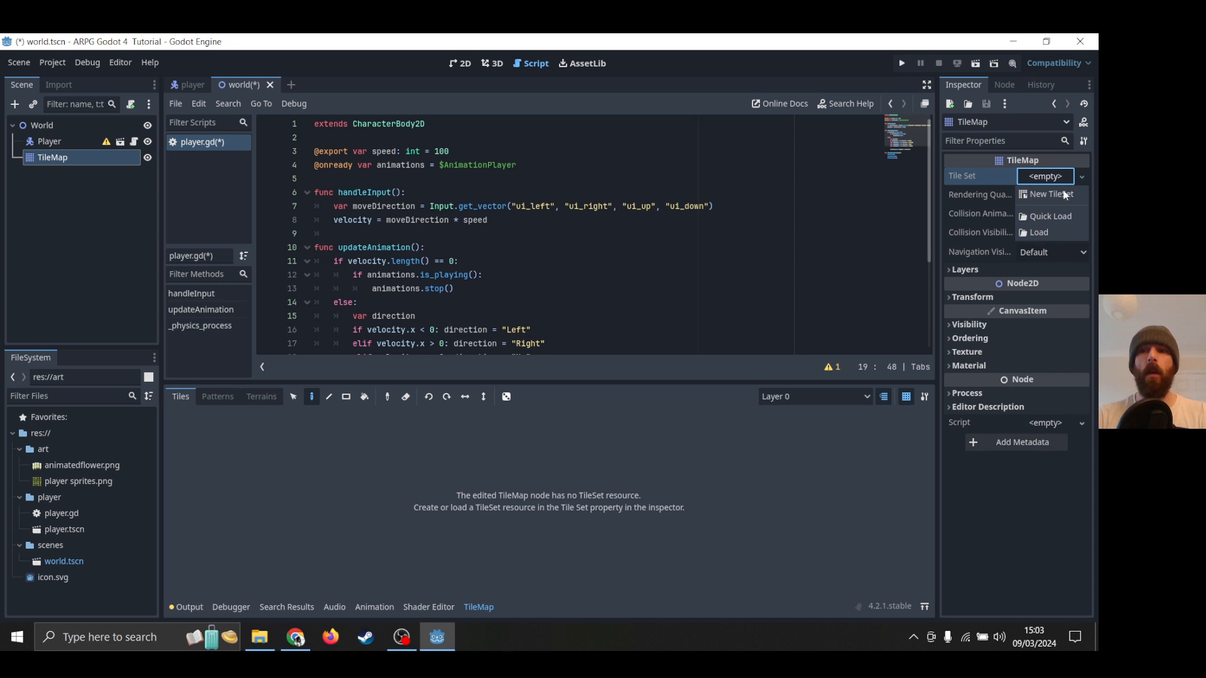
pyautogui.click(1065, 198)
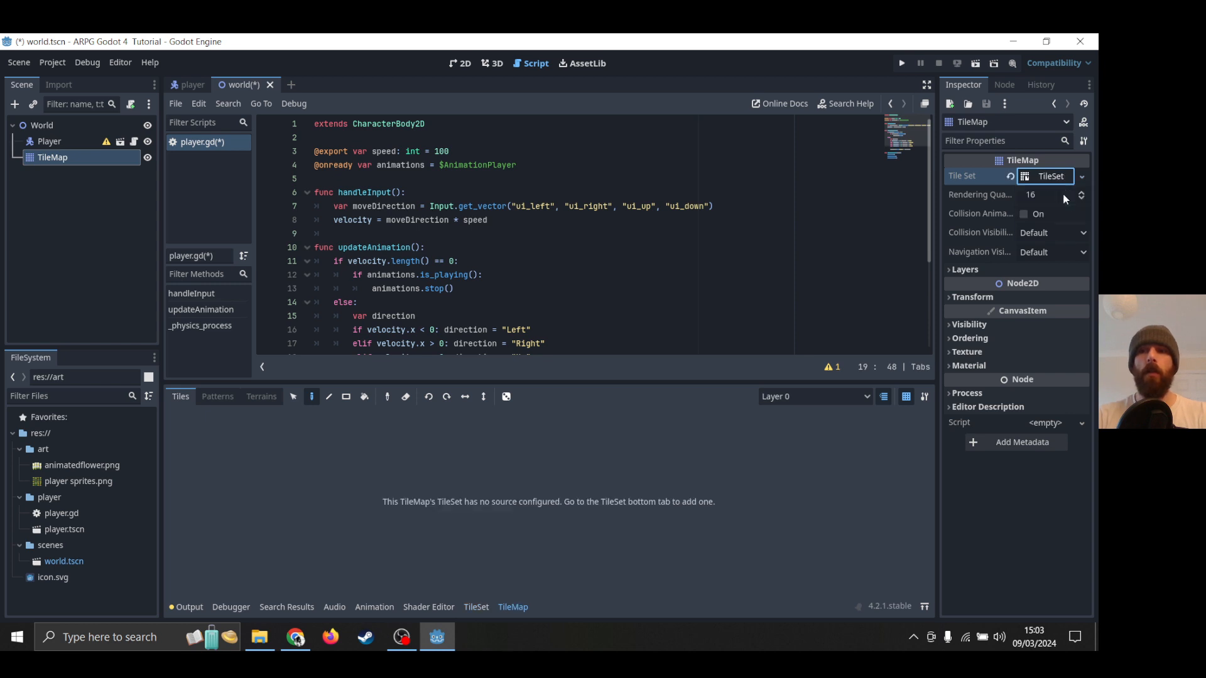
# Filter the Player node's properties by "z" to check its Z Index.
pyautogui.click(63, 140)
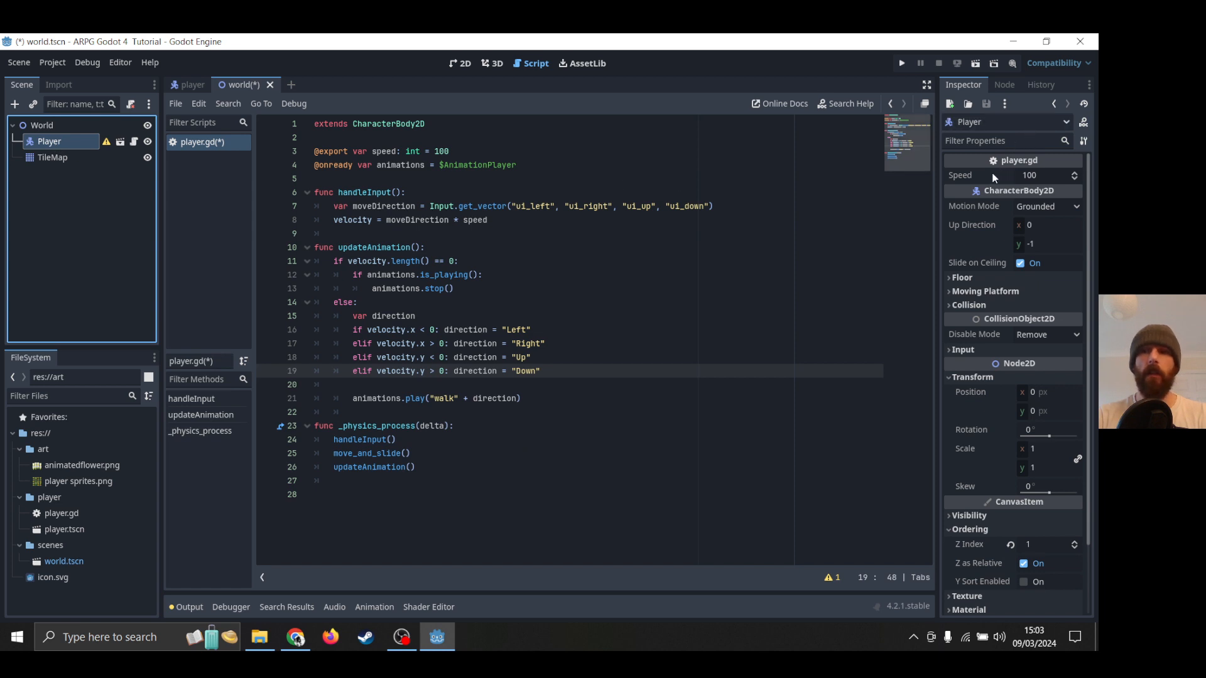
pyautogui.click(962, 140)
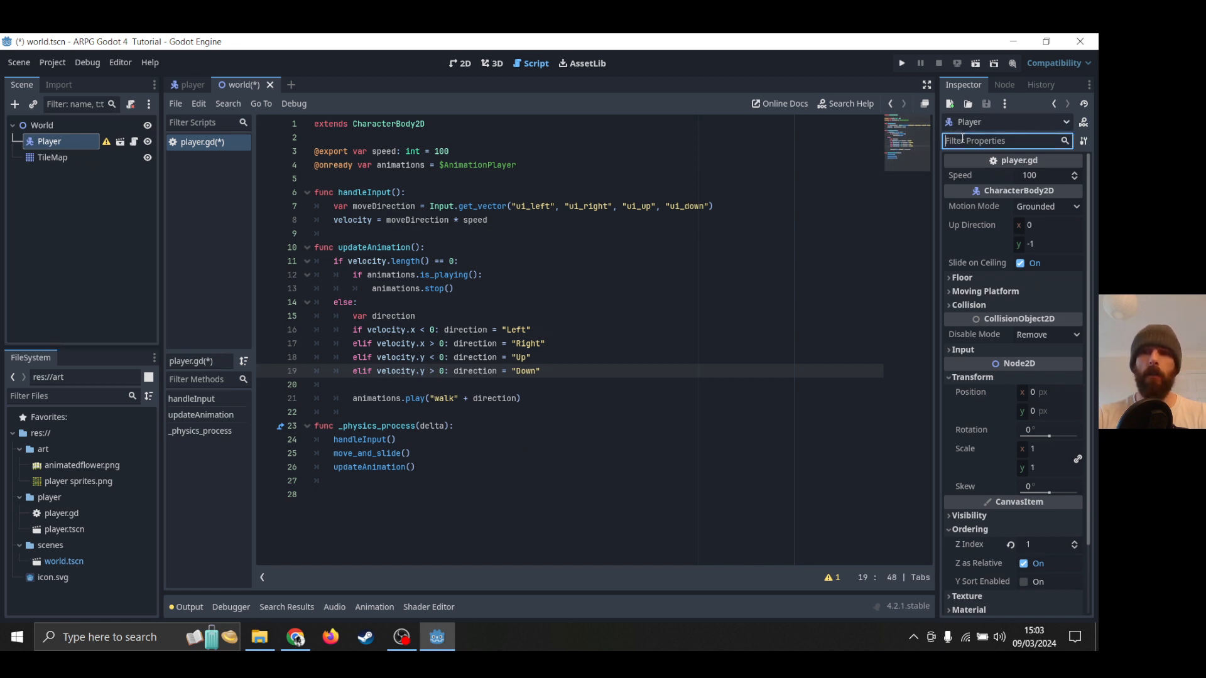
pyautogui.write('z')
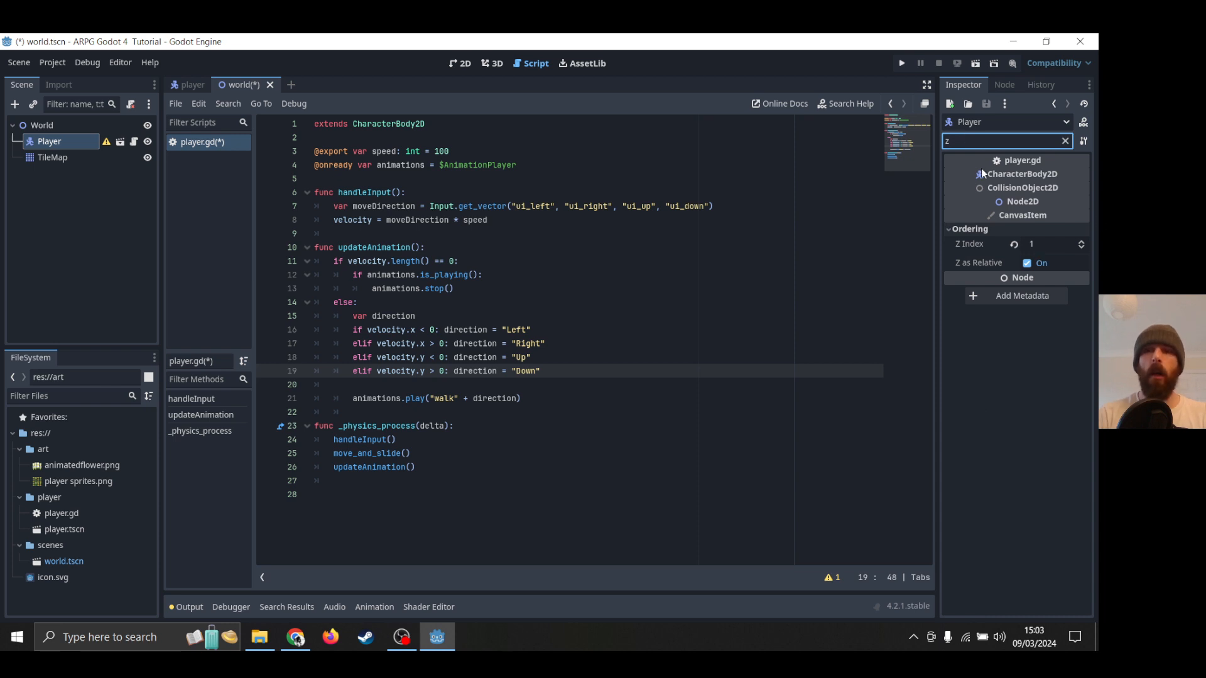
# Clear the Player's property filter and open the TileSet editor for the TileMap node.
pyautogui.press('BackSpace')
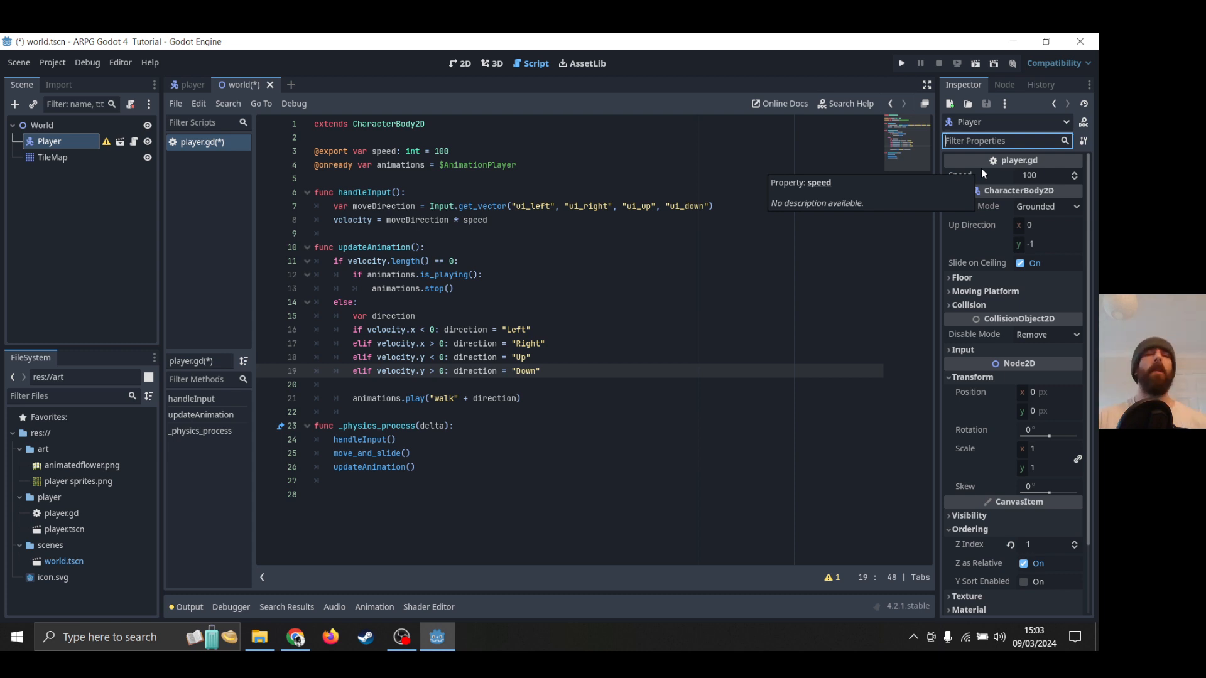
pyautogui.click(70, 157)
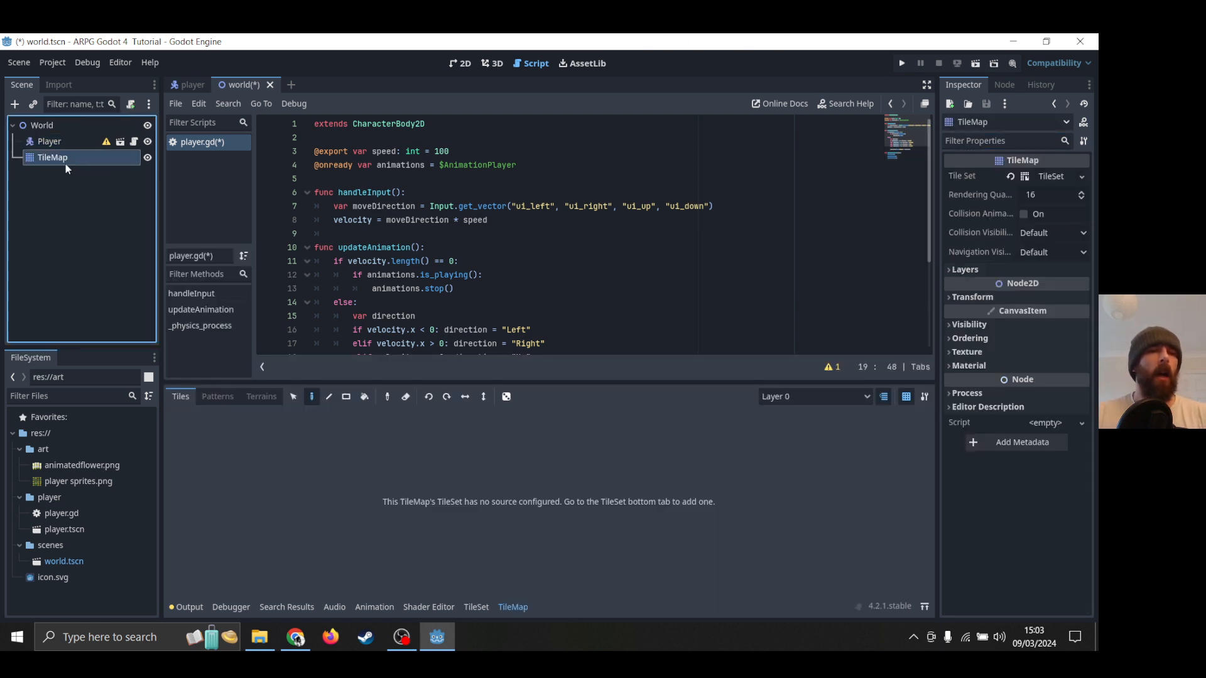
pyautogui.click(213, 396)
pyautogui.click(261, 396)
pyautogui.click(180, 396)
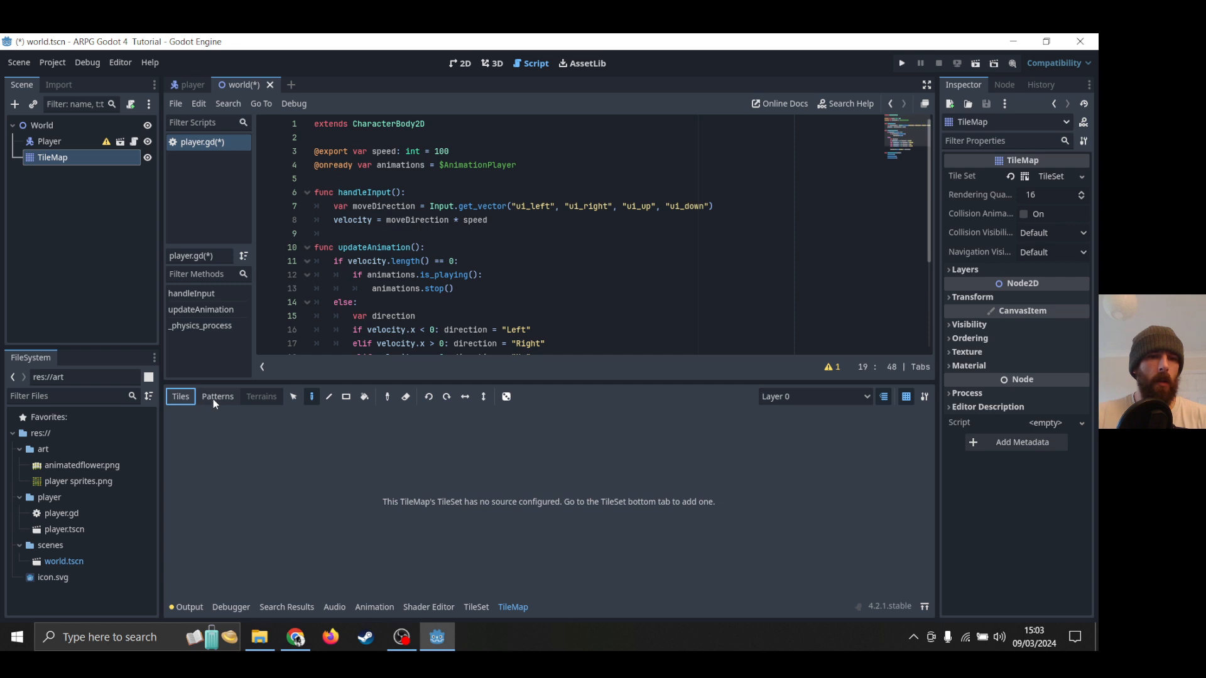
pyautogui.click(475, 607)
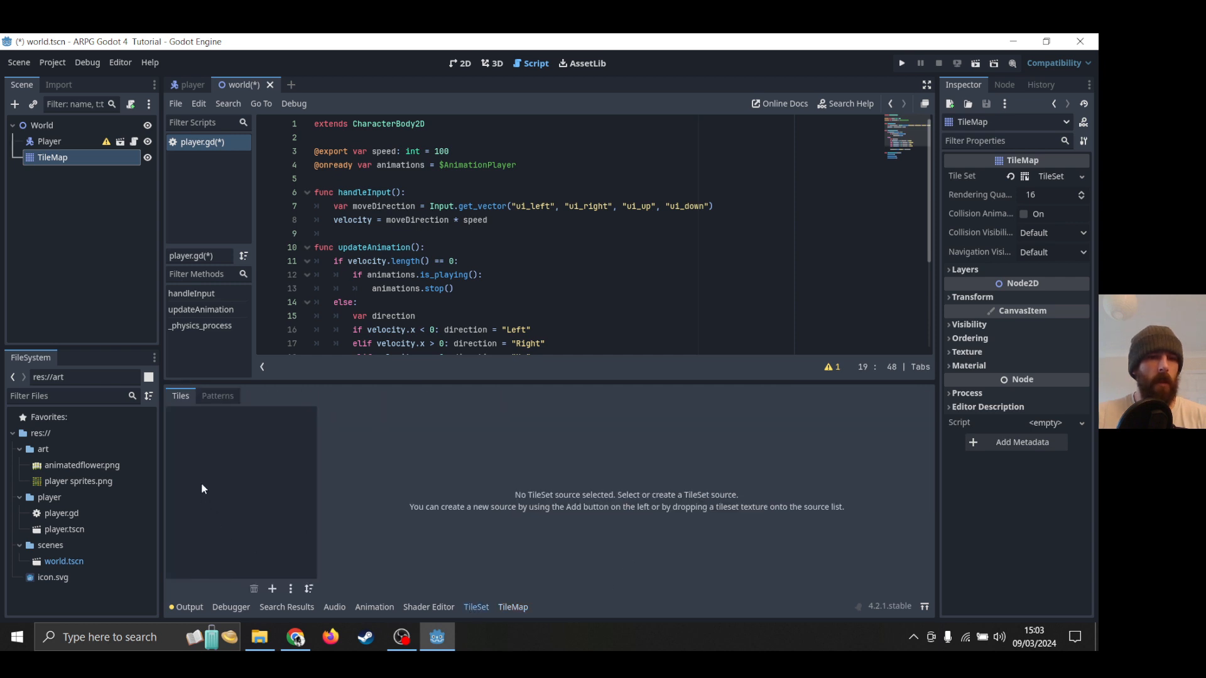
# Switch to File Explorer and open the Tilesets folder inside Downloads > NinjaAdventure > Backgrounds.
pyautogui.click(260, 647)
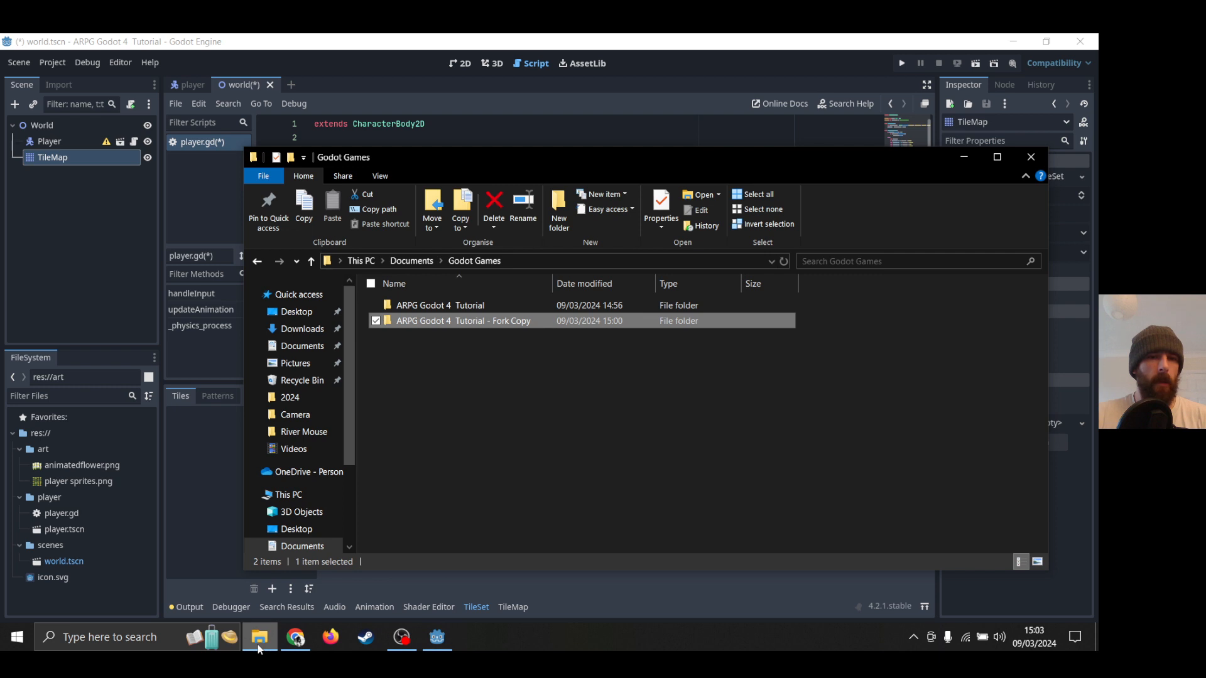
pyautogui.click(310, 337)
pyautogui.scroll(-10, 514, 382)
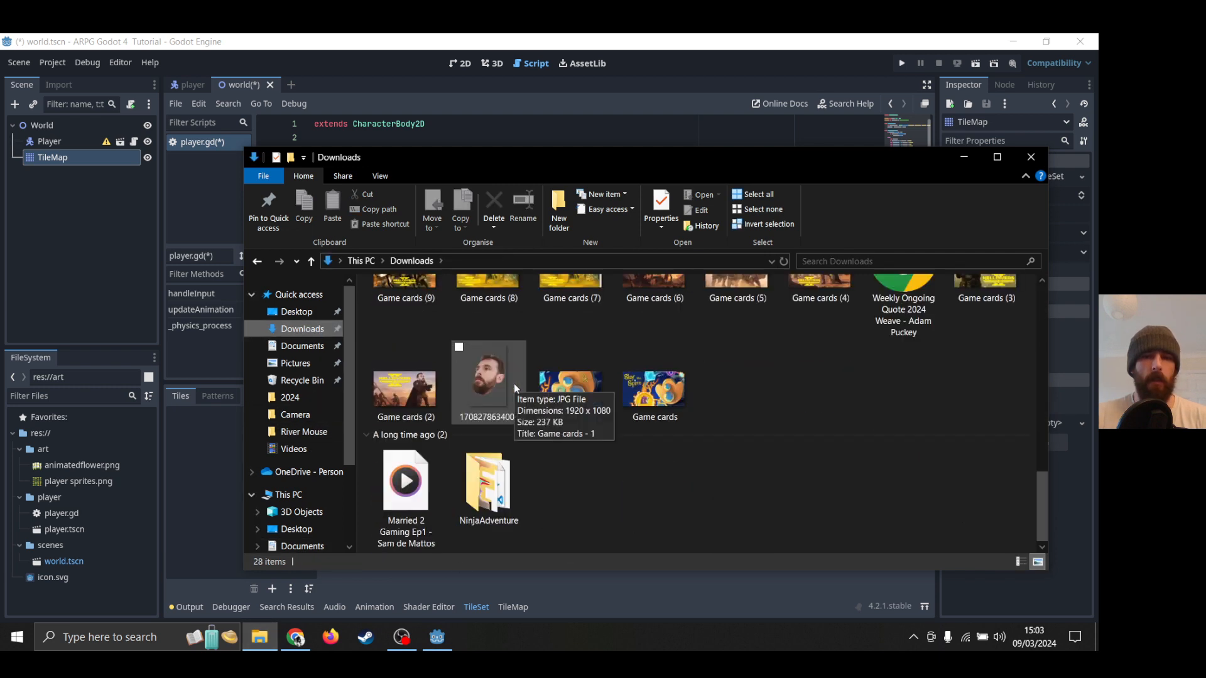
pyautogui.doubleClick(501, 501)
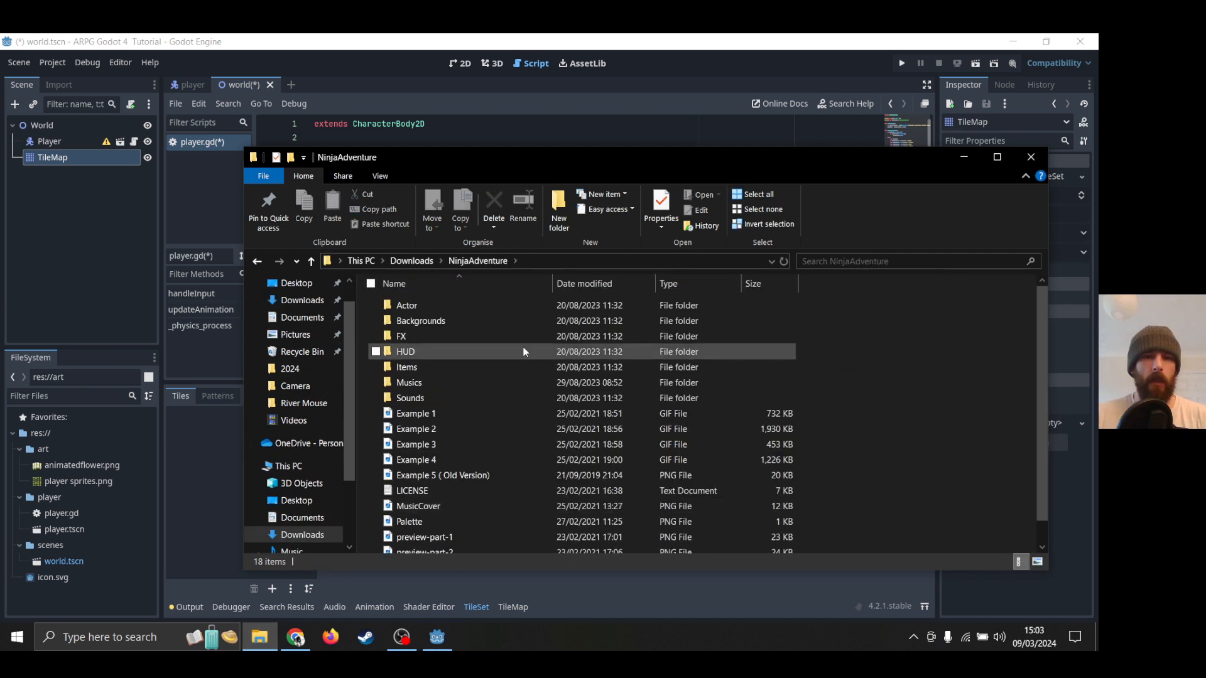
pyautogui.doubleClick(423, 321)
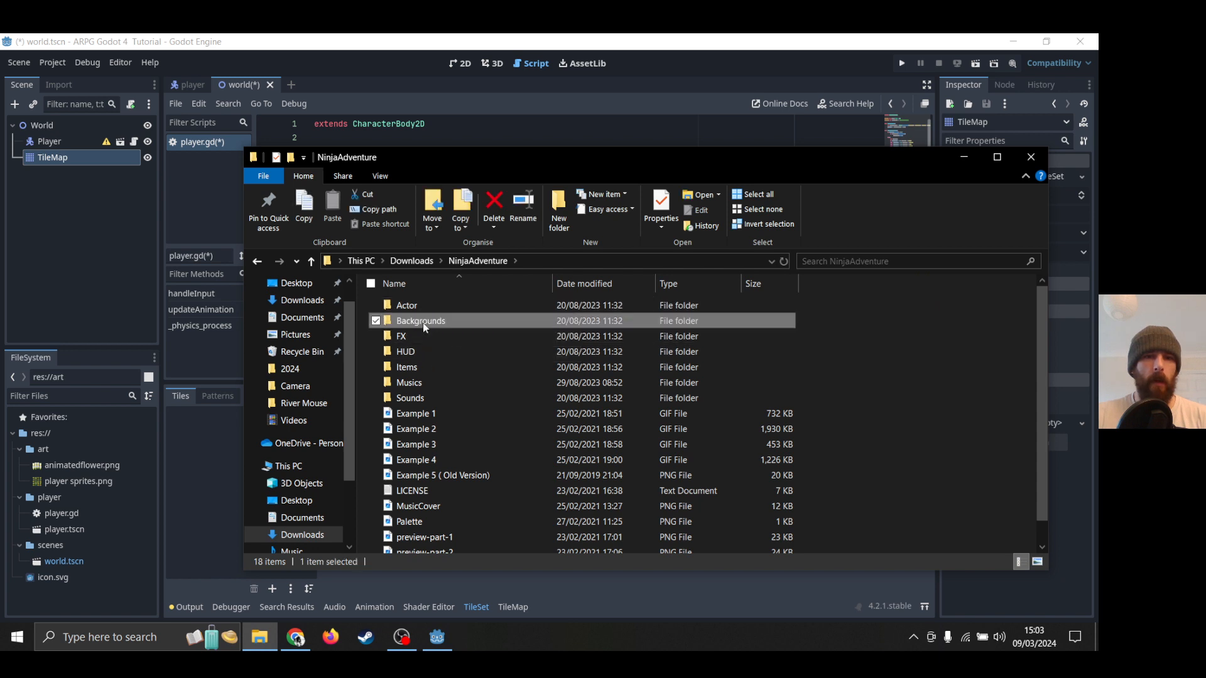
pyautogui.doubleClick(421, 322)
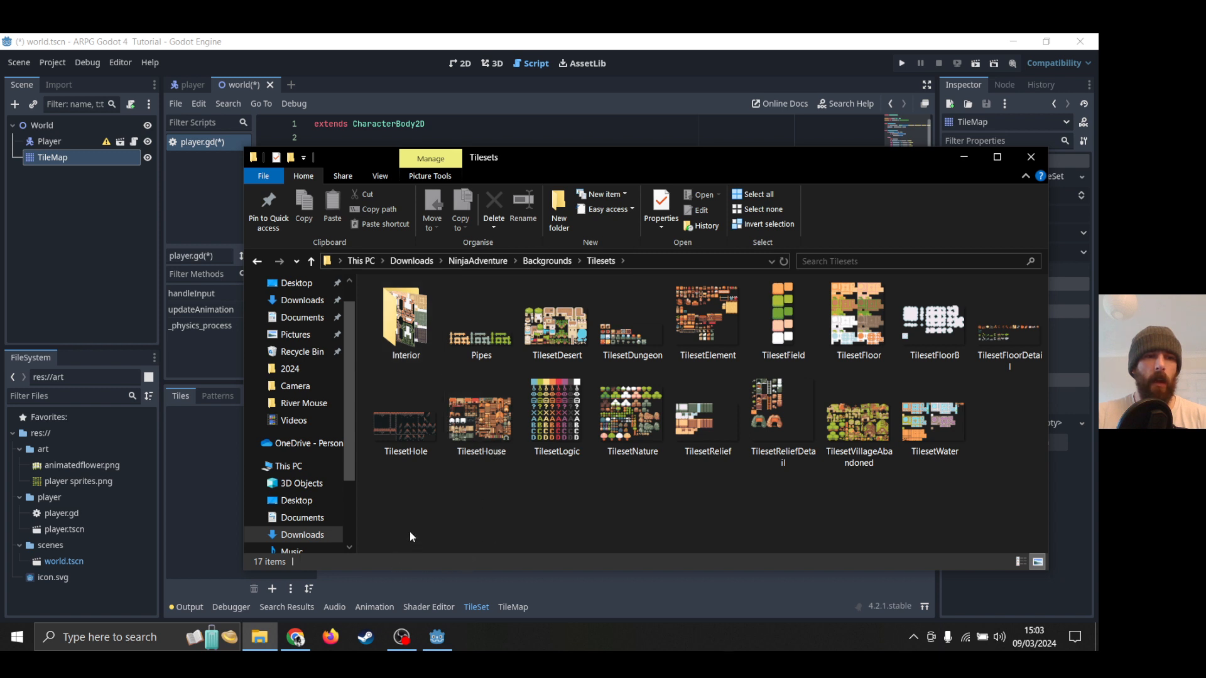
# Return to Godot and remove animatedflower.png from the project's art folder despite its dependency in world.tscn.
pyautogui.click(99, 465)
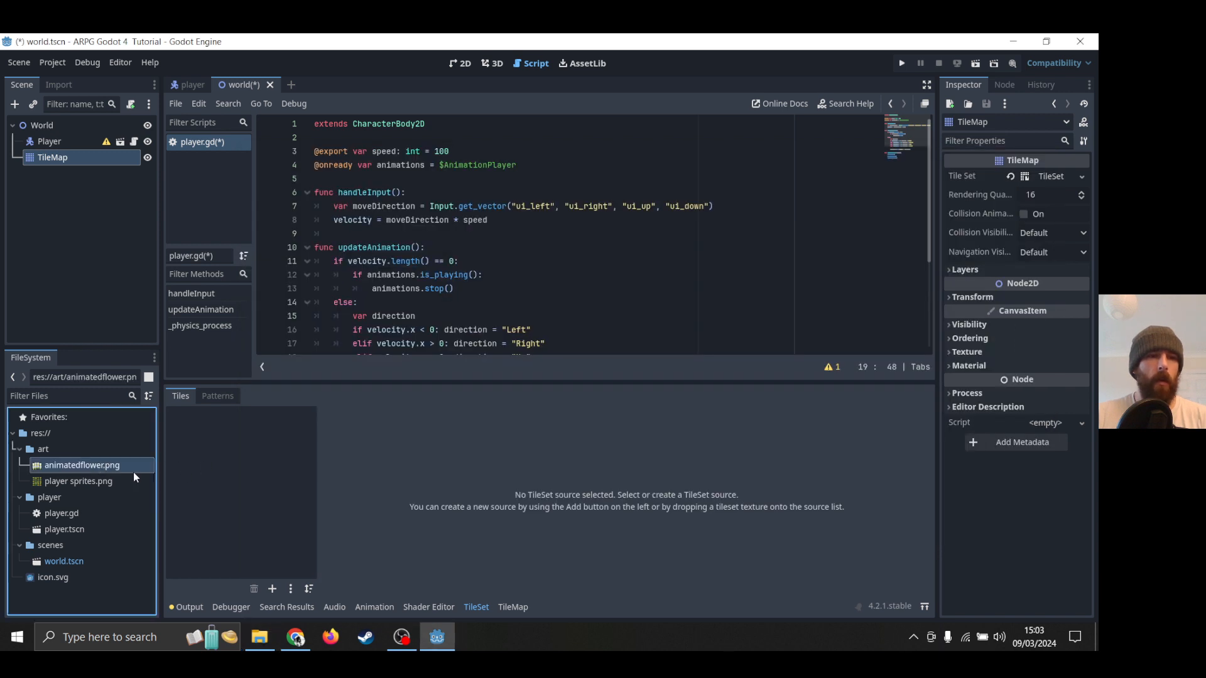
pyautogui.press('Delete')
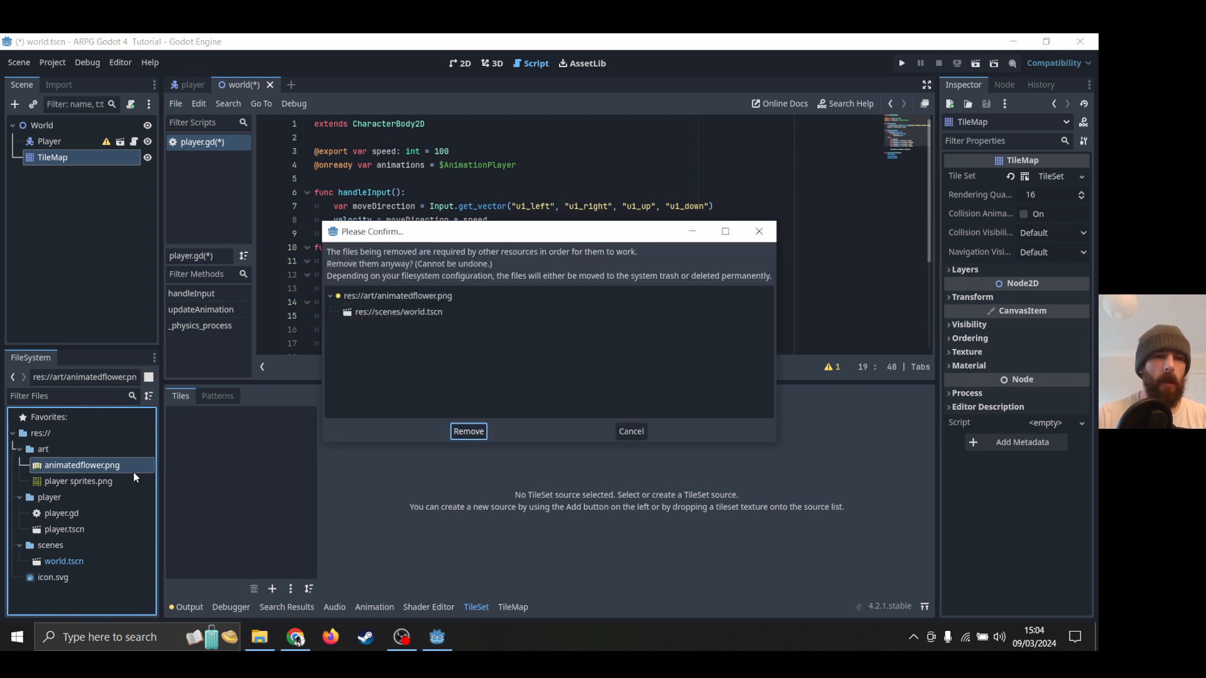
pyautogui.click(475, 434)
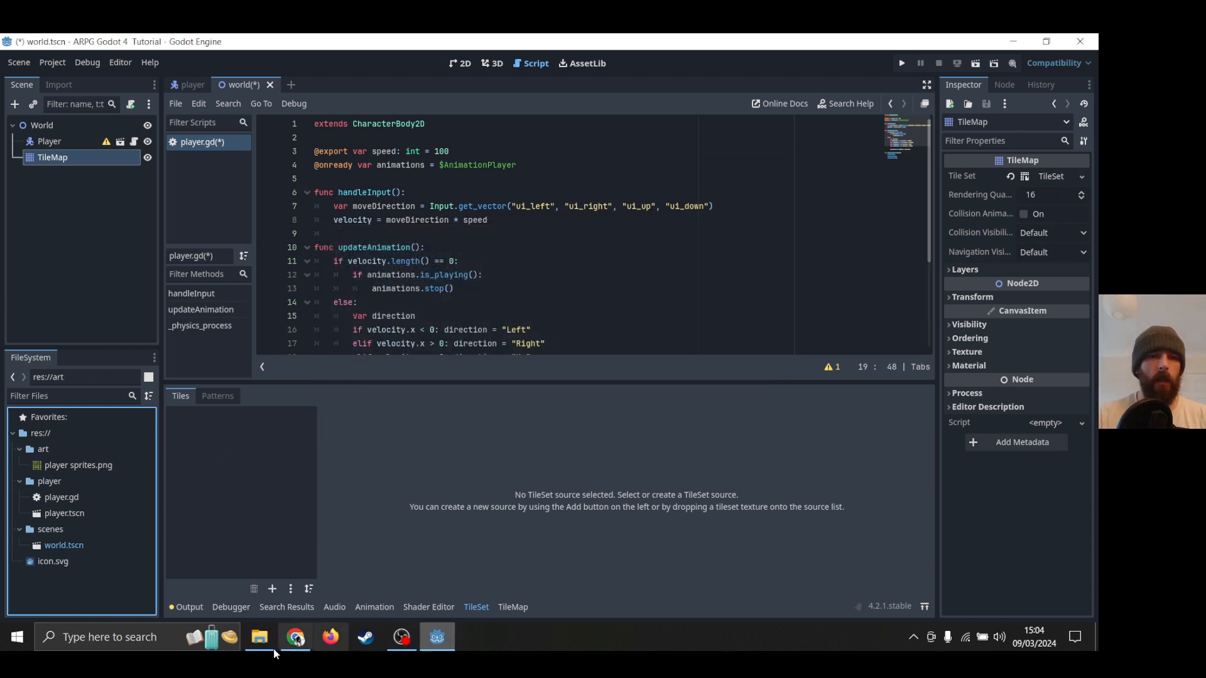
# Import the TilesetFloor and TilesetNature images from the Tilesets folder in File Explorer into the Godot project.
pyautogui.click(259, 637)
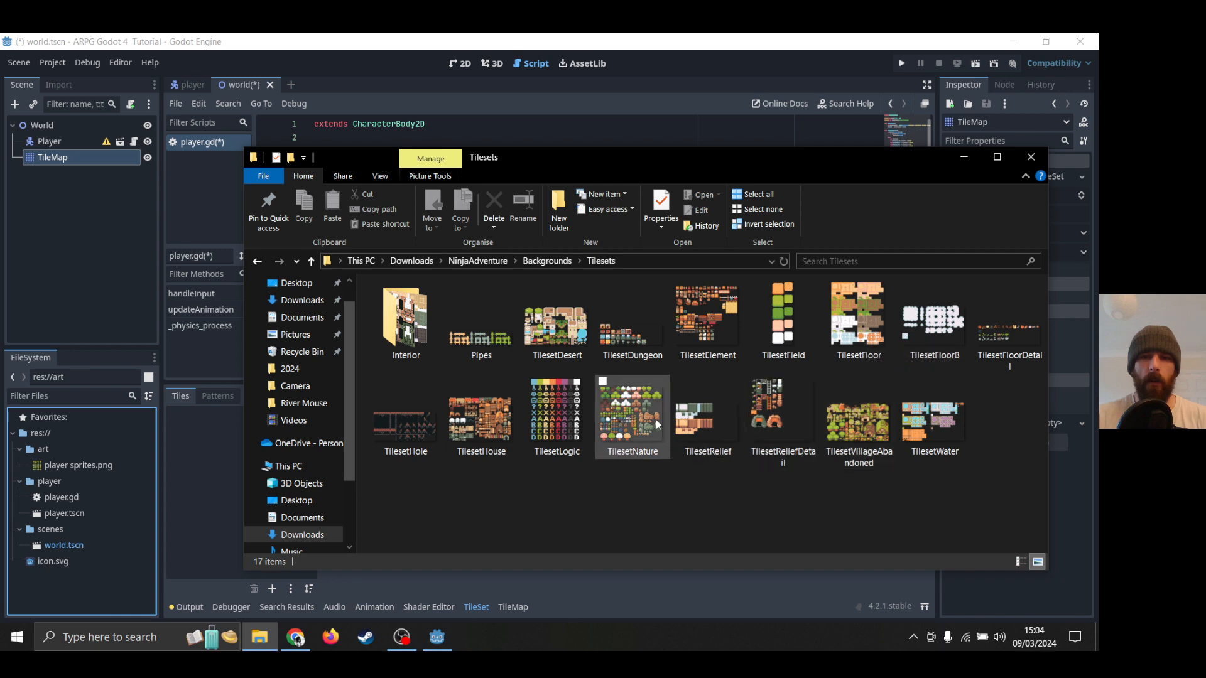
pyautogui.moveTo(858, 337); pyautogui.dragTo(68, 475)
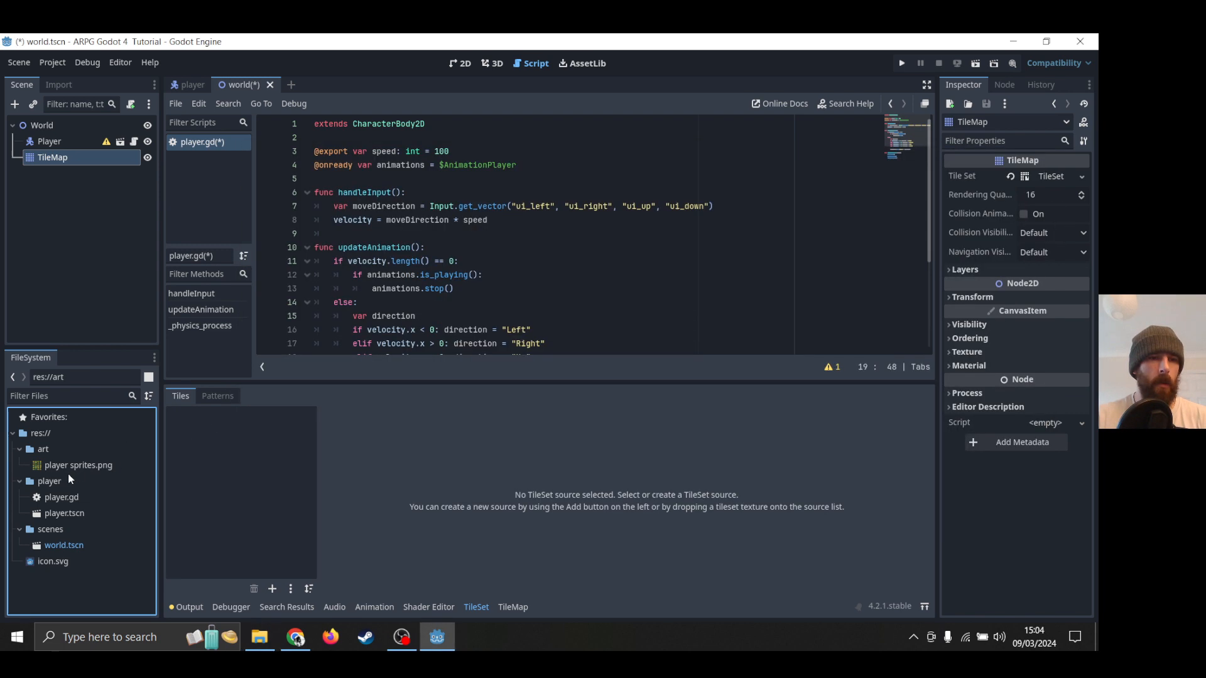
pyautogui.click(260, 636)
pyautogui.click(625, 413)
pyautogui.moveTo(625, 413); pyautogui.dragTo(73, 479)
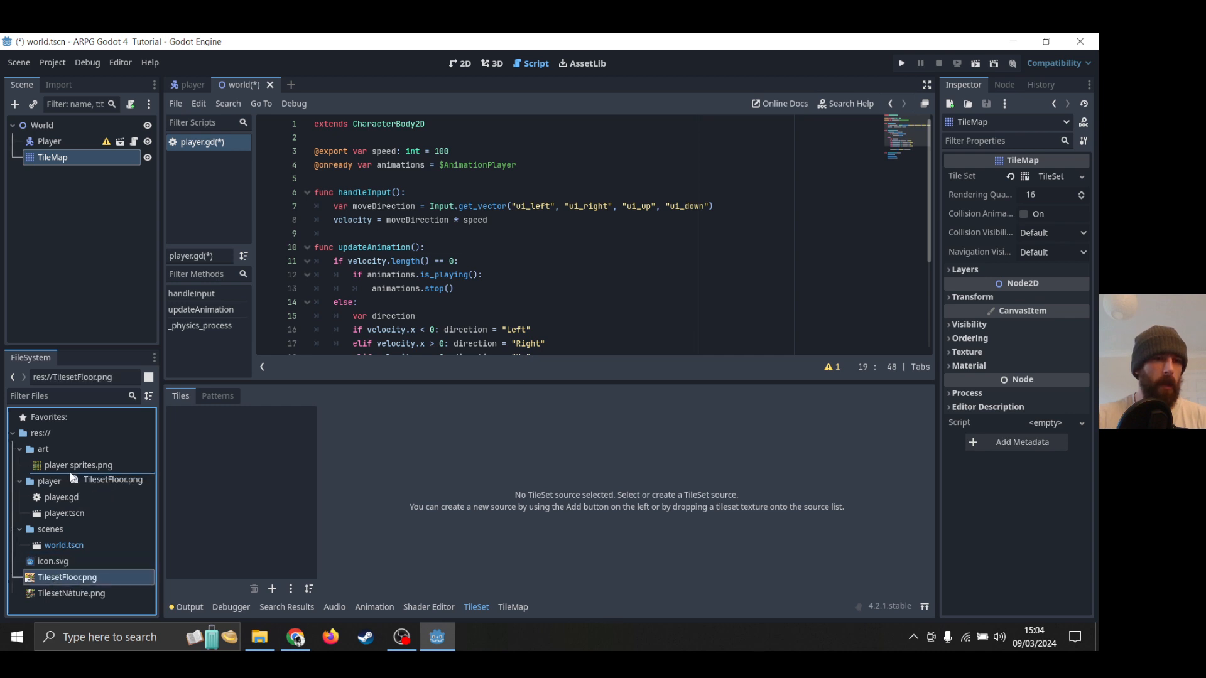
# Move TilesetFloor.png and TilesetNature.png from the project root into the art folder.
pyautogui.click(62, 595)
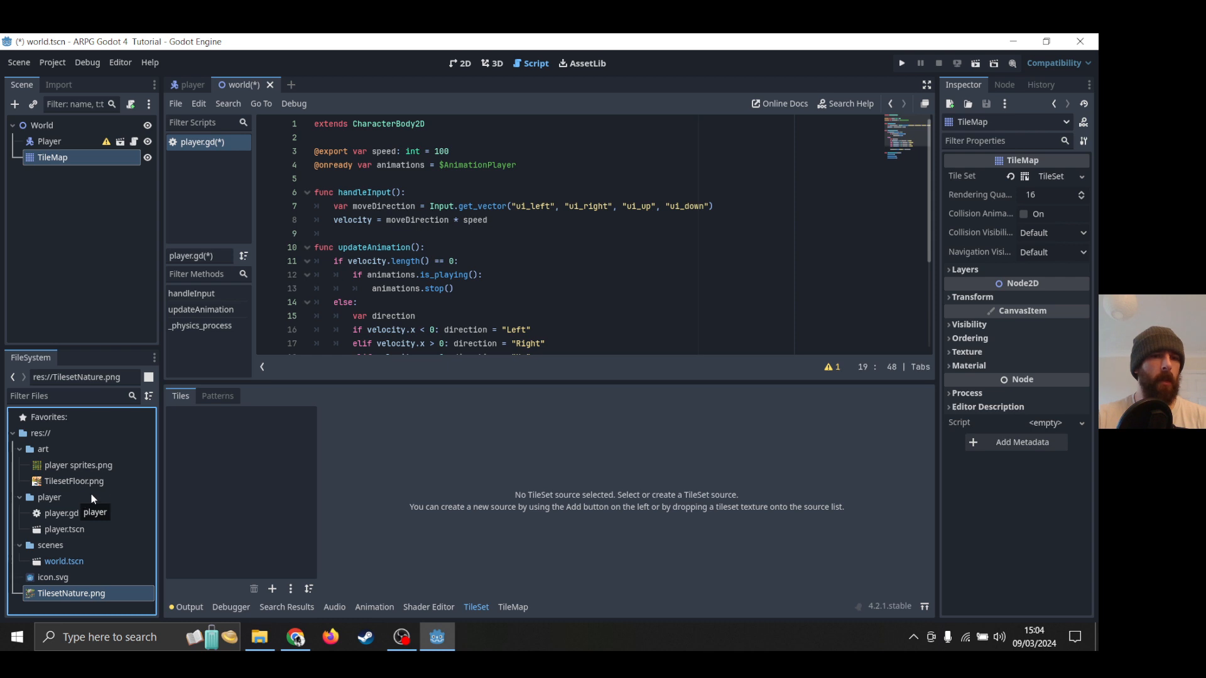
pyautogui.moveTo(54, 594); pyautogui.dragTo(69, 497)
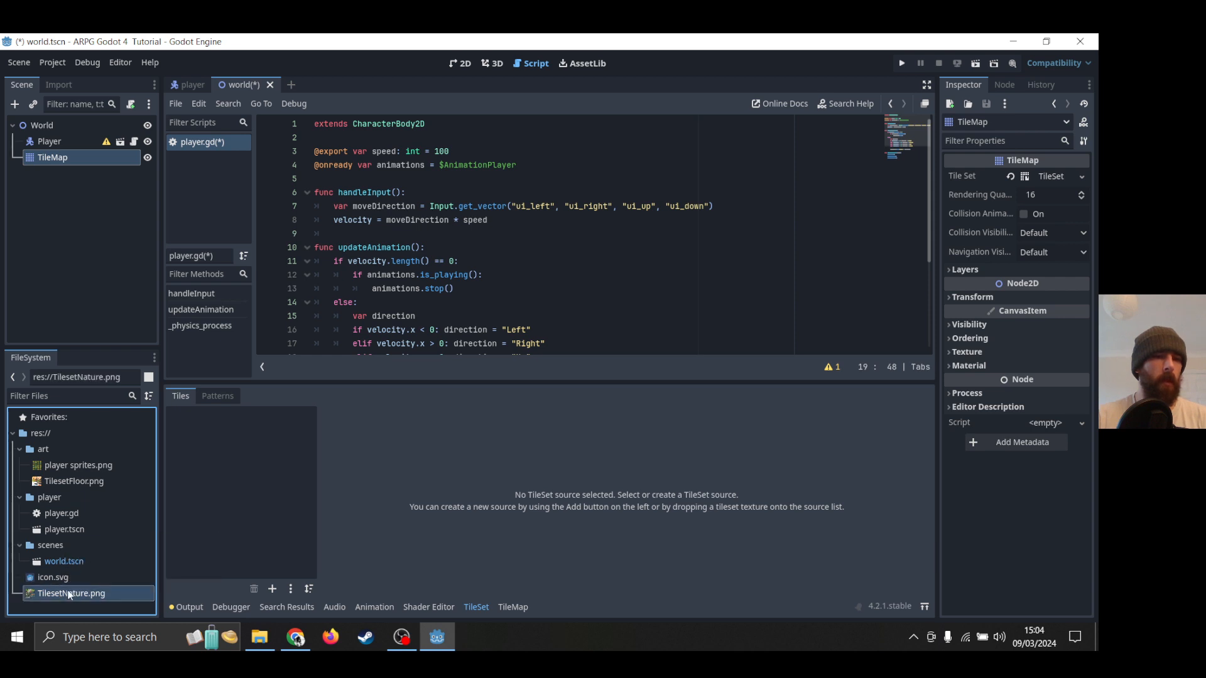
pyautogui.moveTo(70, 592); pyautogui.dragTo(65, 460)
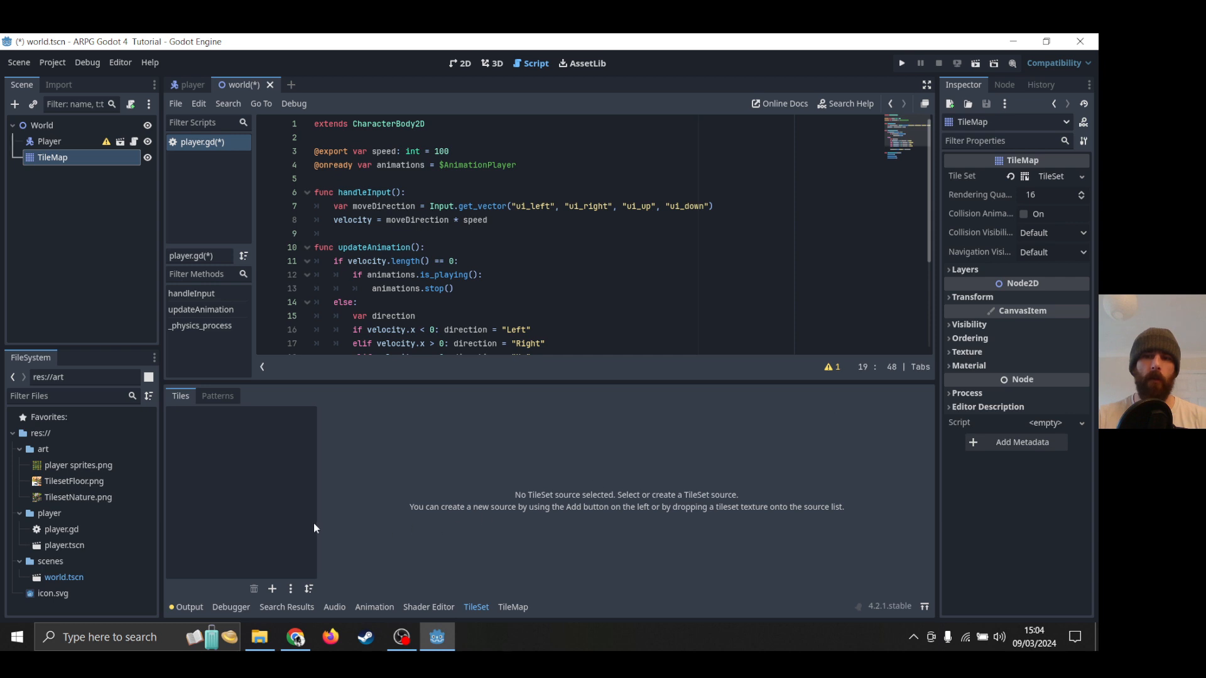
# View the TileMap's texture settings and test-run the current scene, closing the game window at the end.
pyautogui.click(971, 351)
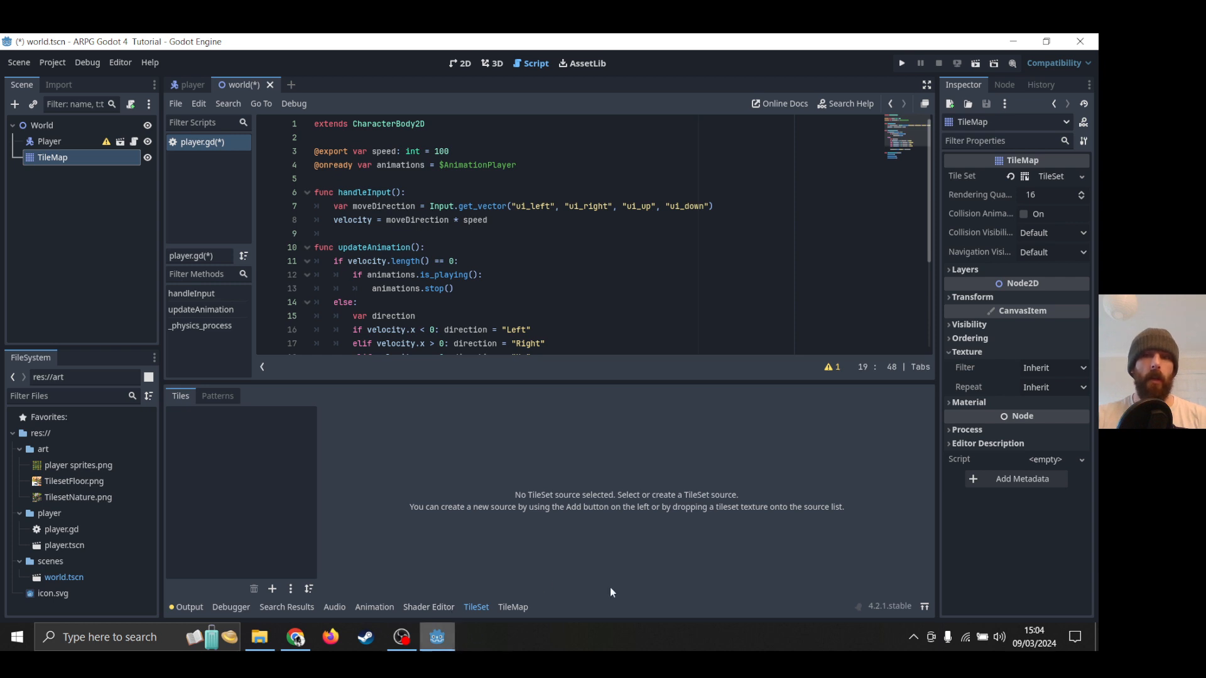
pyautogui.click(978, 64)
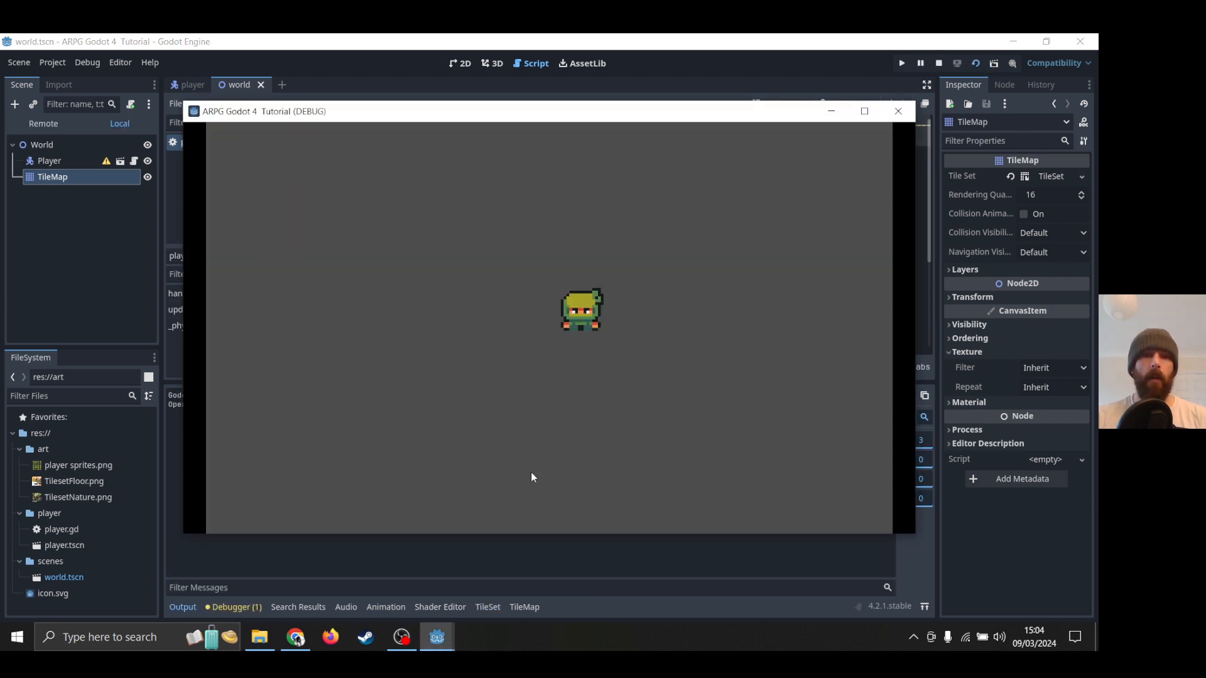
pyautogui.click(898, 111)
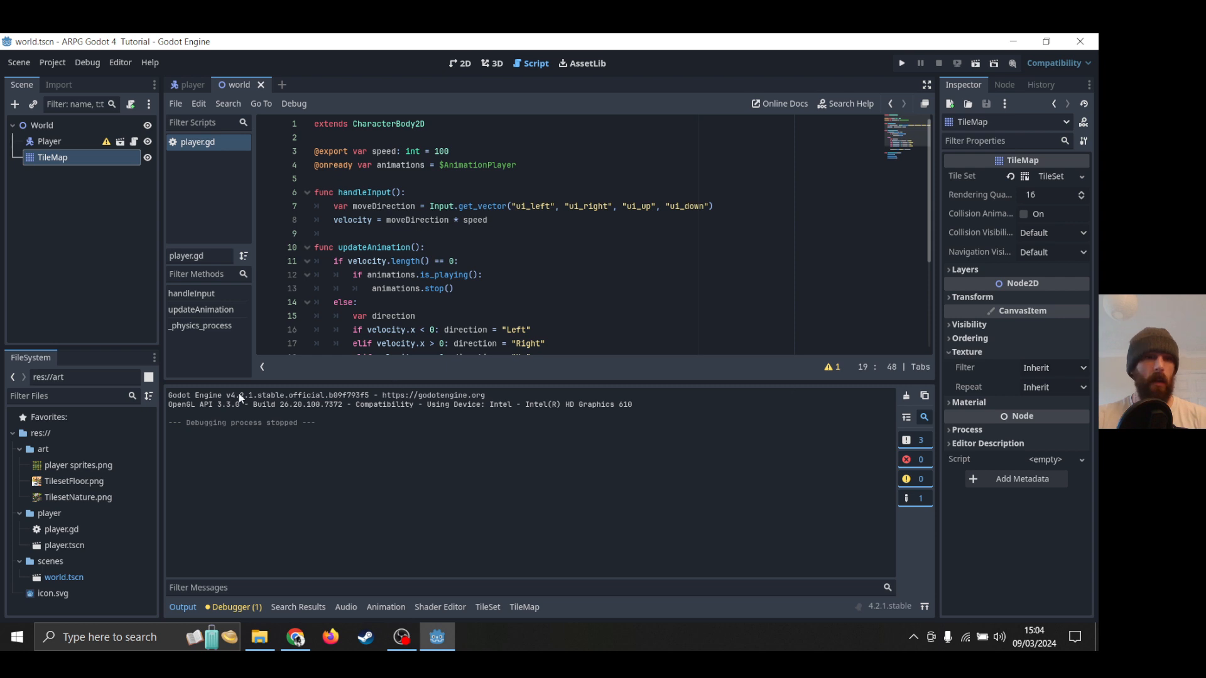
# Add TilesetFloor.png to the TileMap's TileSet as an atlas source with tiles created automatically.
pyautogui.click(85, 481)
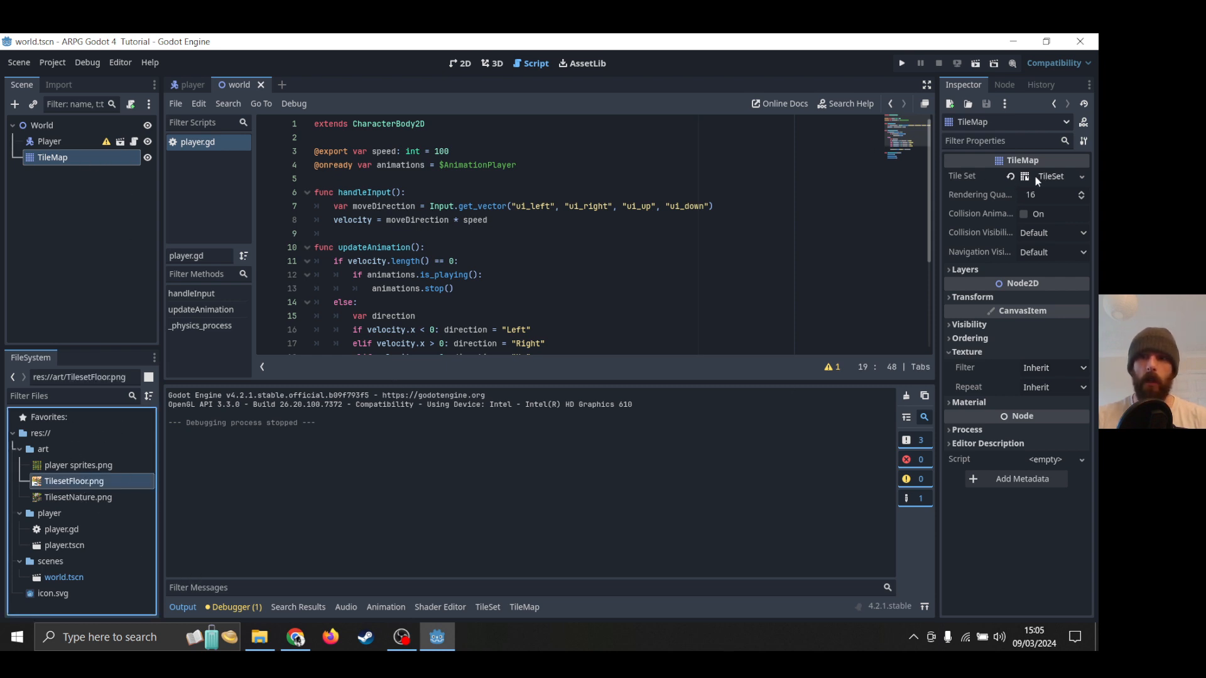
pyautogui.click(973, 353)
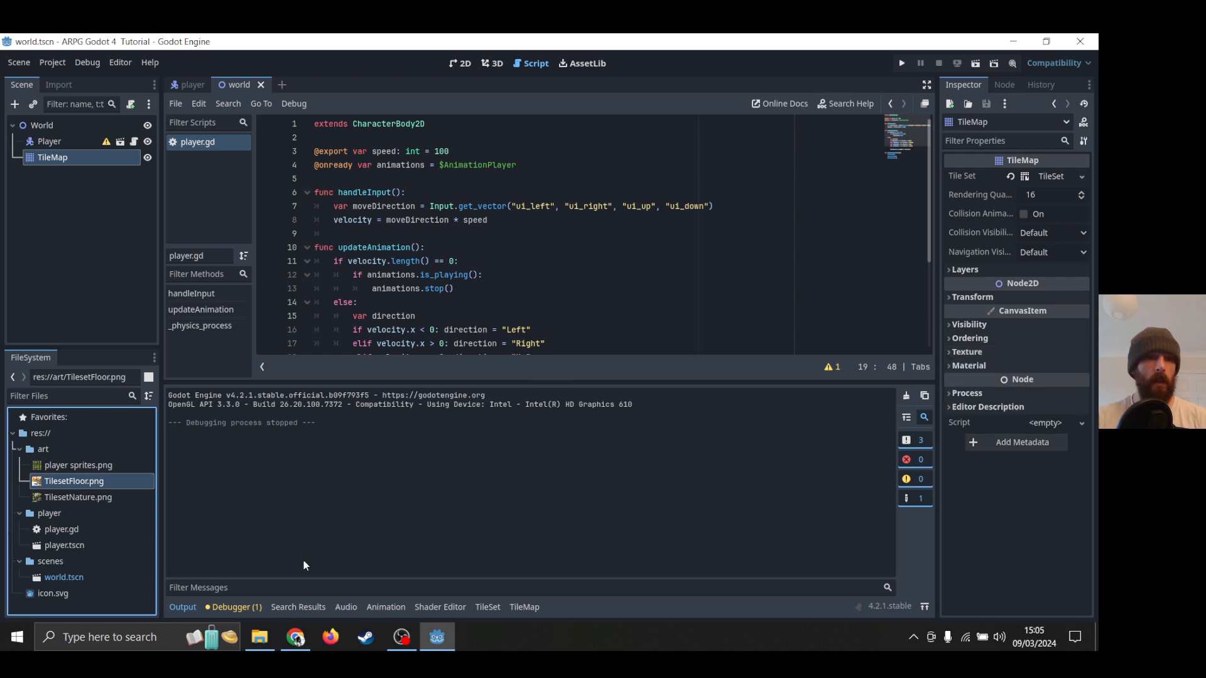
pyautogui.click(485, 608)
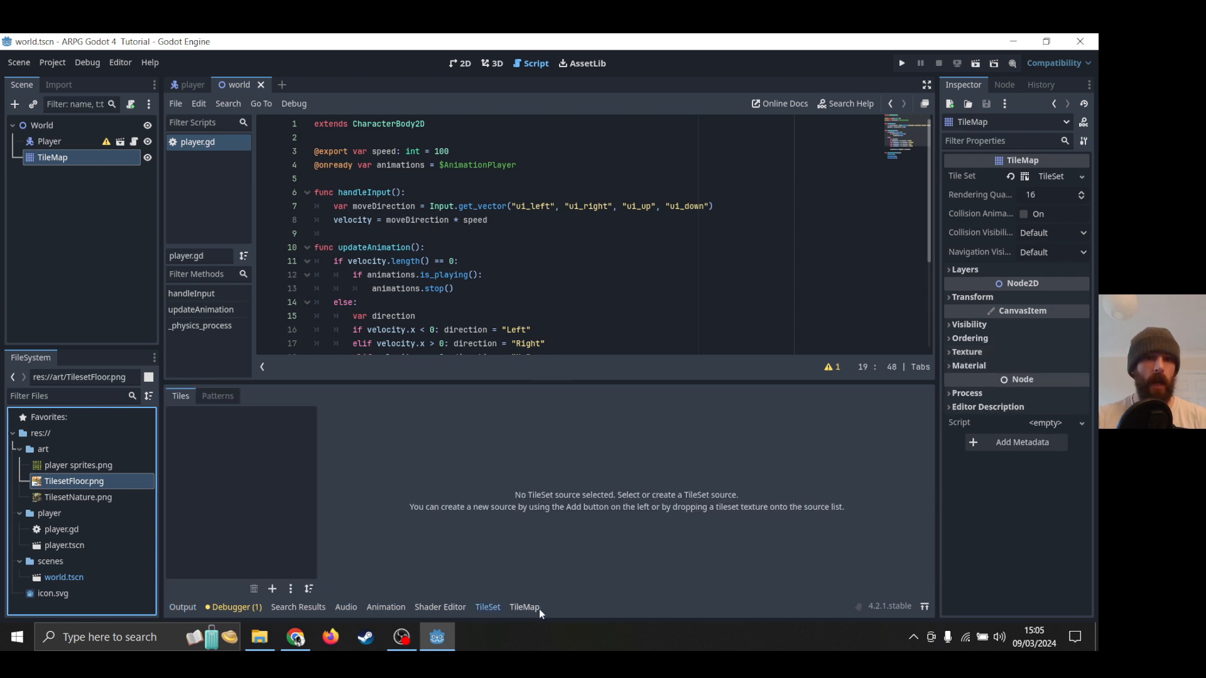
pyautogui.click(524, 608)
pyautogui.click(483, 608)
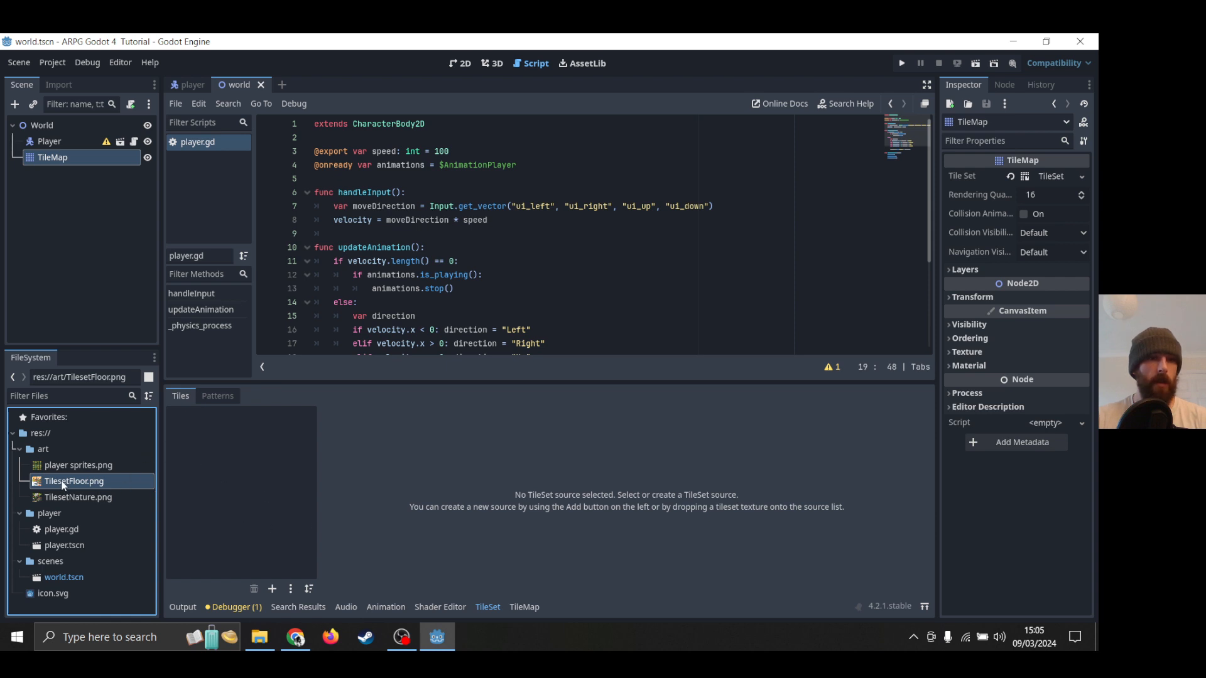
pyautogui.moveTo(75, 480); pyautogui.dragTo(203, 476)
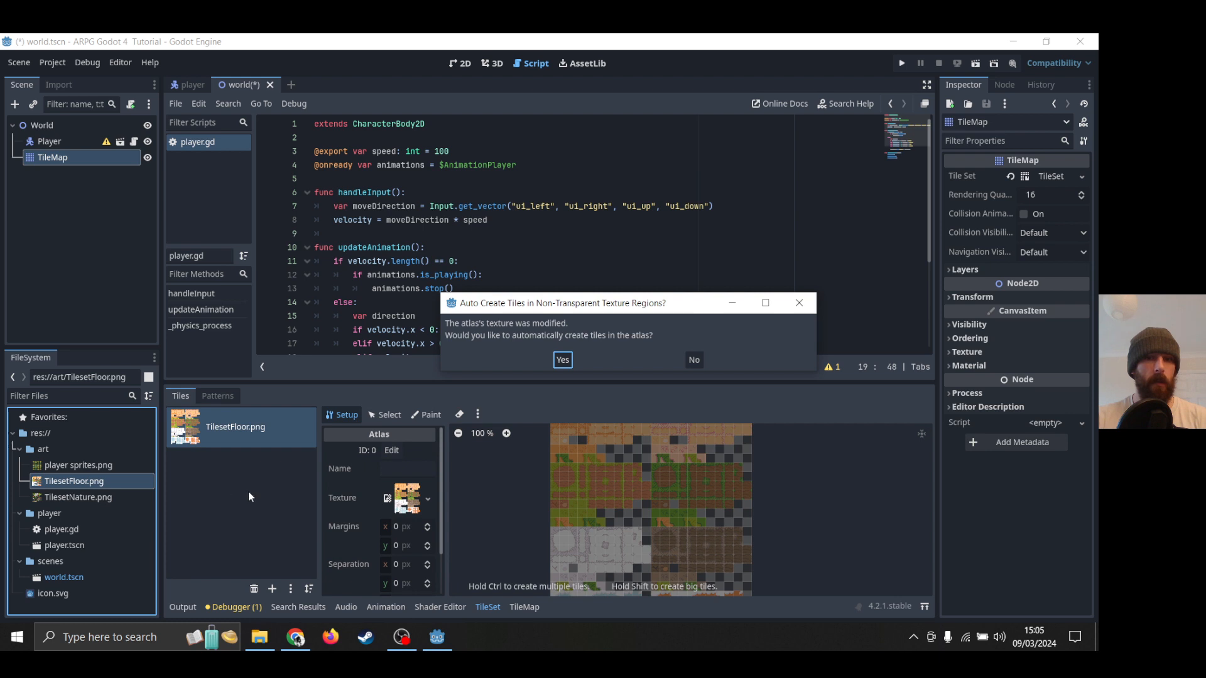
pyautogui.click(564, 363)
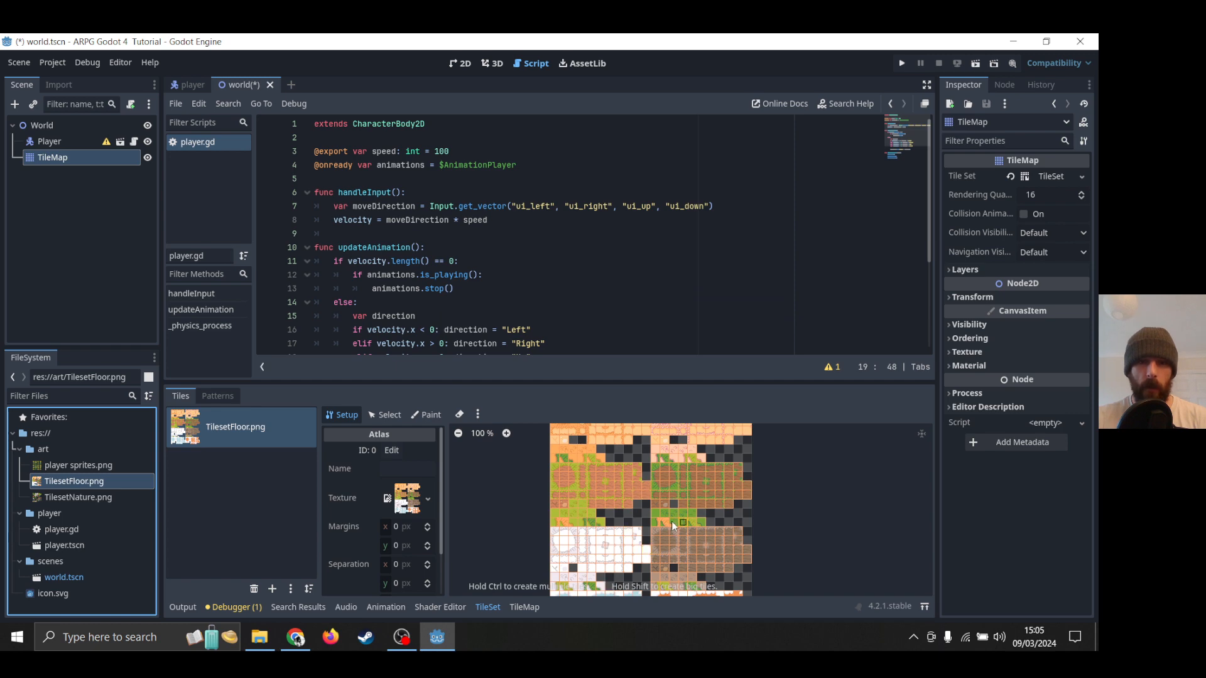
pyautogui.scroll(7, 657, 515)
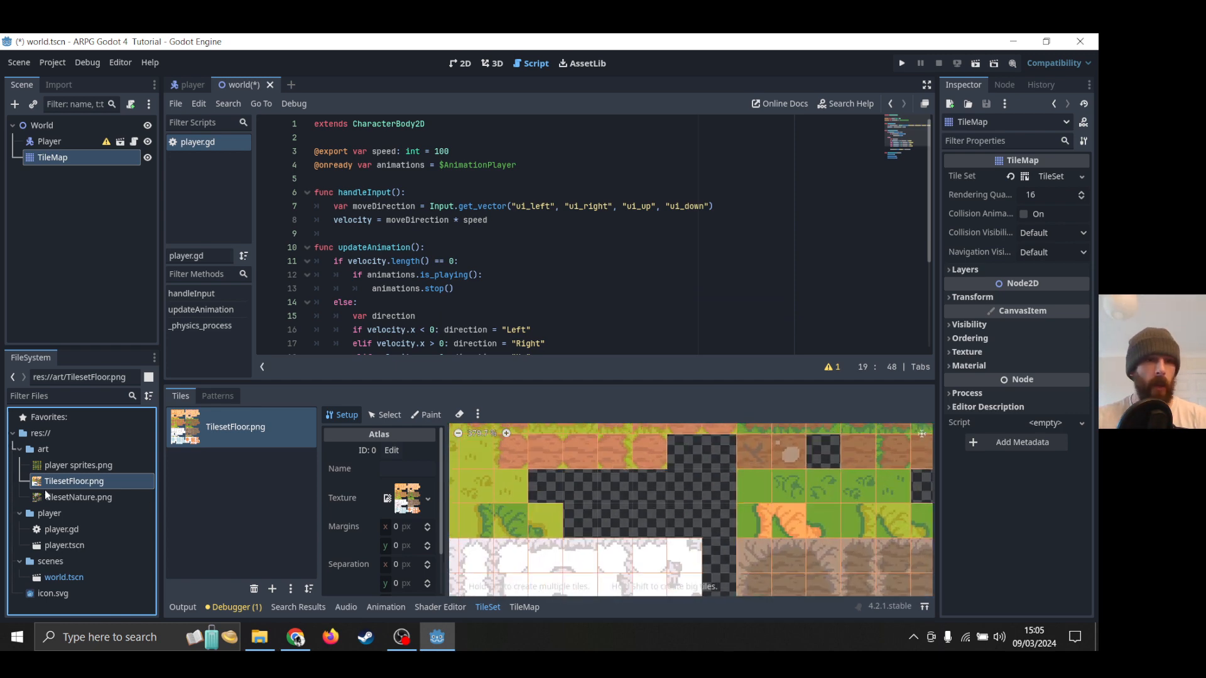
# Add TilesetNature.png as a second atlas source in the TileSet with automatically created tiles.
pyautogui.click(111, 499)
pyautogui.moveTo(111, 502); pyautogui.dragTo(236, 503)
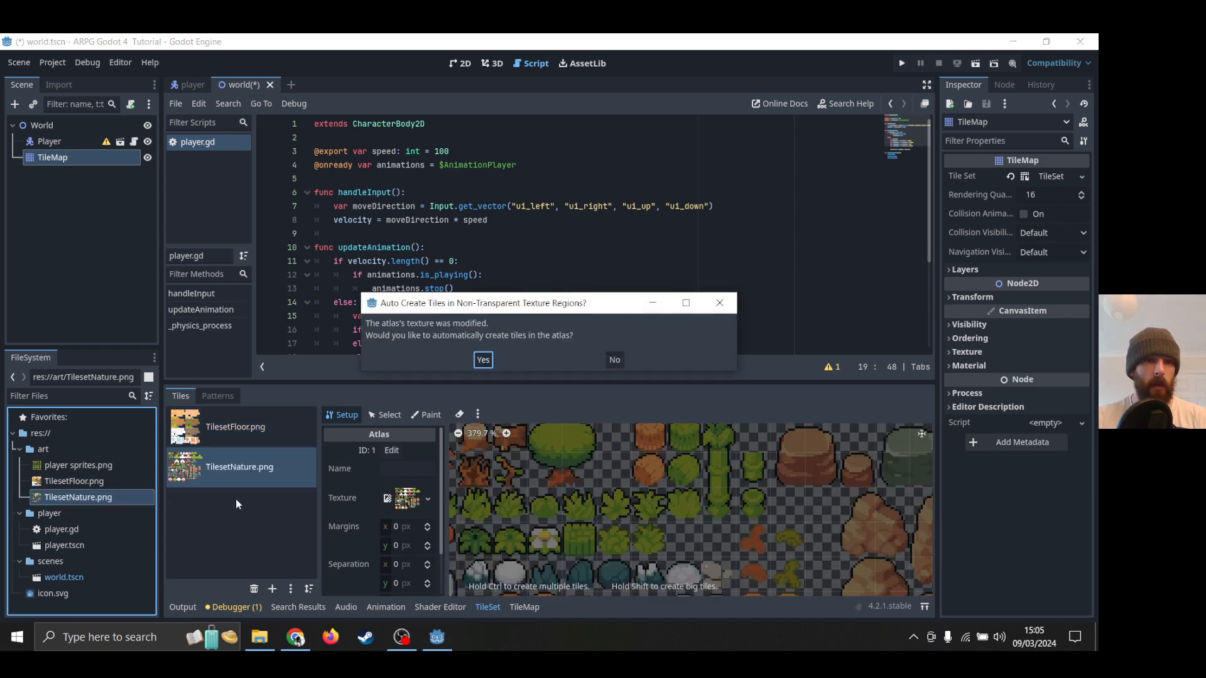
pyautogui.click(482, 361)
# Examine the tile grids of the TilesetNature.png and TilesetFloor.png atlases in the TileSet editor.
pyautogui.scroll(-3, 642, 522)
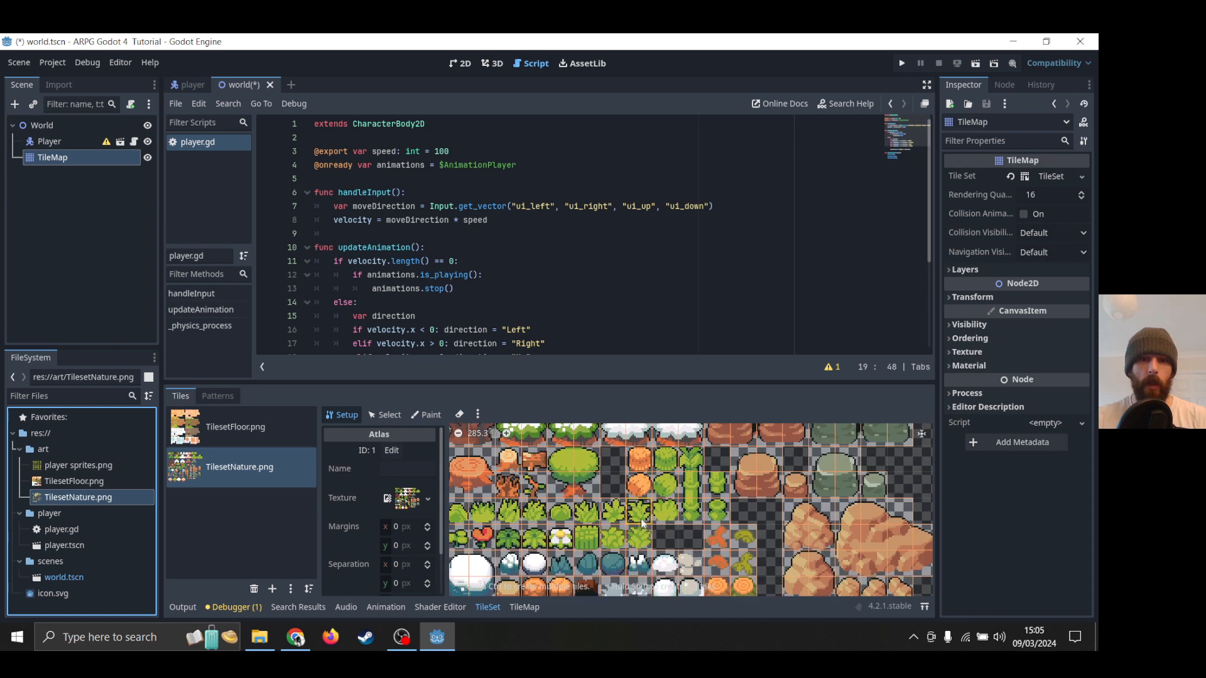
pyautogui.moveTo(622, 490); pyautogui.dragTo(636, 608, button='middle')
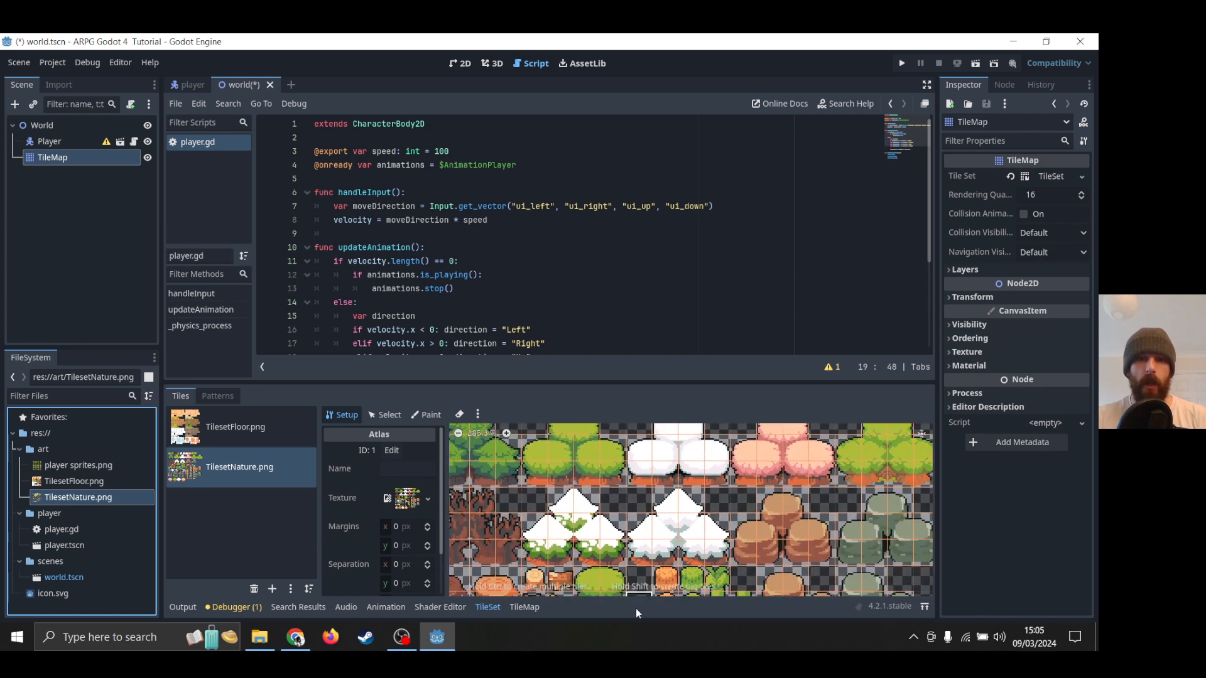
pyautogui.scroll(-6, 644, 516)
pyautogui.scroll(5, 654, 510)
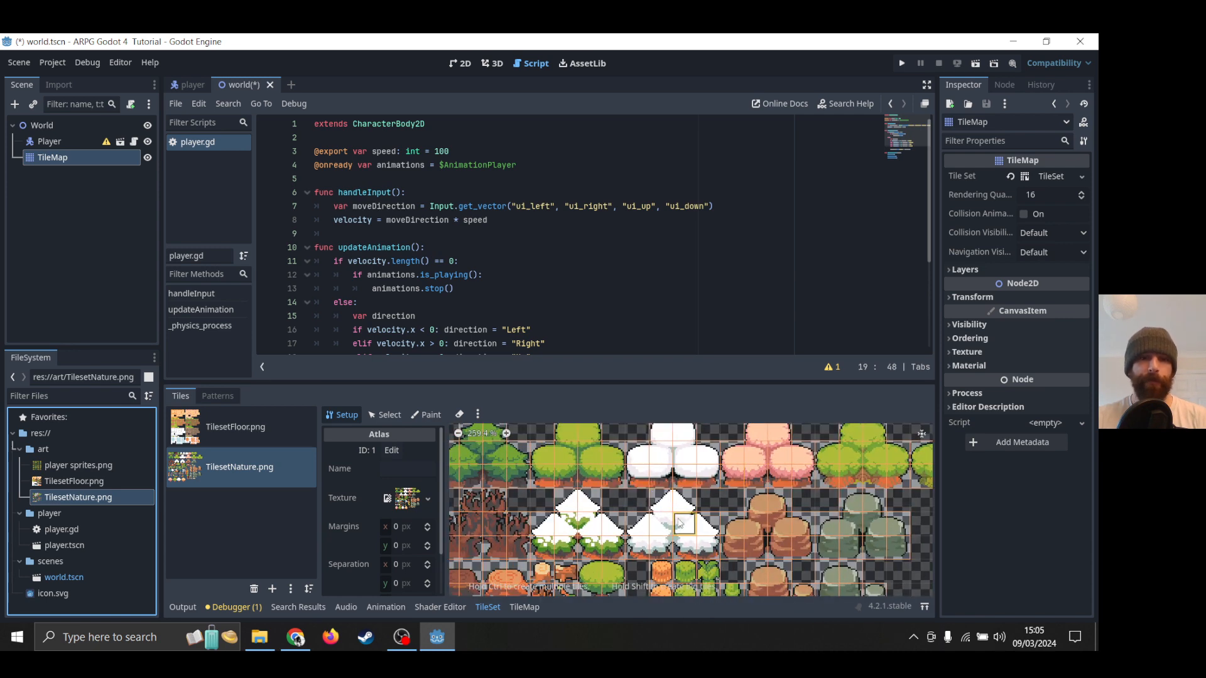
pyautogui.scroll(-7, 678, 526)
pyautogui.moveTo(678, 522); pyautogui.dragTo(678, 491, button='middle')
pyautogui.click(231, 426)
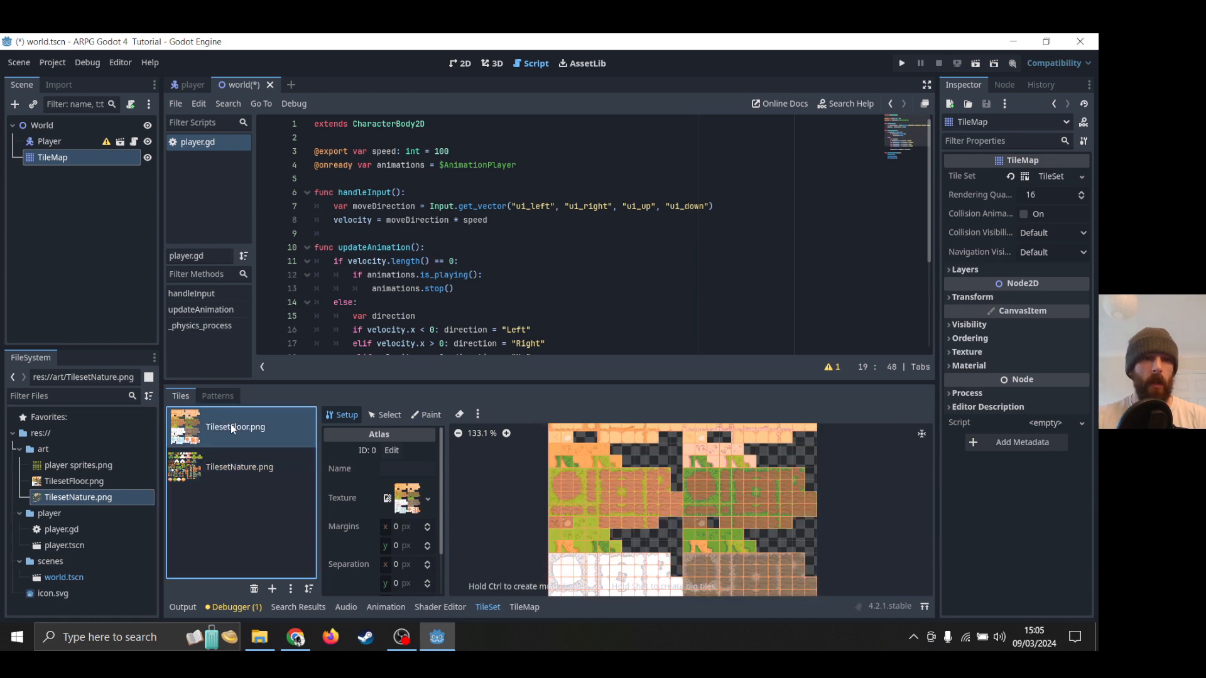
pyautogui.scroll(4, 722, 507)
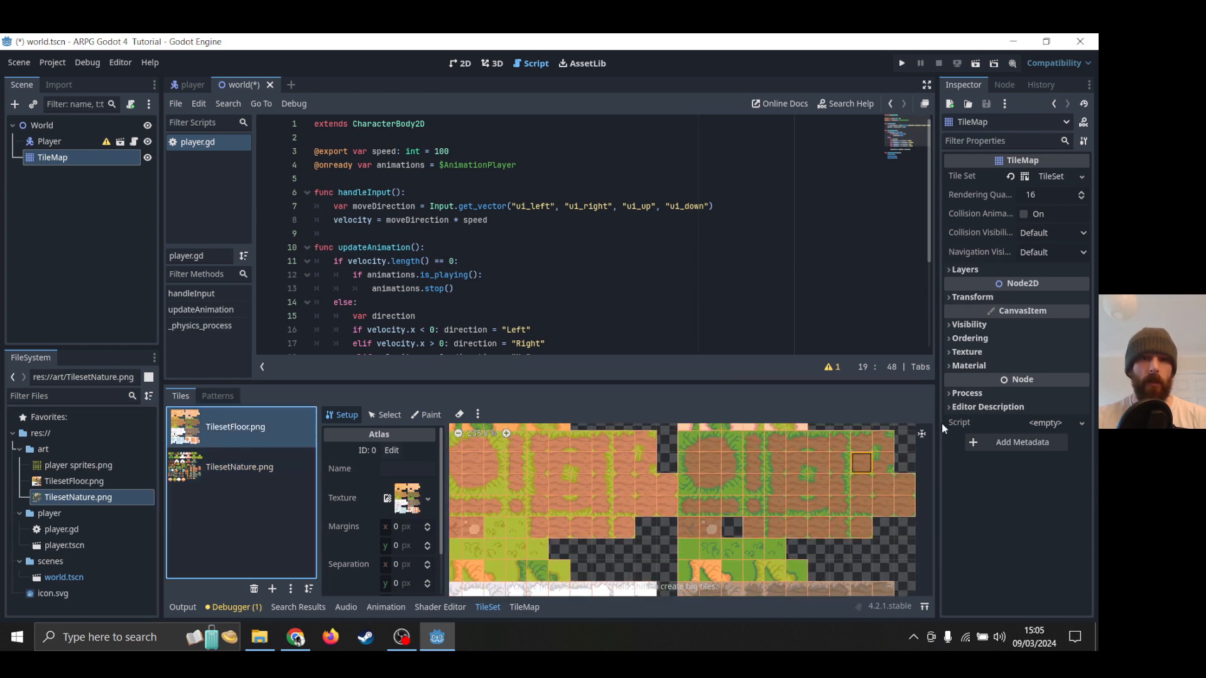
# Select the TileMap node of the World scene and show it in the 2D view.
pyautogui.click(44, 128)
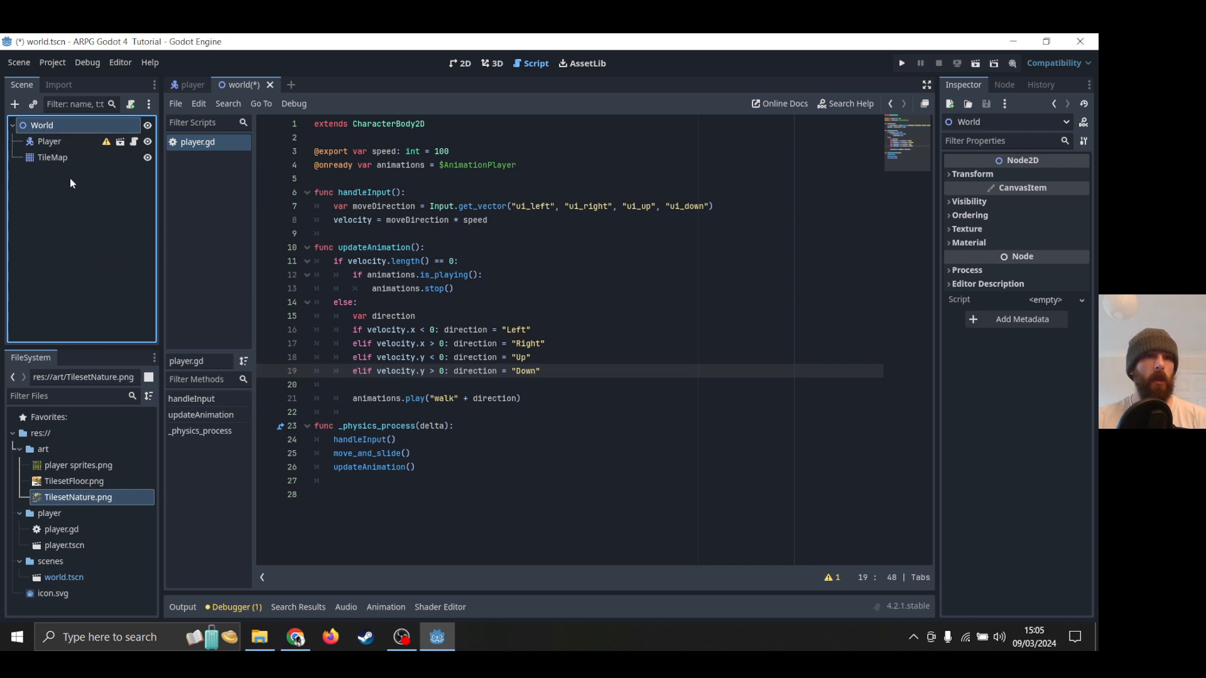
pyautogui.click(62, 156)
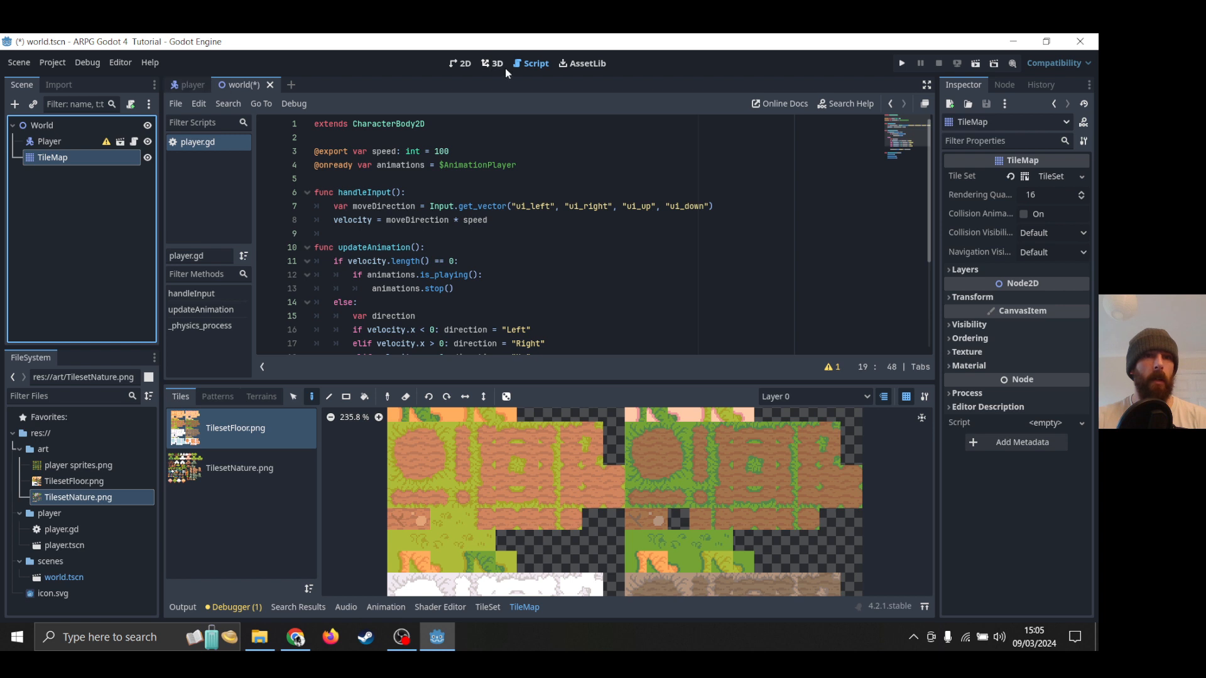
pyautogui.click(459, 65)
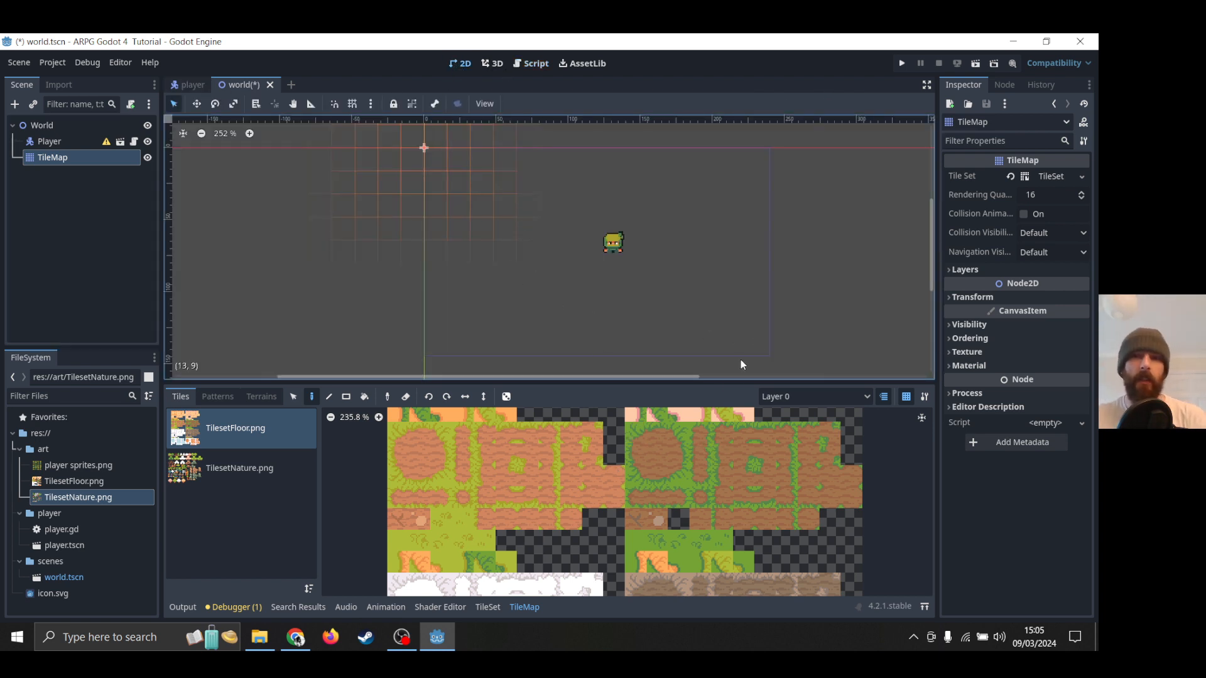
# Fill the whole viewport frame with the plain green grass tile from TilesetFloor.png using the Rectangle tool.
pyautogui.click(655, 541)
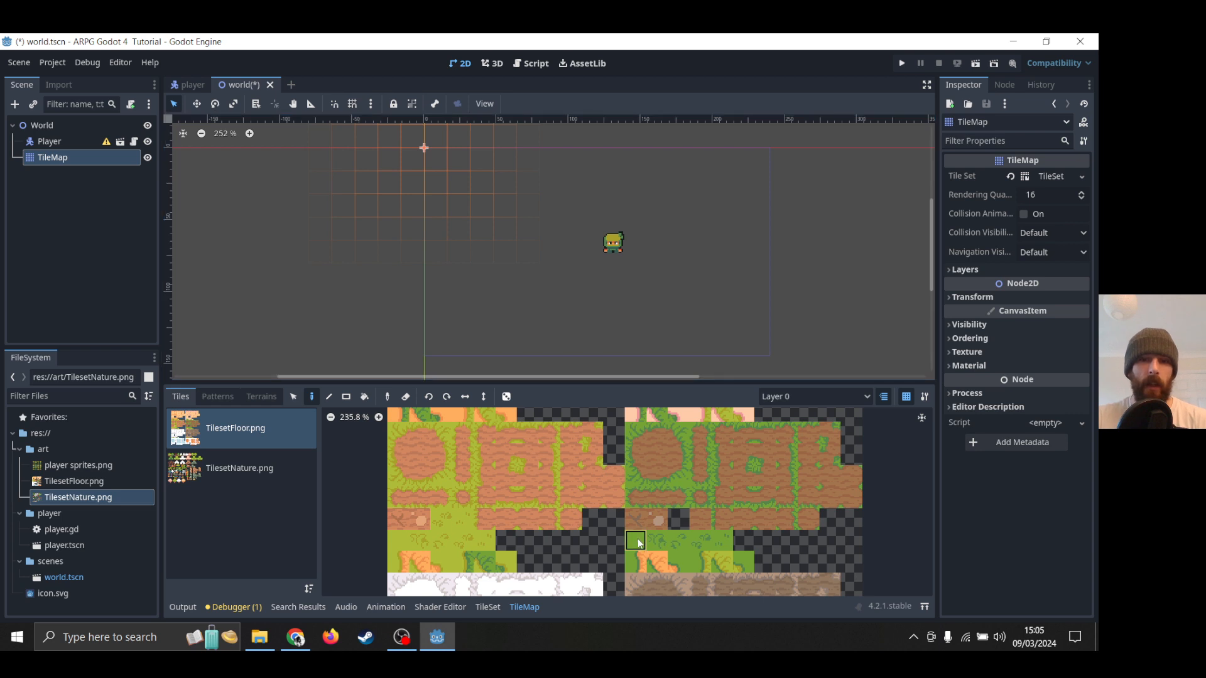
pyautogui.click(345, 398)
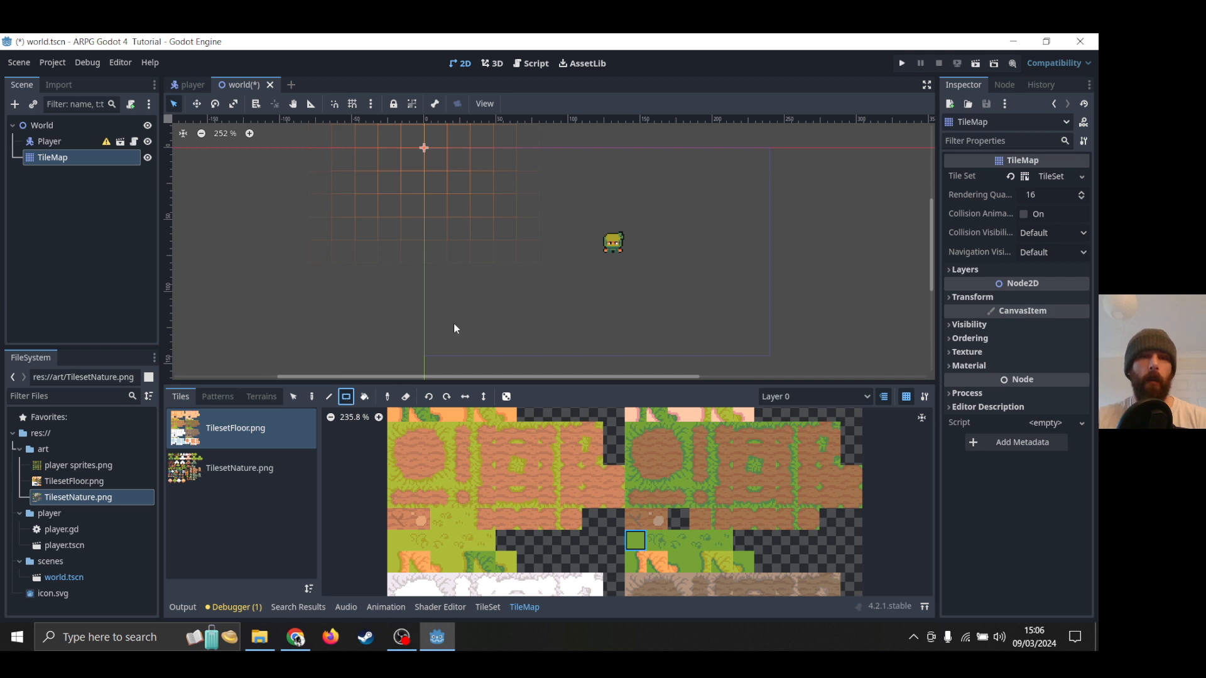
pyautogui.moveTo(436, 162)
pyautogui.mouseDown()
pyautogui.moveTo(601, 298)
pyautogui.moveTo(764, 345)
pyautogui.mouseUp()
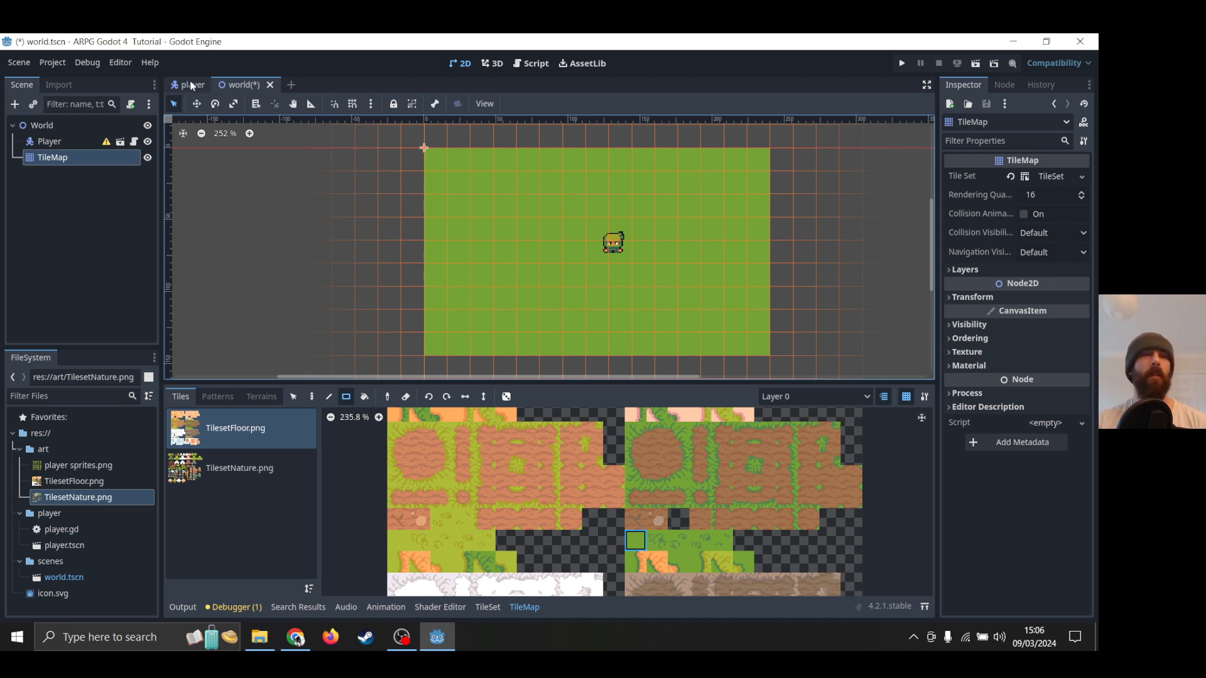
# Check the viewport width and height in the Project Settings' display window section, closing the settings at the end.
pyautogui.click(44, 63)
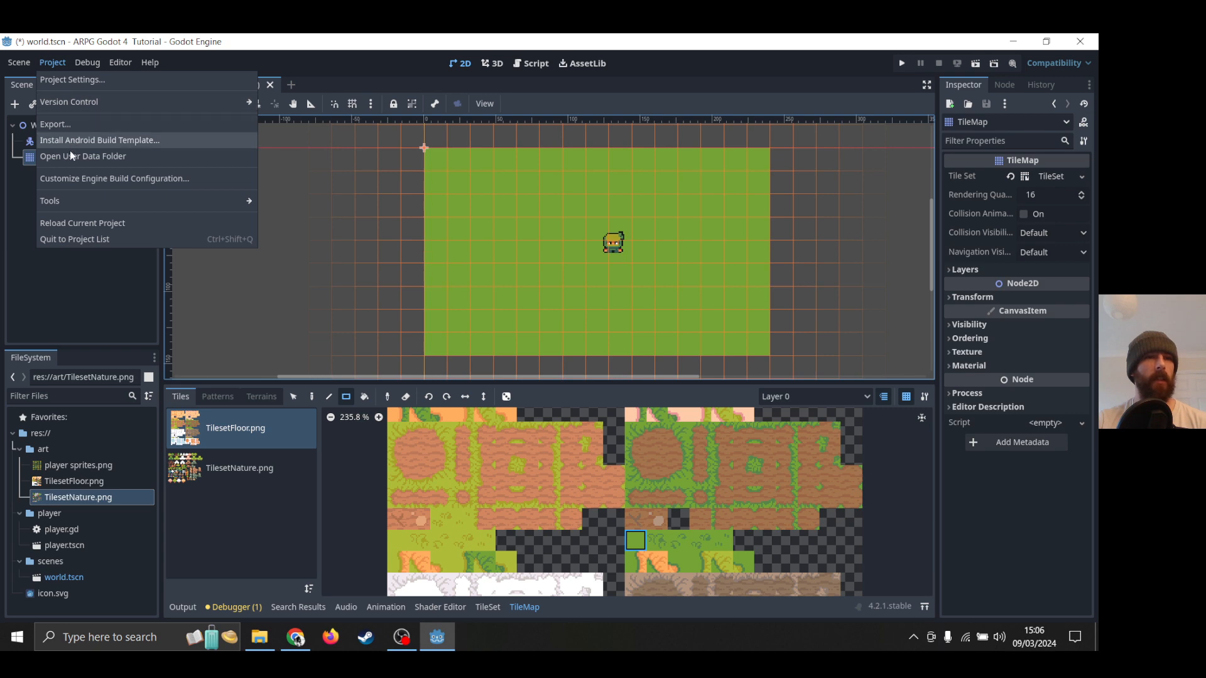
pyautogui.click(72, 81)
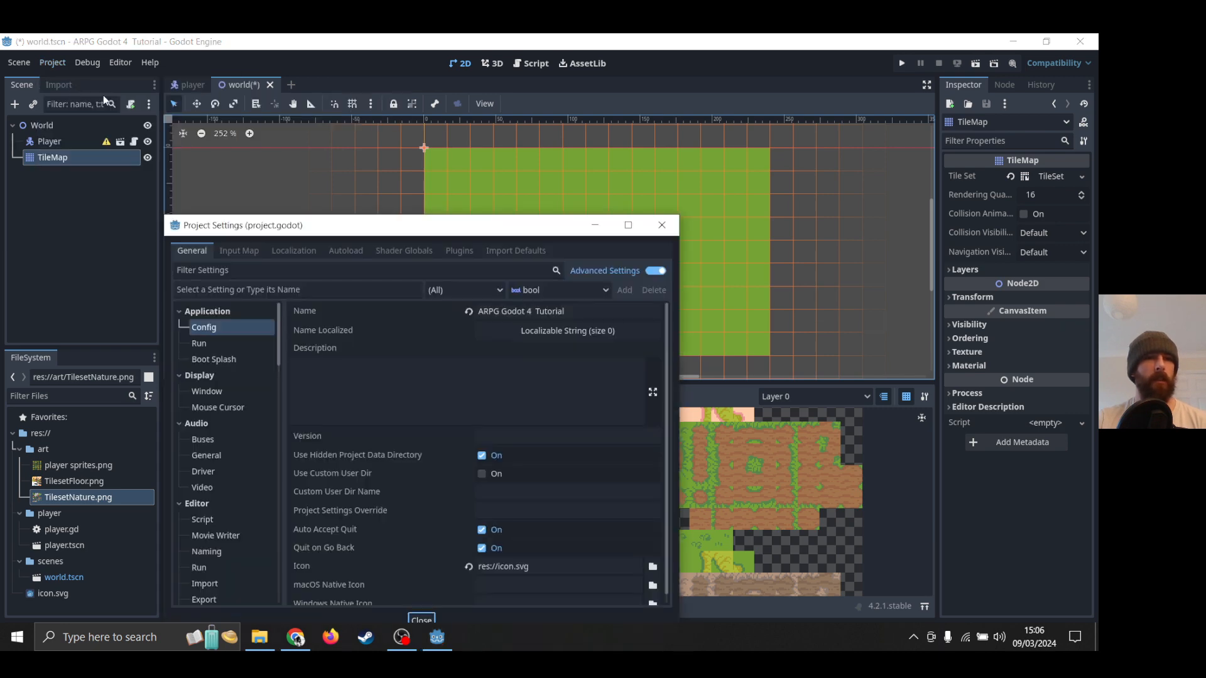
pyautogui.click(207, 392)
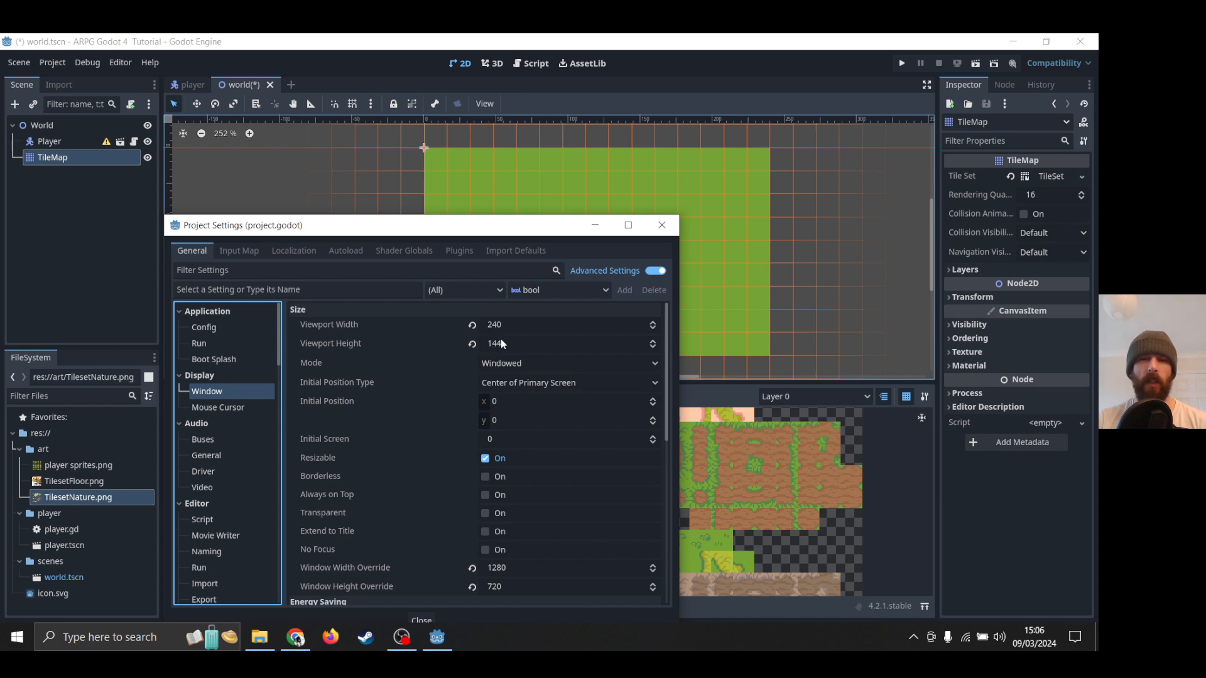
pyautogui.click(661, 225)
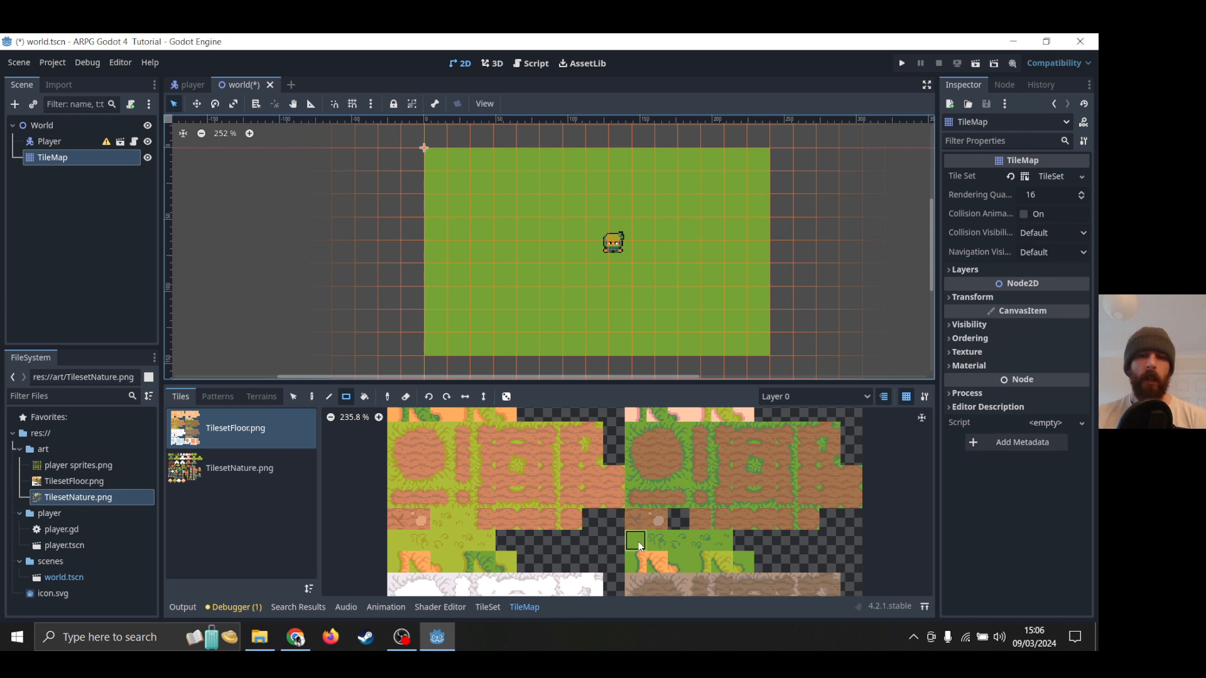
# Run the current scene, walk the player in all four directions over the grass, and close the game window.
pyautogui.click(977, 64)
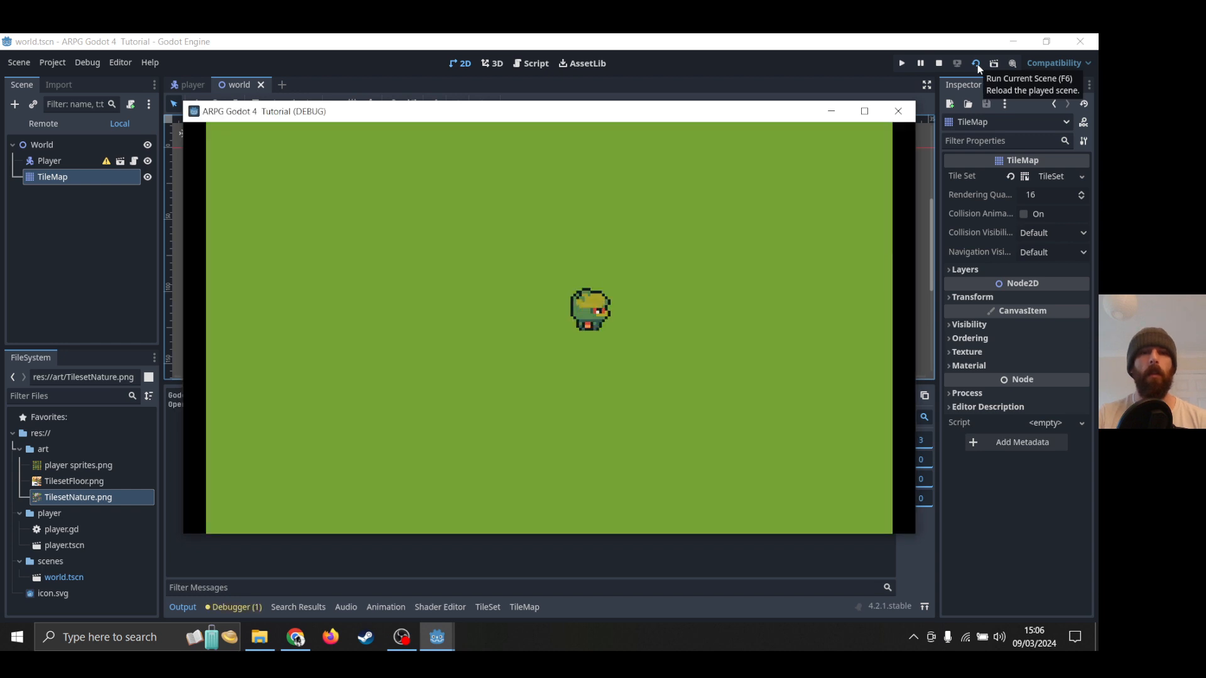
pyautogui.press('Right')
pyautogui.press('Left')
pyautogui.press('Down')
pyautogui.press('Up')
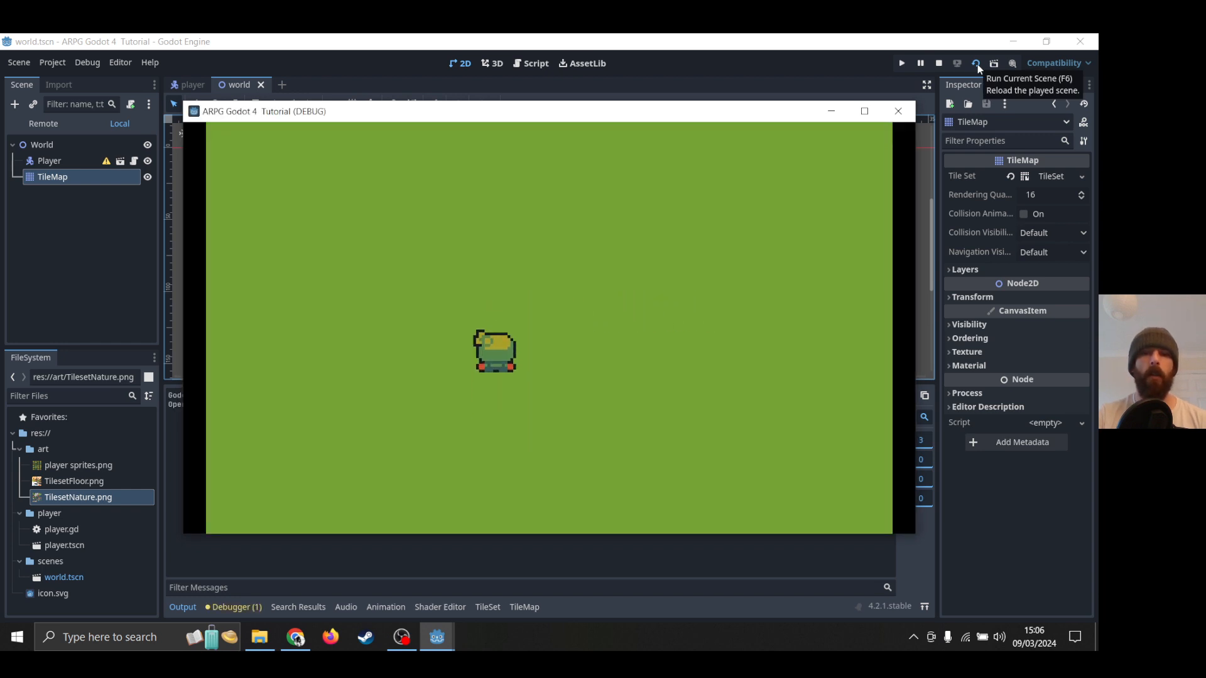
pyautogui.click(898, 111)
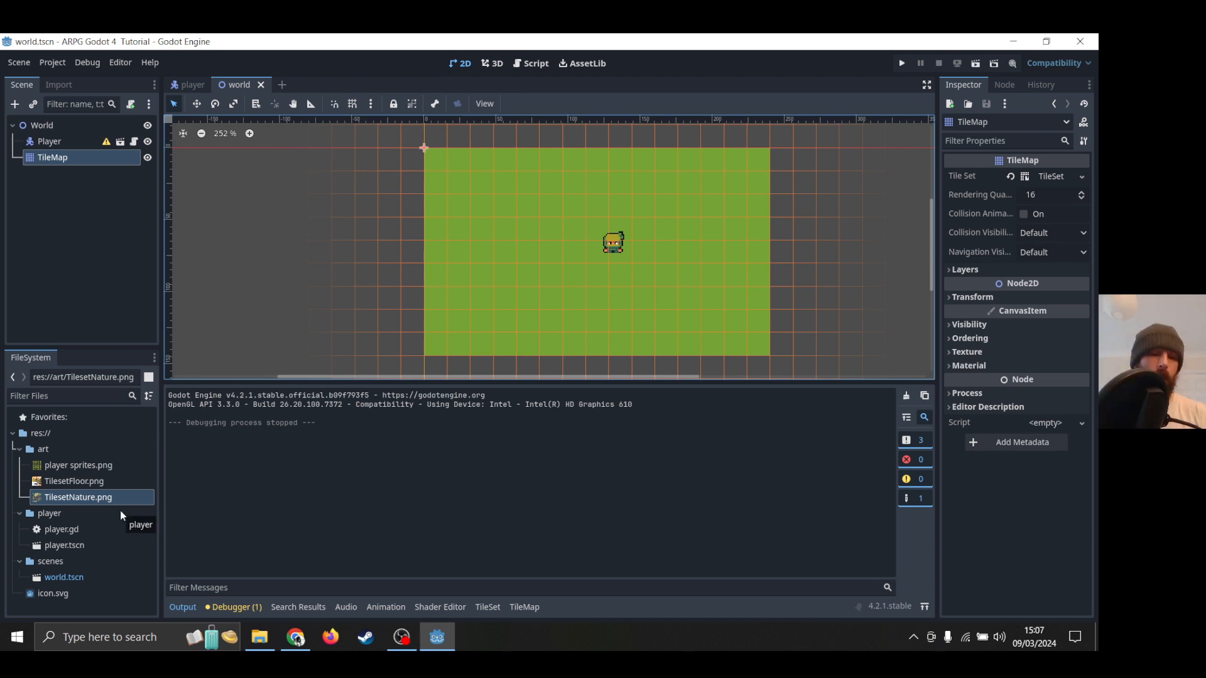
# Switch to Chrome, close the forum page to view the Action RPG in Godot 4 playlist, and return to Godot.
pyautogui.hotkey('alt', 'Tab')
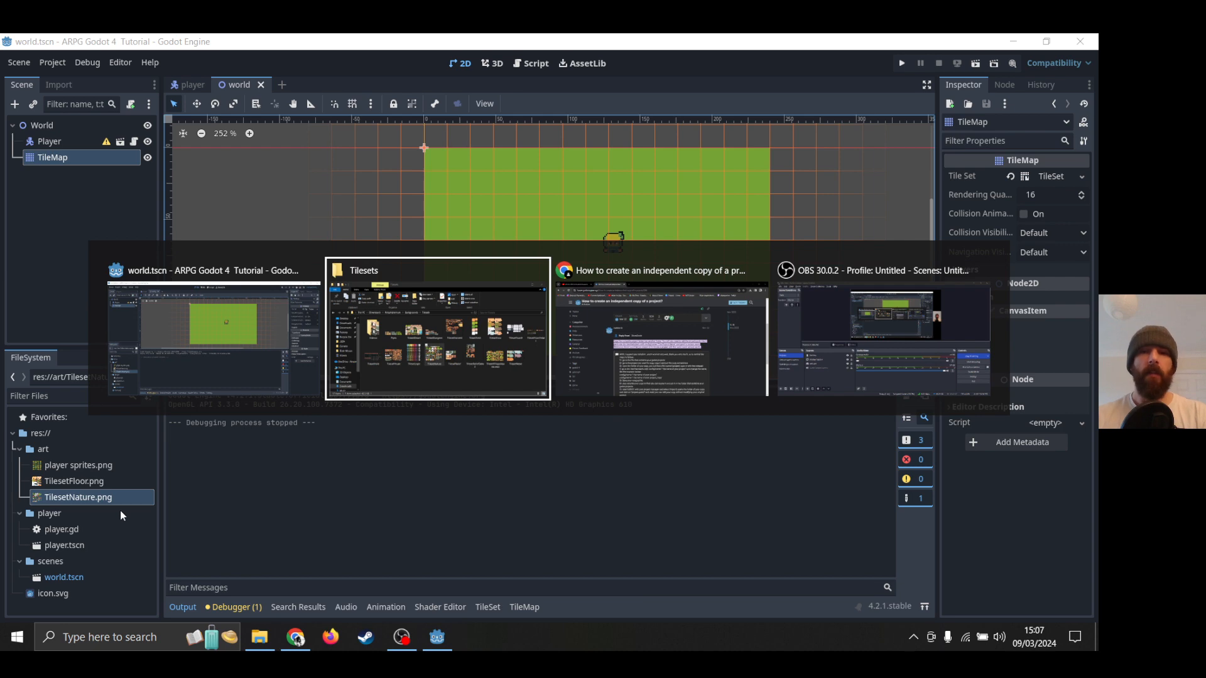
pyautogui.press('Tab')
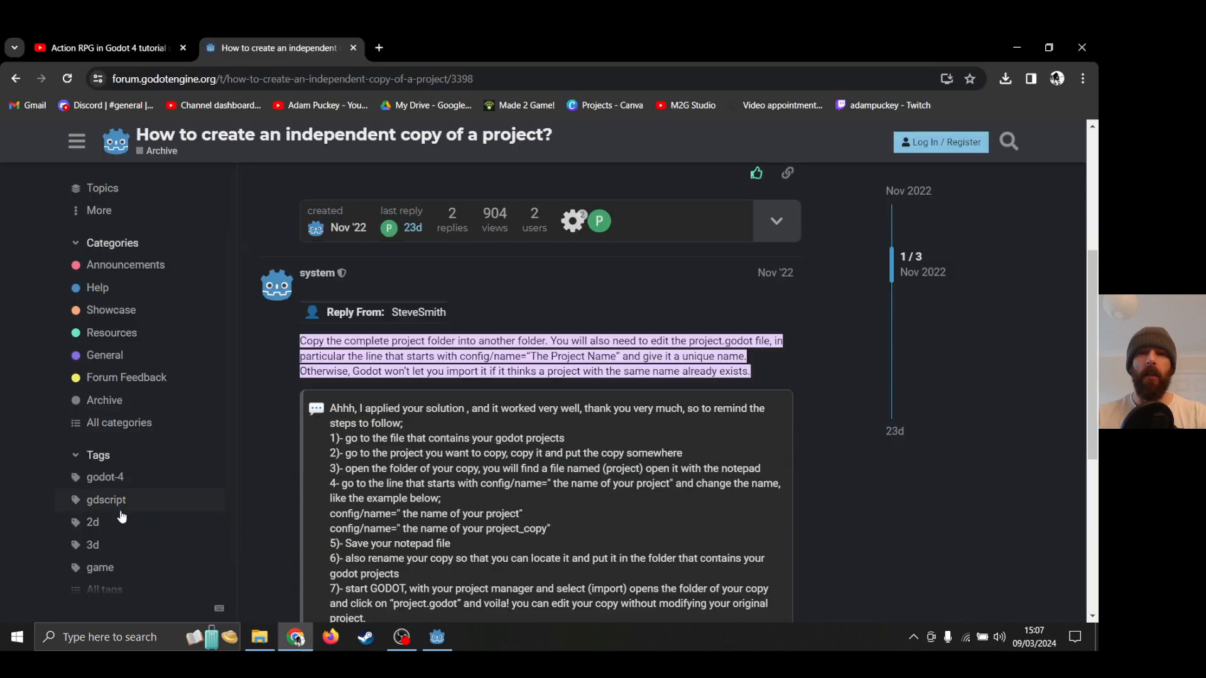
pyautogui.click(354, 49)
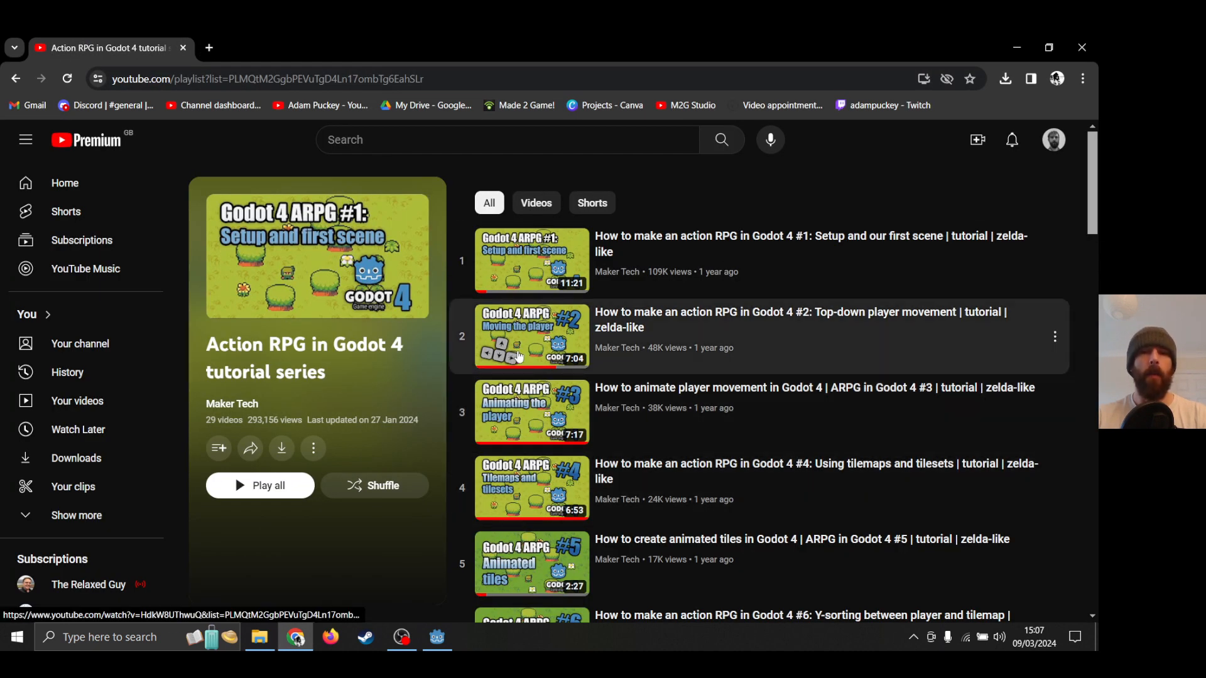
pyautogui.hotkey('alt', 'Tab')
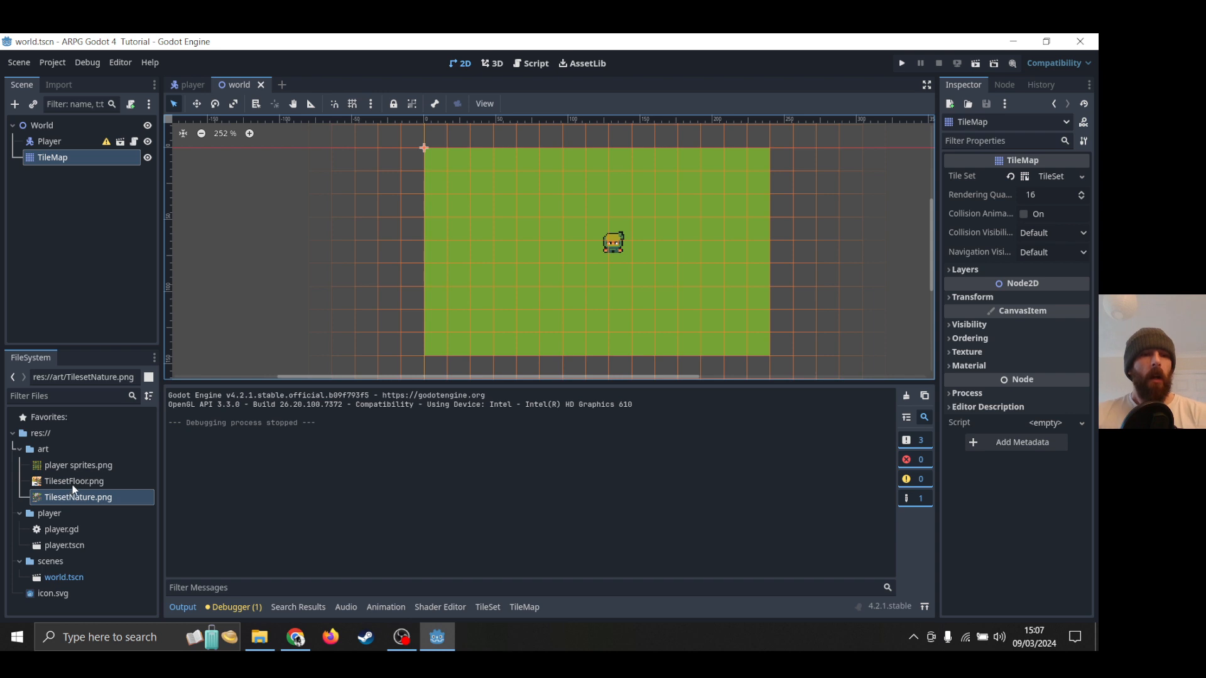
# Inspect the green grass tiles of the TilesetFloor.png atlas in the TileSet editor and undo the grass fill.
pyautogui.click(489, 607)
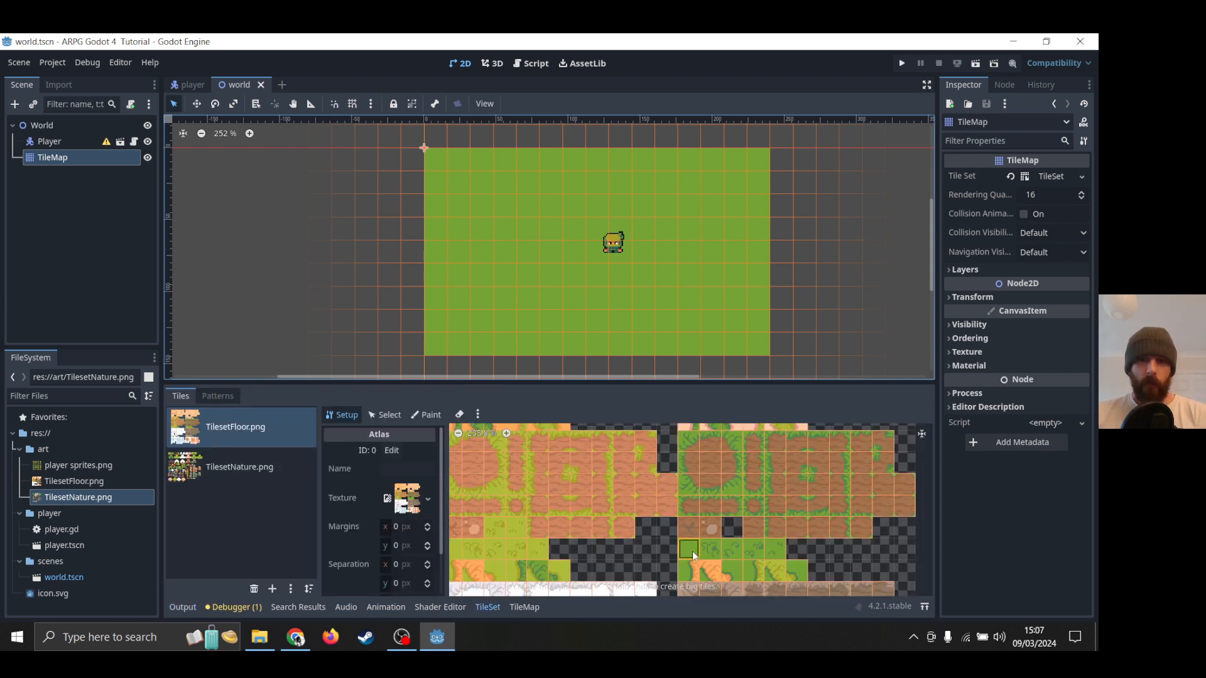
pyautogui.scroll(3, 710, 558)
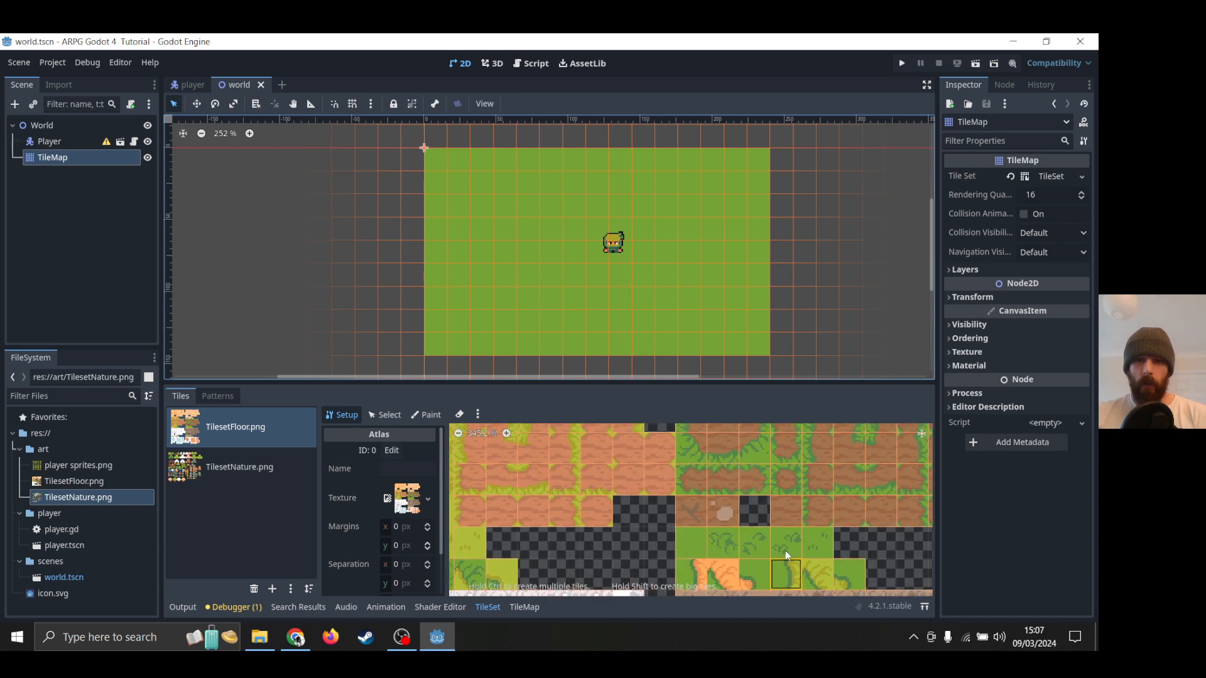
pyautogui.scroll(2, 688, 536)
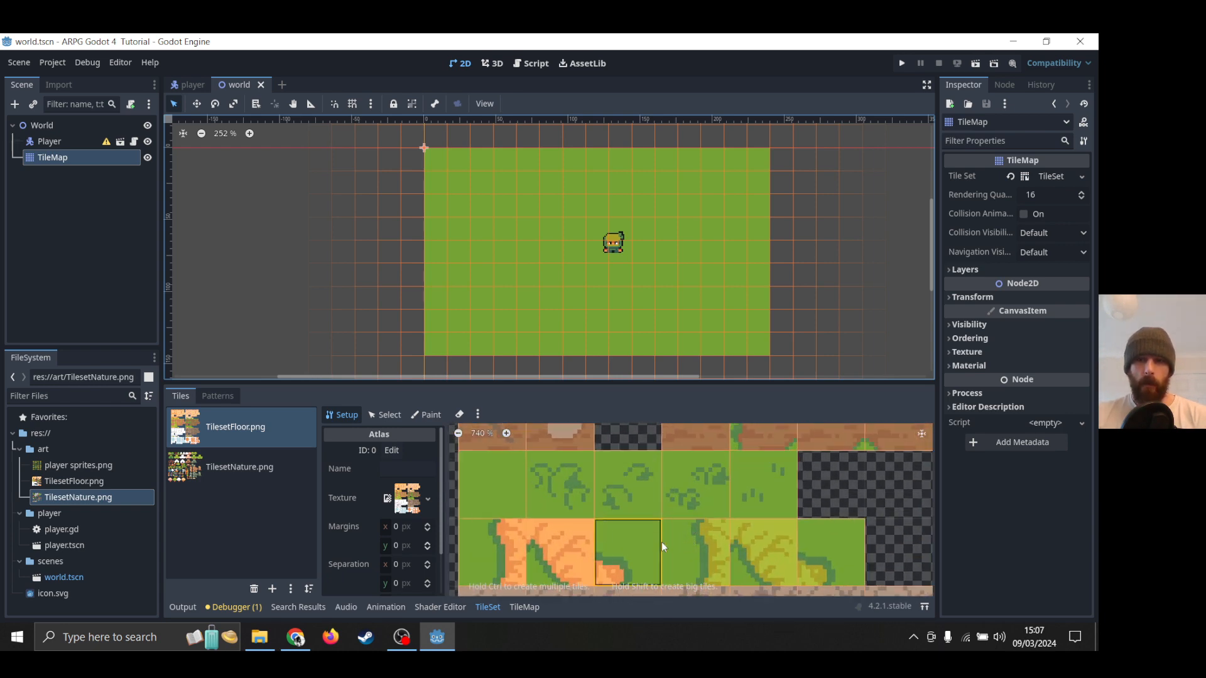
pyautogui.scroll(3, 662, 541)
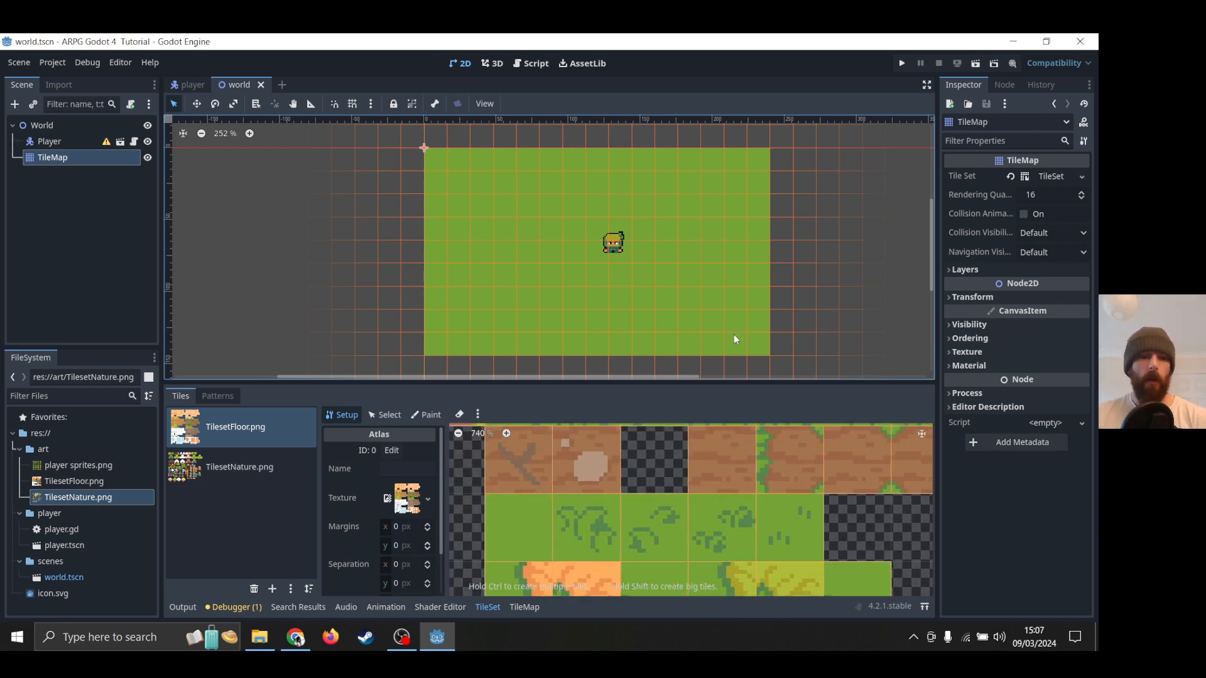
pyautogui.hotkey('ctrl', 'z')
pyautogui.hotkey('ctrl', 'z')
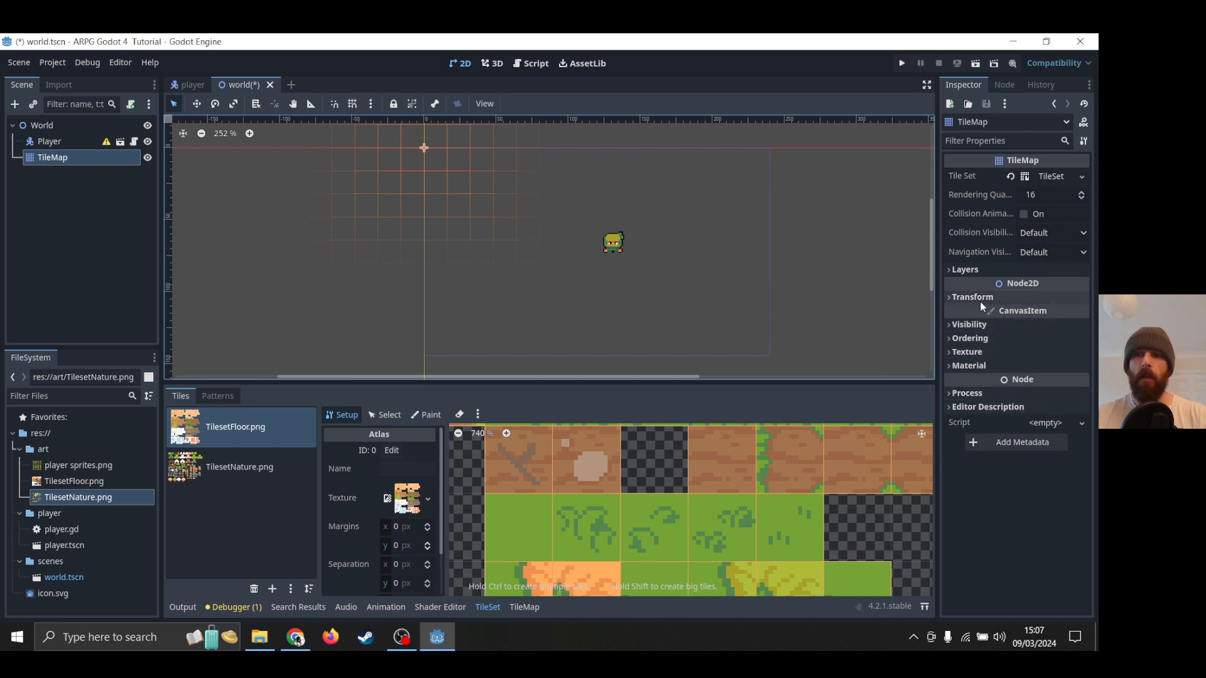
# Name the TileMap's existing layer "ground" in its Layers properties.
pyautogui.click(967, 270)
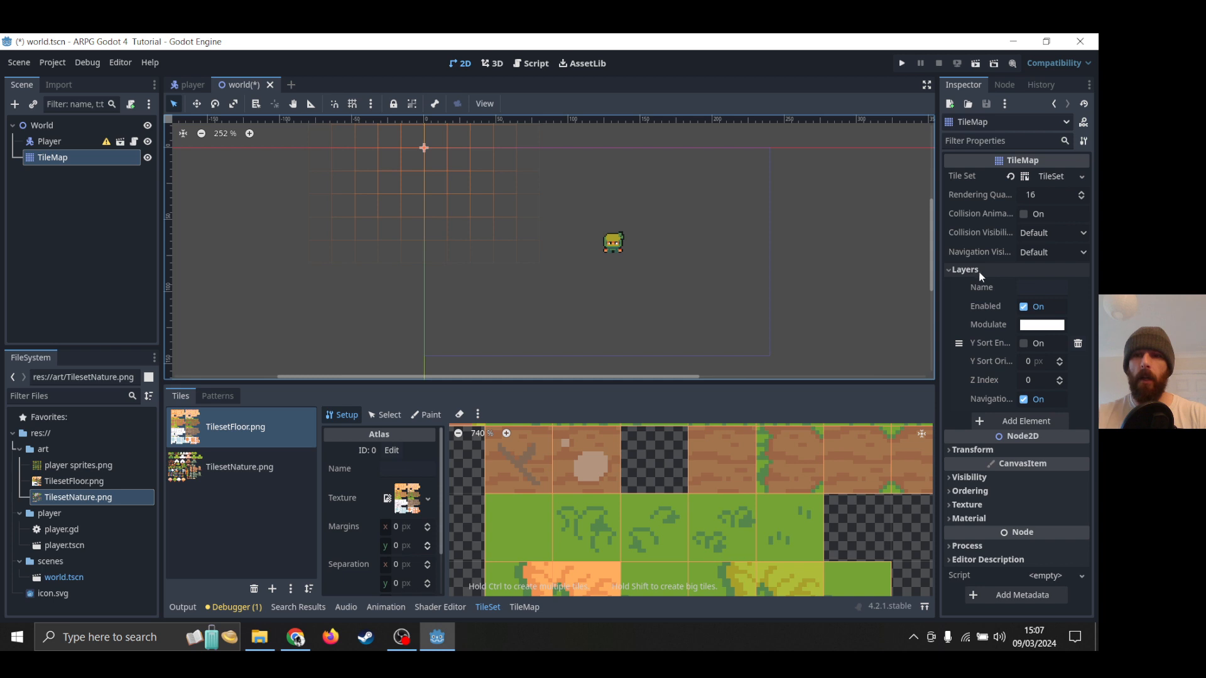
pyautogui.click(1036, 288)
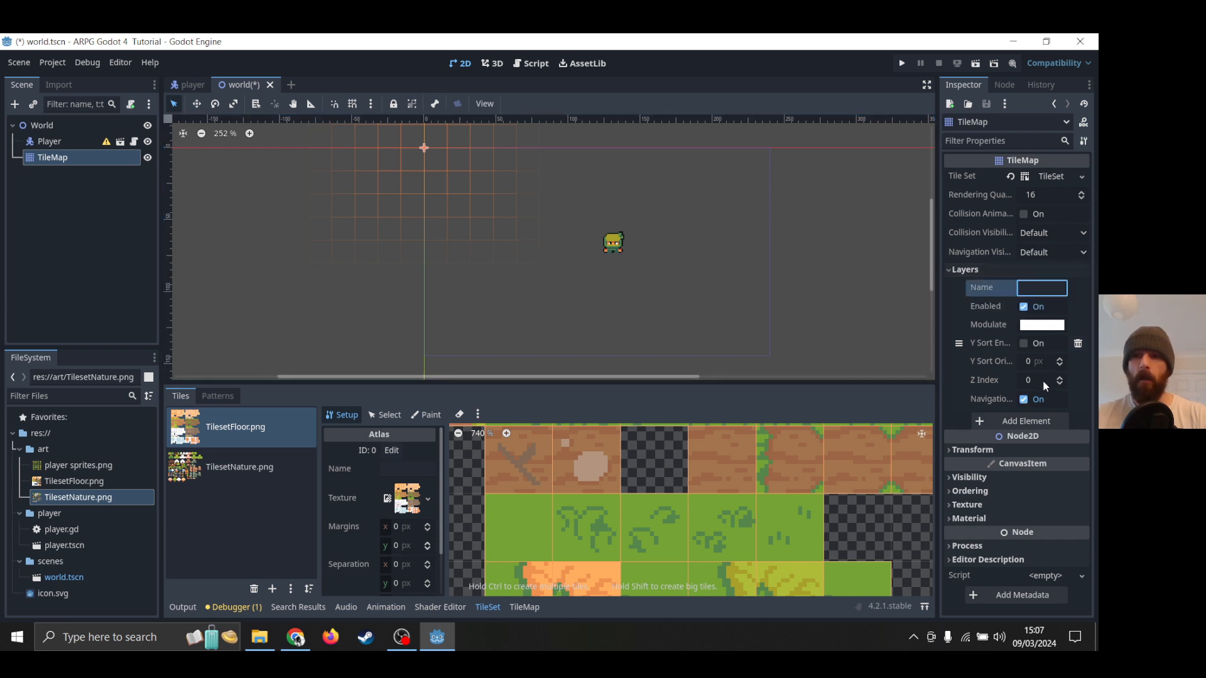
pyautogui.write('groun')
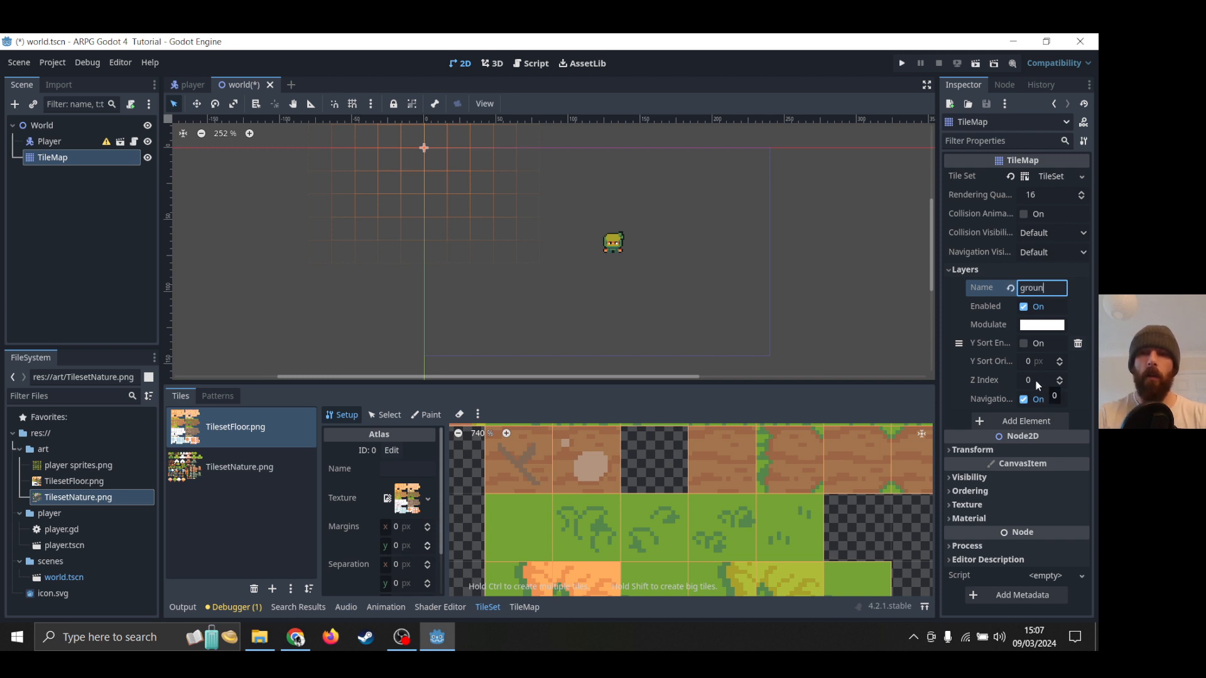
pyautogui.write('d')
pyautogui.press('Return')
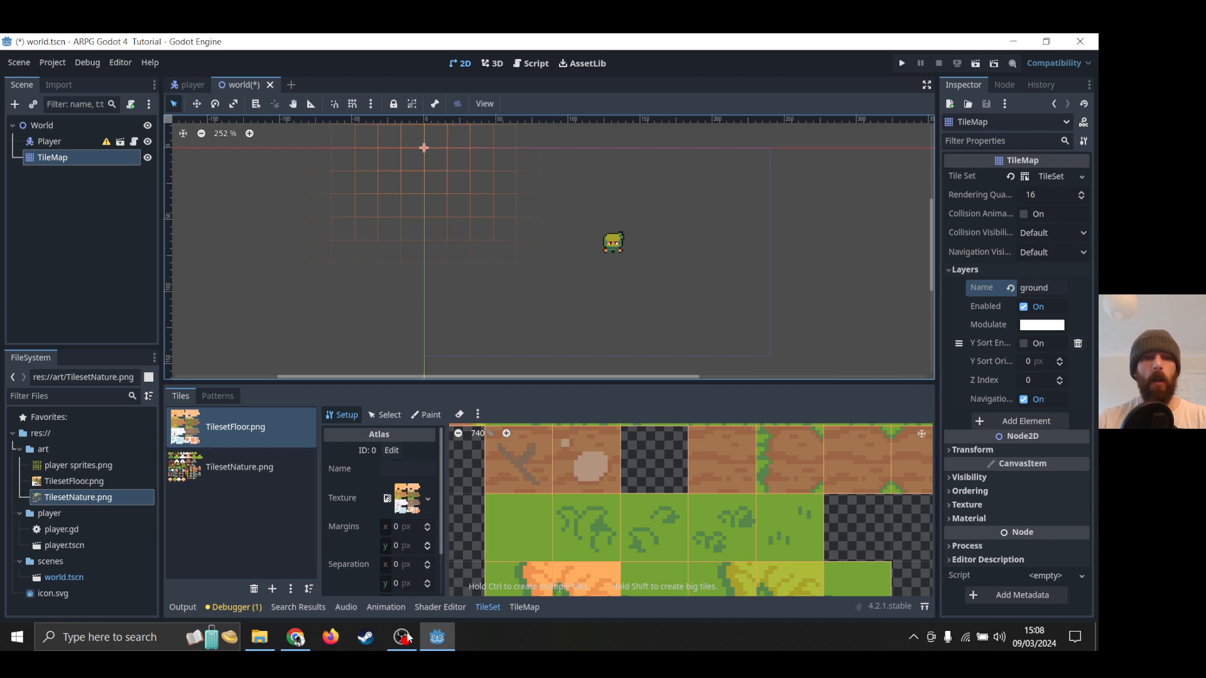
# Fill the viewport frame on the ground layer with the plain green grass tile and save the scene.
pyautogui.click(524, 607)
pyautogui.click(489, 518)
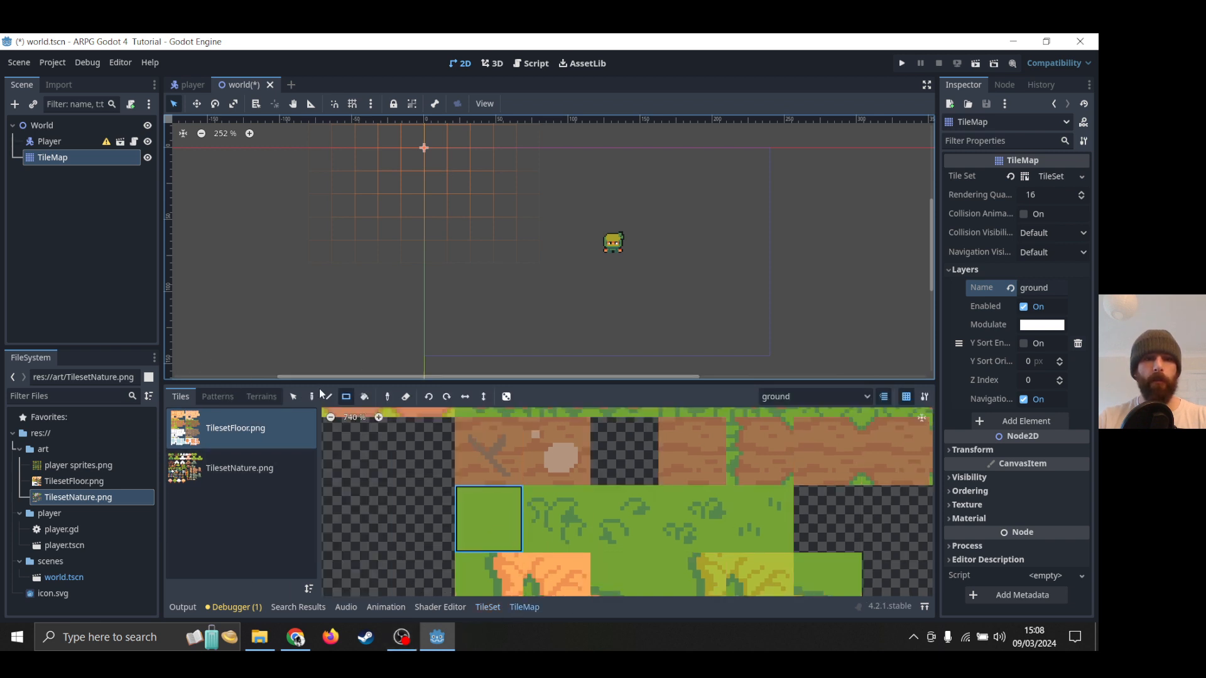
pyautogui.moveTo(445, 161)
pyautogui.mouseDown()
pyautogui.moveTo(741, 342)
pyautogui.moveTo(763, 339)
pyautogui.mouseUp()
pyautogui.hotkey('ctrl', 's')
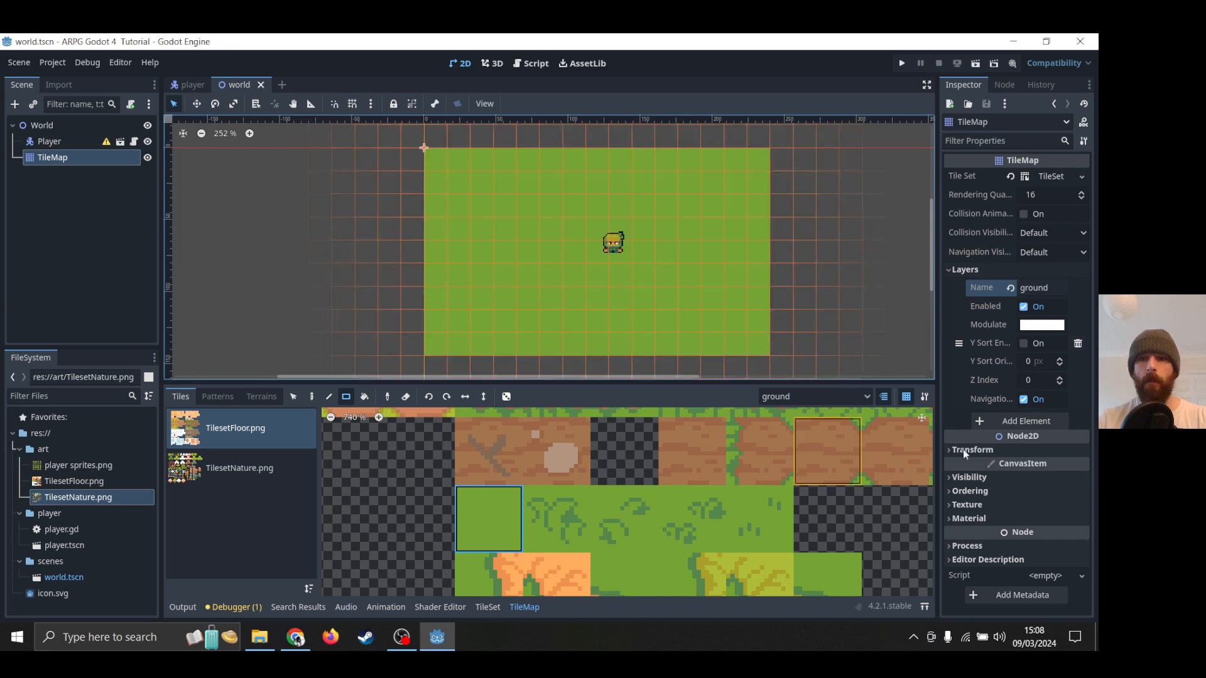
# Try raising the ground layer's Z Index above the player and return it to 0.
pyautogui.click(1059, 377)
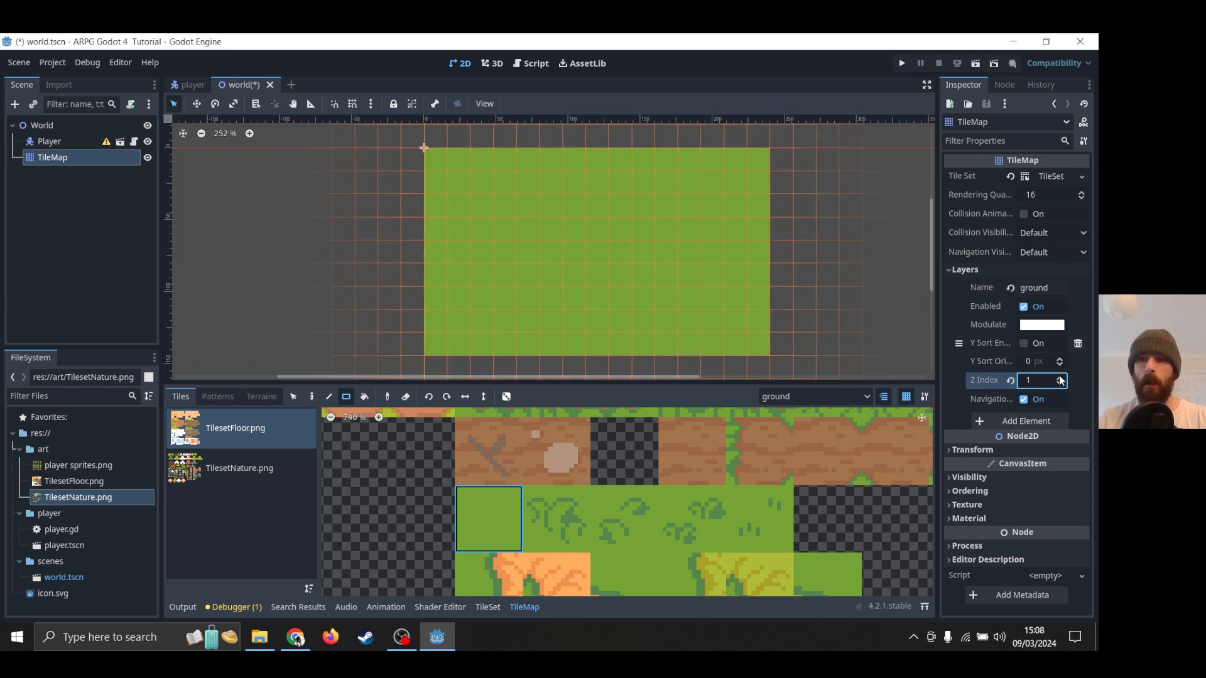
pyautogui.click(1059, 377)
pyautogui.click(1060, 377)
pyautogui.click(1060, 378)
pyautogui.click(1059, 378)
pyautogui.click(1060, 383)
pyautogui.click(1059, 382)
pyautogui.click(1060, 383)
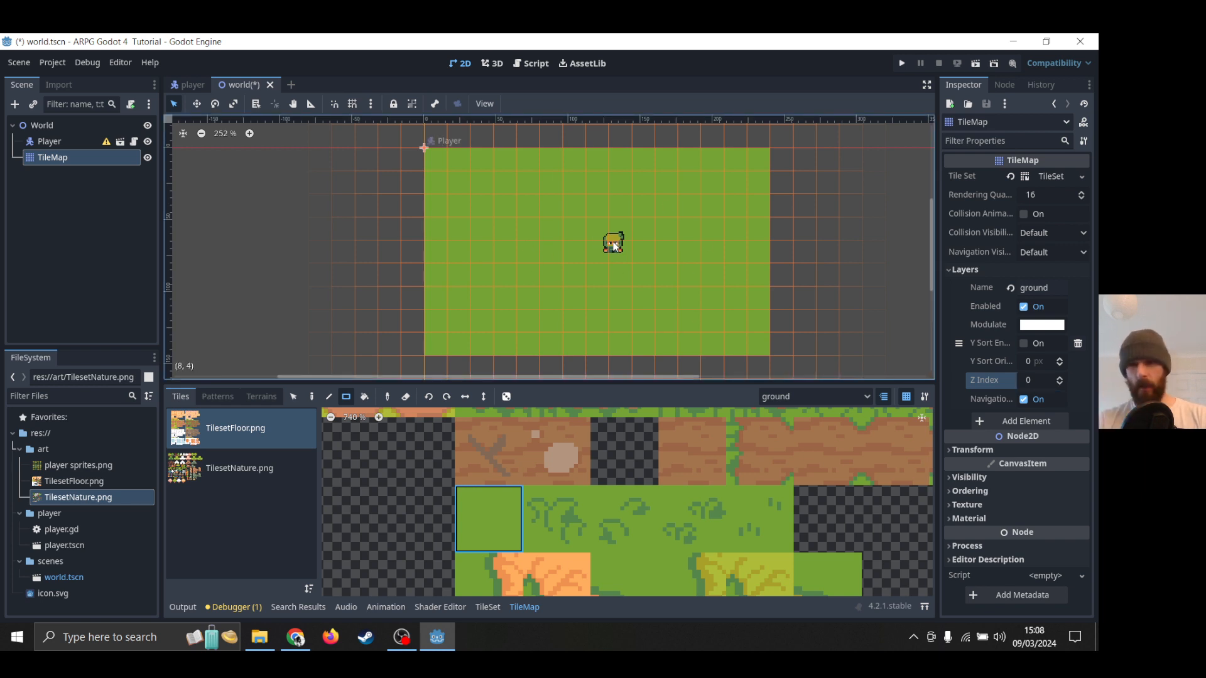
# Select the four tufted grass tiles, enable random tile placement with scattering 0, and try placing one on the ground layer.
pyautogui.click(577, 530)
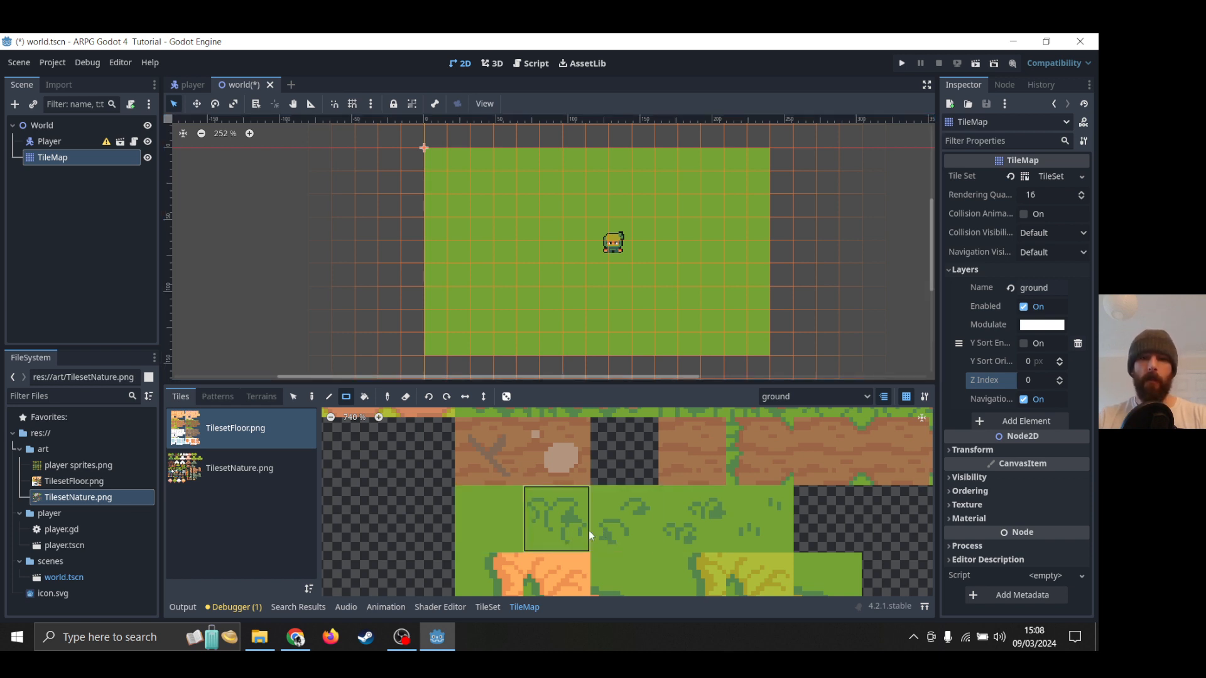
pyautogui.moveTo(585, 530)
pyautogui.mouseDown()
pyautogui.moveTo(741, 524)
pyautogui.moveTo(579, 535)
pyautogui.mouseUp()
pyautogui.click(741, 524)
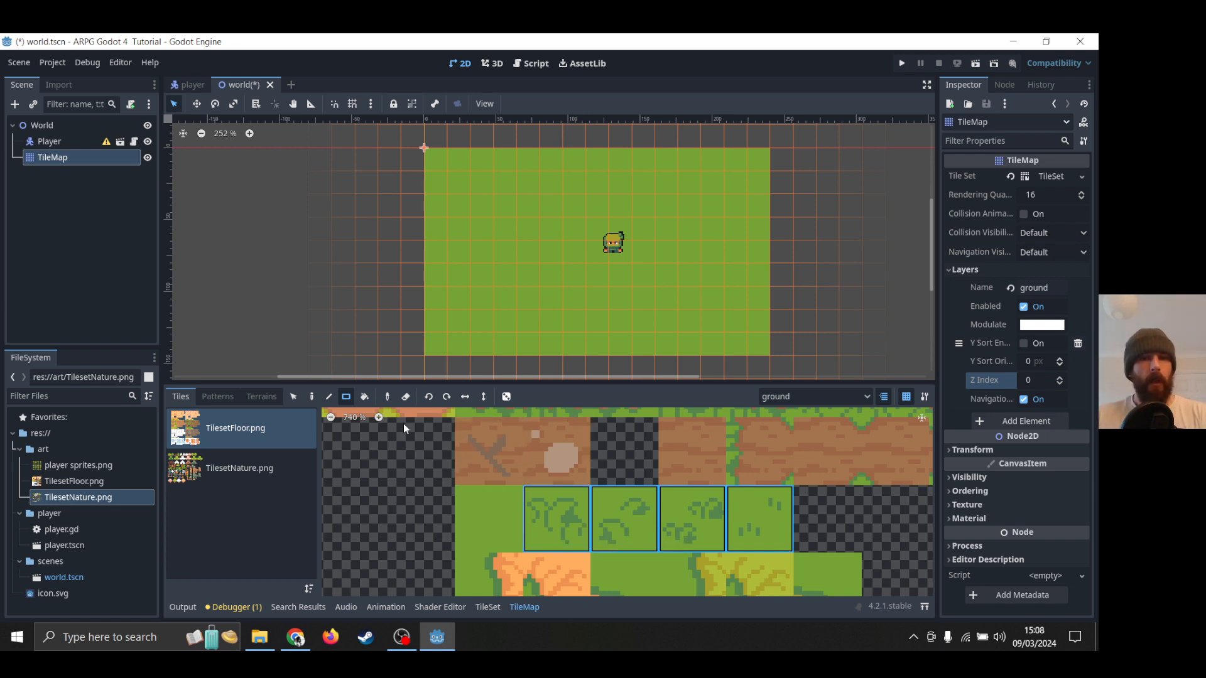
pyautogui.click(506, 397)
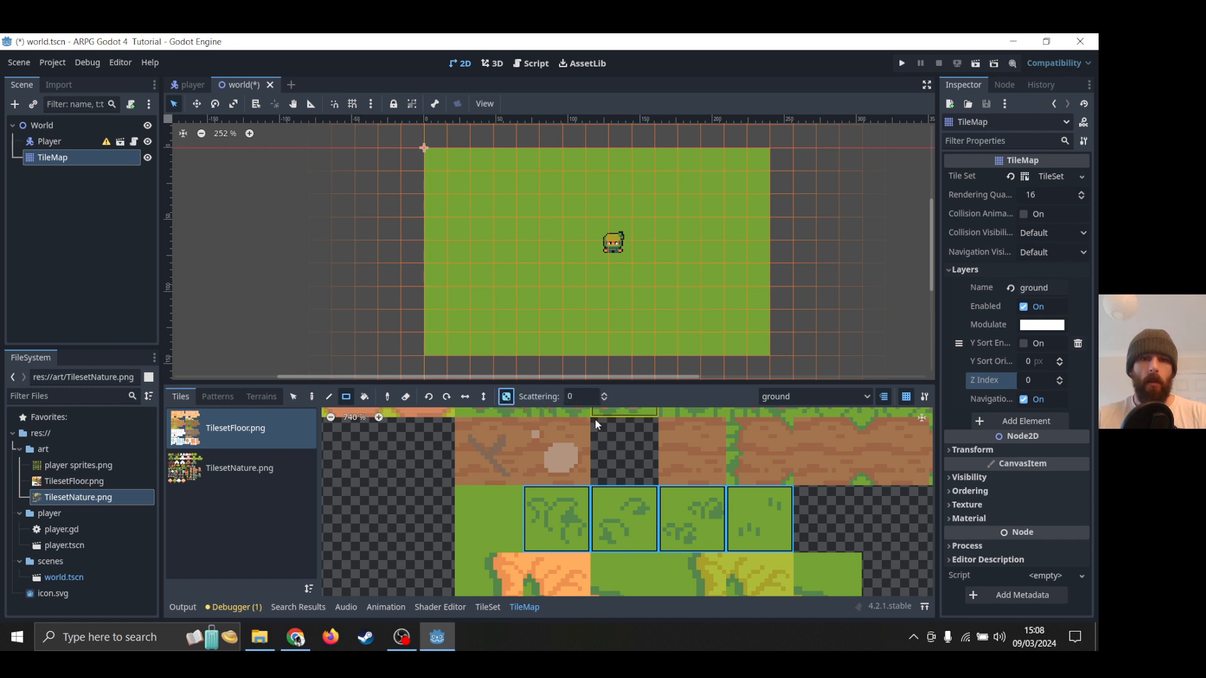
pyautogui.click(583, 398)
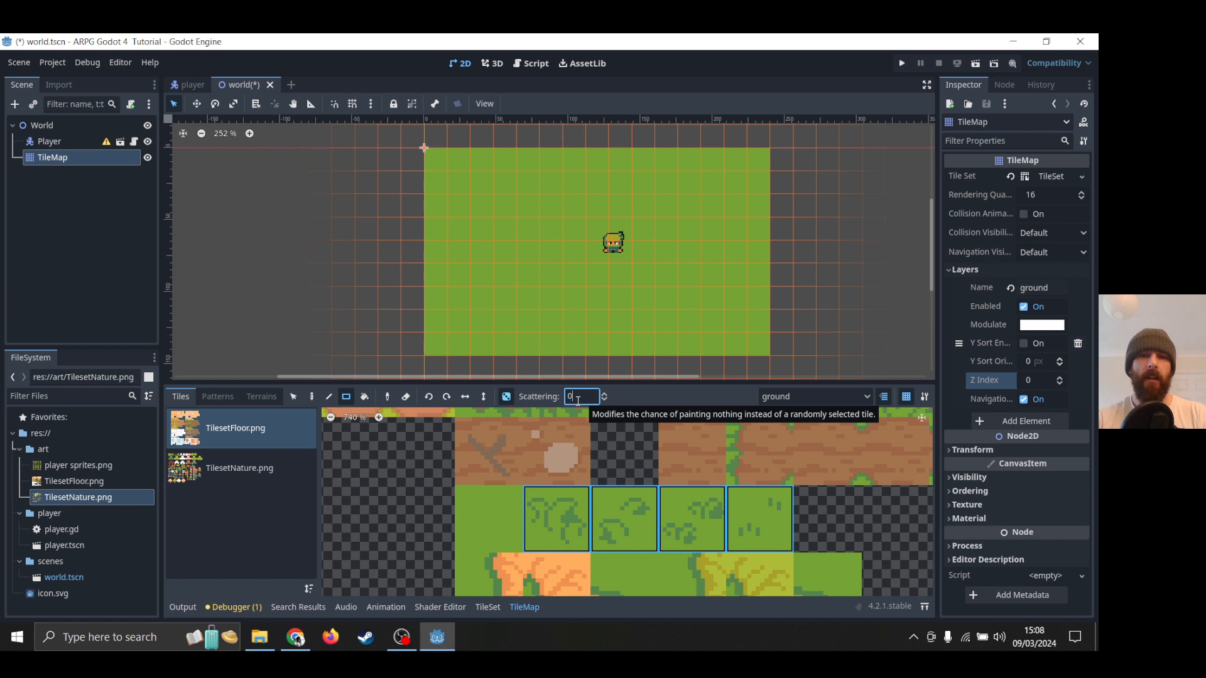
pyautogui.click(618, 333)
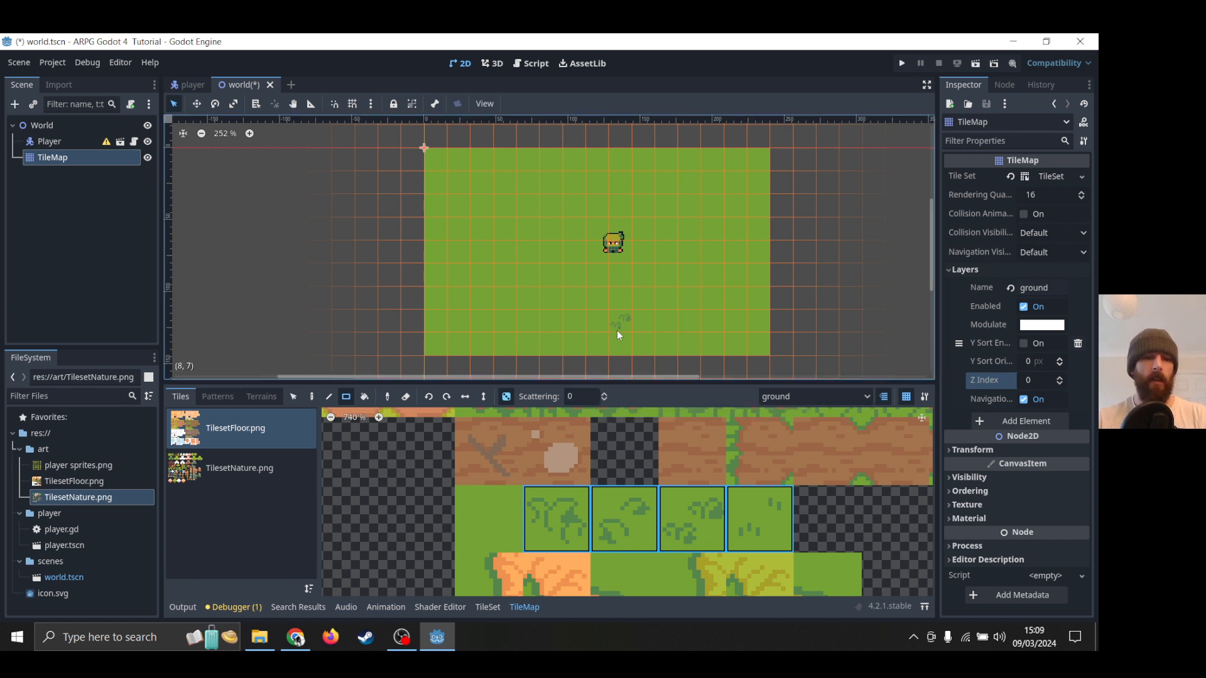
# Undo back past the plain grass fill on the ground layer.
pyautogui.hotkey('ctrl', 'z')
pyautogui.hotkey('ctrl', 'z')
pyautogui.hotkey('ctrl', 'z')
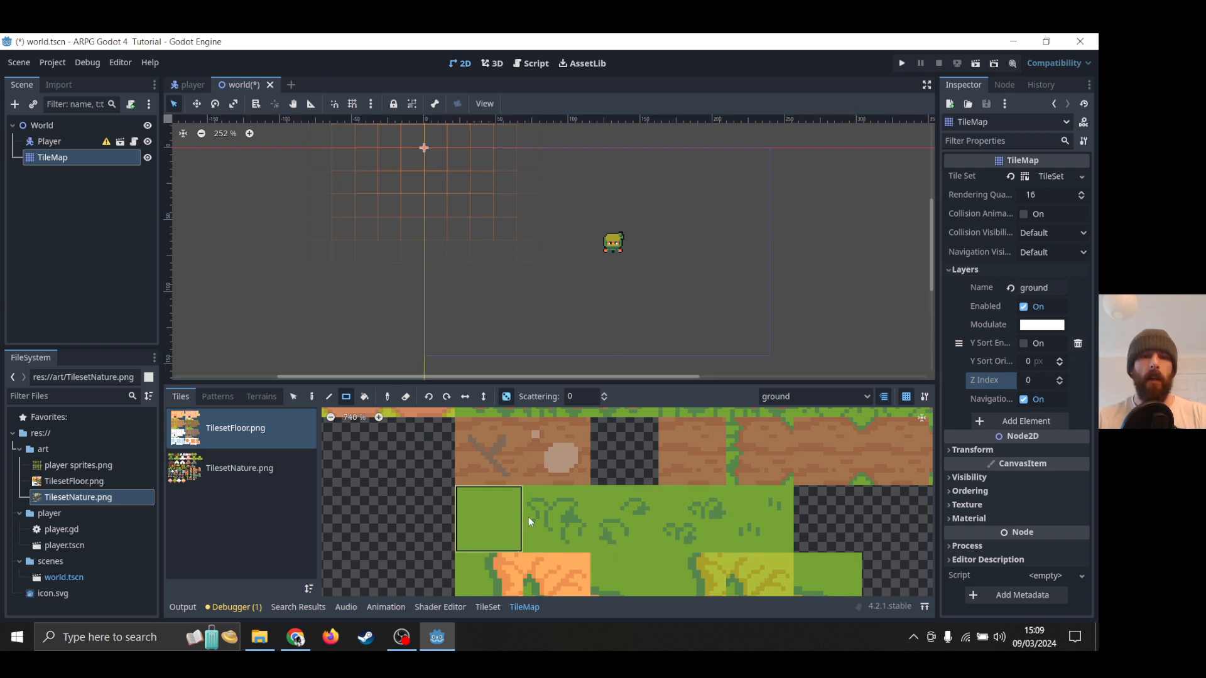
# Try filling the empty viewport frame with the four tufted grass tiles at 0.7 scattering, save, and undo the fill.
pyautogui.moveTo(767, 518); pyautogui.dragTo(568, 522)
pyautogui.click(583, 397)
pyautogui.press('BackSpace')
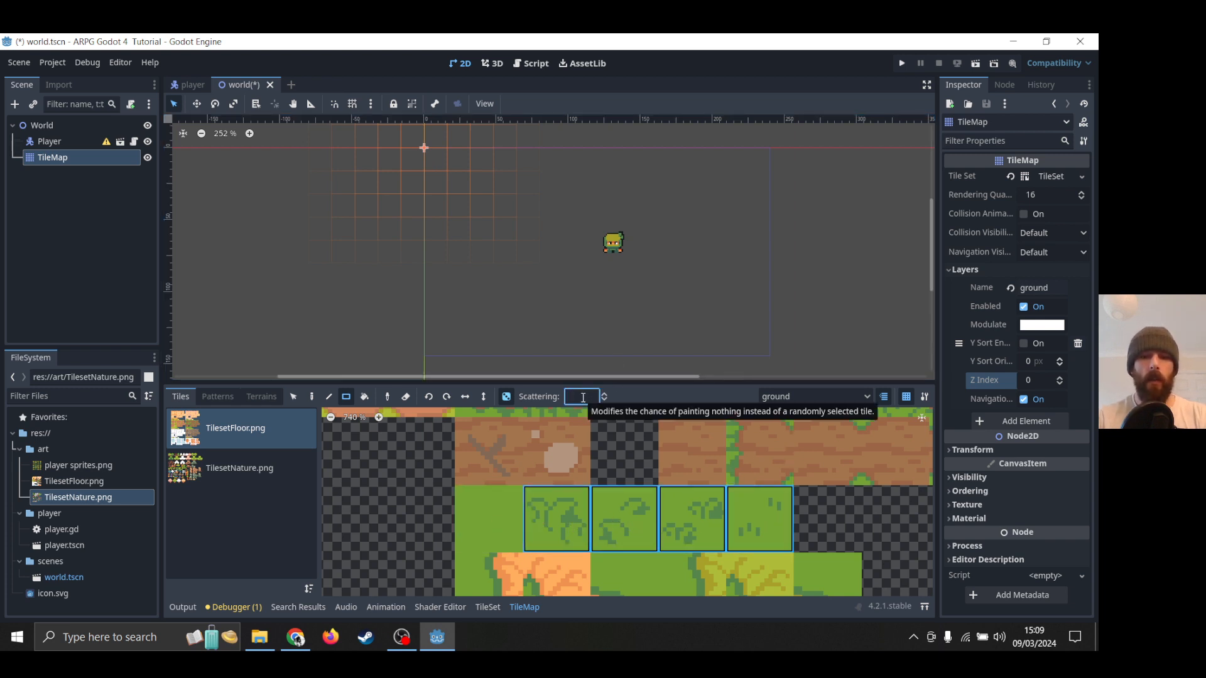
pyautogui.write('0.7')
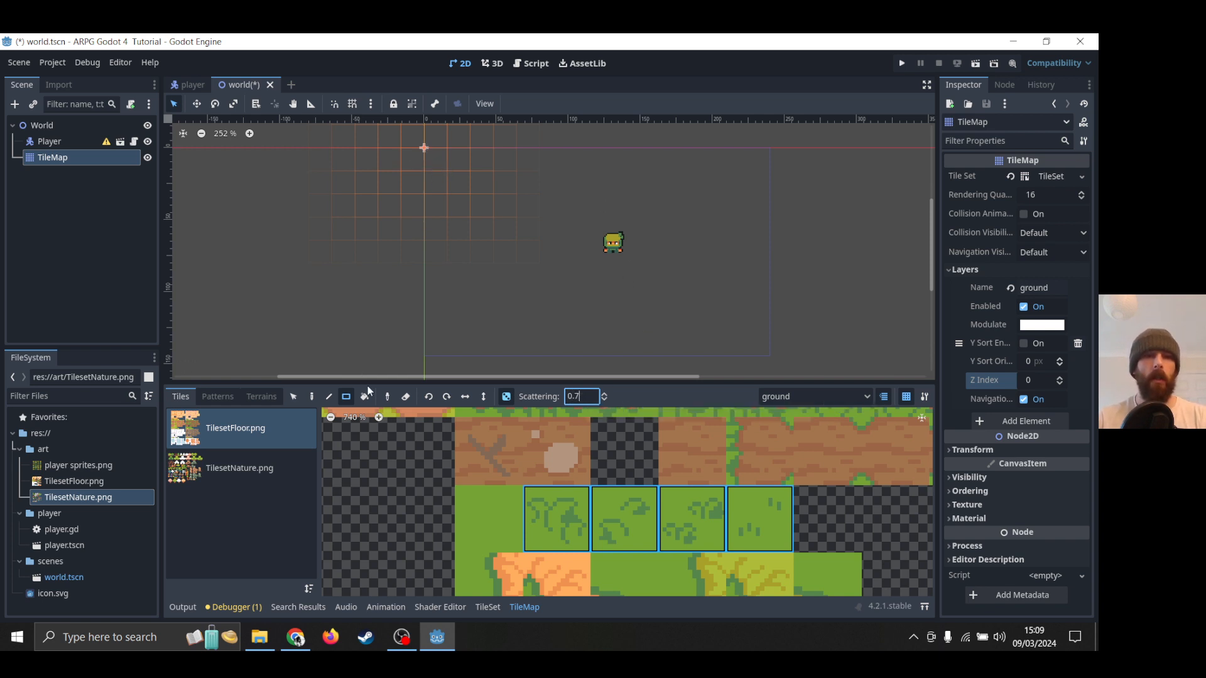
pyautogui.moveTo(432, 153); pyautogui.dragTo(759, 337)
pyautogui.hotkey('ctrl', 's')
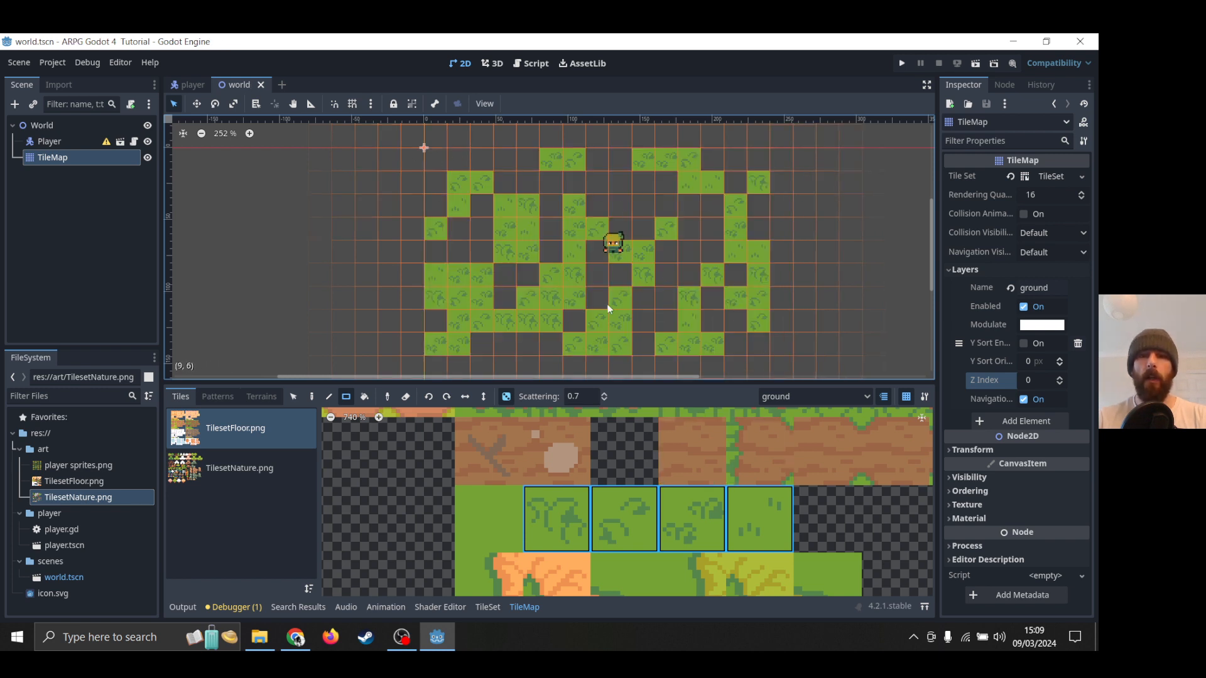
pyautogui.hotkey('ctrl', 'z')
# Fill the viewport frame with the plain green grass tile, random placement turned off, and save the scene.
pyautogui.click(462, 517)
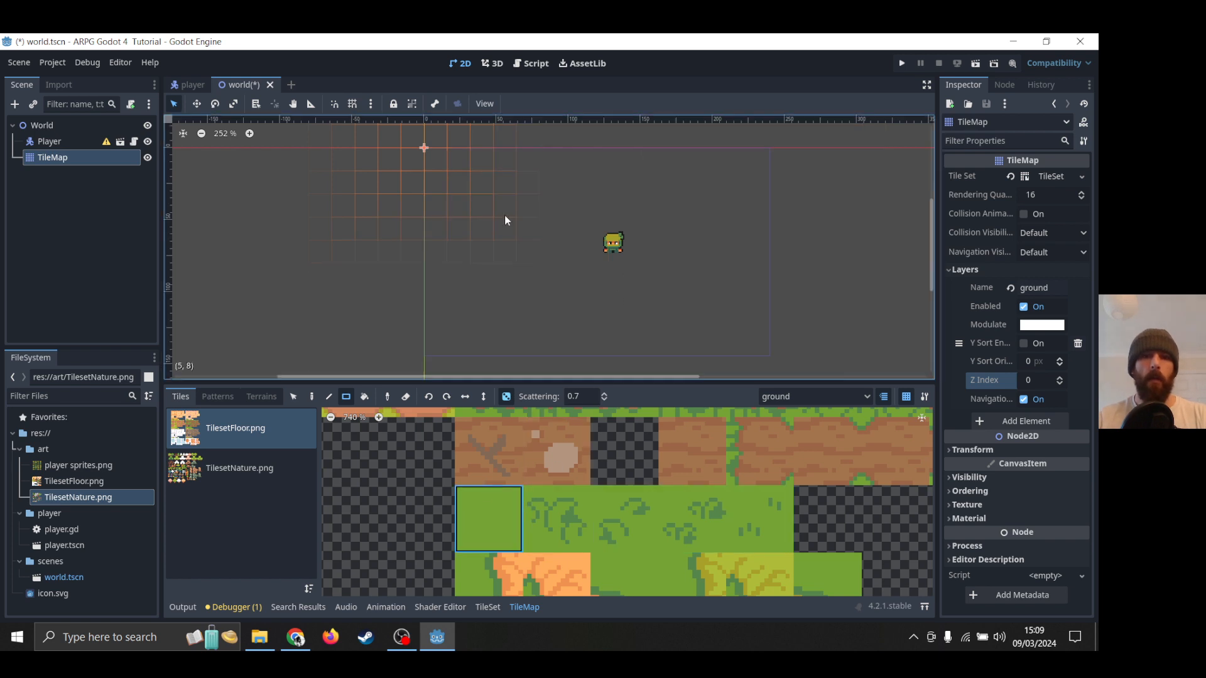
pyautogui.click(508, 396)
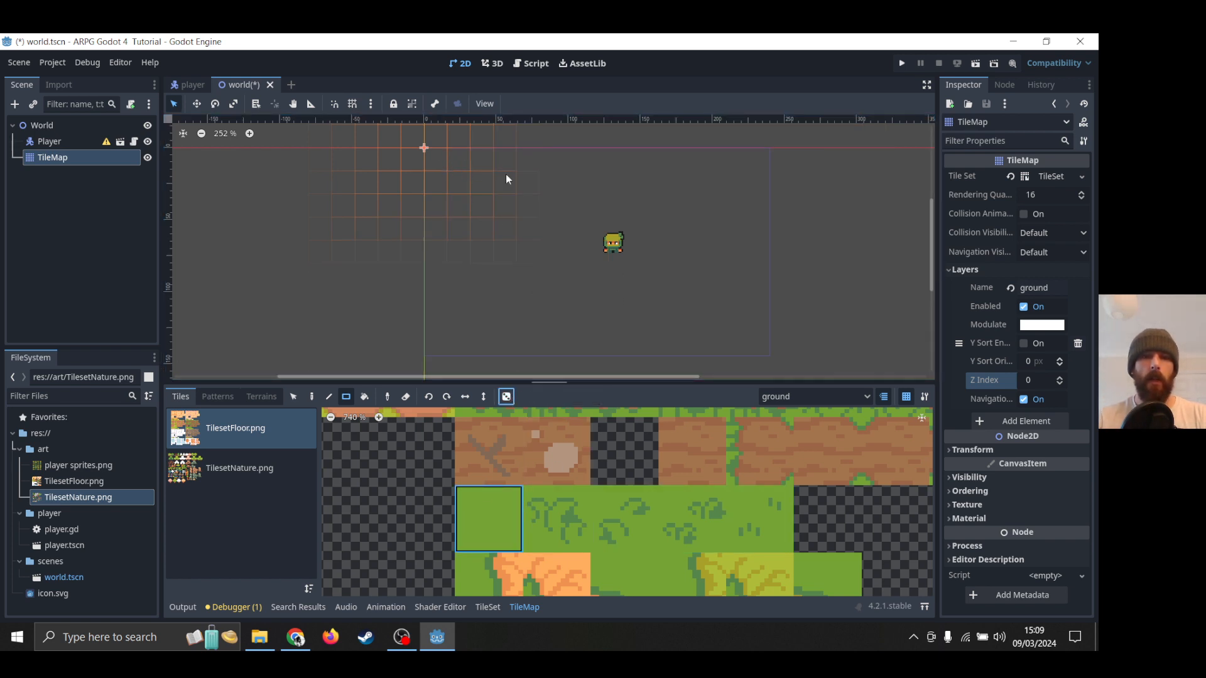
pyautogui.moveTo(445, 165); pyautogui.dragTo(759, 342)
pyautogui.hotkey('ctrl', 's')
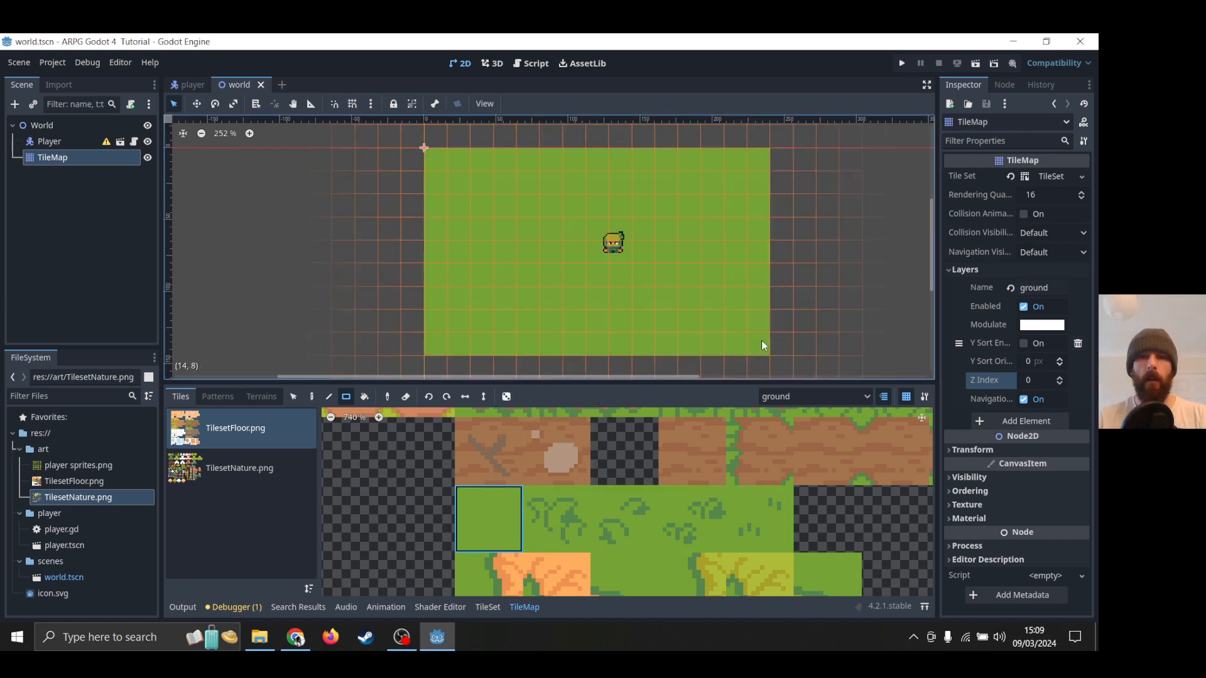
# Try scattering the four tufted grass tiles randomly over the plain grass at 0.7 scattering, and undo it.
pyautogui.moveTo(579, 540); pyautogui.dragTo(760, 529)
pyautogui.click(506, 396)
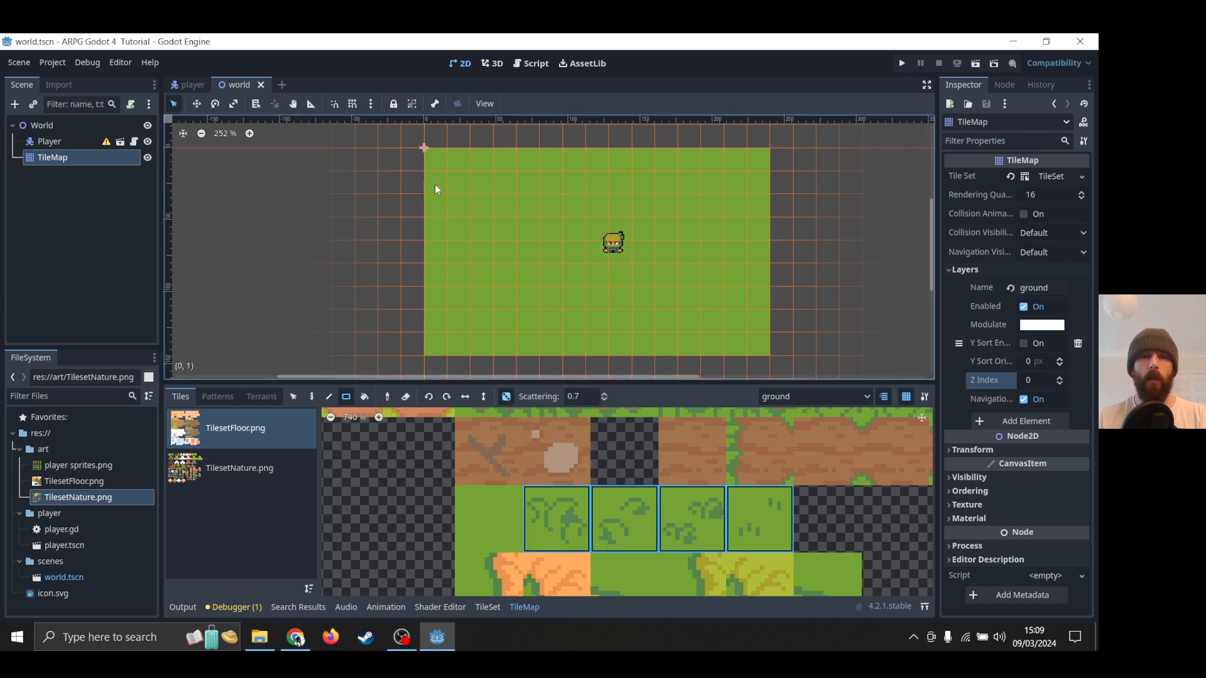
pyautogui.moveTo(450, 160); pyautogui.dragTo(756, 338)
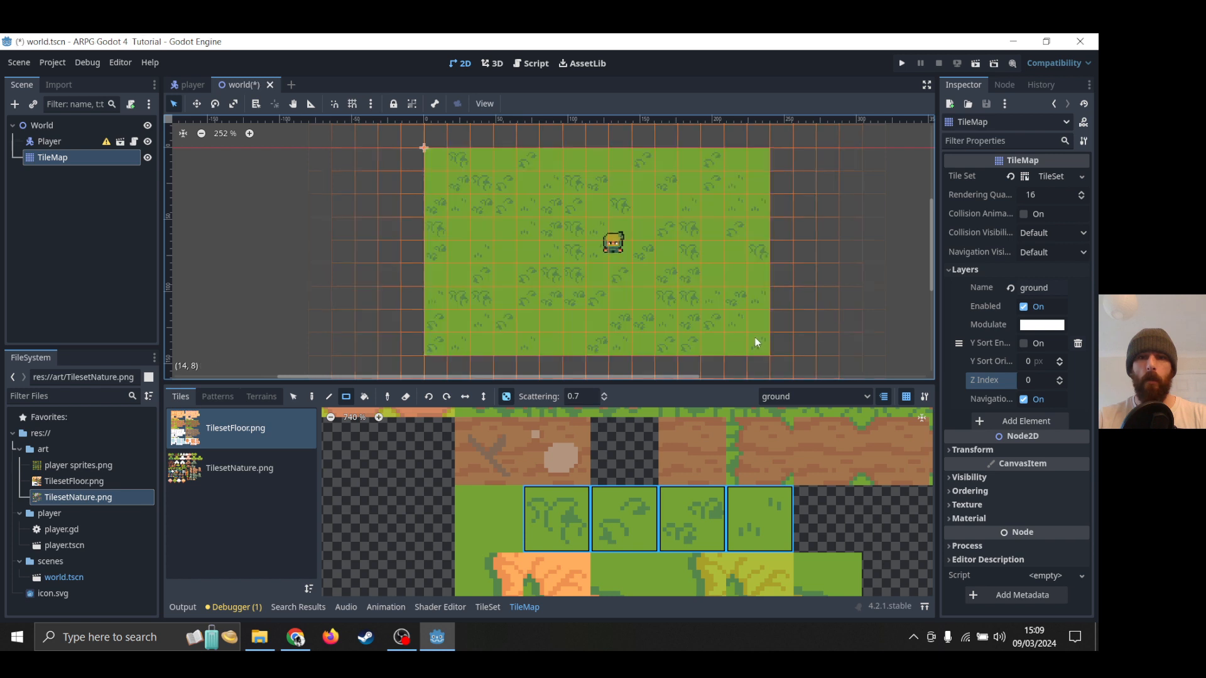
pyautogui.hotkey('ctrl', 'z')
# Try a random tufted grass fill at 0.9 scattering, and undo it along with the plain grass fill.
pyautogui.click(572, 396)
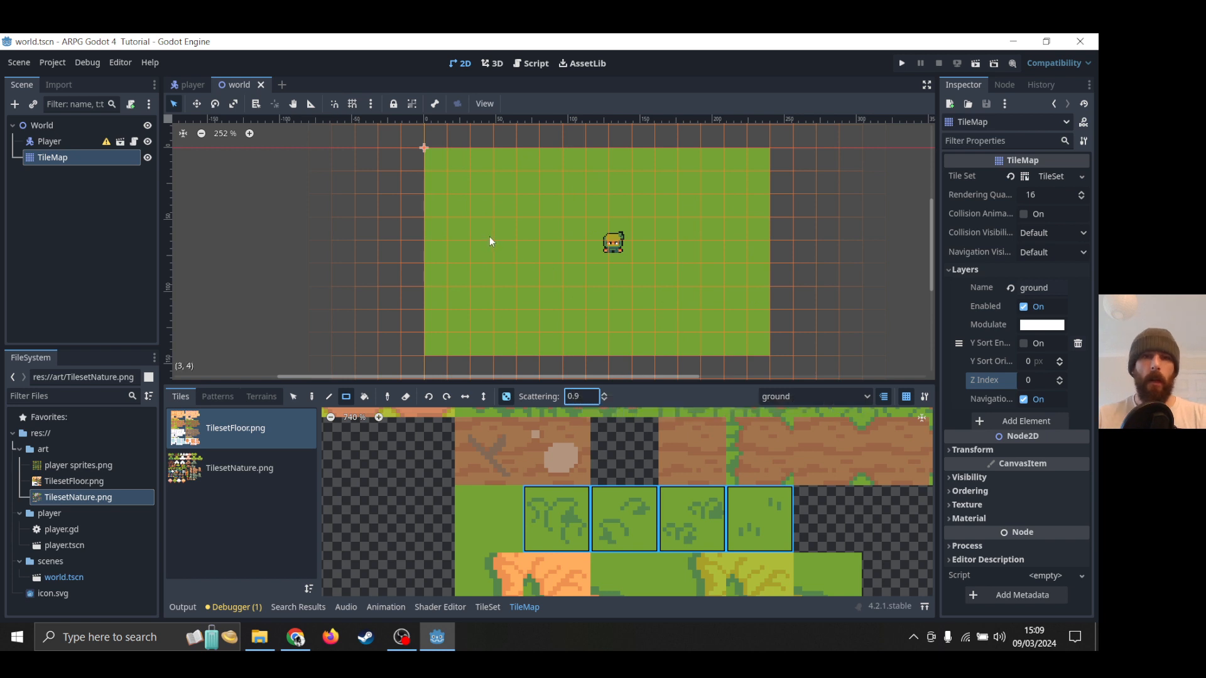
pyautogui.moveTo(445, 161)
pyautogui.mouseDown()
pyautogui.moveTo(688, 274)
pyautogui.moveTo(749, 341)
pyautogui.mouseUp()
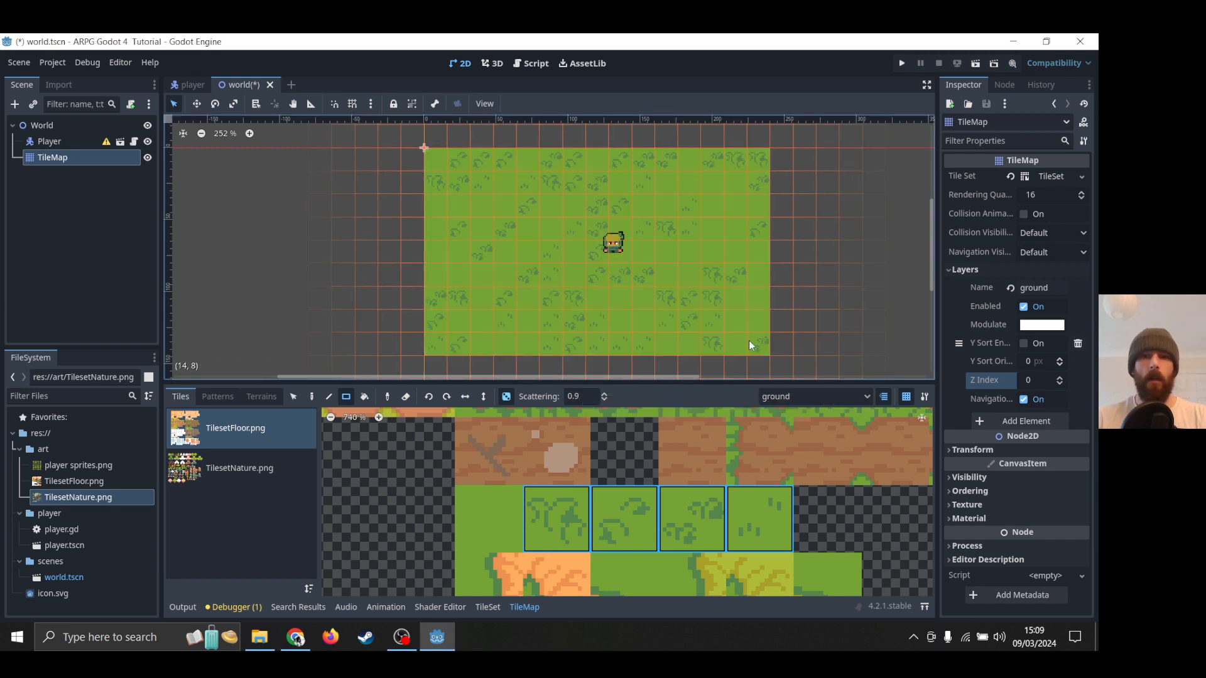
pyautogui.click(582, 396)
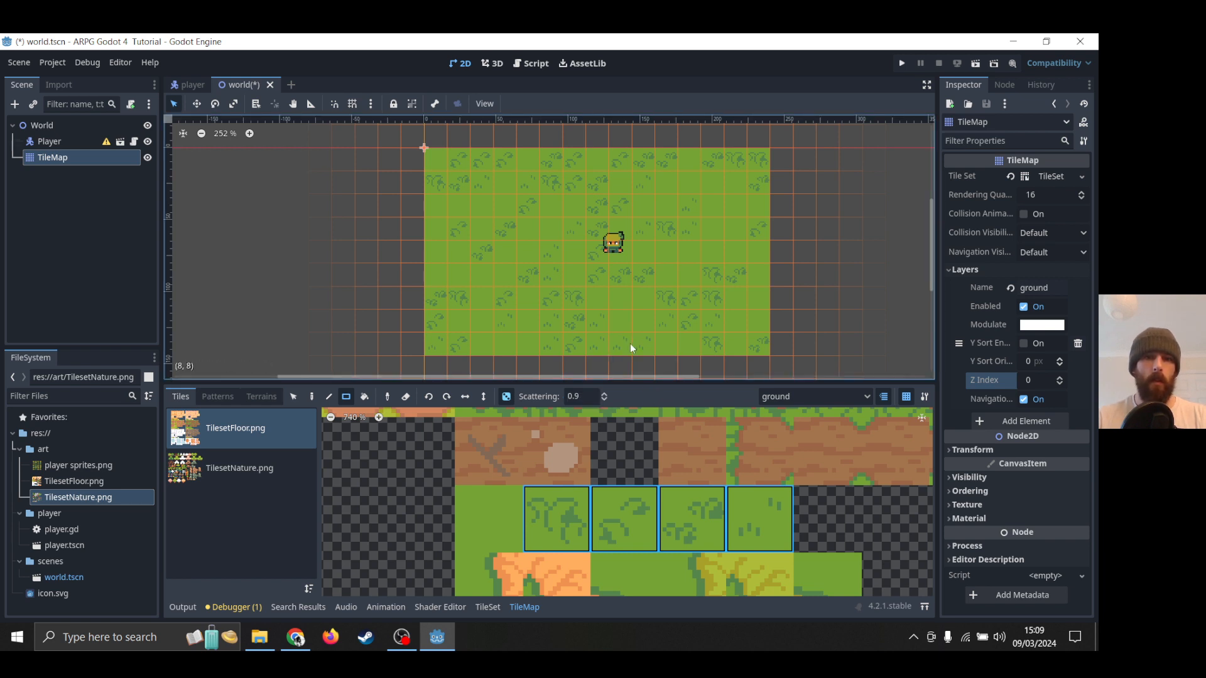
pyautogui.hotkey('ctrl', 'z')
pyautogui.hotkey('ctrl', 'z')
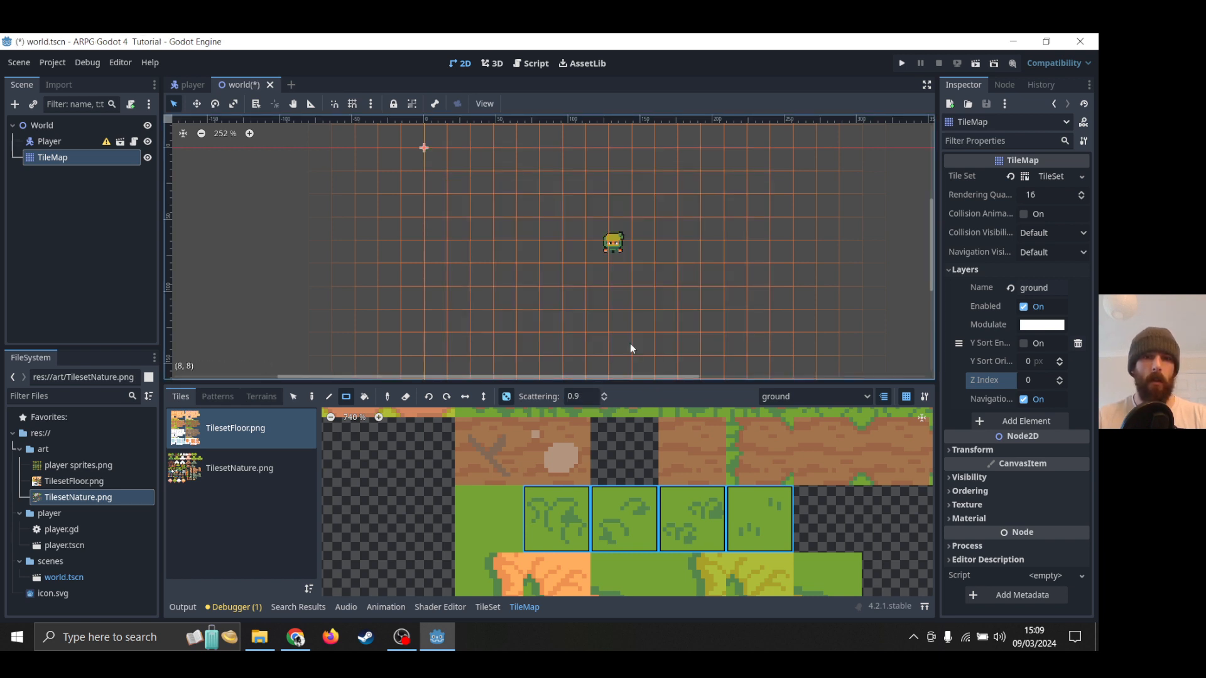
# Refill the emptied viewport frame with only the plain green grass tile, without random placement, and save.
pyautogui.click(490, 516)
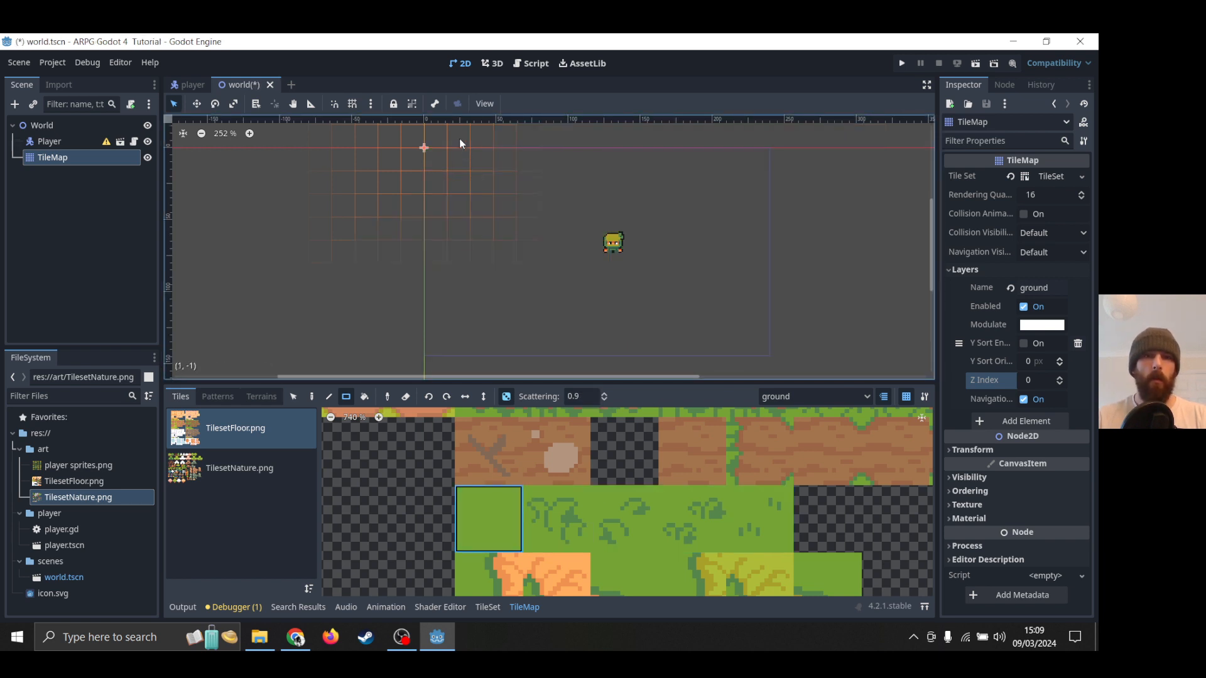
pyautogui.click(505, 398)
pyautogui.moveTo(434, 154); pyautogui.dragTo(755, 341)
pyautogui.hotkey('ctrl', 's')
# Try a random fill of the four tufted grass tiles over the plain grass at 0.1 scattering, and undo it.
pyautogui.moveTo(558, 513); pyautogui.dragTo(752, 510)
pyautogui.click(506, 397)
pyautogui.click(583, 396)
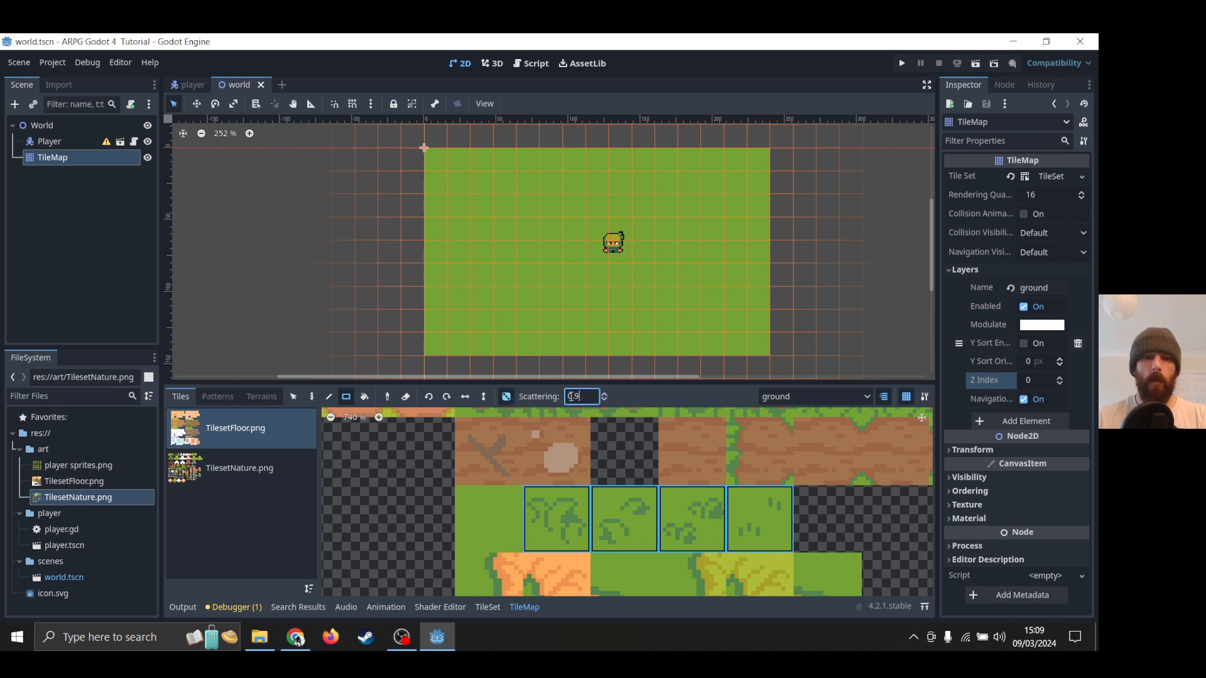
pyautogui.press('BackSpace')
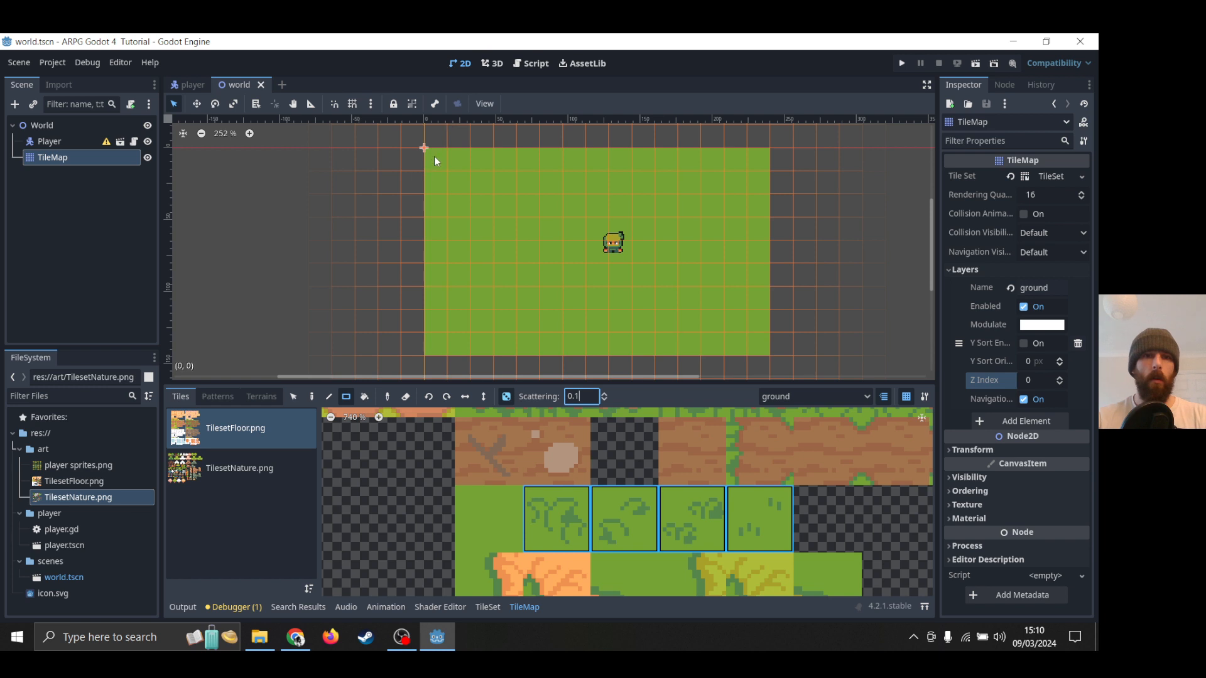
pyautogui.moveTo(435, 156)
pyautogui.mouseDown()
pyautogui.moveTo(510, 210)
pyautogui.moveTo(757, 335)
pyautogui.mouseUp()
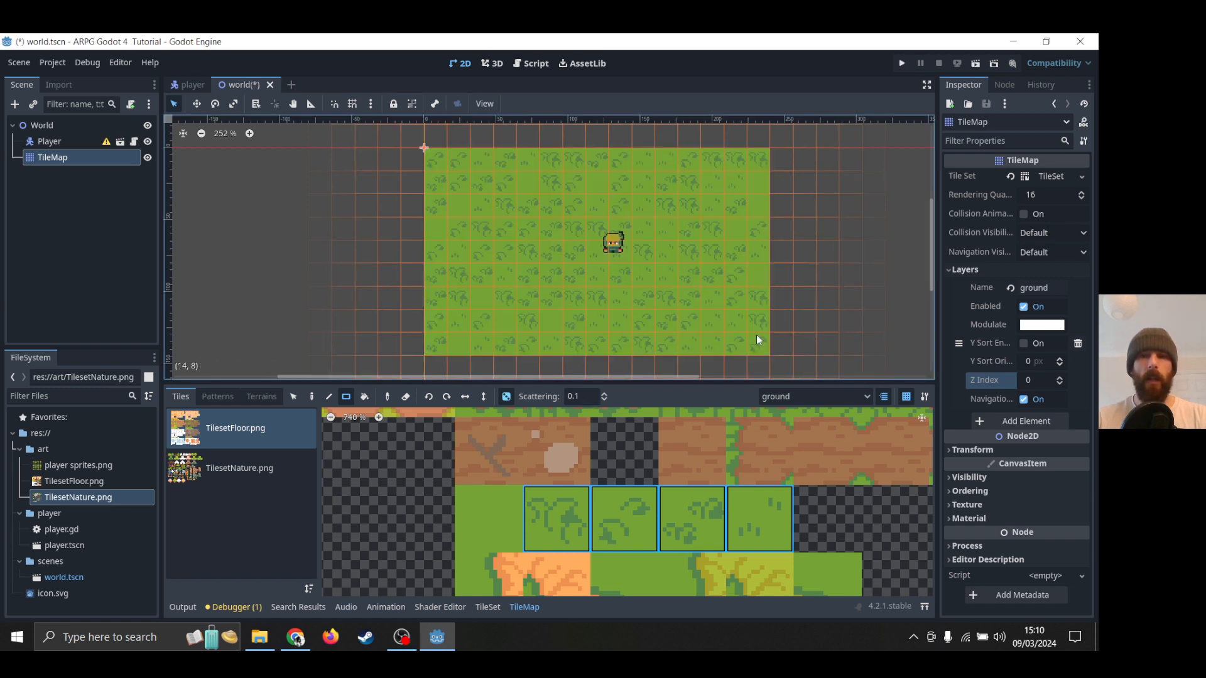
pyautogui.click(594, 395)
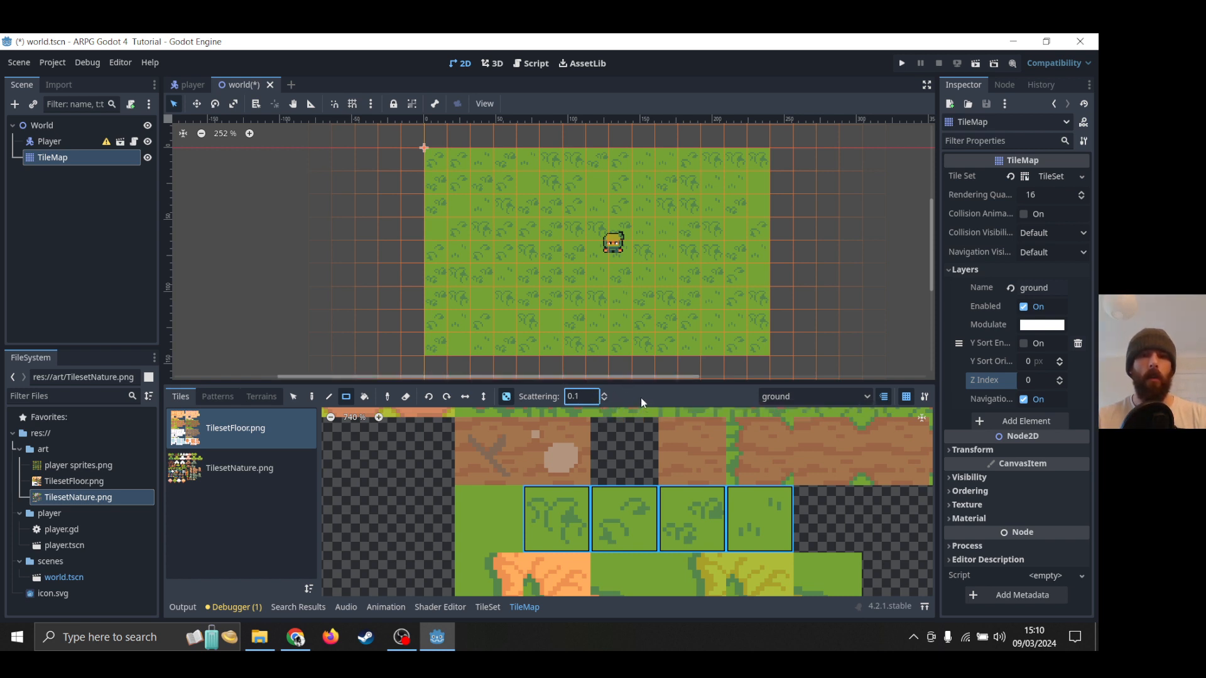
pyautogui.hotkey('ctrl', 'z')
pyautogui.hotkey('ctrl', 'z')
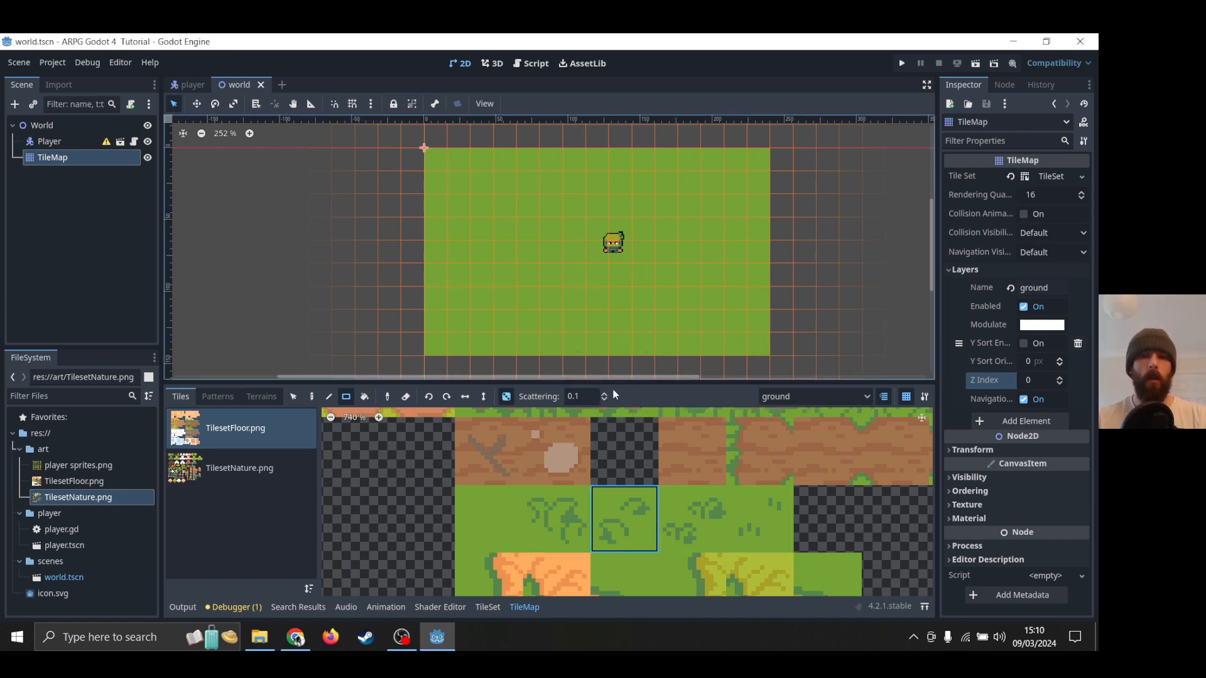
# Set scattering to 0.8 and scatter the second tufted grass tile across the whole viewport frame.
pyautogui.click(588, 395)
pyautogui.press('BackSpace')
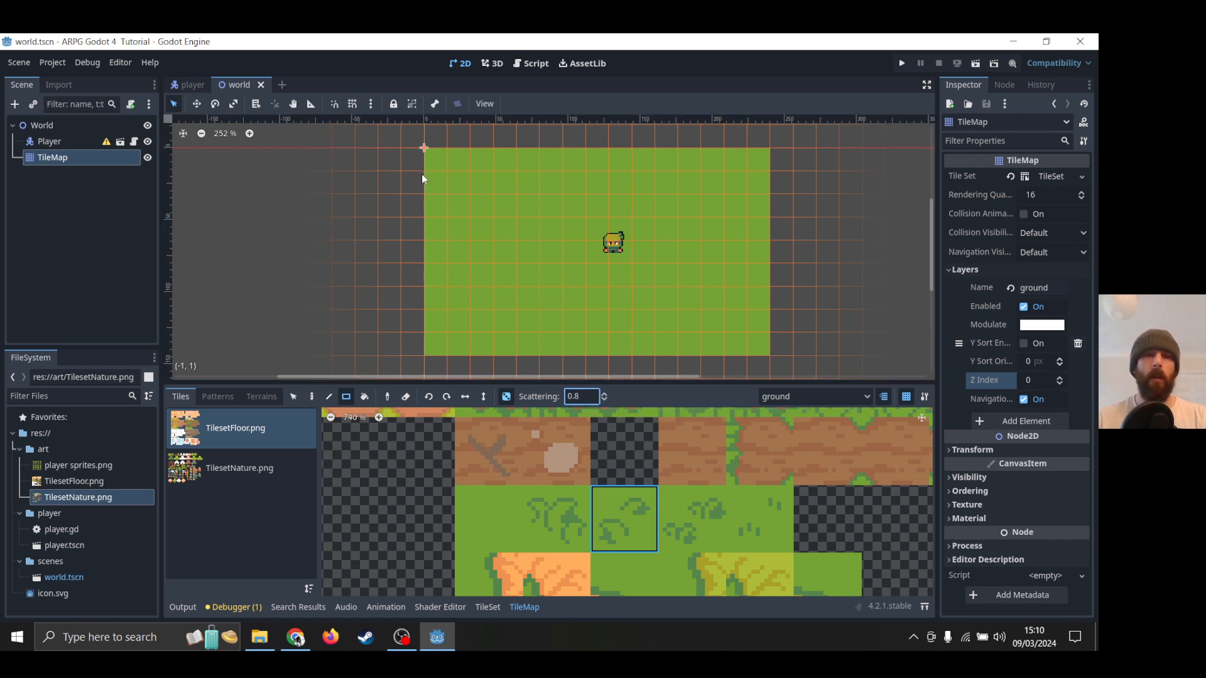
pyautogui.moveTo(433, 161)
pyautogui.mouseDown()
pyautogui.moveTo(604, 281)
pyautogui.moveTo(704, 306)
pyautogui.moveTo(736, 343)
pyautogui.moveTo(760, 345)
pyautogui.mouseUp()
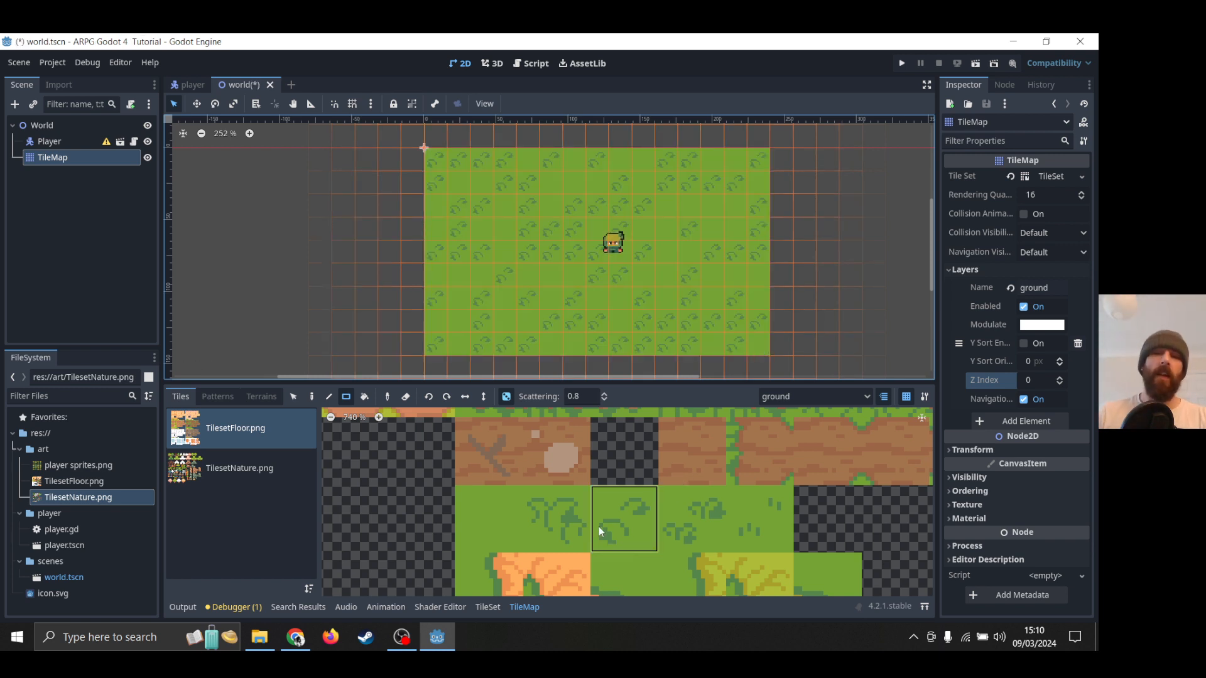
# Scatter all four tufted grass tiles across the viewport frame at 0.8 scattering and save the scene.
pyautogui.click(635, 531)
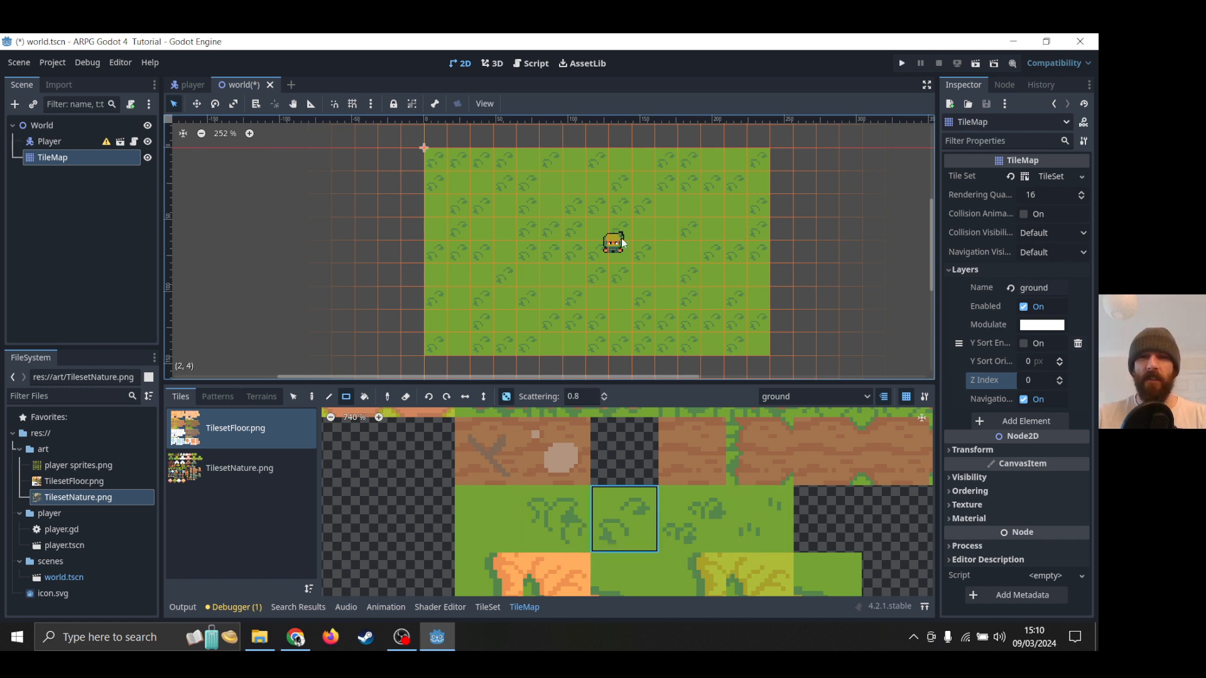
pyautogui.moveTo(553, 535); pyautogui.dragTo(761, 529)
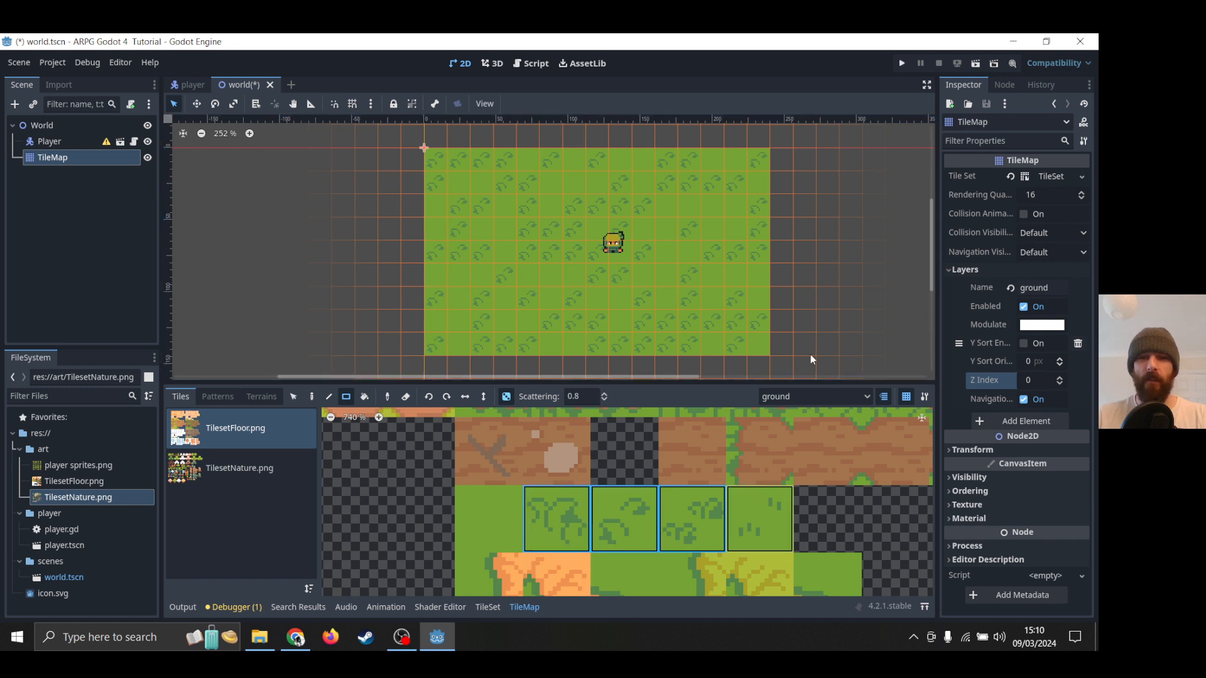
pyautogui.moveTo(446, 169); pyautogui.dragTo(760, 344)
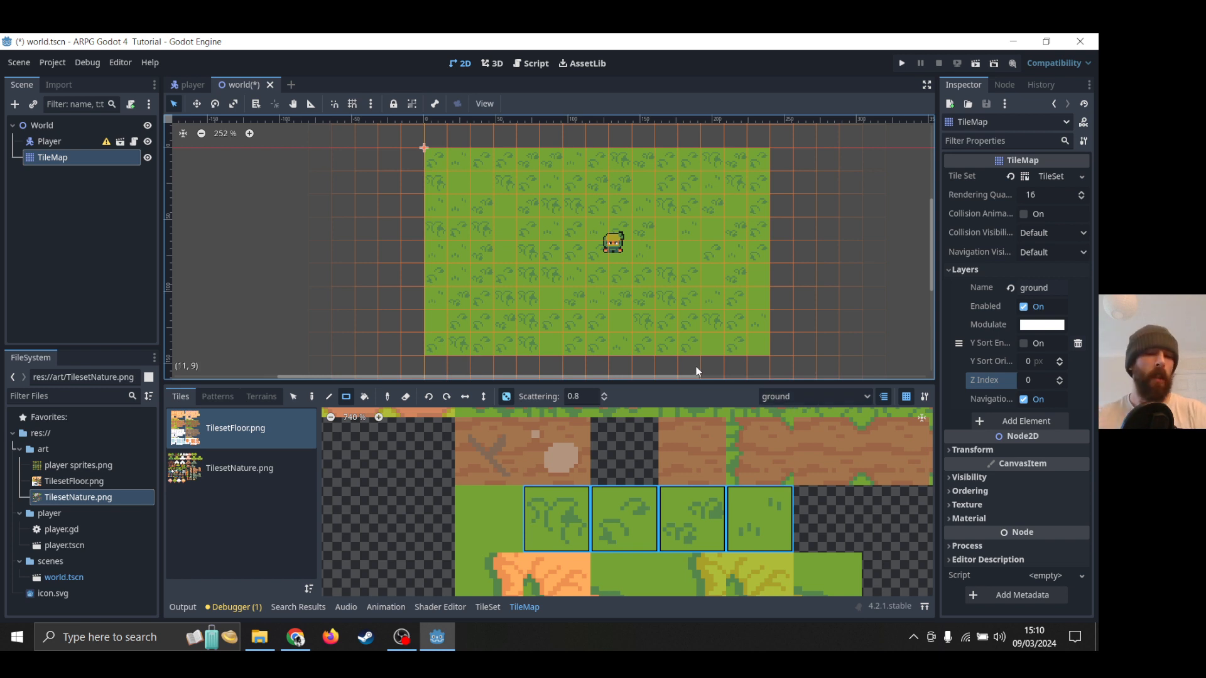
pyautogui.hotkey('ctrl', 's')
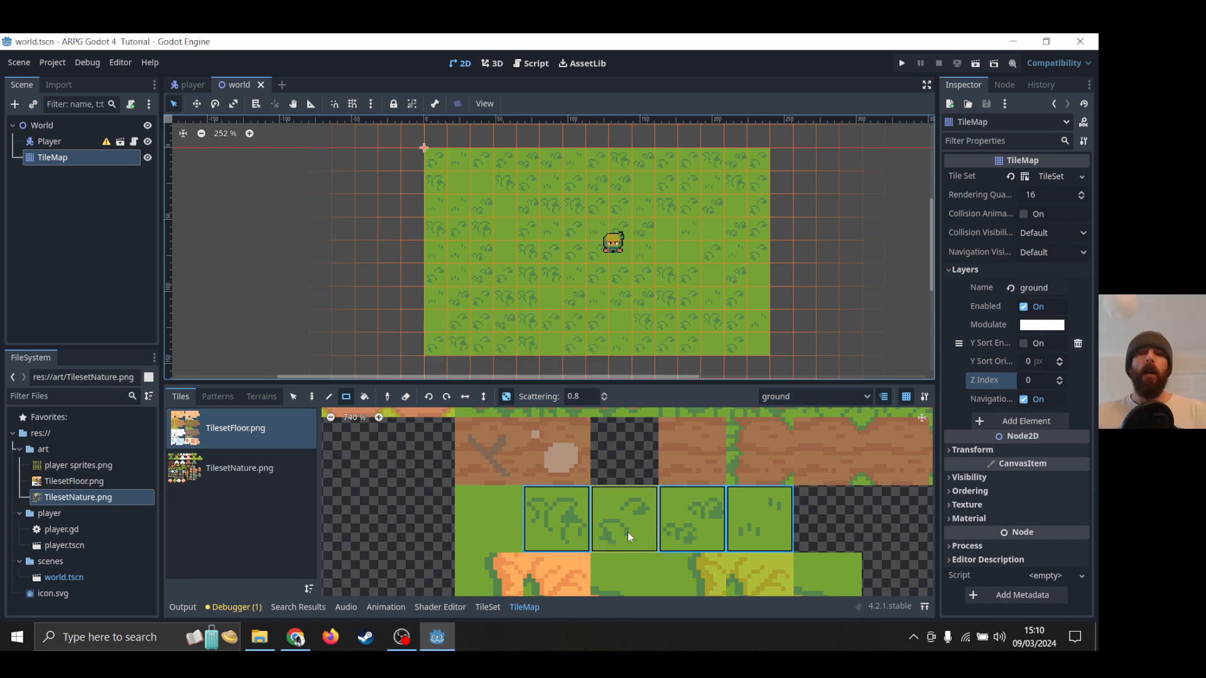
pyautogui.scroll(-2, 632, 511)
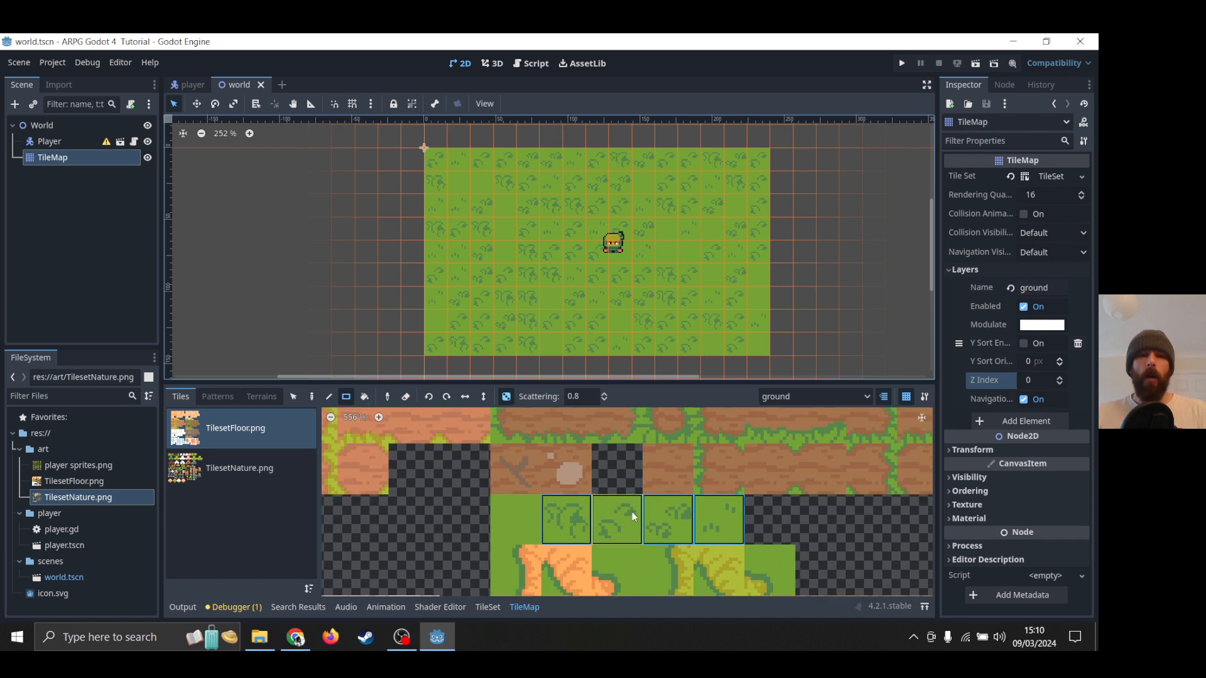
pyautogui.scroll(1, 631, 472)
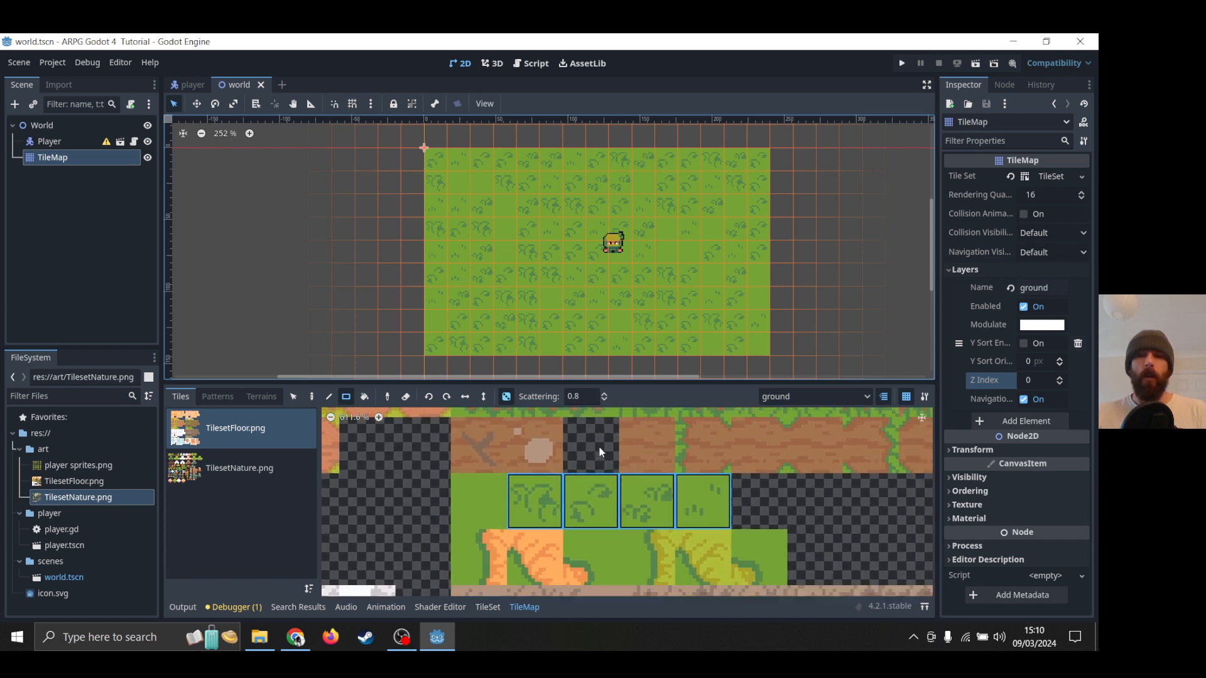
pyautogui.moveTo(599, 453); pyautogui.dragTo(594, 432, button='middle')
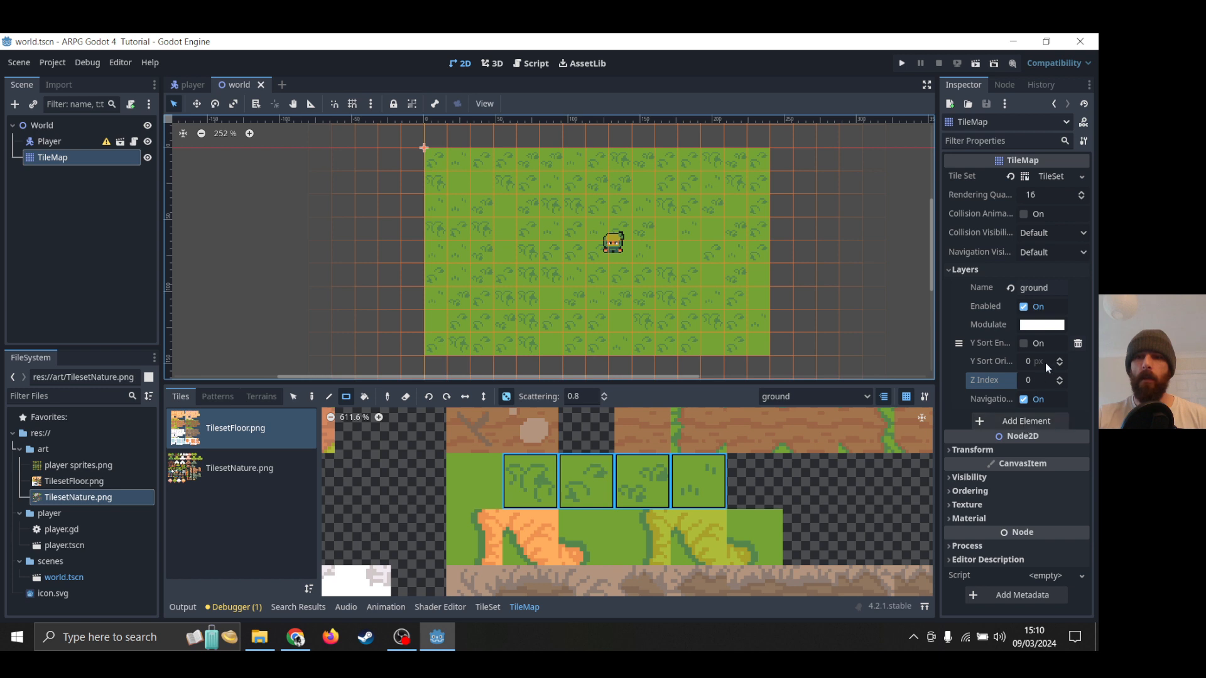
# Add a second layer to the TileMap with Z index 1 and name it foliage.
pyautogui.click(1025, 427)
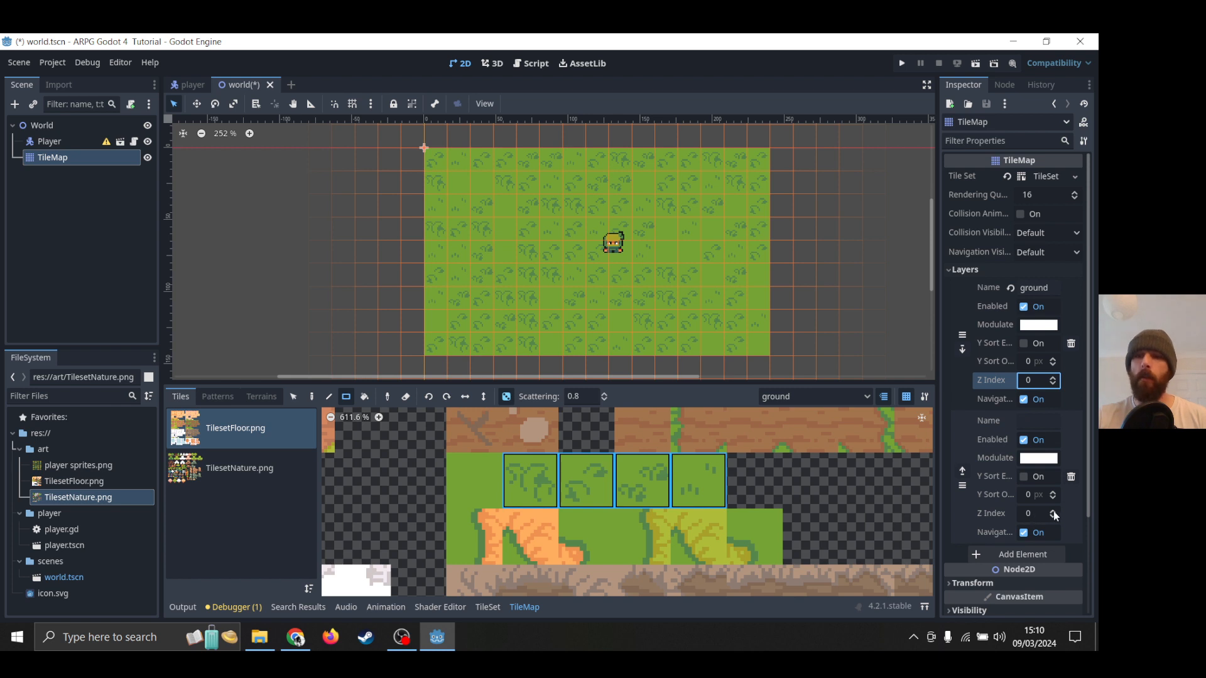
pyautogui.click(1053, 511)
pyautogui.click(1033, 420)
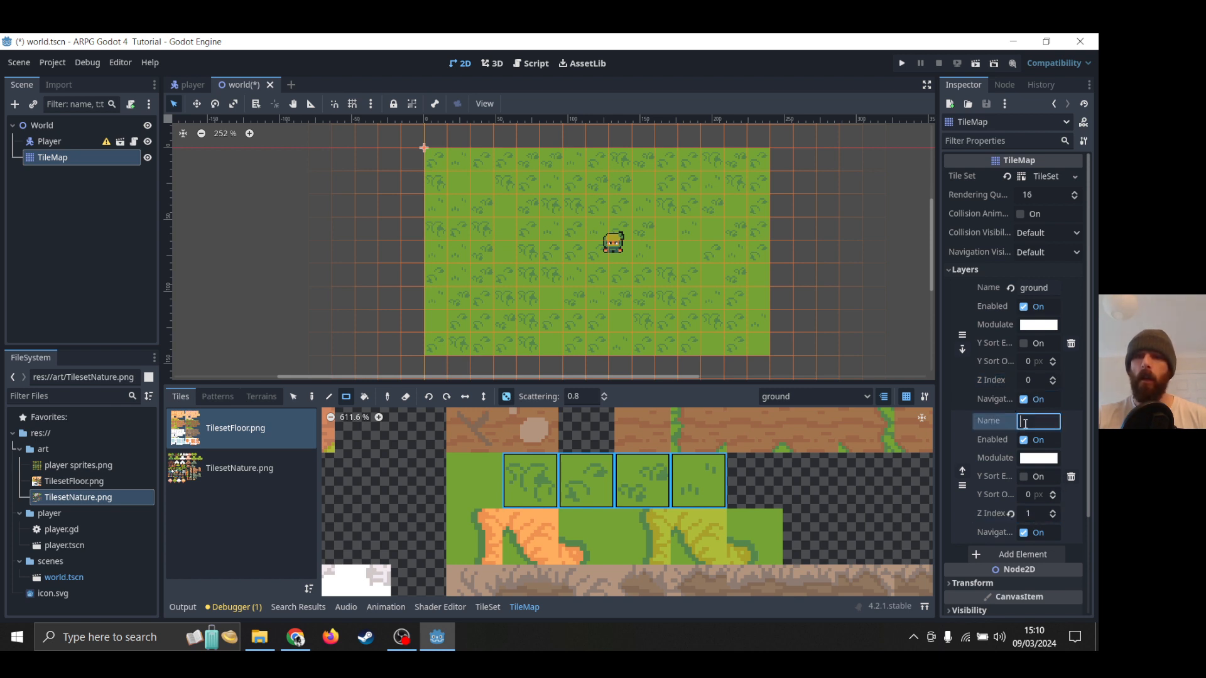
pyautogui.write('foliag')
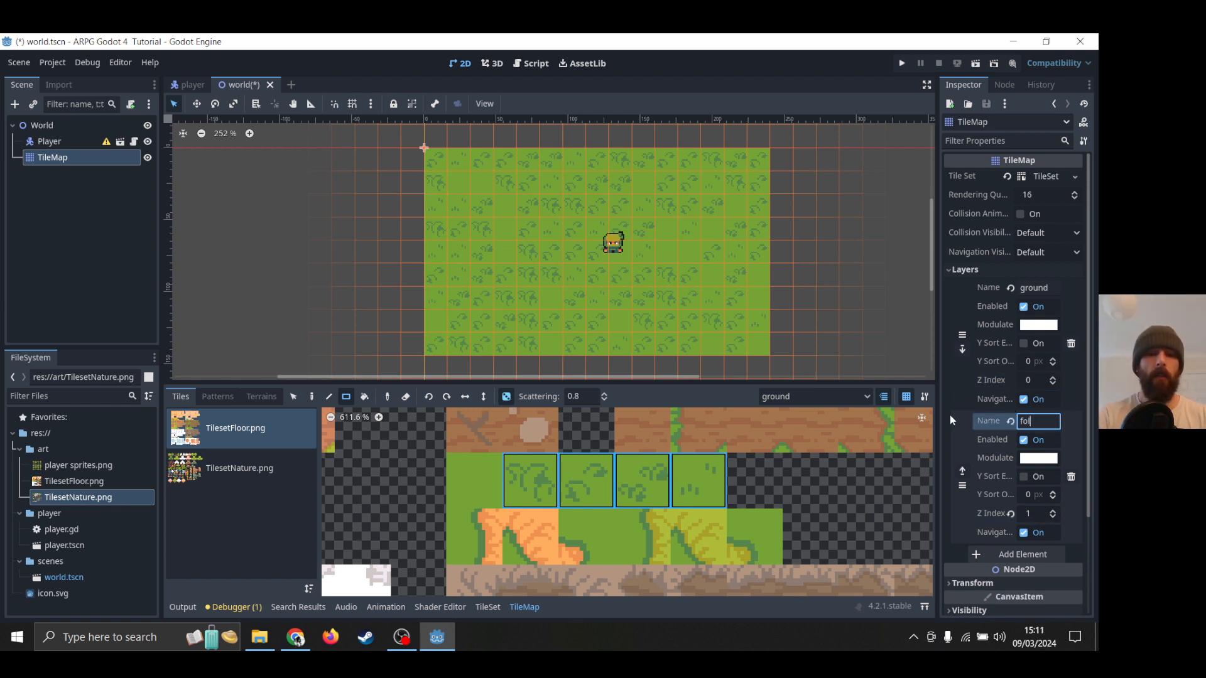
pyautogui.press('BackSpace')
pyautogui.press('BackSpace')
pyautogui.press('BackSpace')
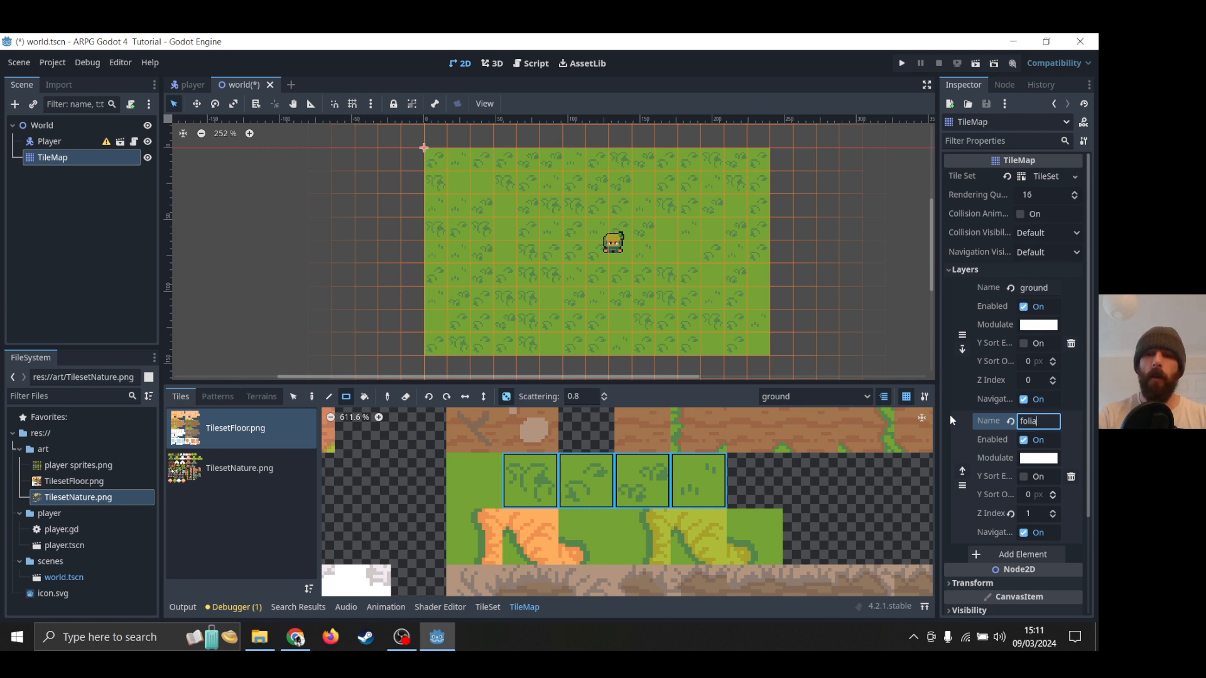
pyautogui.write('ilage')
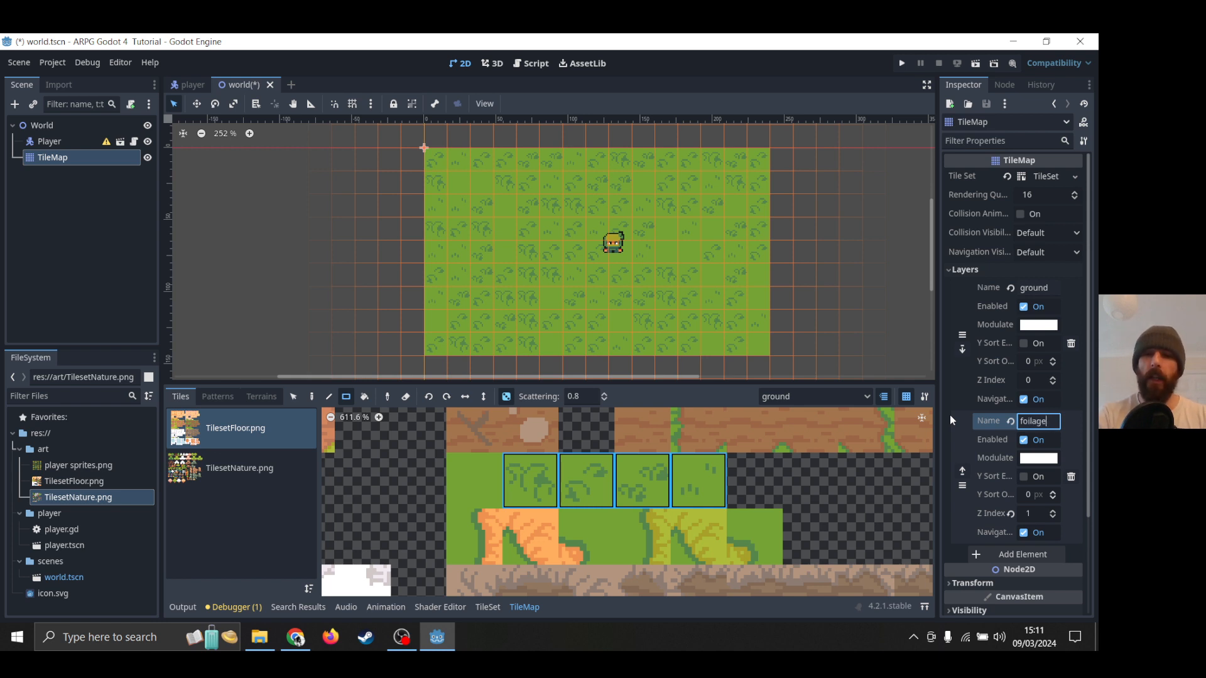
pyautogui.press('BackSpace')
pyautogui.press('BackSpace')
pyautogui.press('BackSpace')
pyautogui.press('BackSpace')
pyautogui.press('BackSpace')
pyautogui.write('liage')
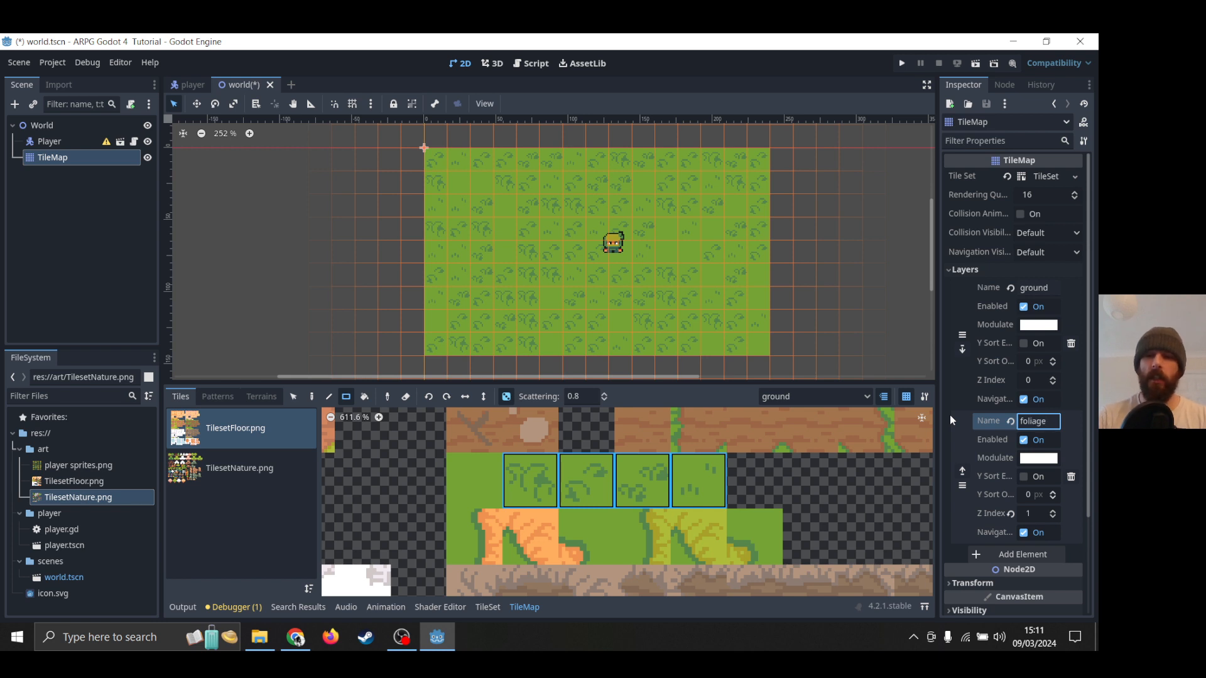
pyautogui.press('Return')
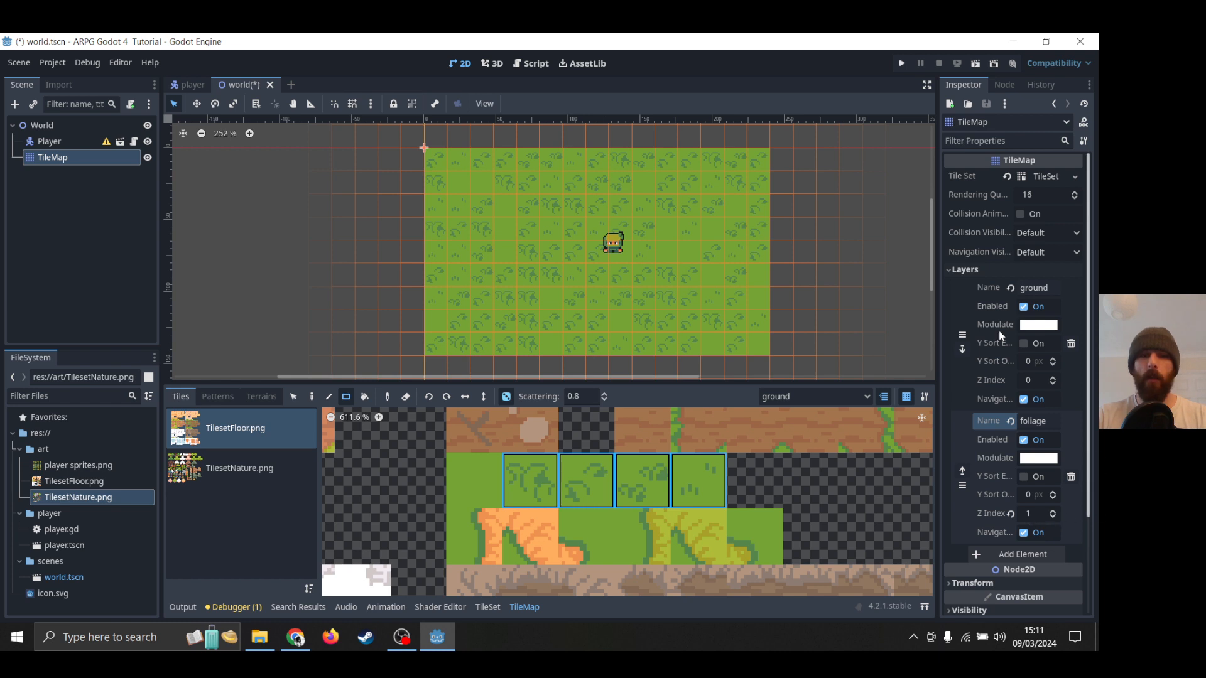
# Choose the second yellow flower tile, with the orange centre, from the TilesetNature.png atlas.
pyautogui.click(85, 482)
pyautogui.click(79, 497)
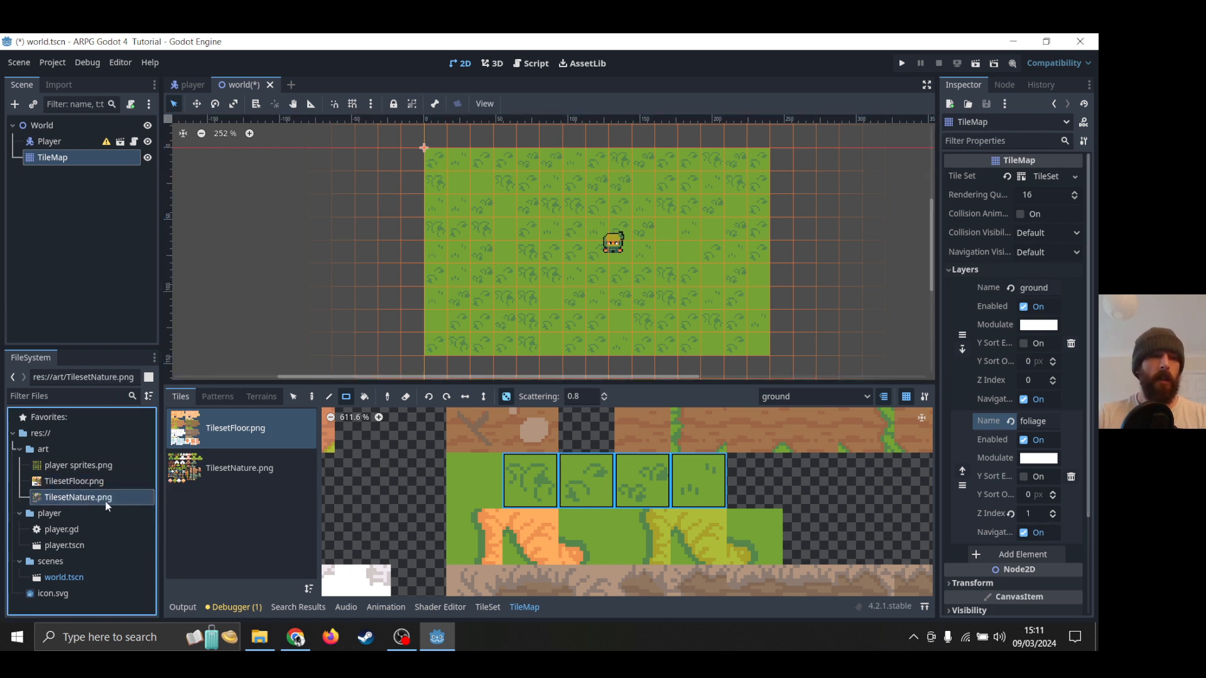
pyautogui.scroll(-4, 417, 506)
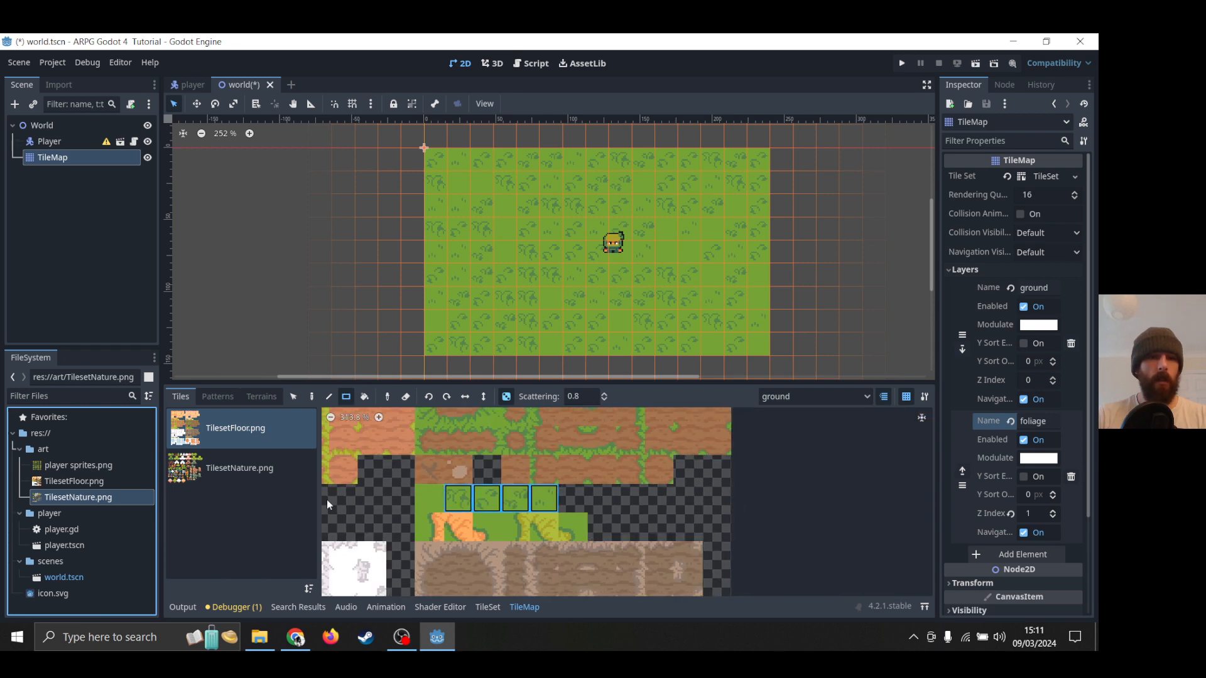
pyautogui.click(239, 470)
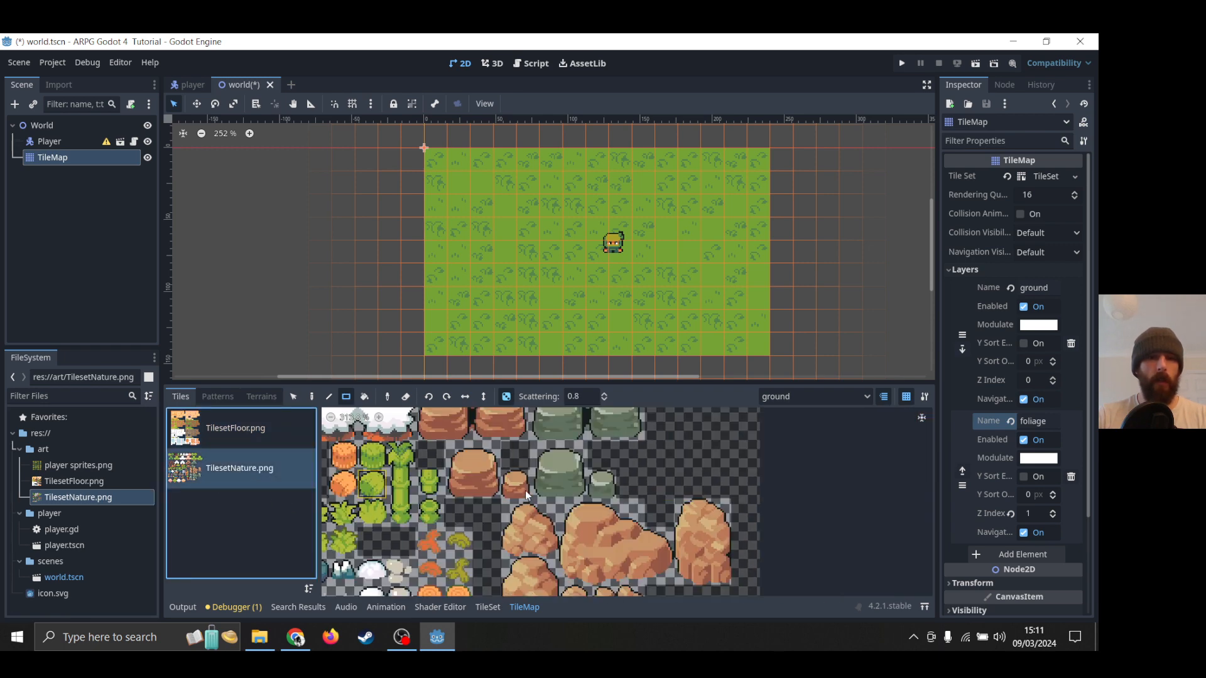
pyautogui.scroll(-2, 651, 497)
pyautogui.moveTo(650, 492); pyautogui.dragTo(661, 434, button='middle')
pyautogui.click(451, 433)
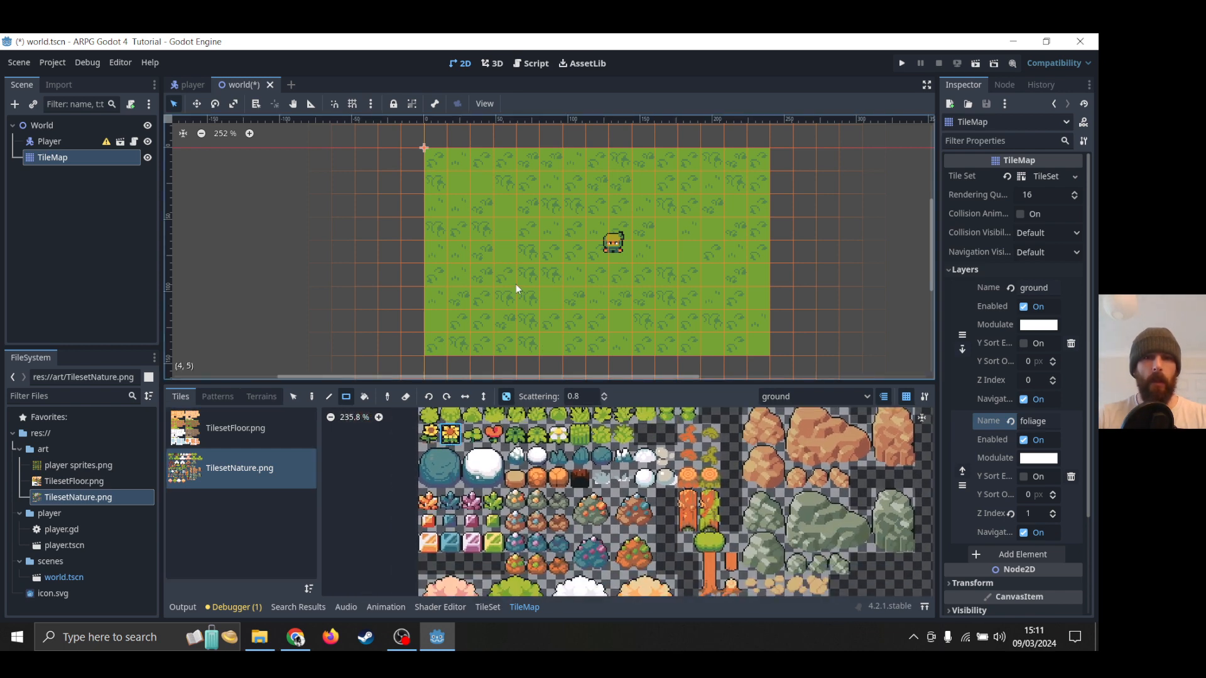
# Paint eight single flower tiles scattered over the grass on the ground layer, including one beside the player.
pyautogui.click(311, 400)
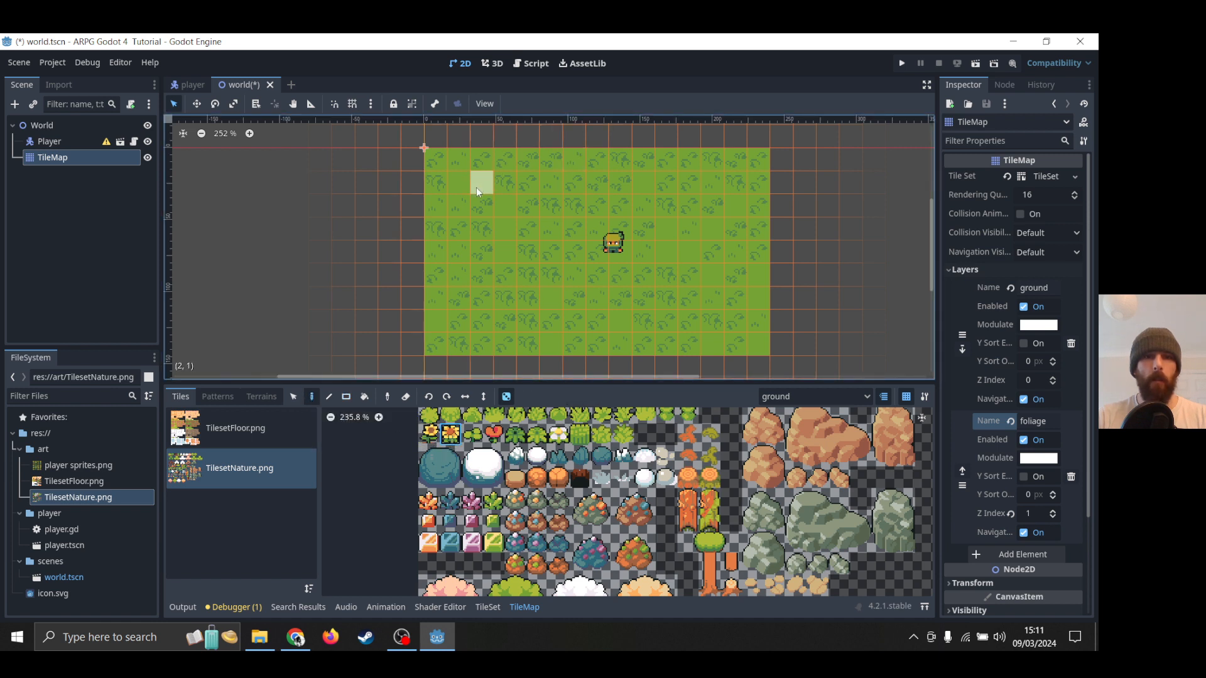
pyautogui.click(476, 208)
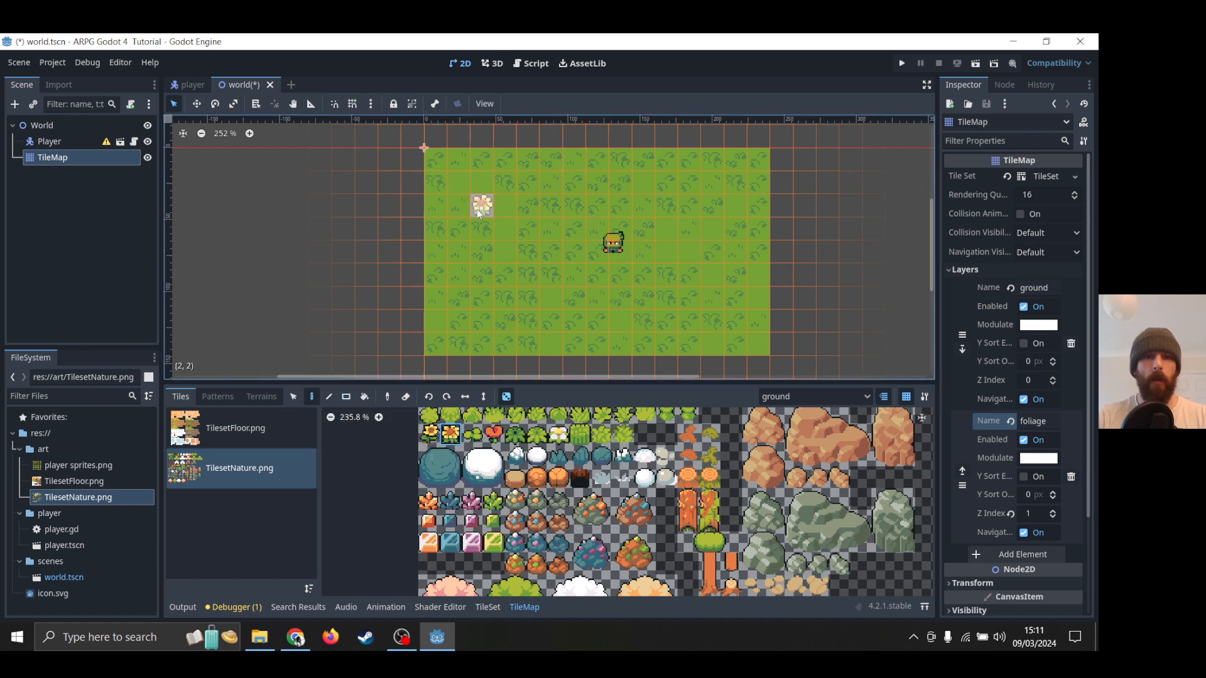
pyautogui.click(733, 205)
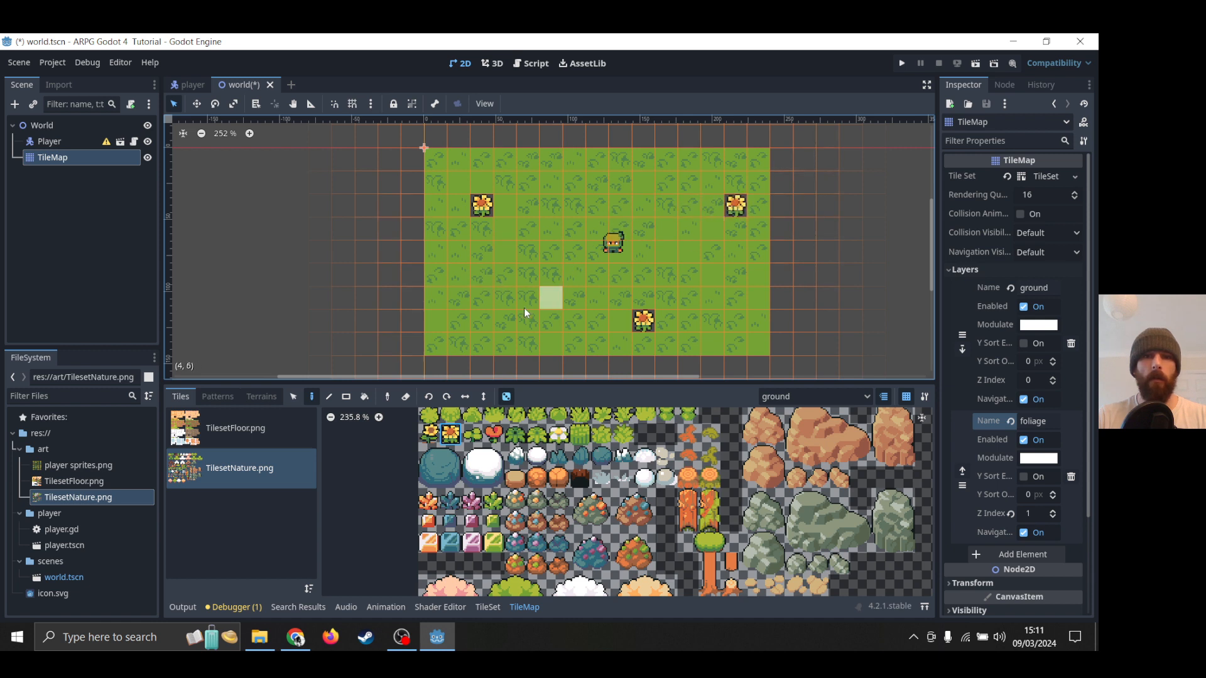
pyautogui.click(528, 298)
pyautogui.click(575, 207)
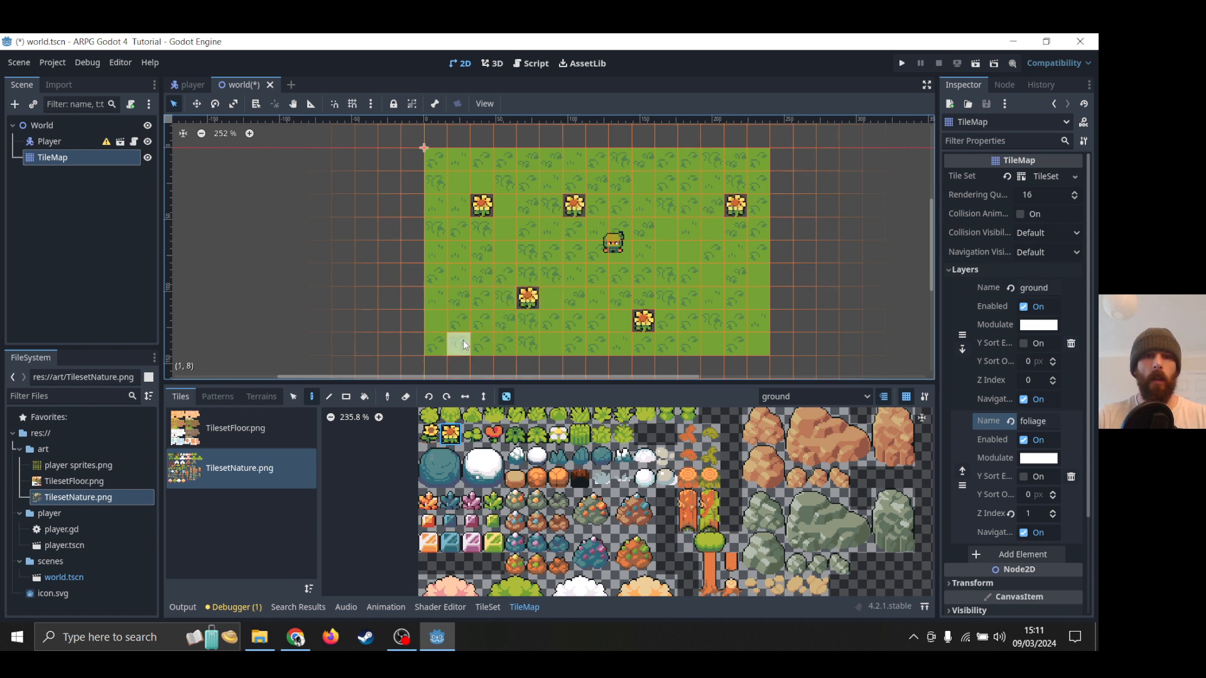
pyautogui.click(689, 164)
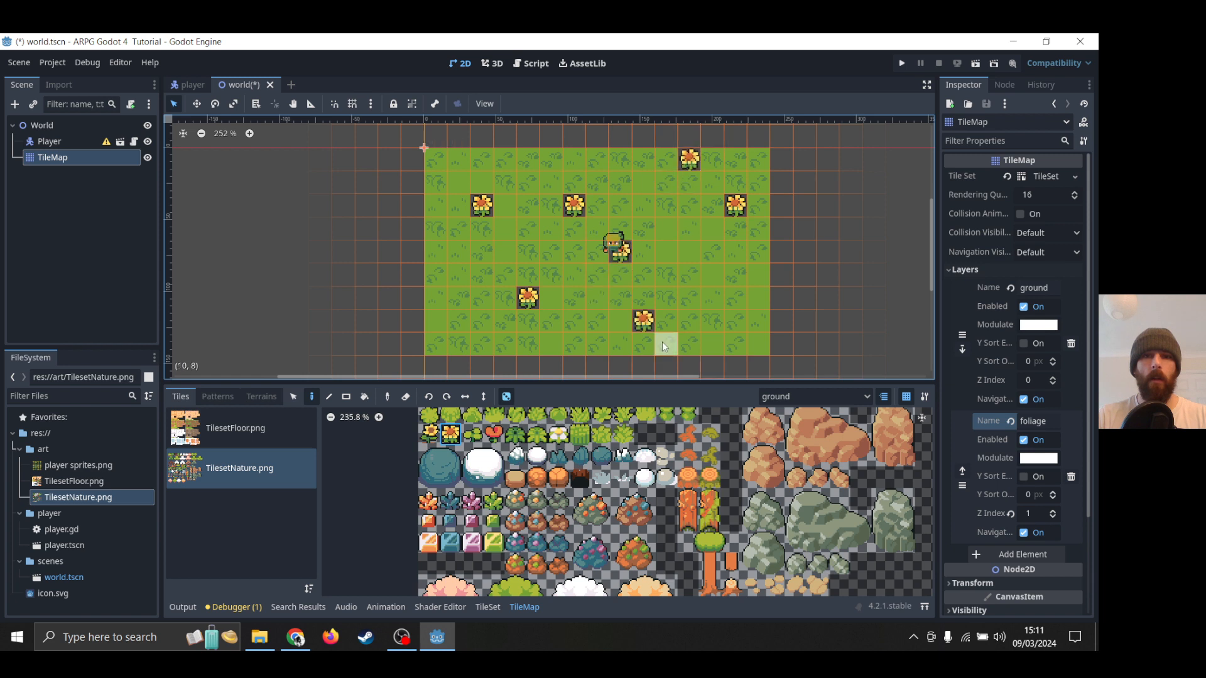
pyautogui.click(625, 250)
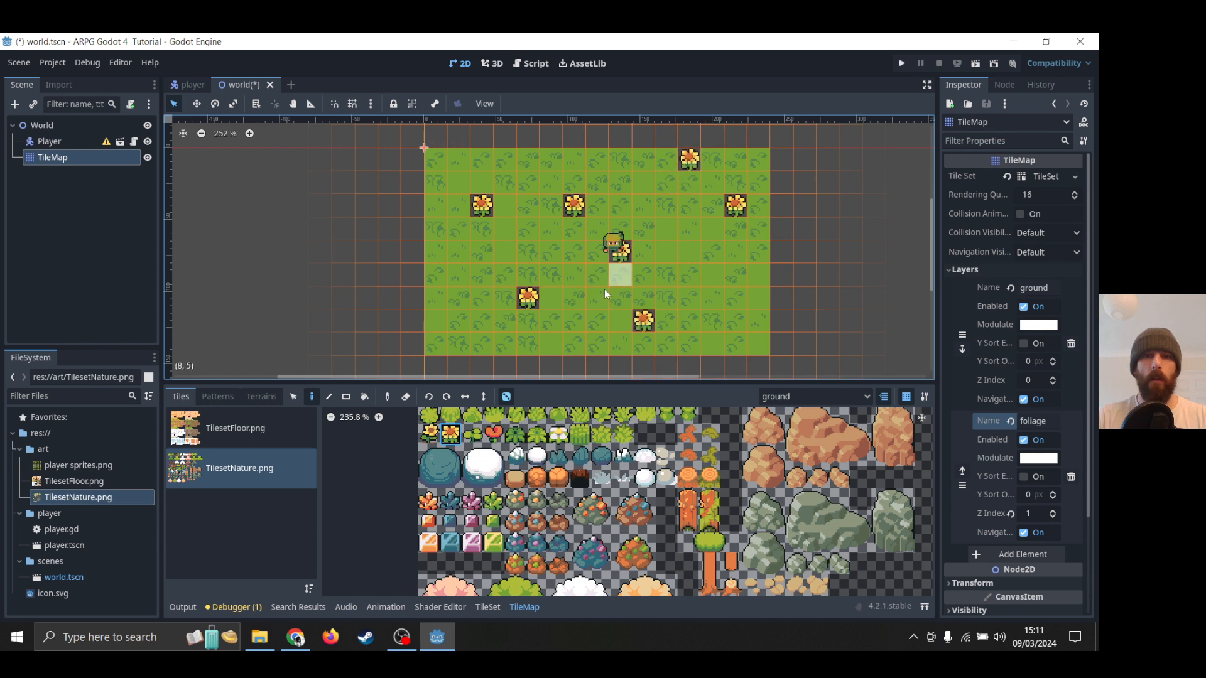
pyautogui.click(465, 321)
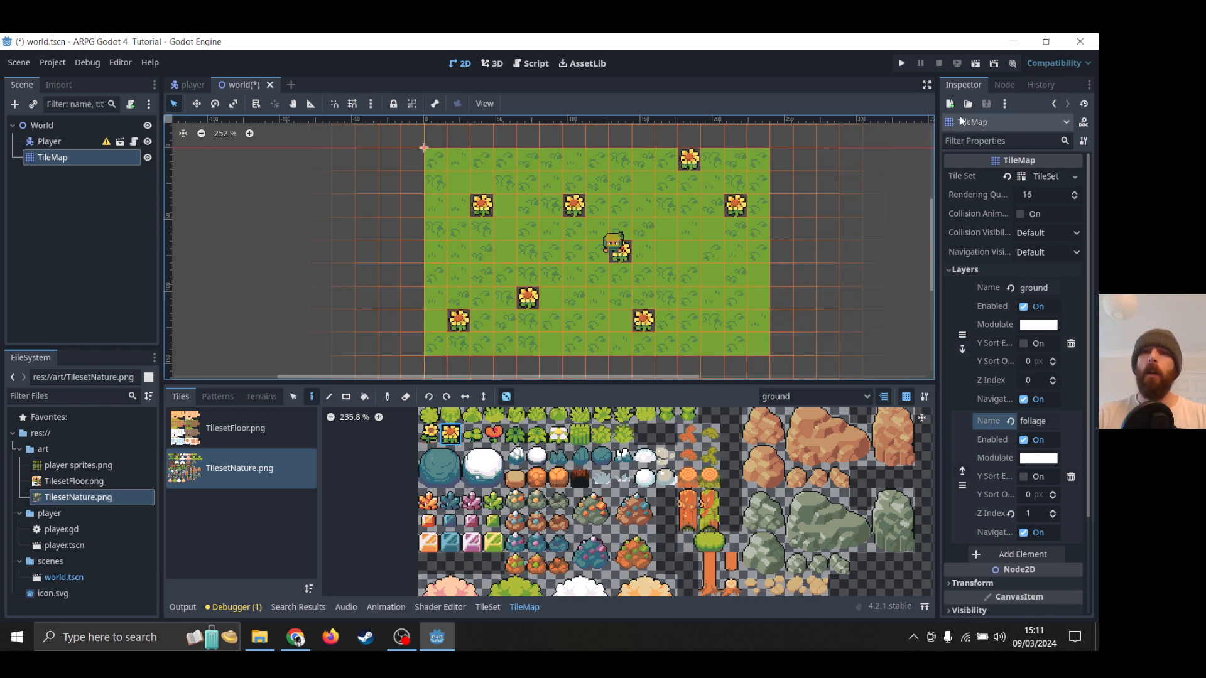
# Run the current scene, walk the player around the flowers to check how they look, and close the game.
pyautogui.click(976, 68)
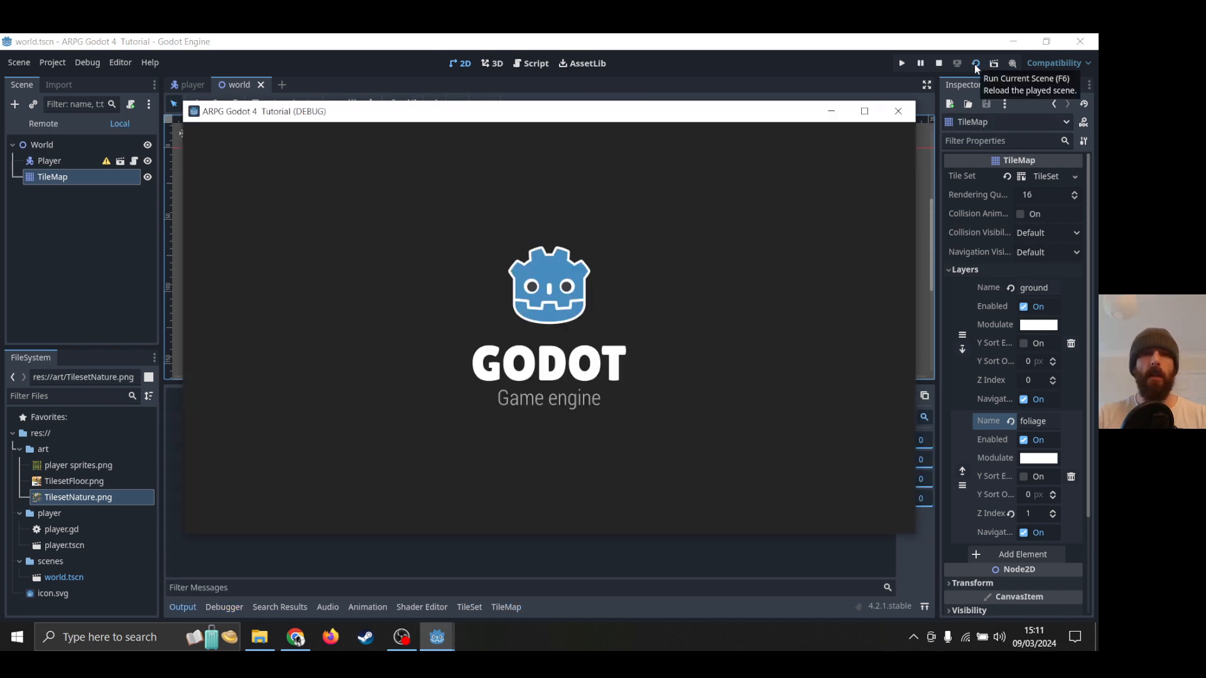
pyautogui.press('Down')
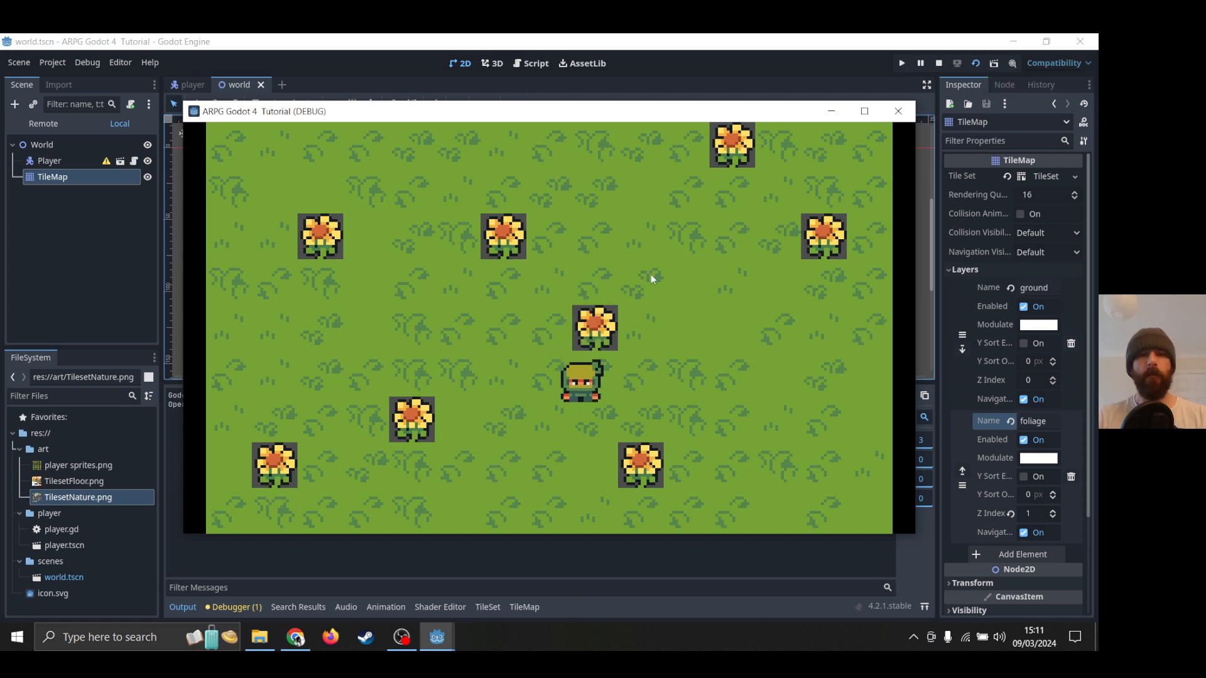
pyautogui.press('Up')
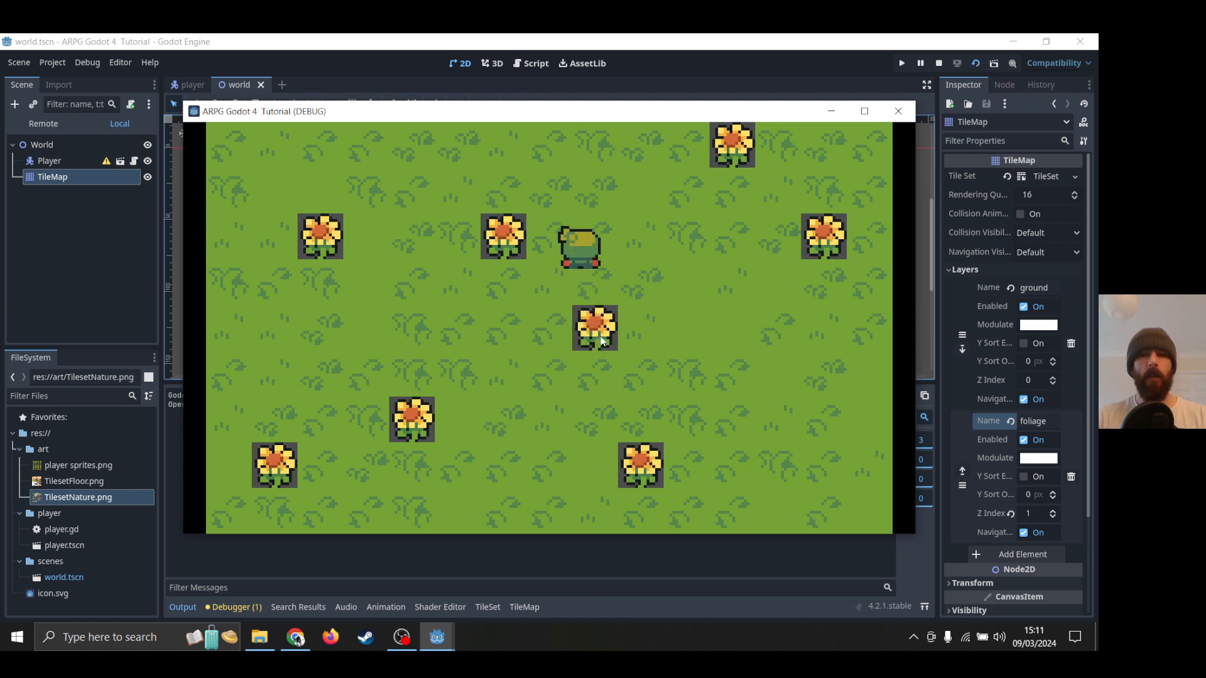
pyautogui.press('Down')
pyautogui.press('Left')
pyautogui.press('Up')
pyautogui.press('Right')
pyautogui.press('Right')
pyautogui.press('Down')
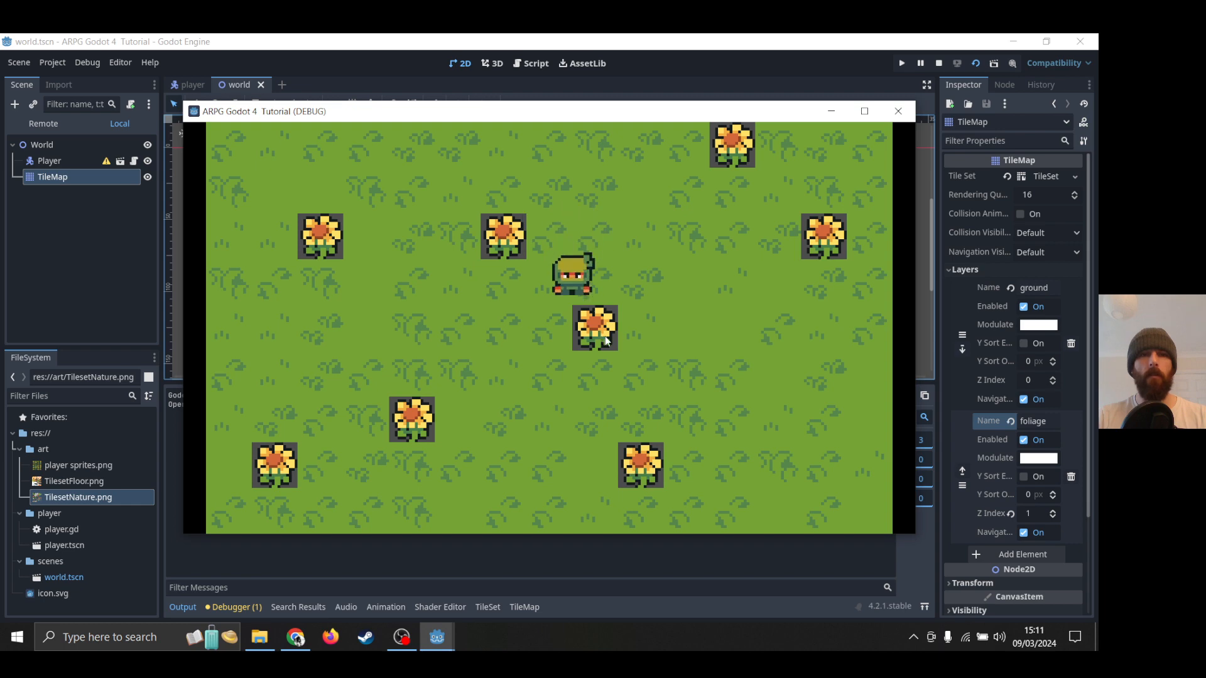
pyautogui.press('Right')
pyautogui.click(896, 113)
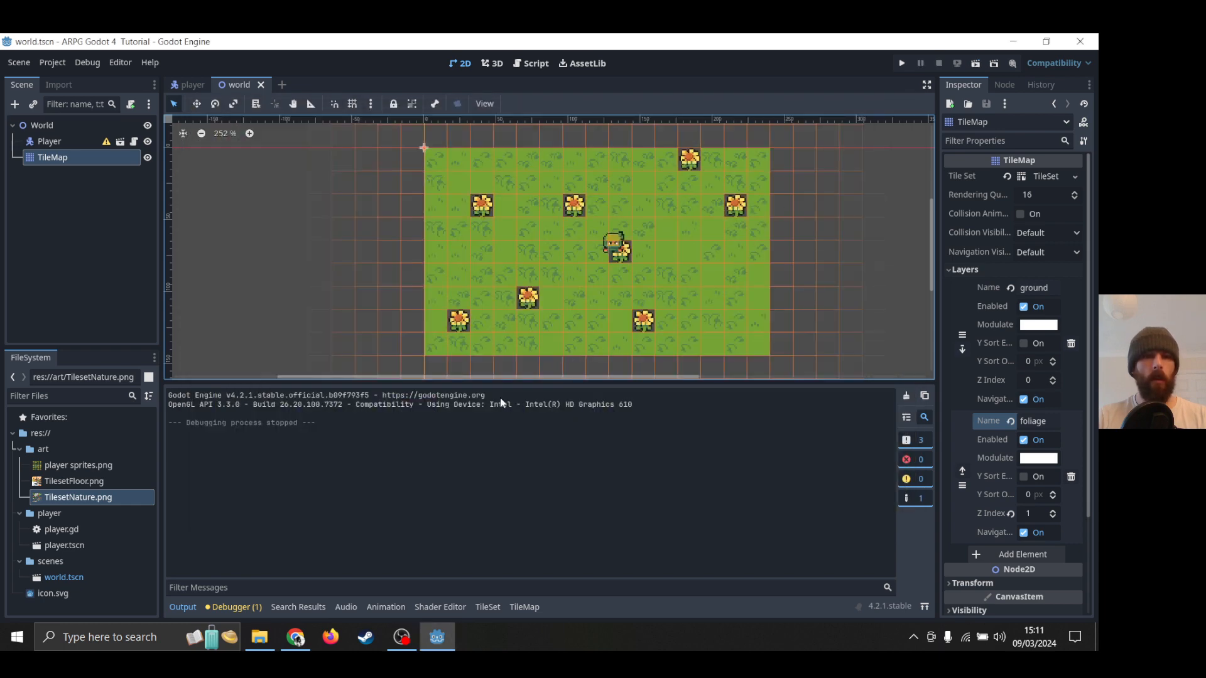
# Examine the flower tiles of TilesetNature.png in the TileSet editor and compare them with the TileMap editor's tile palette.
pyautogui.click(52, 483)
pyautogui.click(60, 497)
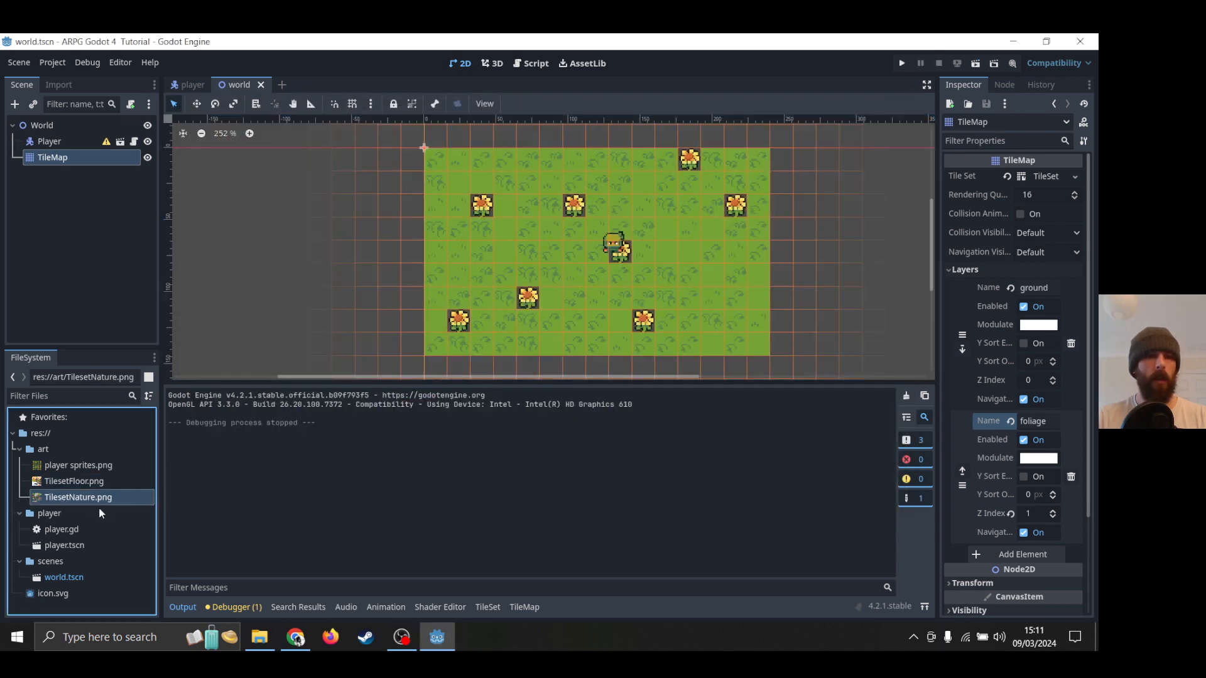
pyautogui.click(490, 610)
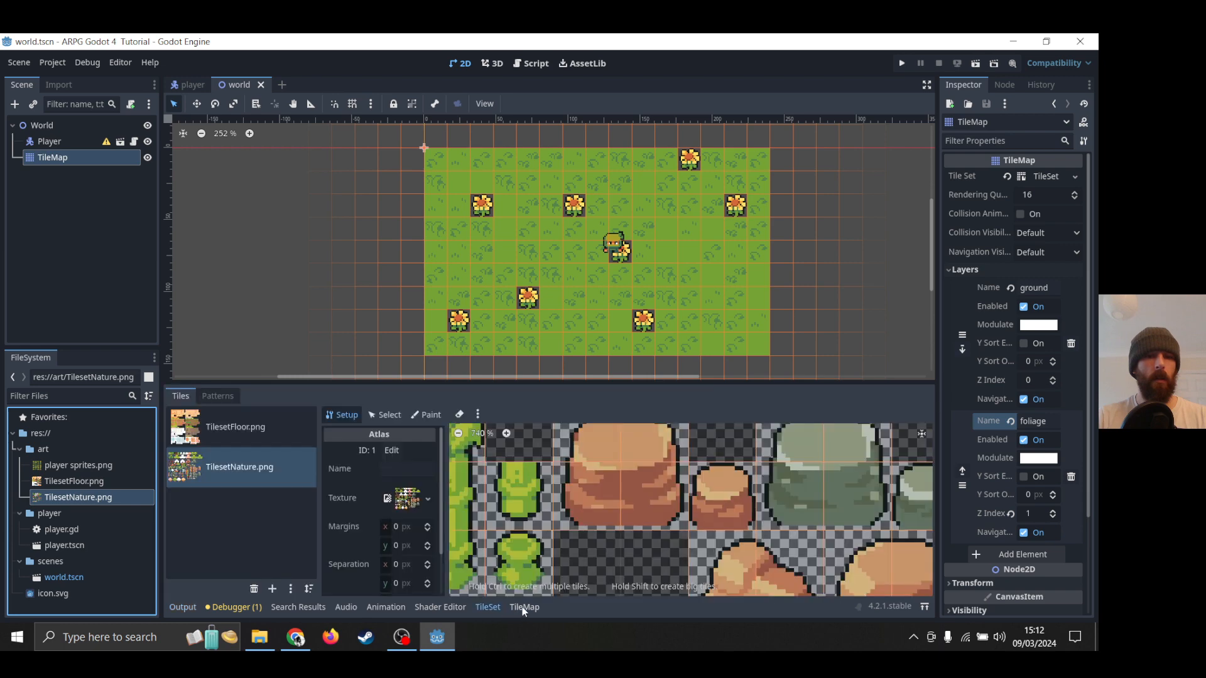
pyautogui.scroll(3, 602, 530)
pyautogui.scroll(-5, 601, 530)
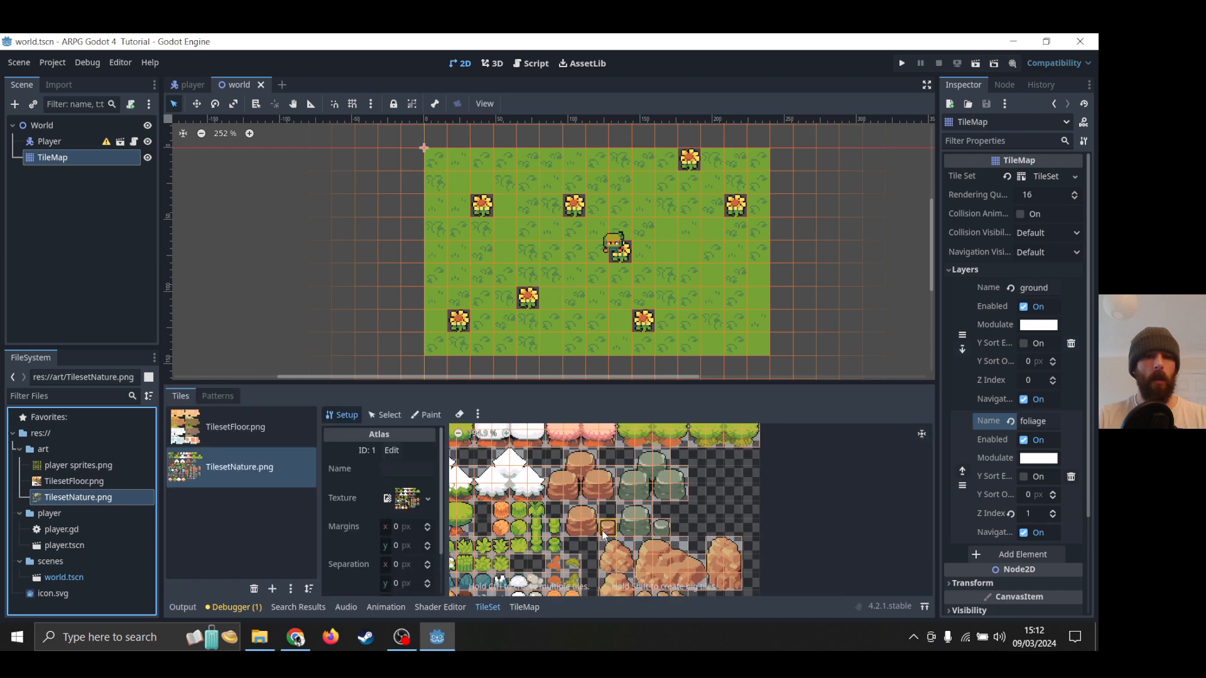
pyautogui.scroll(1, 637, 525)
pyautogui.scroll(-3, 637, 525)
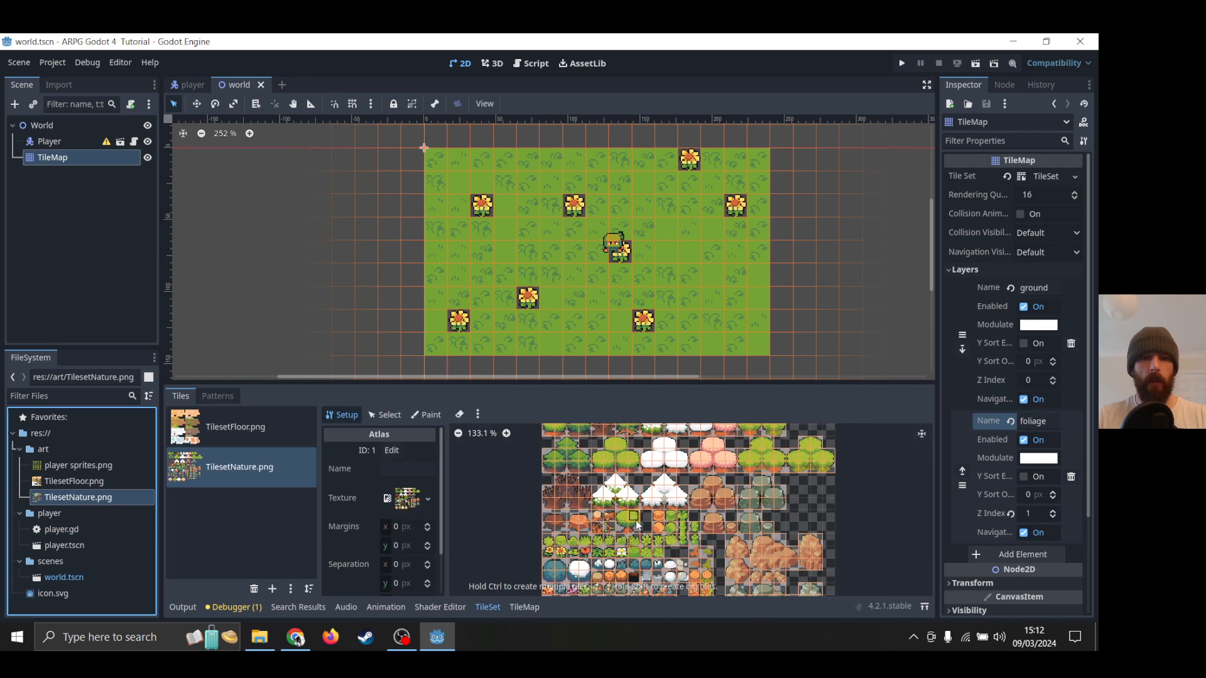
pyautogui.moveTo(636, 539); pyautogui.dragTo(614, 435, button='middle')
pyautogui.scroll(4, 548, 501)
pyautogui.scroll(4, 548, 502)
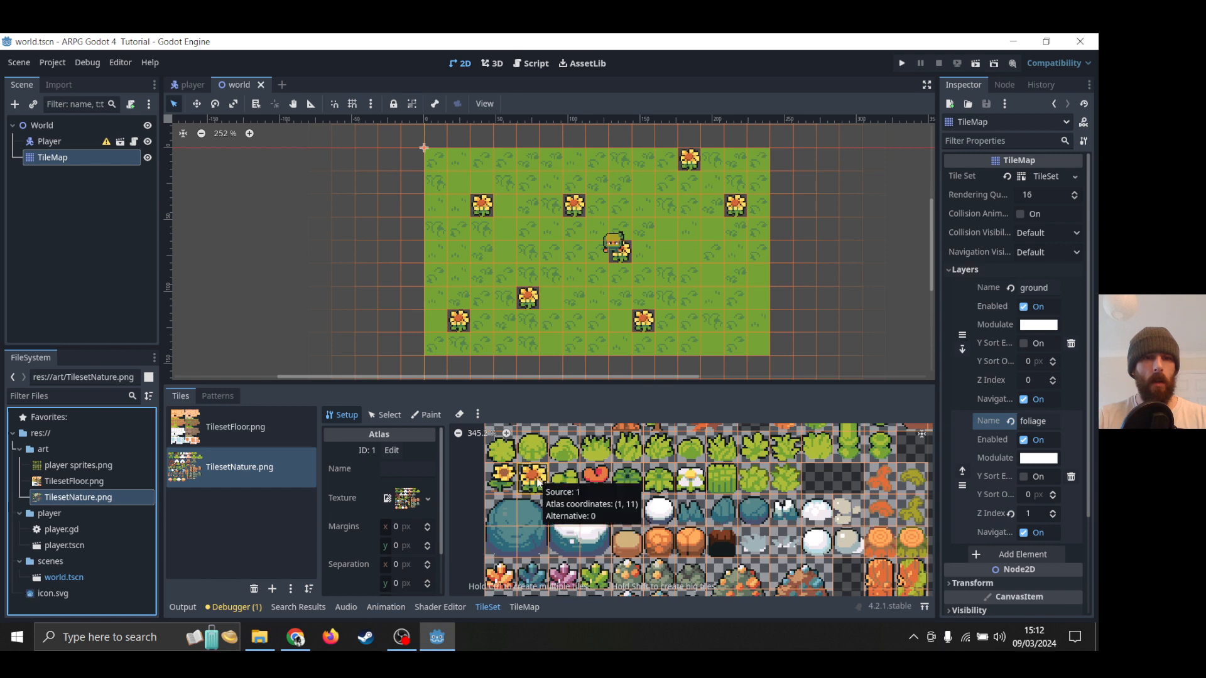
pyautogui.click(524, 606)
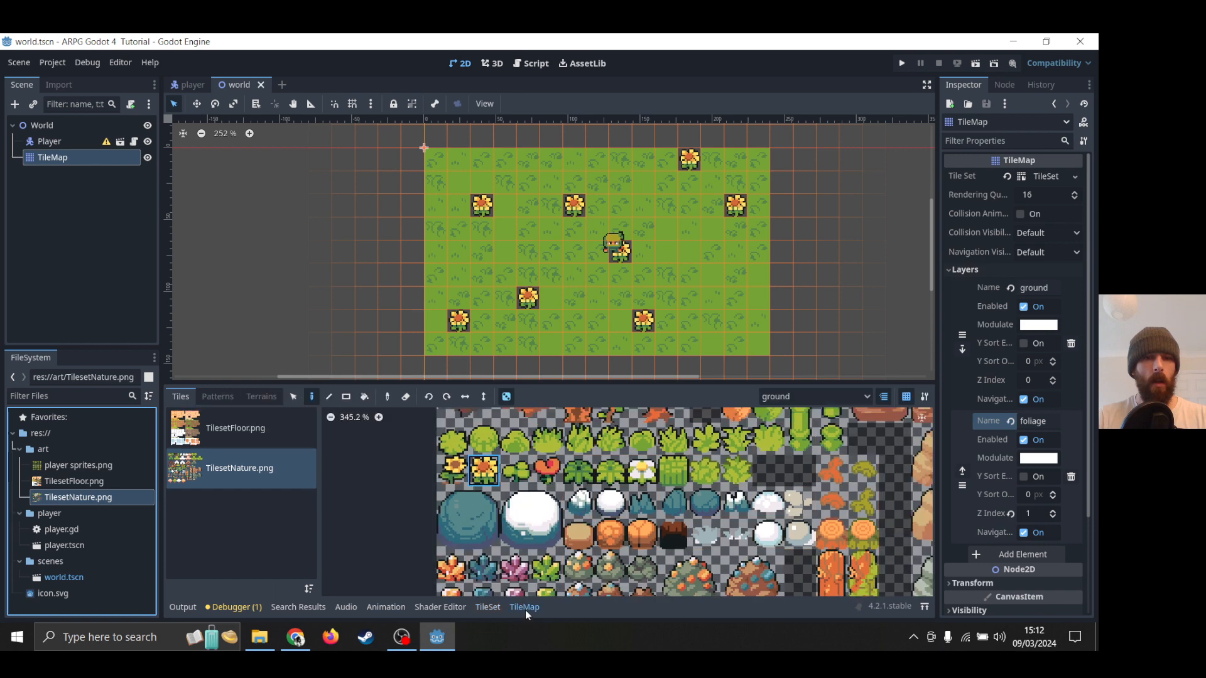
pyautogui.click(485, 607)
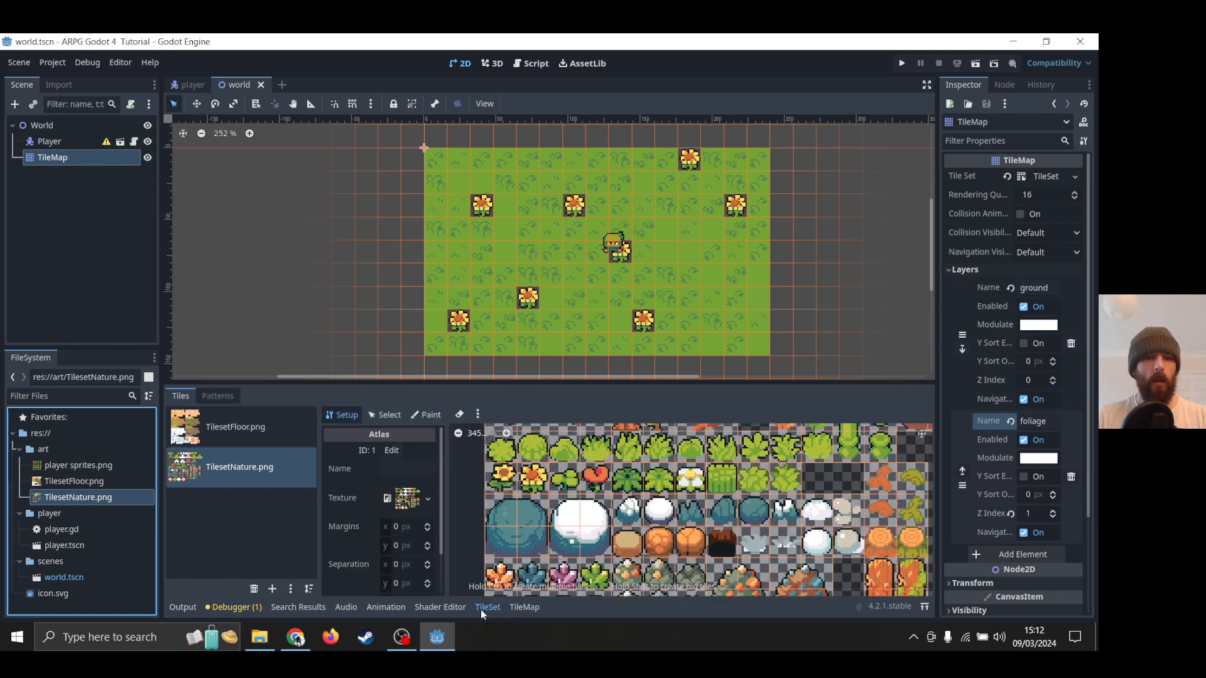
pyautogui.click(533, 609)
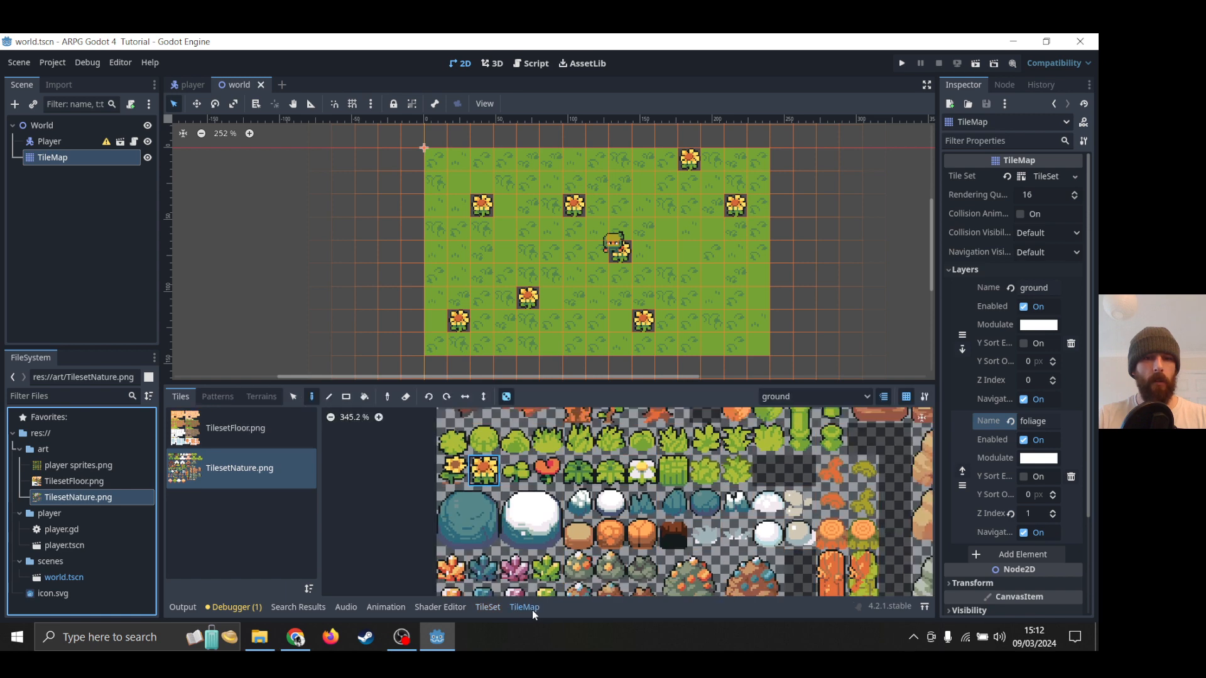
pyautogui.click(487, 607)
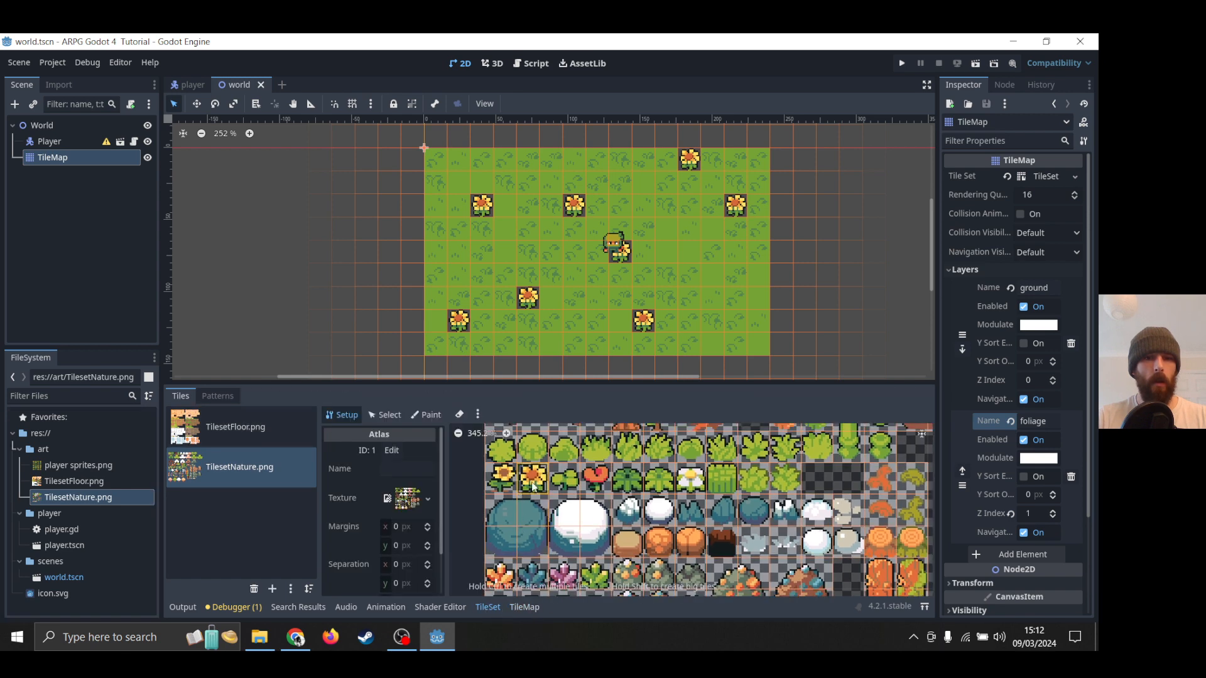
pyautogui.click(385, 414)
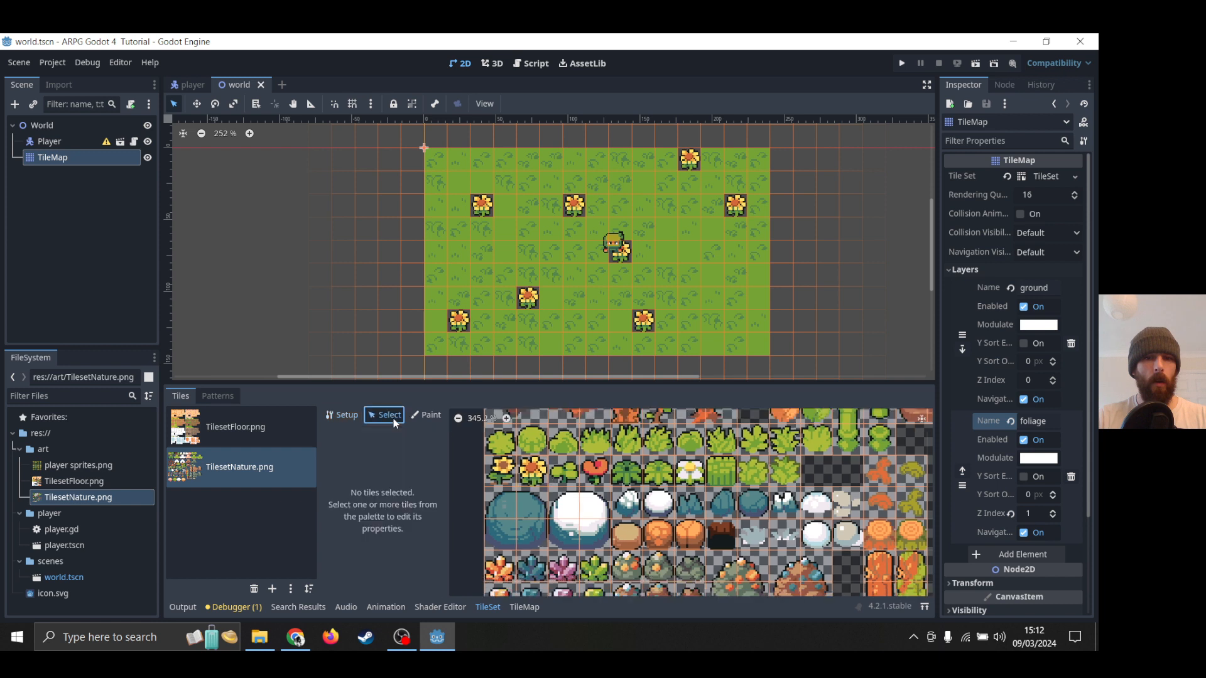
pyautogui.click(426, 414)
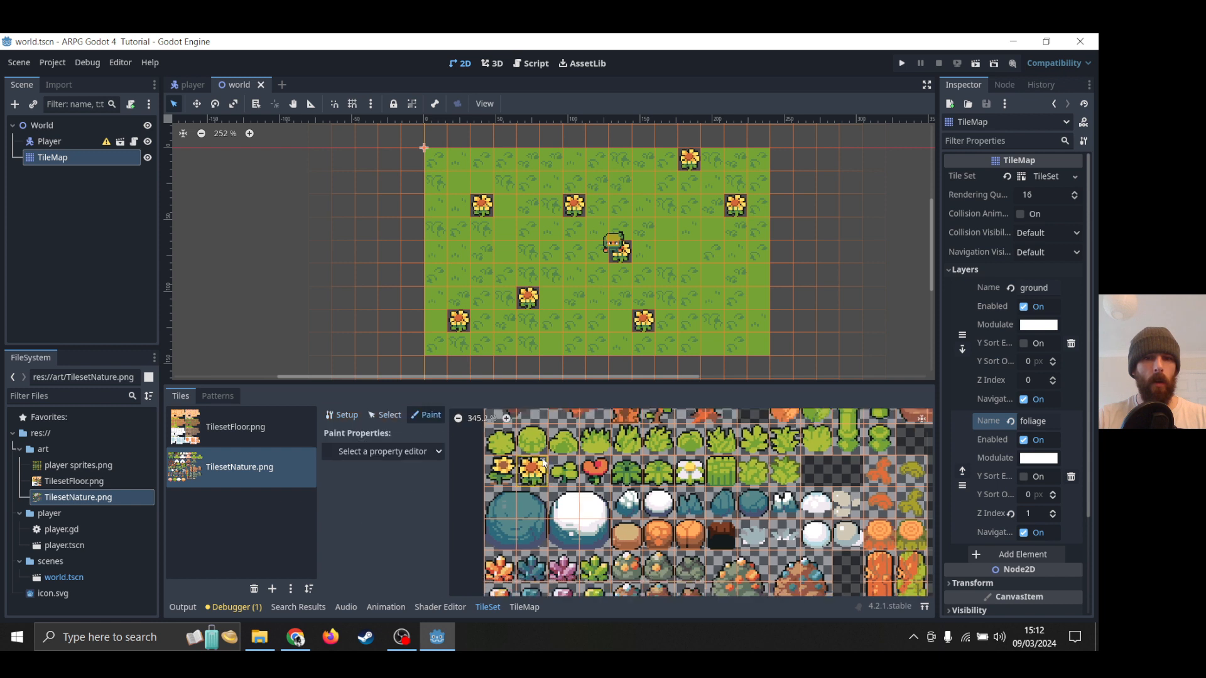
pyautogui.click(546, 300)
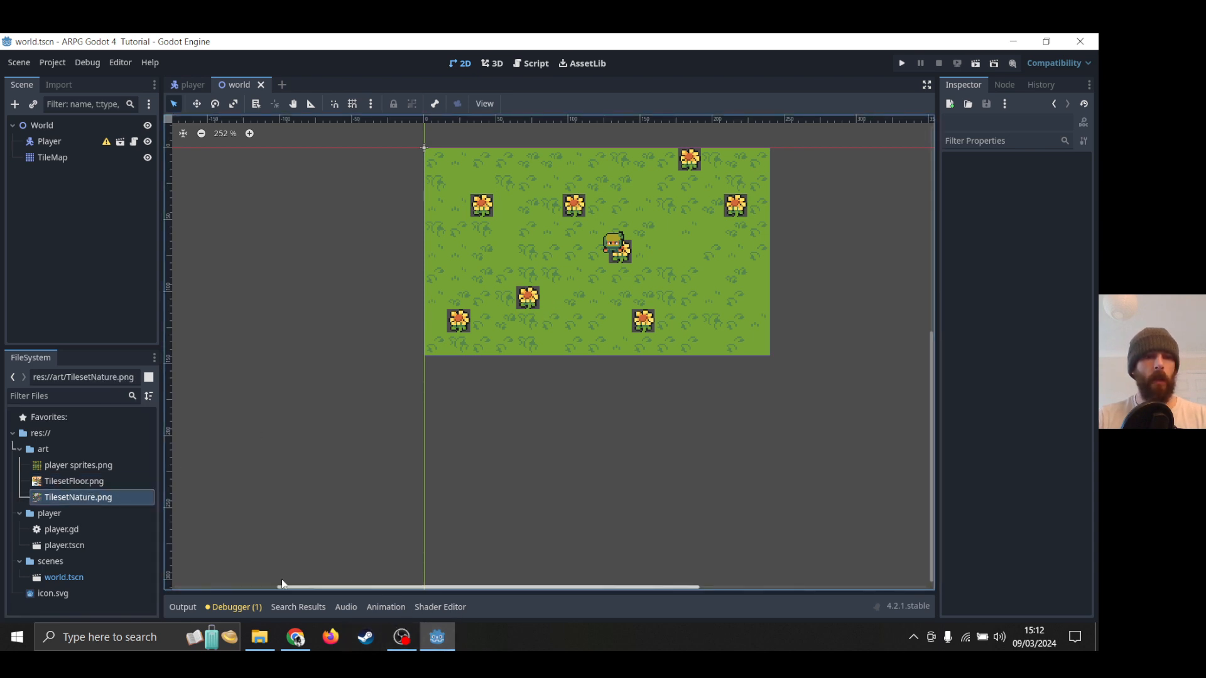
pyautogui.click(74, 465)
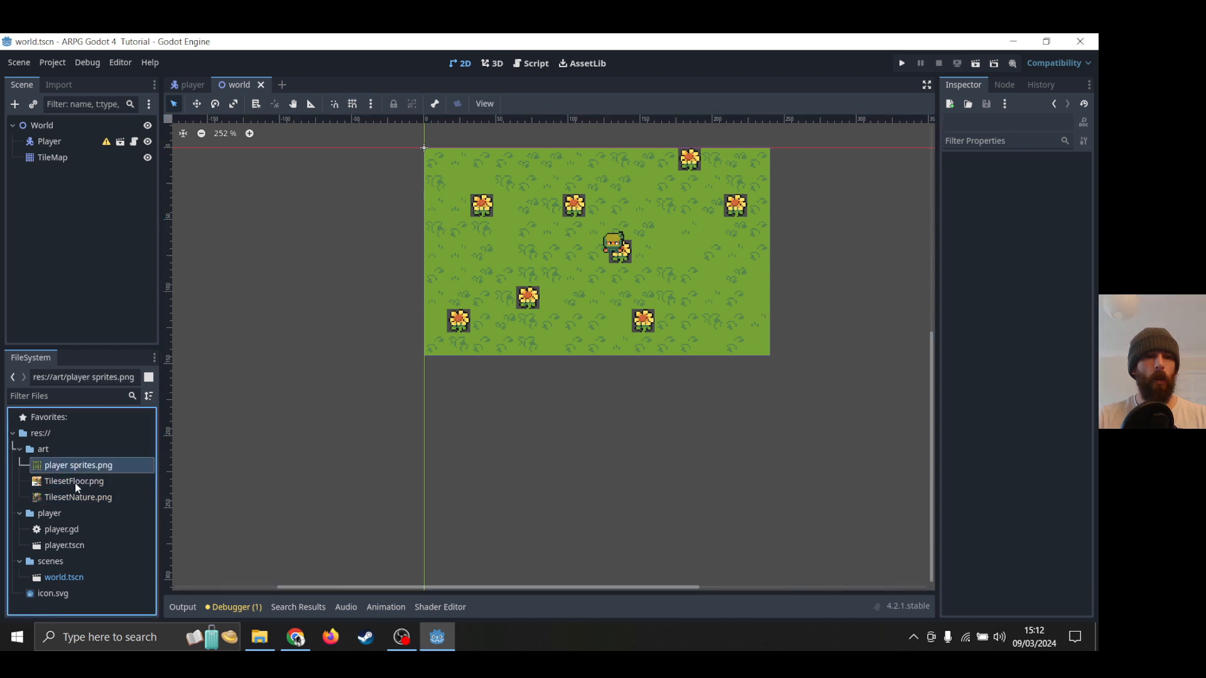
pyautogui.click(75, 482)
# Reselect the TileMap node and paint one orange-centred and one plain yellow flower tile from TilesetNature.png on the ground layer.
pyautogui.click(58, 170)
pyautogui.click(54, 158)
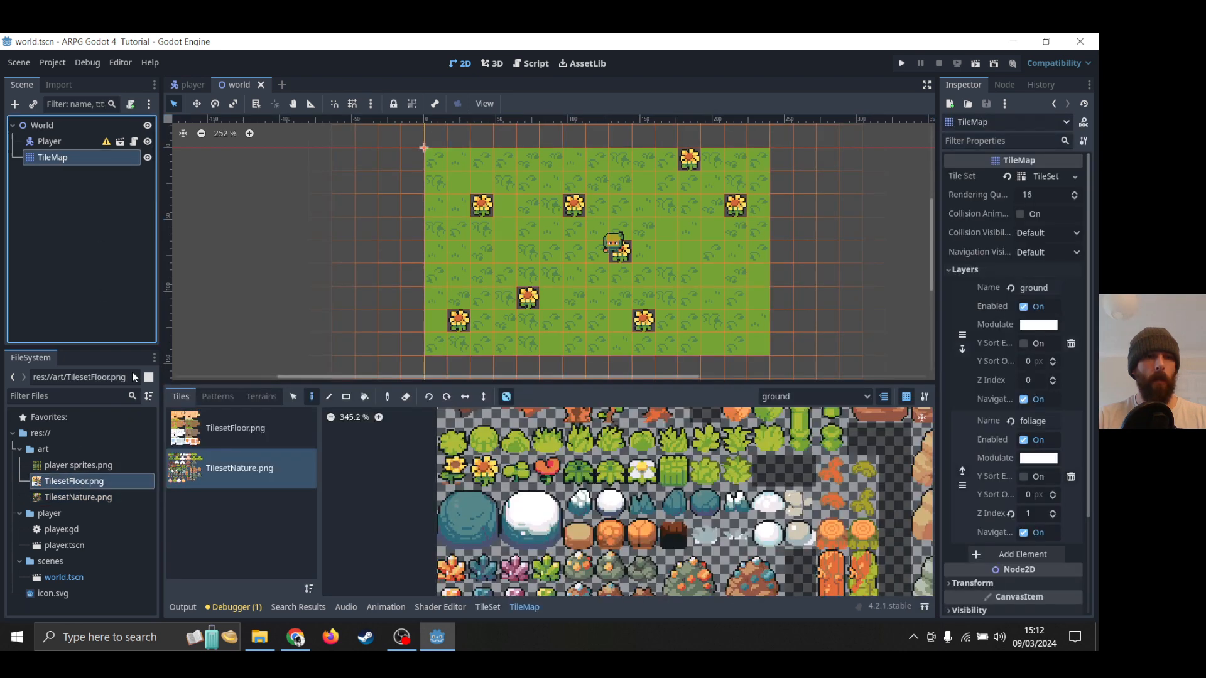
pyautogui.click(78, 497)
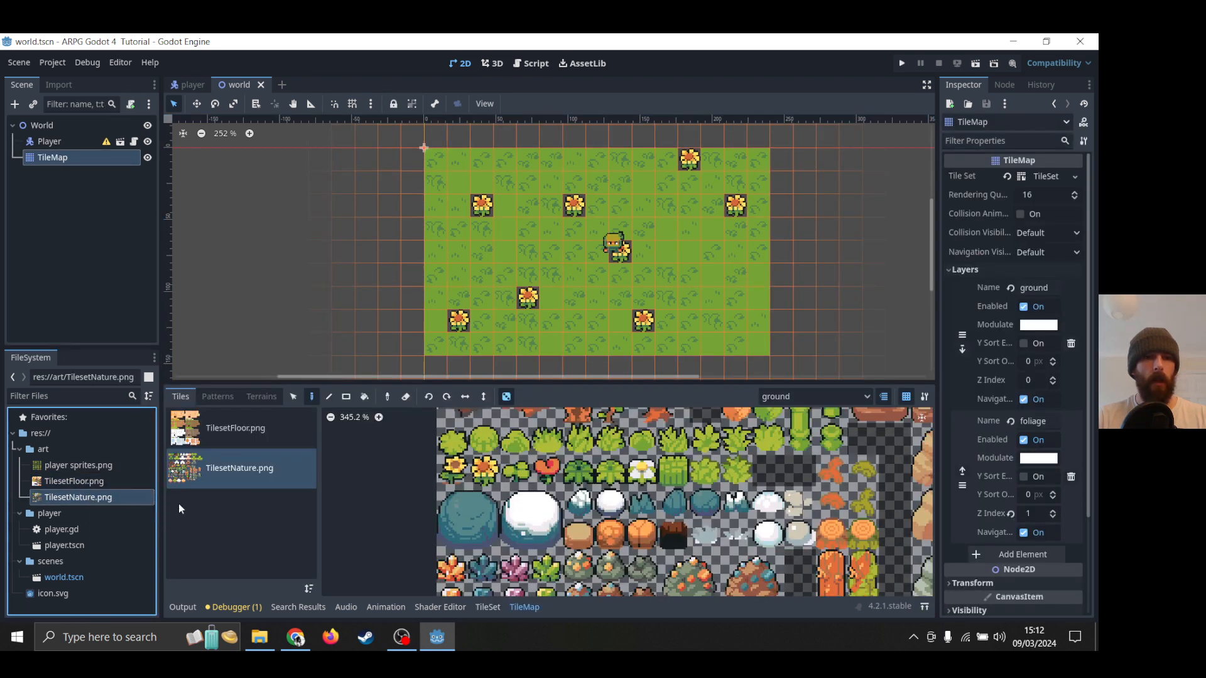
pyautogui.click(484, 476)
pyautogui.click(531, 253)
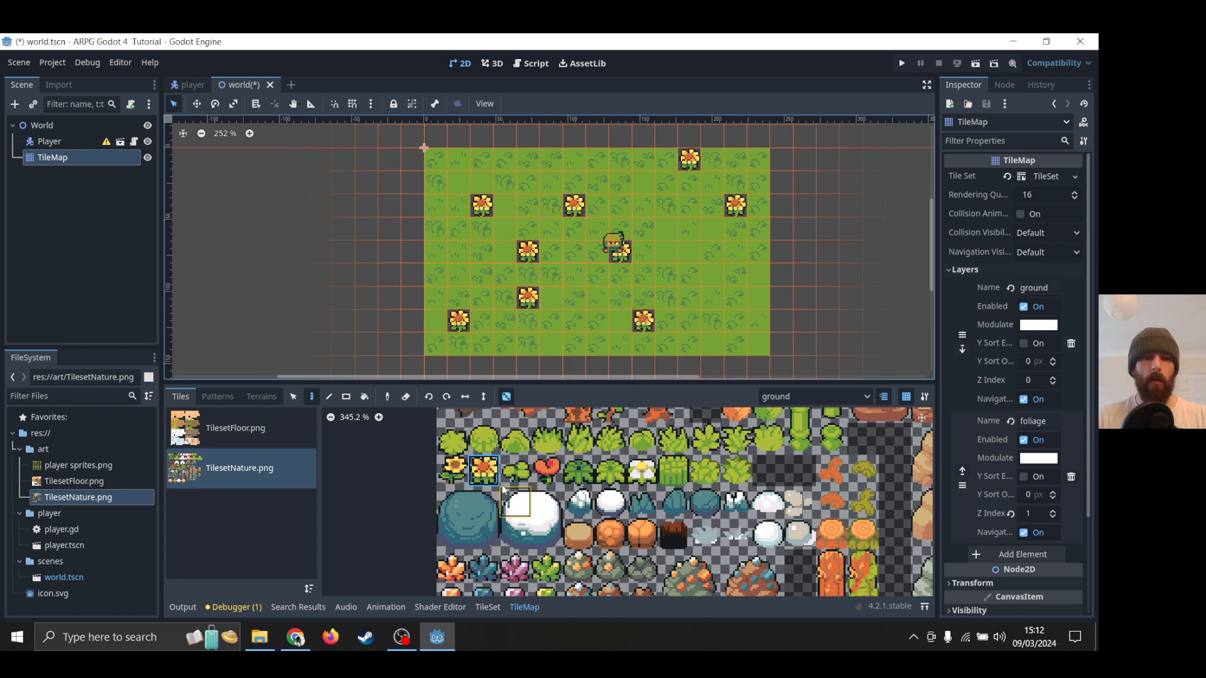
pyautogui.click(453, 470)
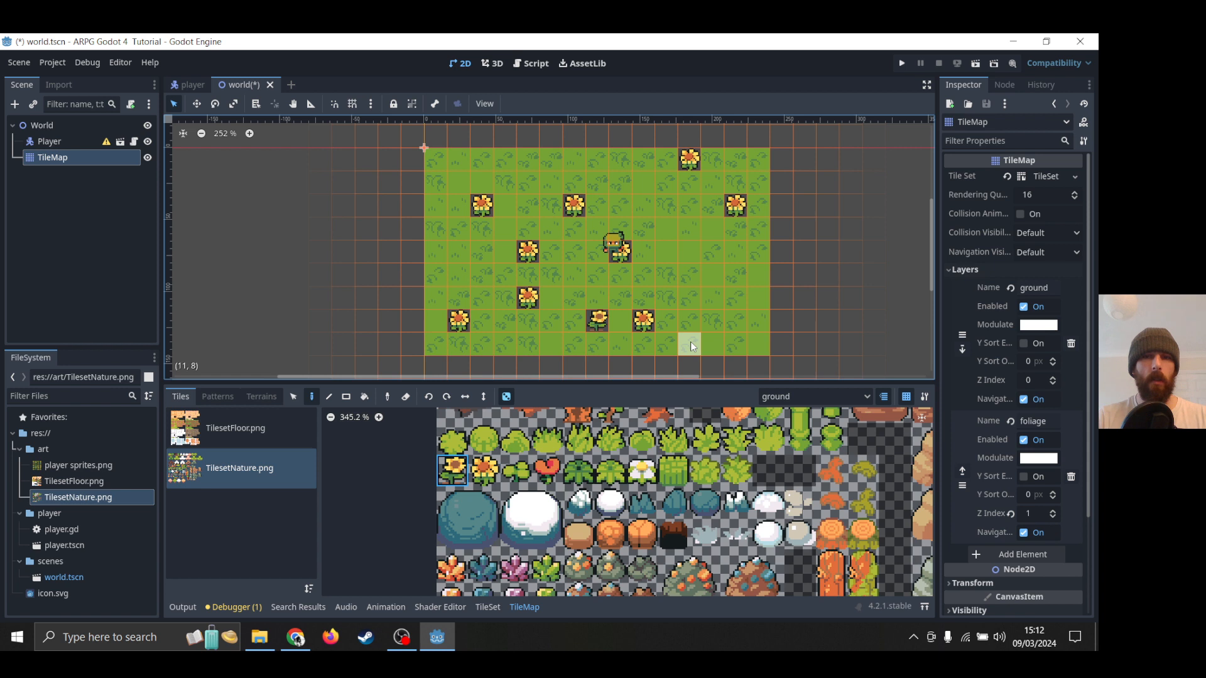
# Try the foliage layer's Z Index at 0 and -1, painting two more plain yellow flowers on the ground layer in between.
pyautogui.click(1054, 517)
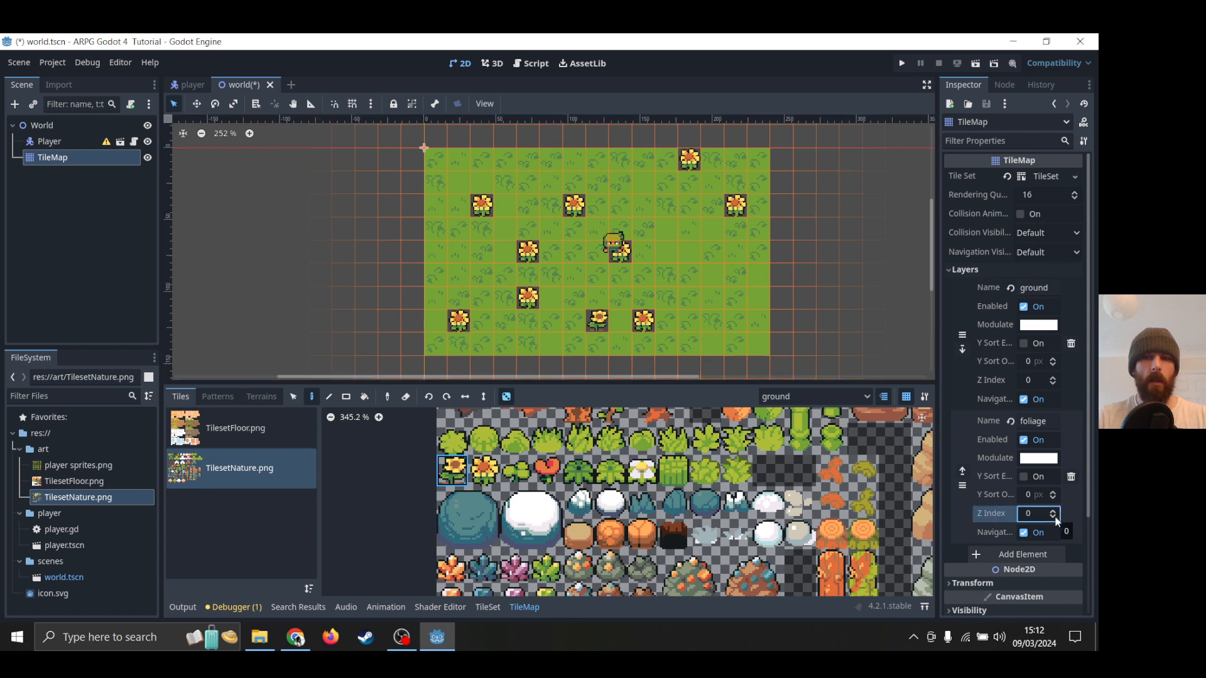
pyautogui.click(716, 314)
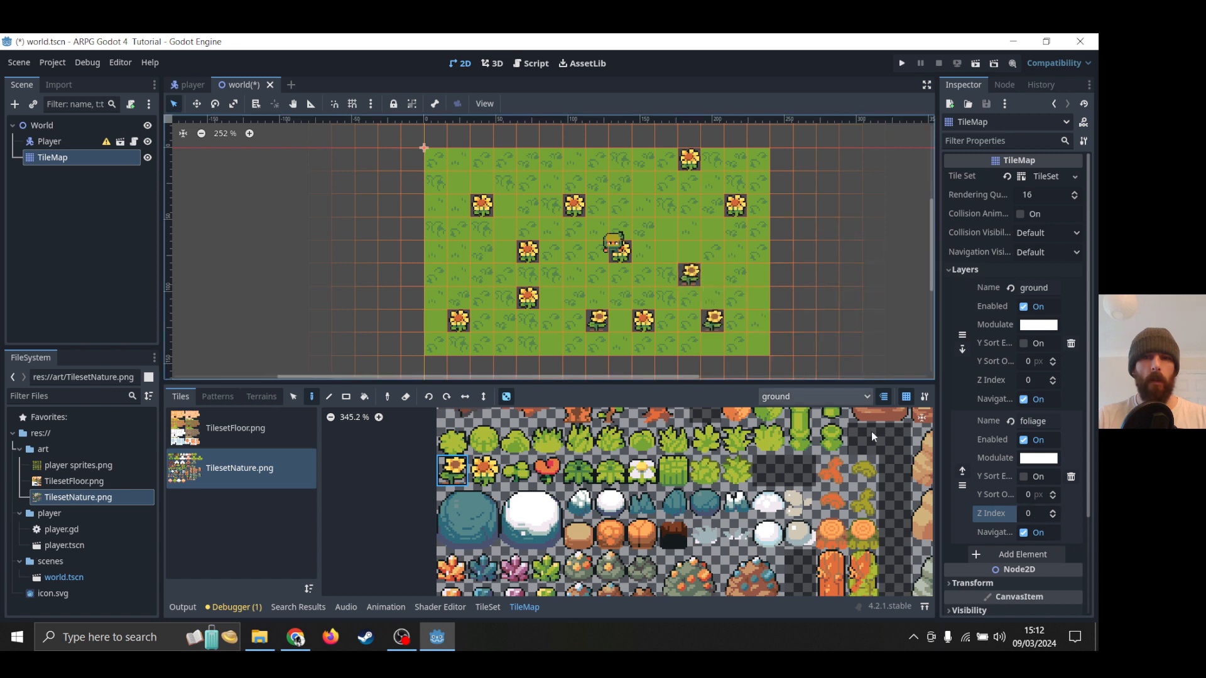
pyautogui.click(1052, 517)
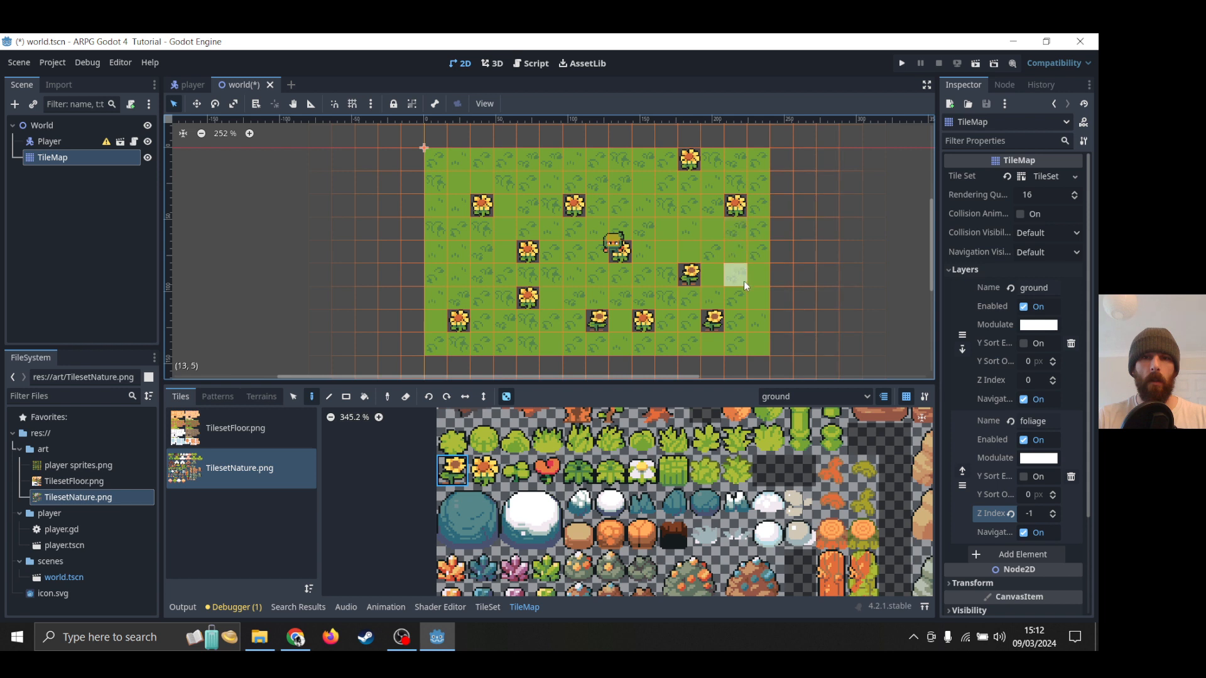
# Undo the foliage Z Index changes and all flower tiles painted on the ground layer, back to plain grass.
pyautogui.hotkey('ctrl', 'z')
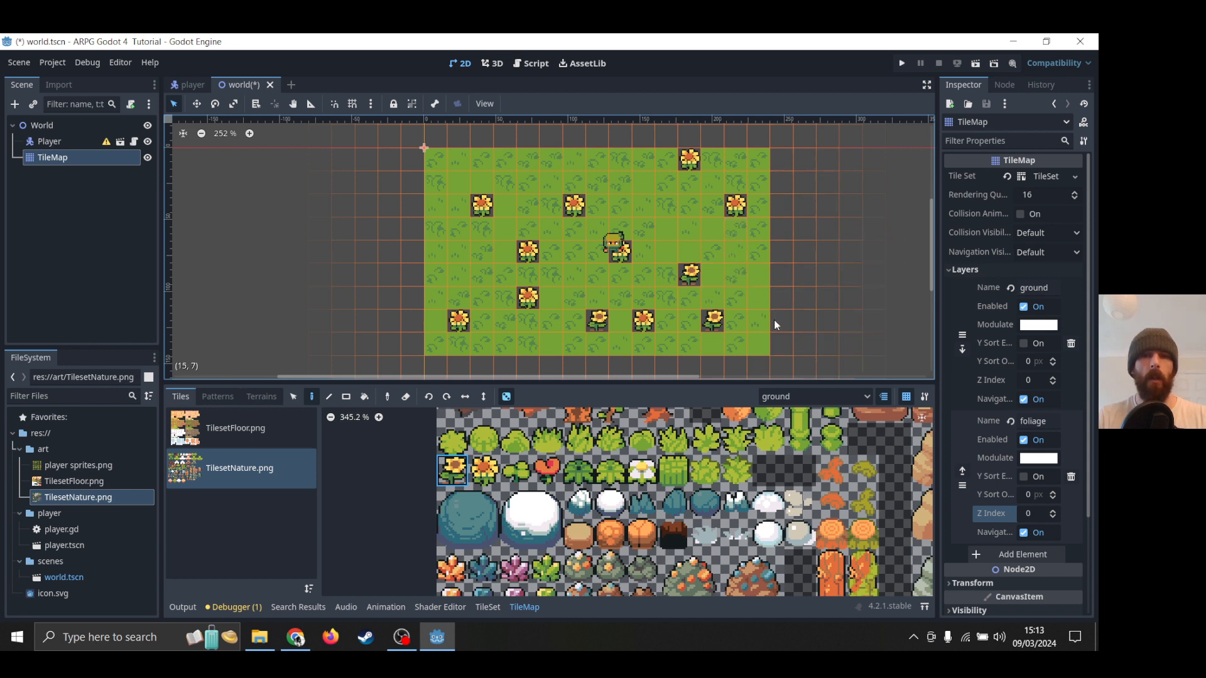
pyautogui.hotkey('ctrl', 'z')
pyautogui.hotkey('ctrl', 'z')
pyautogui.hotkey('ctrl', 'z')
pyautogui.hotkey('ctrl', 'z')
pyautogui.hotkey('ctrl', 'z')
pyautogui.hotkey('ctrl', 'z')
pyautogui.hotkey('ctrl', 'z')
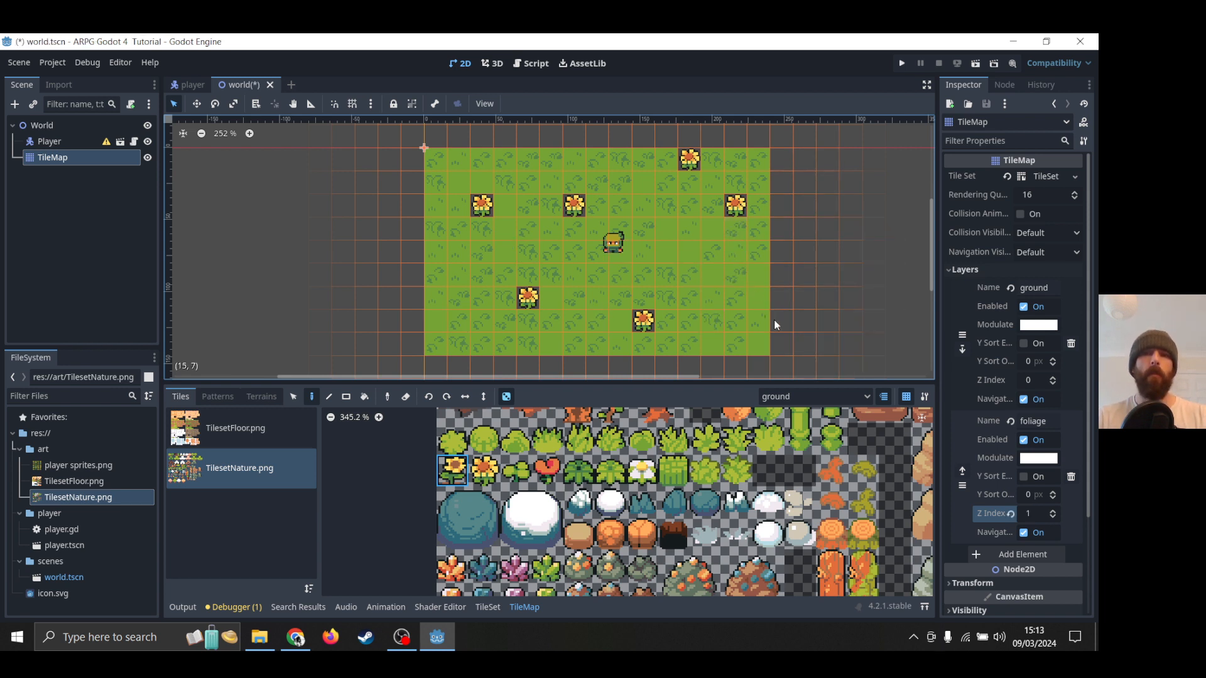
pyautogui.hotkey('ctrl', 'z')
pyautogui.hotkey('ctrl', 'z')
pyautogui.hotkey('ctrl', 'z')
pyautogui.hotkey('ctrl', 'z')
pyautogui.hotkey('ctrl', 'z')
pyautogui.hotkey('ctrl', 'z')
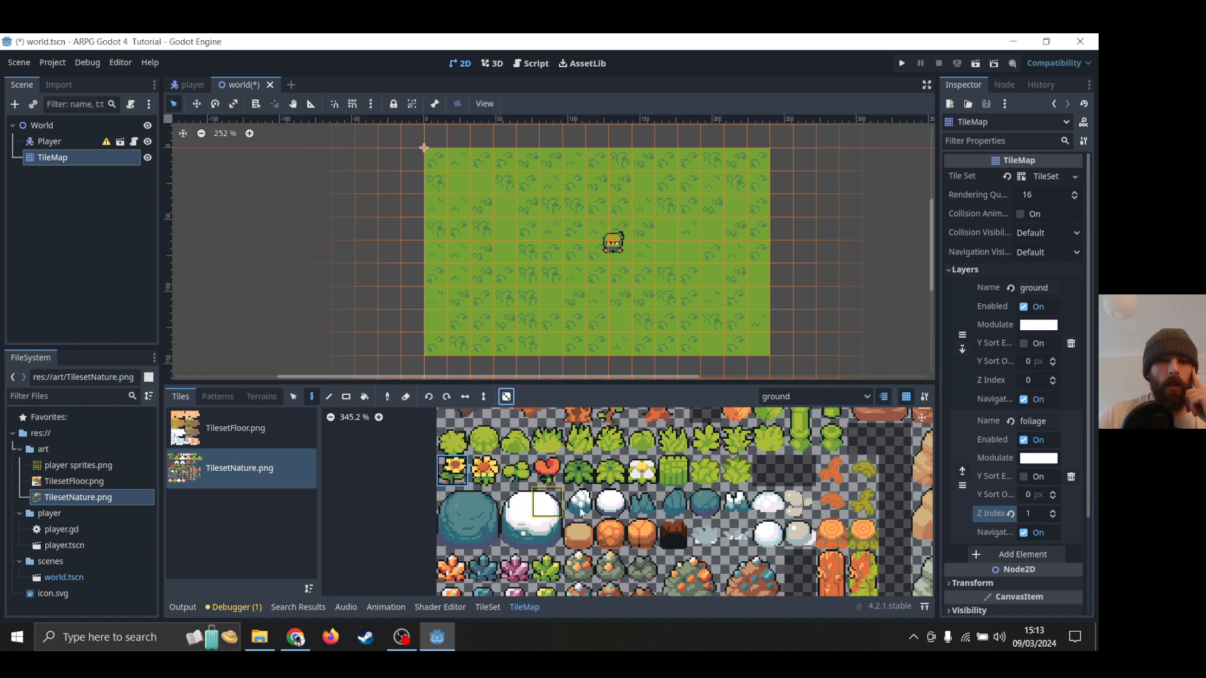
# Switch to the foliage layer and paint seven orange-centred yellow flower tiles scattered over the grass.
pyautogui.click(858, 398)
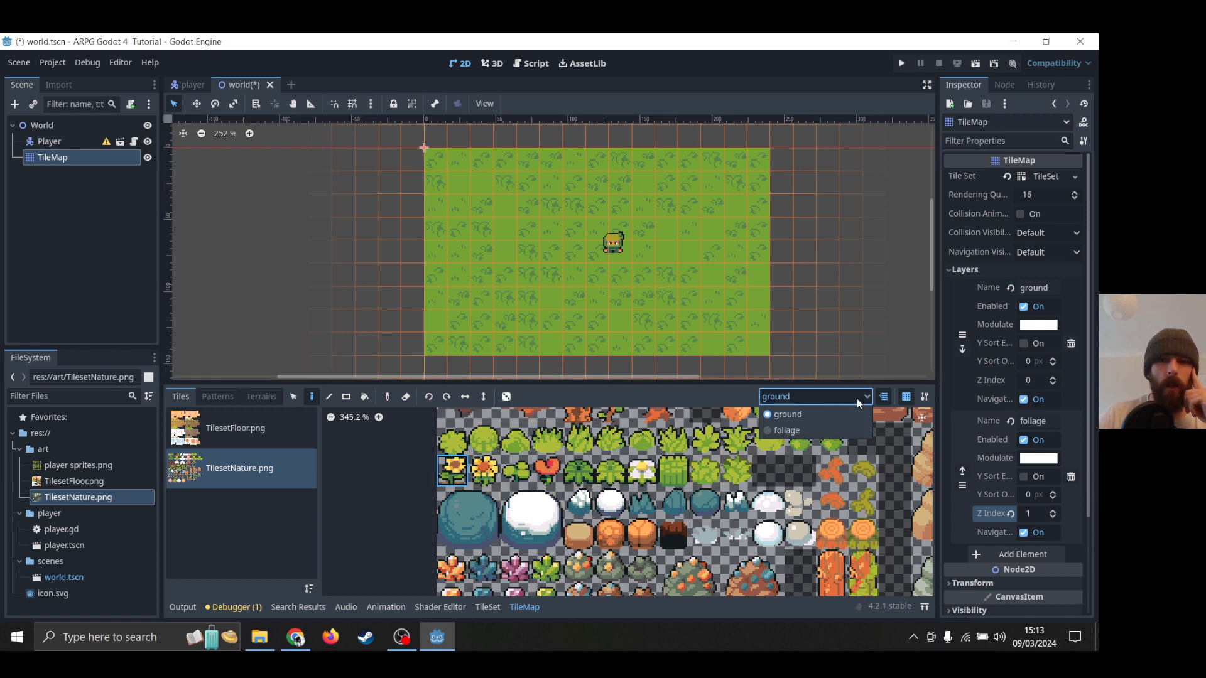
pyautogui.click(790, 431)
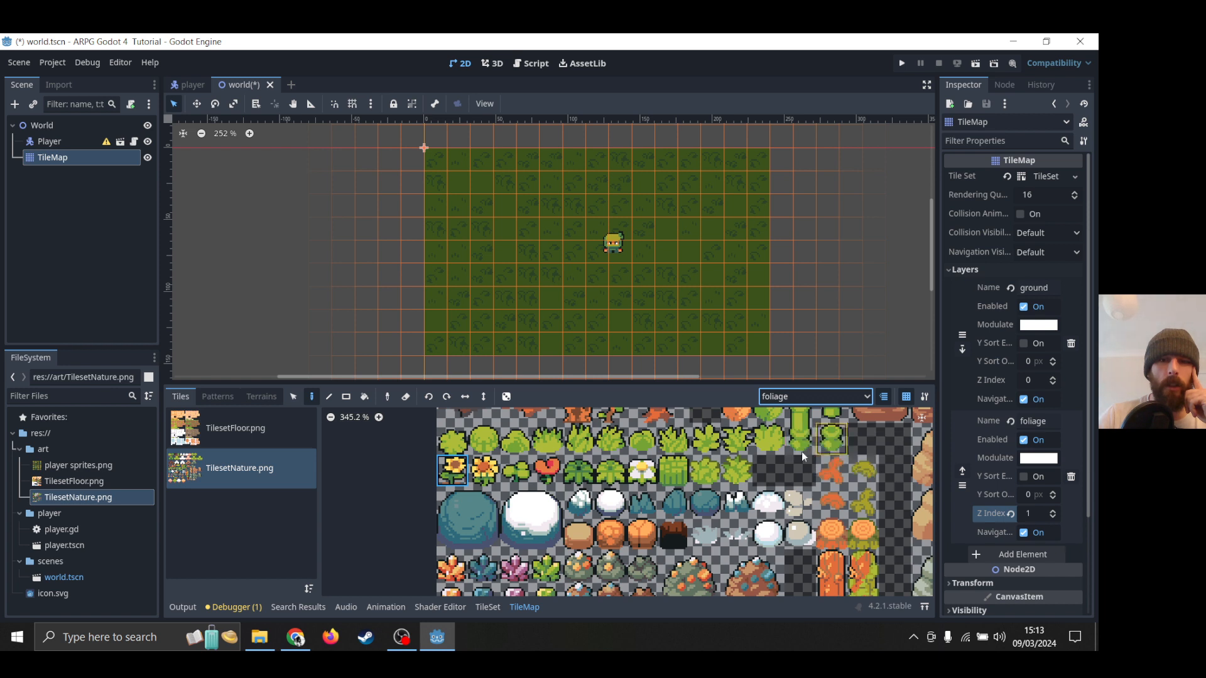
pyautogui.click(483, 470)
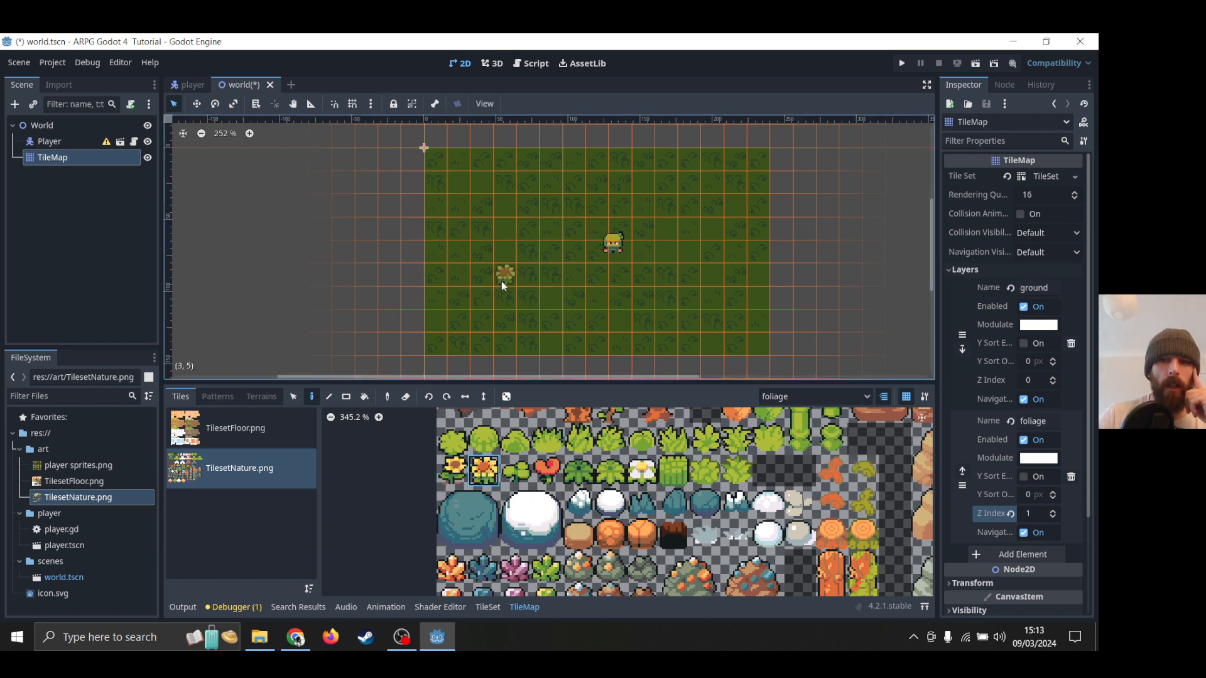
pyautogui.click(501, 280)
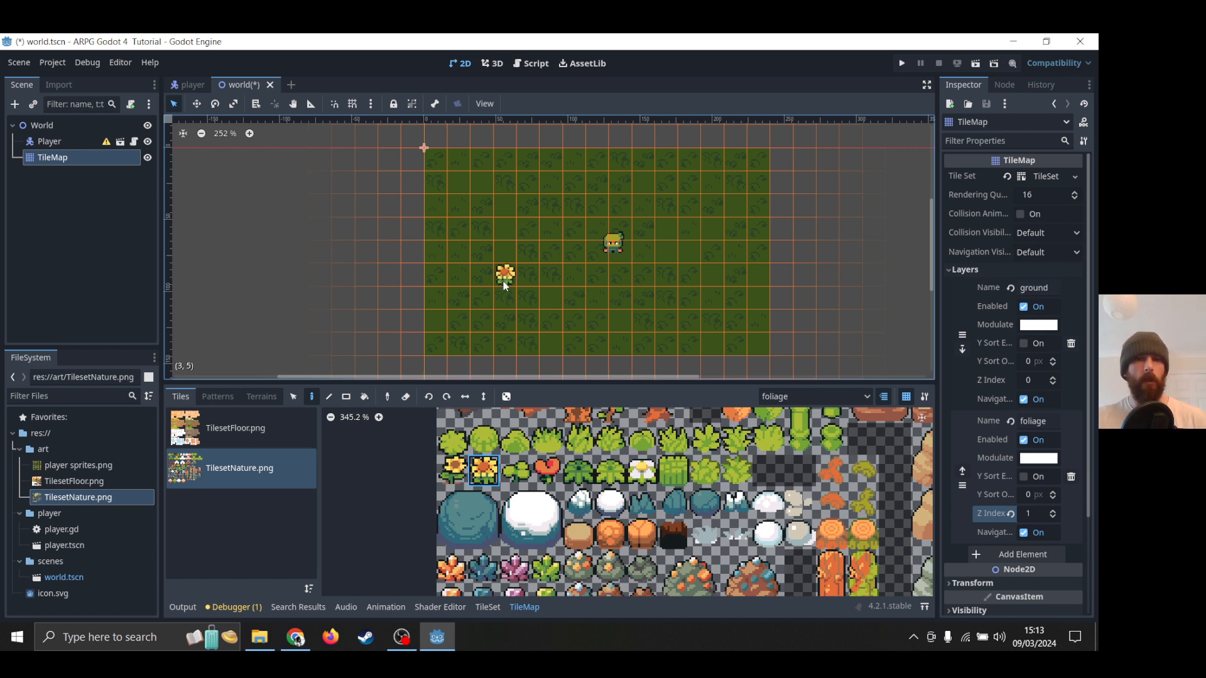
pyautogui.click(714, 298)
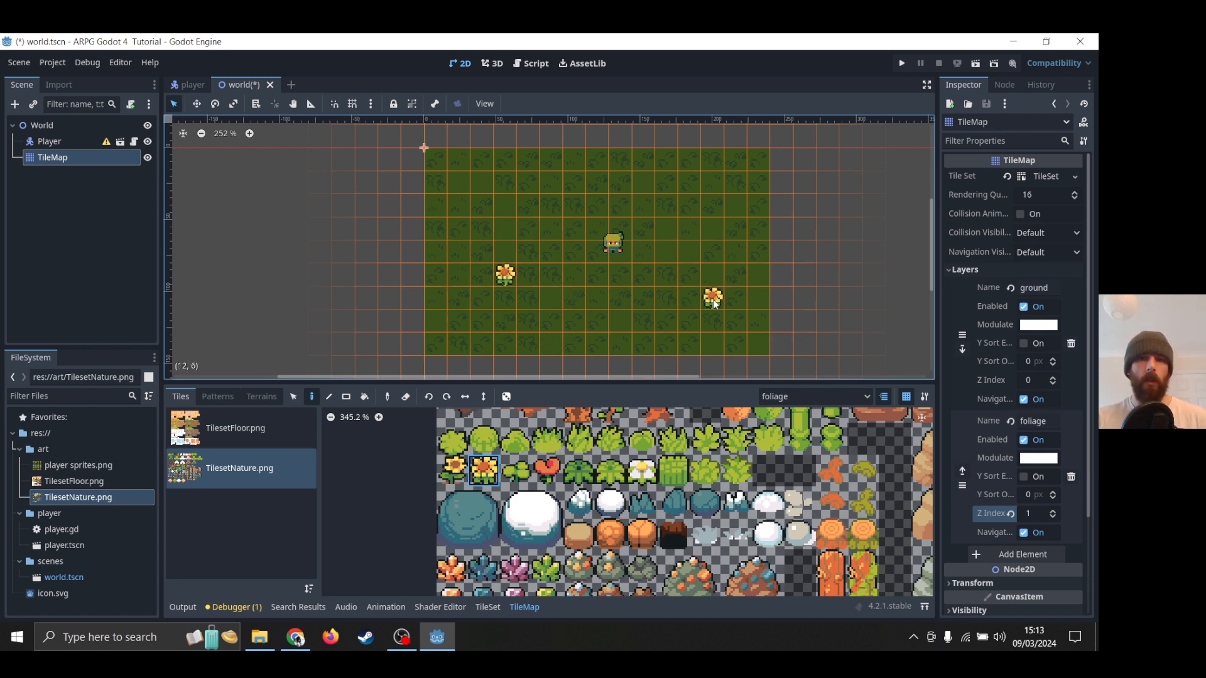
pyautogui.click(712, 213)
pyautogui.click(479, 184)
pyautogui.click(486, 339)
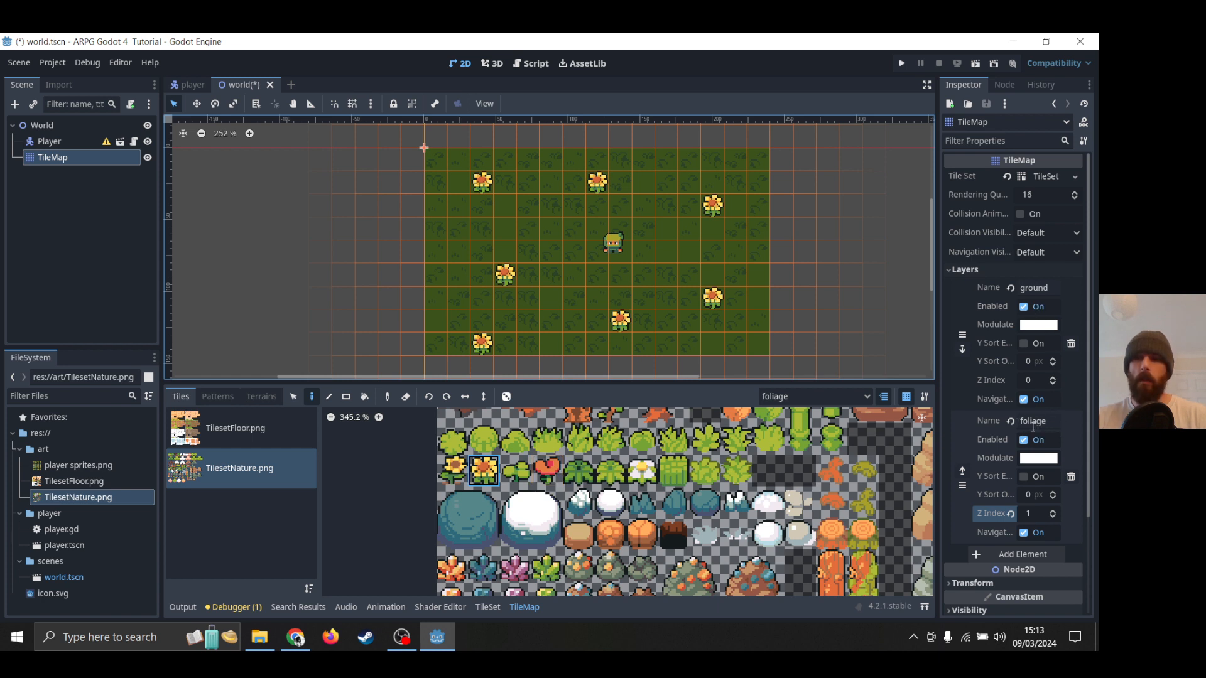
# Try painting and erasing one yellow flower tile on the ground layer near the player, and undo both edits to restore the grass.
pyautogui.click(808, 395)
pyautogui.click(807, 417)
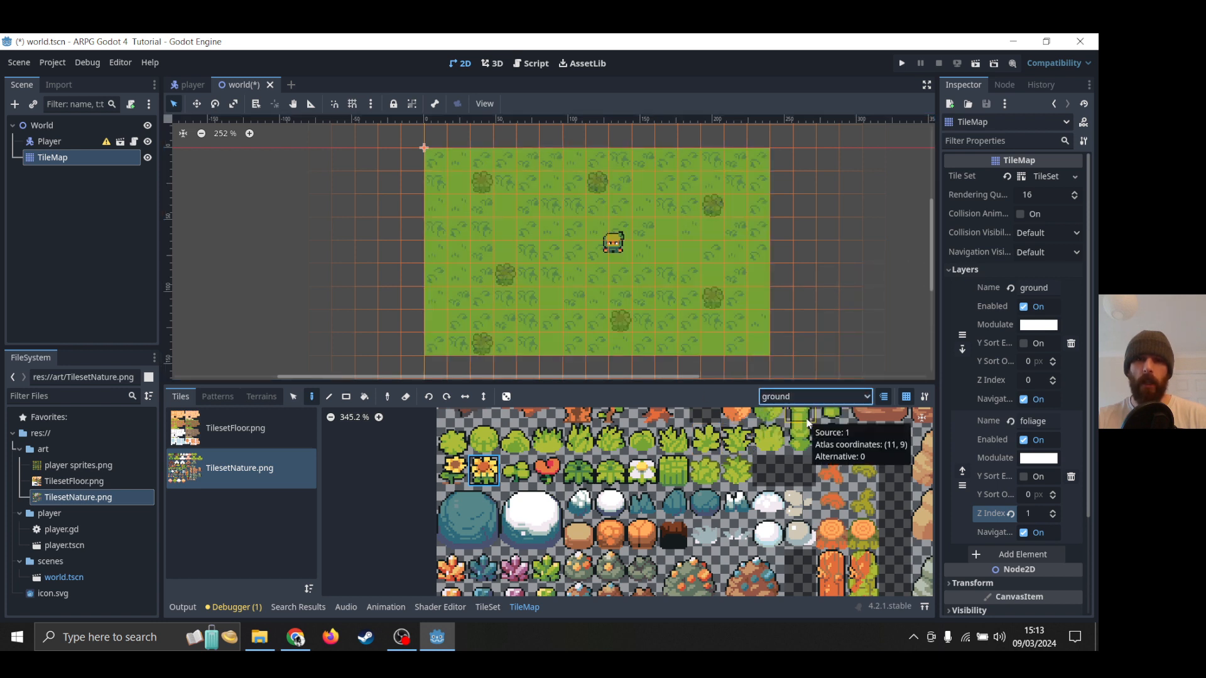
pyautogui.click(666, 251)
pyautogui.hotkey('ctrl', 's')
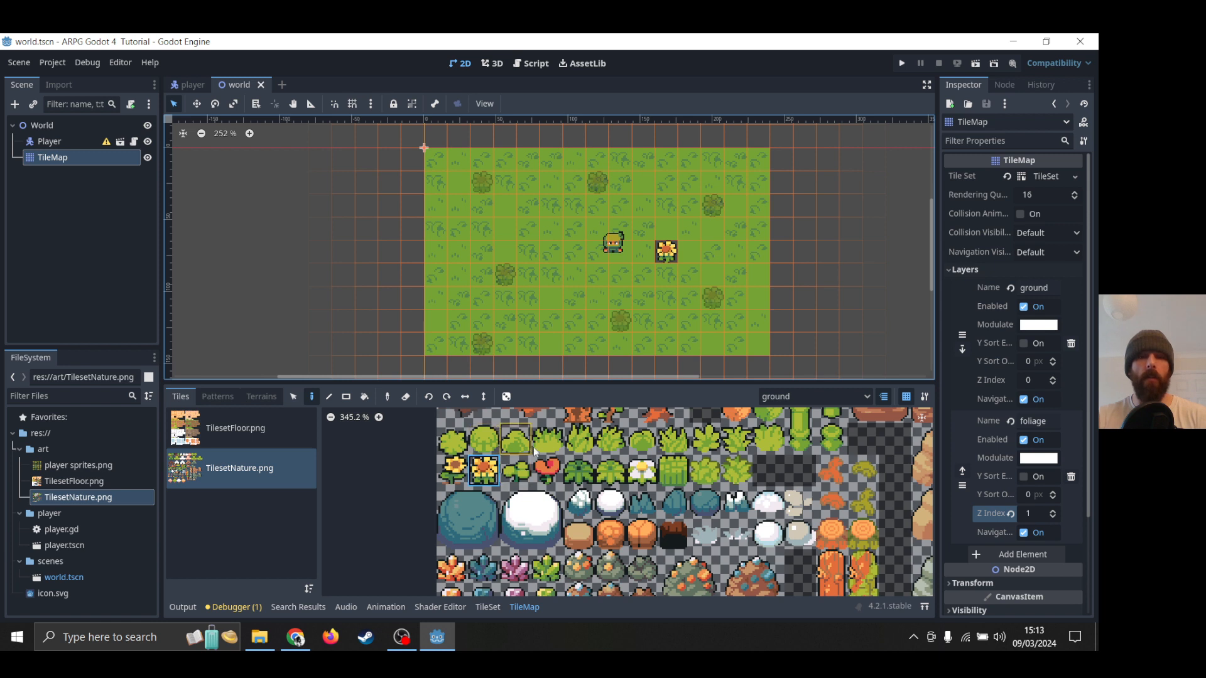
pyautogui.rightClick(661, 251)
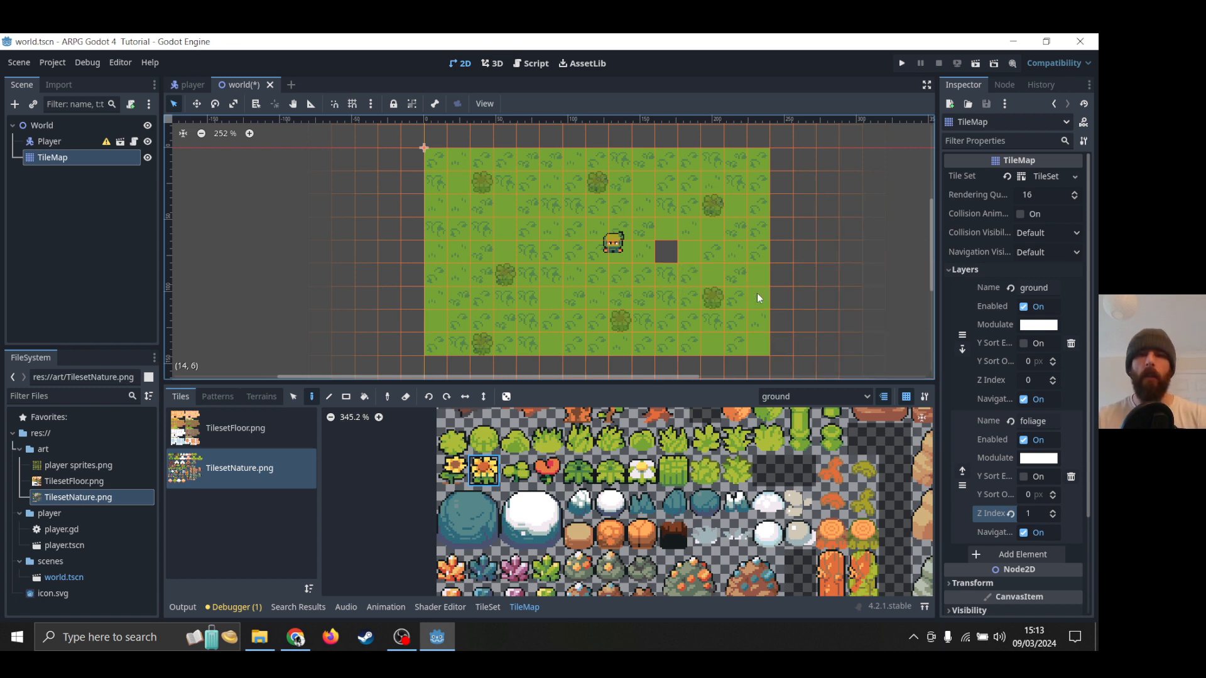
pyautogui.hotkey('ctrl', 'z')
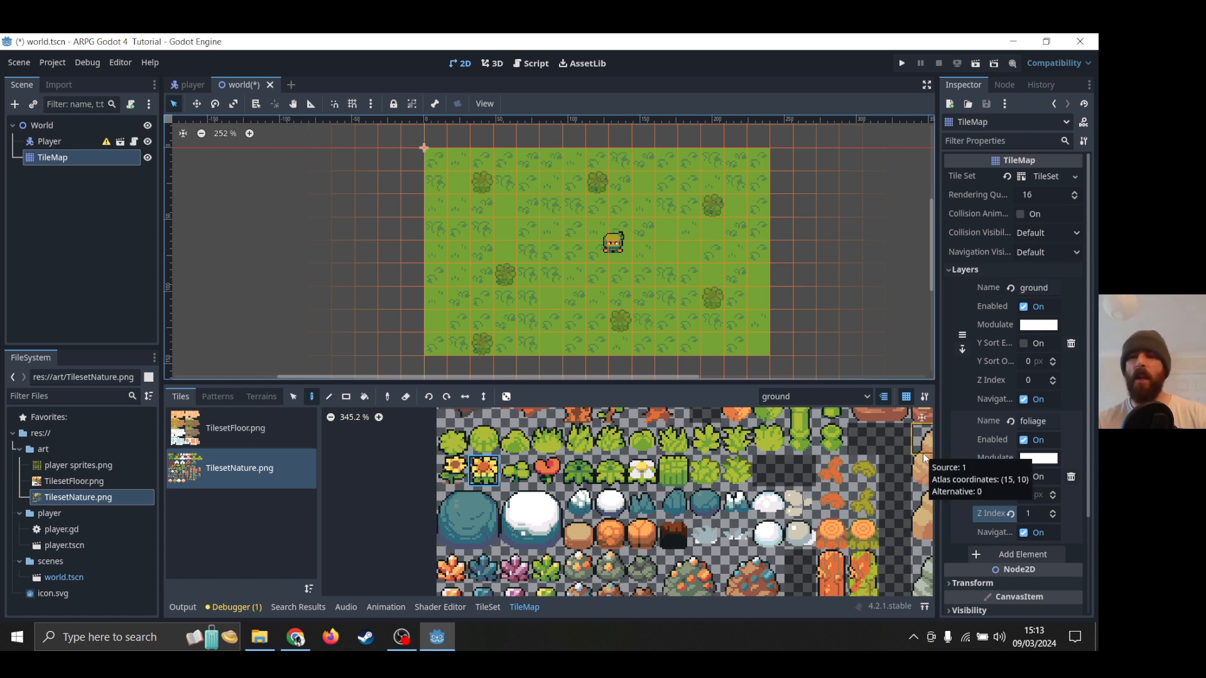
# Paint five red flower tiles from TilesetNature.png scattered over the grass on the foliage layer and save the scene.
pyautogui.click(834, 403)
pyautogui.click(813, 428)
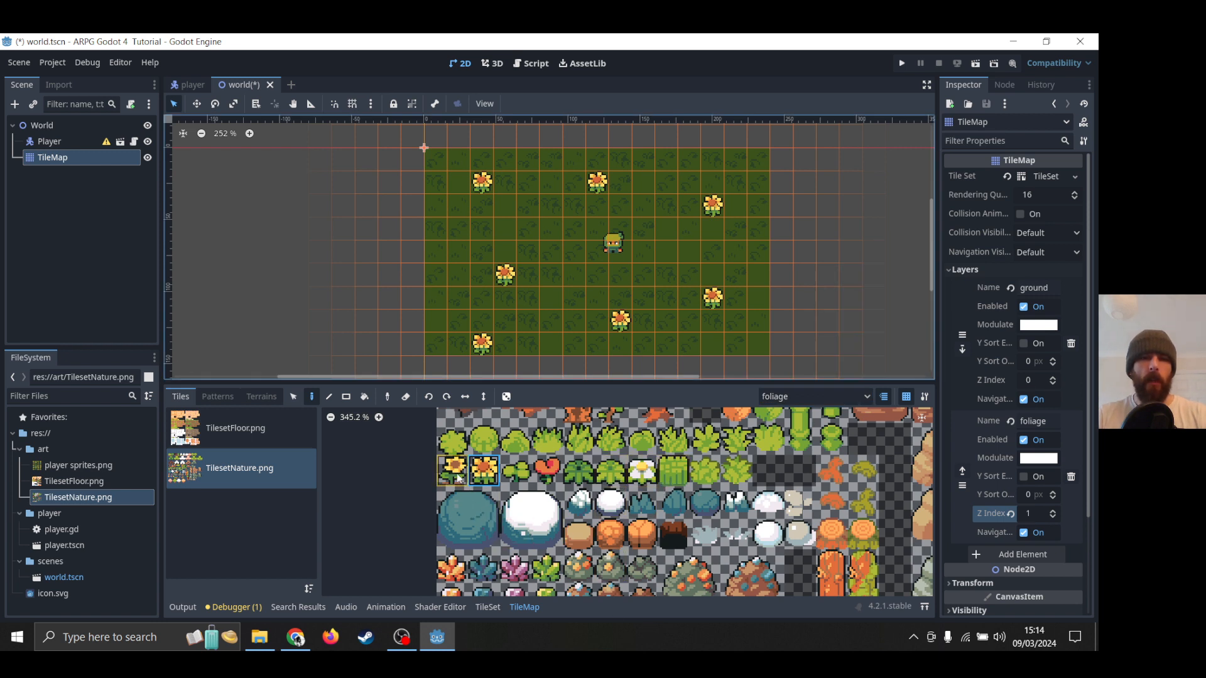
pyautogui.click(549, 476)
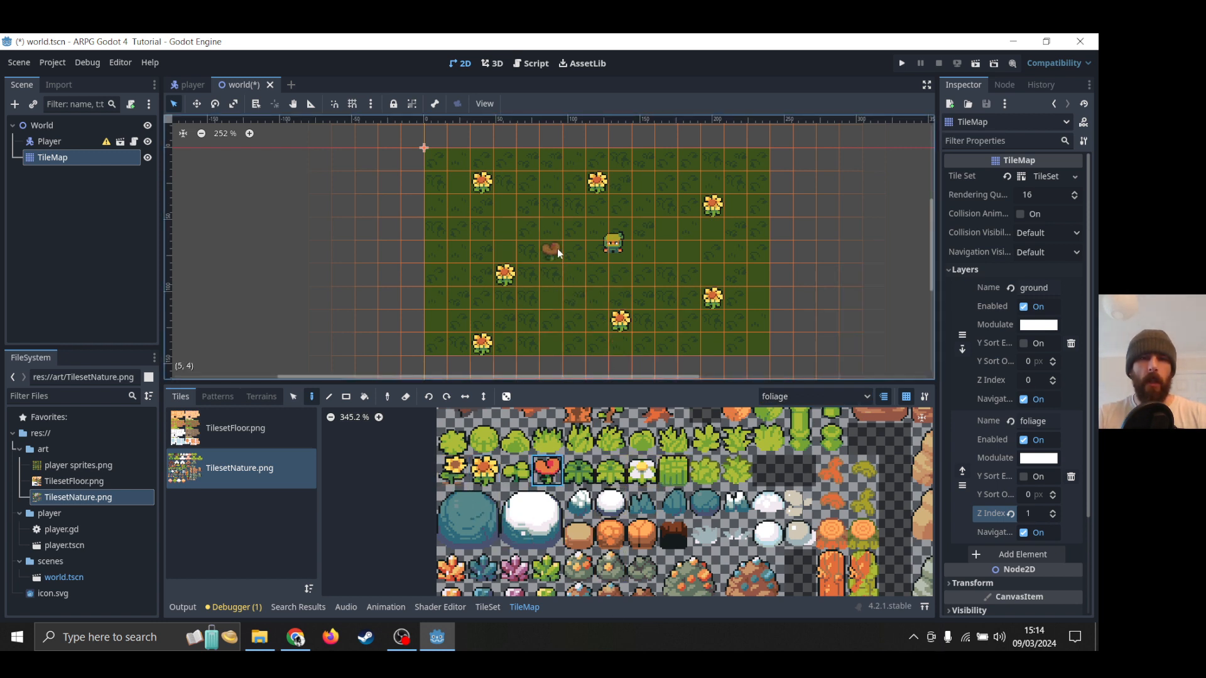
pyautogui.click(532, 214)
pyautogui.hotkey('ctrl', 's')
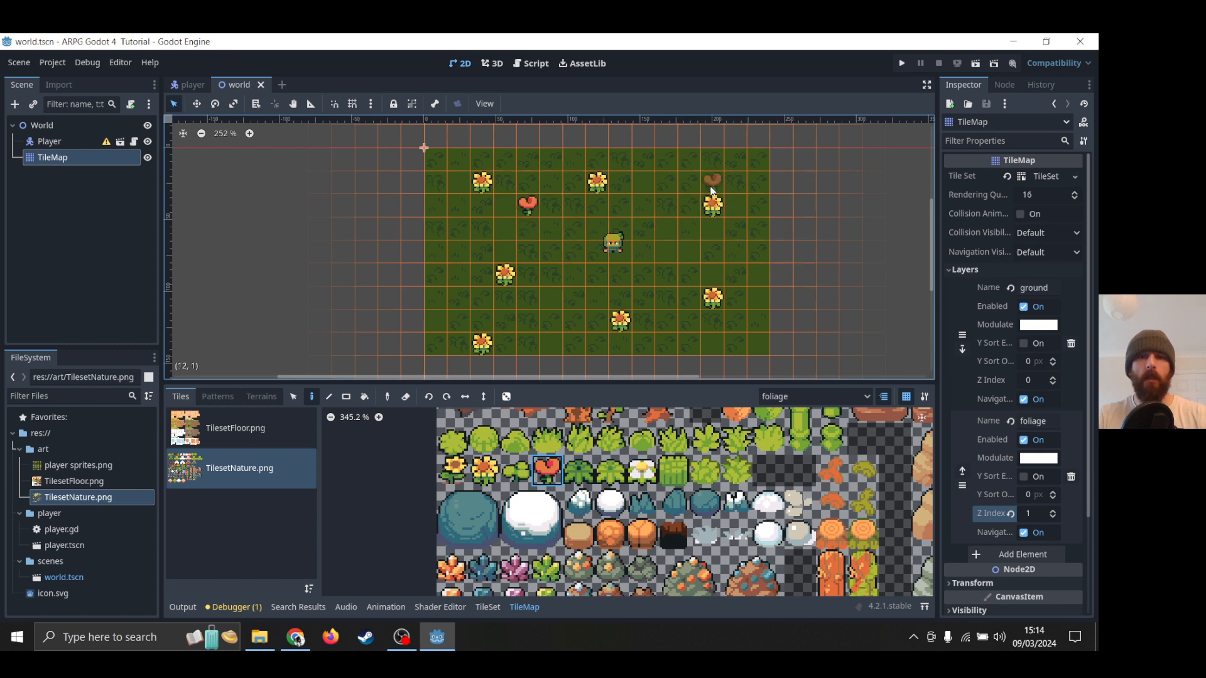
pyautogui.click(654, 204)
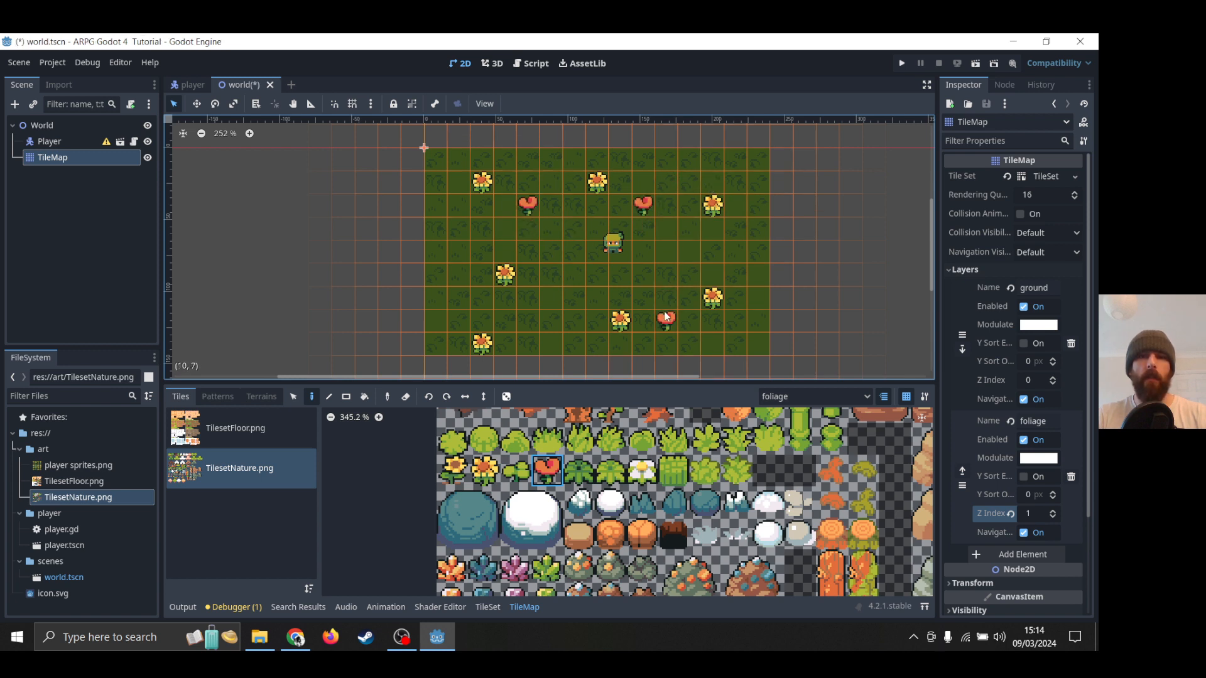
pyautogui.click(569, 296)
pyautogui.click(457, 301)
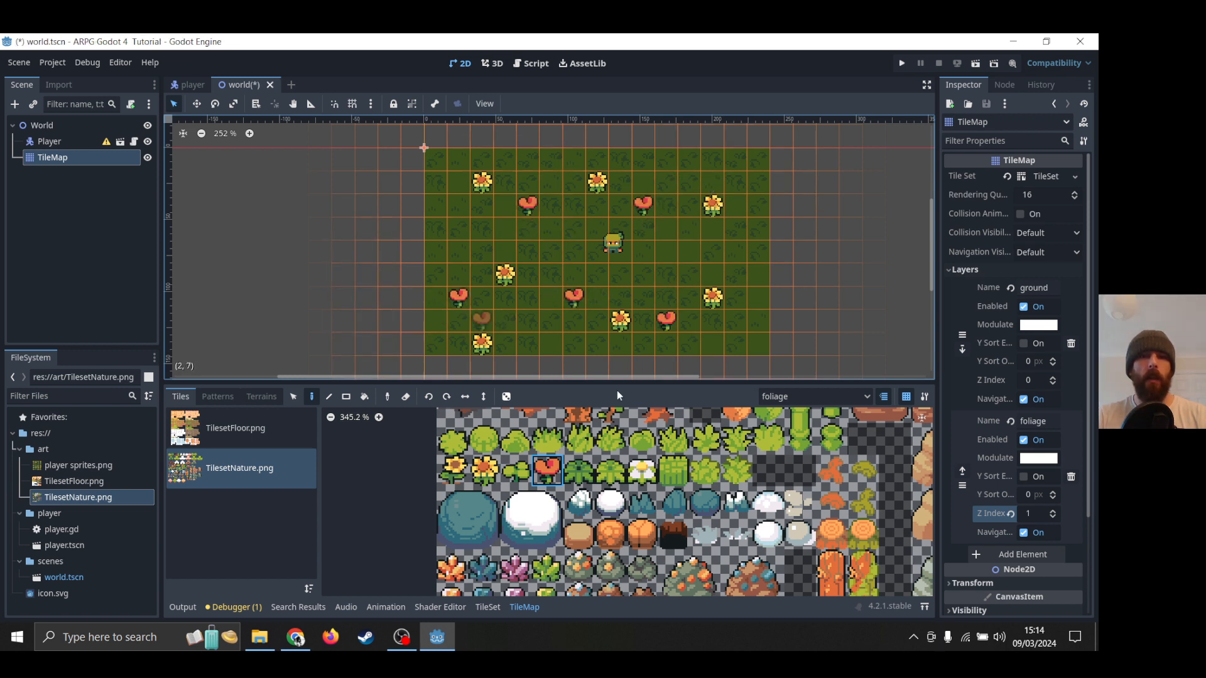
pyautogui.hotkey('ctrl', 's')
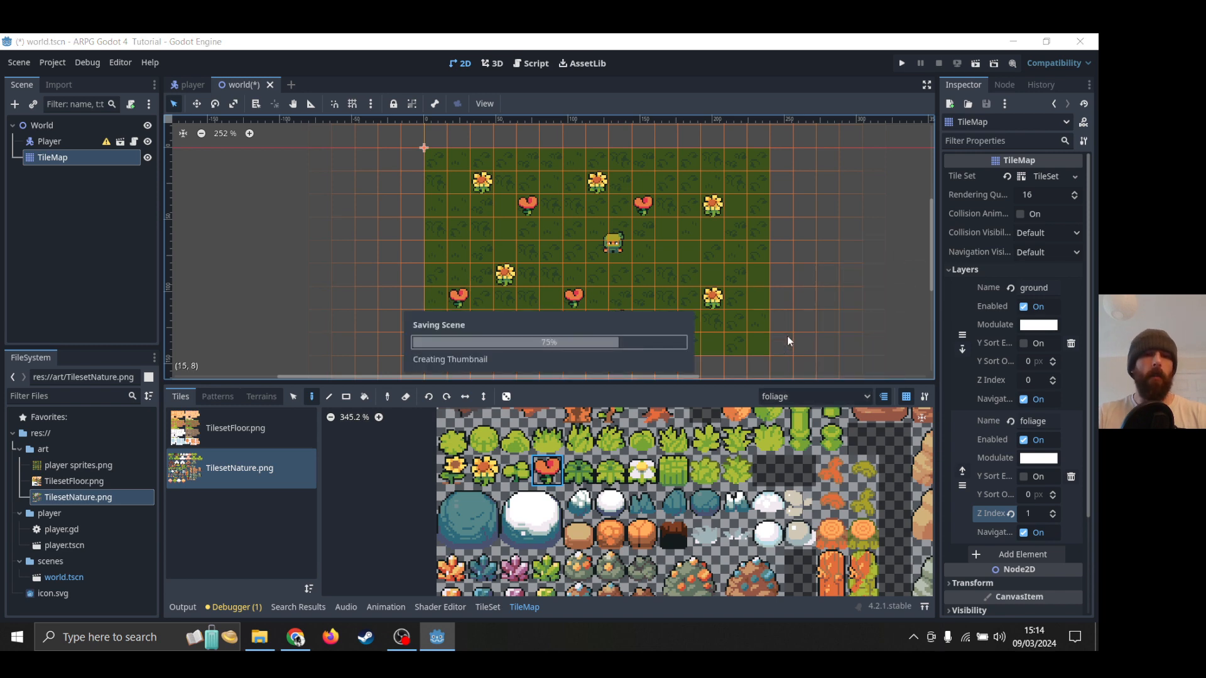
# Run the current scene and walk the player through the flowers to check how the foliage layer overlaps the player.
pyautogui.click(975, 65)
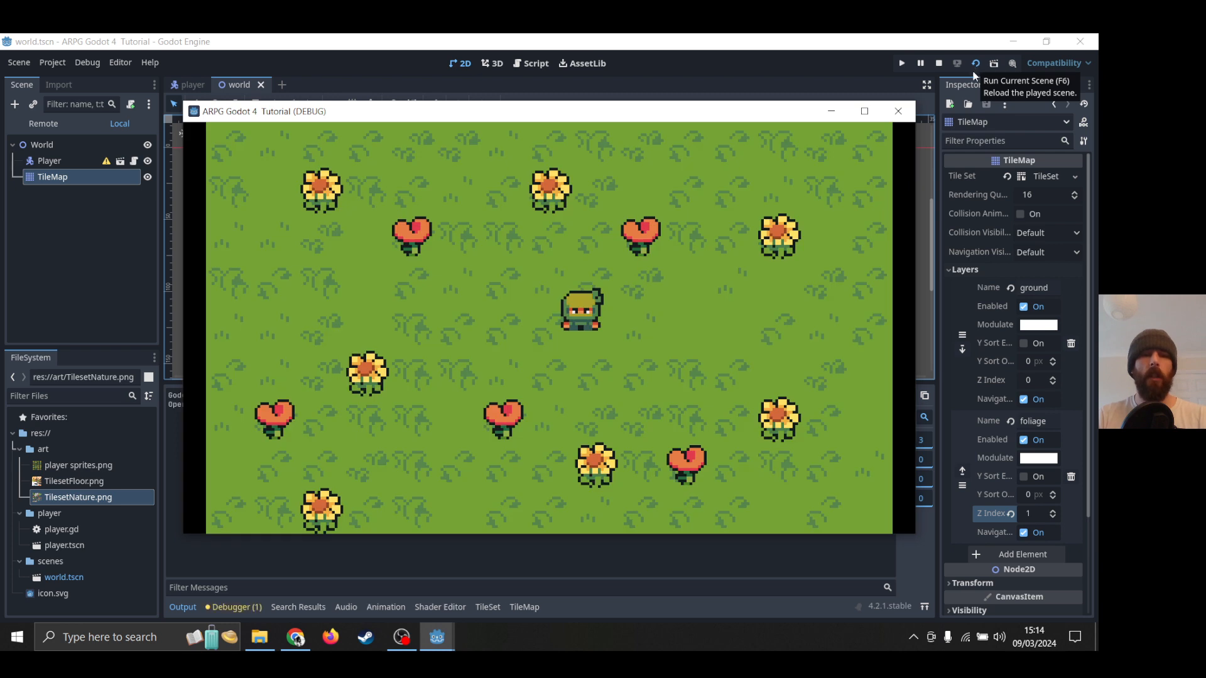
pyautogui.press('Down')
pyautogui.press('Left')
pyautogui.press('Up')
pyautogui.press('Right')
pyautogui.press('Left')
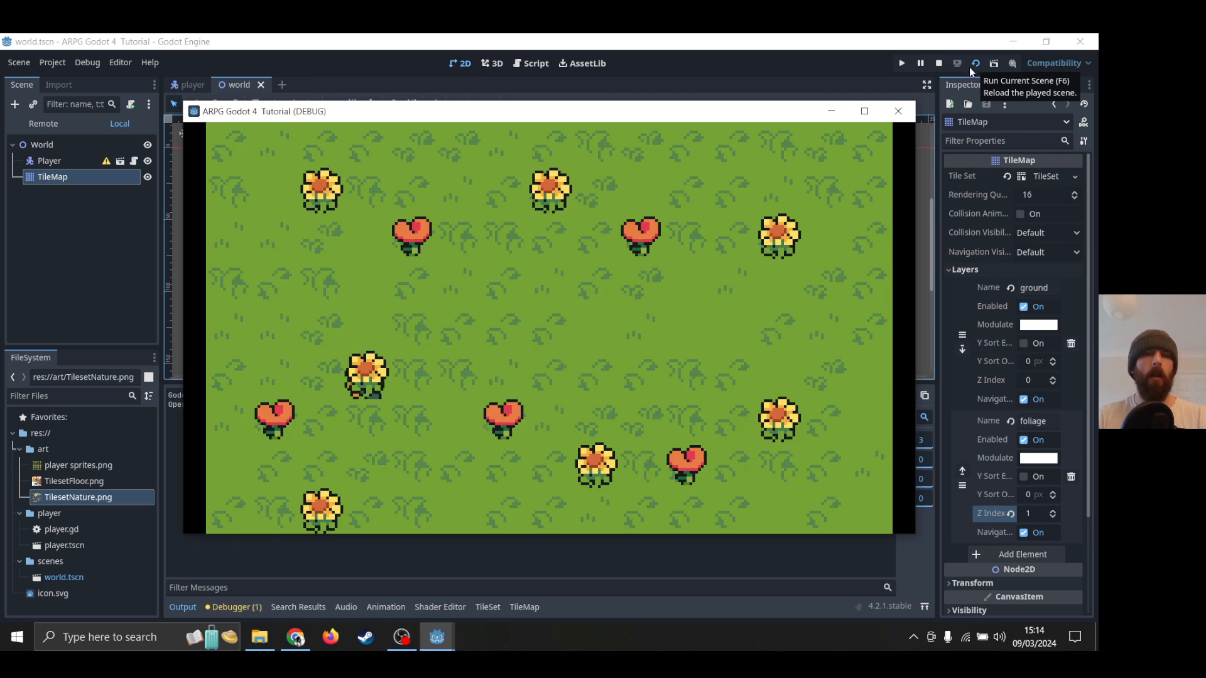
pyautogui.press('Right')
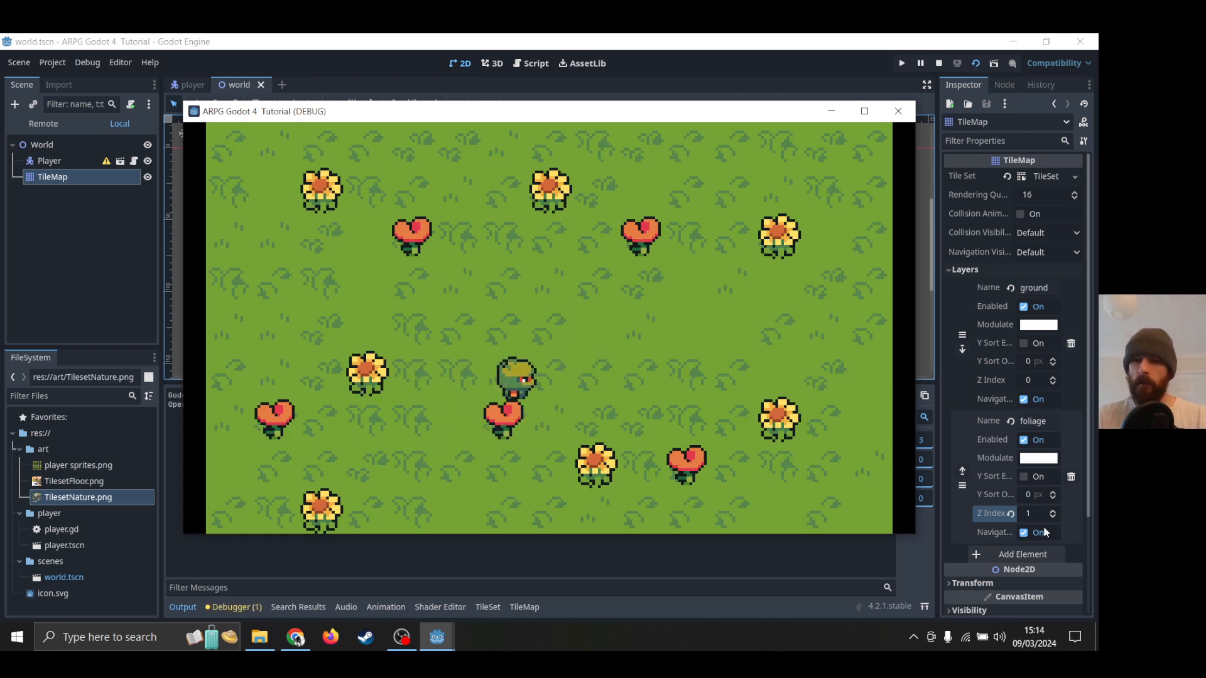
# Set the foliage layer's Z Index to 0, rerun the current scene and walk the player over a red flower.
pyautogui.click(1053, 516)
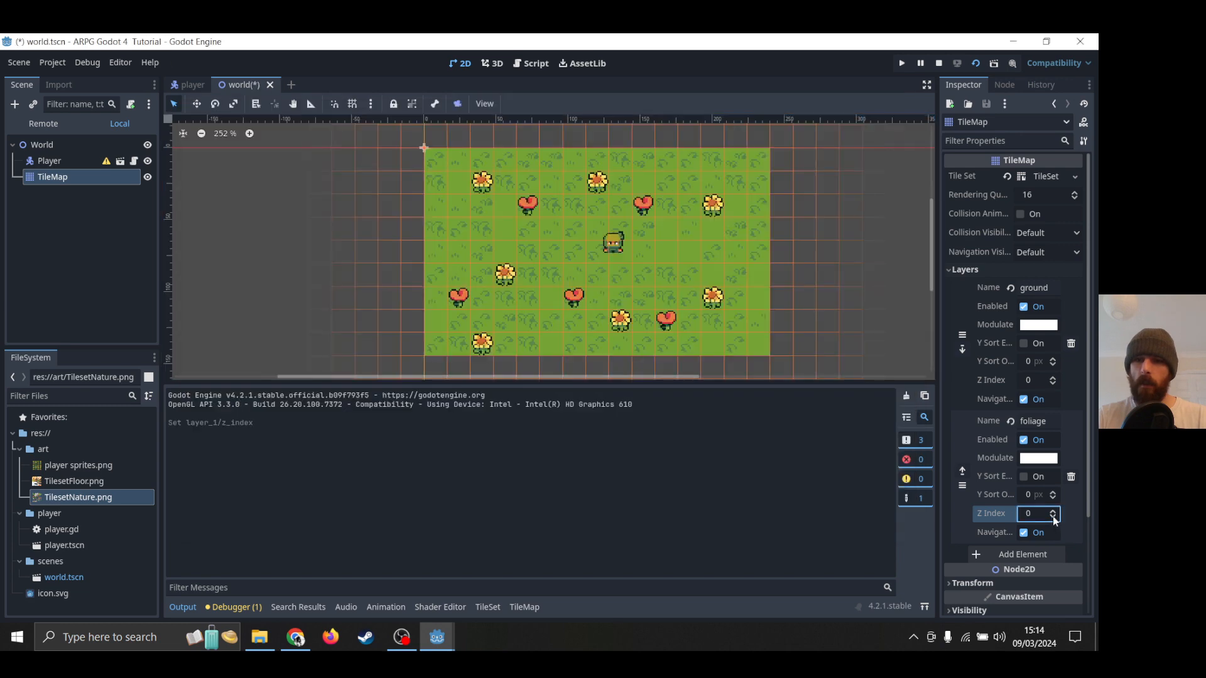
pyautogui.click(1053, 516)
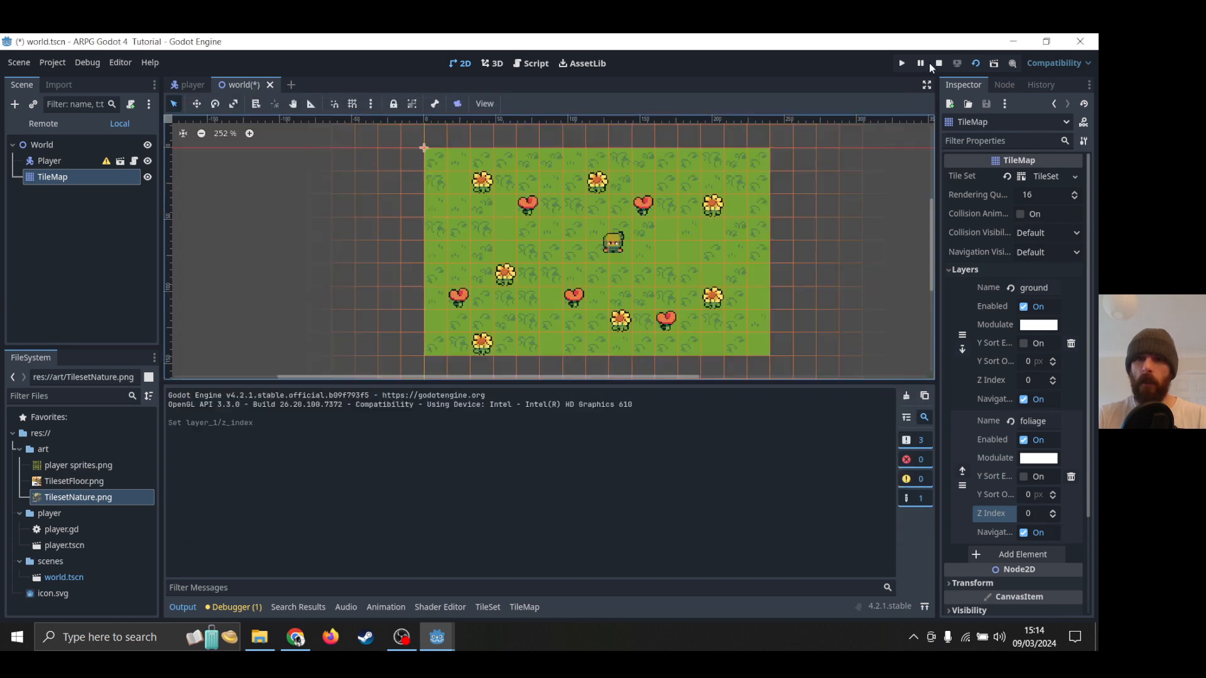
pyautogui.click(977, 65)
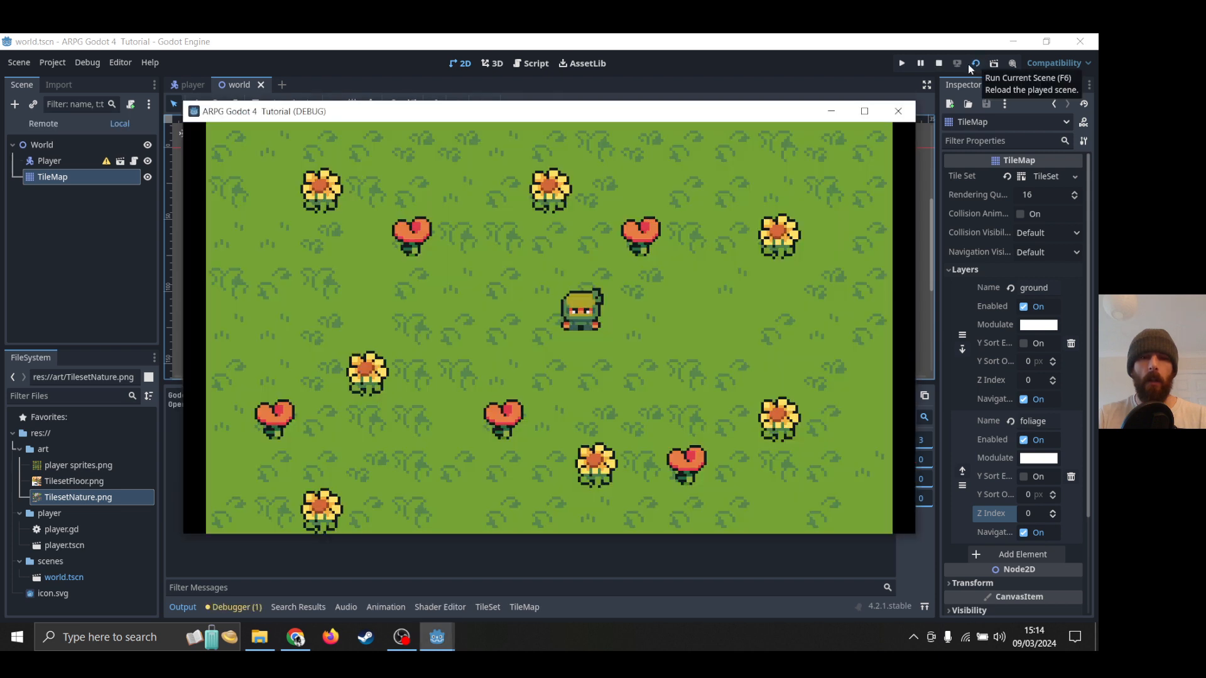
pyautogui.press('Down')
pyautogui.press('Left')
pyautogui.press('Down')
pyautogui.press('Up')
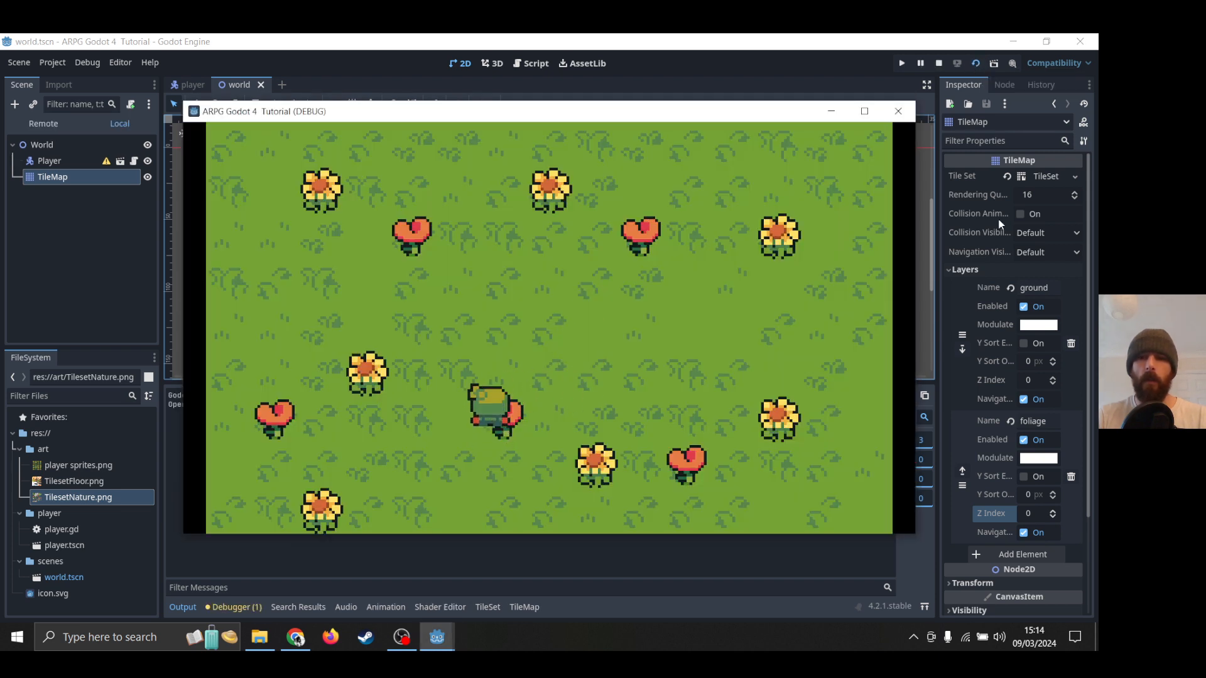
# Set the foliage layer's Z Index to 1, rerun the current scene and walk the player towards the flowers.
pyautogui.click(1053, 510)
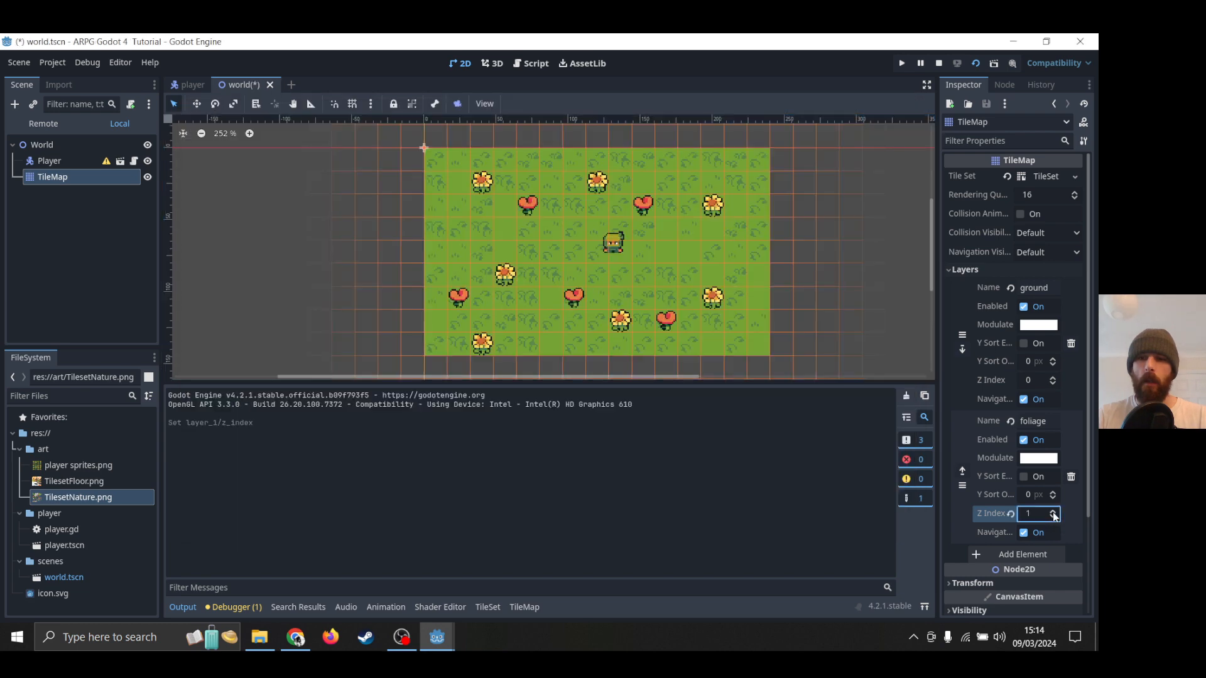
pyautogui.click(976, 64)
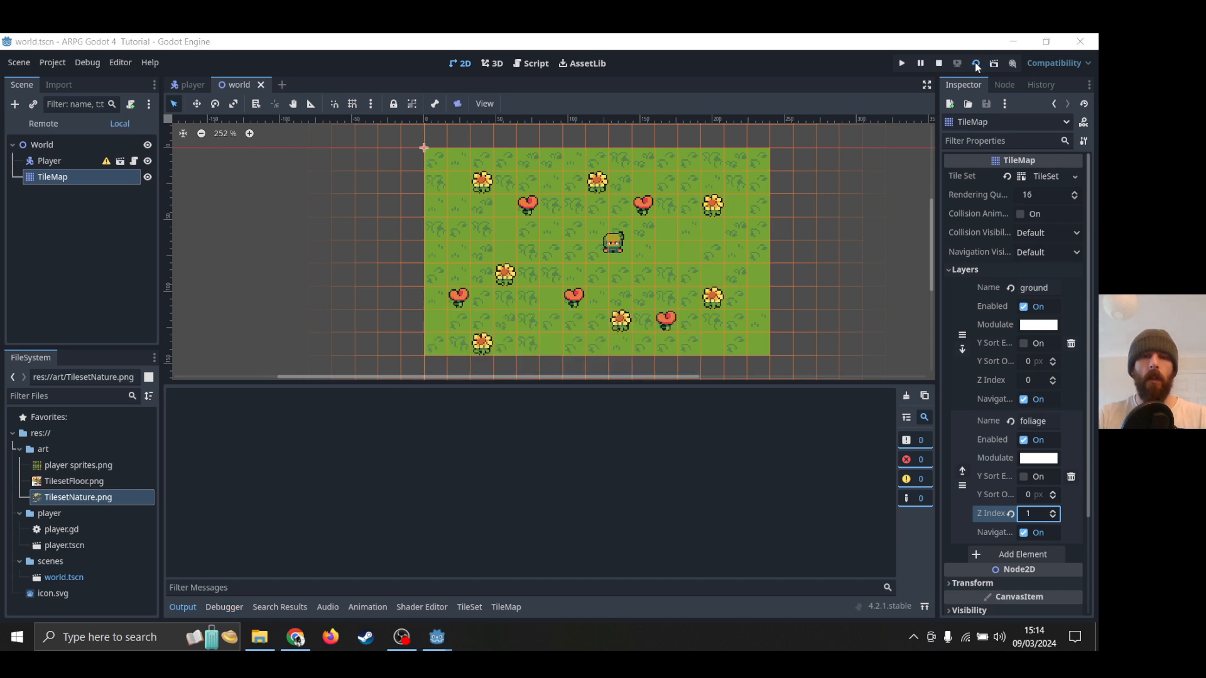
pyautogui.press('Down')
pyautogui.press('Left')
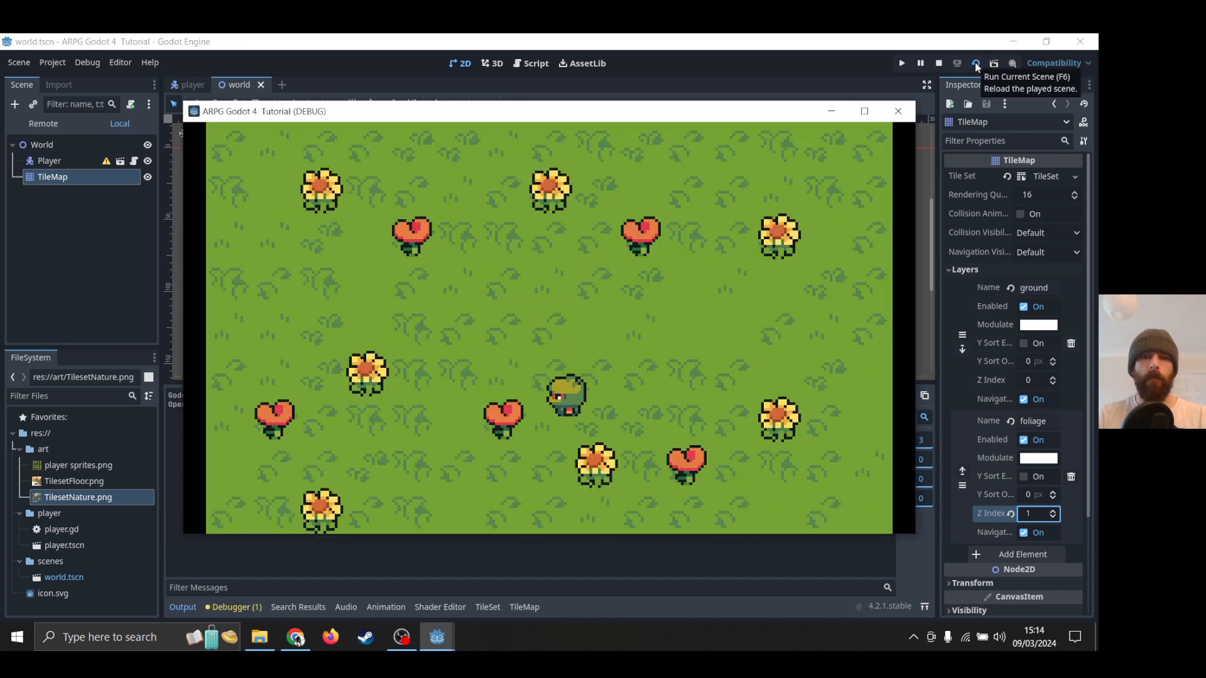
# Walk the player around the flowers in the running game to check how the foliage layer overlaps the character.
pyautogui.press('Down')
pyautogui.press('Down')
pyautogui.press('Right')
pyautogui.press('Up')
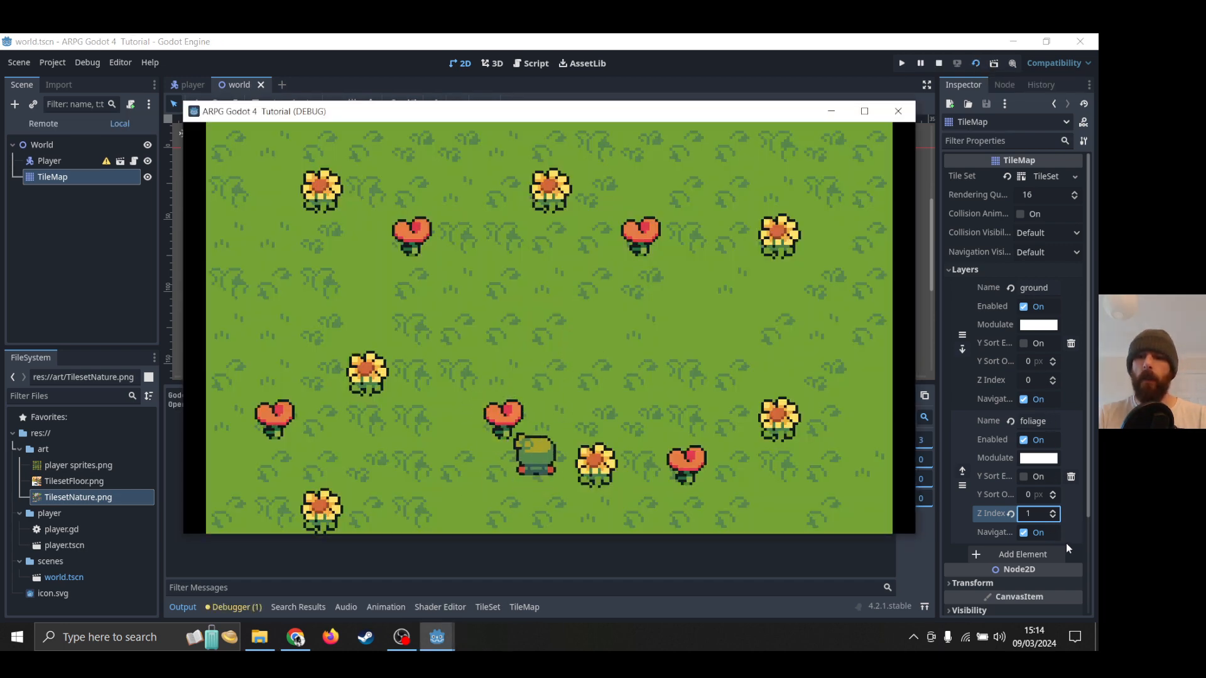
# Set the foliage layer's Z Index to 0 and test it by walking the player past the flowers in the reloaded scene.
pyautogui.click(1054, 517)
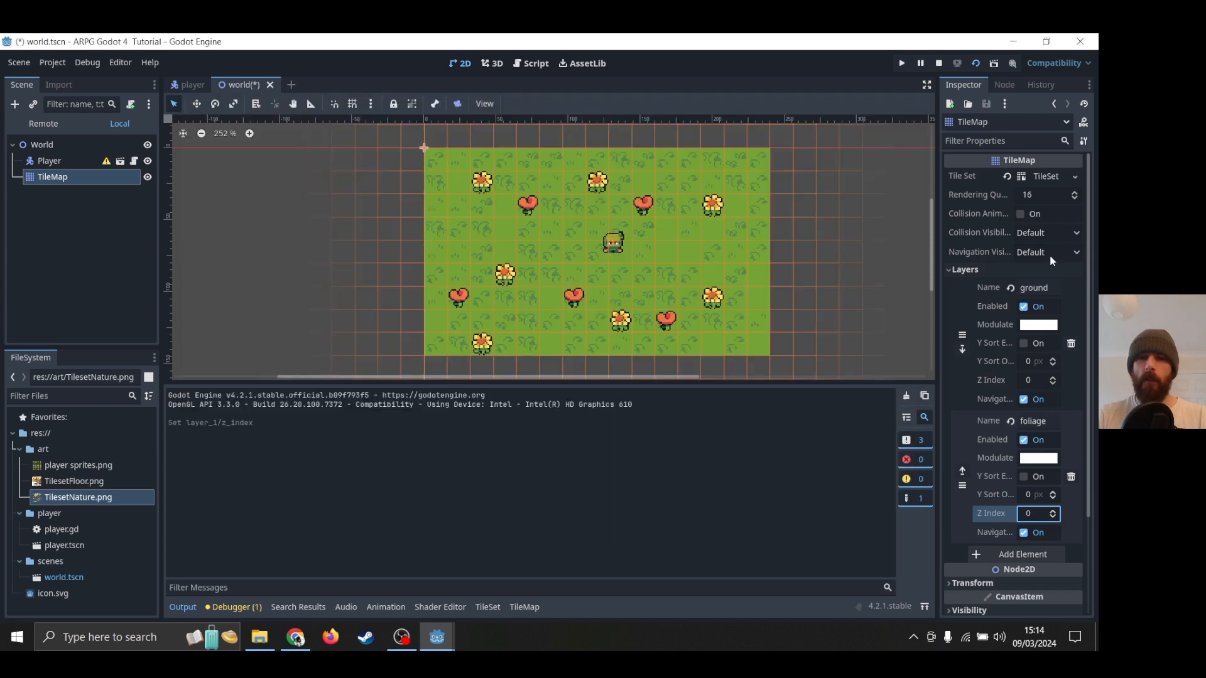
pyautogui.click(977, 63)
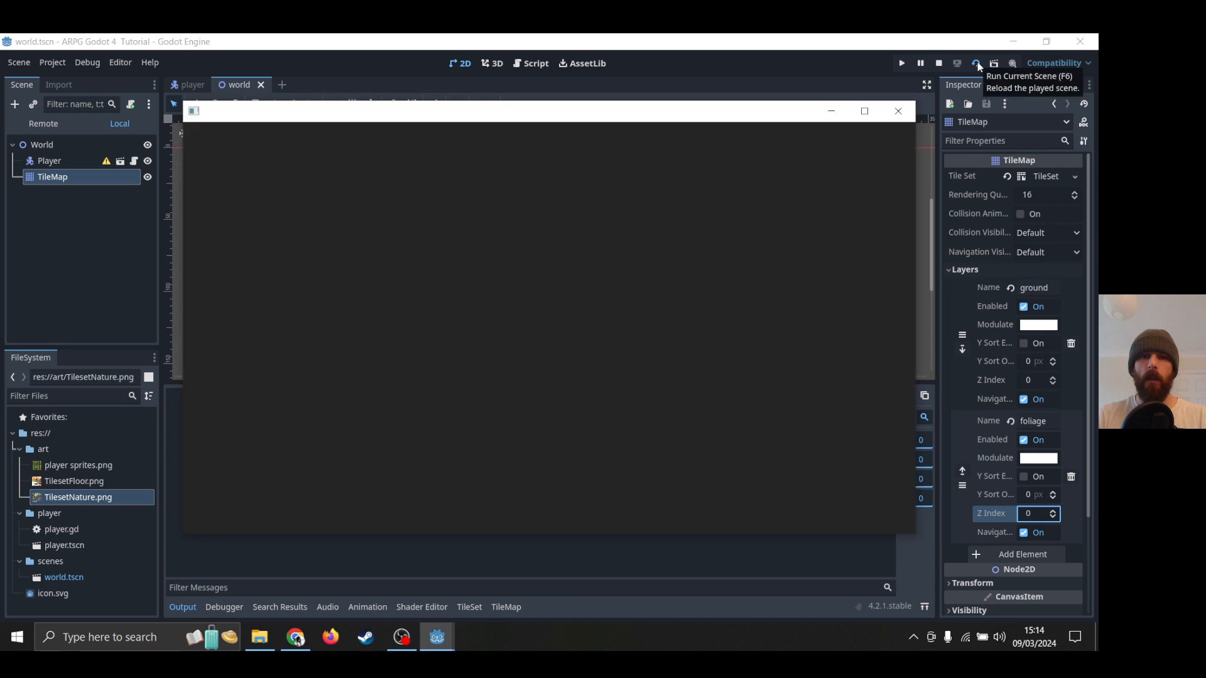
pyautogui.press('Left')
pyautogui.press('Down')
pyautogui.press('Down')
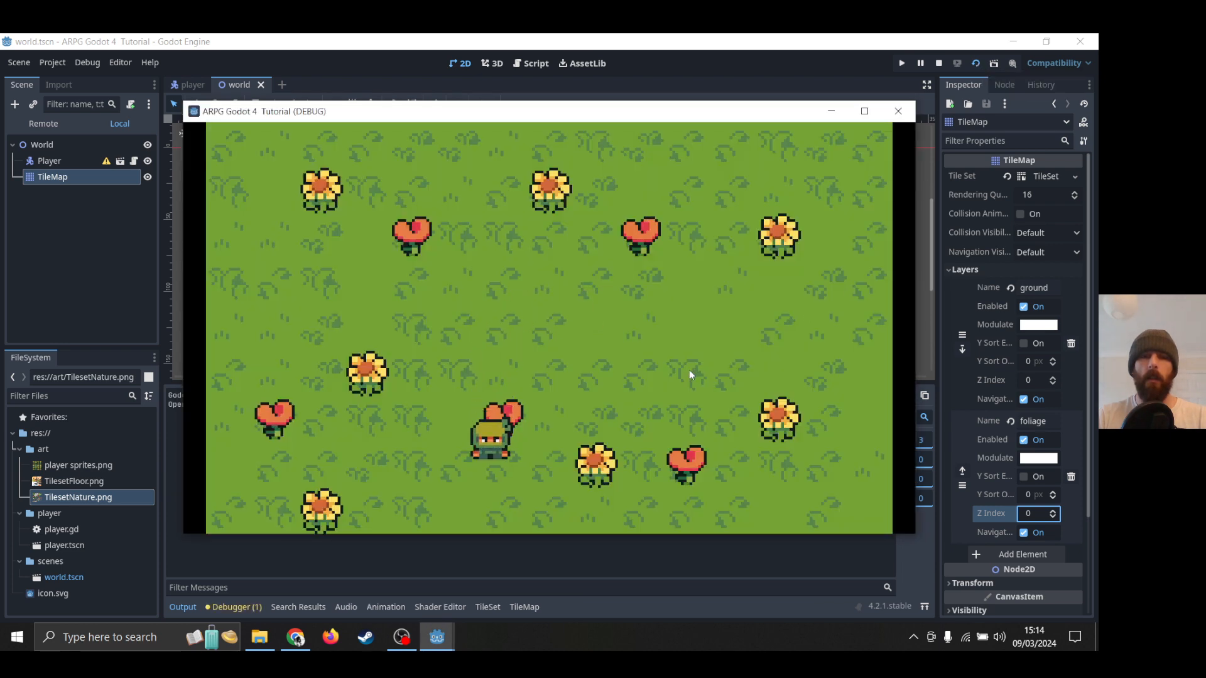
pyautogui.press('Right')
pyautogui.press('Right')
pyautogui.press('Up')
pyautogui.click(898, 111)
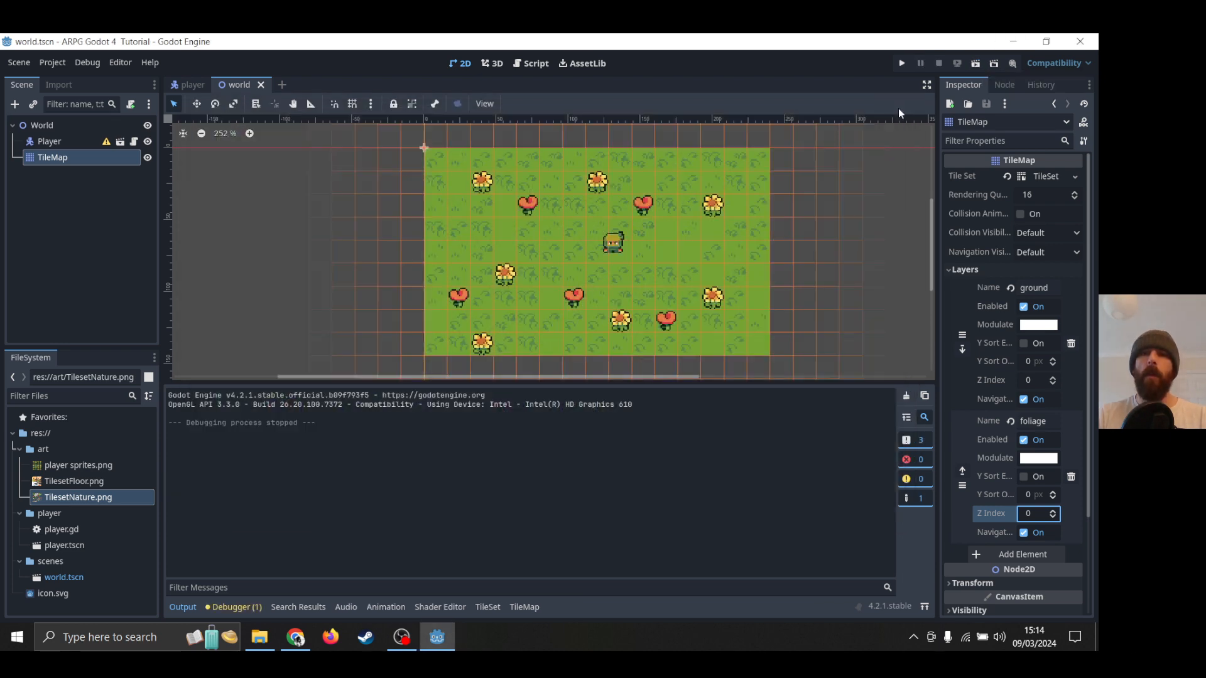
pyautogui.click(90, 482)
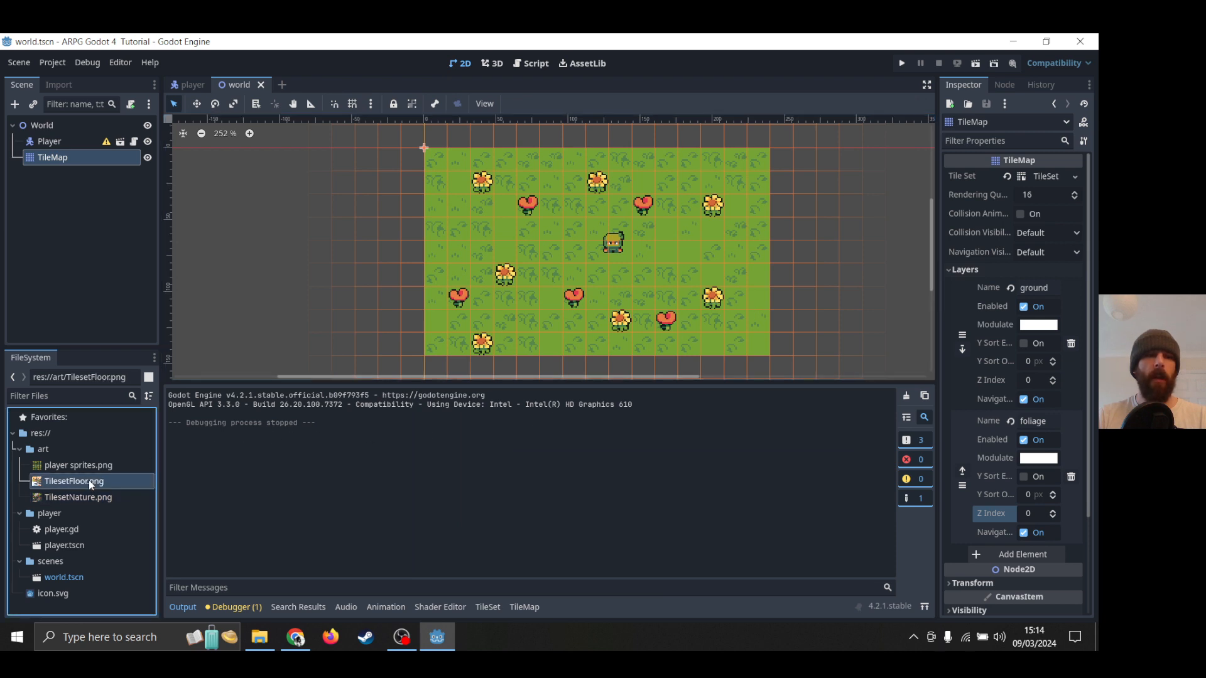
pyautogui.moveTo(87, 499)
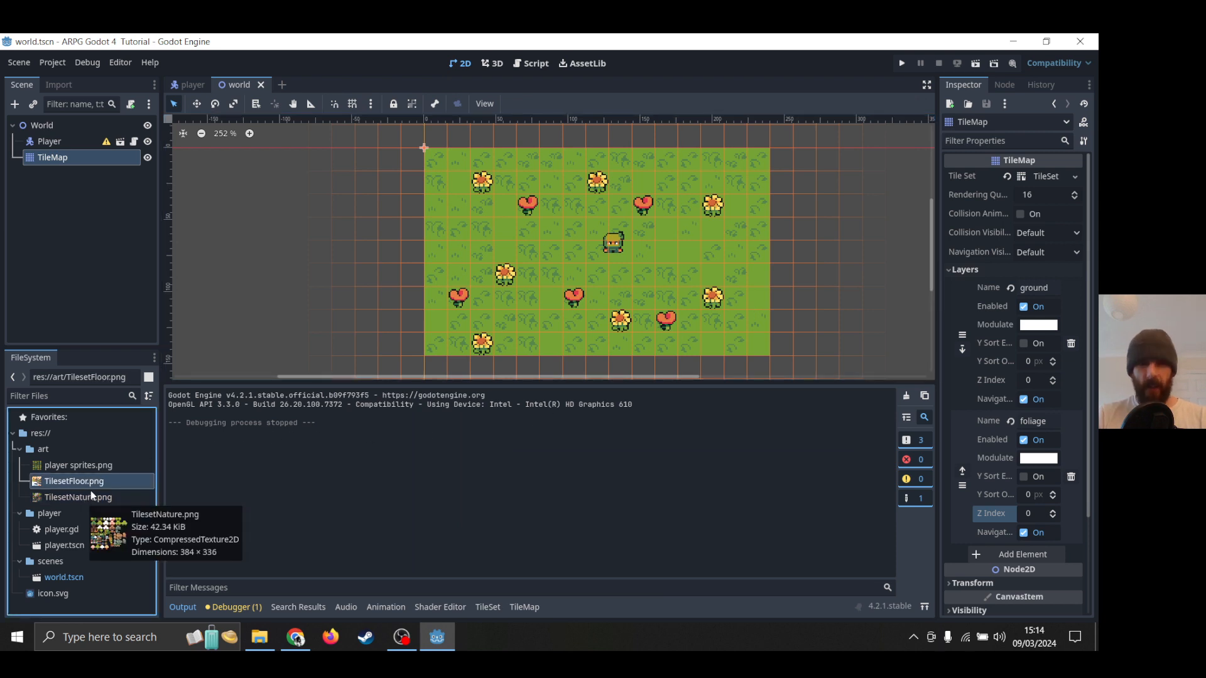
pyautogui.click(87, 463)
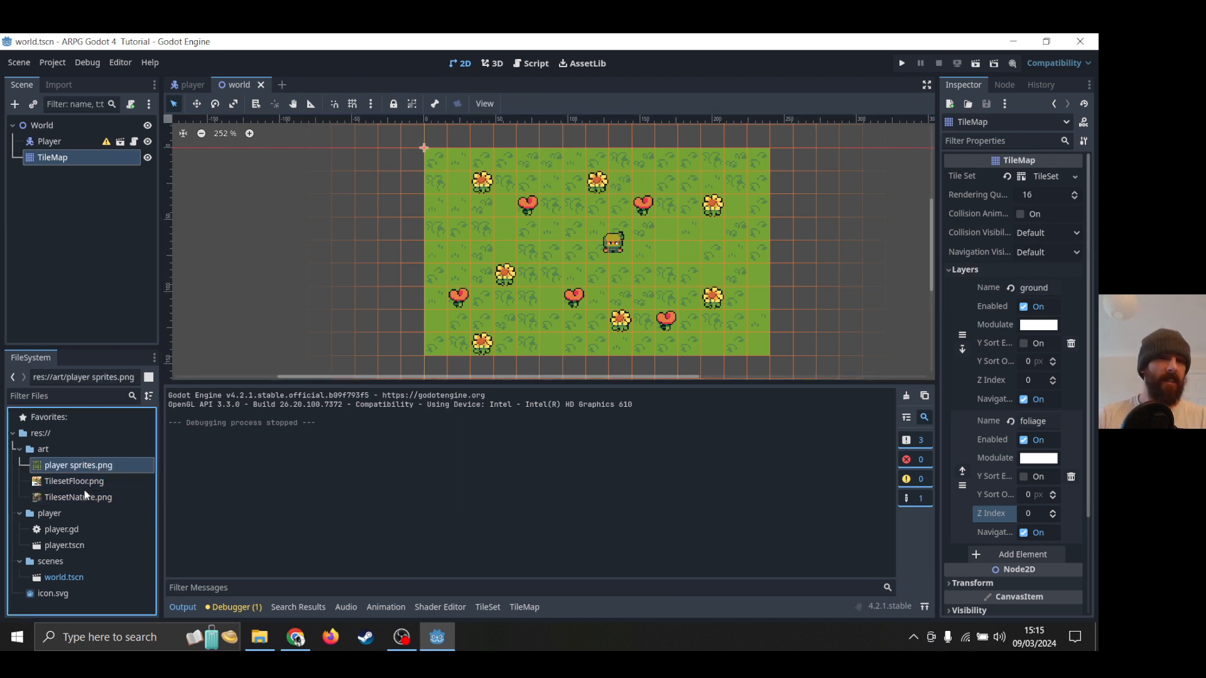
pyautogui.click(83, 485)
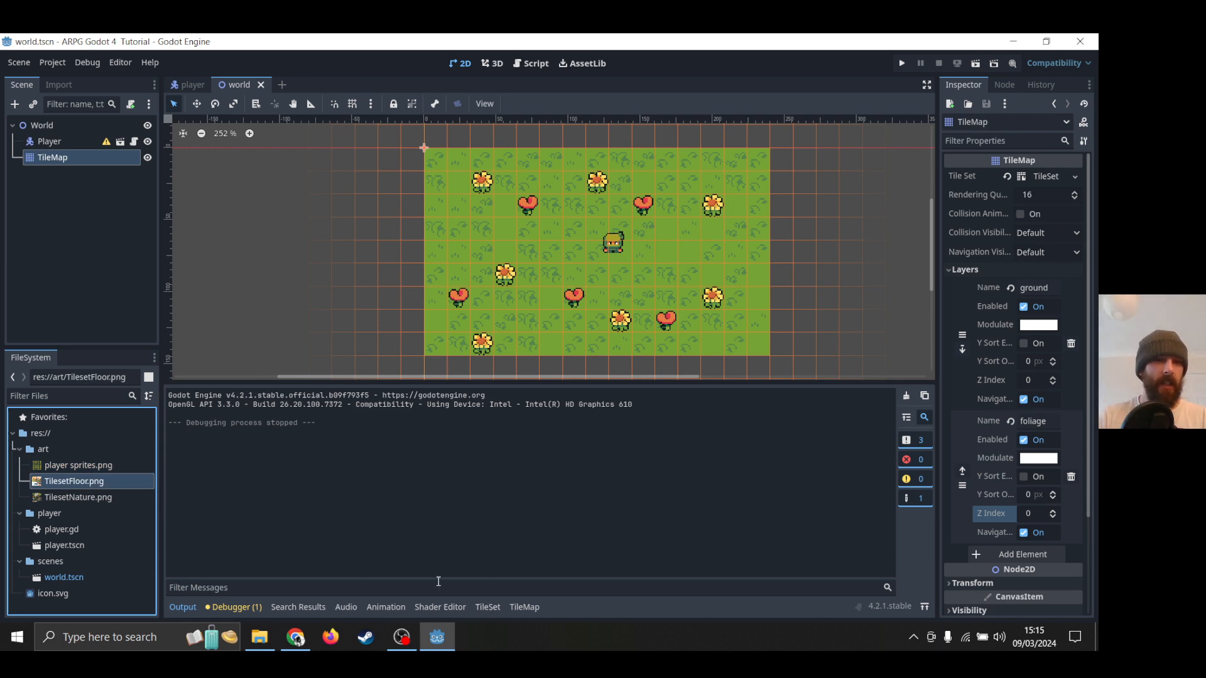
# Bring up the tree tiles of TilesetNature.png in the TileMap editor and pick the first tile of the yellow-green tree.
pyautogui.click(525, 607)
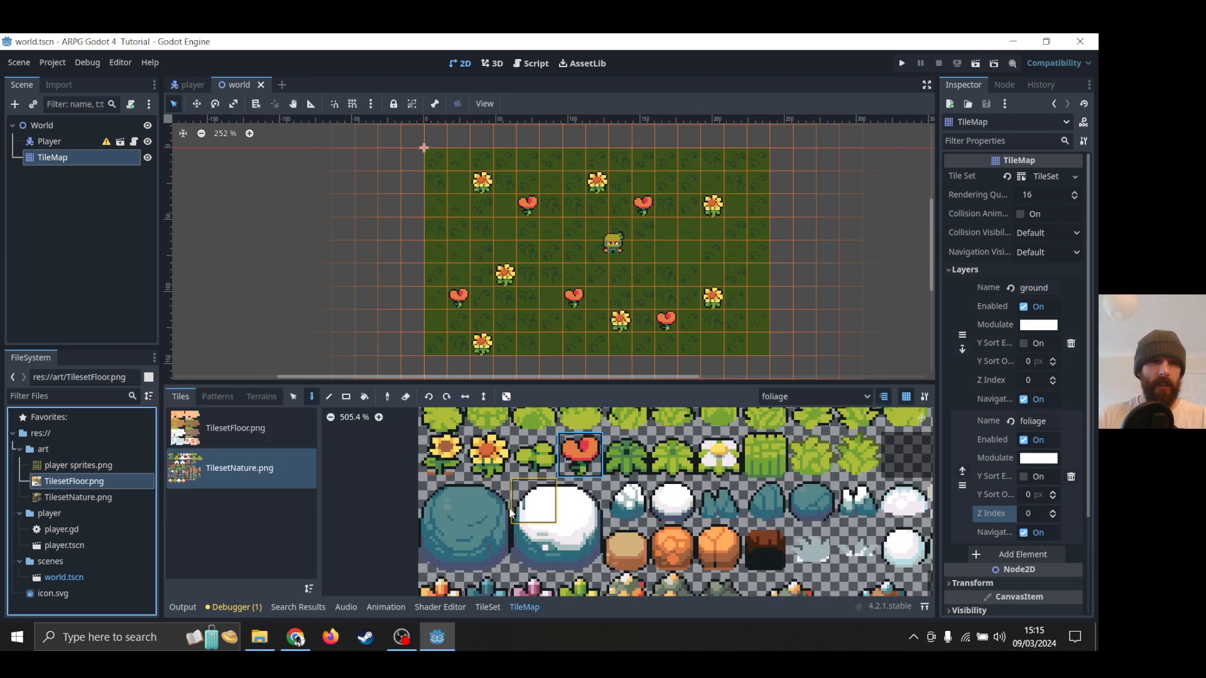
pyautogui.scroll(-5, 511, 512)
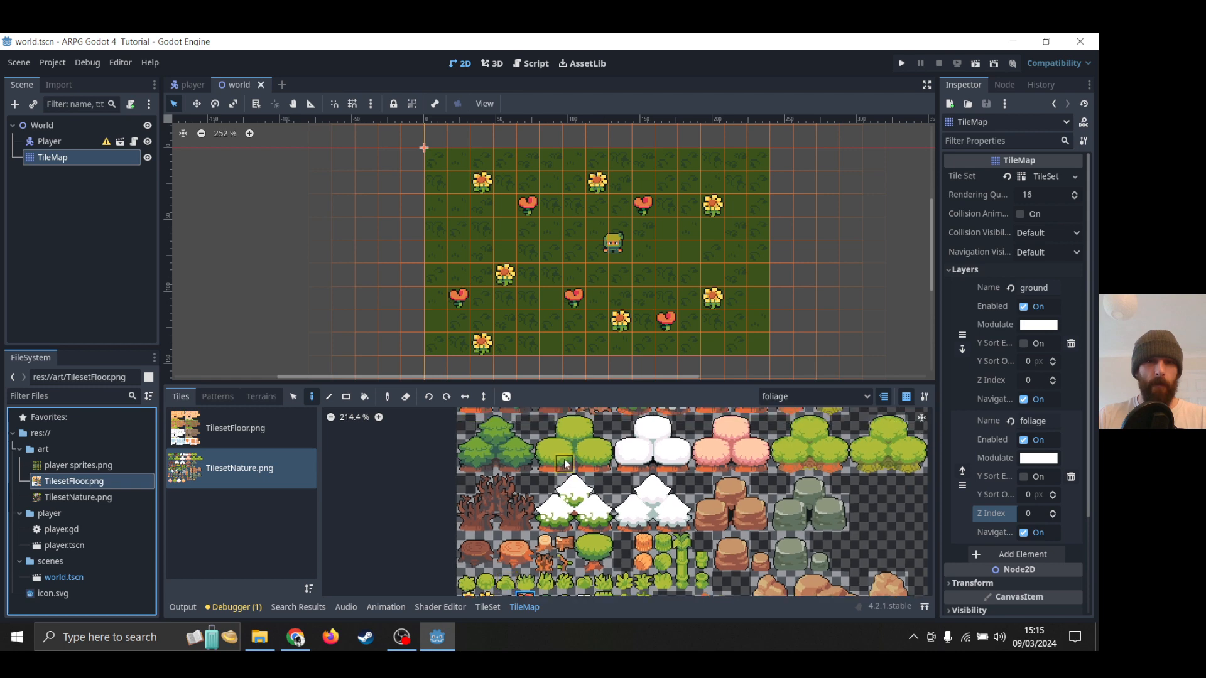
pyautogui.scroll(3, 564, 464)
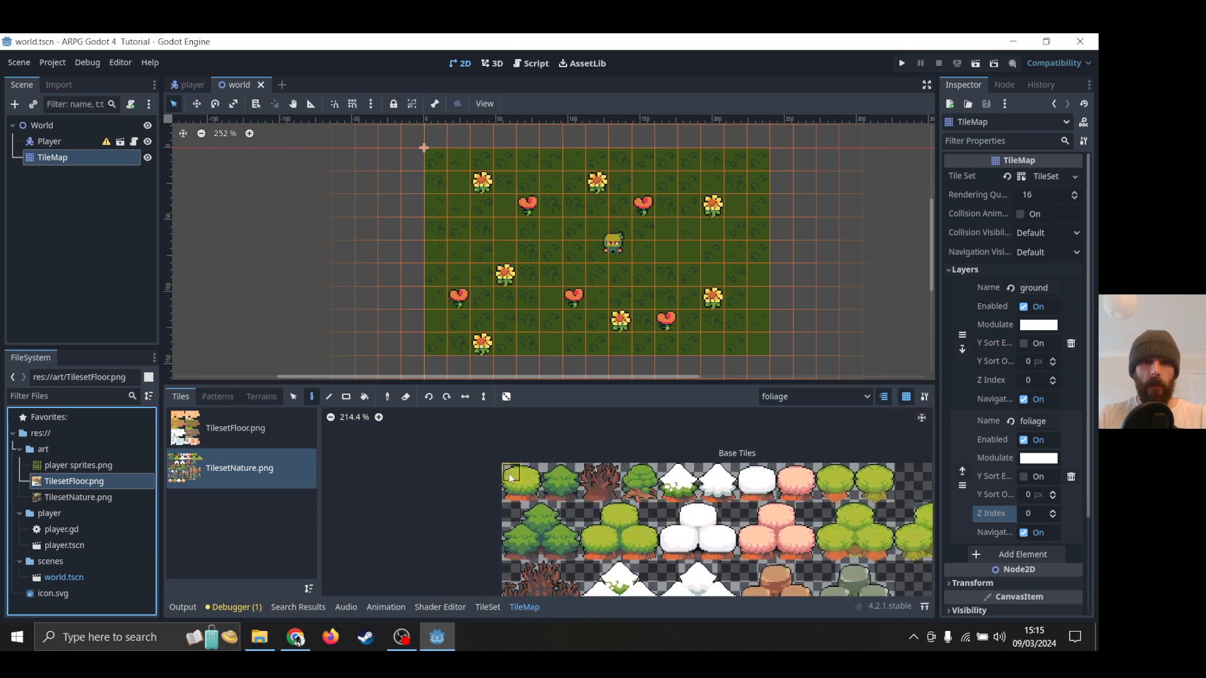
pyautogui.click(510, 477)
pyautogui.scroll(6, 532, 498)
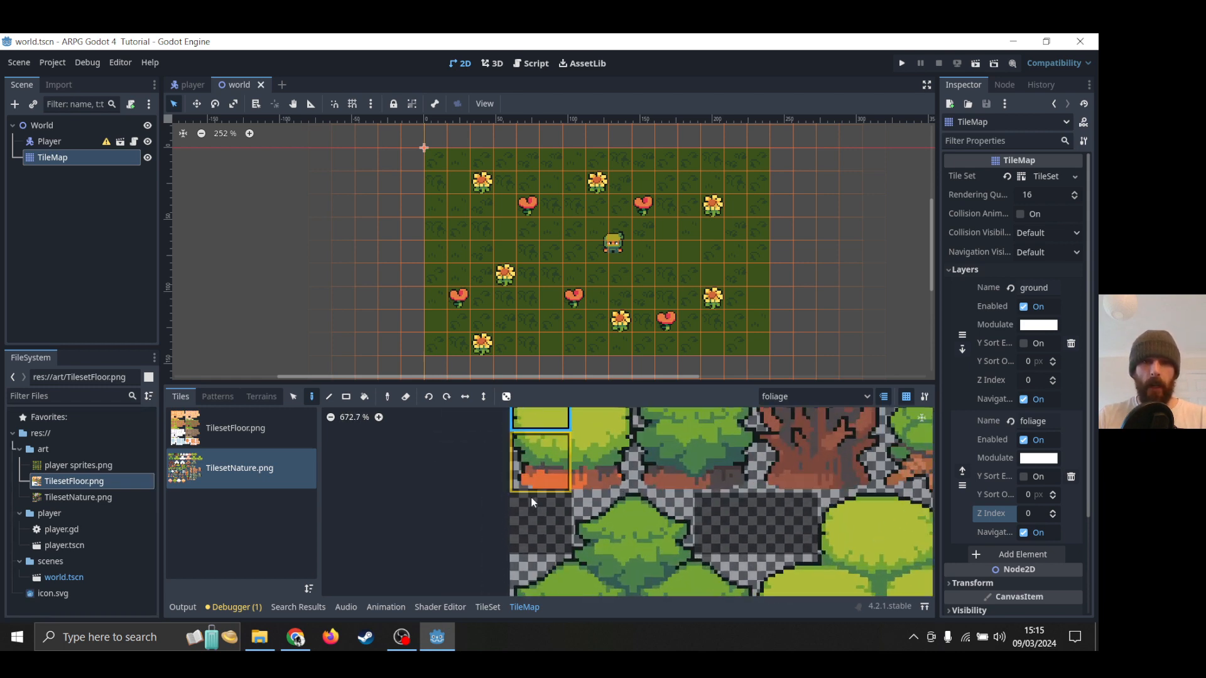
pyautogui.moveTo(730, 477); pyautogui.dragTo(645, 536, button='middle')
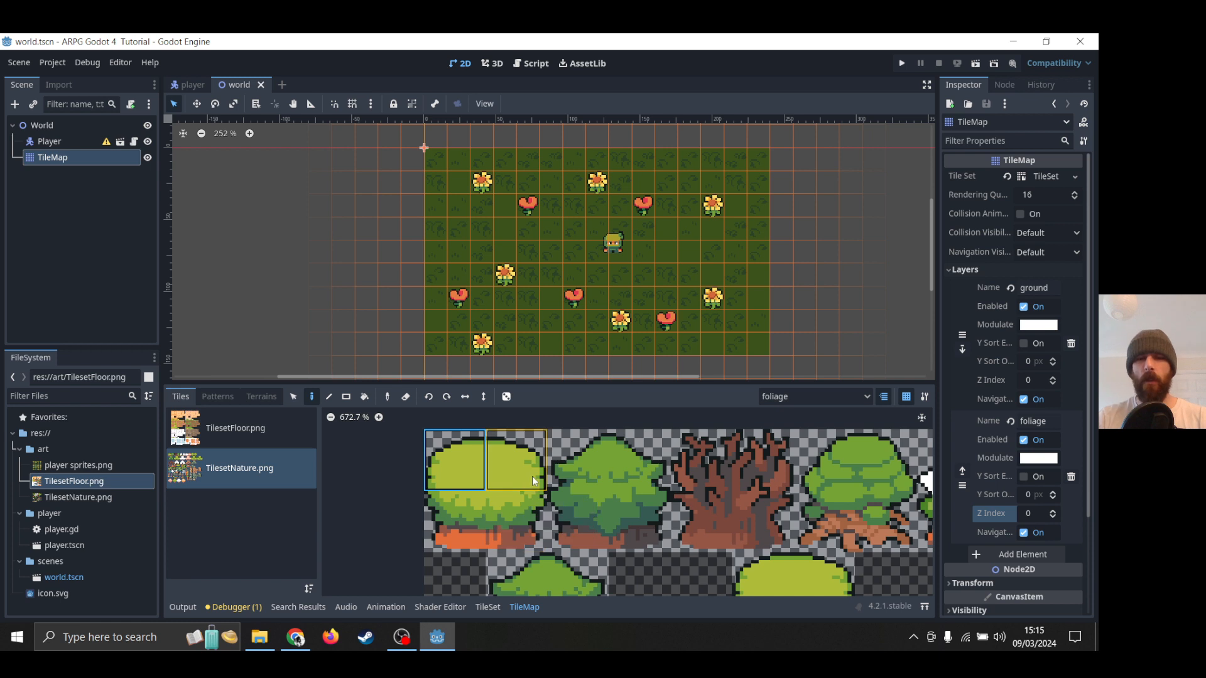
# Add a third layer named "trees" to the TileMap and set its Z Index to 1.
pyautogui.click(1033, 554)
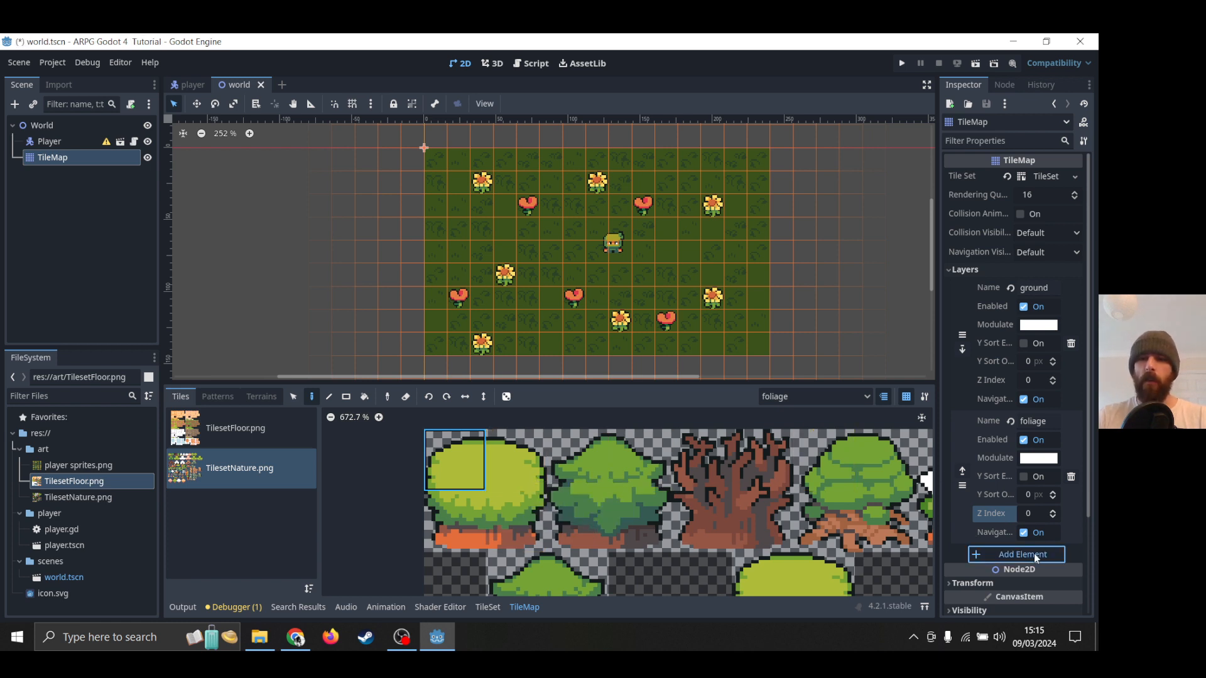
pyautogui.click(1036, 555)
pyautogui.write('trees')
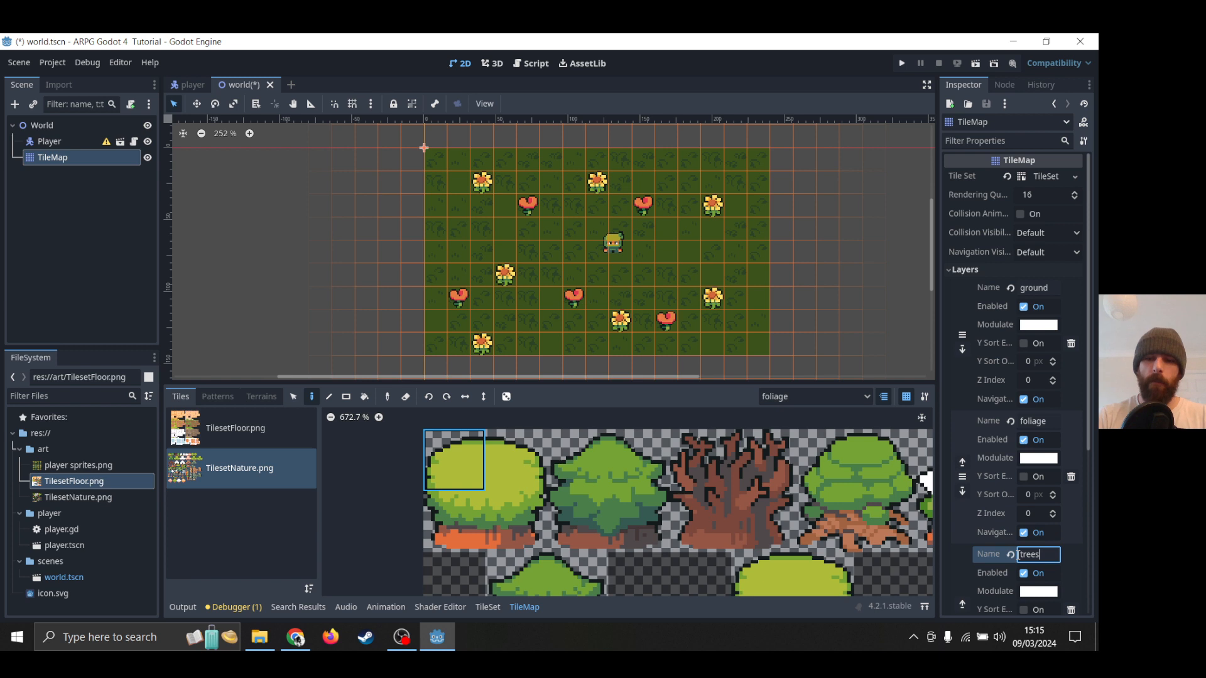
pyautogui.press('Return')
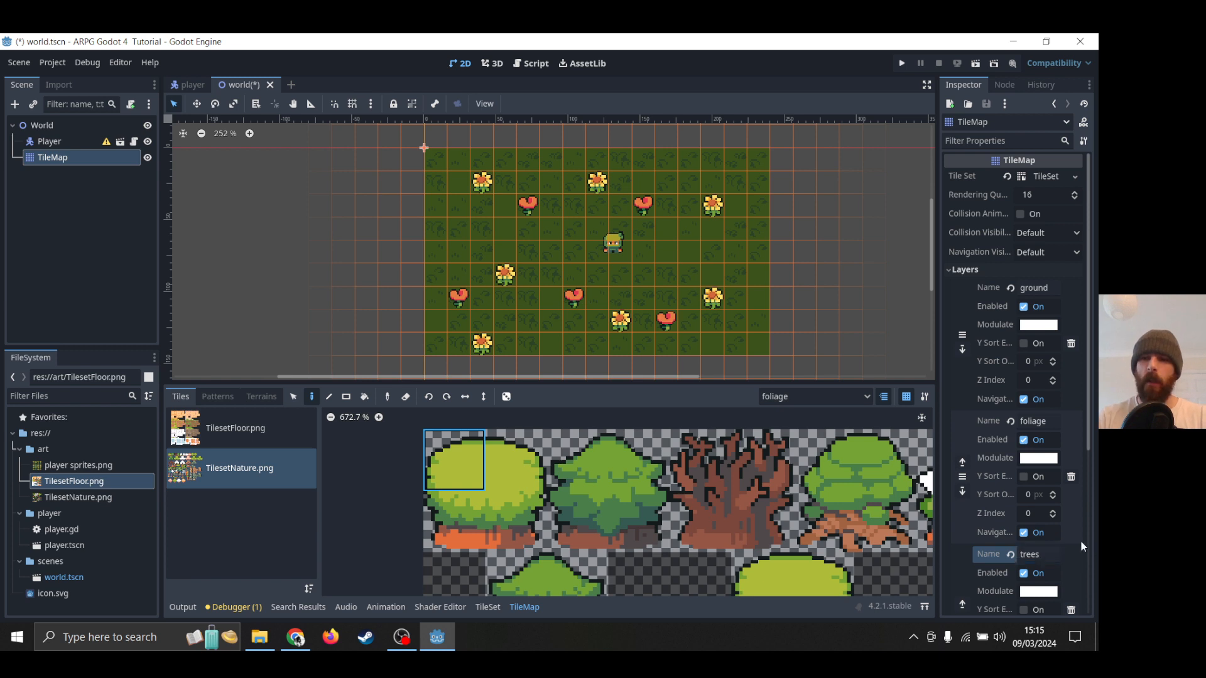
pyautogui.scroll(-3, 1042, 549)
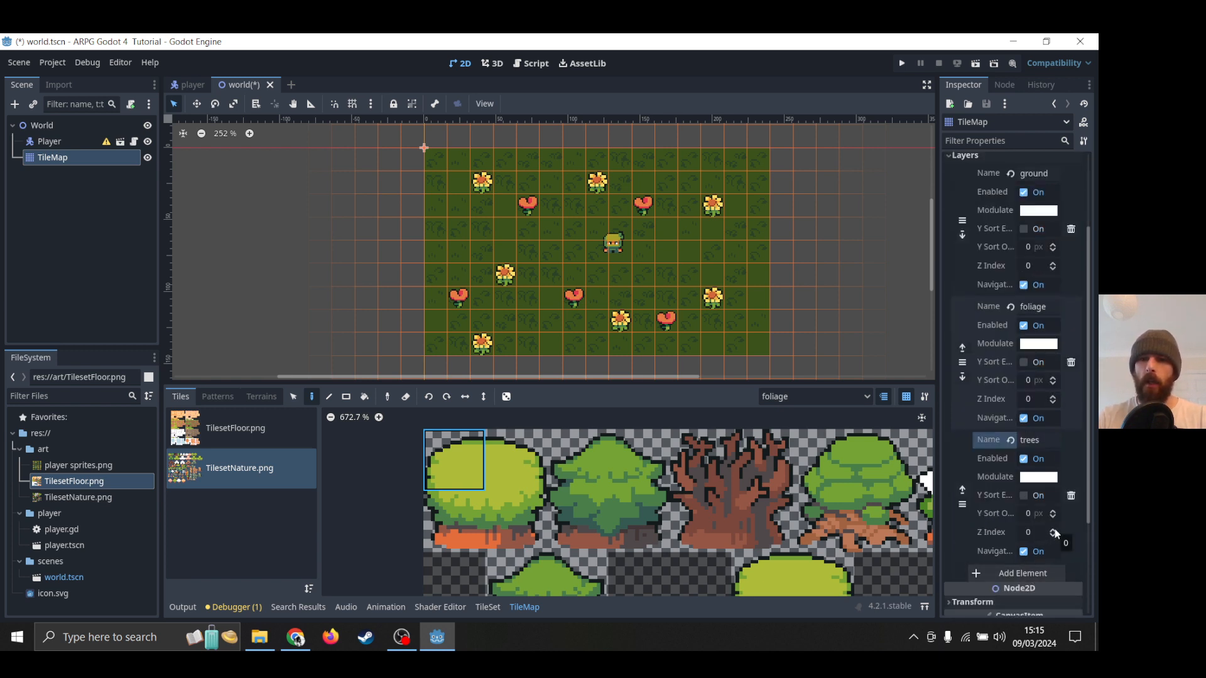
pyautogui.click(1054, 530)
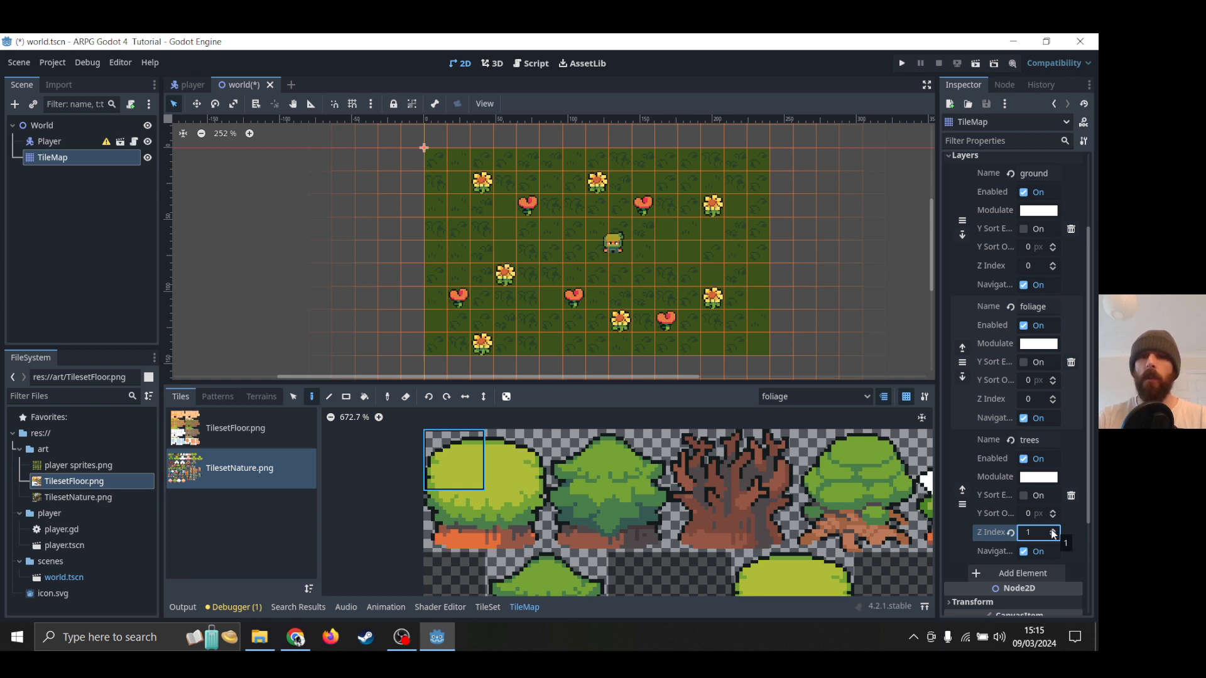
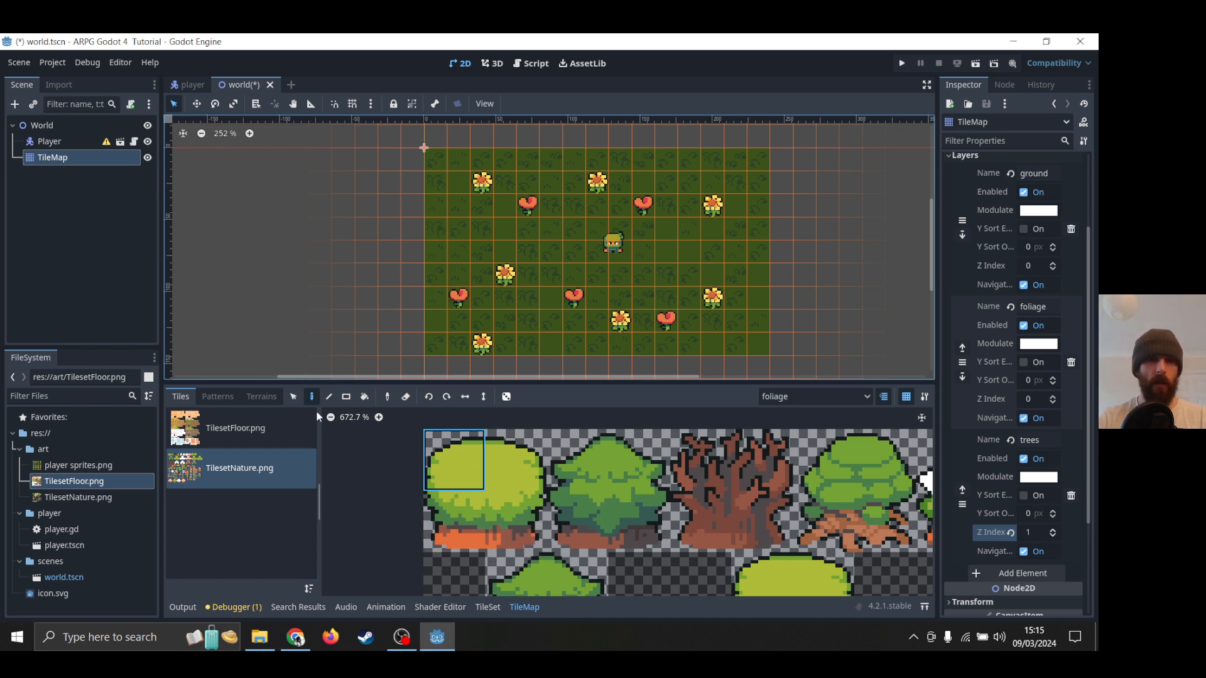
# Select the 2×2 block of tiles that makes up the round yellow-green tree in TilesetNature.png.
pyautogui.click(293, 396)
pyautogui.moveTo(456, 462); pyautogui.dragTo(511, 507)
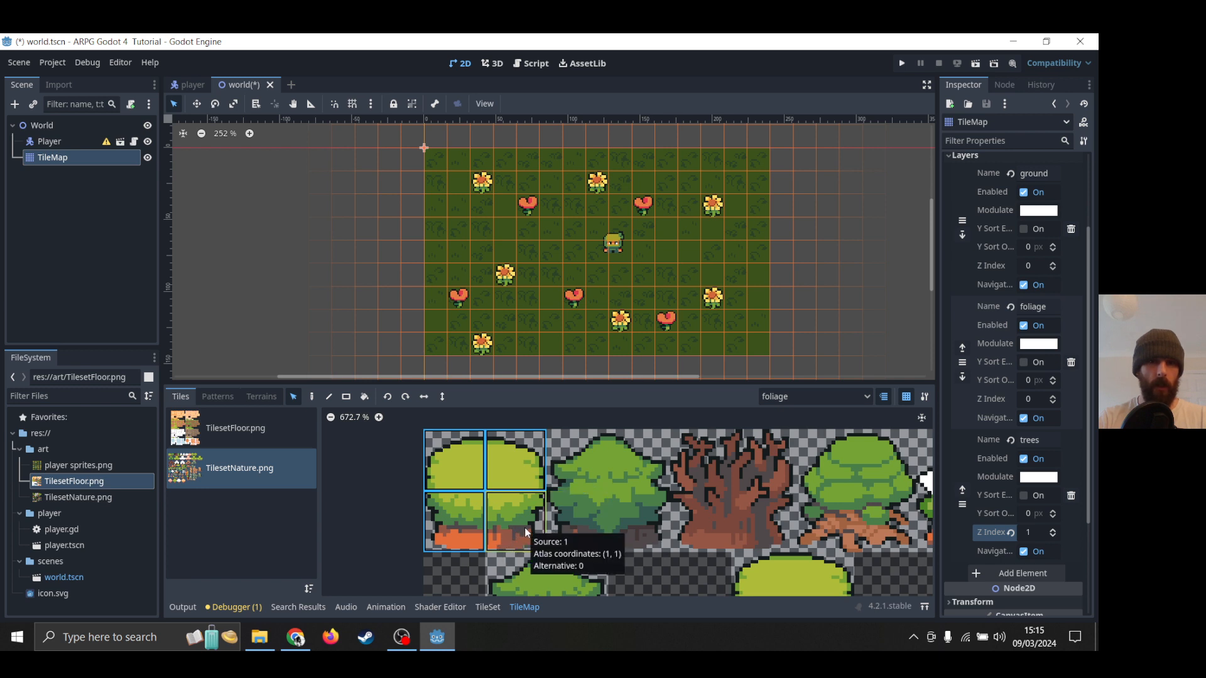
pyautogui.click(232, 398)
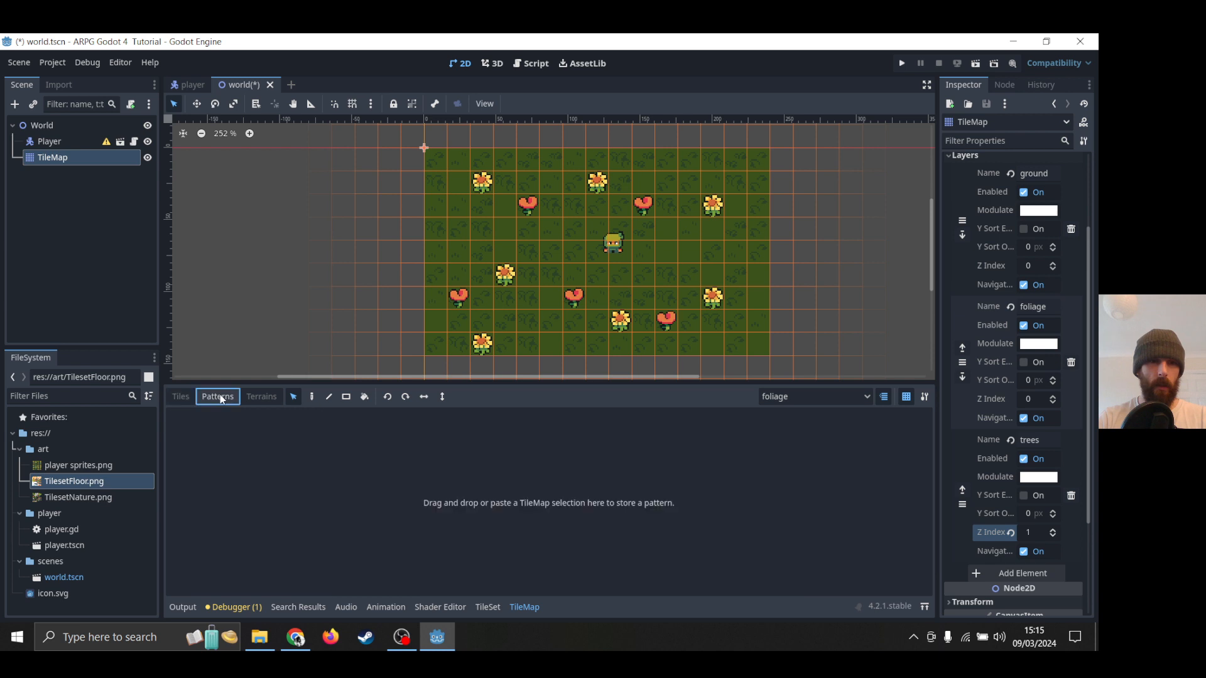
pyautogui.click(189, 398)
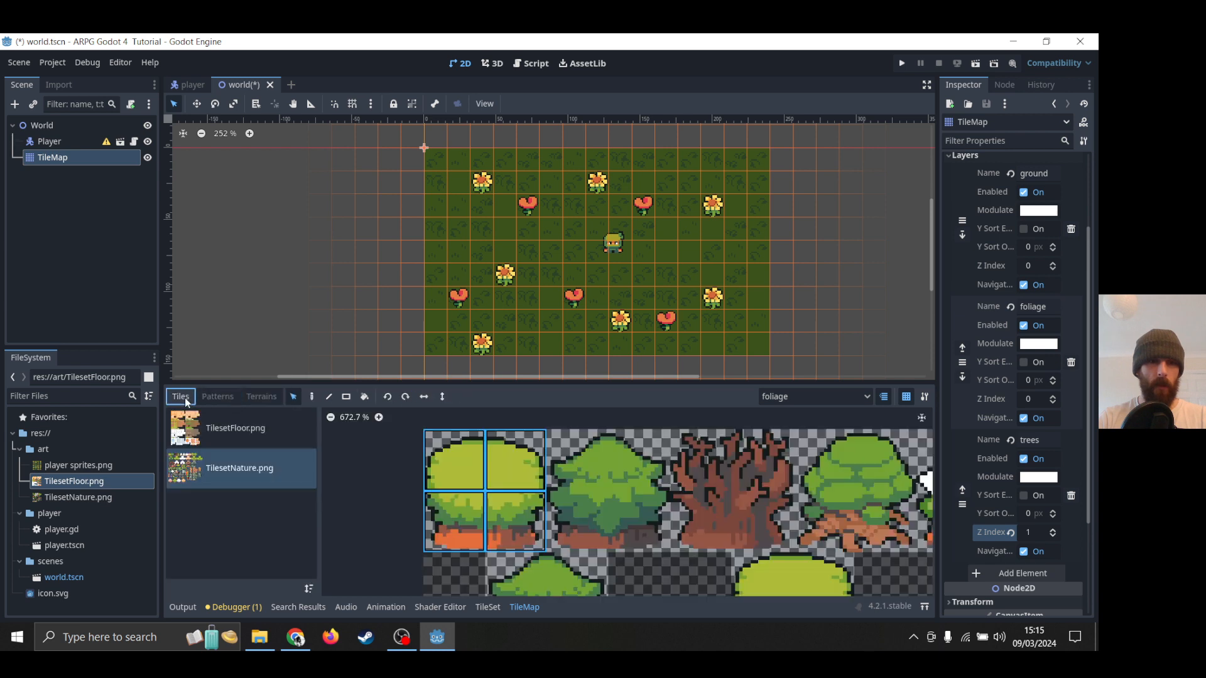
pyautogui.click(462, 471)
pyautogui.moveTo(481, 483); pyautogui.dragTo(529, 530)
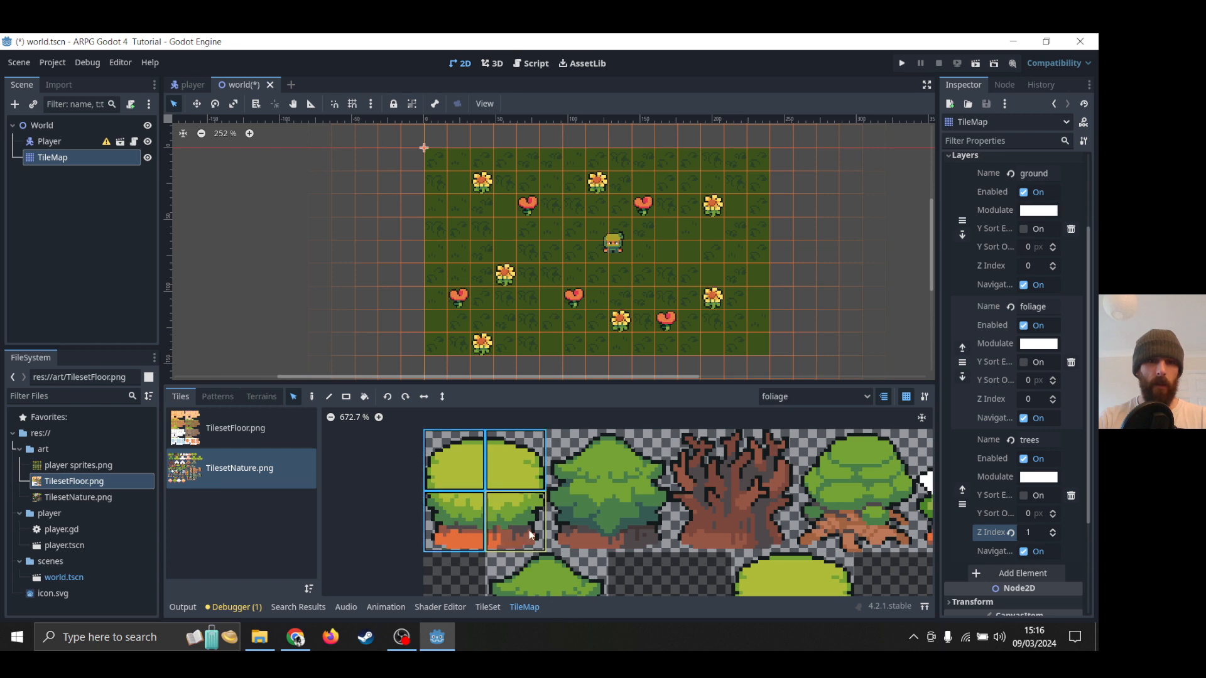
# Examine how the tree sprites are divided into tiles in the TileSet editor's TilesetNature.png atlas.
pyautogui.click(488, 608)
pyautogui.scroll(4, 534, 540)
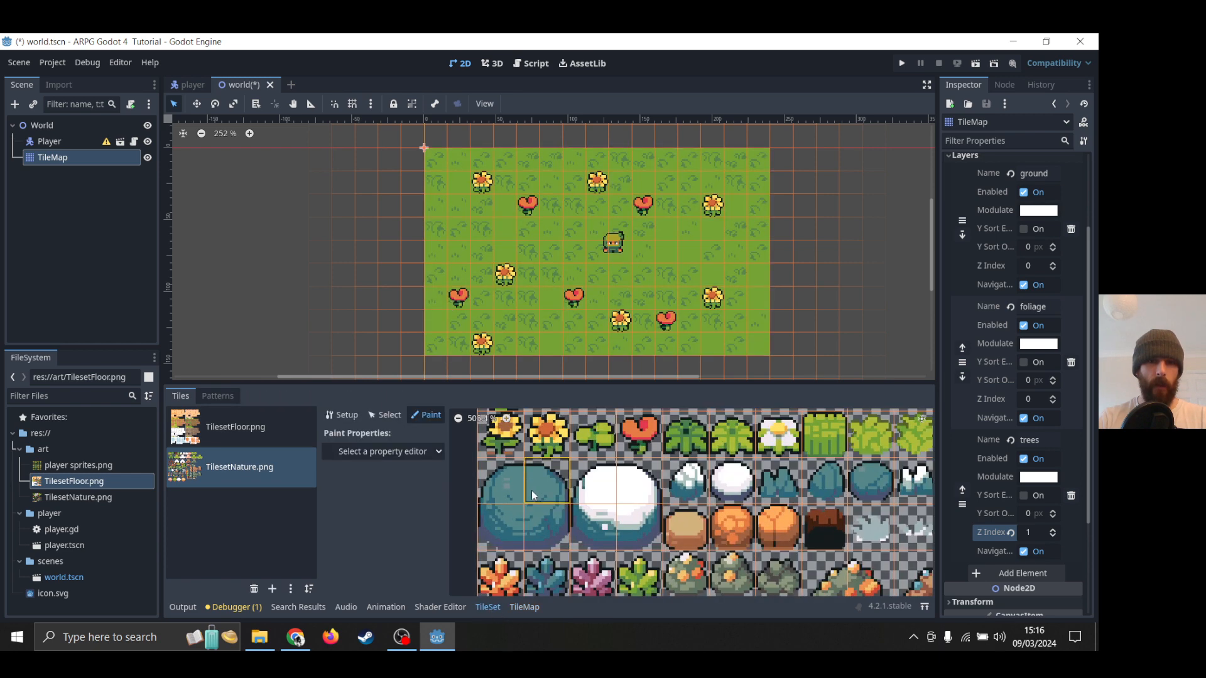
pyautogui.moveTo(630, 651); pyautogui.dragTo(629, 651, button='middle')
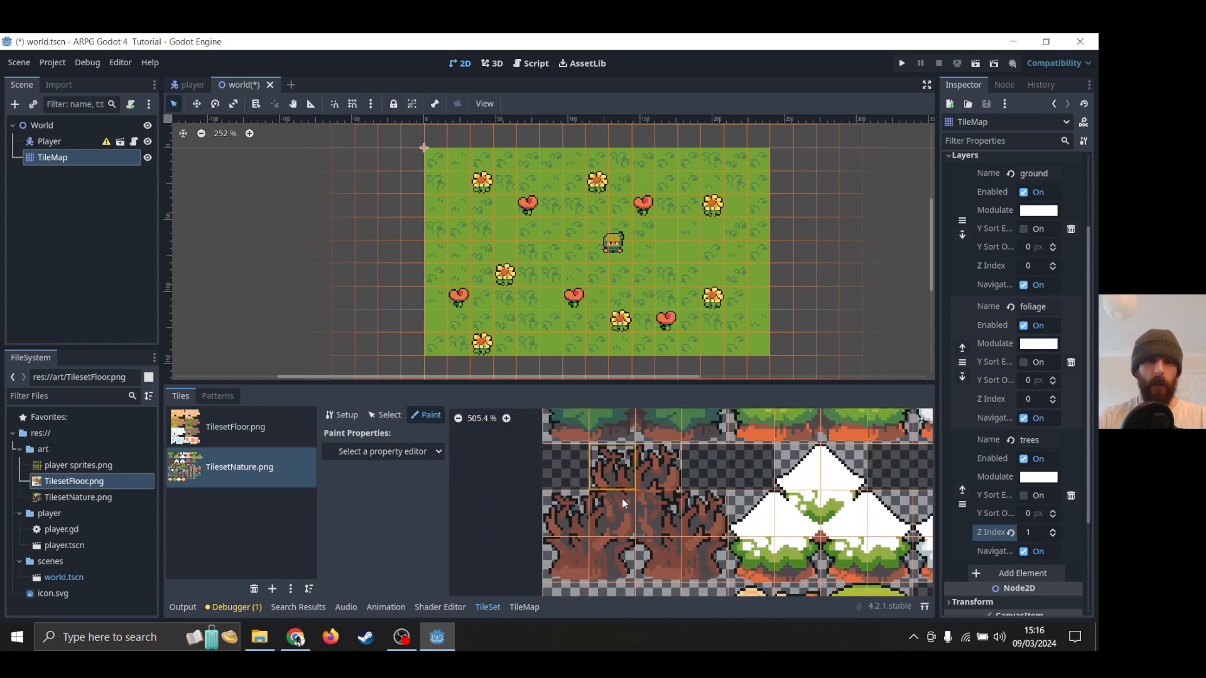
pyautogui.moveTo(622, 494); pyautogui.dragTo(557, 642, button='middle')
pyautogui.moveTo(592, 449); pyautogui.dragTo(659, 602, button='middle')
pyautogui.moveTo(636, 539); pyautogui.dragTo(629, 475, button='middle')
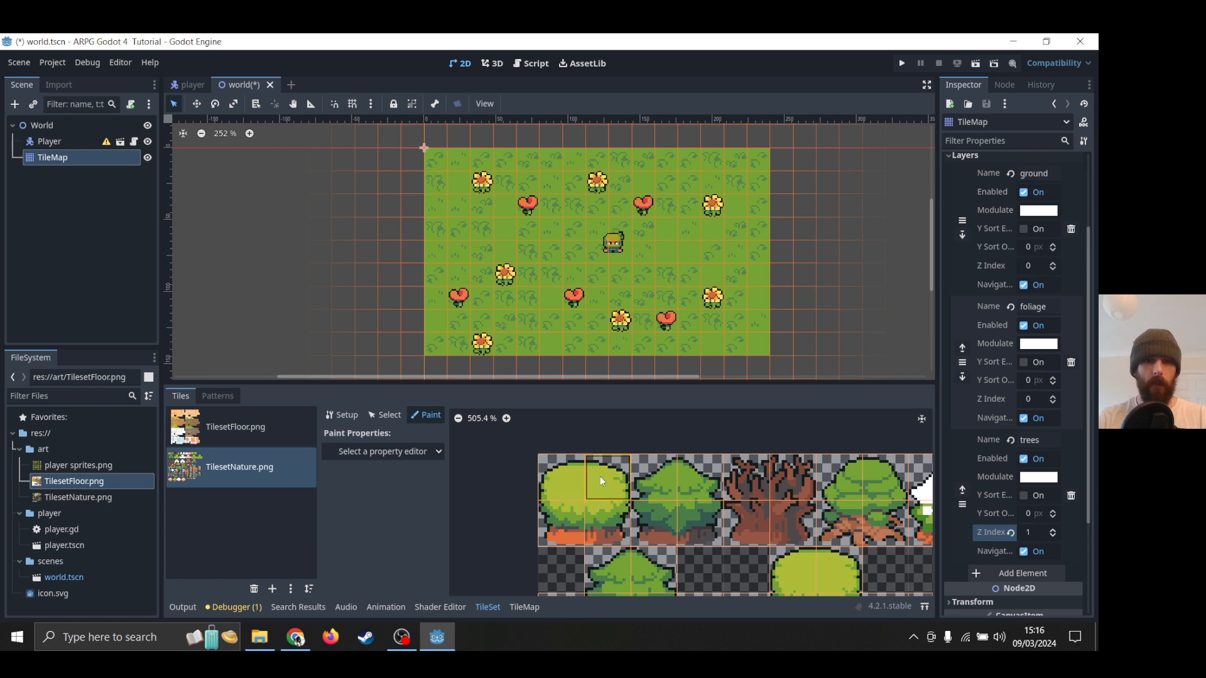
# Return to the TileMap editor and make trees the active layer.
pyautogui.click(524, 606)
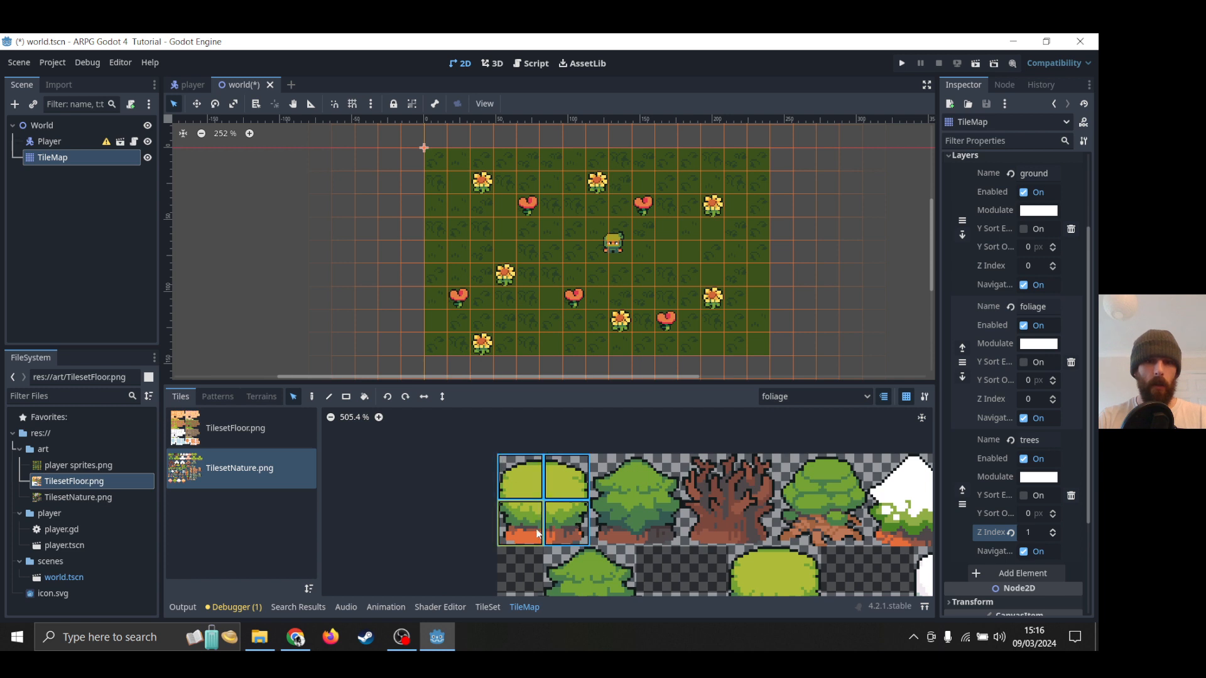
pyautogui.click(793, 398)
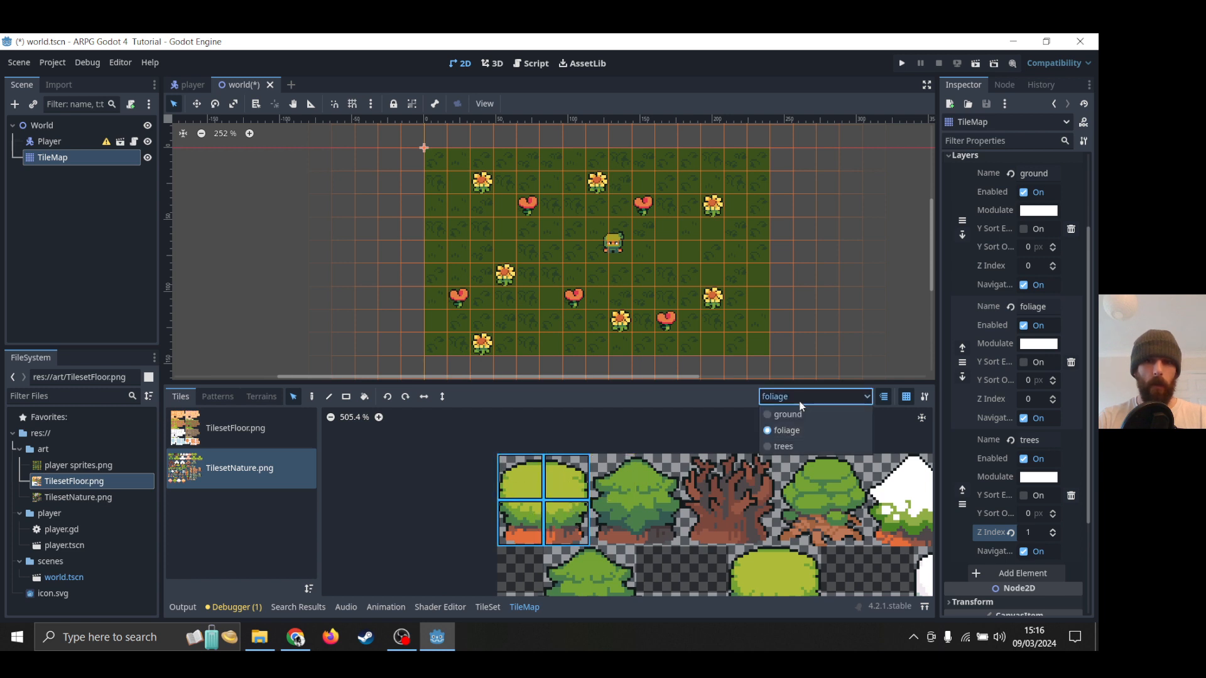
pyautogui.click(788, 447)
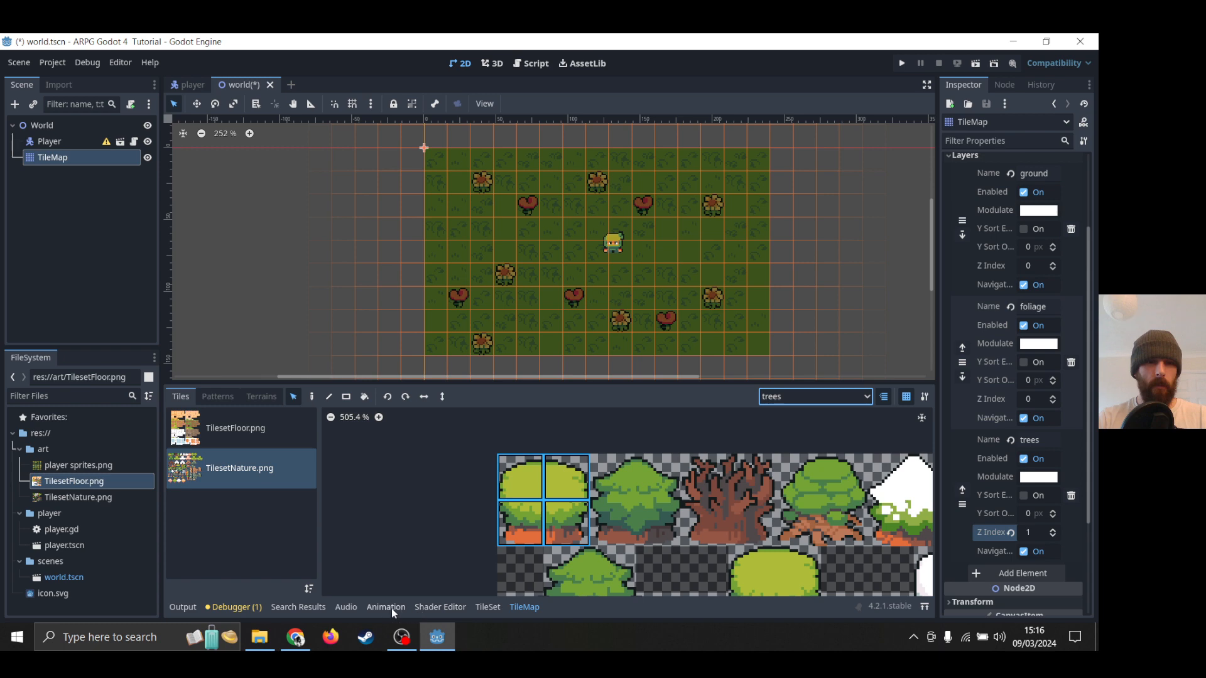
# Inspect the paint properties available for the TilesetNature.png tiles in the TileSet editor, showing Texture Origin.
pyautogui.click(434, 608)
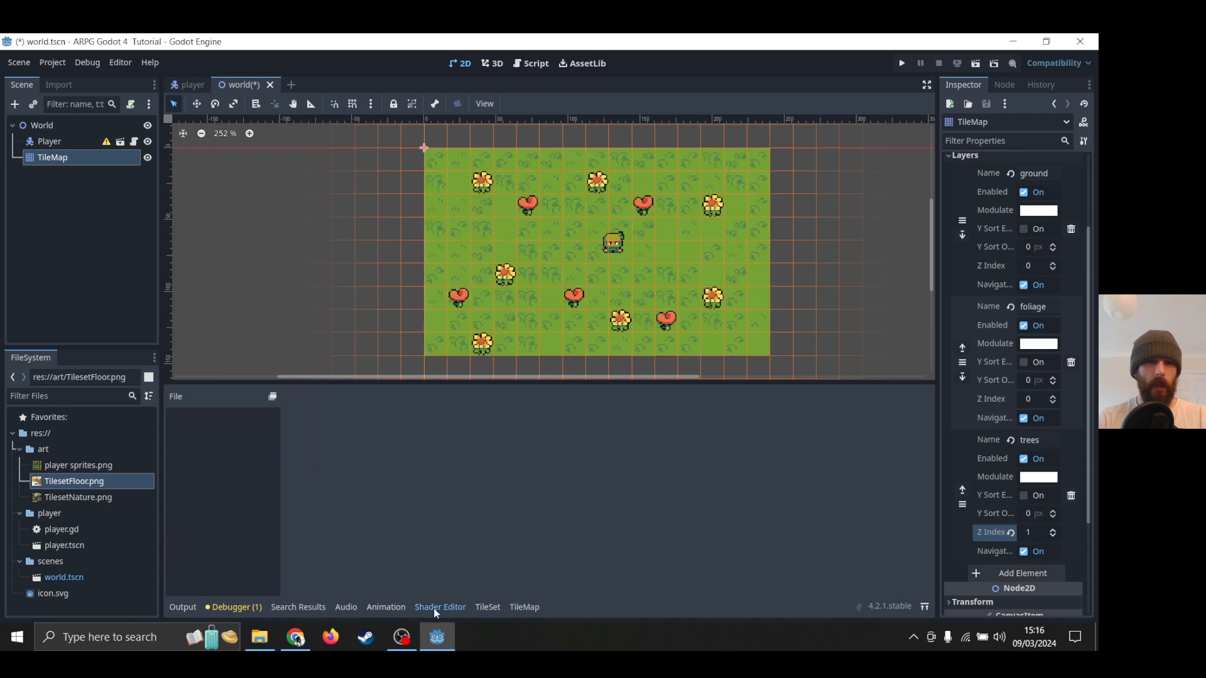
pyautogui.click(489, 607)
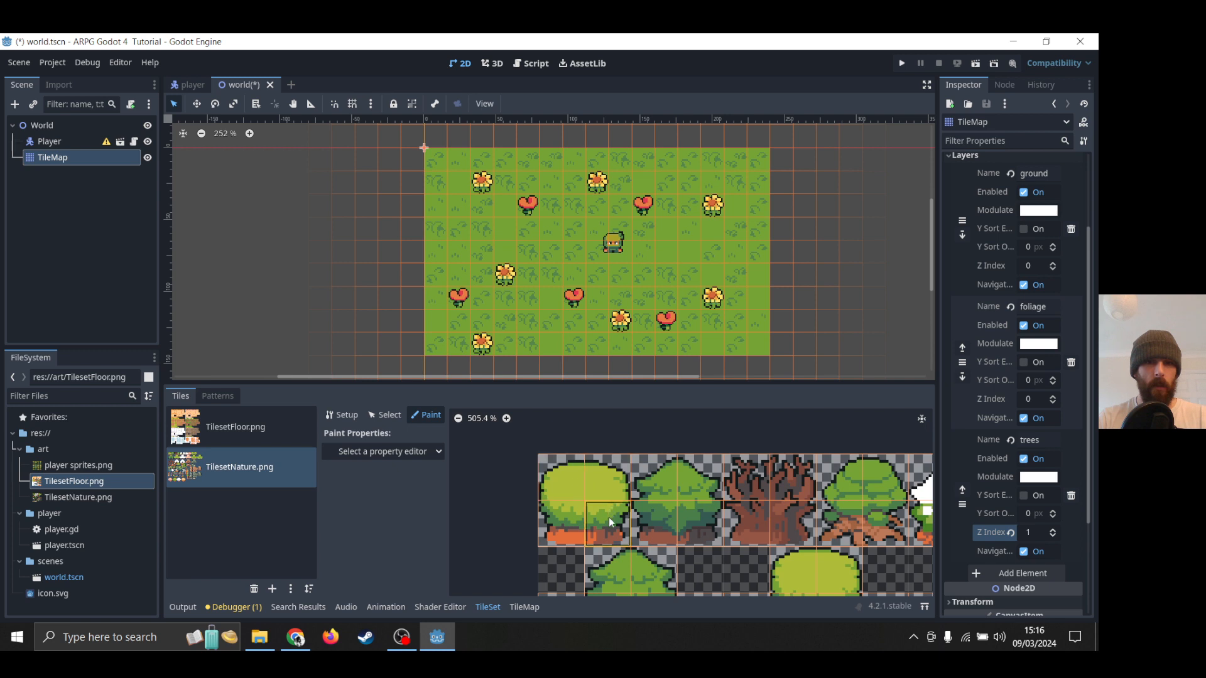
pyautogui.click(409, 450)
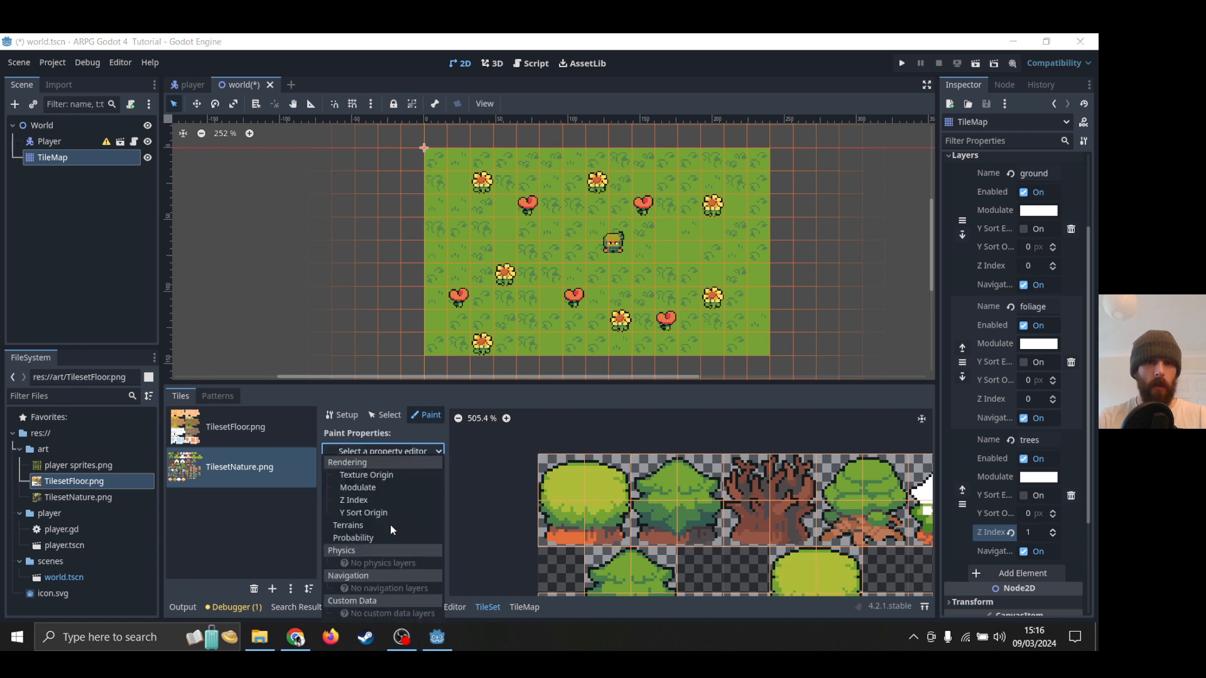
pyautogui.click(375, 476)
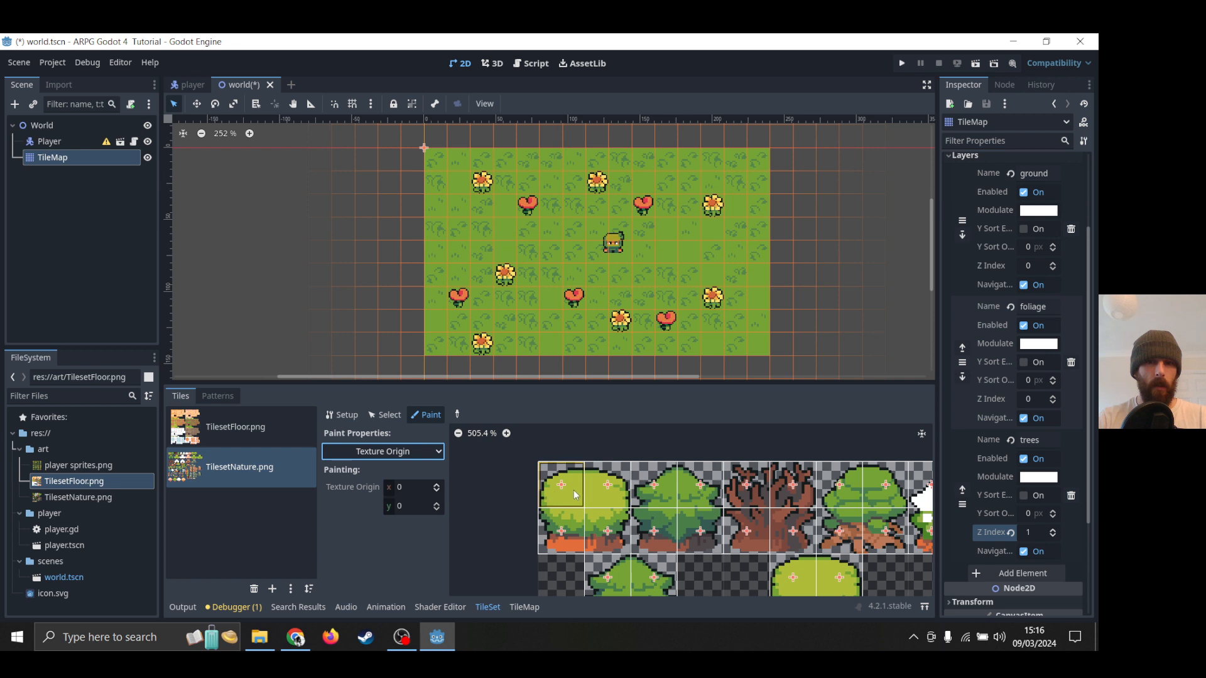
# Compare how the round yellow-green tree in TilesetNature.png is split into tiles in the TileSet setup and the TileMap editor.
pyautogui.click(343, 415)
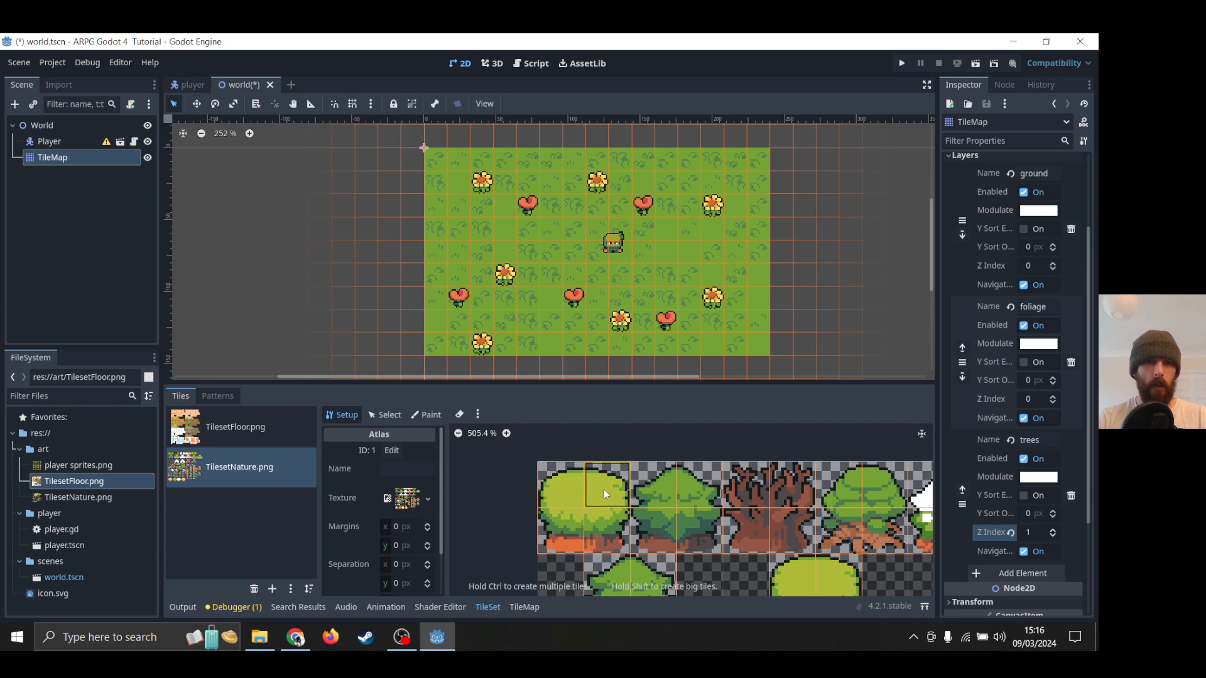
pyautogui.click(533, 612)
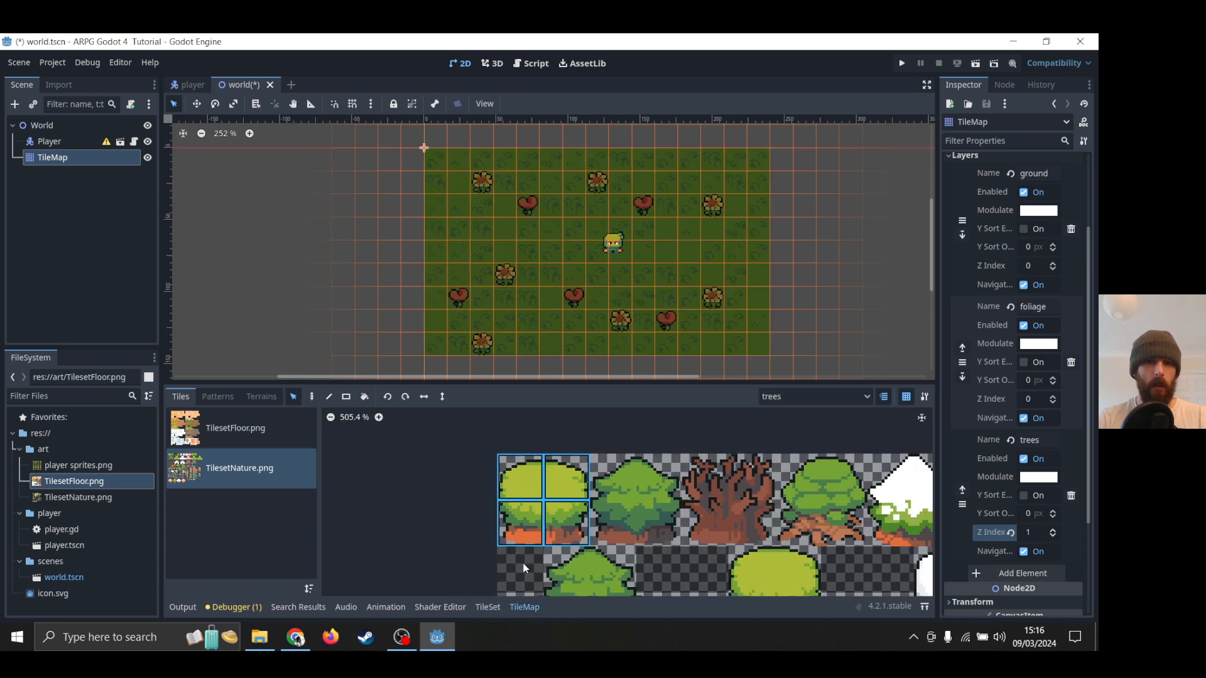
pyautogui.click(477, 607)
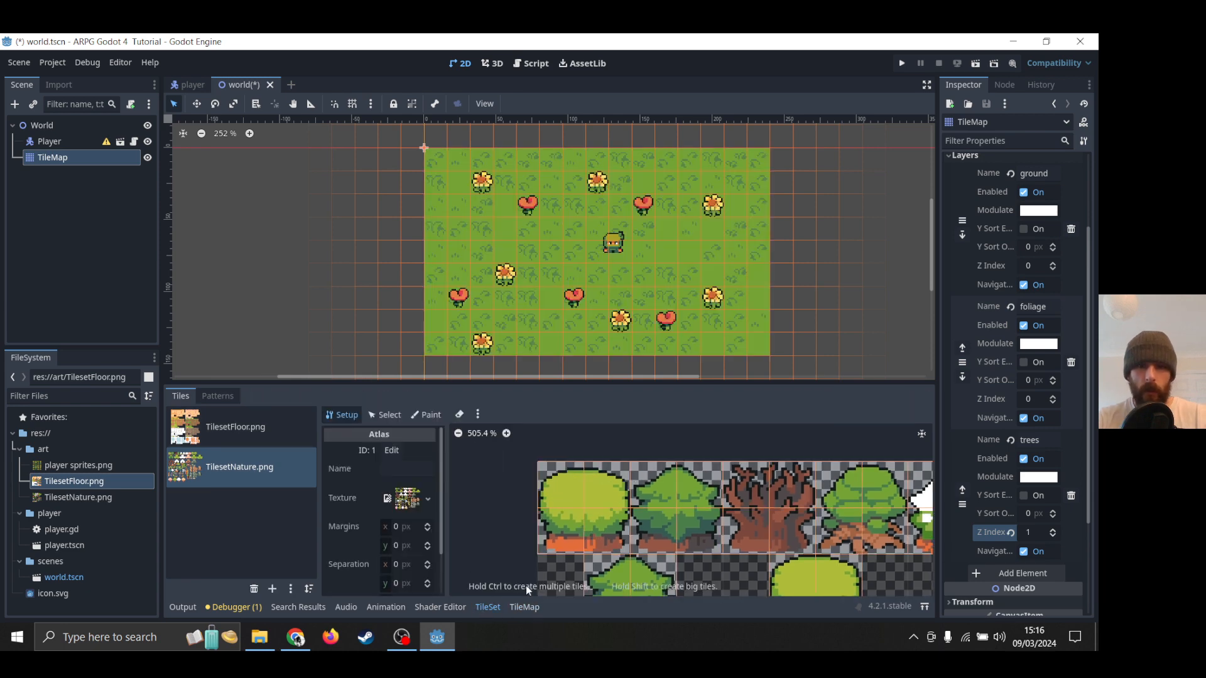
pyautogui.moveTo(545, 537)
pyautogui.mouseDown(button='middle')
pyautogui.moveTo(498, 500)
pyautogui.moveTo(477, 461)
pyautogui.moveTo(541, 539)
pyautogui.mouseUp(button='middle')
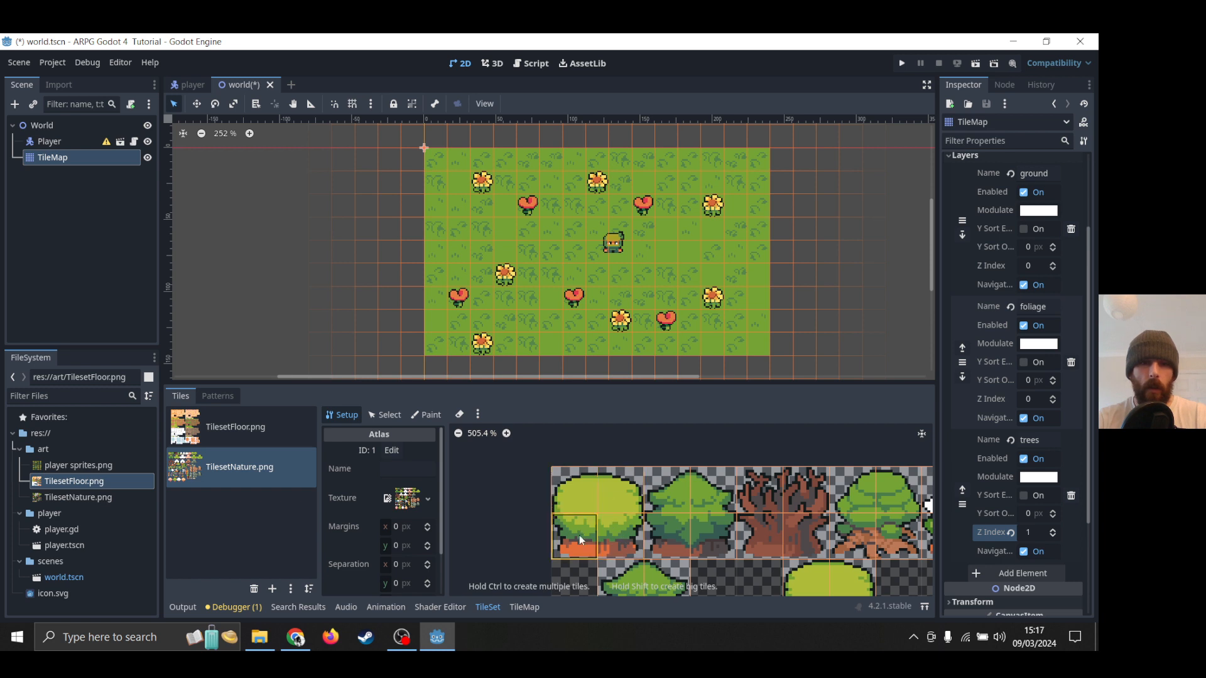
# Try to paint the 2×2 round yellow-green tree onto the grass on the trees layer, below and beside the player.
pyautogui.click(525, 608)
pyautogui.moveTo(534, 473)
pyautogui.keyDown('shift'); pyautogui.mouseDown()
pyautogui.moveTo(578, 519)
pyautogui.moveTo(574, 537)
pyautogui.moveTo(533, 482)
pyautogui.mouseUp(); pyautogui.keyUp('shift')
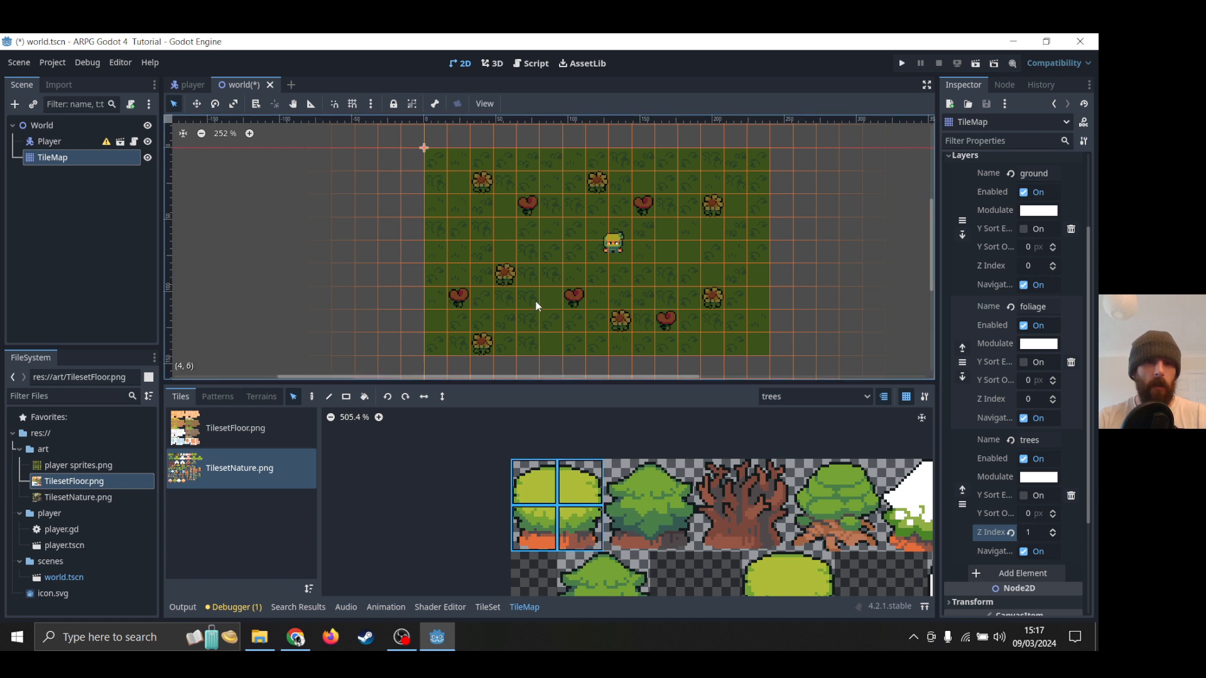
pyautogui.click(312, 398)
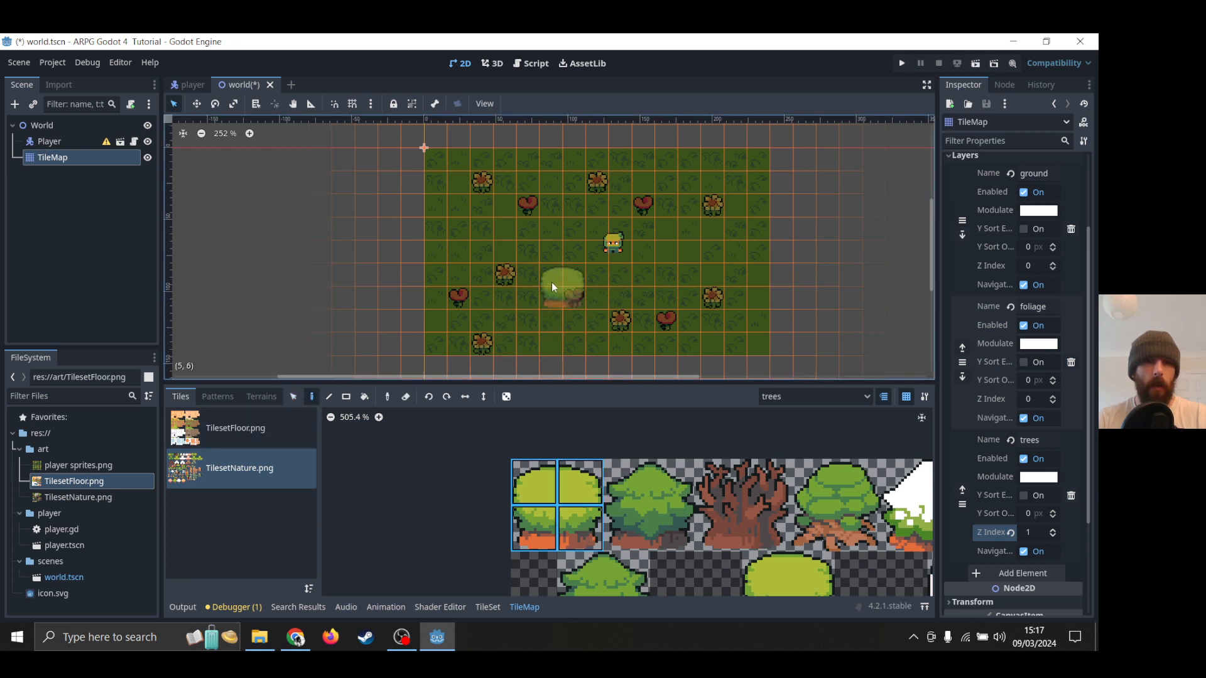
pyautogui.click(555, 265)
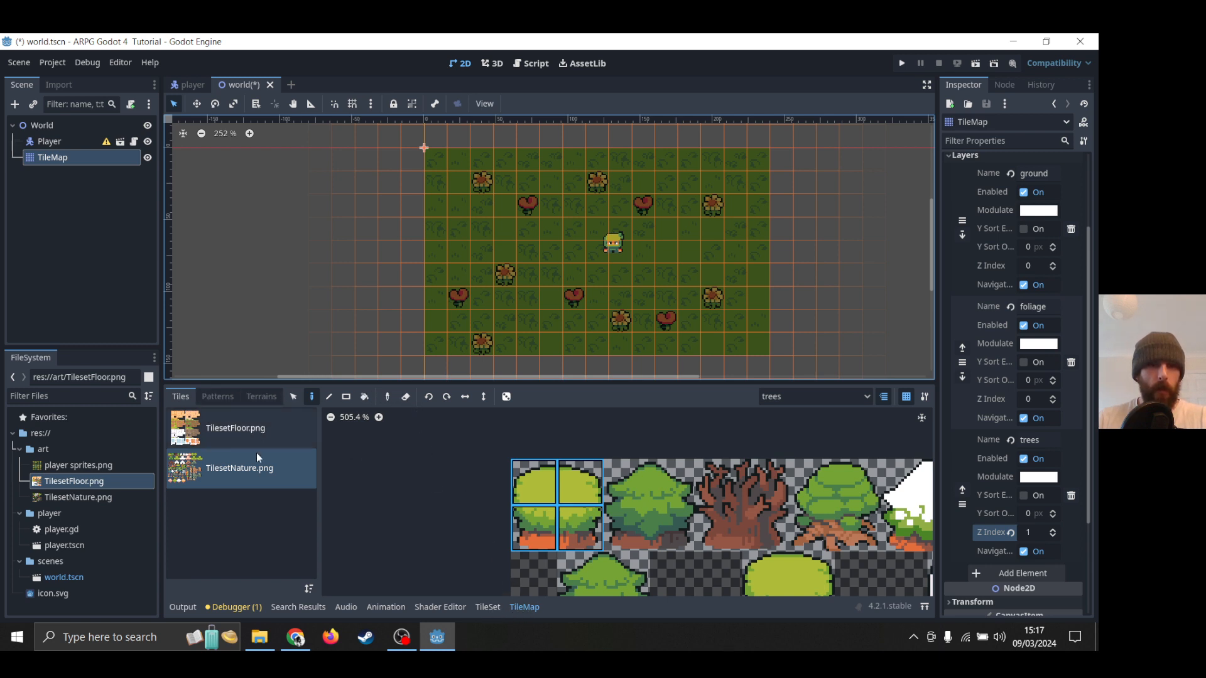
# Check the TileMap editor's patterns and terrains, ending on the TilesetNature.png tiles.
pyautogui.click(213, 396)
pyautogui.click(263, 397)
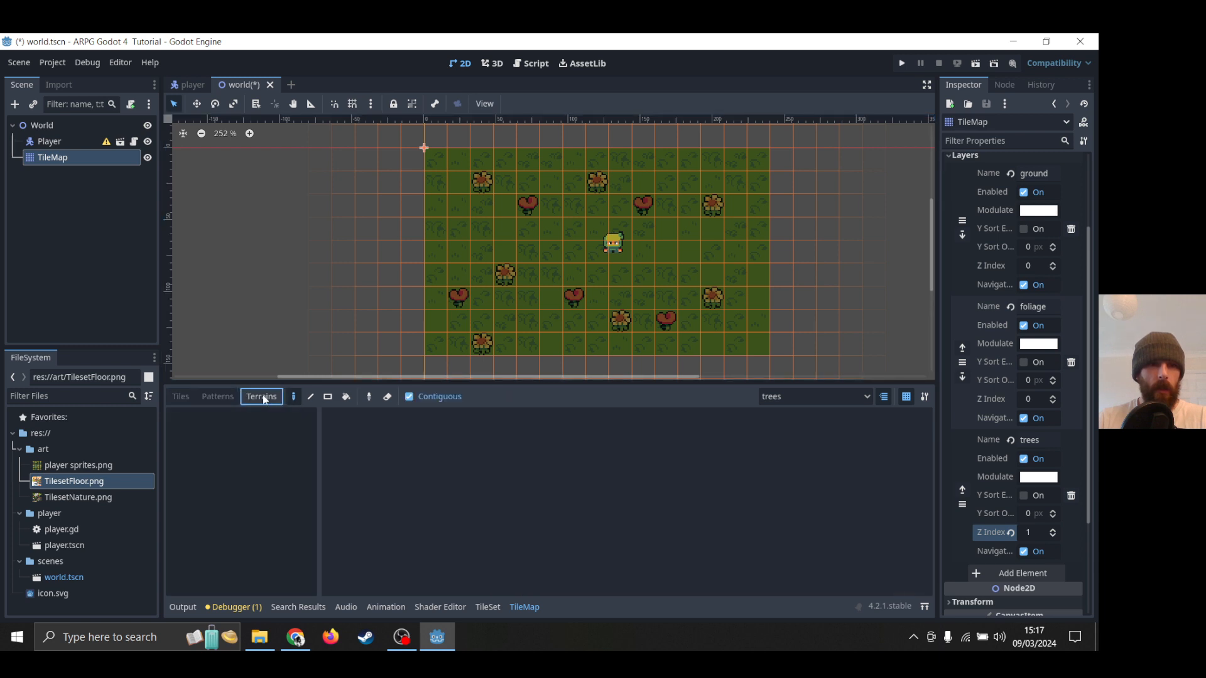
pyautogui.click(183, 397)
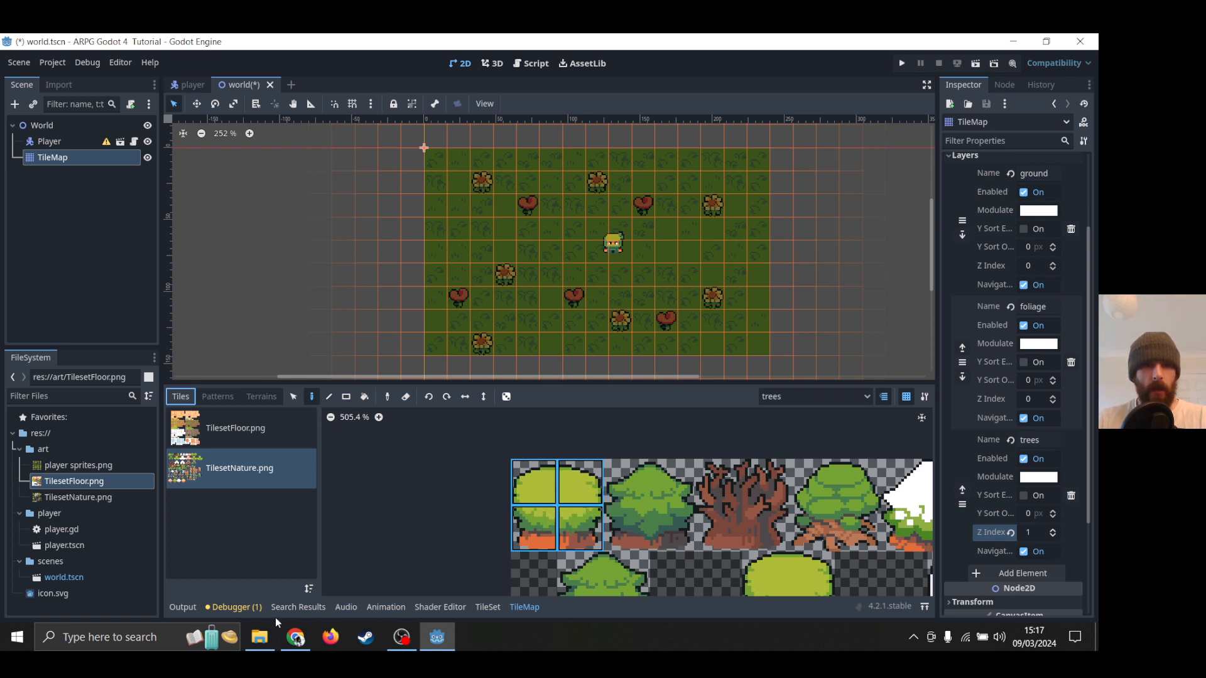
# Examine TilesetNature.png's atlas setup in the TileSet editor, including texture region size, tile creation options and source ID, leaving everything as is.
pyautogui.click(483, 608)
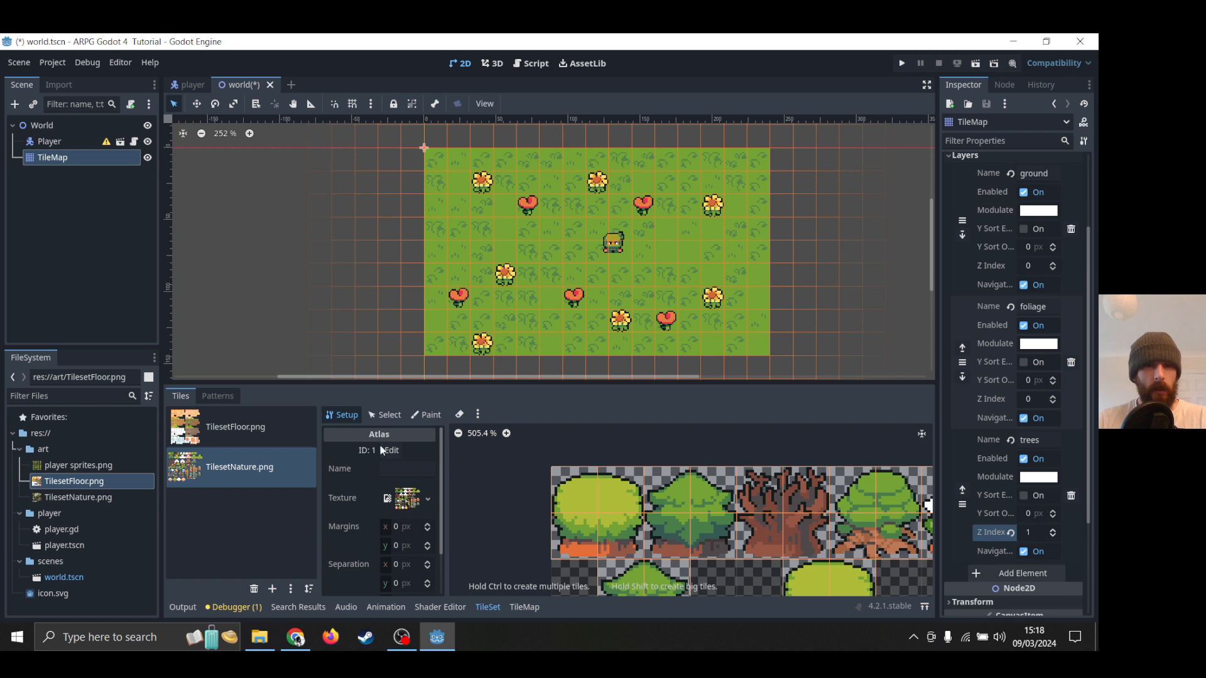
pyautogui.scroll(-3, 404, 515)
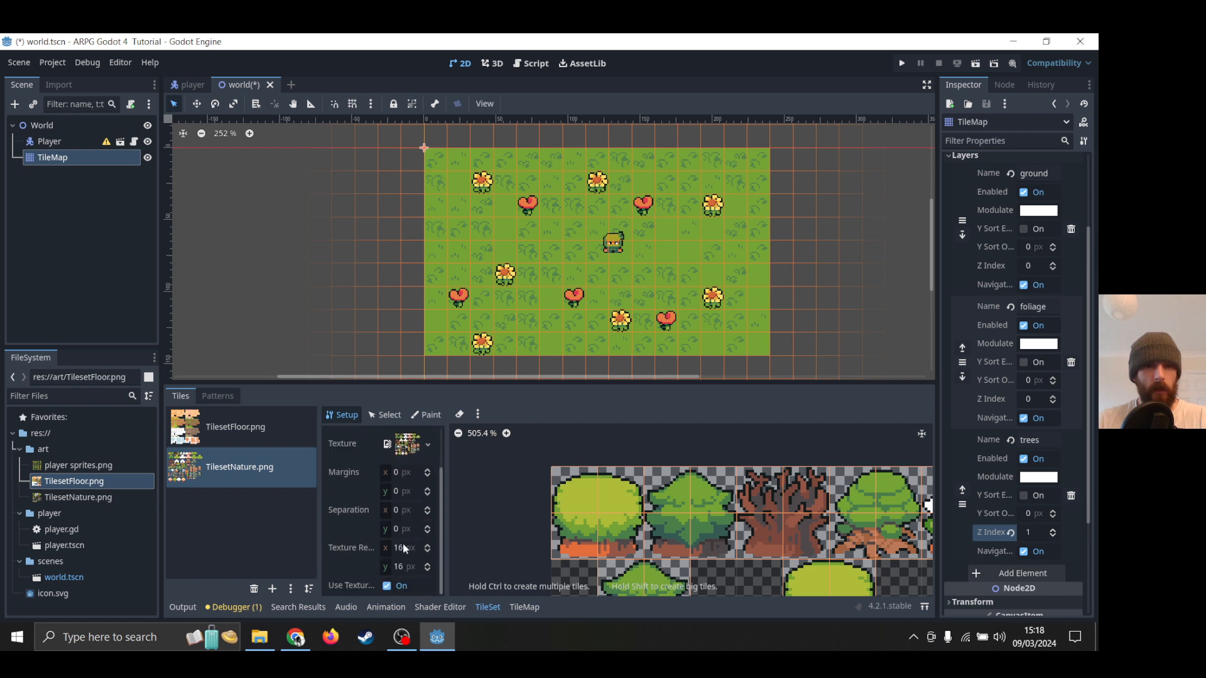
pyautogui.scroll(3, 402, 552)
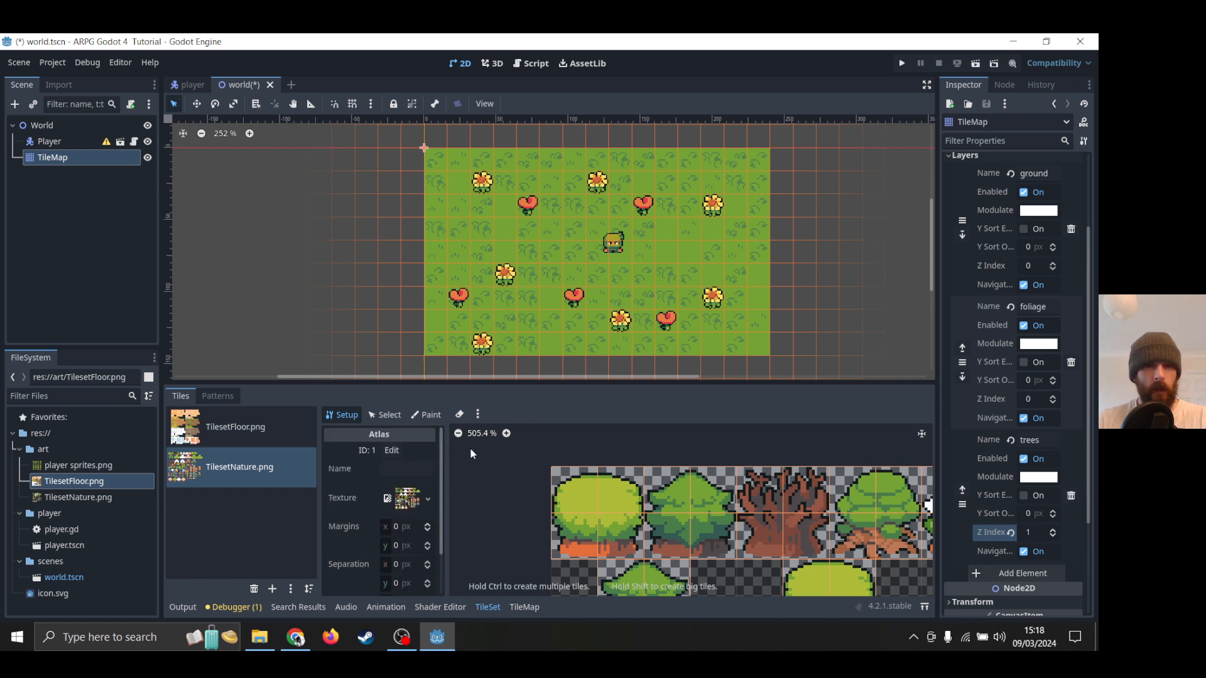
pyautogui.click(478, 415)
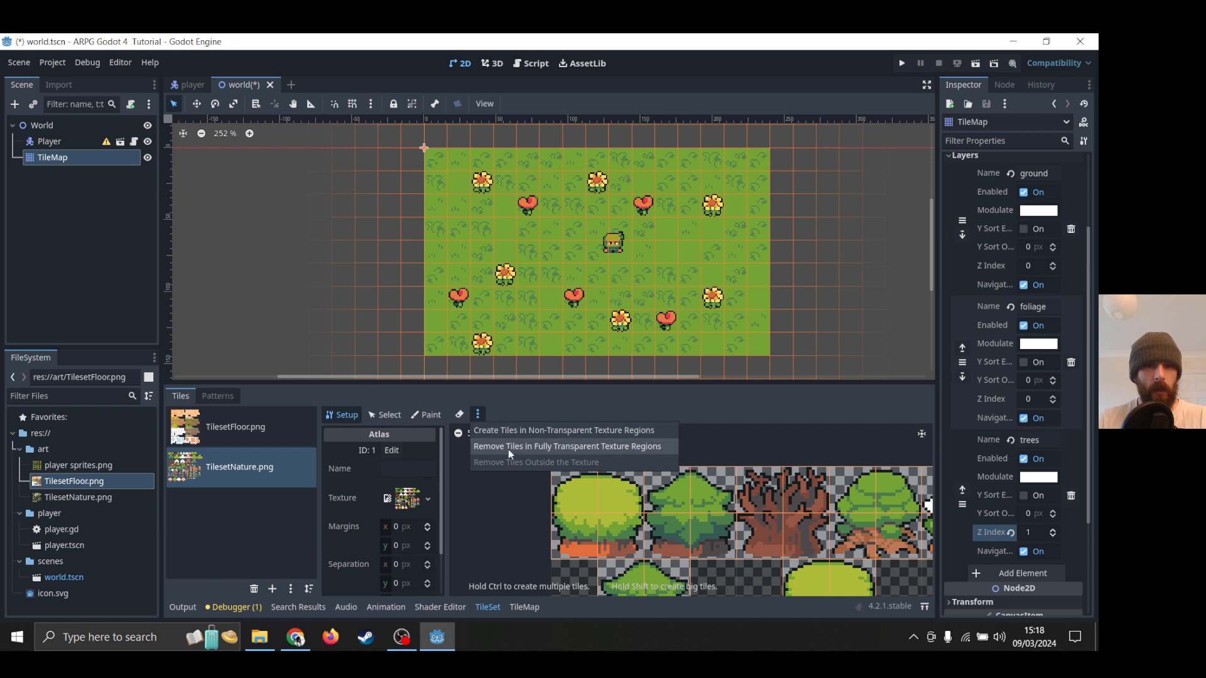
pyautogui.click(390, 456)
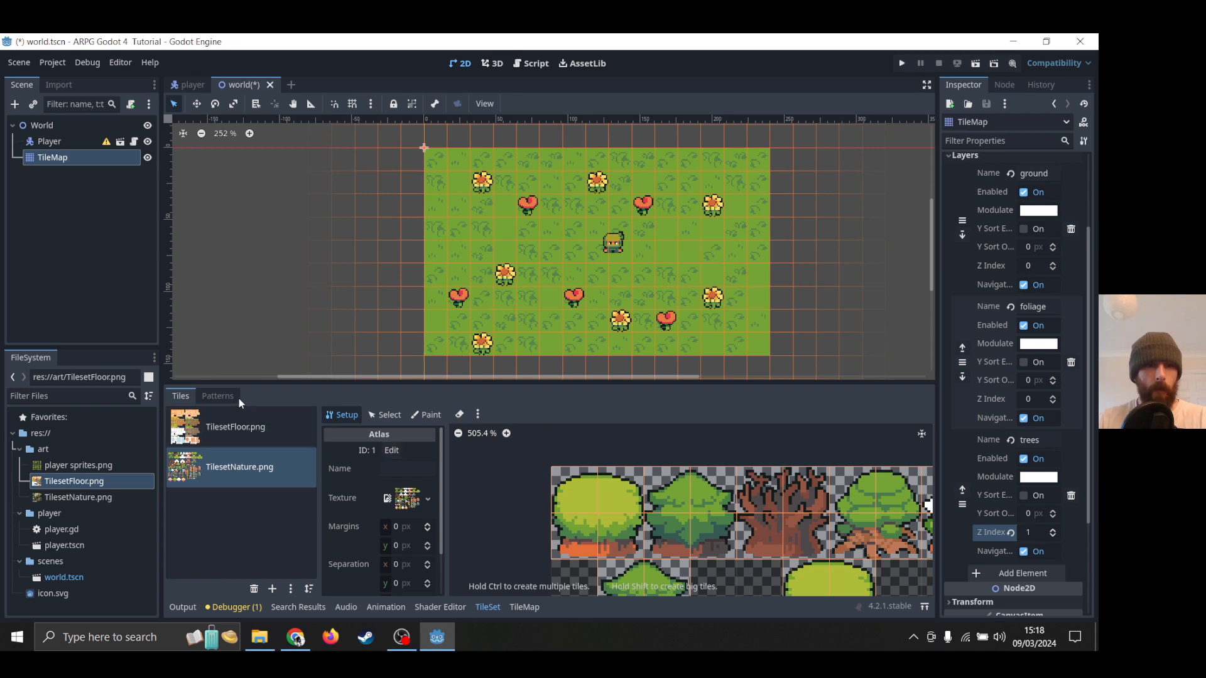
pyautogui.click(220, 396)
pyautogui.click(182, 396)
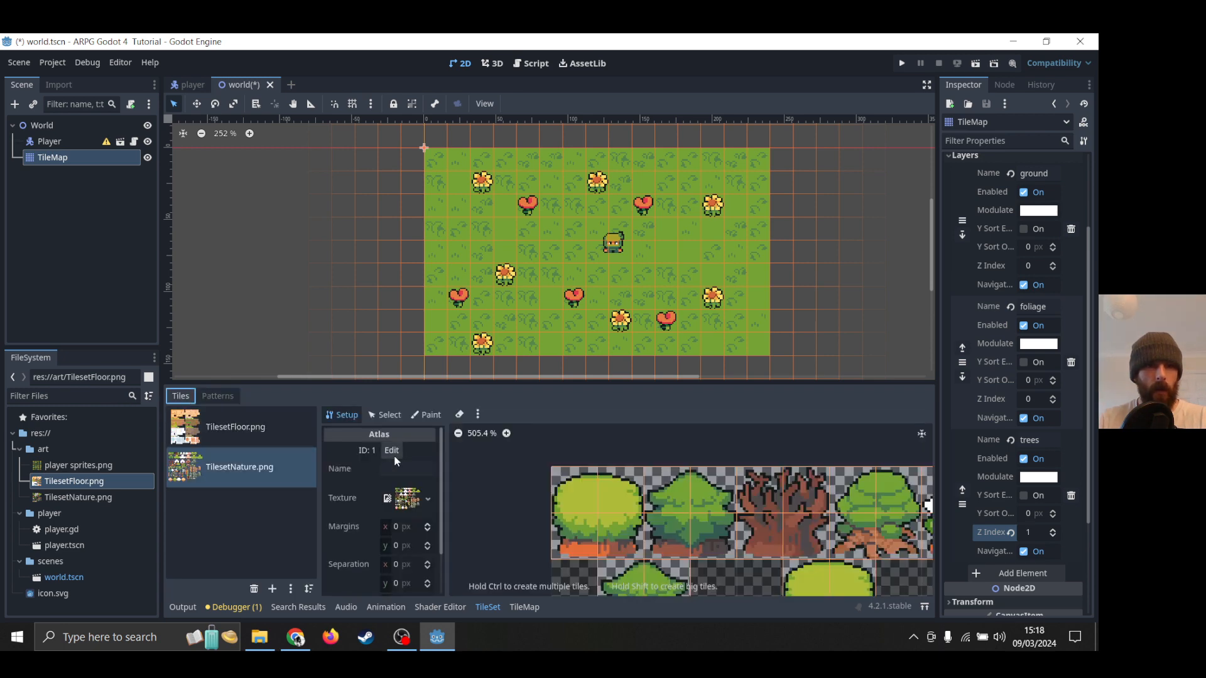
pyautogui.click(392, 450)
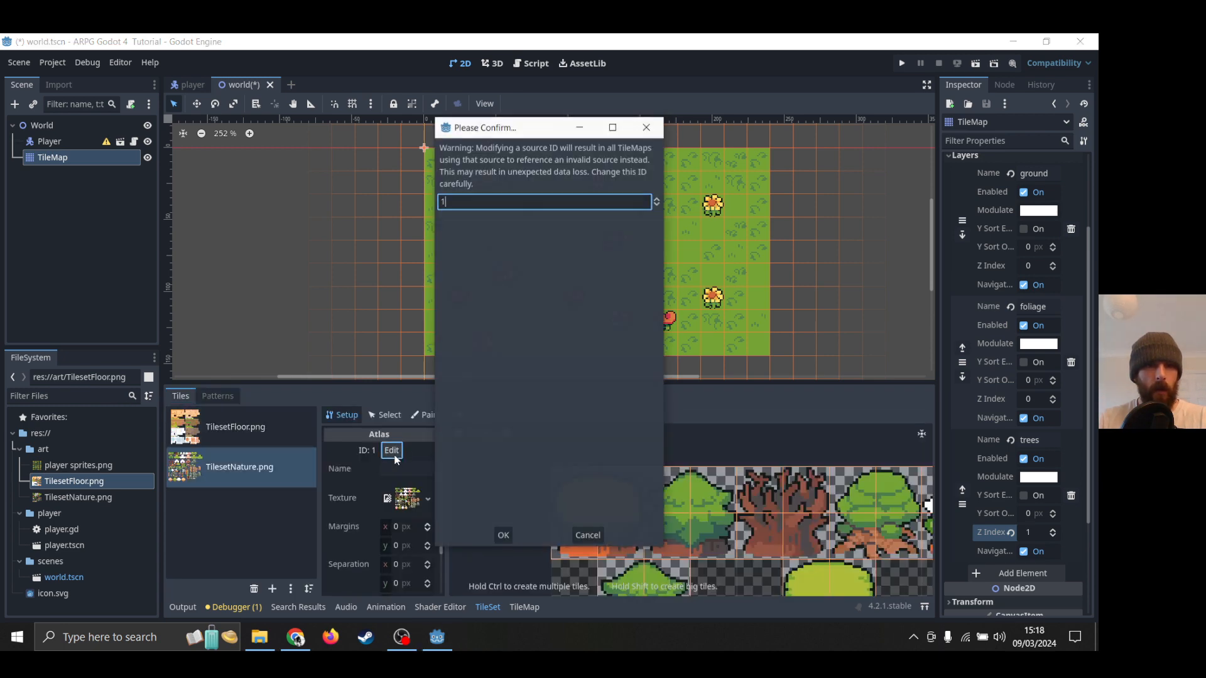
pyautogui.click(586, 536)
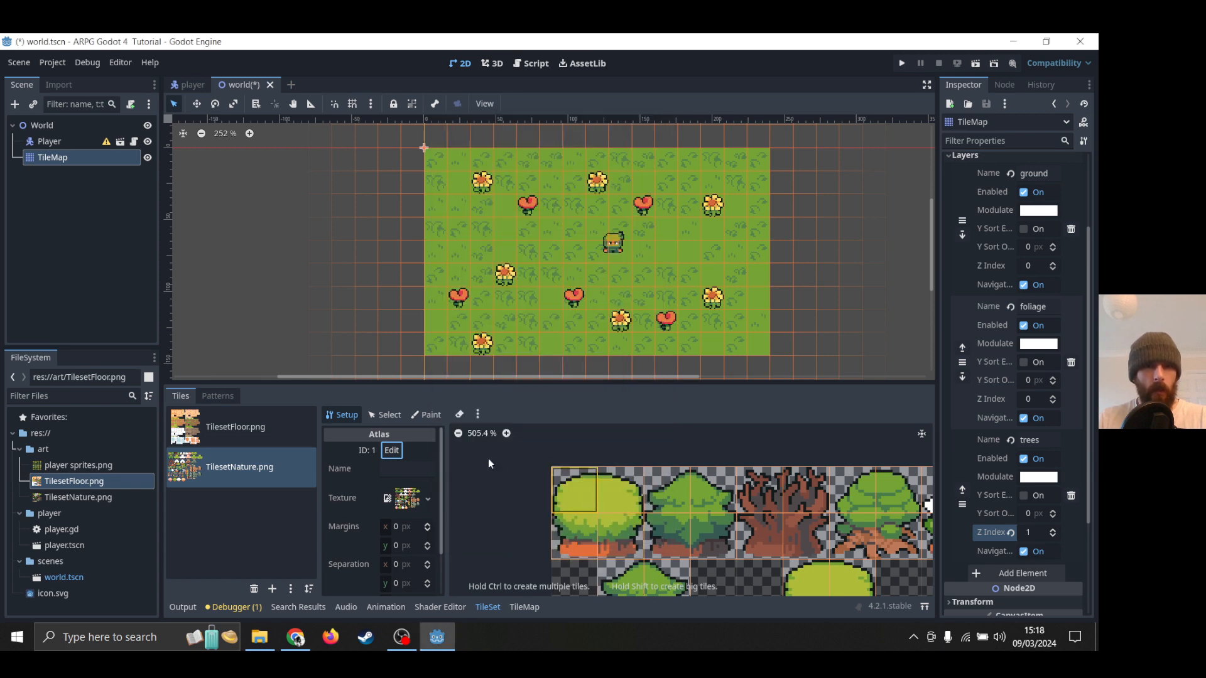
pyautogui.click(521, 606)
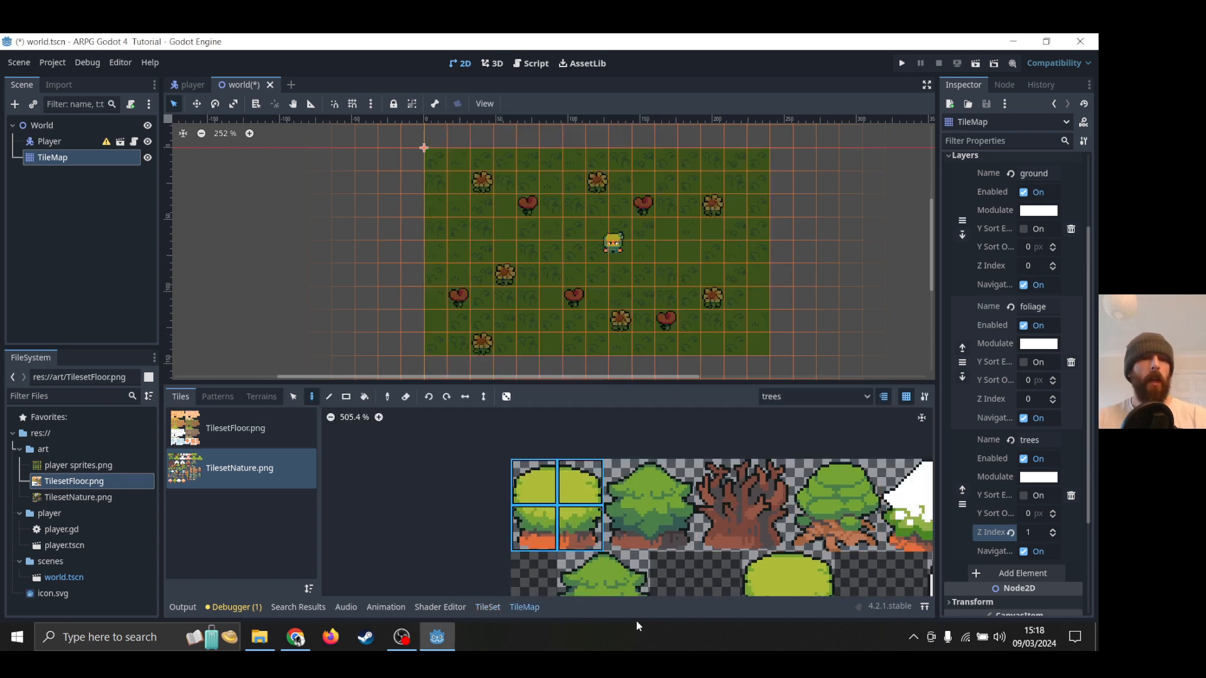
# Switch to Chrome, open Godot 4 action RPG tutorial #4 on tilemaps and tilesets, and watch its Adding trees chapter full screen.
pyautogui.hotkey('alt', 'Tab')
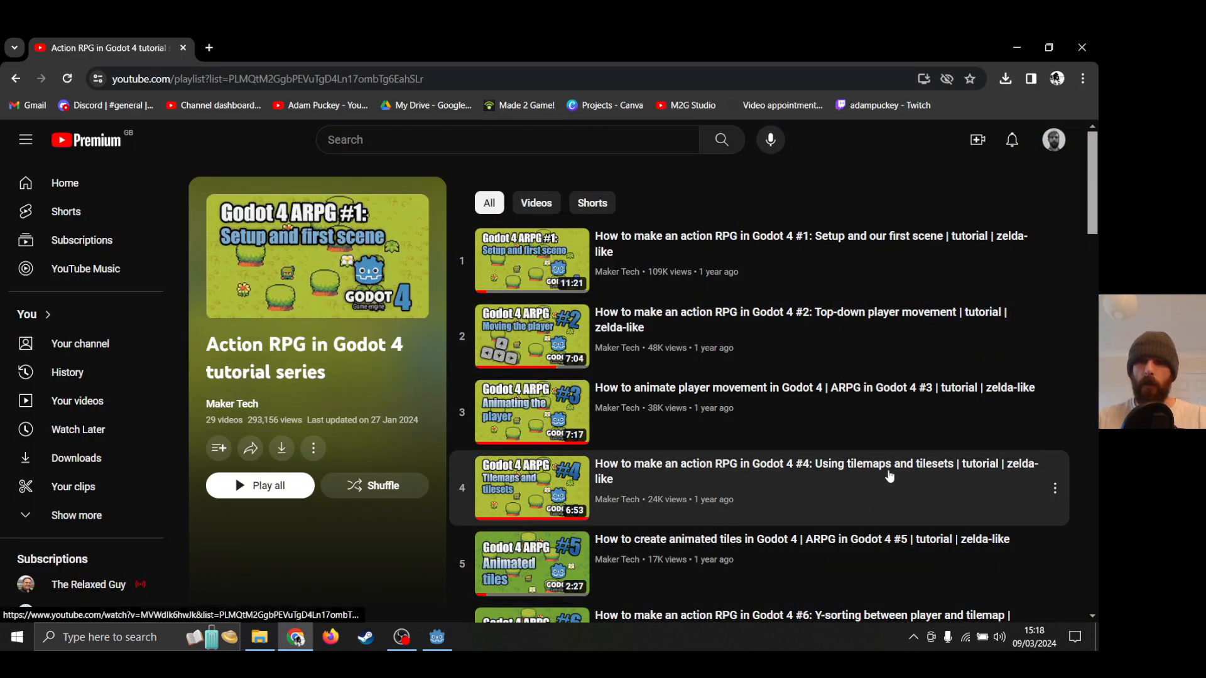
pyautogui.click(524, 499)
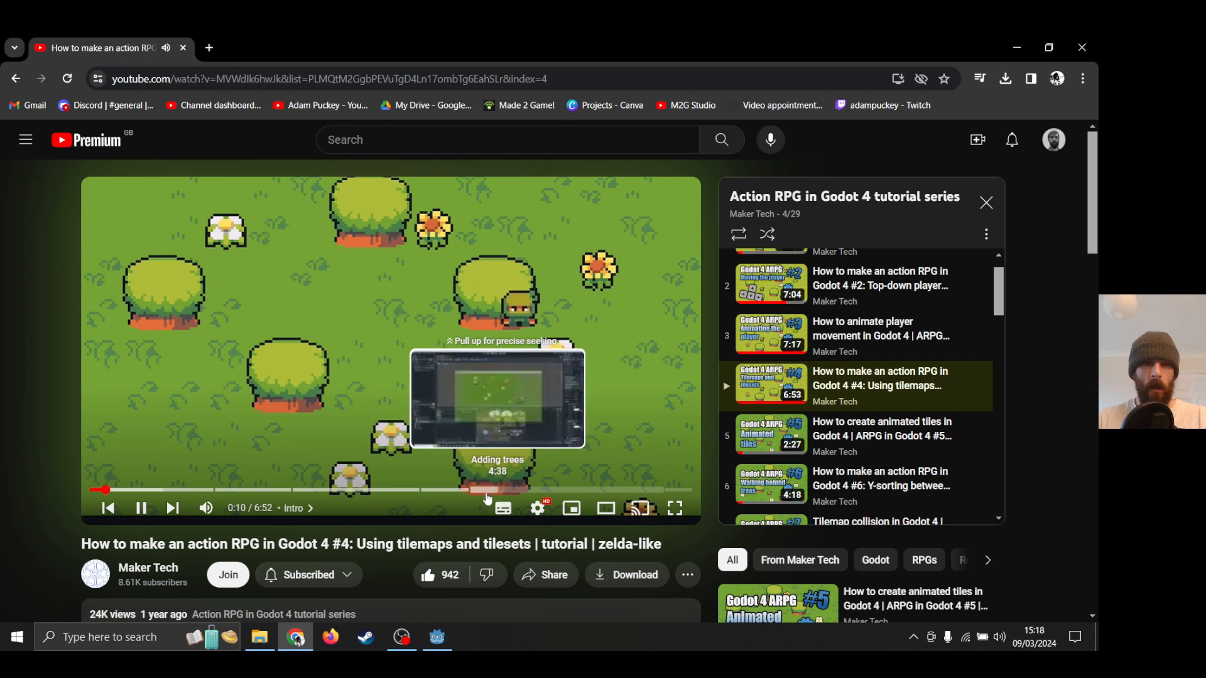
pyautogui.click(473, 496)
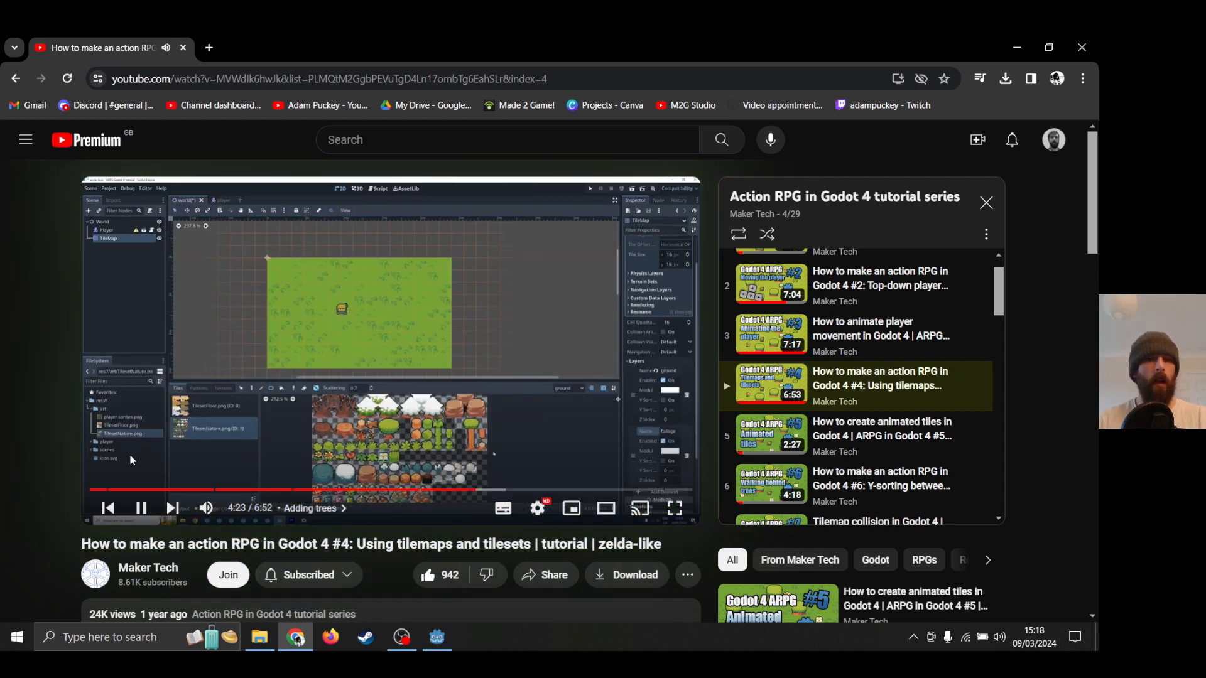
pyautogui.click(679, 509)
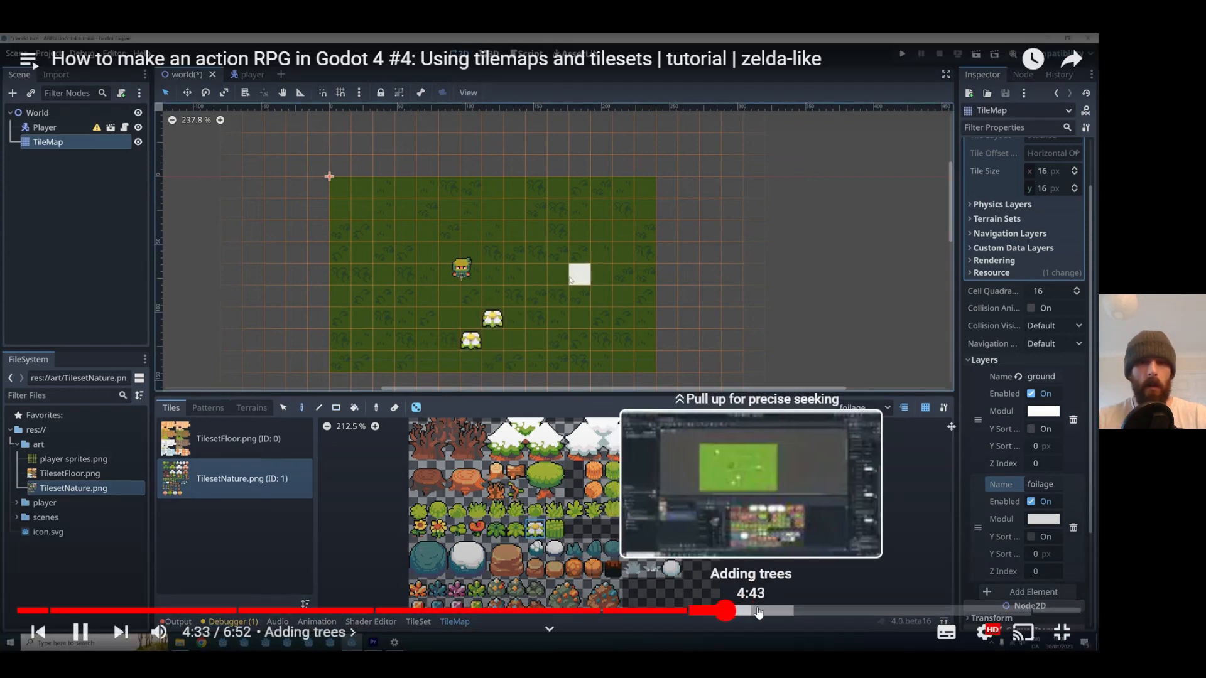
pyautogui.click(781, 611)
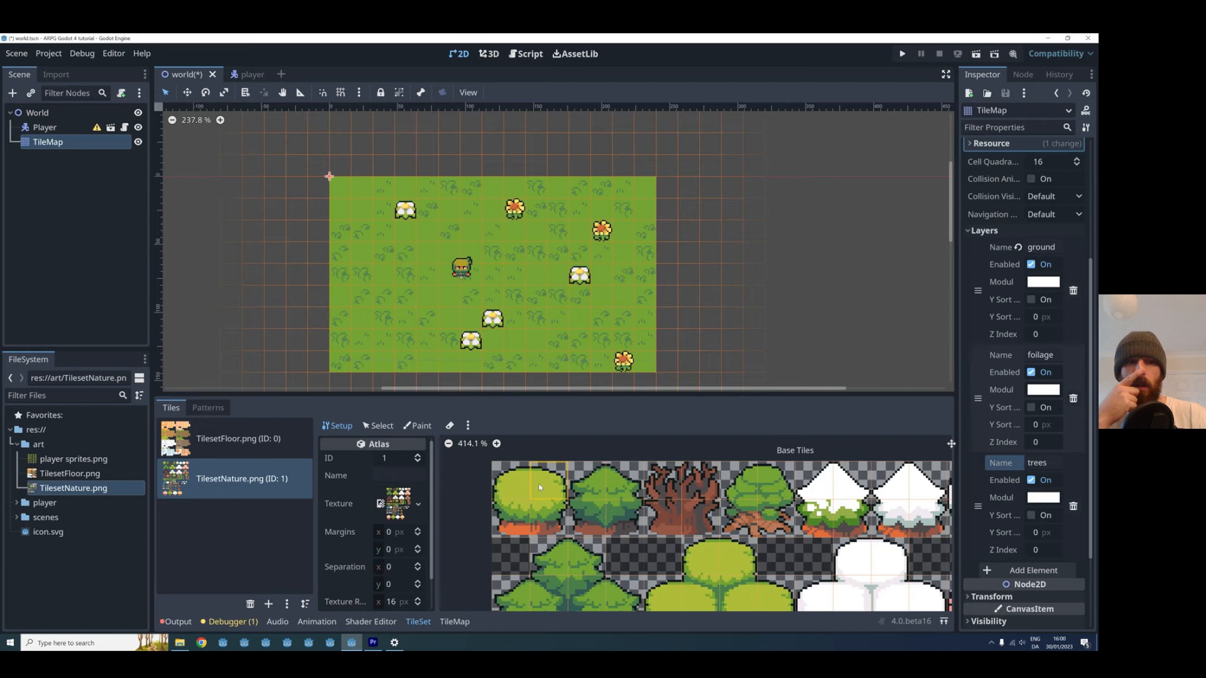
# Turn on English (auto-generated) subtitles for the tutorial video, switch off Ambient mode and pause playback.
pyautogui.moveTo(1098, 572)
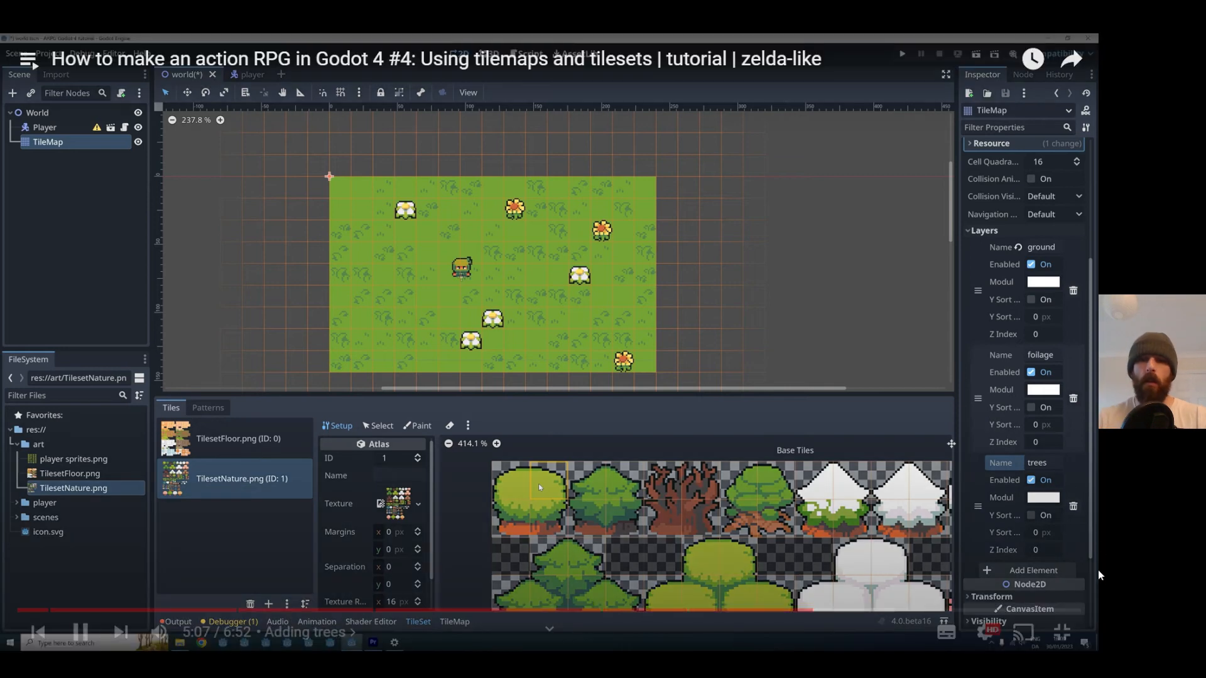
pyautogui.click(986, 633)
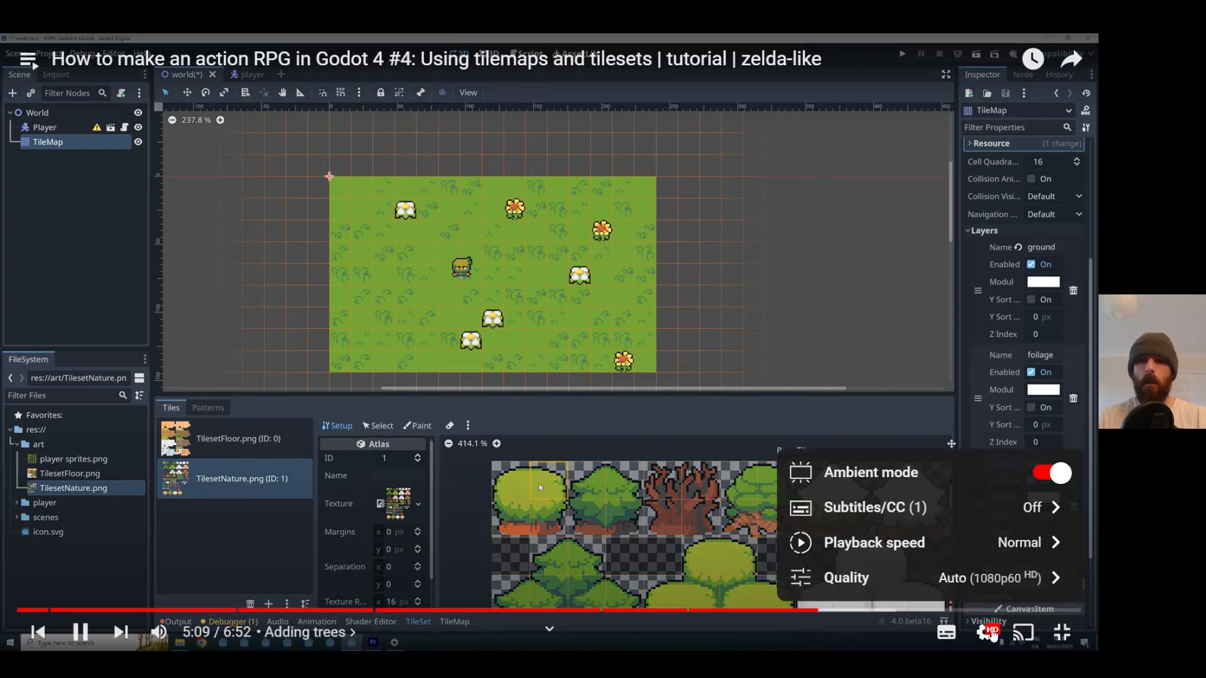
pyautogui.click(977, 507)
pyautogui.click(973, 481)
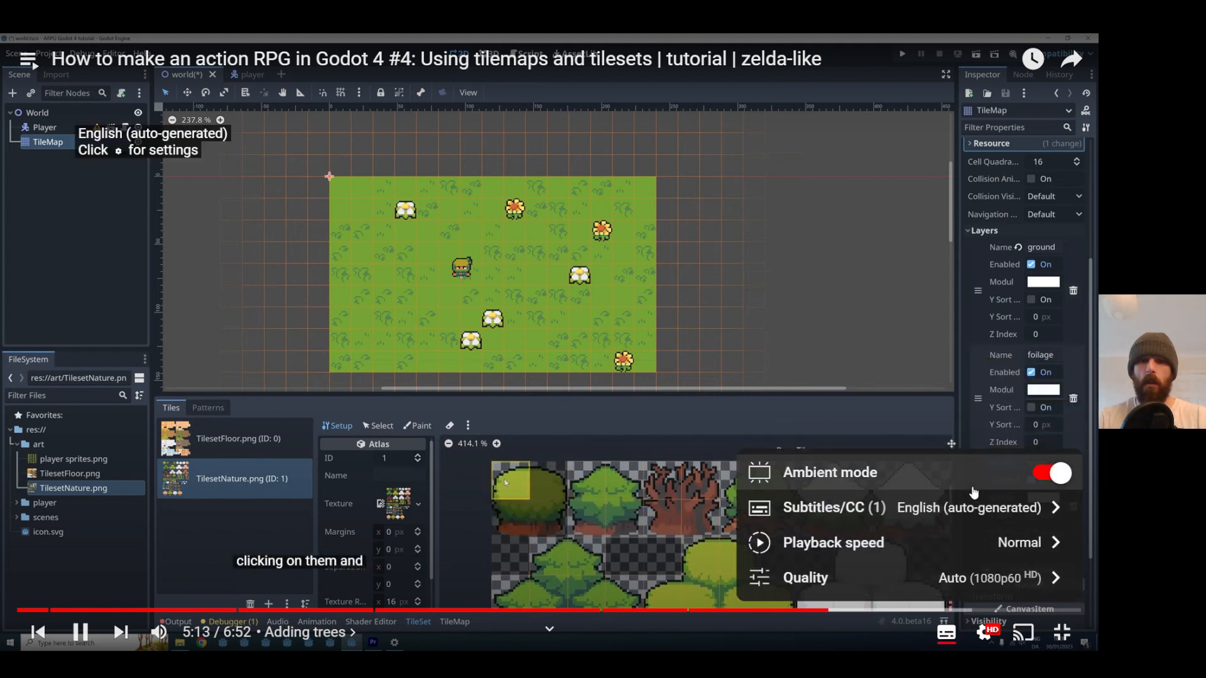
pyautogui.click(886, 472)
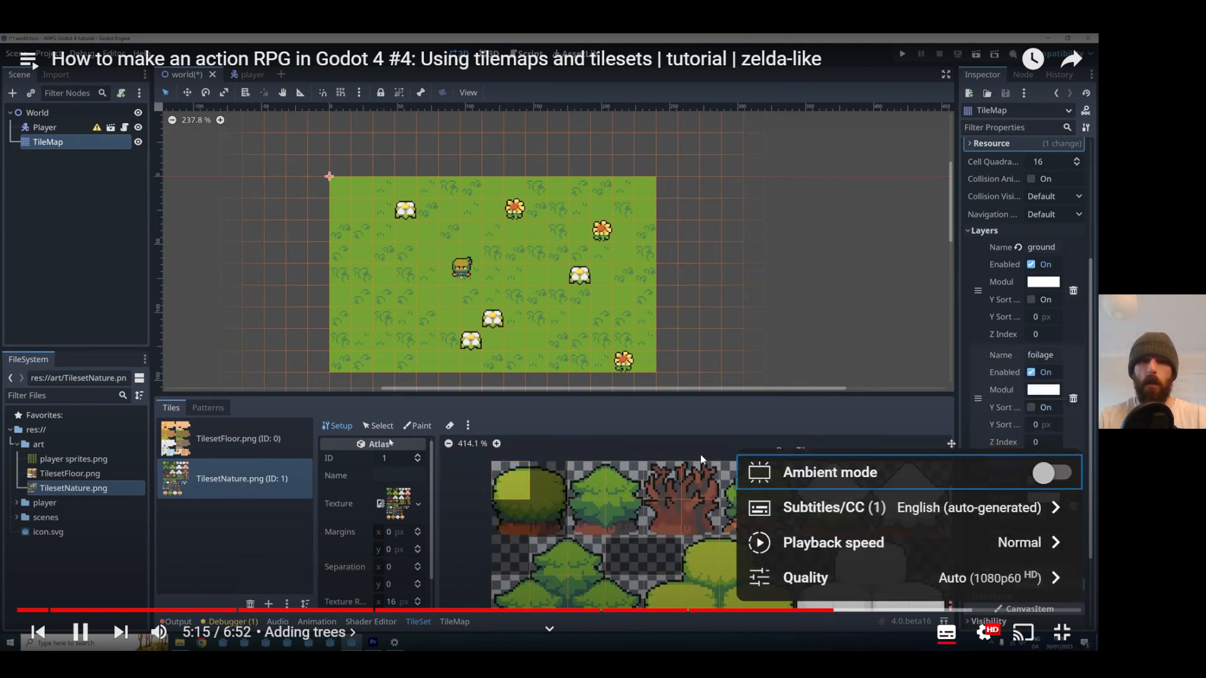
pyautogui.click(665, 454)
pyautogui.click(648, 460)
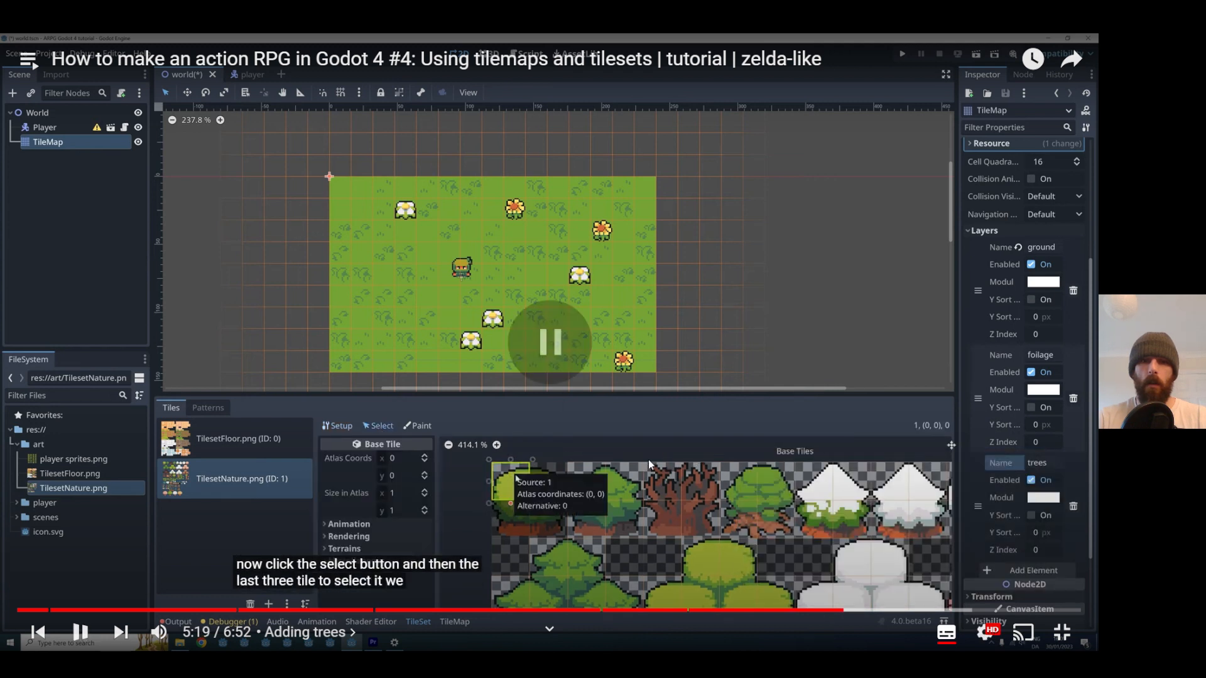
# Rewind the tutorial to 5:04 and rewatch how the tree's extra tiles are deleted, pausing at 5:13.
pyautogui.press('Left')
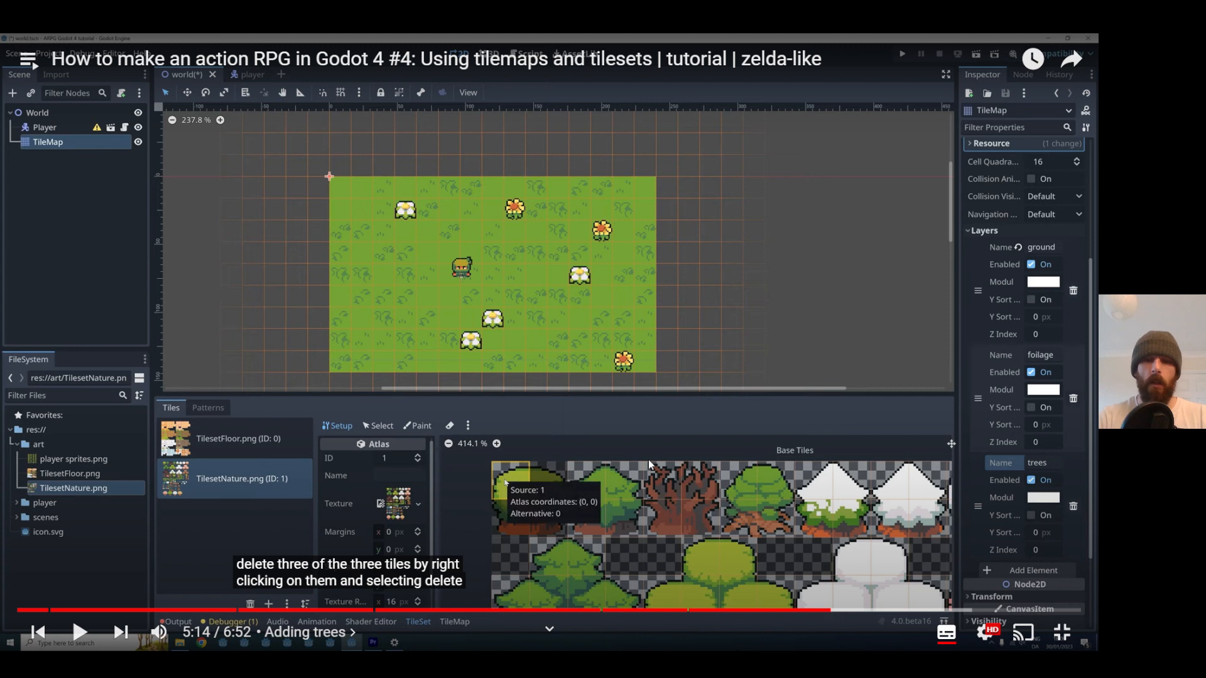
pyautogui.press('Left')
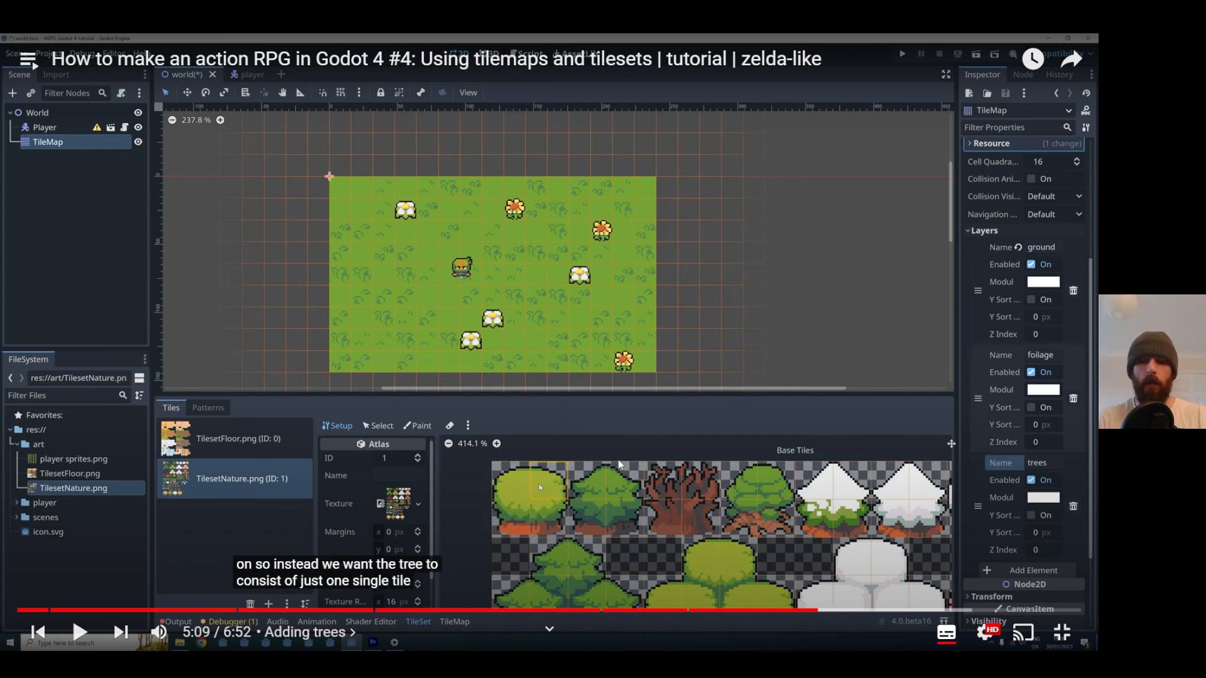
pyautogui.press('Left')
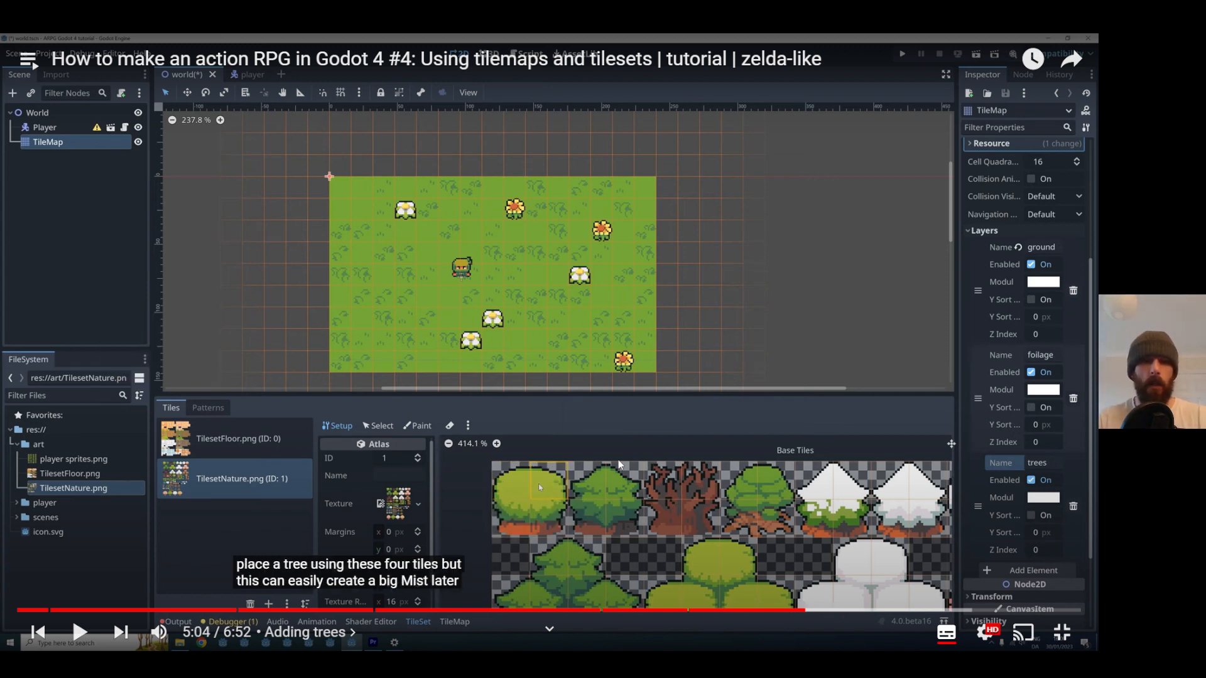
pyautogui.press('space')
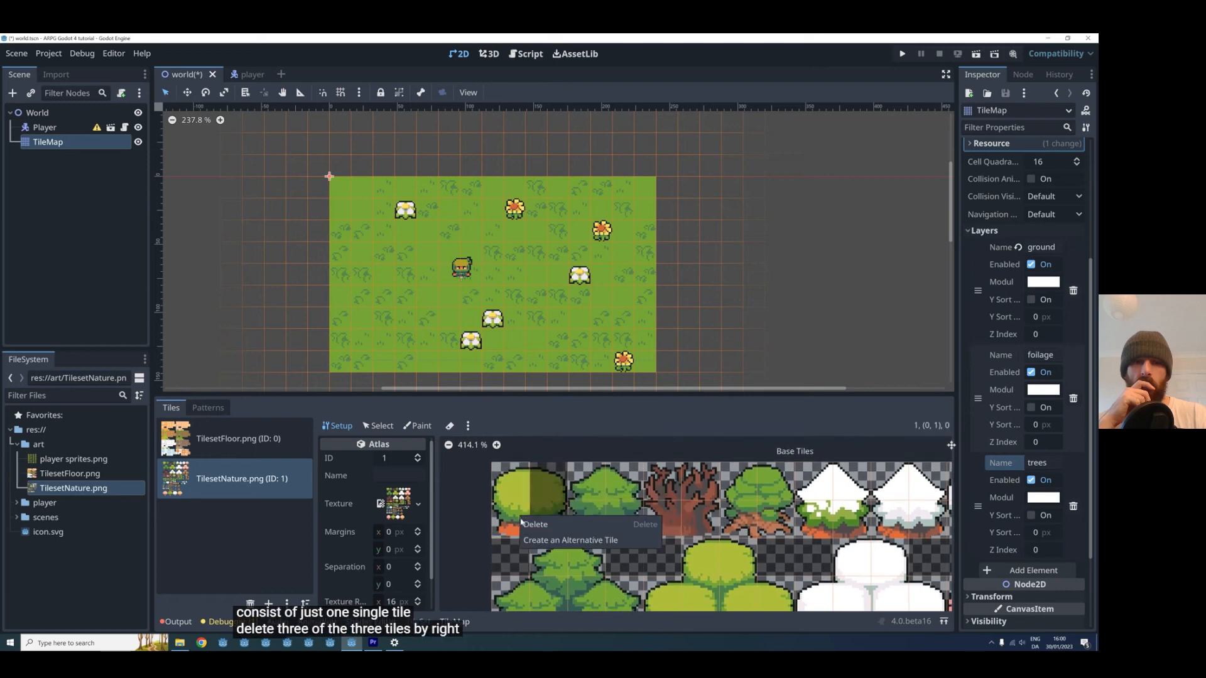
pyautogui.click(618, 459)
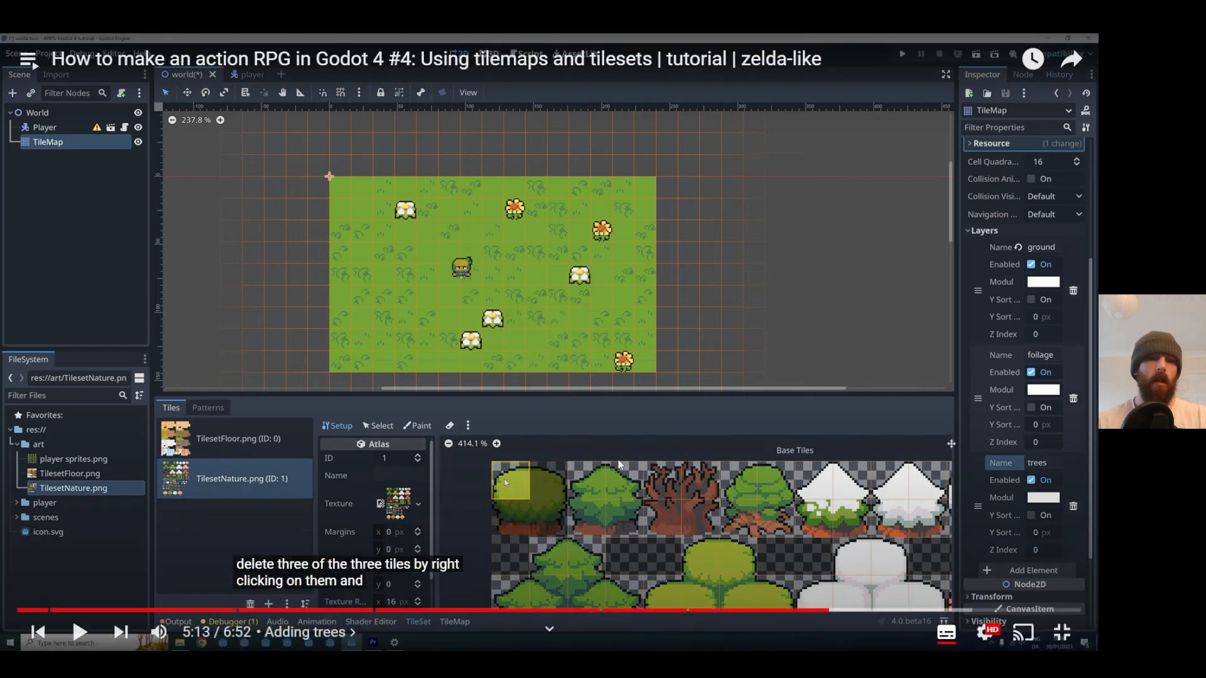
# Switch back to Godot and reduce the tile selection to the round yellow-green tree's lower-left tile.
pyautogui.hotkey('alt', 'Tab')
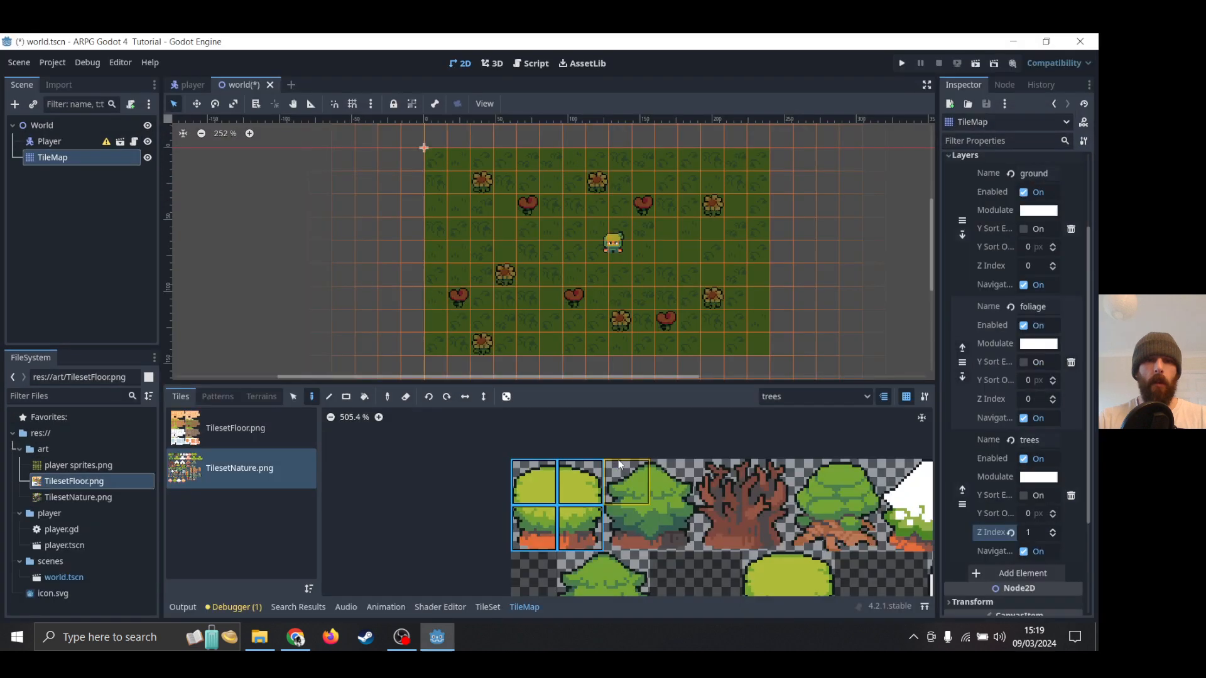
pyautogui.click(579, 484)
pyautogui.click(578, 486)
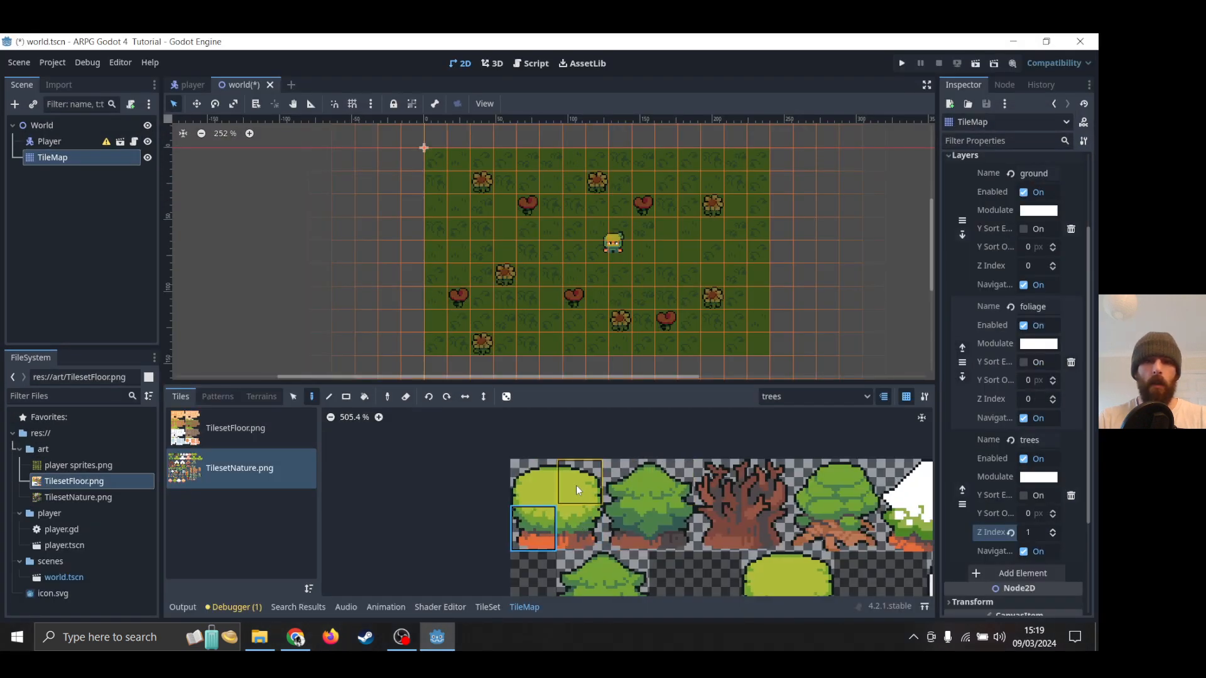
# Delete the round yellow-green tree's lower-left, lower-right and upper-right tiles from the TilesetNature.png atlas, keeping the upper-left tile.
pyautogui.hotkey('alt', 'Tab')
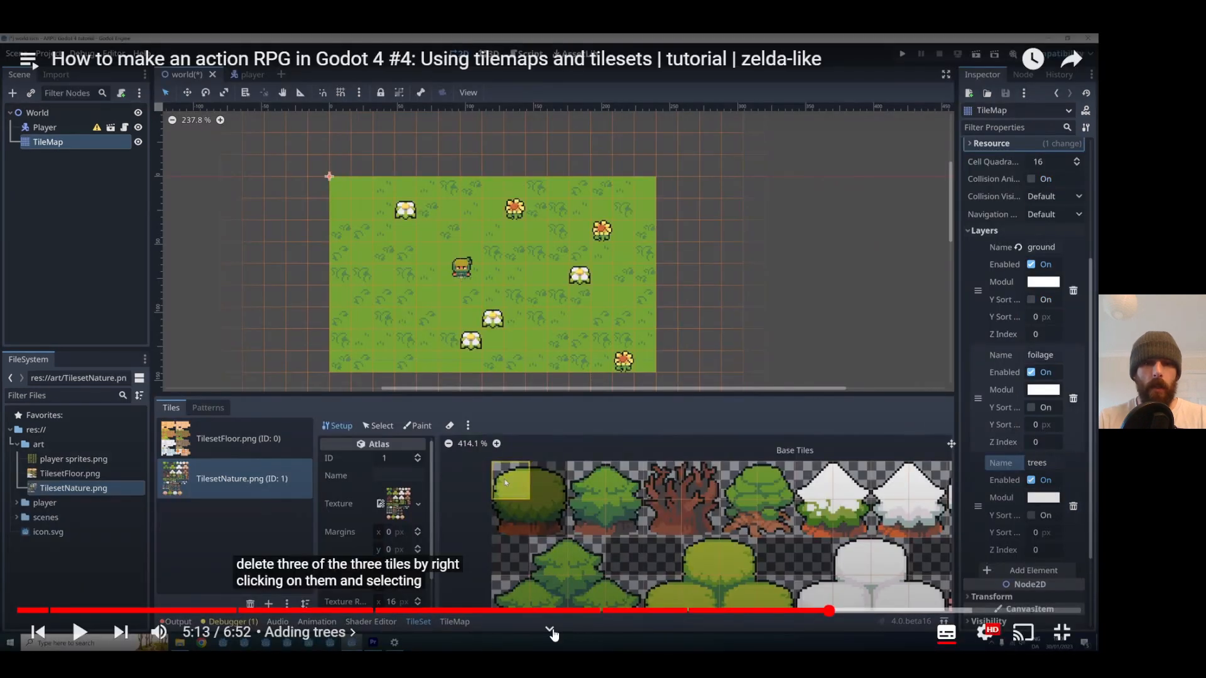
pyautogui.hotkey('alt', 'Tab')
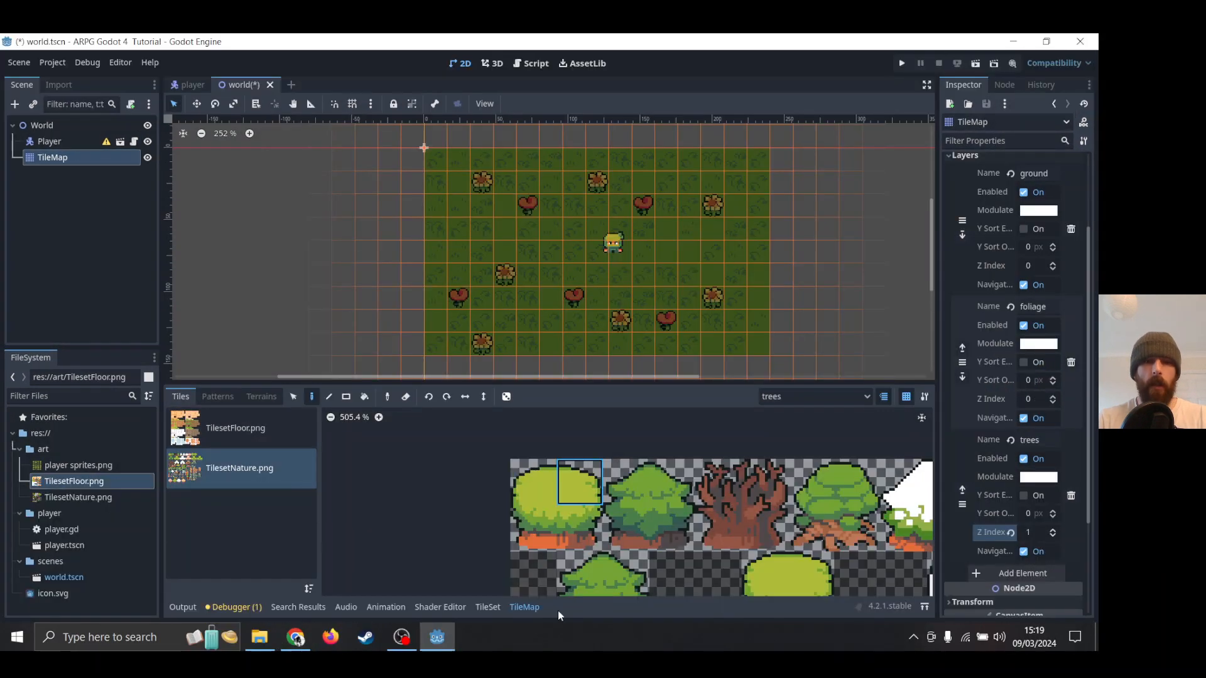
pyautogui.click(488, 607)
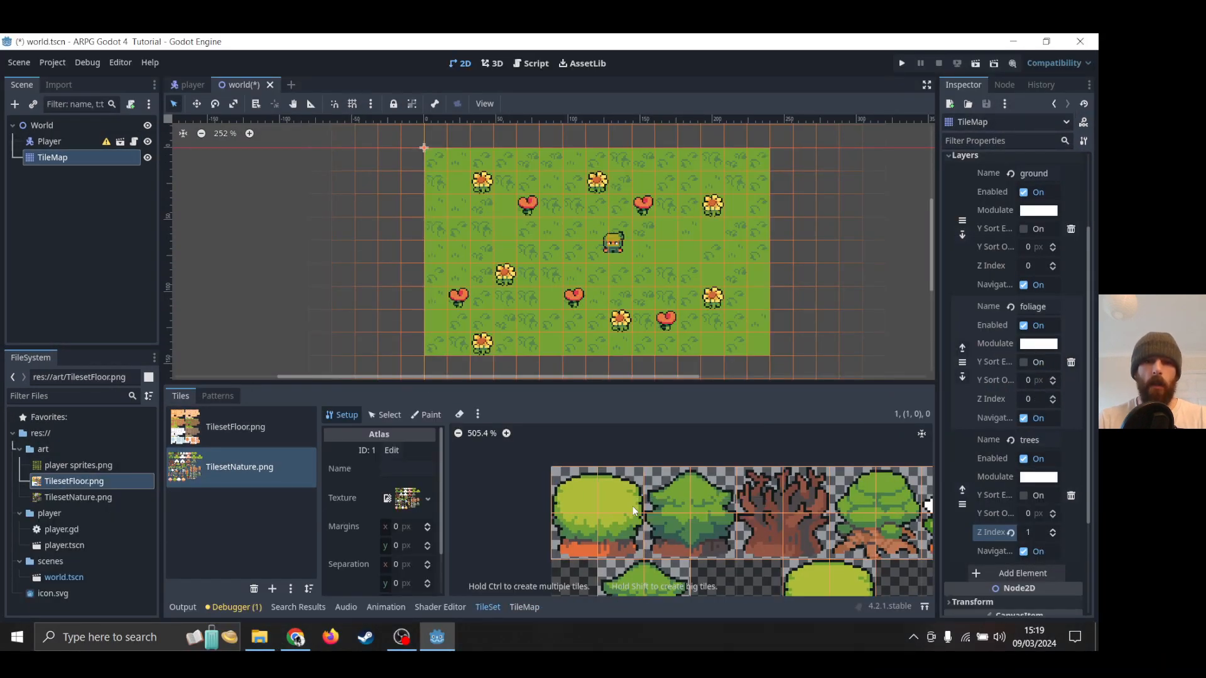
pyautogui.click(579, 541)
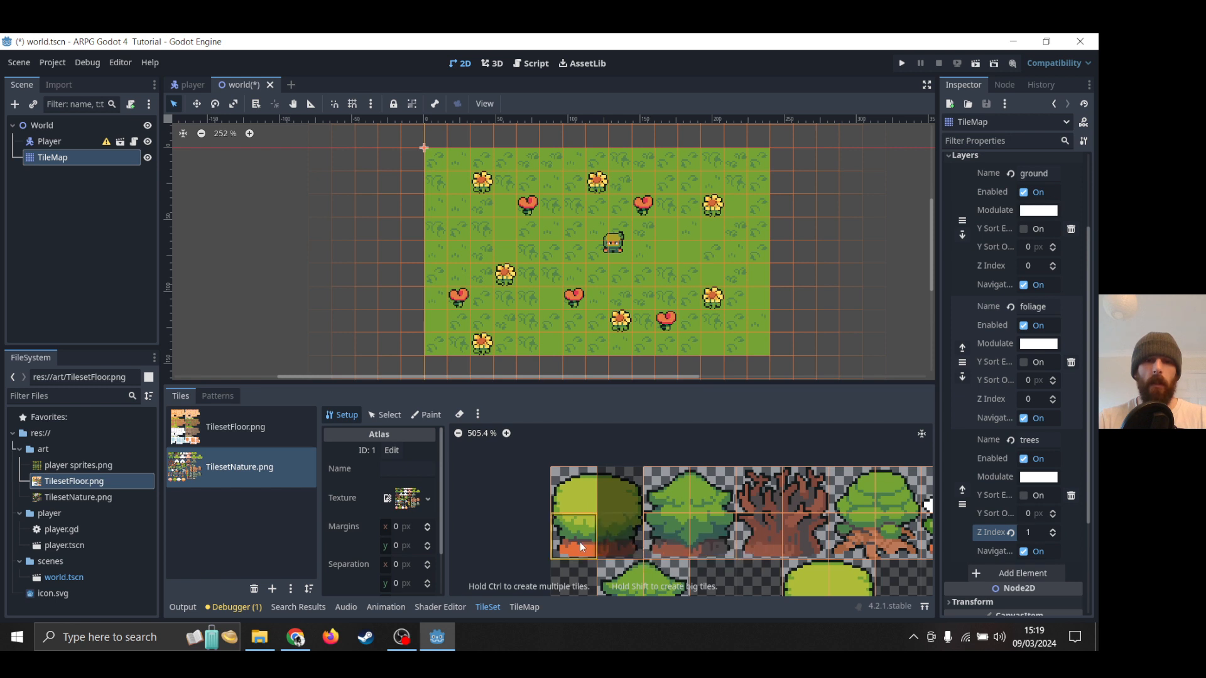
pyautogui.rightClick(579, 542)
pyautogui.click(590, 552)
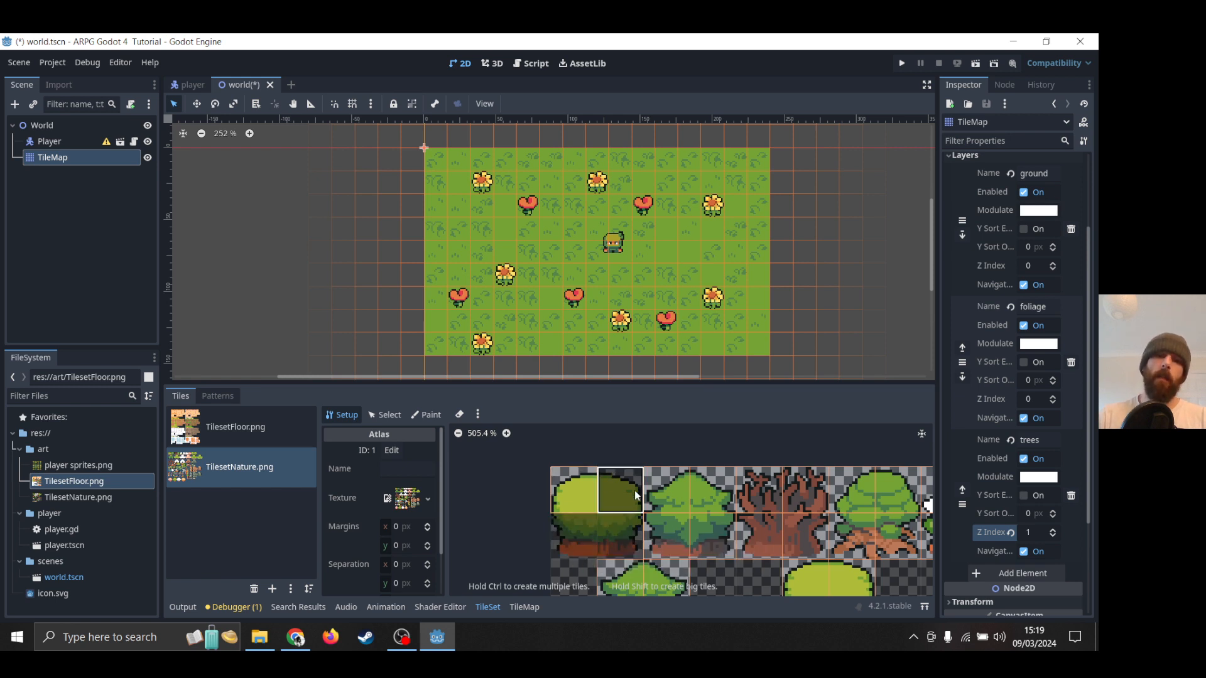
pyautogui.click(573, 487)
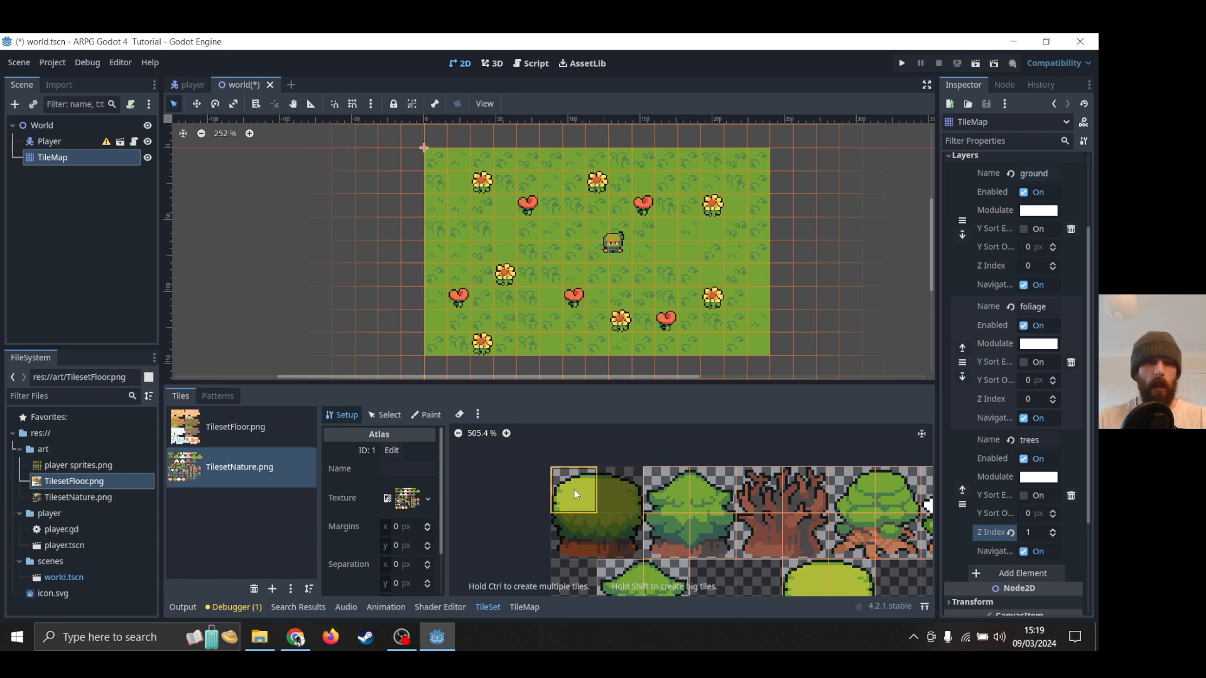
# Switch to the tutorial video, watch from 5:13 how the remaining tile is selected, pause it and return to Godot.
pyautogui.hotkey('alt', 'Tab')
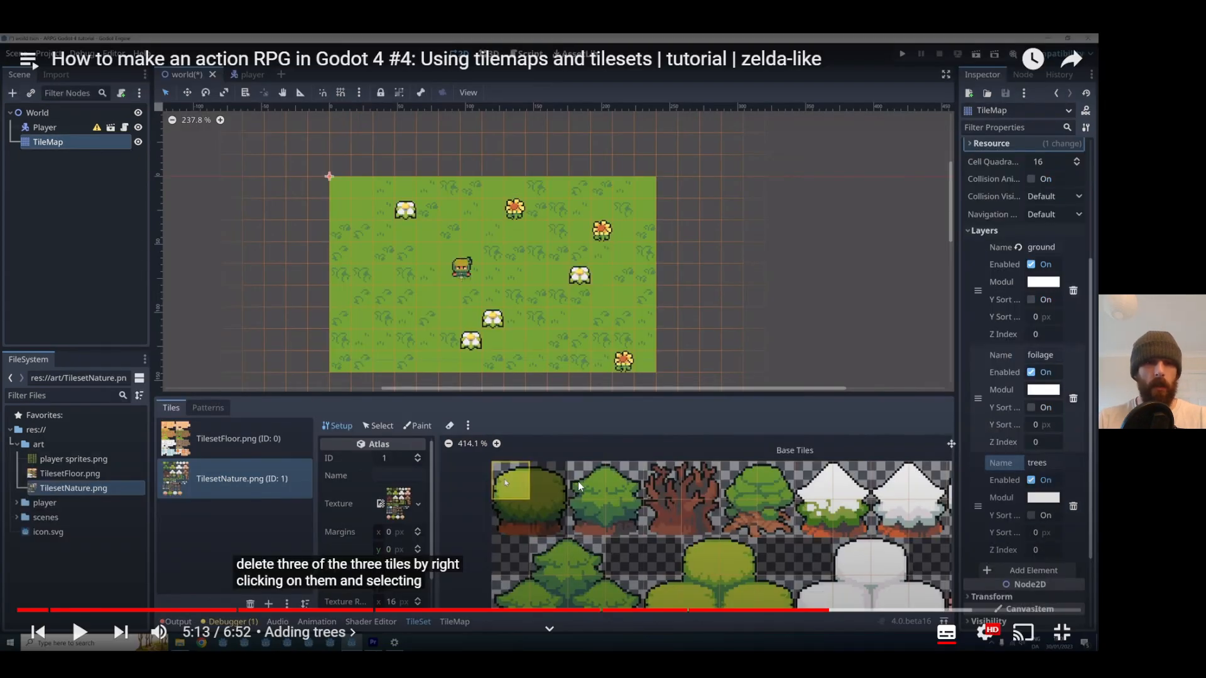
pyautogui.press('space')
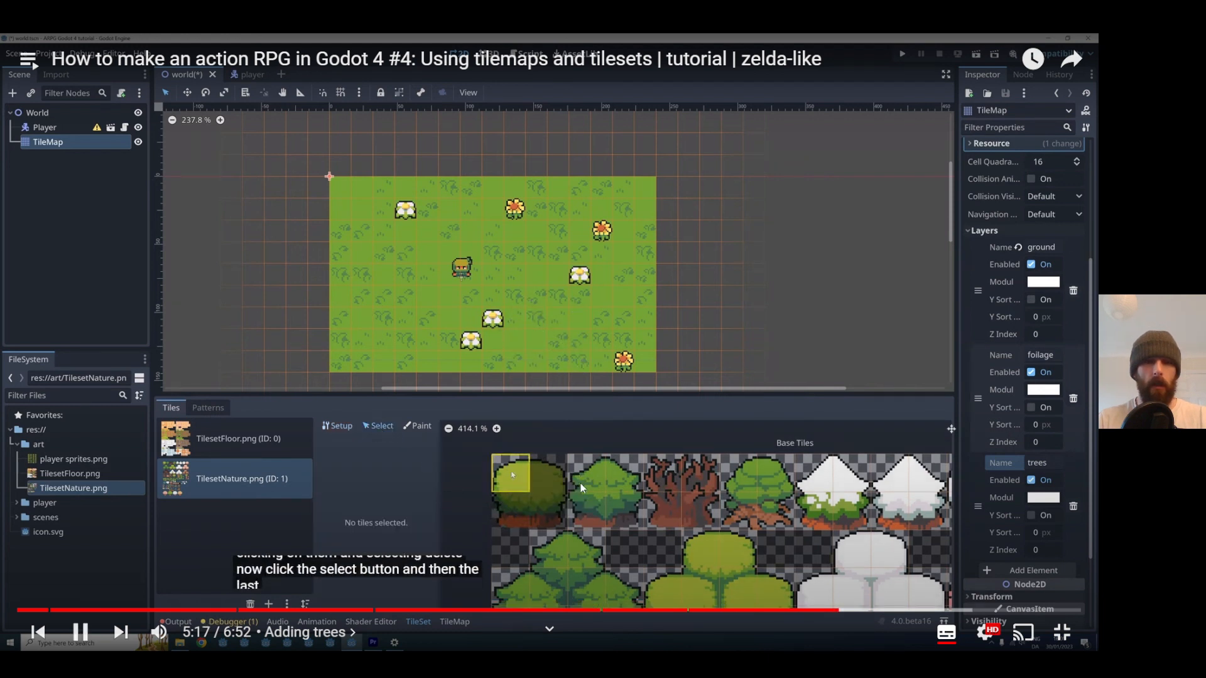
pyautogui.press('space')
pyautogui.hotkey('alt', 'Tab')
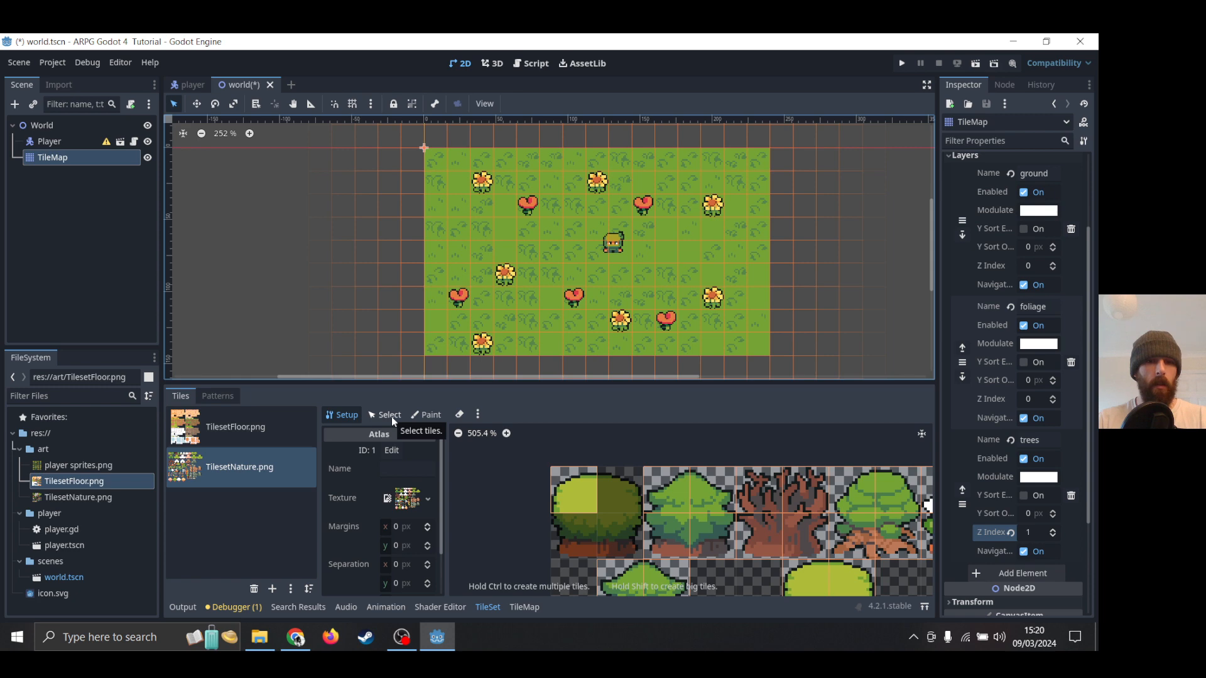
# Select the round yellow-green tree's remaining upper-left tile and enlarge it to 2 by 2 atlas cells covering the whole tree.
pyautogui.click(390, 417)
pyautogui.click(568, 478)
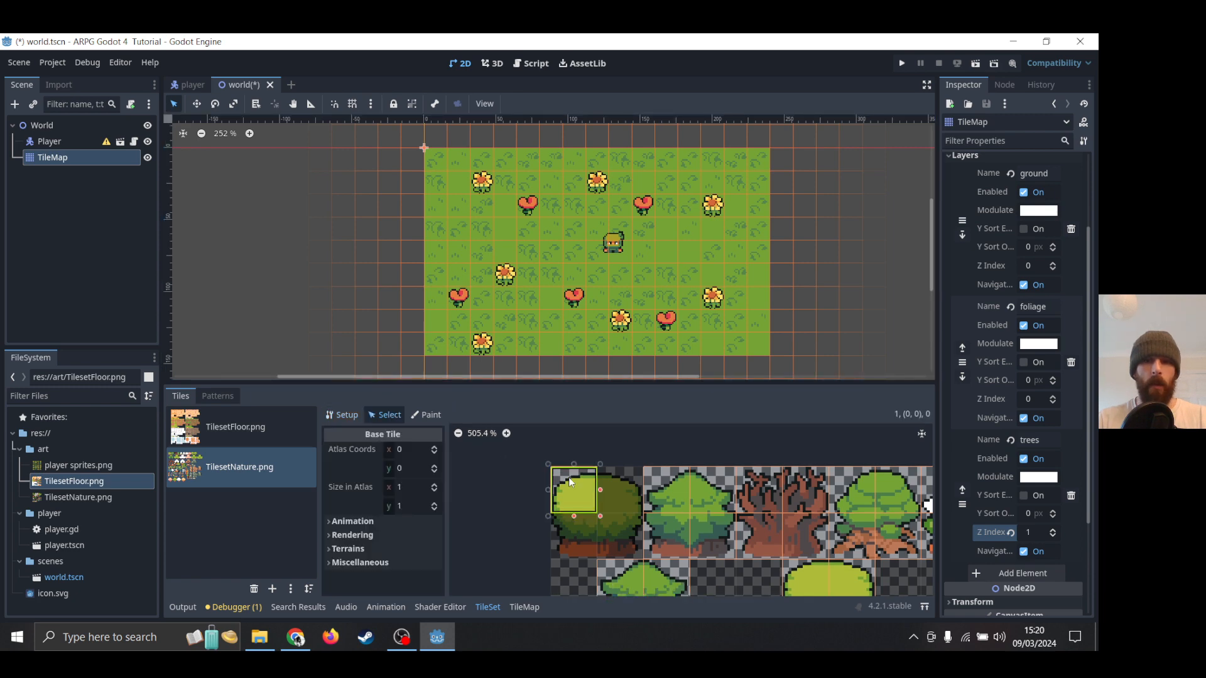
pyautogui.hotkey('alt', 'Tab')
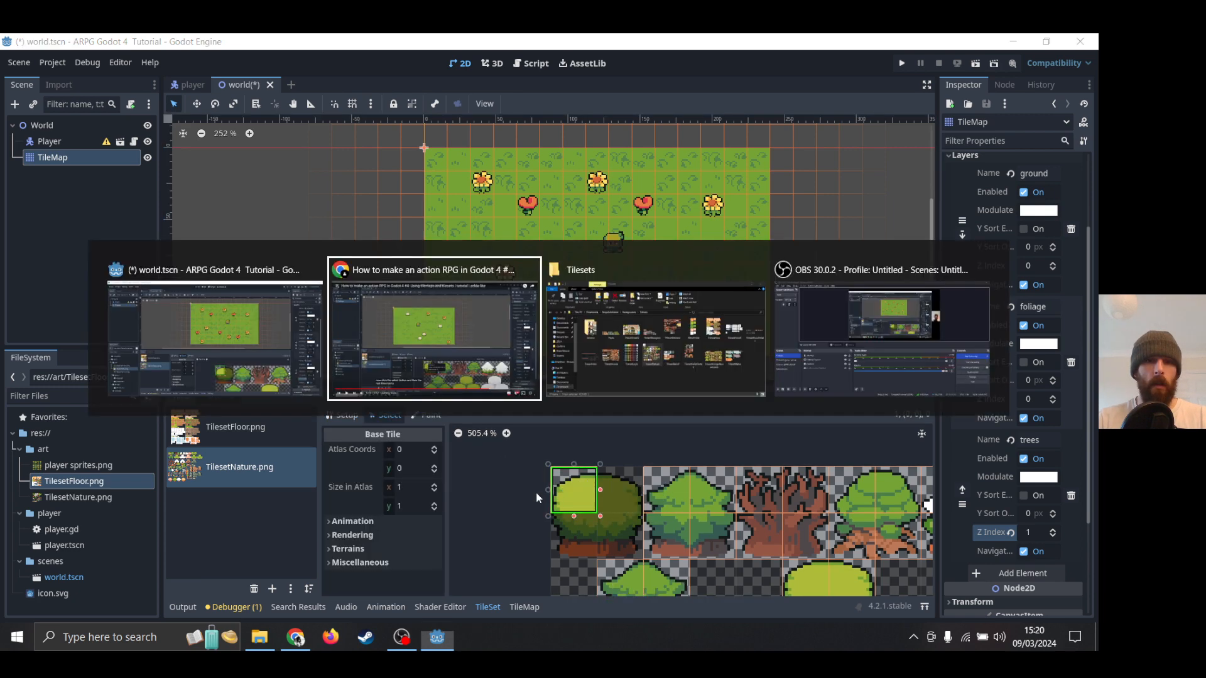
pyautogui.click(591, 485)
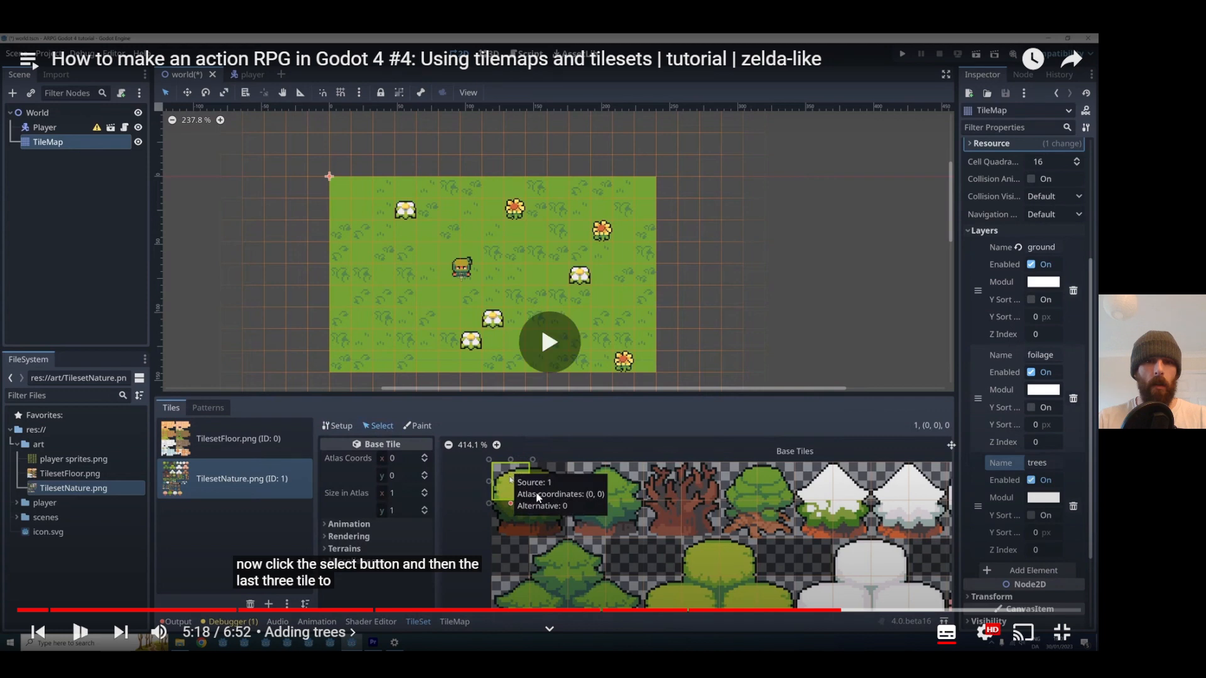
pyautogui.click(590, 484)
pyautogui.hotkey('alt', 'Tab')
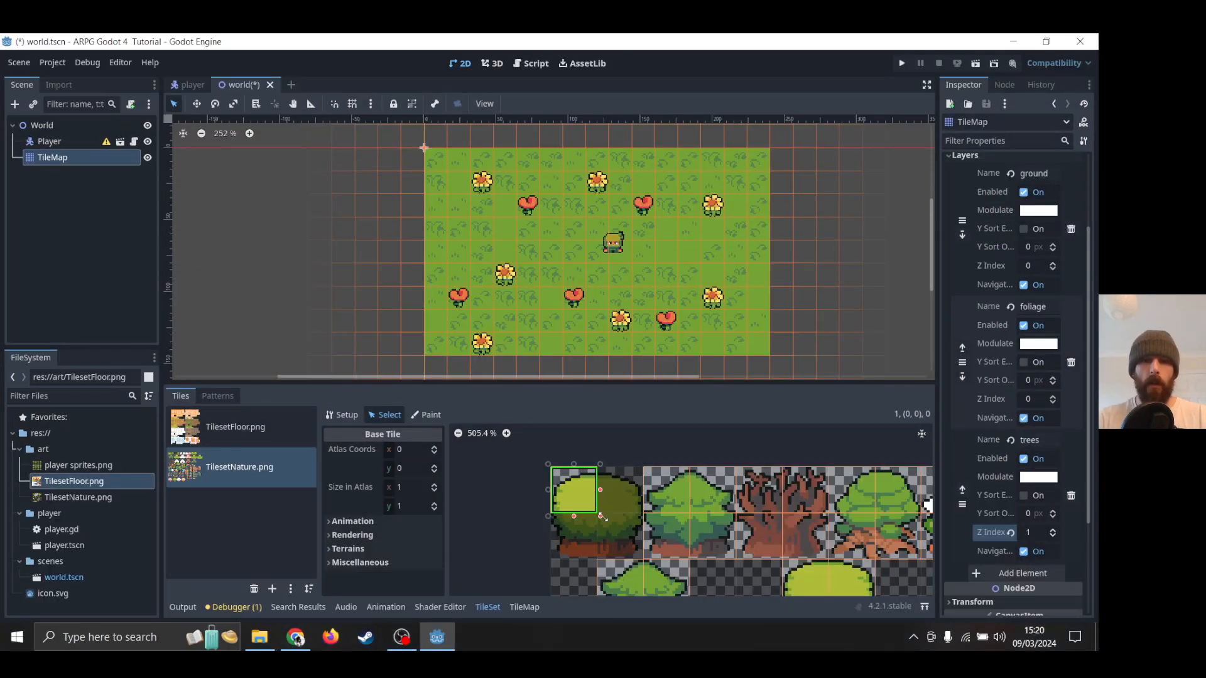
pyautogui.moveTo(619, 533); pyautogui.dragTo(636, 550)
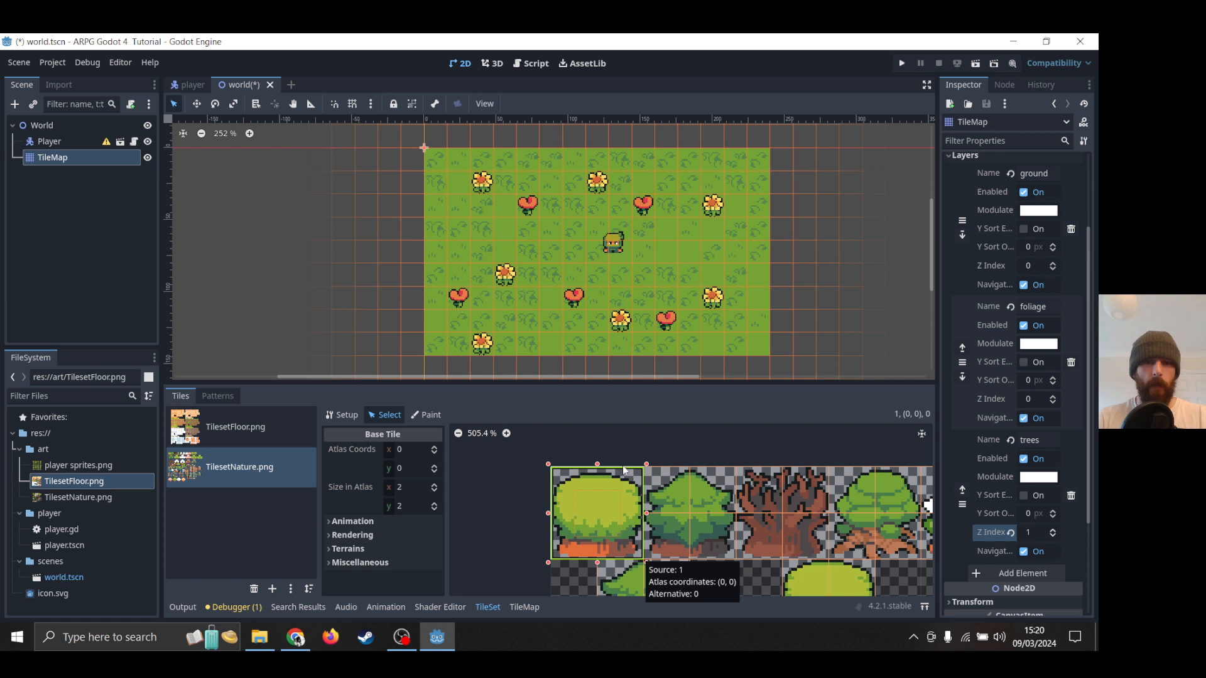
# Paint five round yellow-green trees on the trees layer, spread around the player on the grass.
pyautogui.click(525, 606)
pyautogui.click(577, 528)
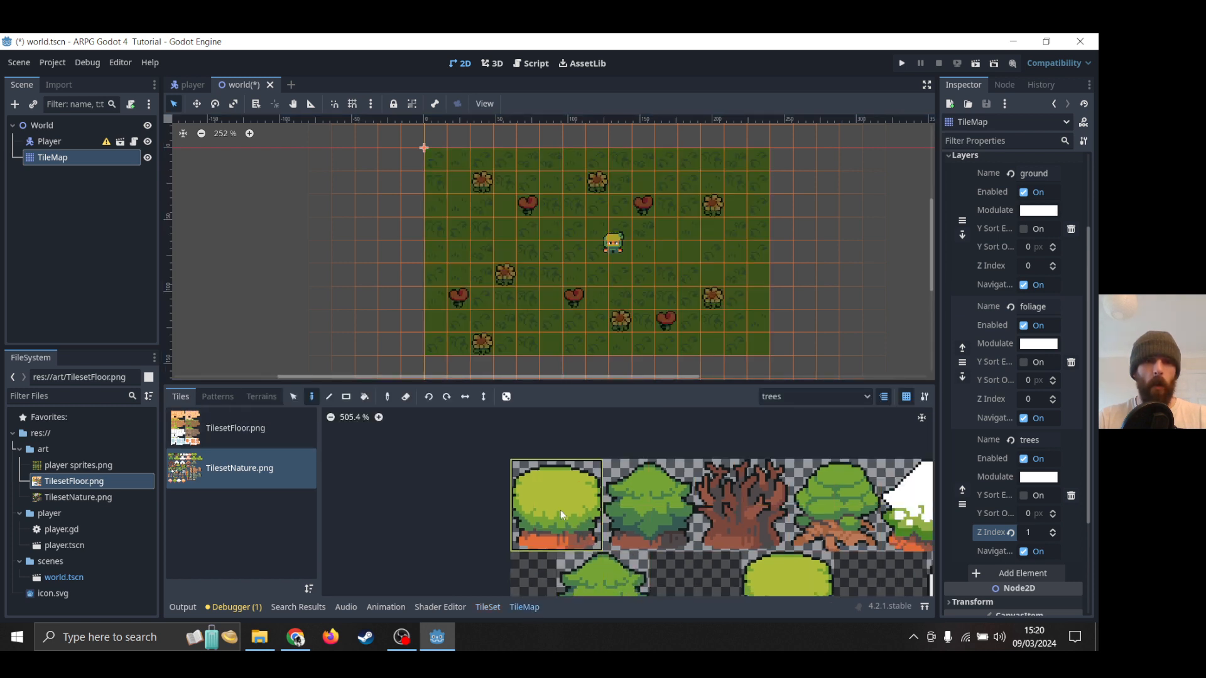
pyautogui.click(561, 510)
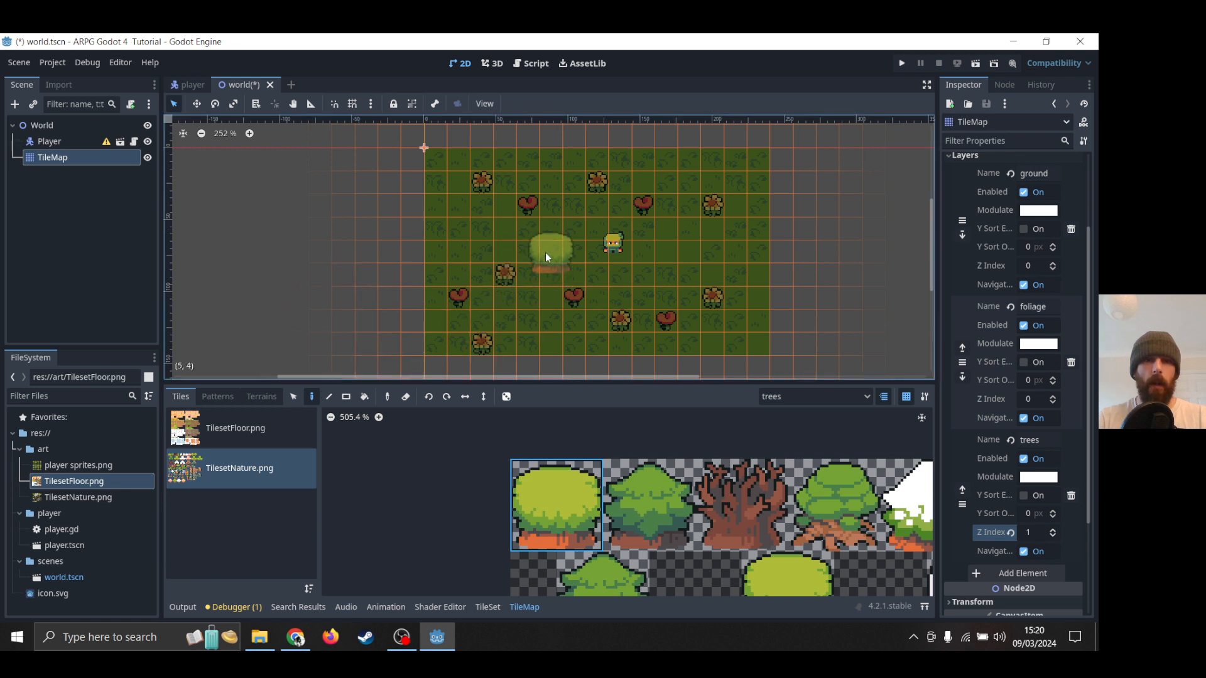
pyautogui.click(545, 253)
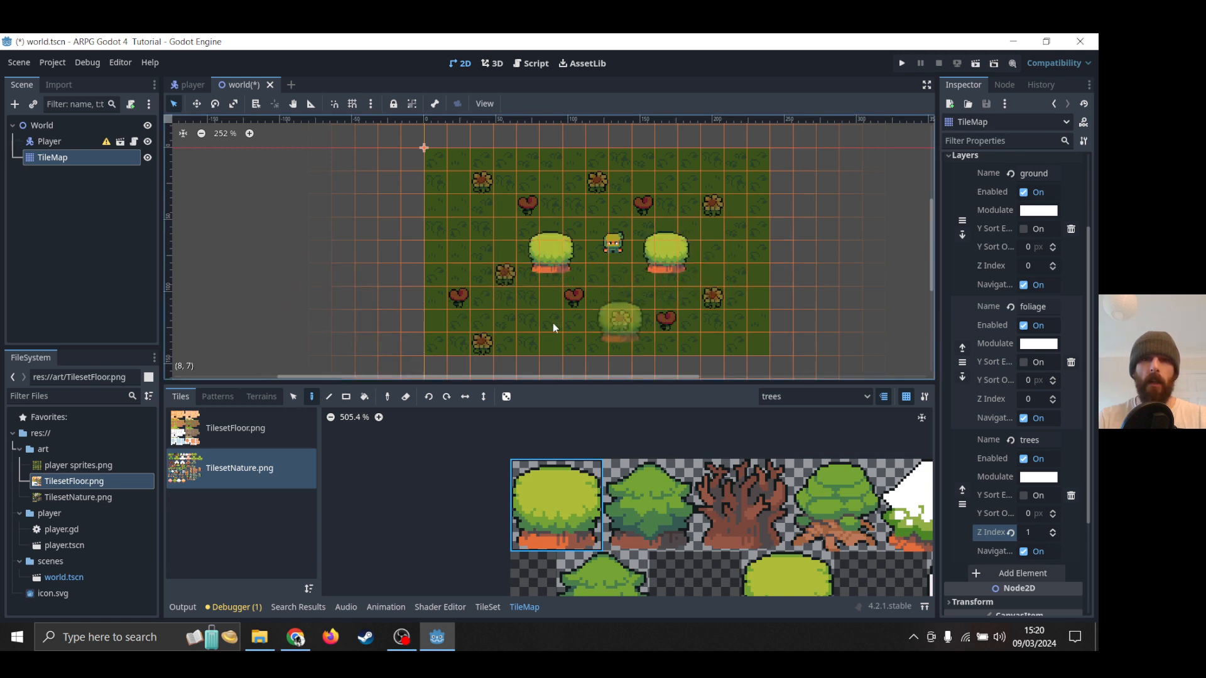
pyautogui.click(518, 323)
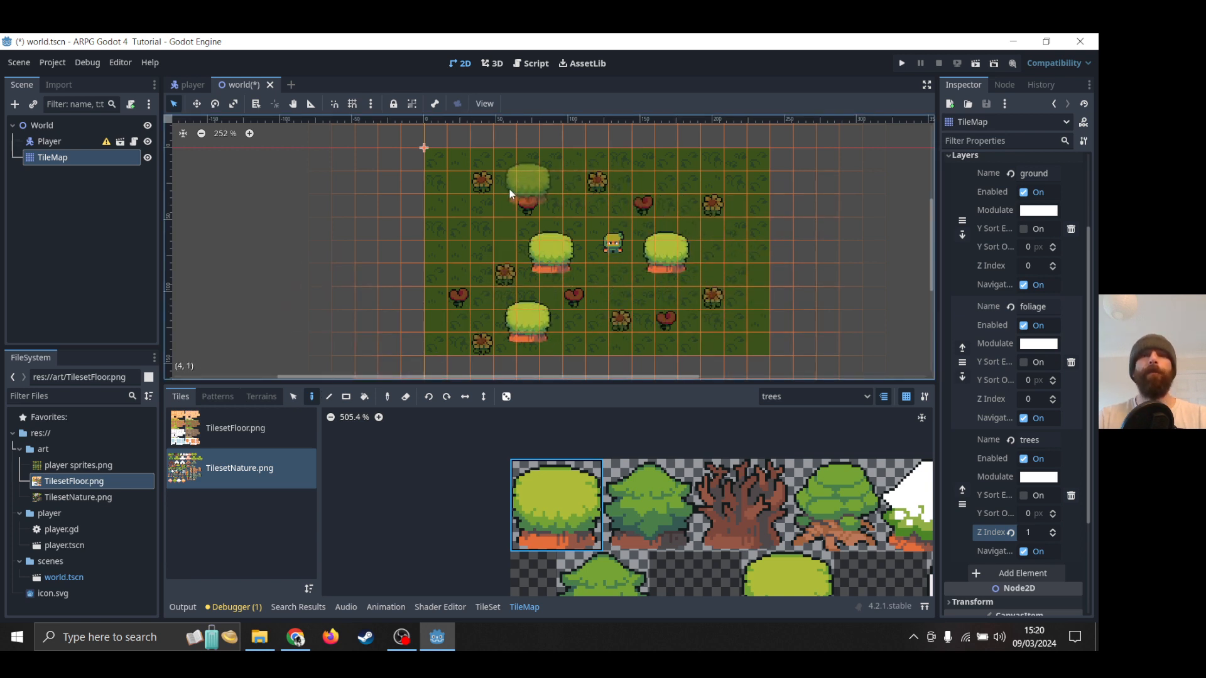
pyautogui.click(459, 221)
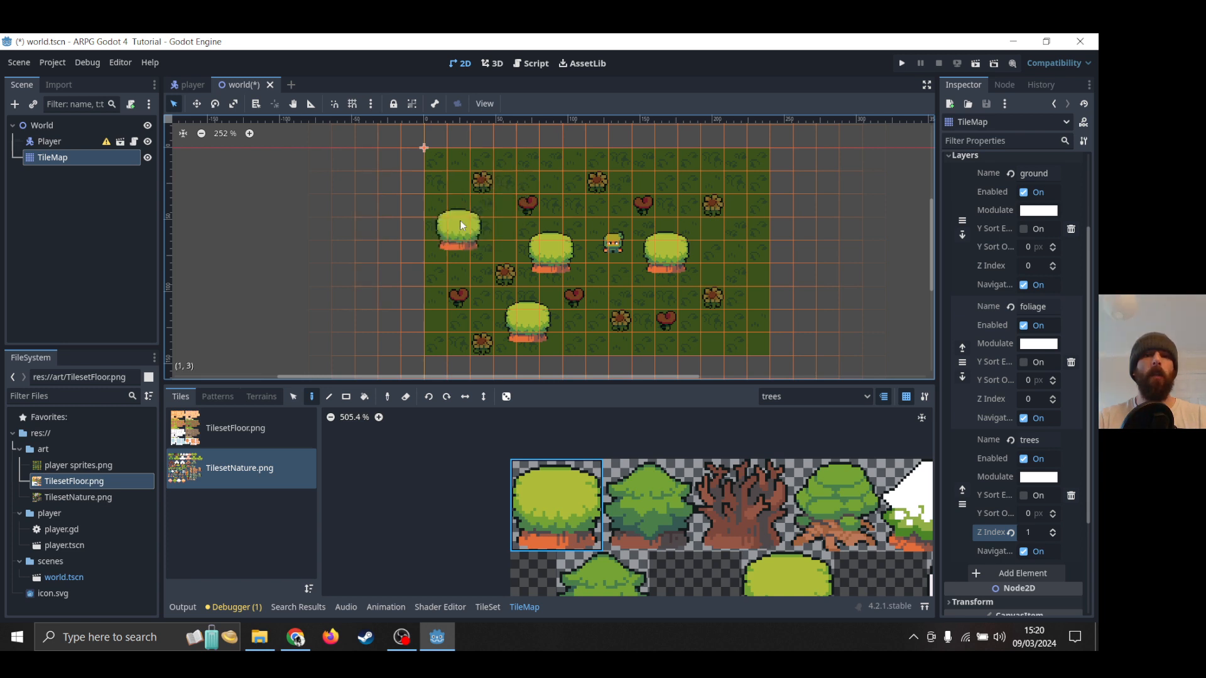
pyautogui.click(666, 186)
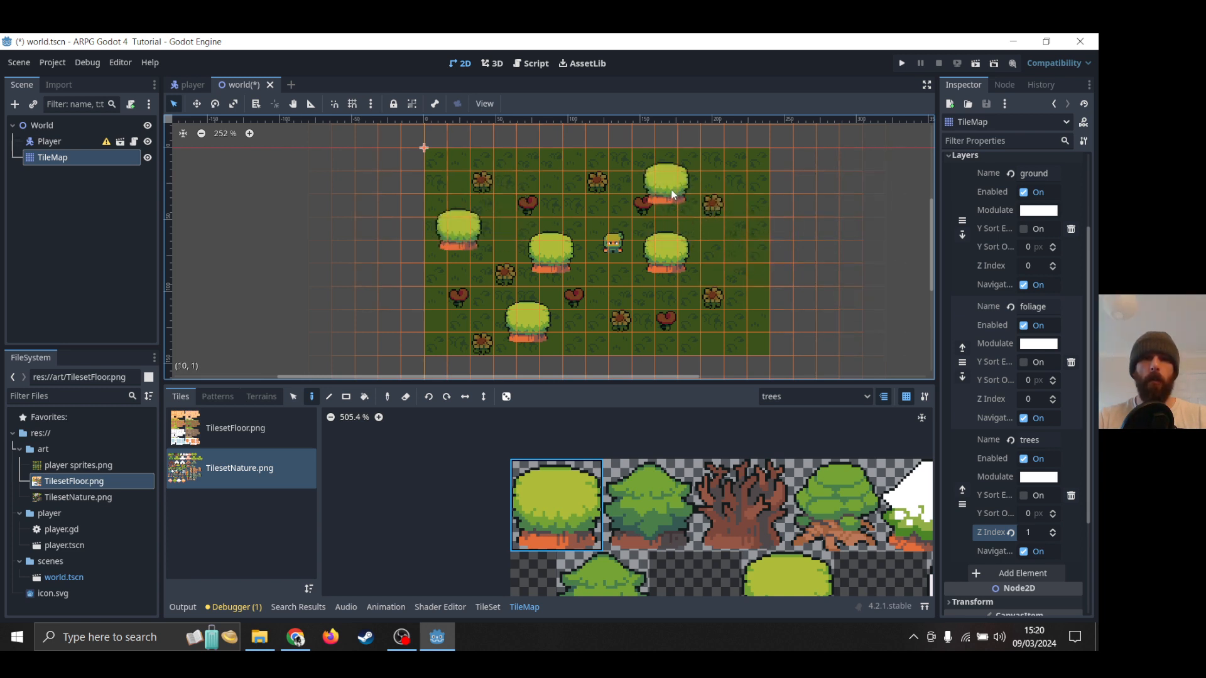
pyautogui.click(731, 251)
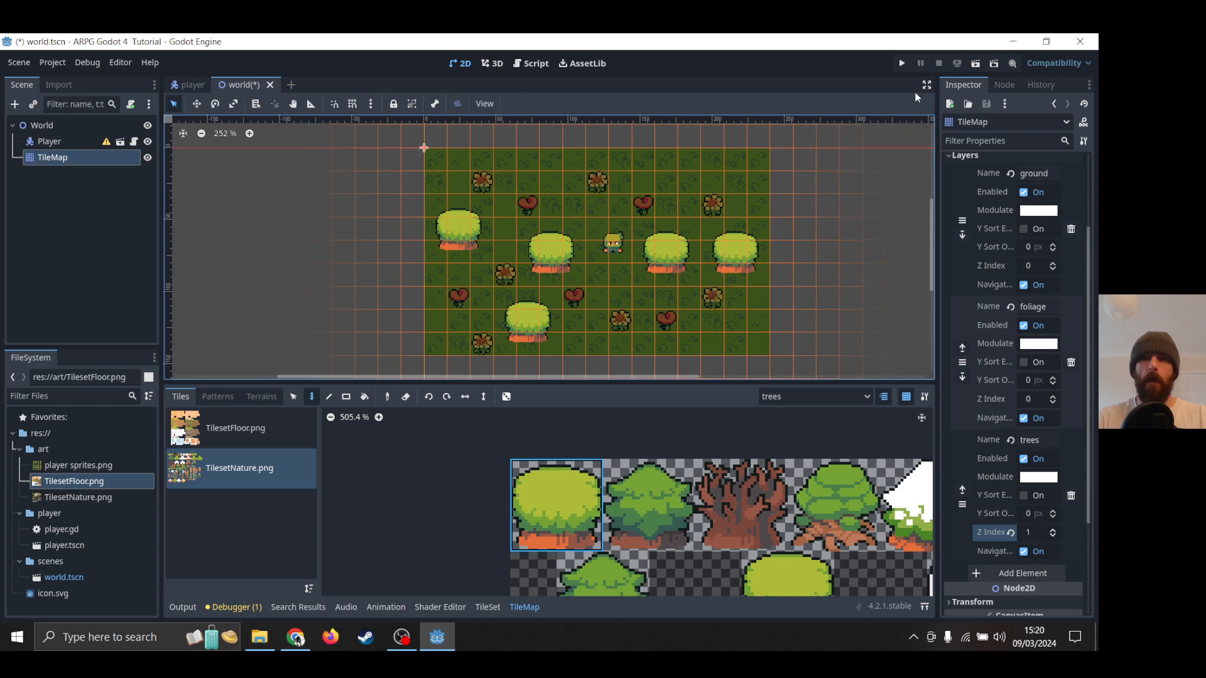
# Run the current scene, walk the player around and behind the trees to test the layering, and close the game.
pyautogui.click(975, 64)
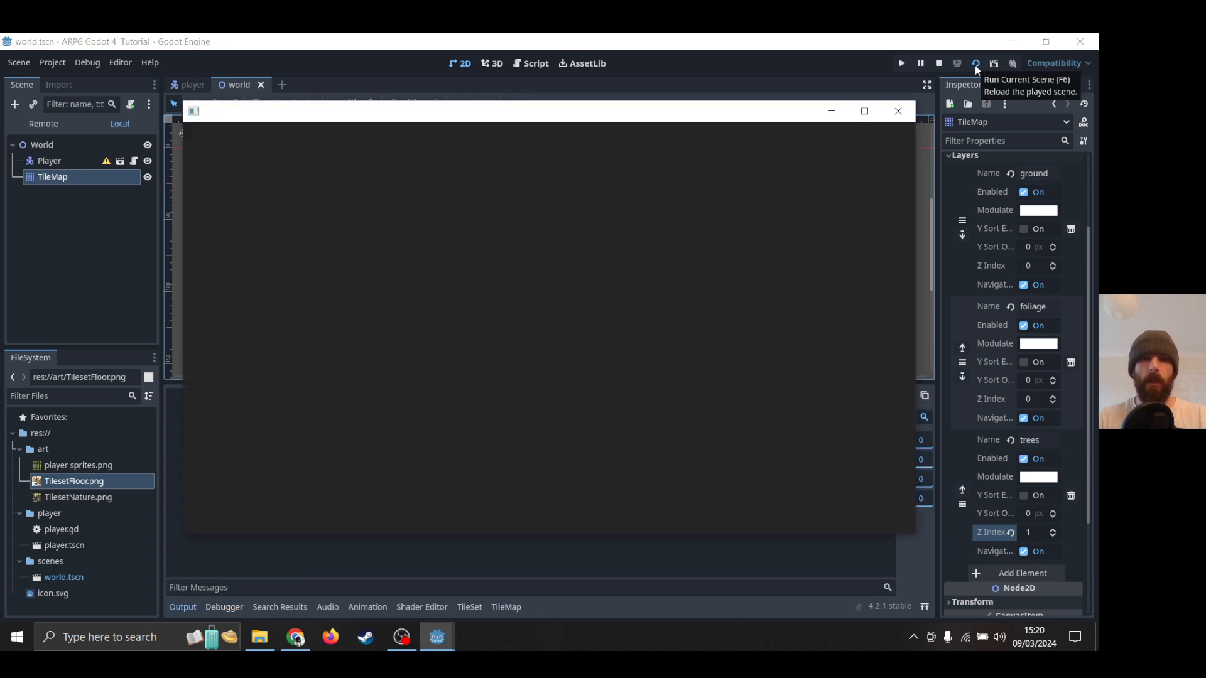
pyautogui.press('Right')
pyautogui.press('Down')
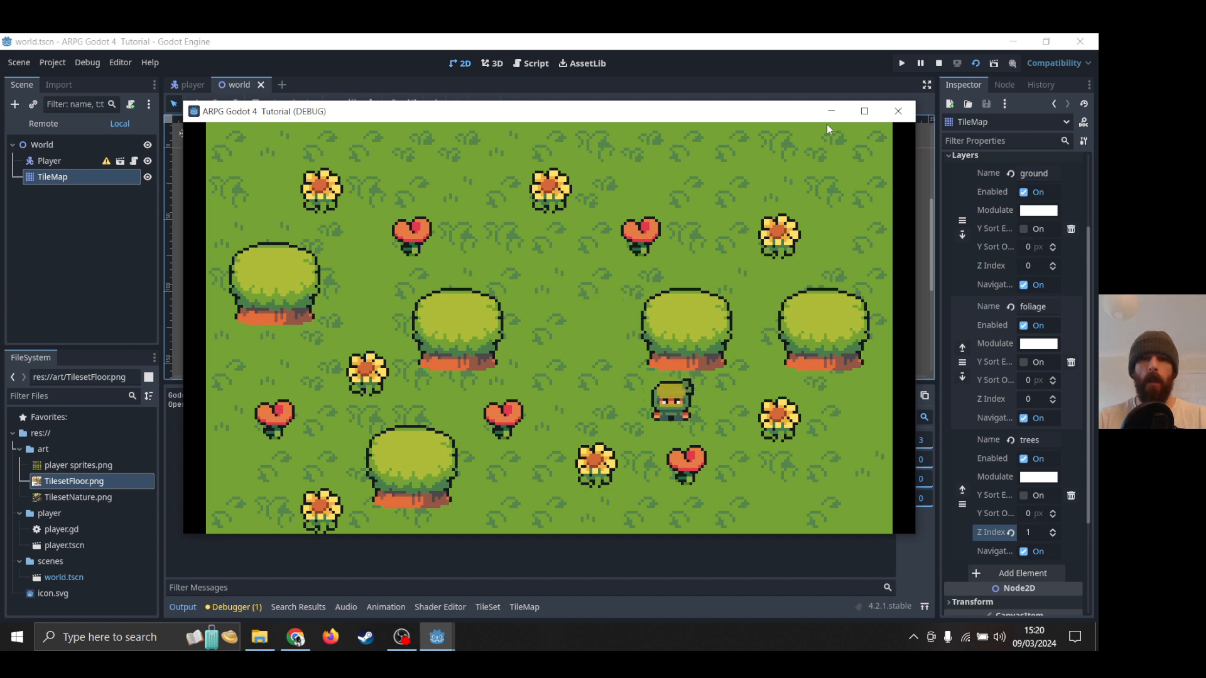
pyautogui.press('Up')
pyautogui.press('Down')
pyautogui.press('Right')
pyautogui.press('Up')
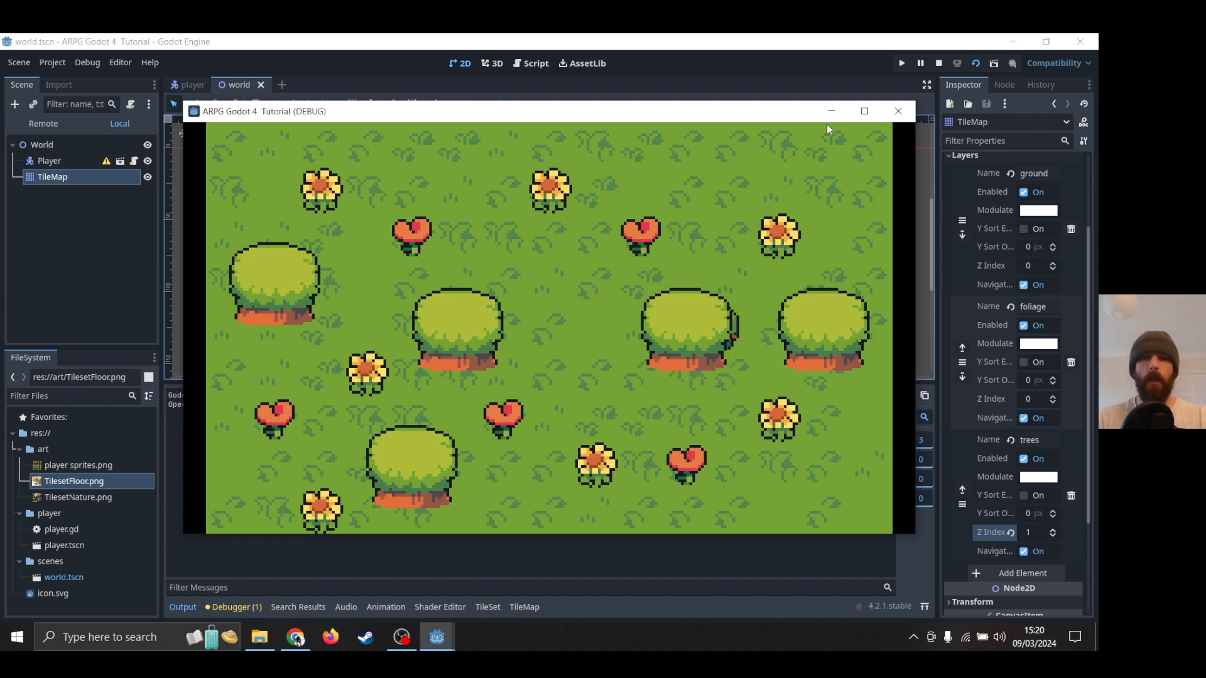
pyautogui.press('Left')
pyautogui.press('Down')
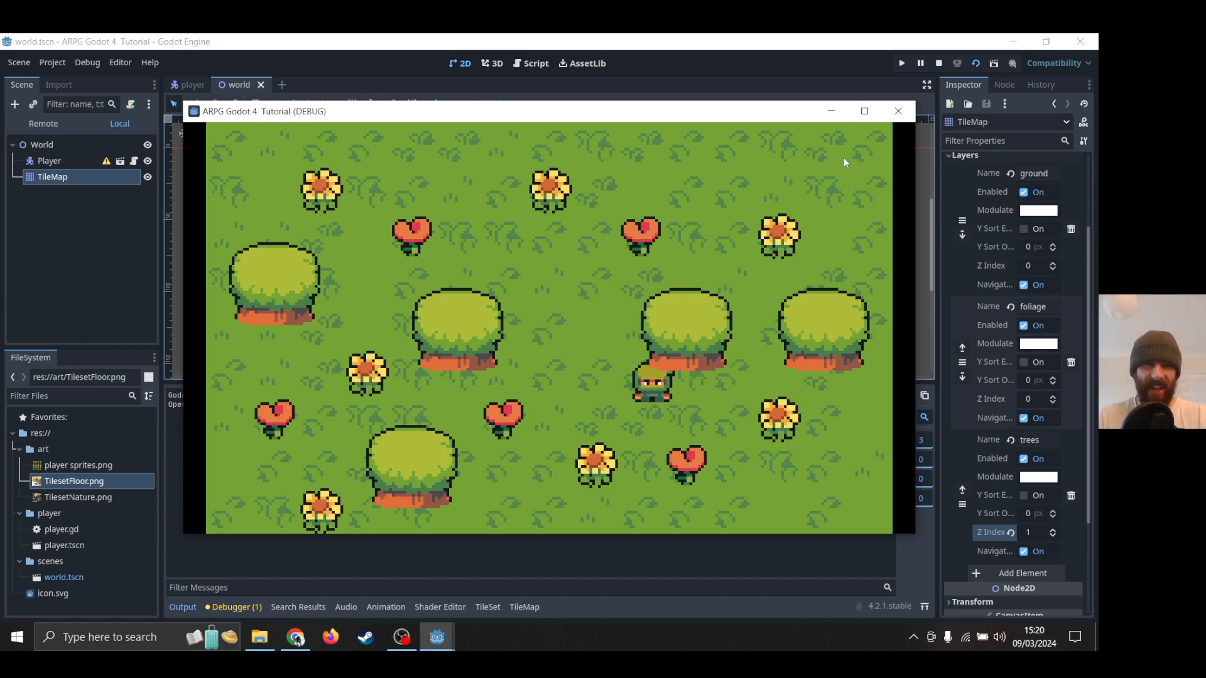
pyautogui.click(898, 111)
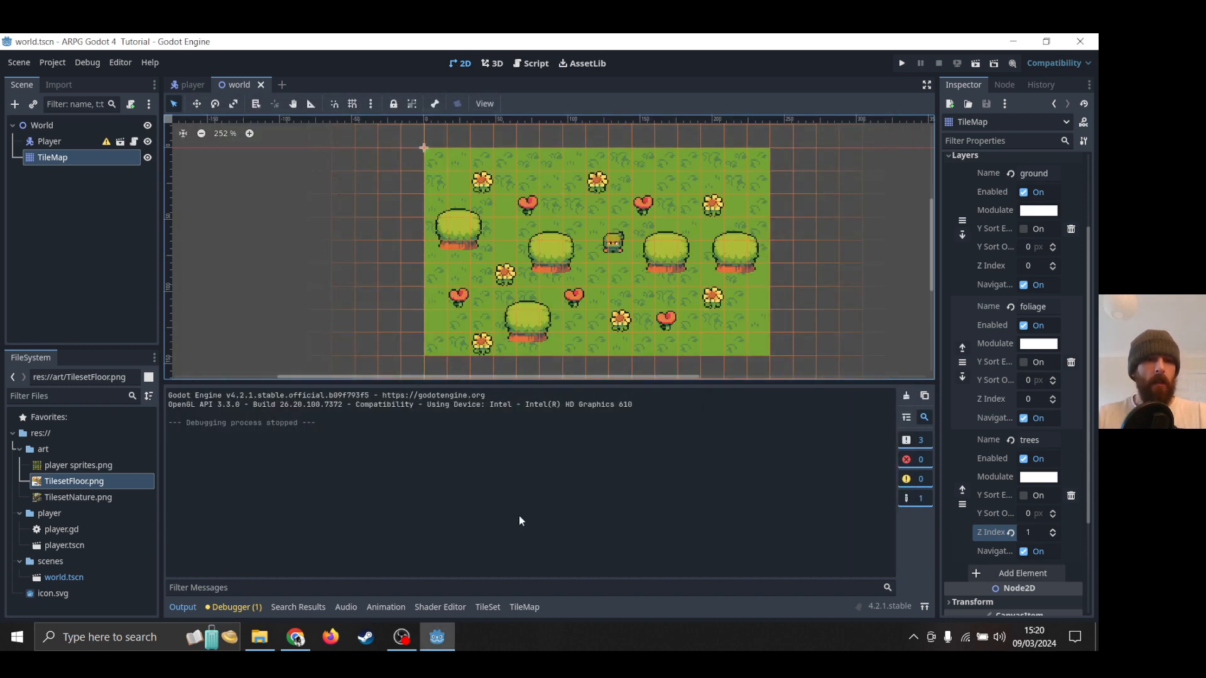
# Set the round yellow-green tree tile's rendering texture origin x to -8 px in the TileSet editor.
pyautogui.click(488, 608)
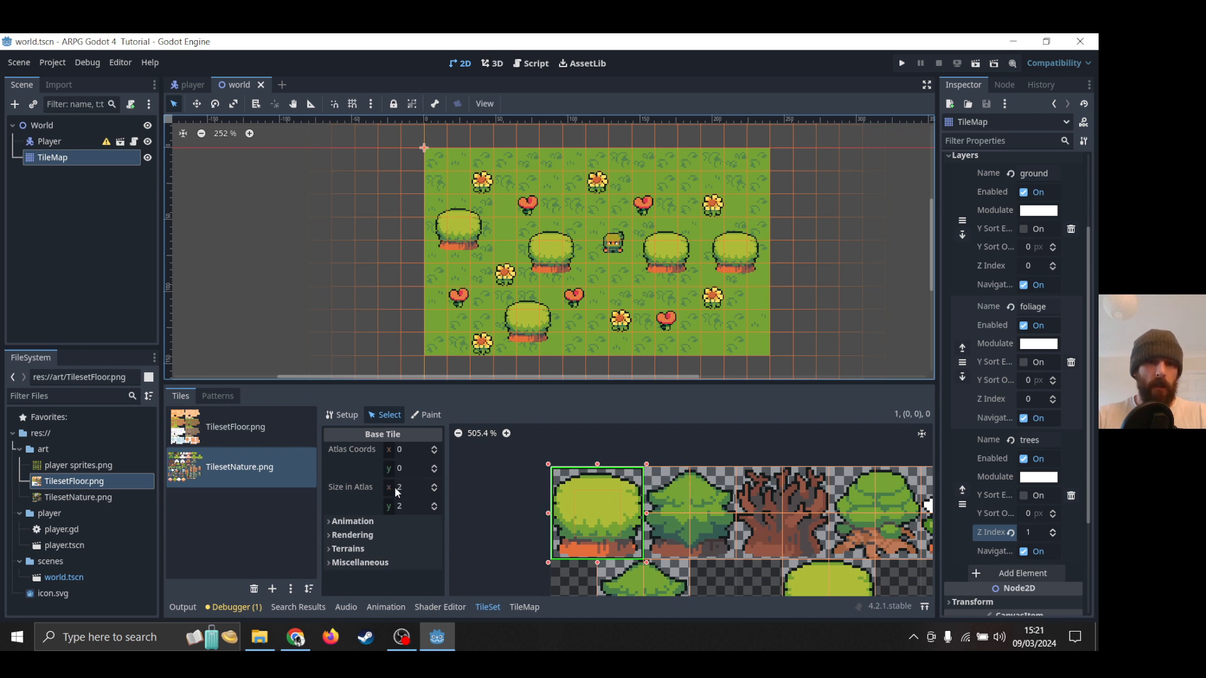
pyautogui.click(350, 535)
pyautogui.scroll(-2, 359, 568)
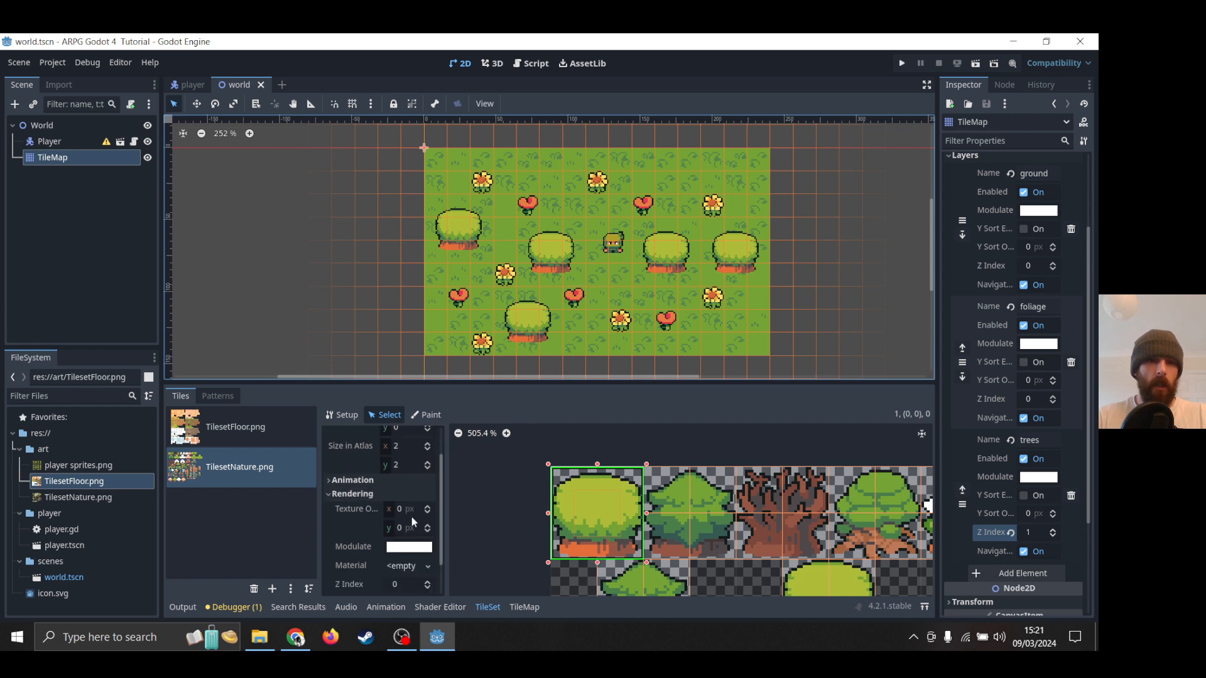
pyautogui.click(428, 514)
pyautogui.click(427, 514)
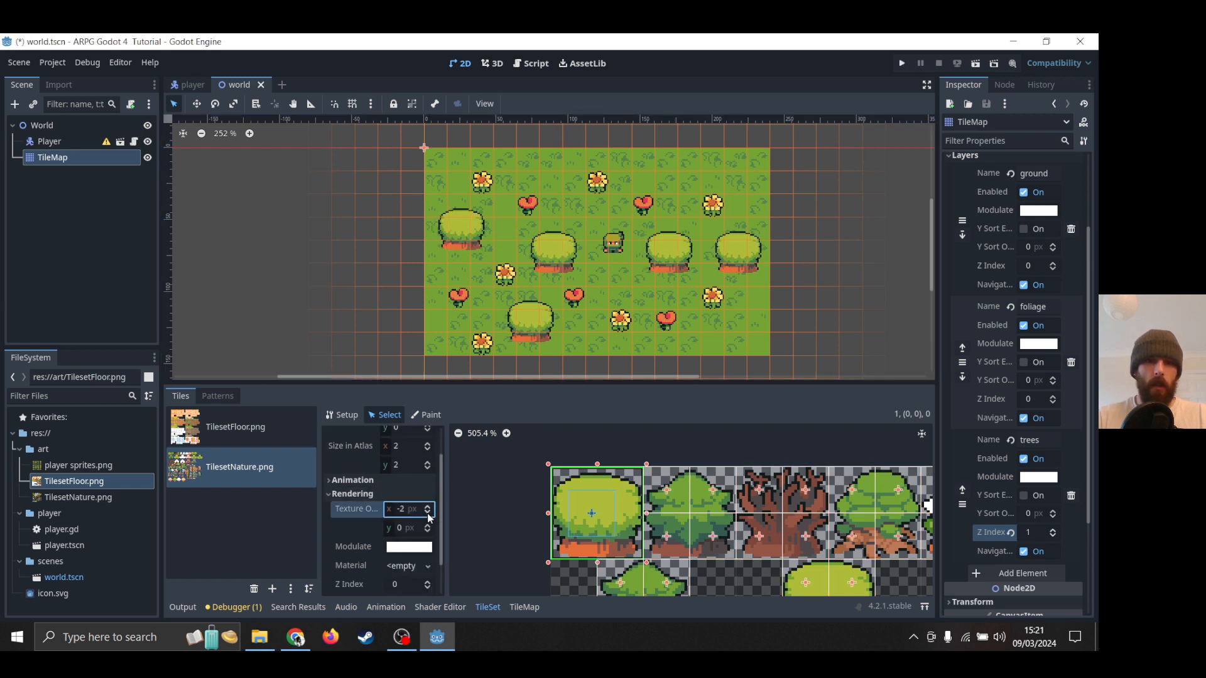
pyautogui.click(428, 513)
pyautogui.click(428, 513)
pyautogui.click(428, 513)
pyautogui.click(428, 513)
pyautogui.click(427, 513)
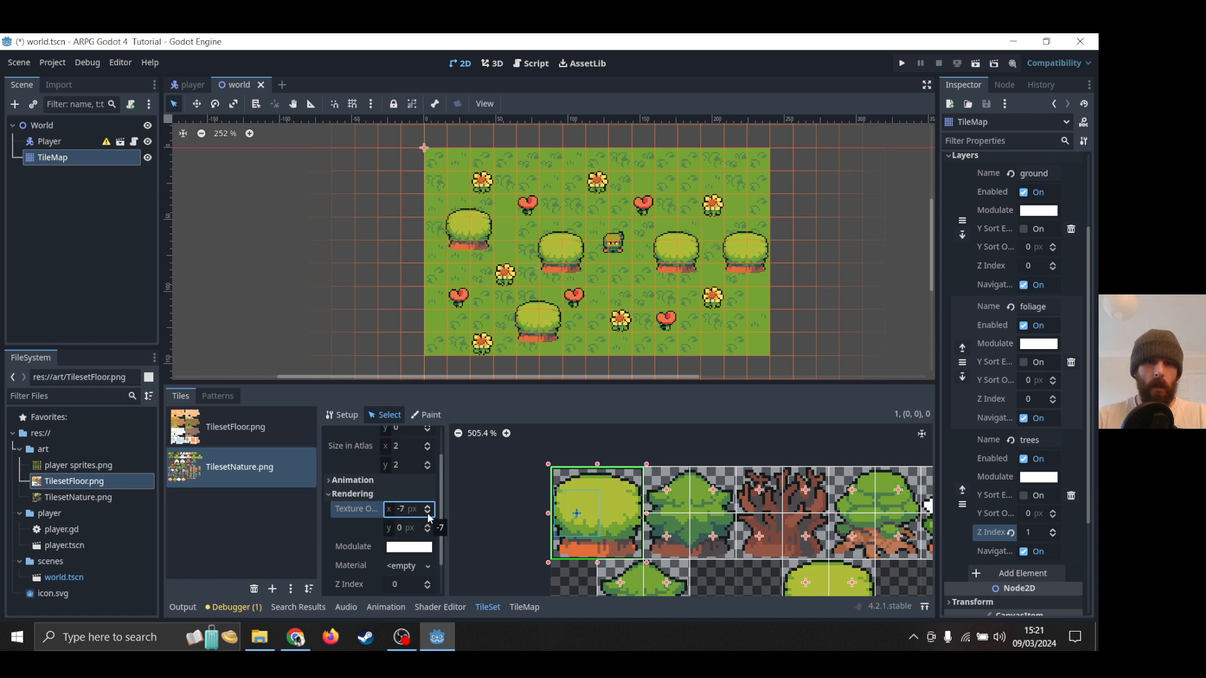
pyautogui.click(429, 516)
# Try a texture origin y of -8 px for the round yellow-green tree tile.
pyautogui.click(429, 530)
pyautogui.click(429, 530)
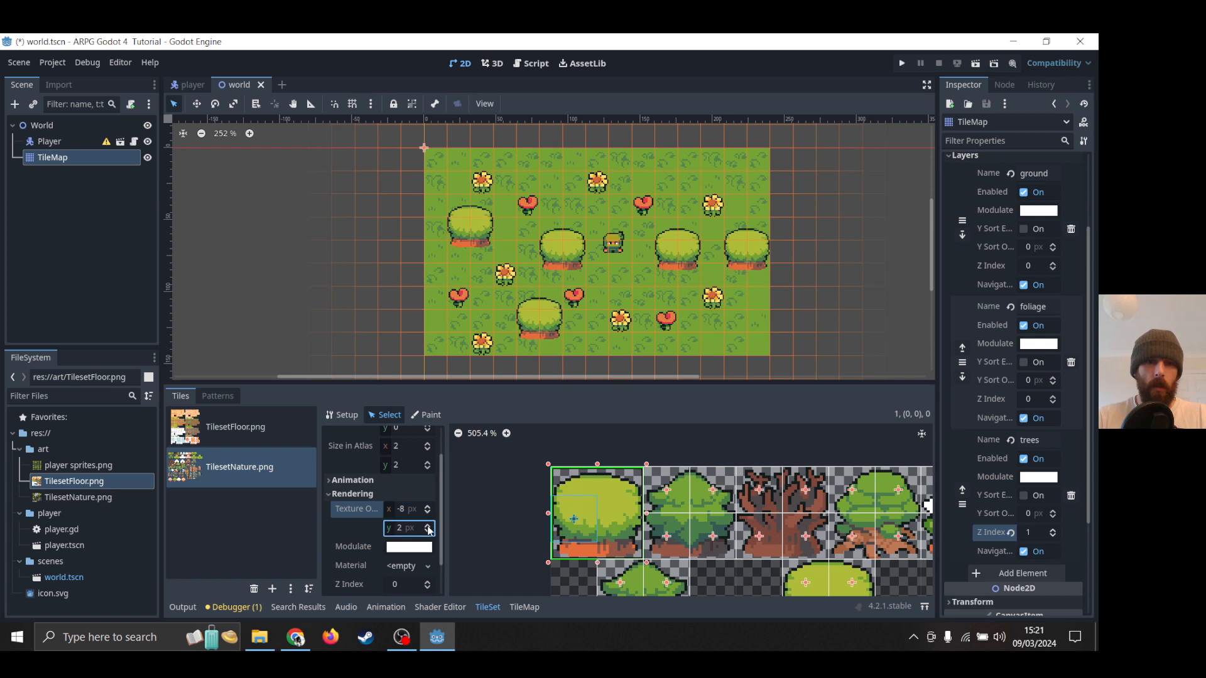
pyautogui.click(429, 532)
pyautogui.click(429, 531)
pyautogui.click(429, 532)
pyautogui.click(429, 532)
pyautogui.click(429, 532)
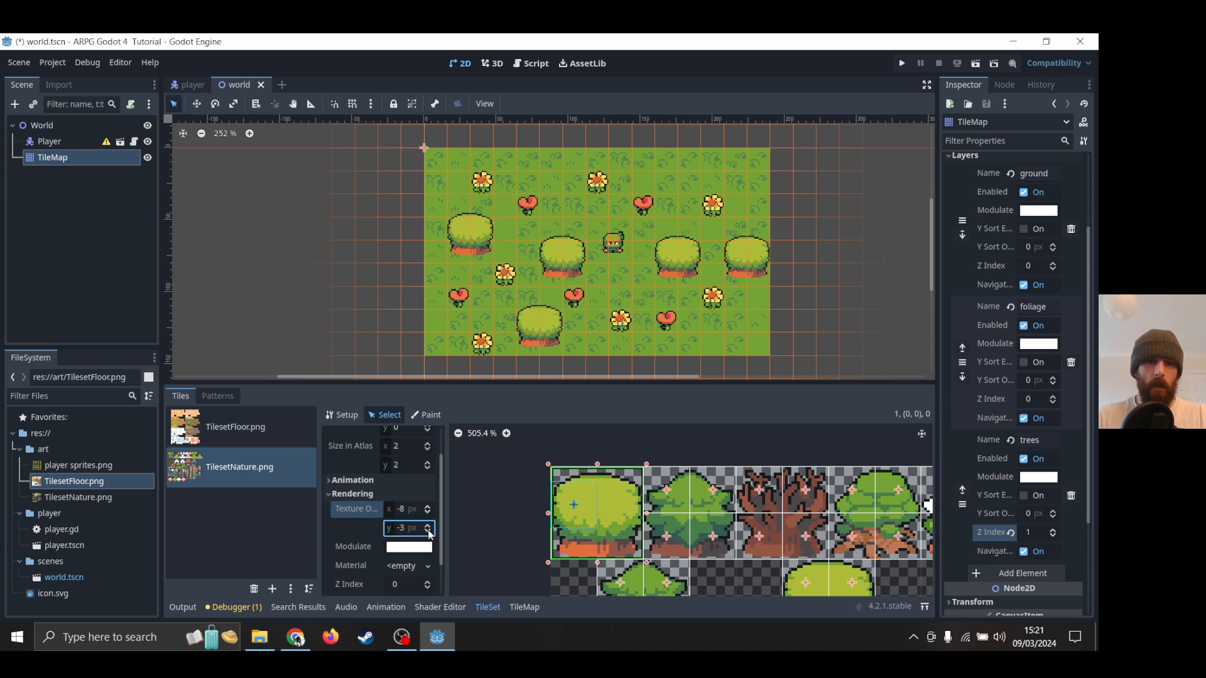
pyautogui.click(429, 532)
pyautogui.click(429, 532)
pyautogui.click(429, 532)
pyautogui.click(429, 532)
pyautogui.click(429, 532)
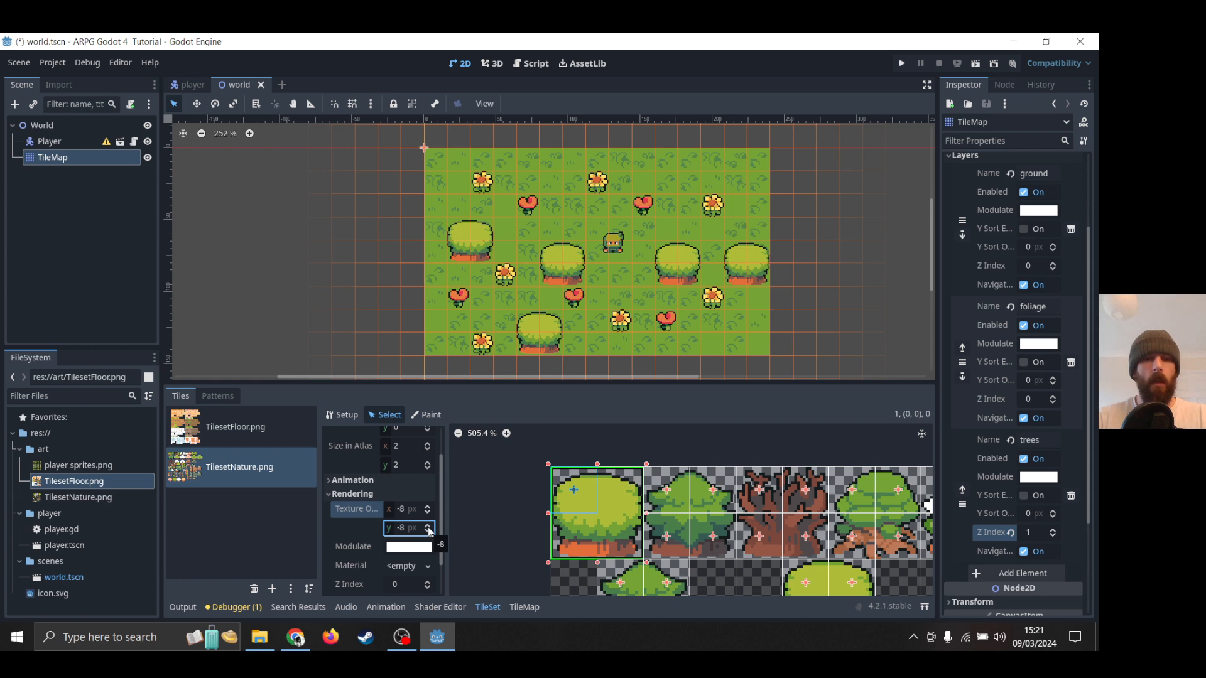
# Set the round yellow-green tree tile's texture origin y to 8 px.
pyautogui.click(429, 526)
pyautogui.click(429, 526)
pyautogui.click(429, 526)
pyautogui.click(428, 526)
pyautogui.click(429, 527)
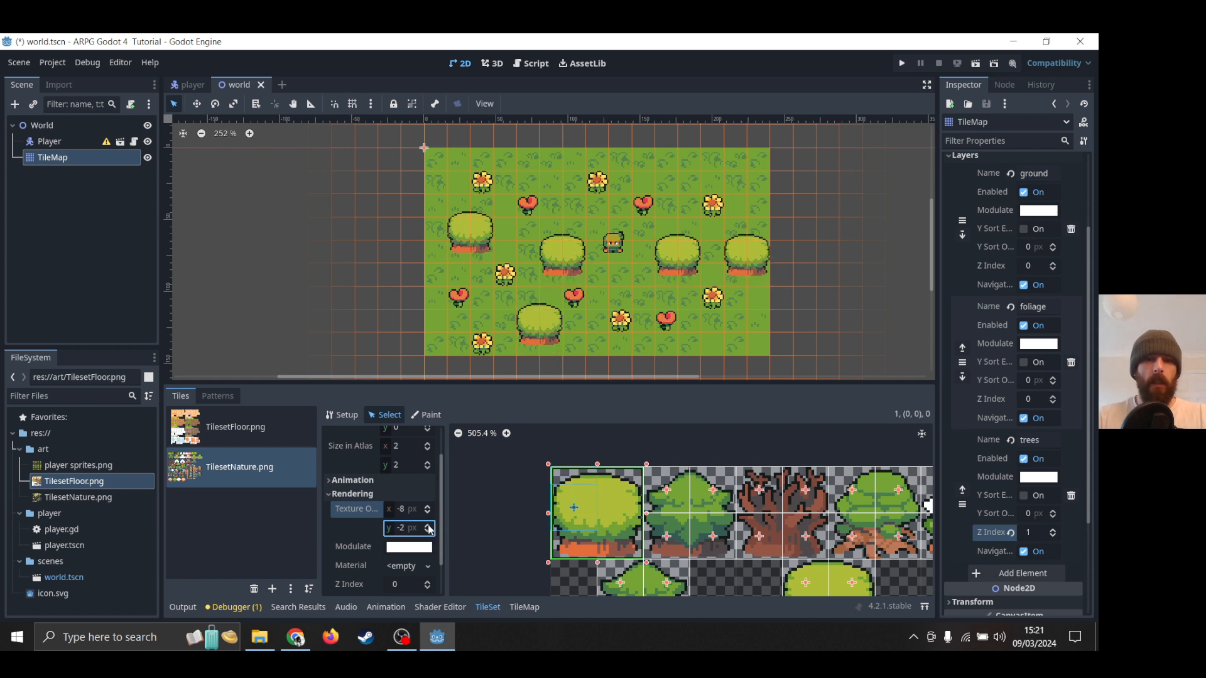
pyautogui.click(429, 527)
pyautogui.click(429, 526)
pyautogui.click(429, 526)
pyautogui.click(429, 526)
pyautogui.click(429, 527)
pyautogui.click(429, 526)
pyautogui.click(429, 526)
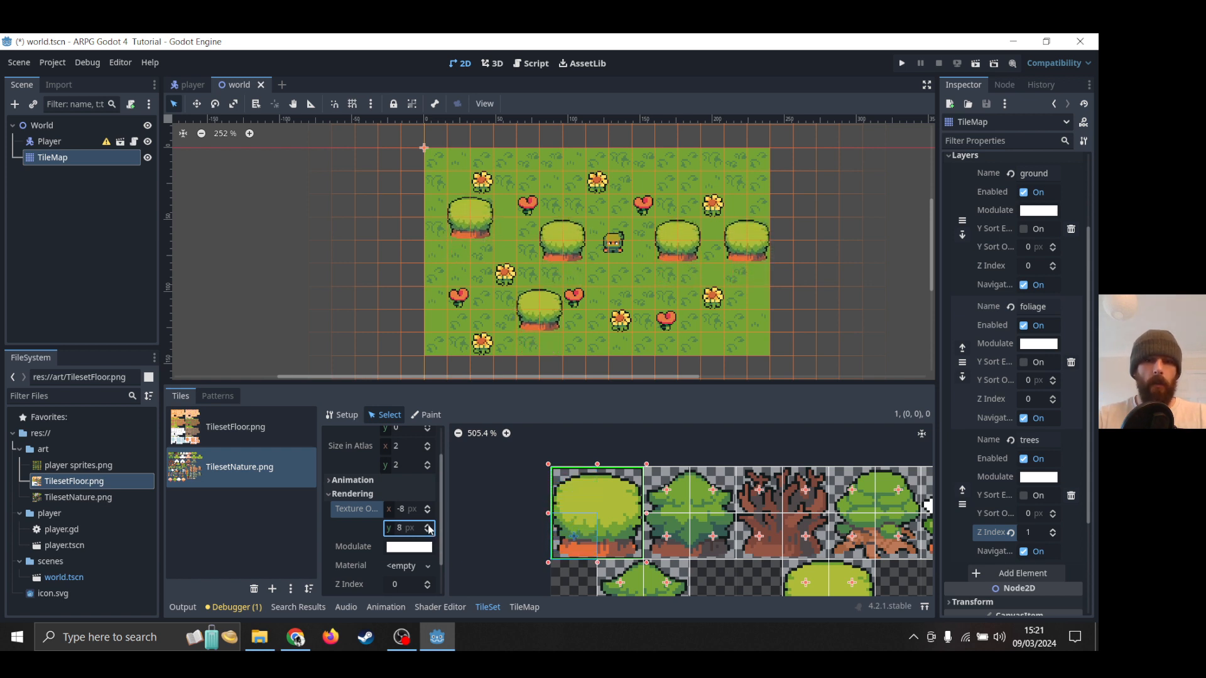
# Set the round yellow-green tree tile's texture origin x to 8 px and save the world scene.
pyautogui.click(429, 506)
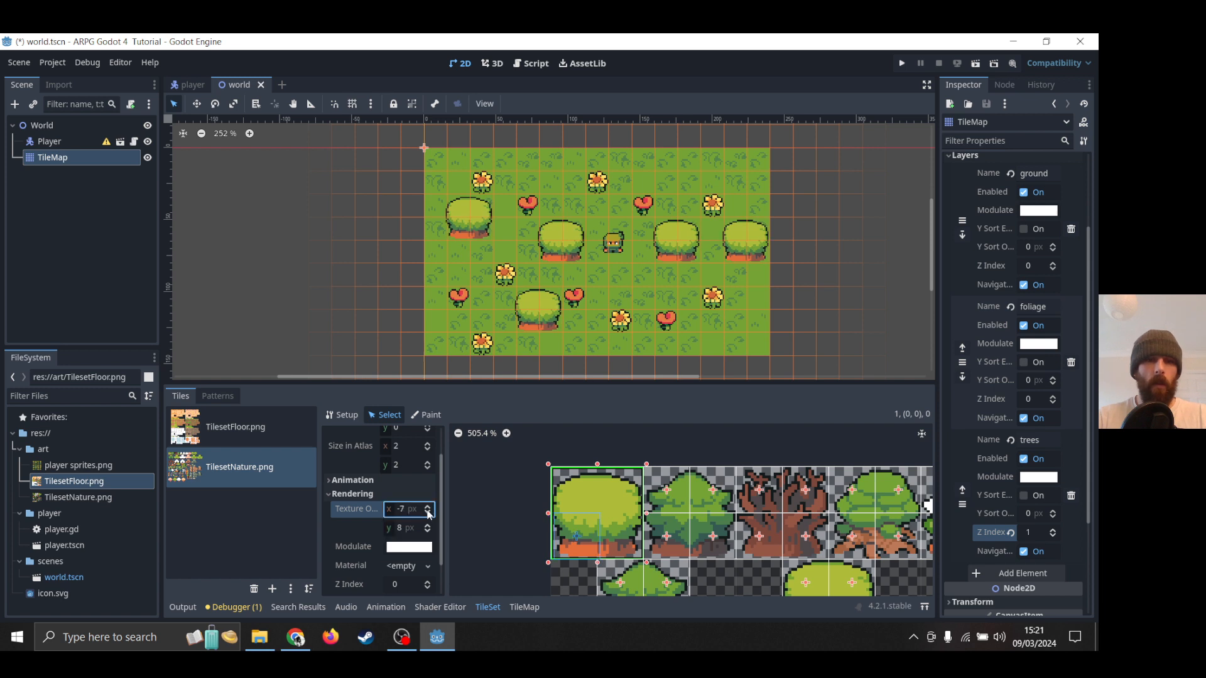
pyautogui.click(430, 514)
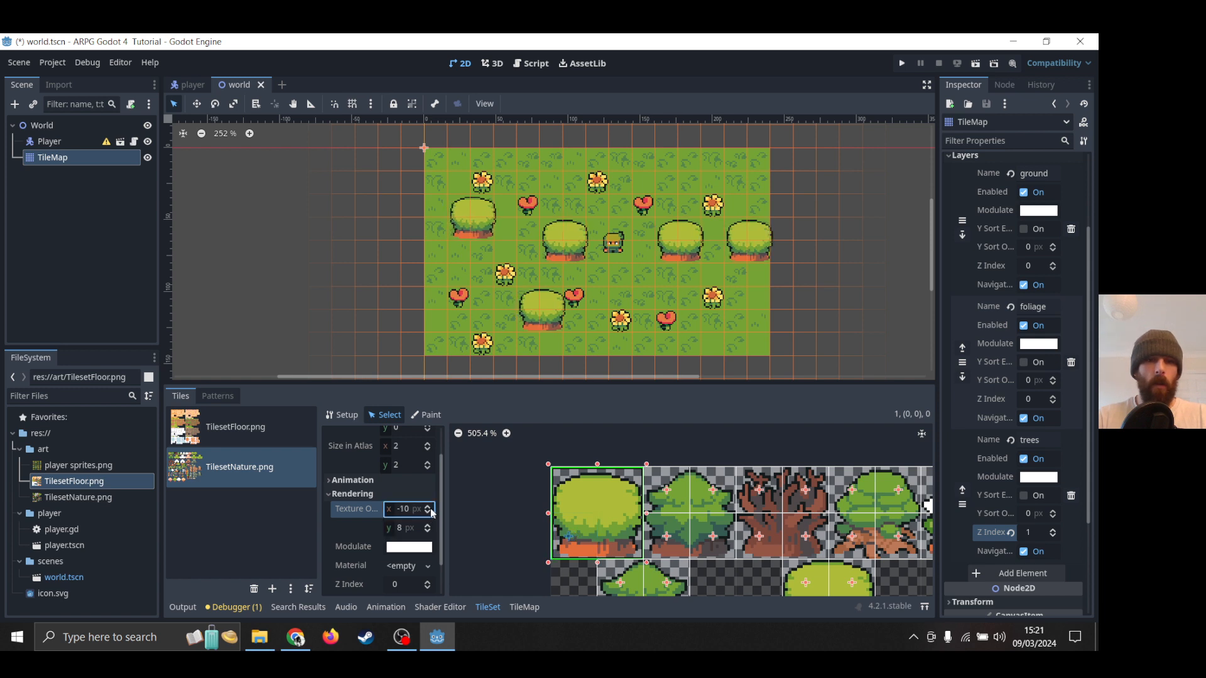
pyautogui.click(430, 507)
pyautogui.click(429, 507)
pyautogui.click(430, 507)
pyautogui.click(429, 507)
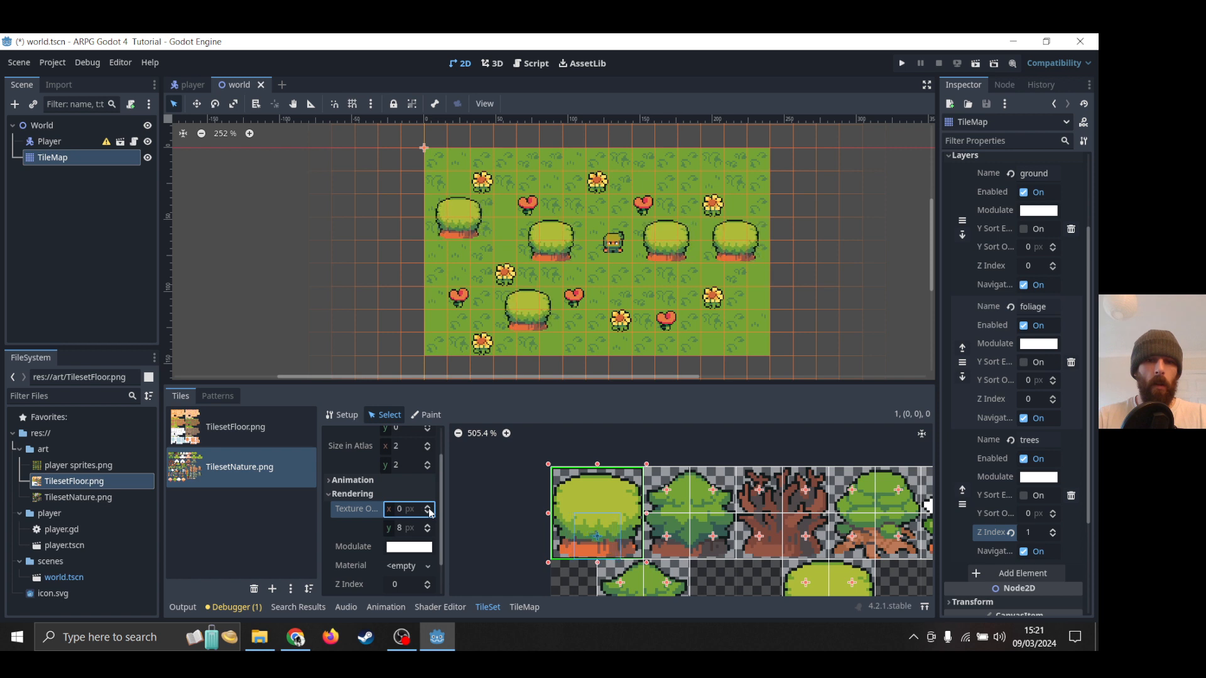
pyautogui.click(430, 507)
pyautogui.click(430, 507)
pyautogui.click(430, 508)
pyautogui.click(430, 507)
pyautogui.click(430, 507)
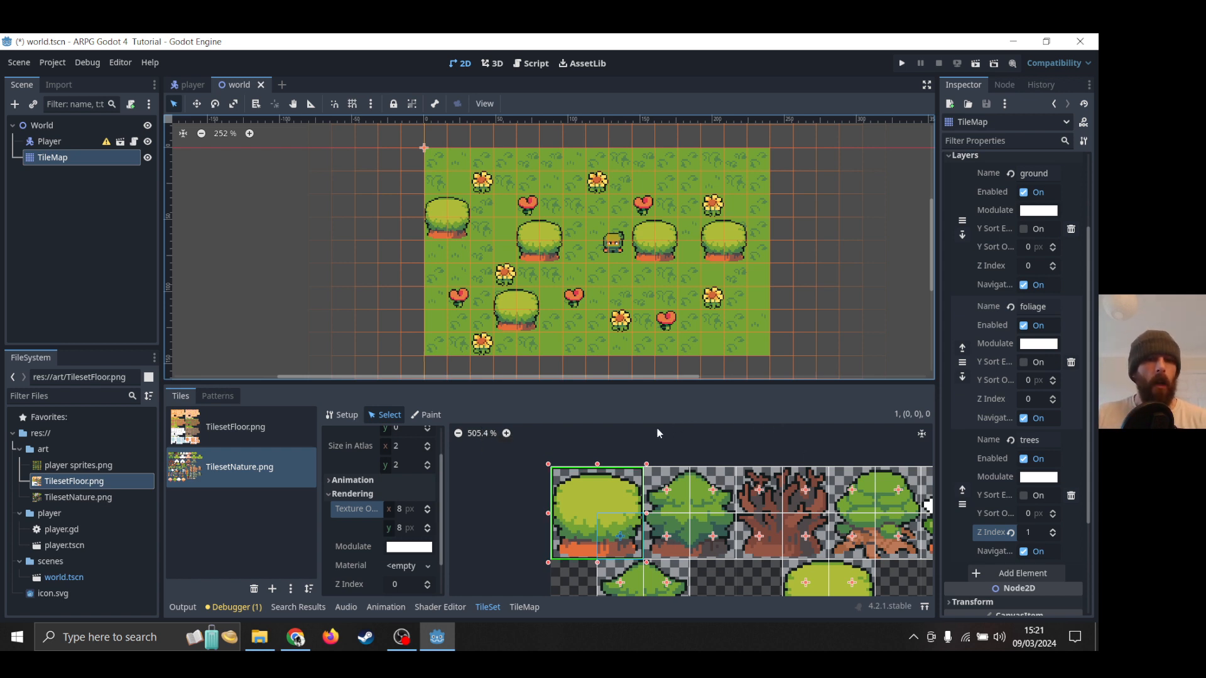
pyautogui.hotkey('ctrl', 's')
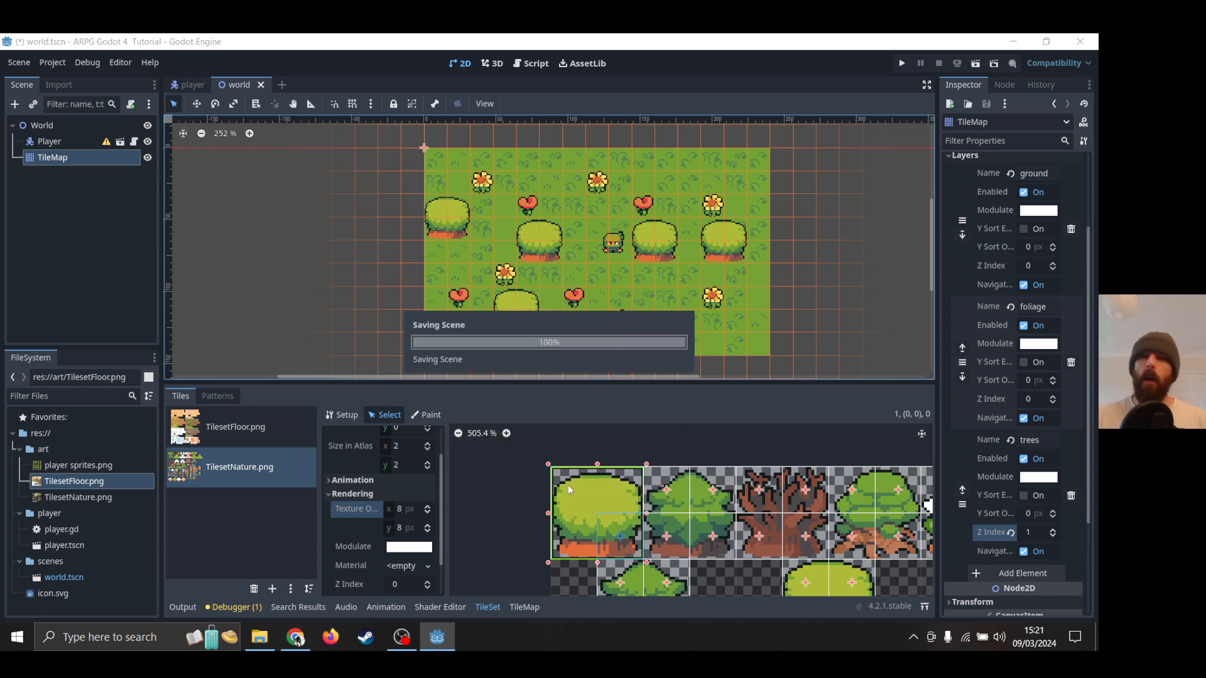
# Run the current scene again, walk the player below and behind the repositioned trees, and close the game.
pyautogui.click(979, 63)
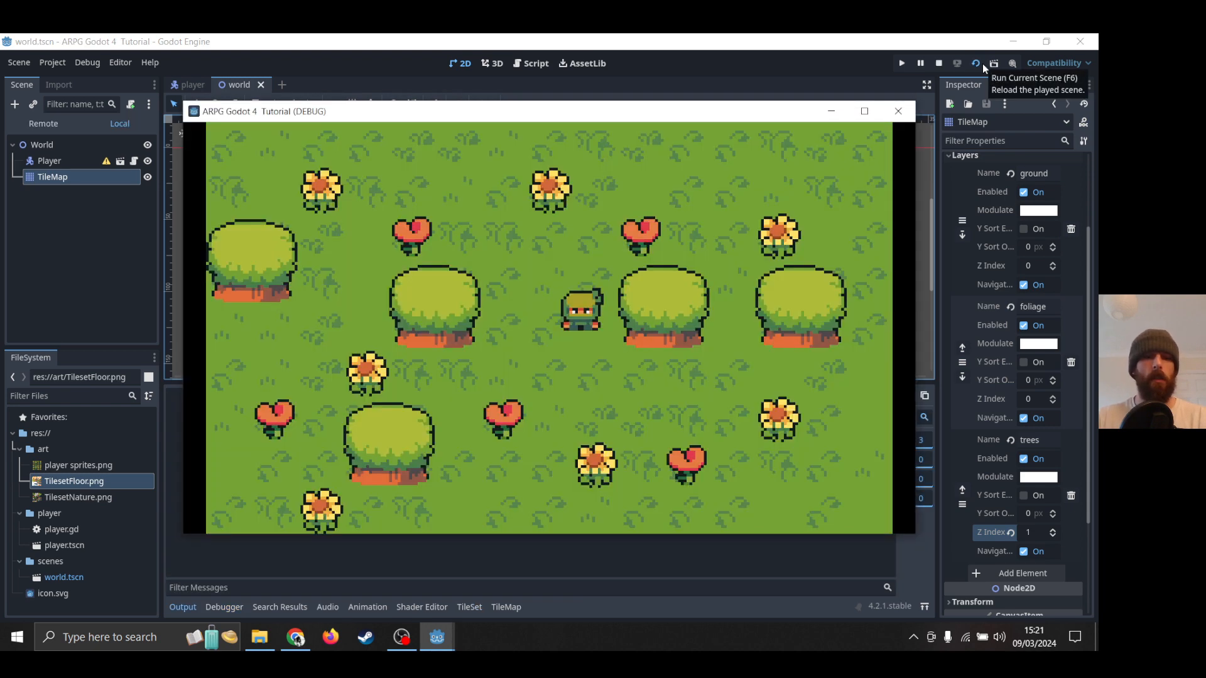
pyautogui.press('Right')
pyautogui.press('Down')
pyautogui.press('Up')
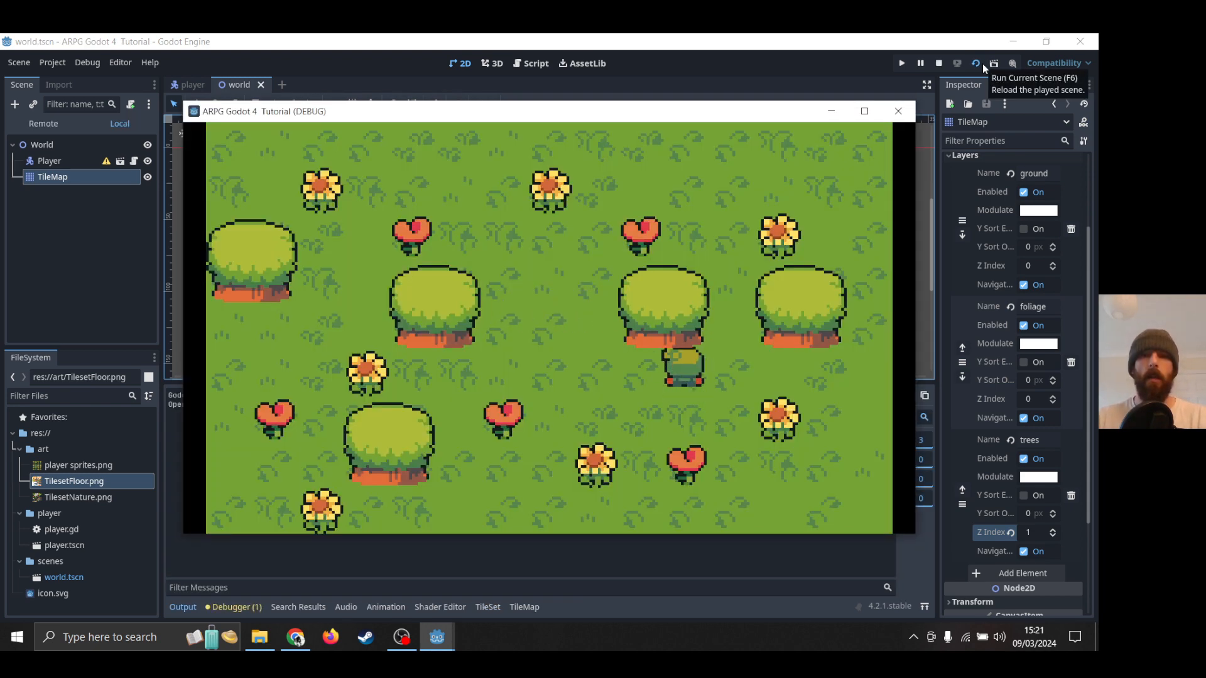
pyautogui.press('Down')
pyautogui.press('Left')
pyautogui.press('Up')
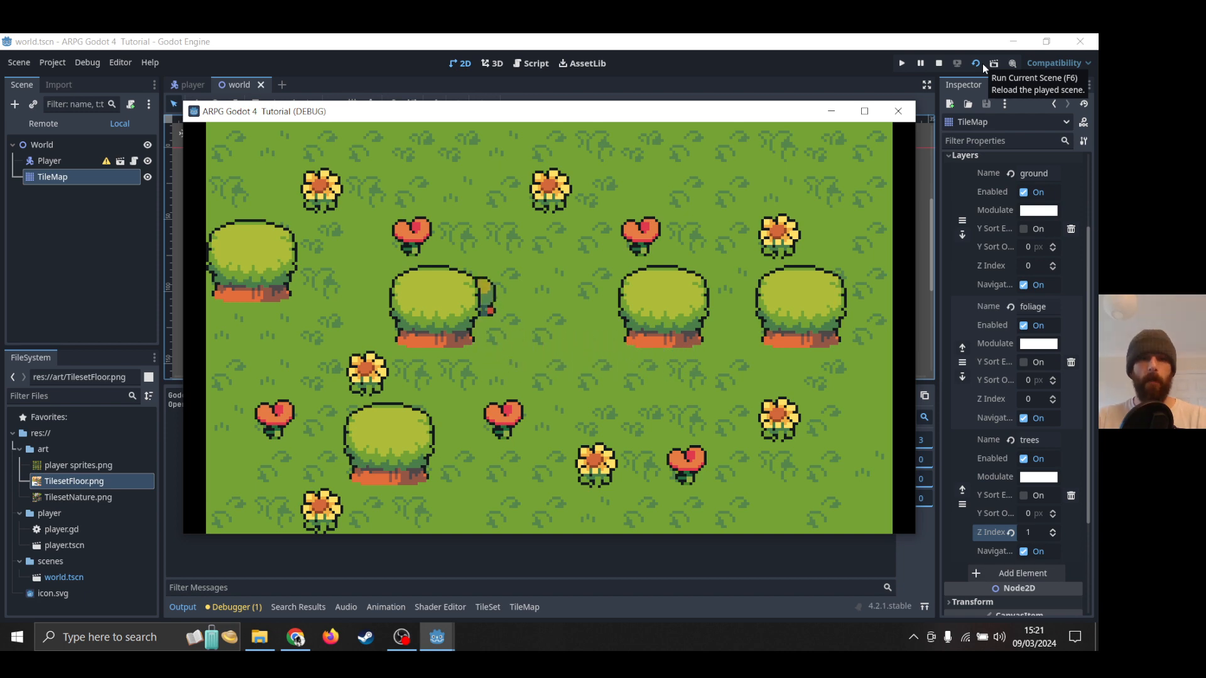
pyautogui.press('Left')
pyautogui.press('Down')
pyautogui.press('Right')
pyautogui.press('Up')
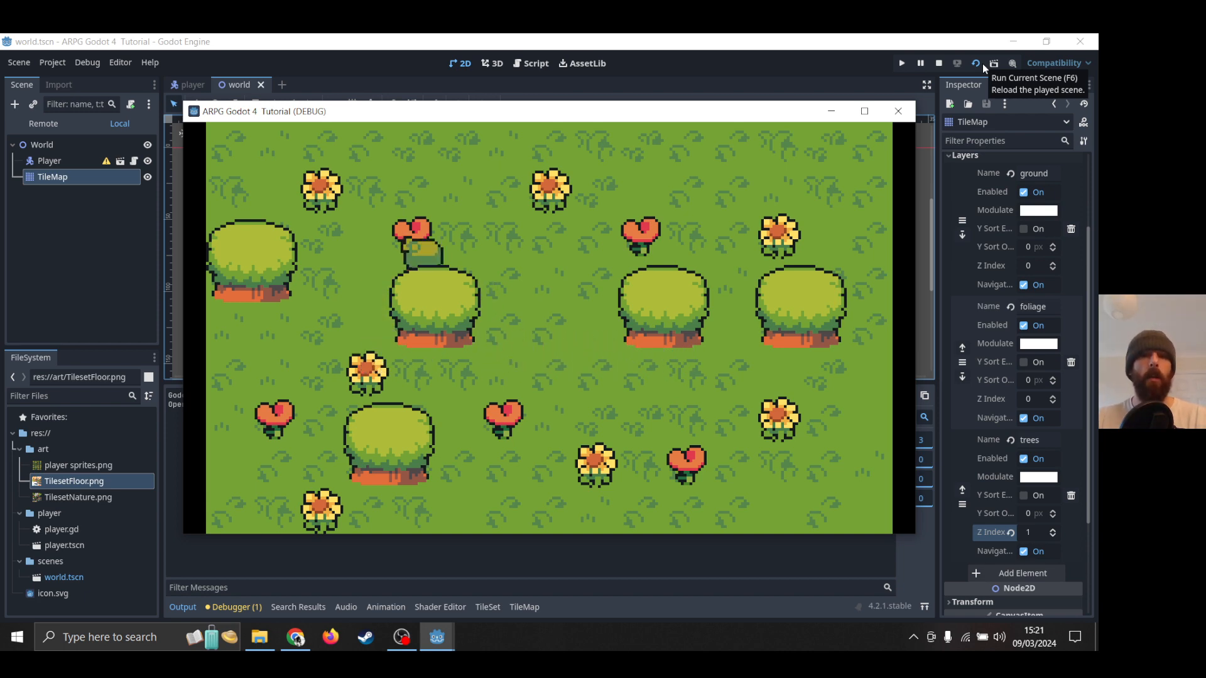
pyautogui.press('Down')
pyautogui.click(898, 111)
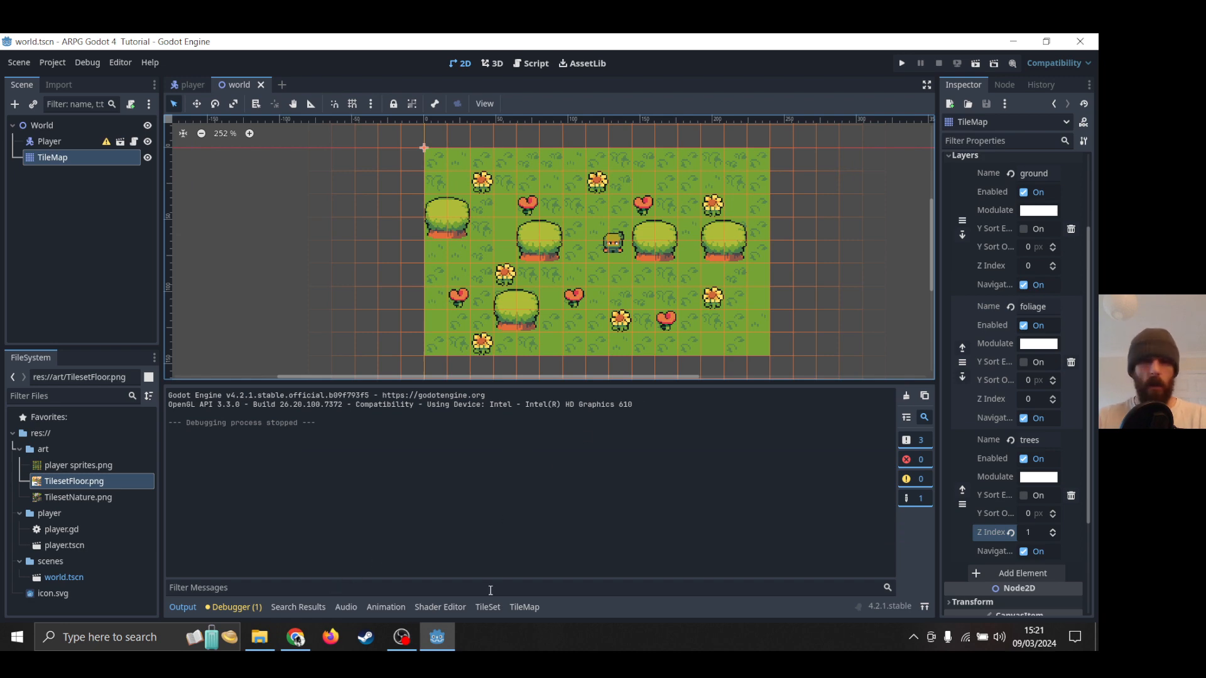
# Consult the tutorial video's section on adding trees and return to the TileSet editor in Godot.
pyautogui.hotkey('alt', 'Tab')
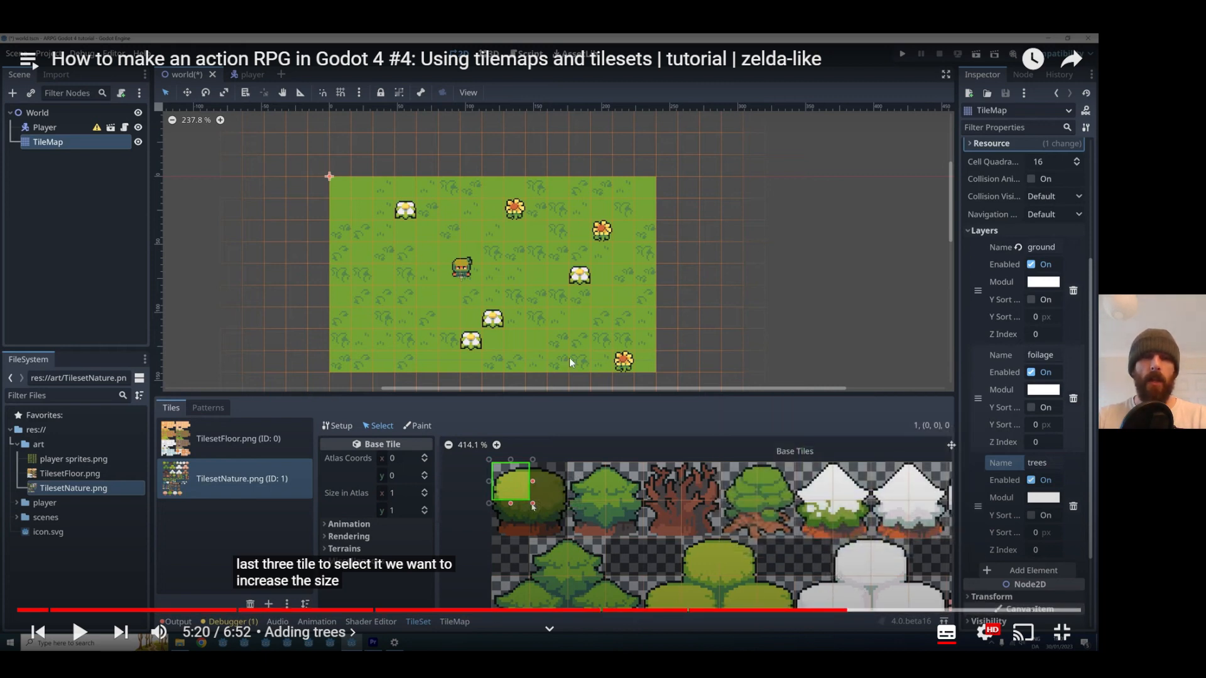
pyautogui.hotkey('alt', 'Tab')
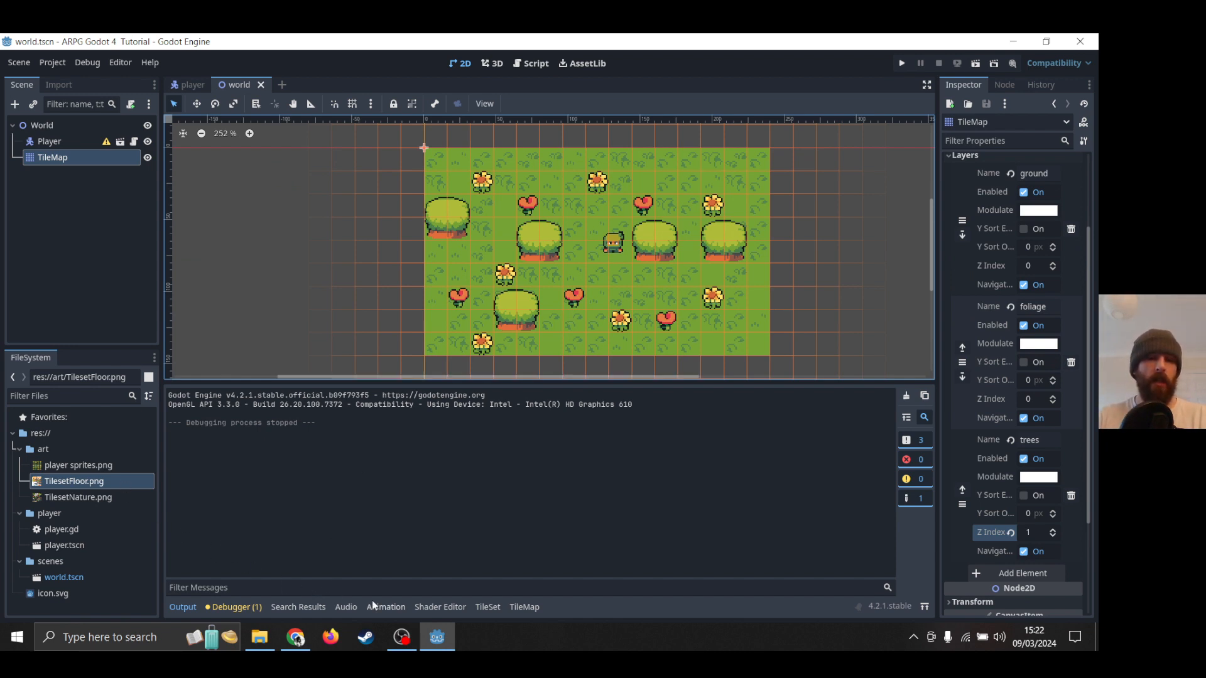
pyautogui.click(487, 607)
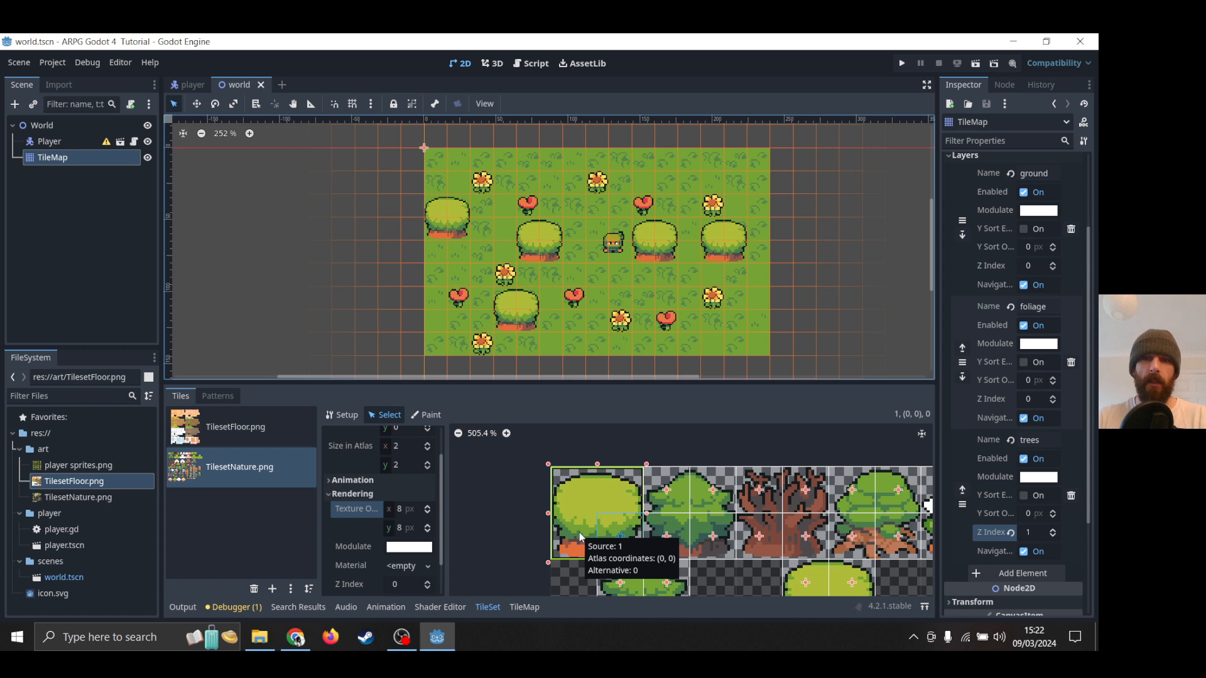
pyautogui.scroll(3, 999, 383)
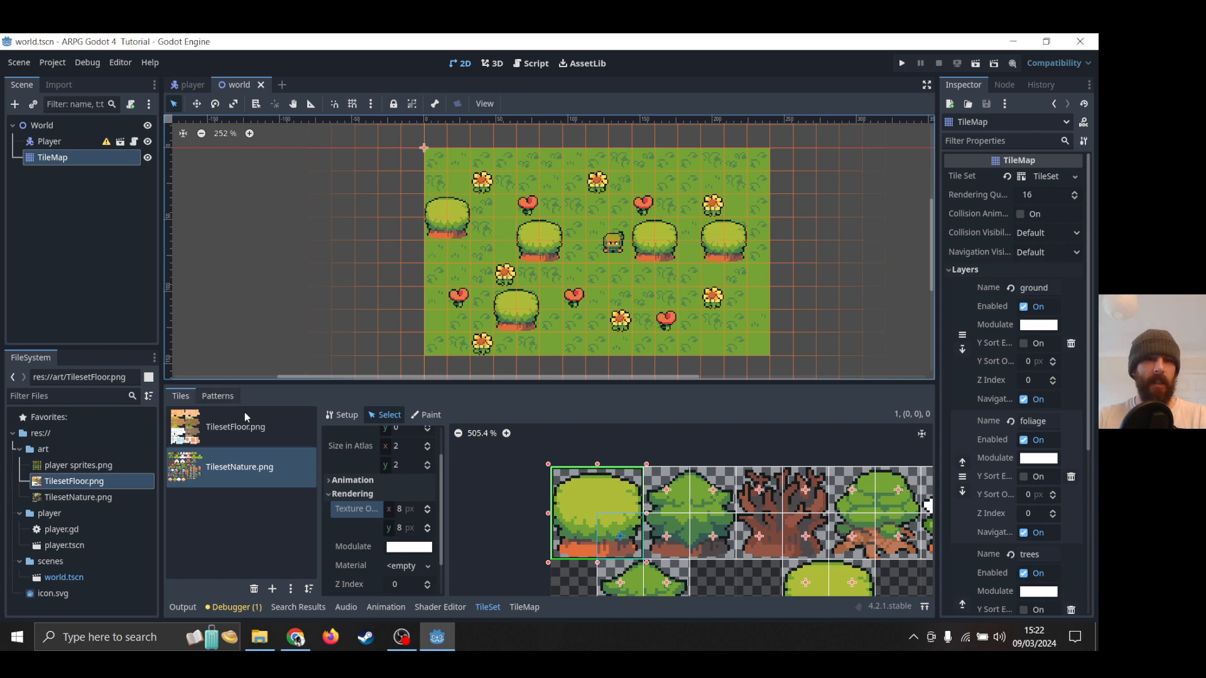
# Examine the whole TilesetNature.png atlas and select the round yellow-green tree tile.
pyautogui.click(228, 471)
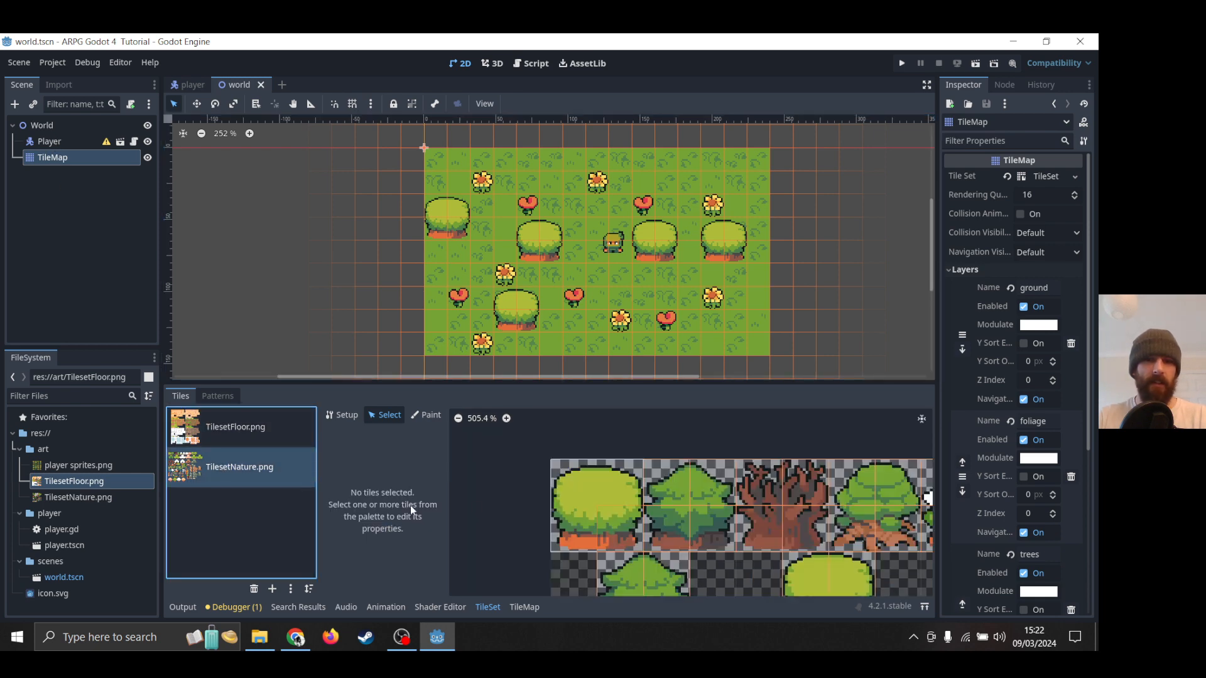
pyautogui.scroll(-5, 661, 498)
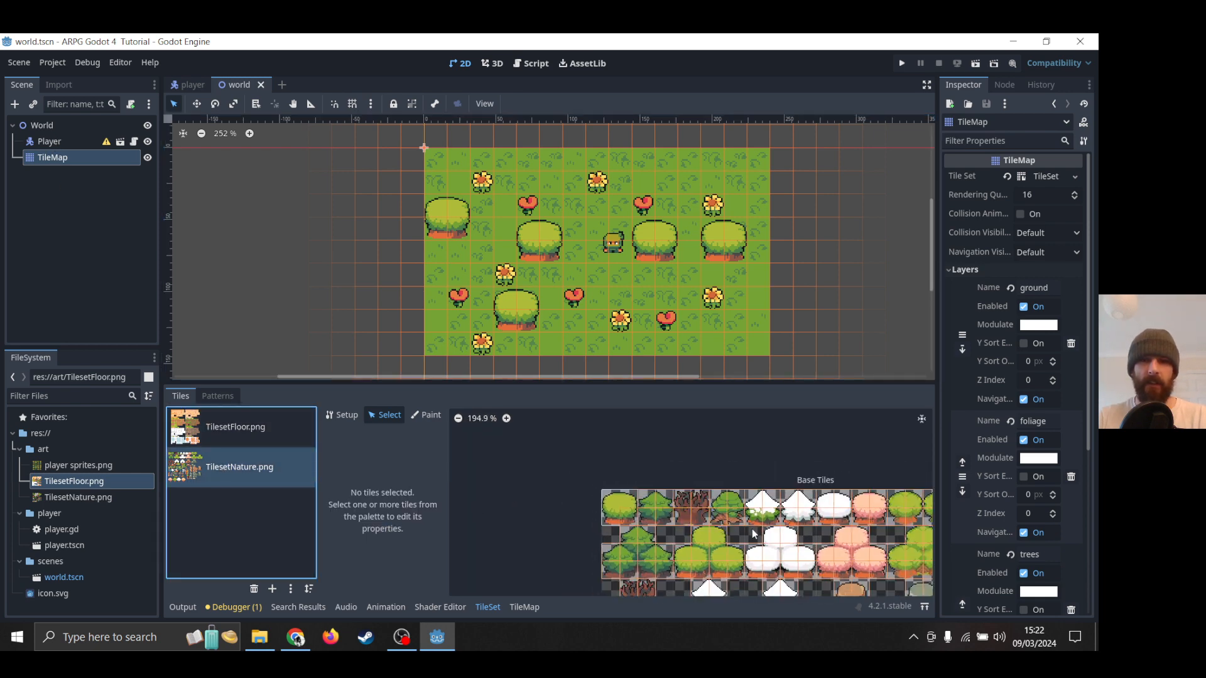
pyautogui.scroll(-2, 583, 454)
pyautogui.scroll(-3, 722, 496)
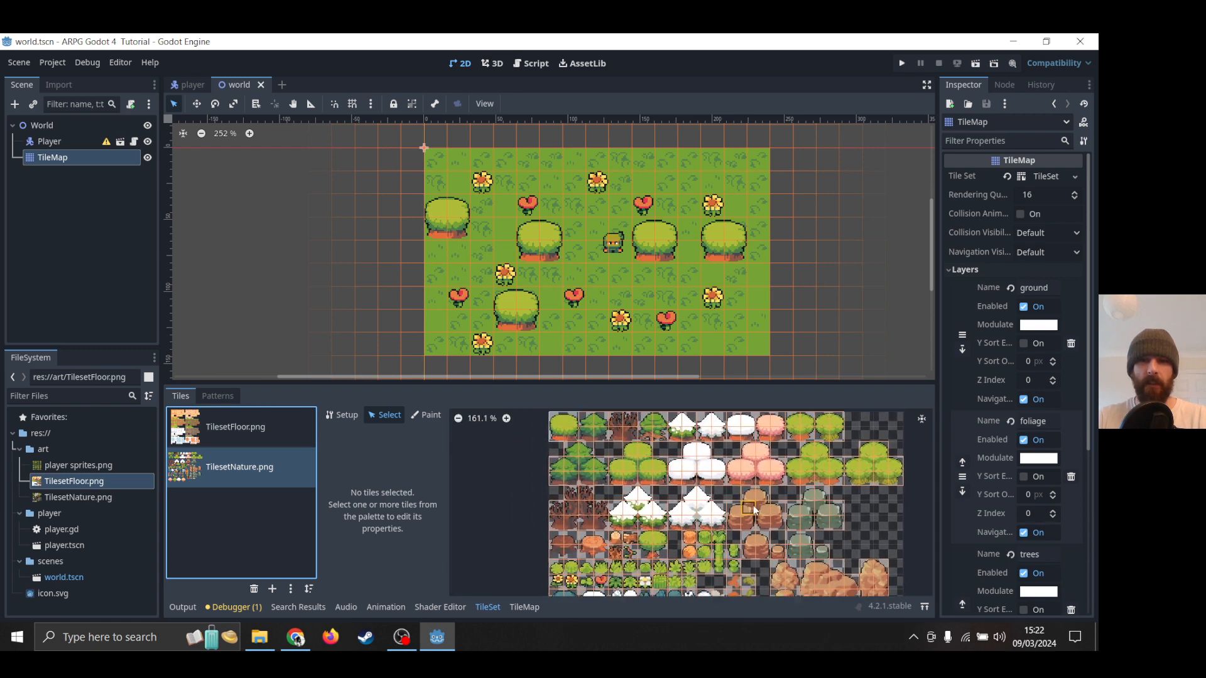
pyautogui.scroll(-1, 753, 507)
pyautogui.scroll(1, 753, 507)
pyautogui.moveTo(743, 513); pyautogui.dragTo(731, 488, button='middle')
pyautogui.scroll(2, 730, 488)
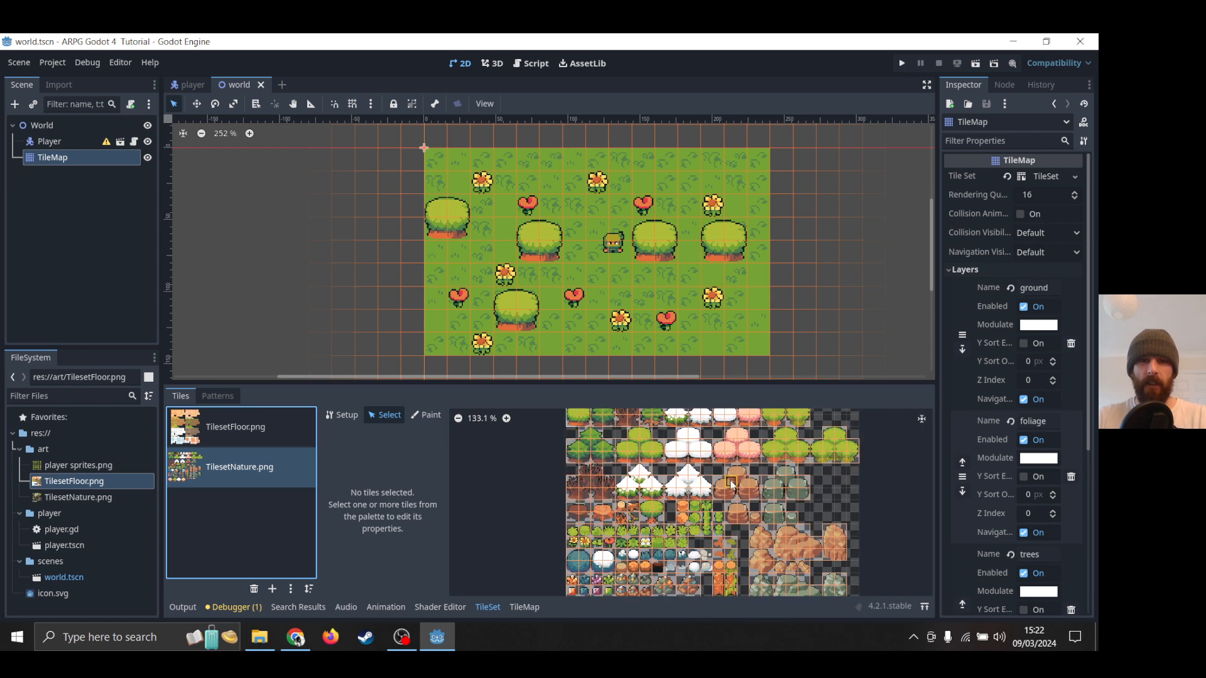
pyautogui.scroll(-2, 731, 488)
pyautogui.scroll(-1, 732, 493)
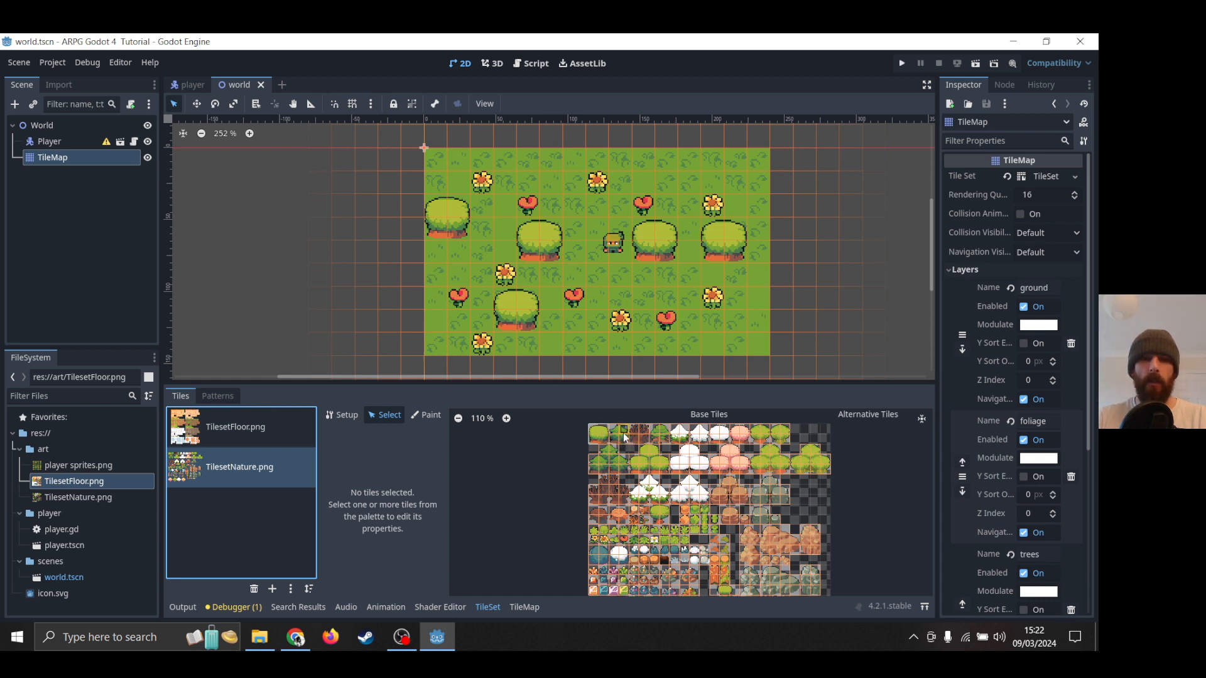
pyautogui.click(604, 446)
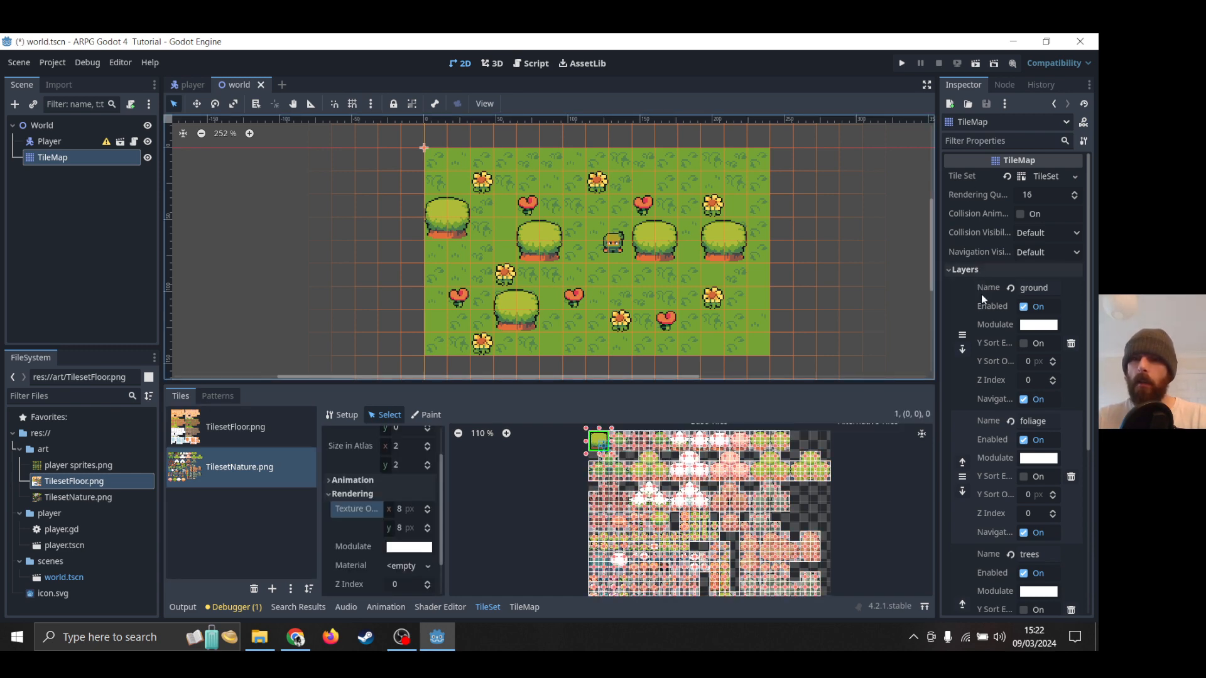
# Look through the TileMap's collision visibility options and its process, material, texture and transform properties for a collision setting.
pyautogui.scroll(-2, 980, 292)
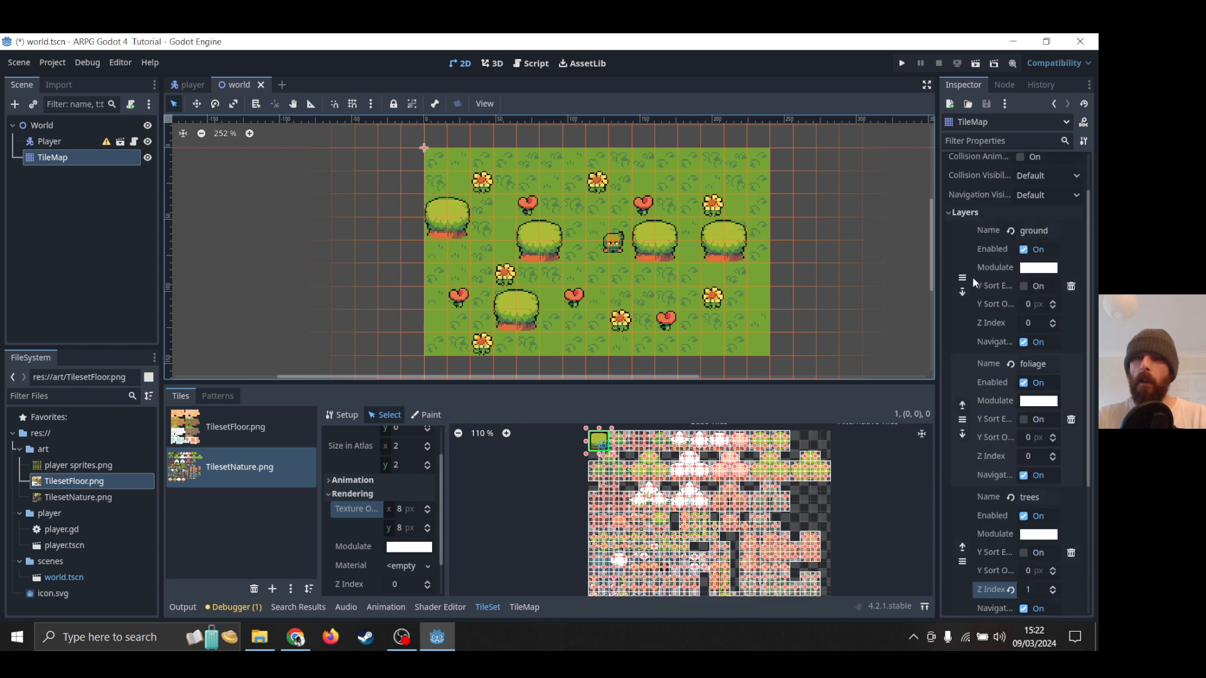
pyautogui.click(963, 215)
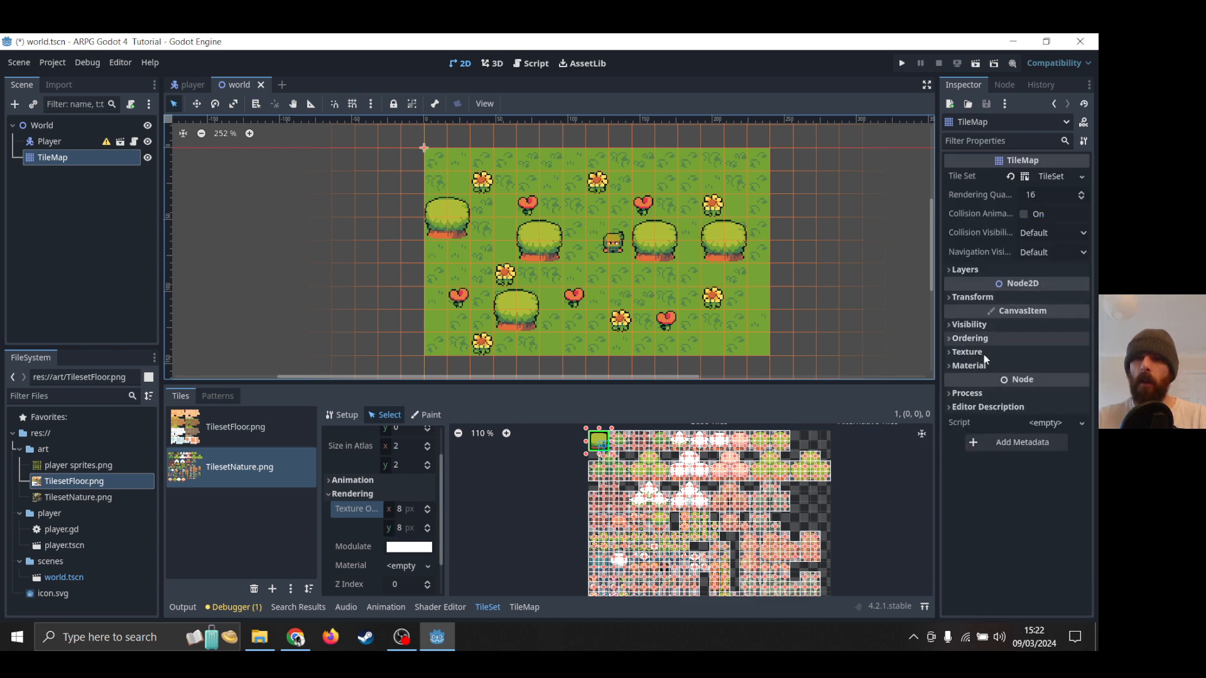
pyautogui.click(1048, 234)
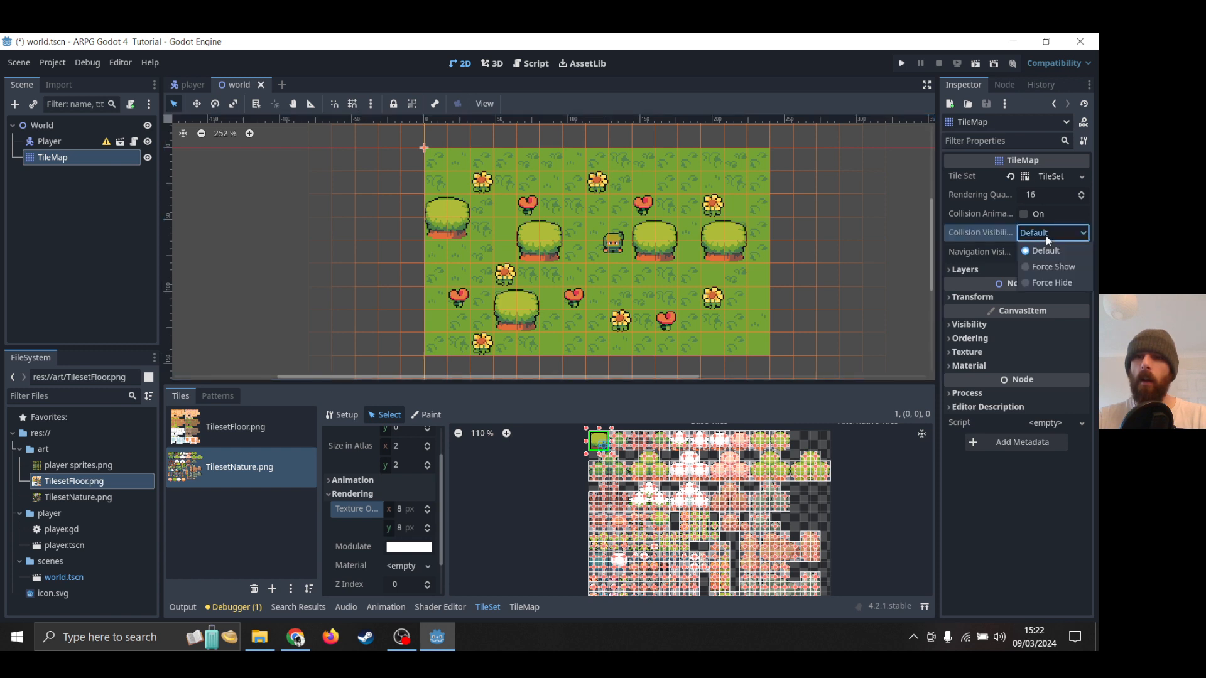
pyautogui.click(1045, 236)
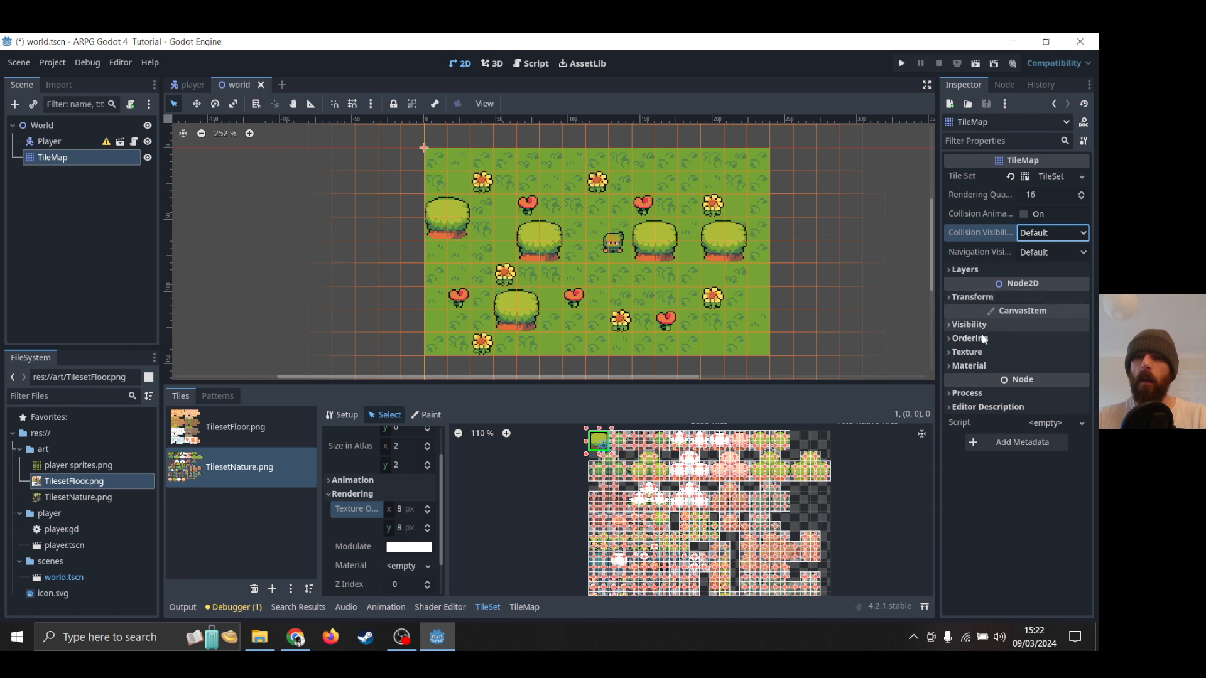
pyautogui.click(971, 393)
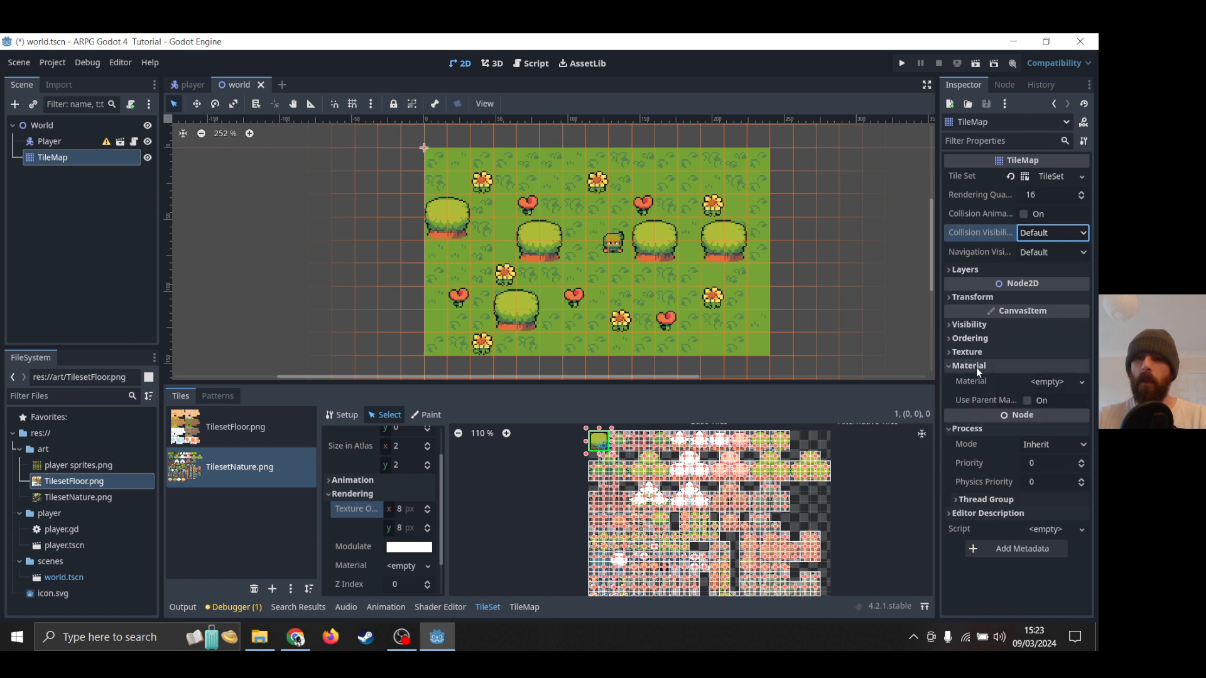
pyautogui.click(970, 352)
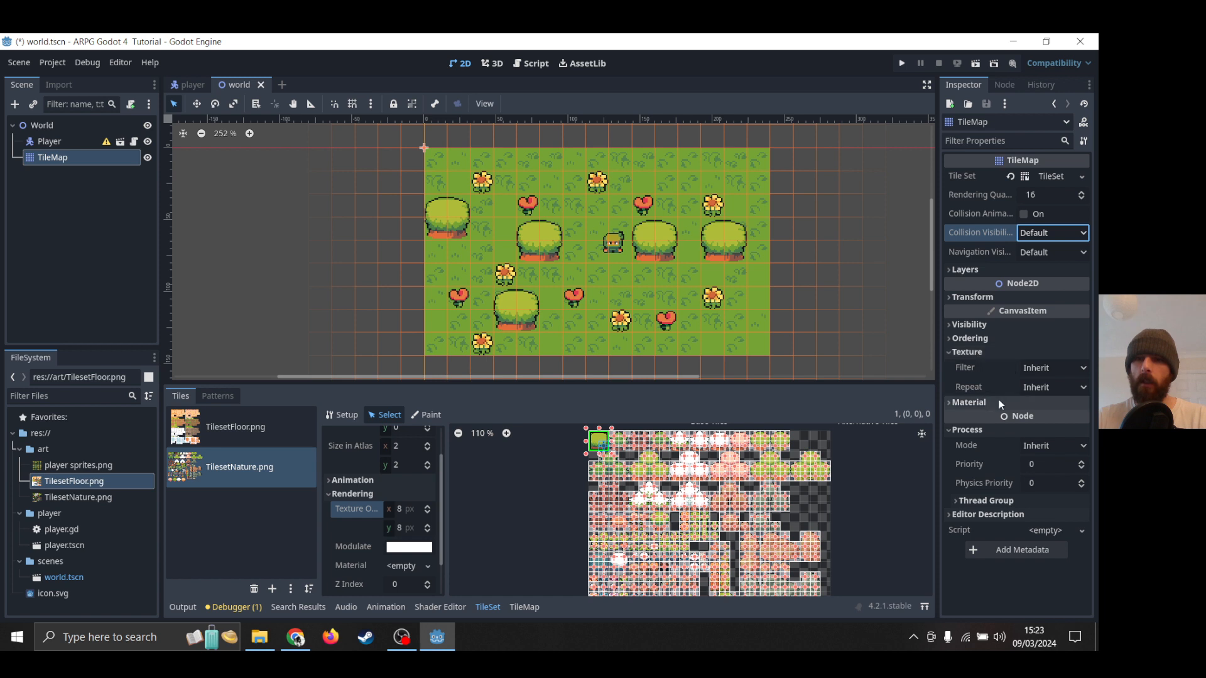
pyautogui.click(981, 353)
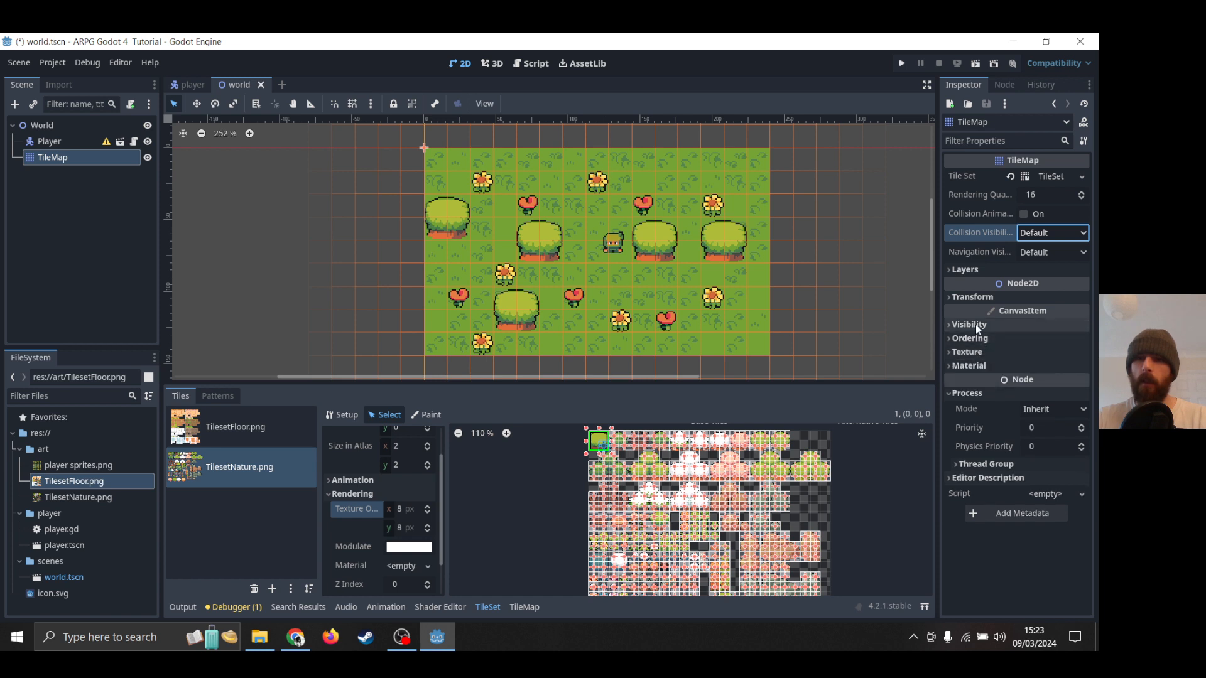
pyautogui.click(982, 298)
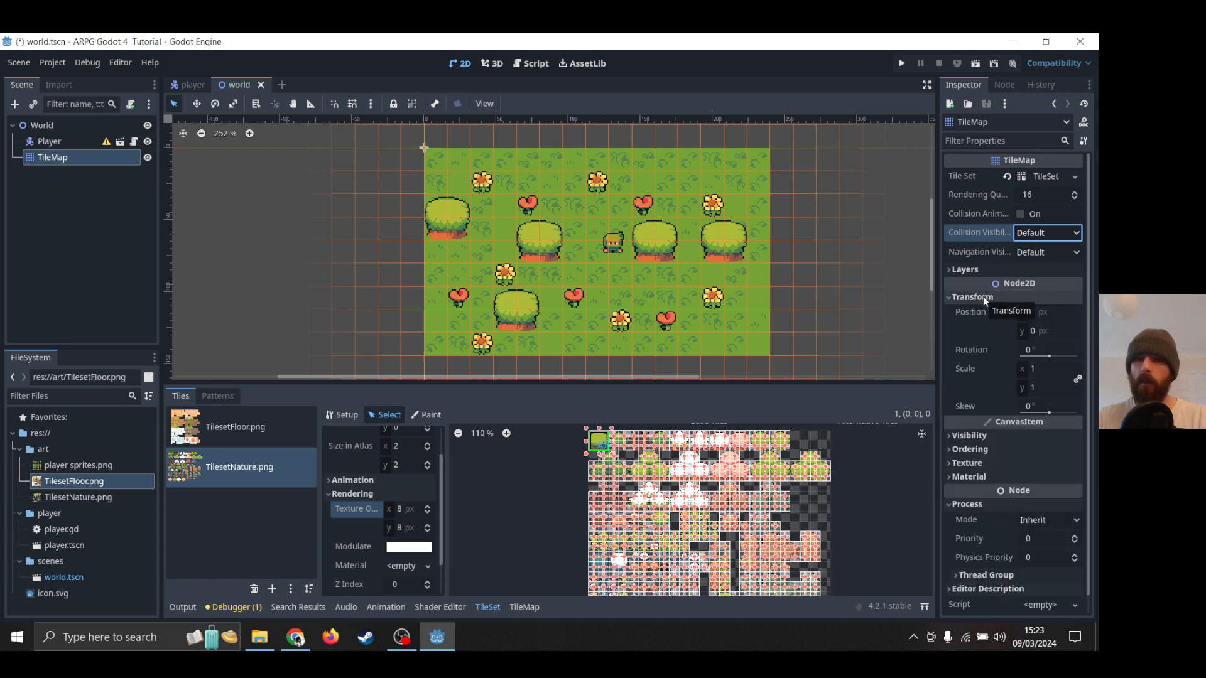
pyautogui.click(983, 297)
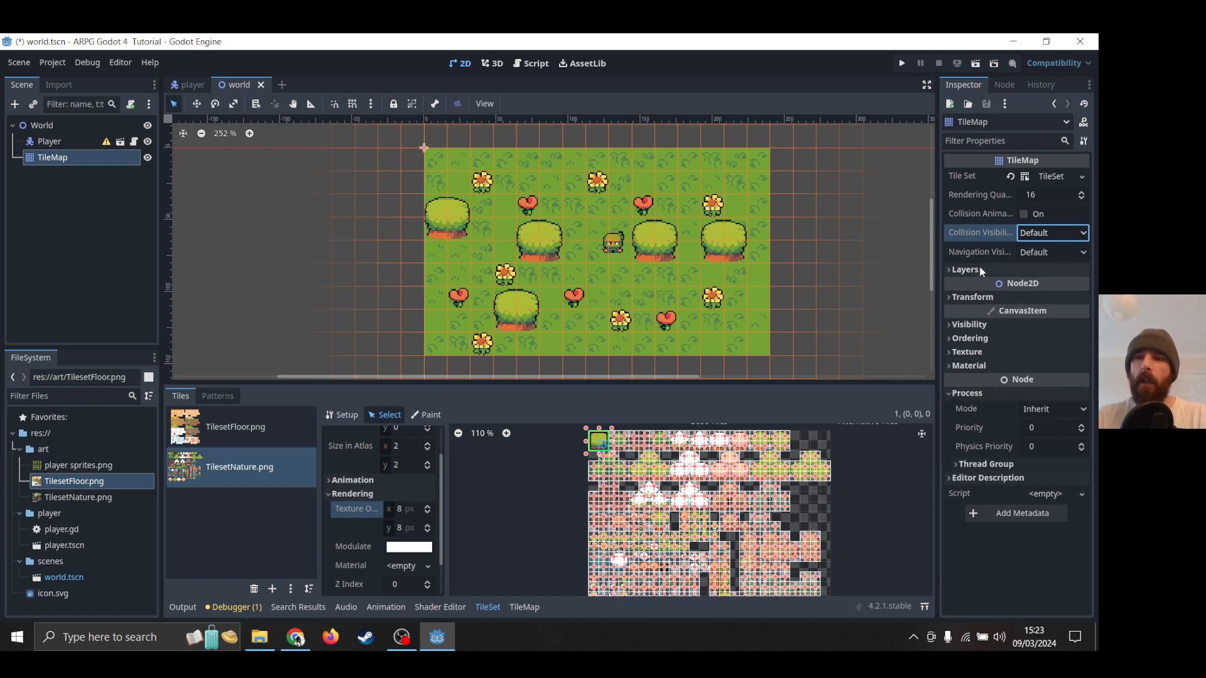
# Filter the TileMap's properties by "col" and clear the filter.
pyautogui.click(1005, 142)
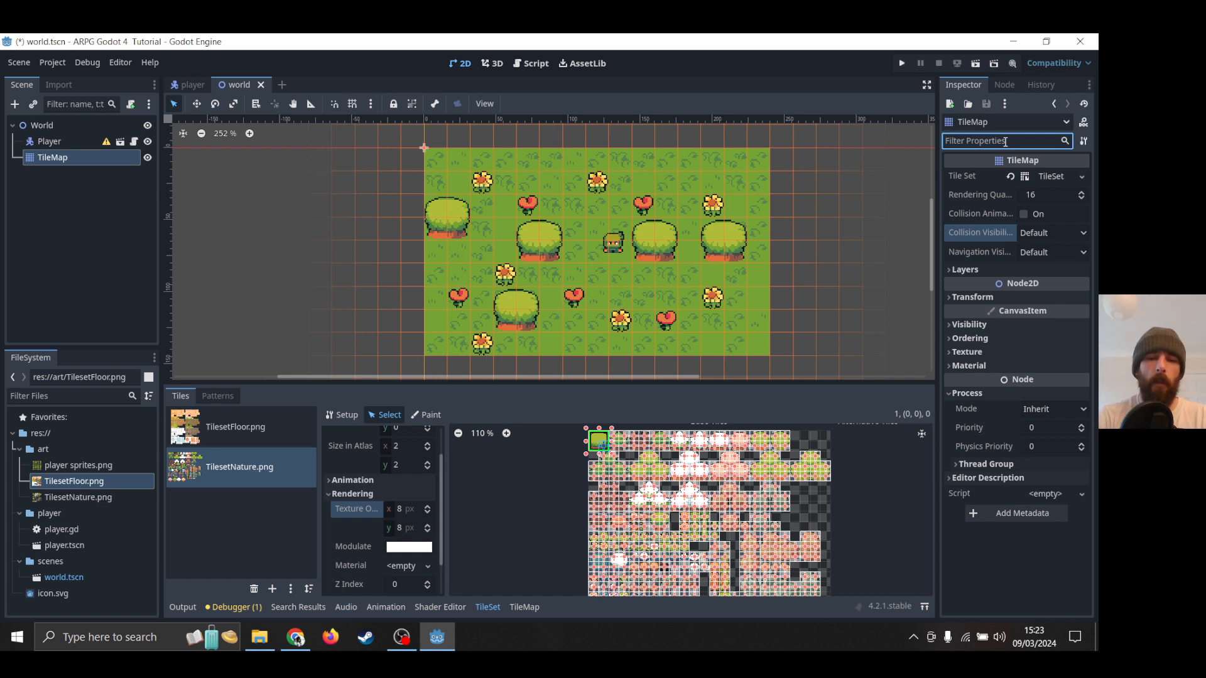
pyautogui.write('col')
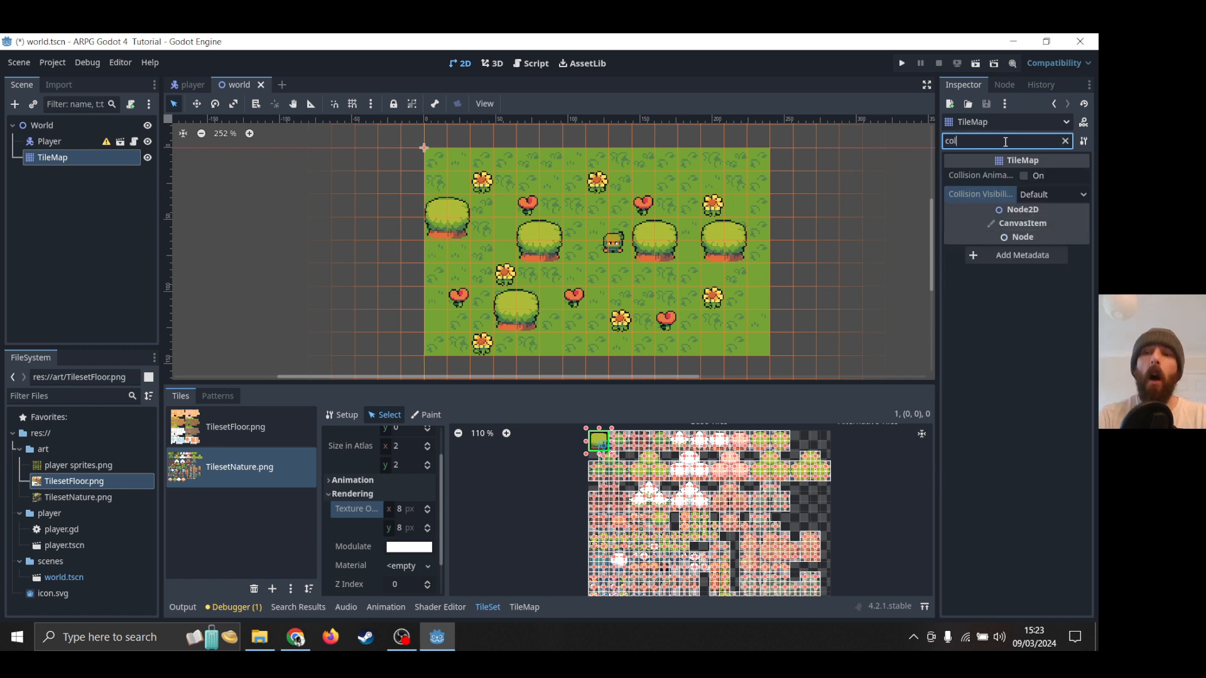
pyautogui.press('BackSpace')
pyautogui.press('BackSpace')
pyautogui.press('BackSpace')
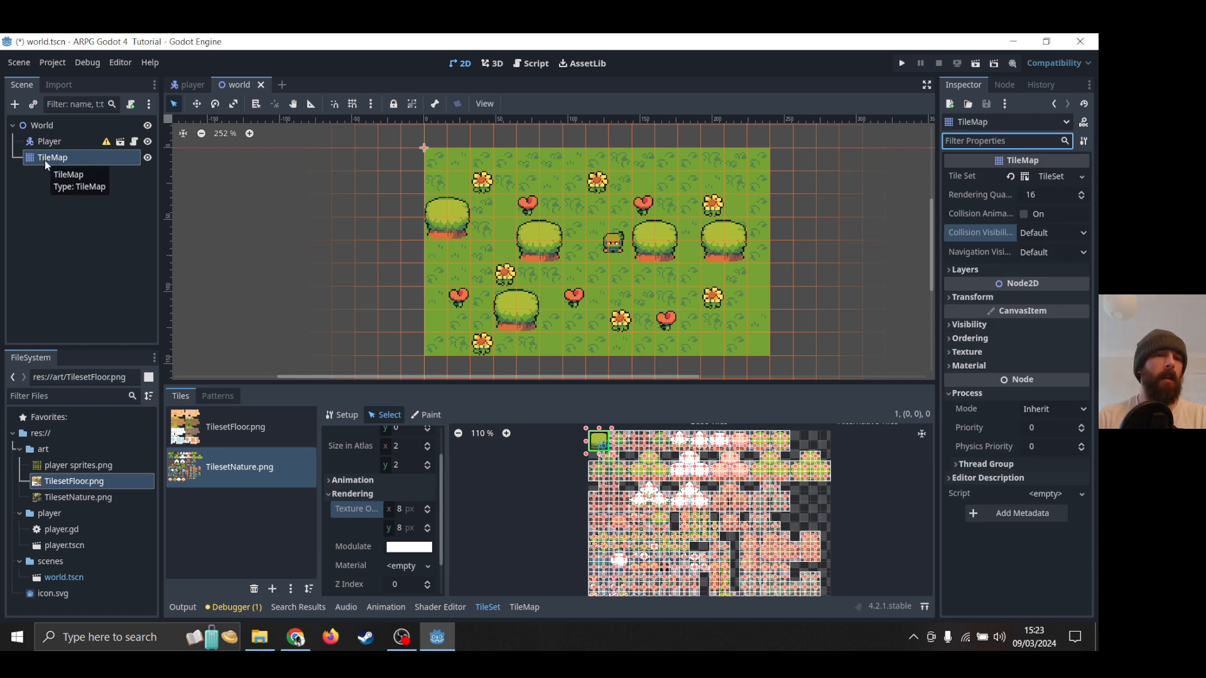
# Search the node types that can be added under the TileMap for "collision".
pyautogui.rightClick(44, 160)
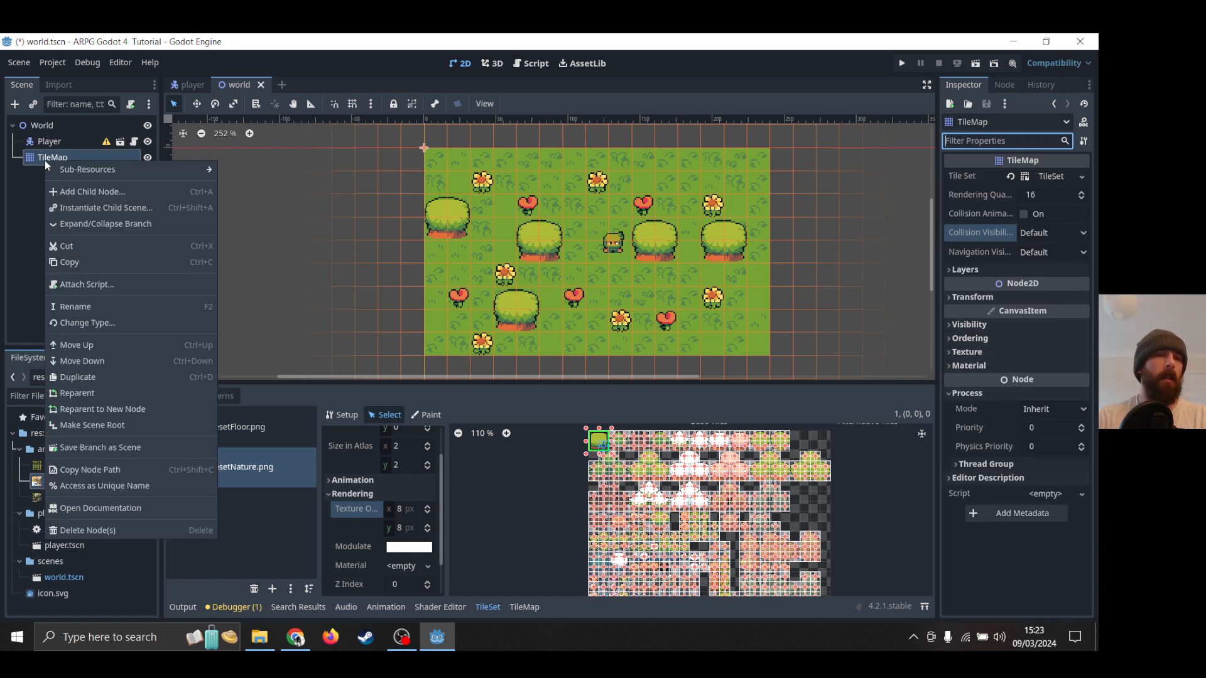
pyautogui.click(82, 192)
pyautogui.write('coll')
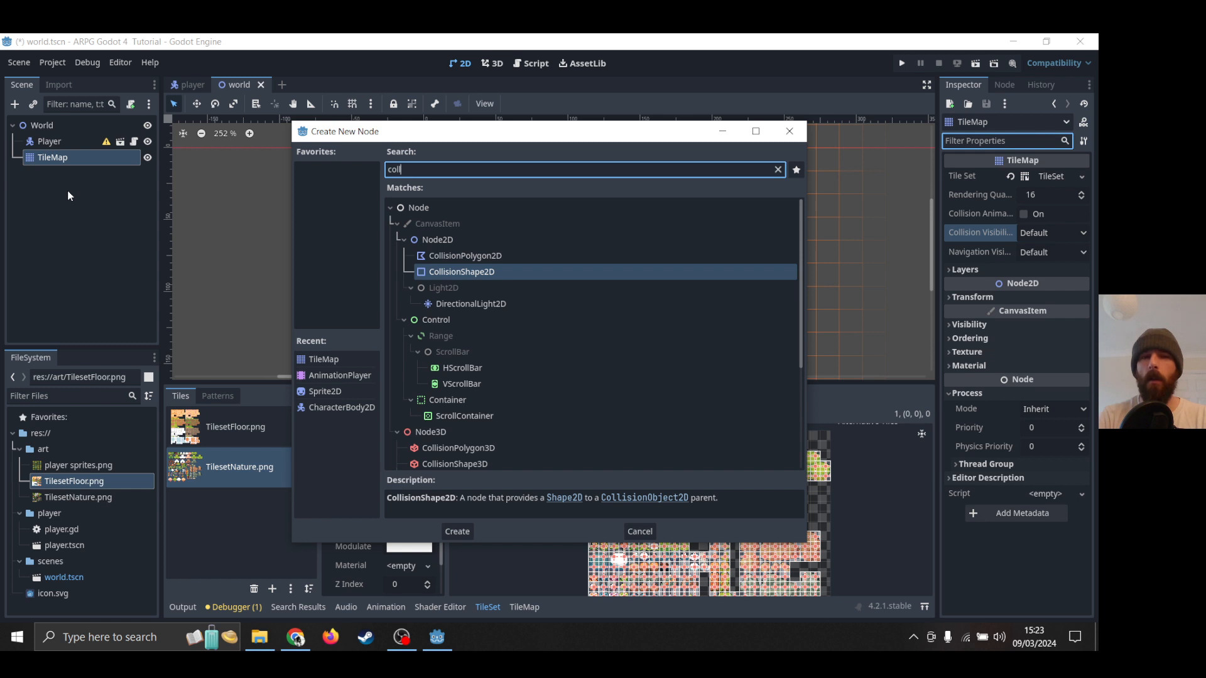
pyautogui.press('BackSpace')
pyautogui.press('BackSpace')
pyautogui.press('BackSpace')
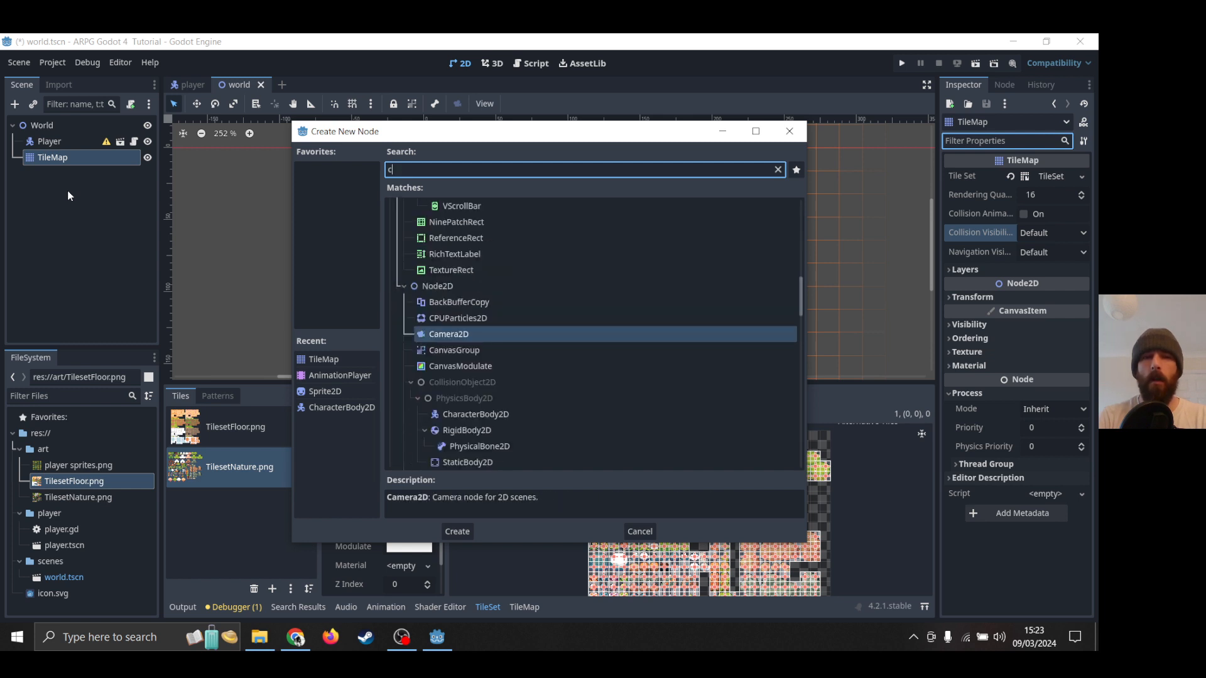
pyautogui.write('ollisiona')
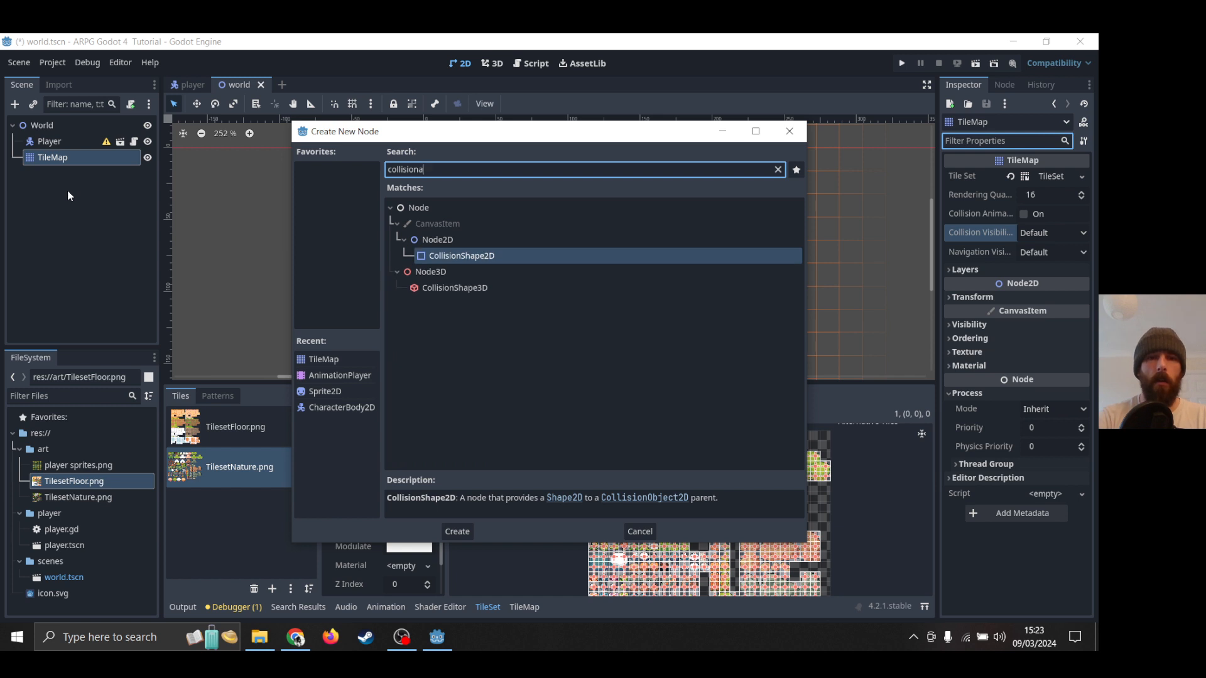
# Search the node types for "collisionmap", clear the search and leave node creation without adding anything.
pyautogui.write('m')
pyautogui.press('BackSpace')
pyautogui.press('BackSpace')
pyautogui.write('mao')
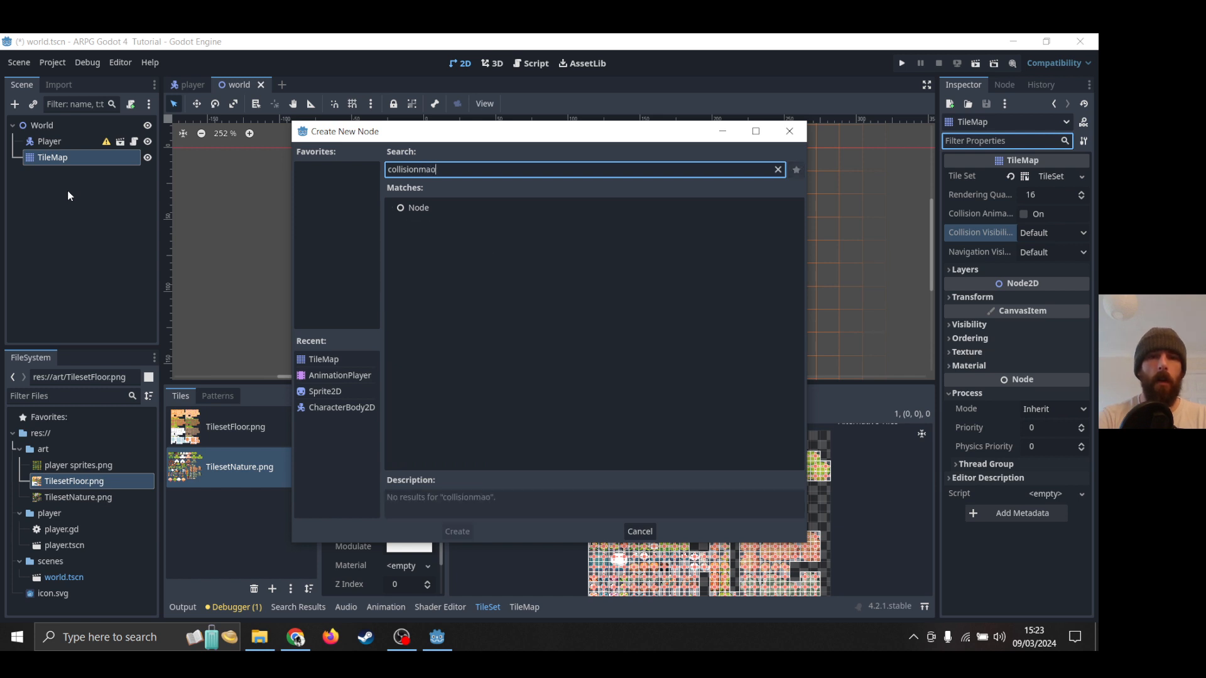
pyautogui.press('BackSpace')
pyautogui.write('map')
pyautogui.press('BackSpace')
pyautogui.press('BackSpace')
pyautogui.press('BackSpace')
pyautogui.press('BackSpace')
pyautogui.press('BackSpace')
pyautogui.press('BackSpace')
pyautogui.press('BackSpace')
pyautogui.press('BackSpace')
pyautogui.press('BackSpace')
pyautogui.press('BackSpace')
pyautogui.press('BackSpace')
pyautogui.press('BackSpace')
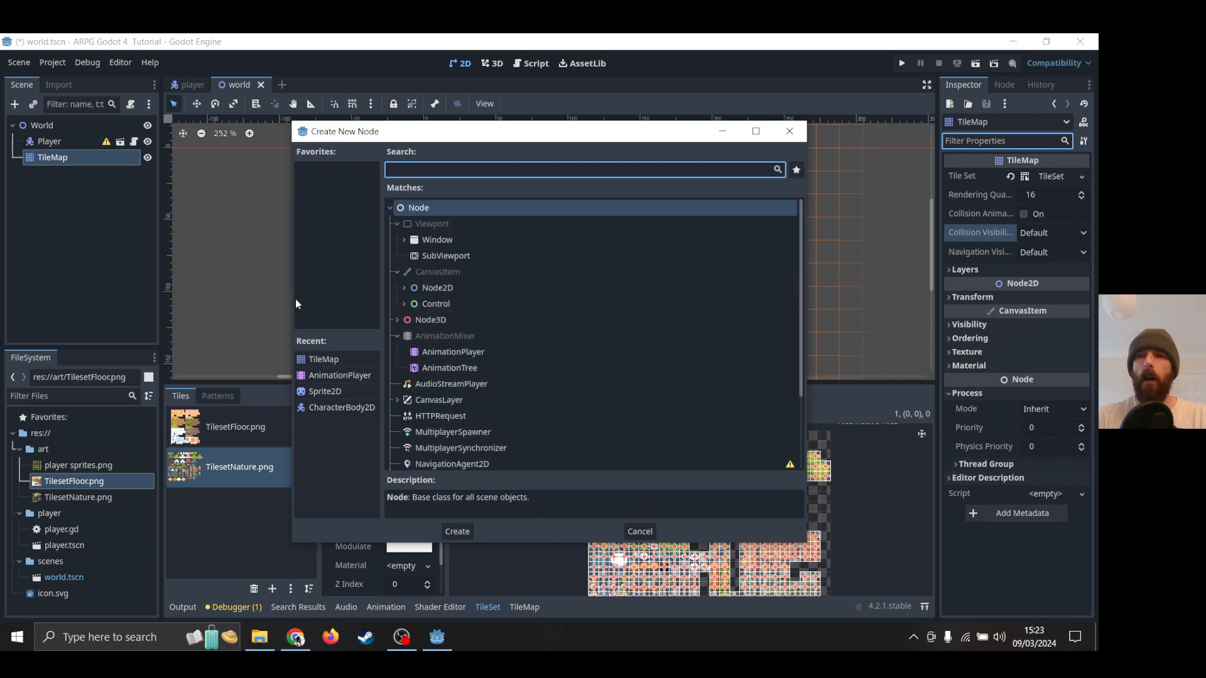
pyautogui.click(790, 131)
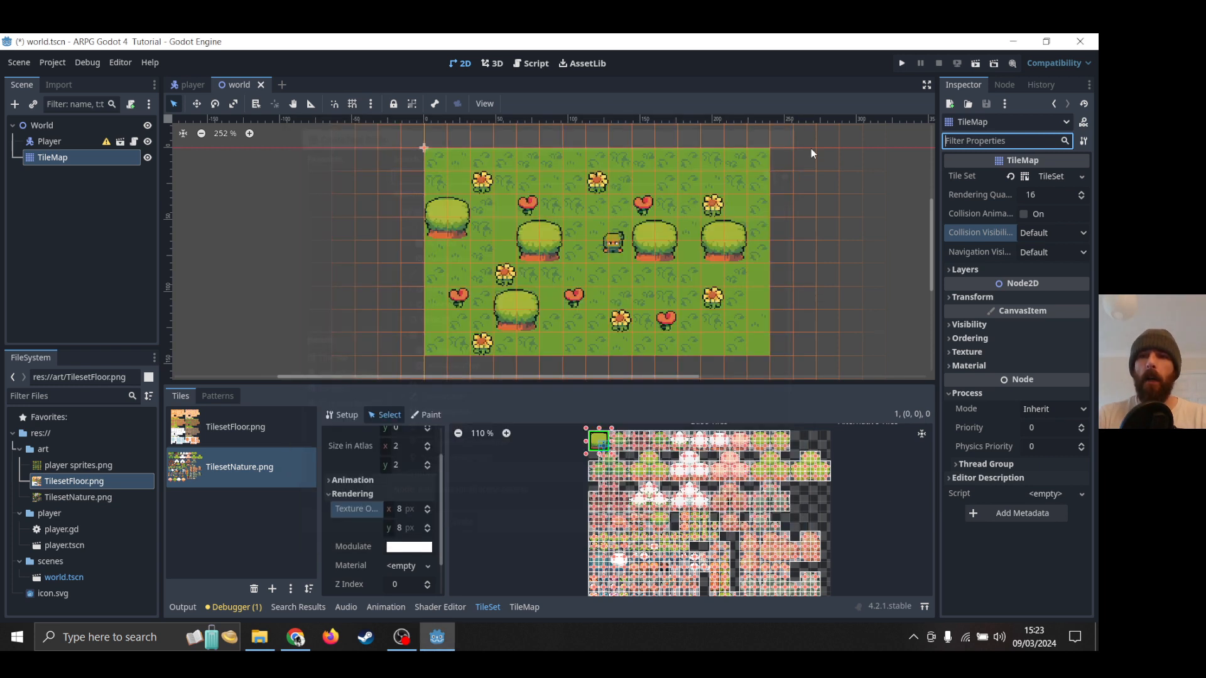
# Look through the TileMap's ground, foliage and trees layer properties for a collision setting.
pyautogui.click(970, 271)
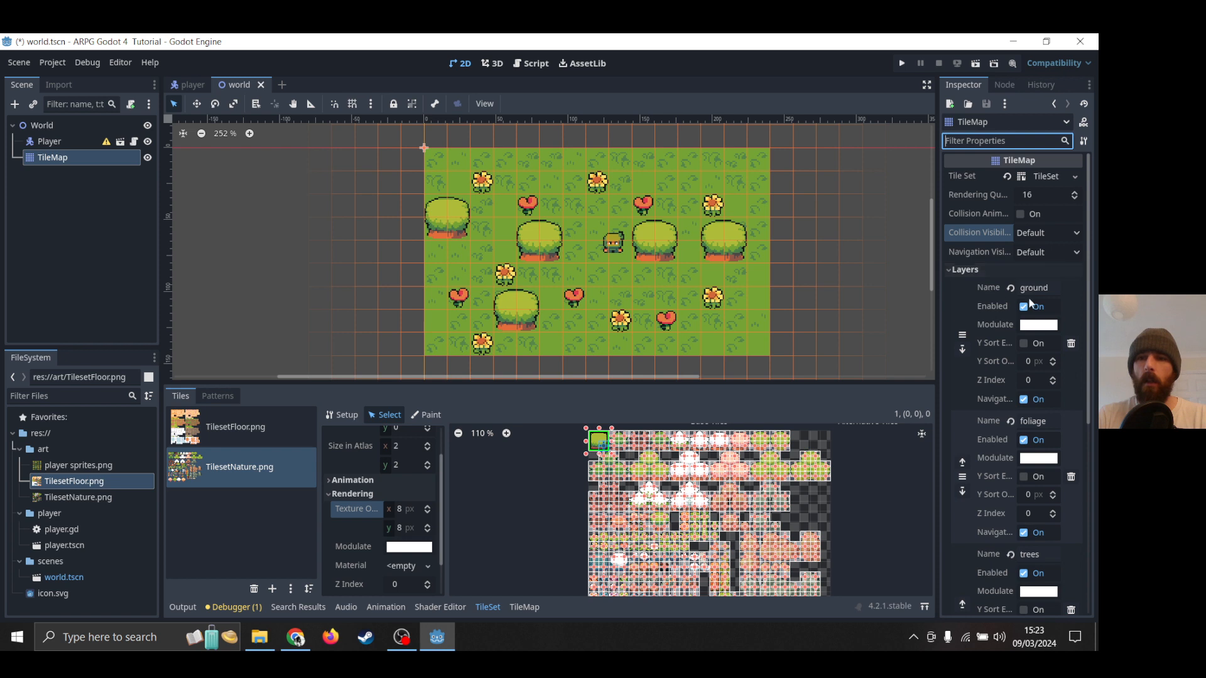
pyautogui.scroll(-1, 1017, 454)
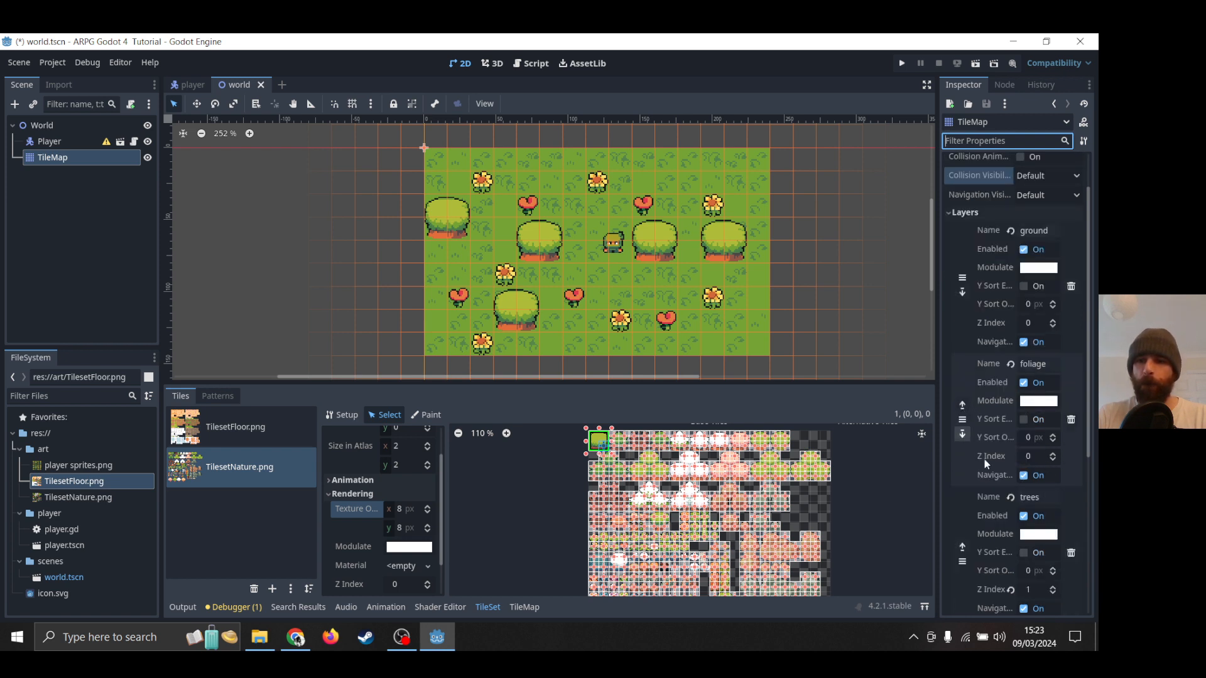
pyautogui.scroll(-1, 1005, 496)
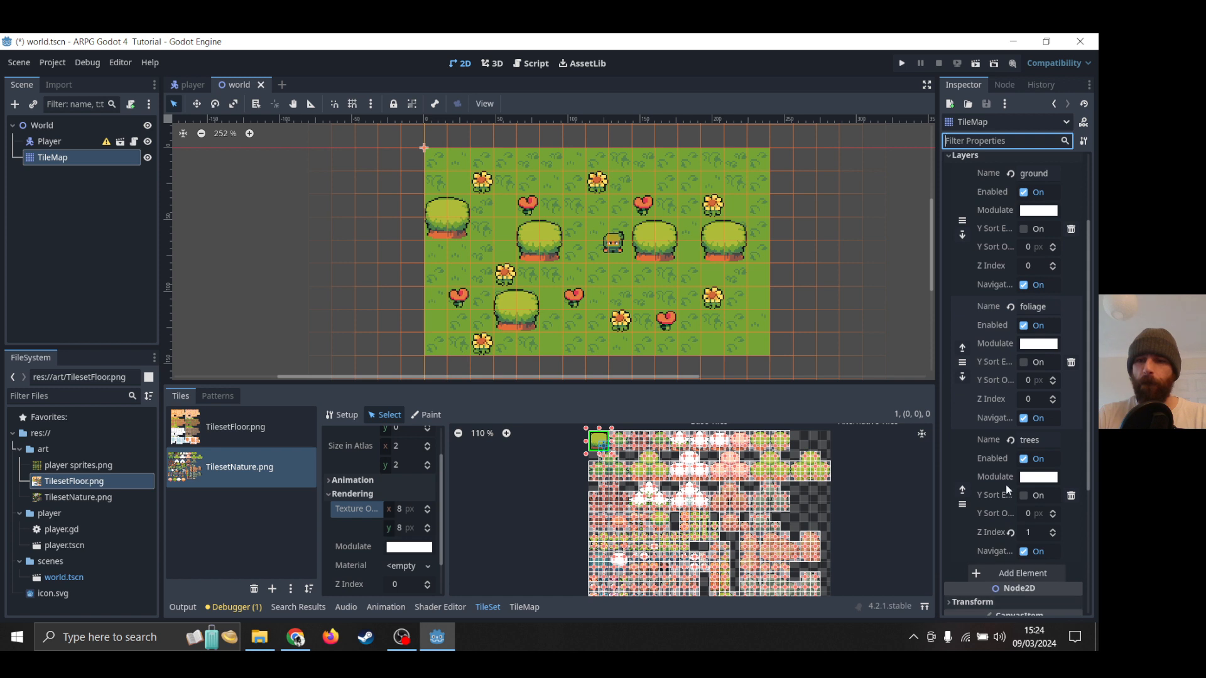
pyautogui.scroll(-2, 1002, 558)
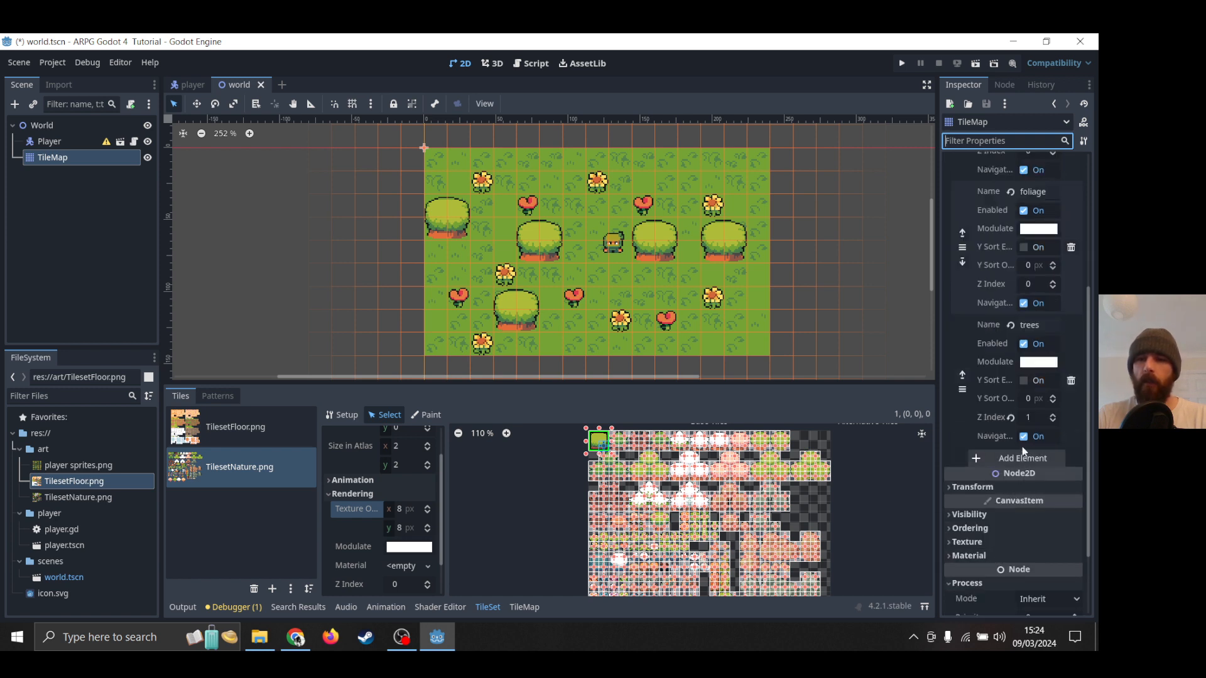
pyautogui.scroll(3, 1026, 421)
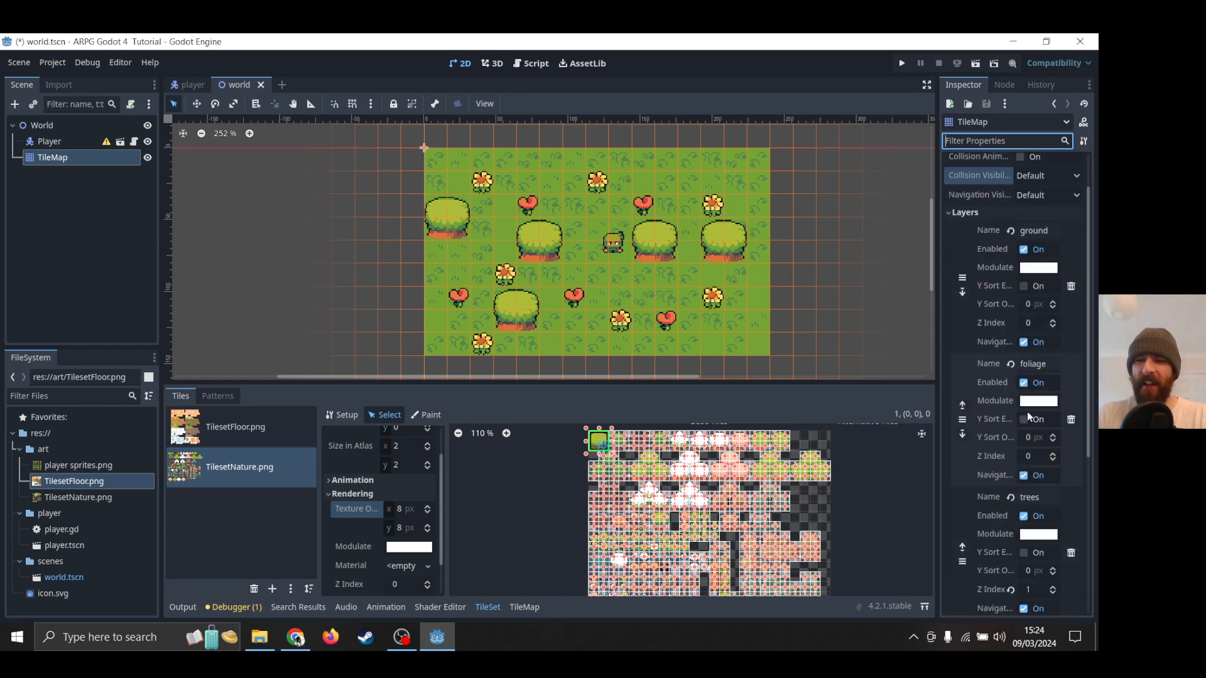
pyautogui.scroll(1, 999, 296)
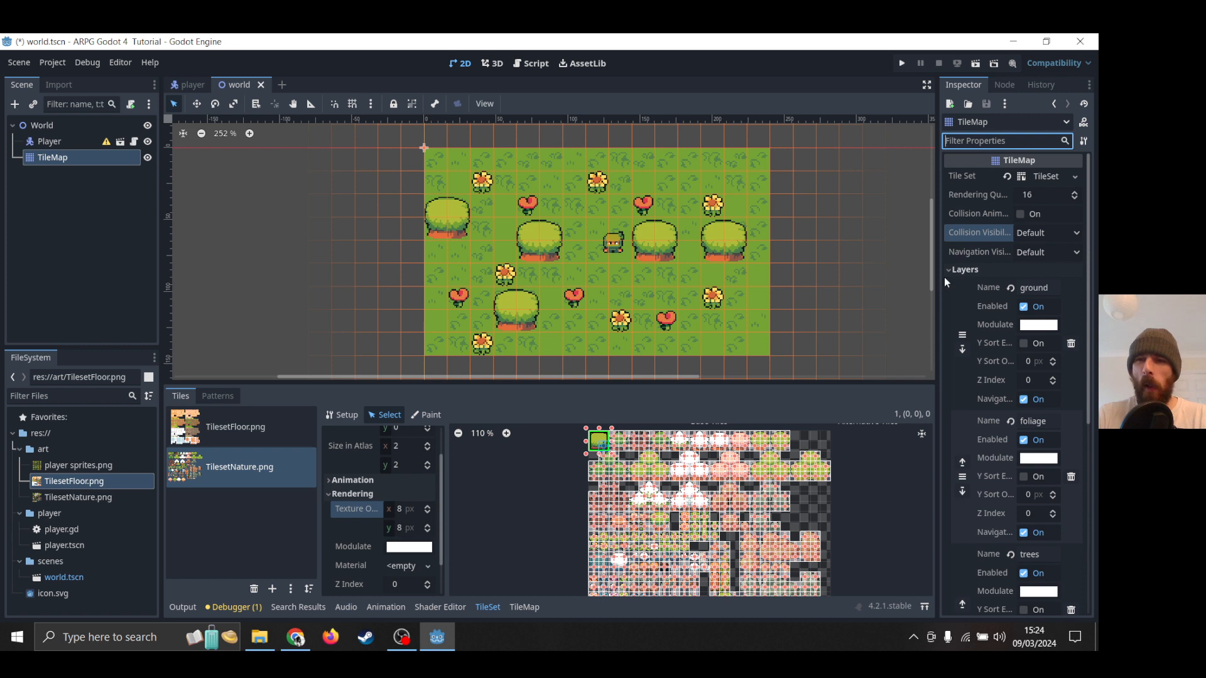
pyautogui.scroll(-1, 1004, 427)
pyautogui.scroll(-1, 1004, 431)
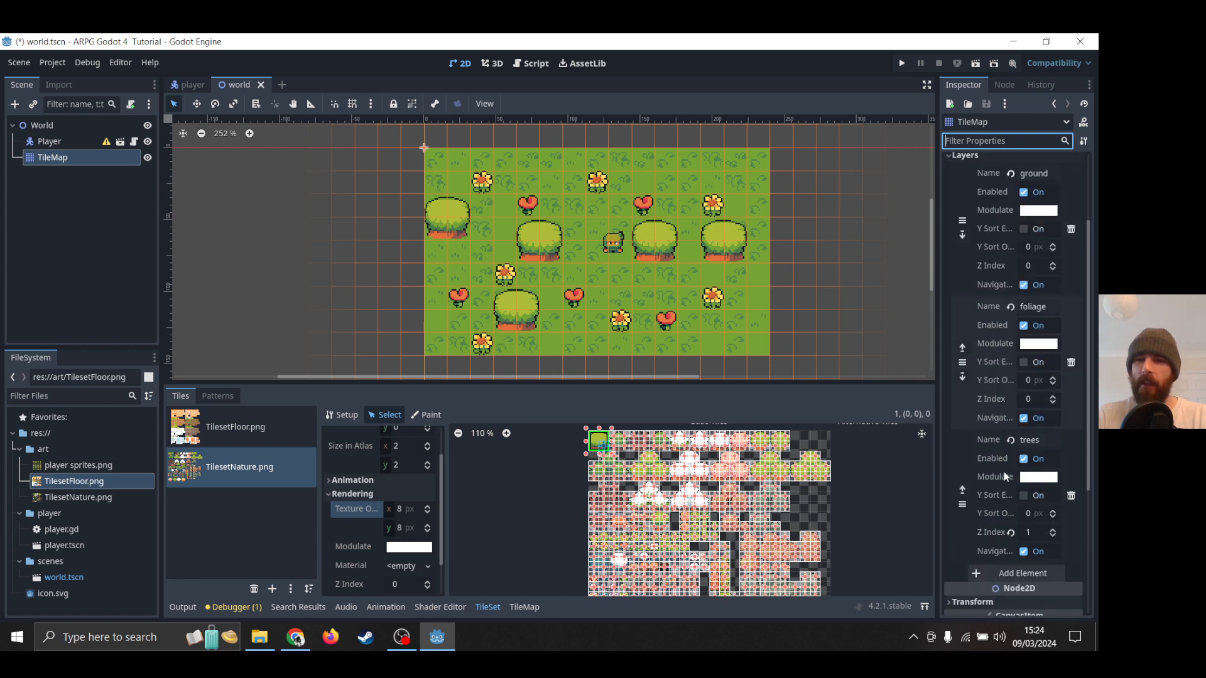
# Try adding an unnamed fourth layer to the TileMap, check its options and remove it.
pyautogui.click(1033, 574)
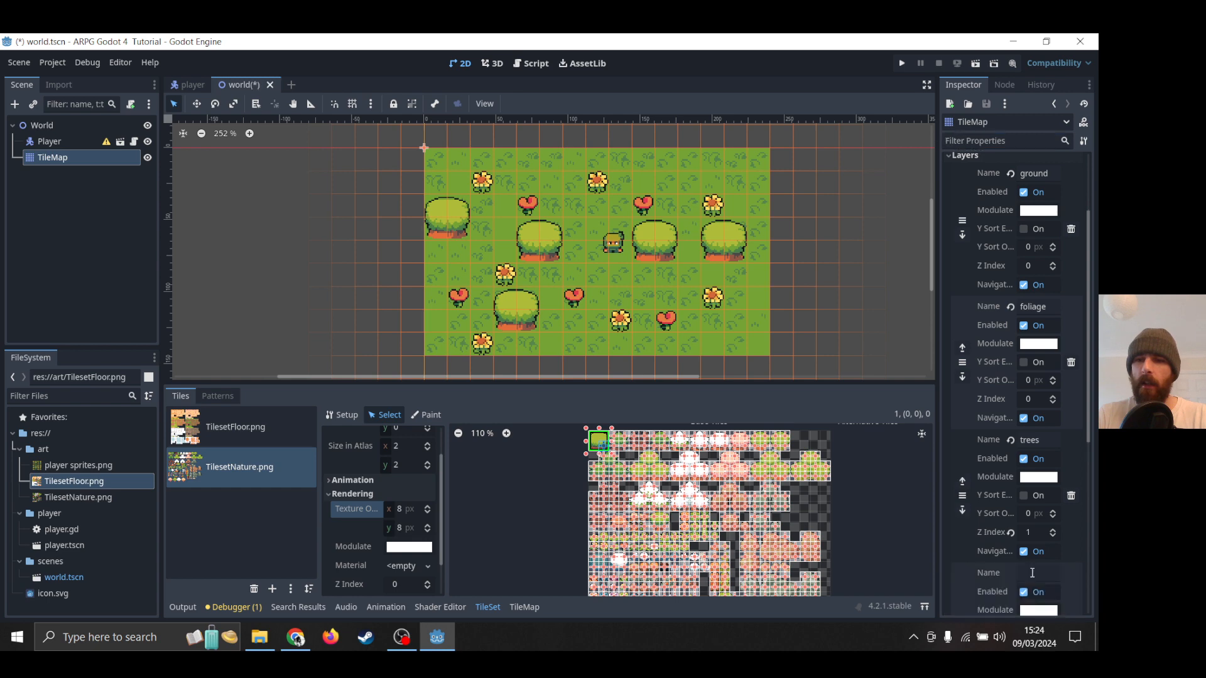
pyautogui.scroll(-4, 1032, 554)
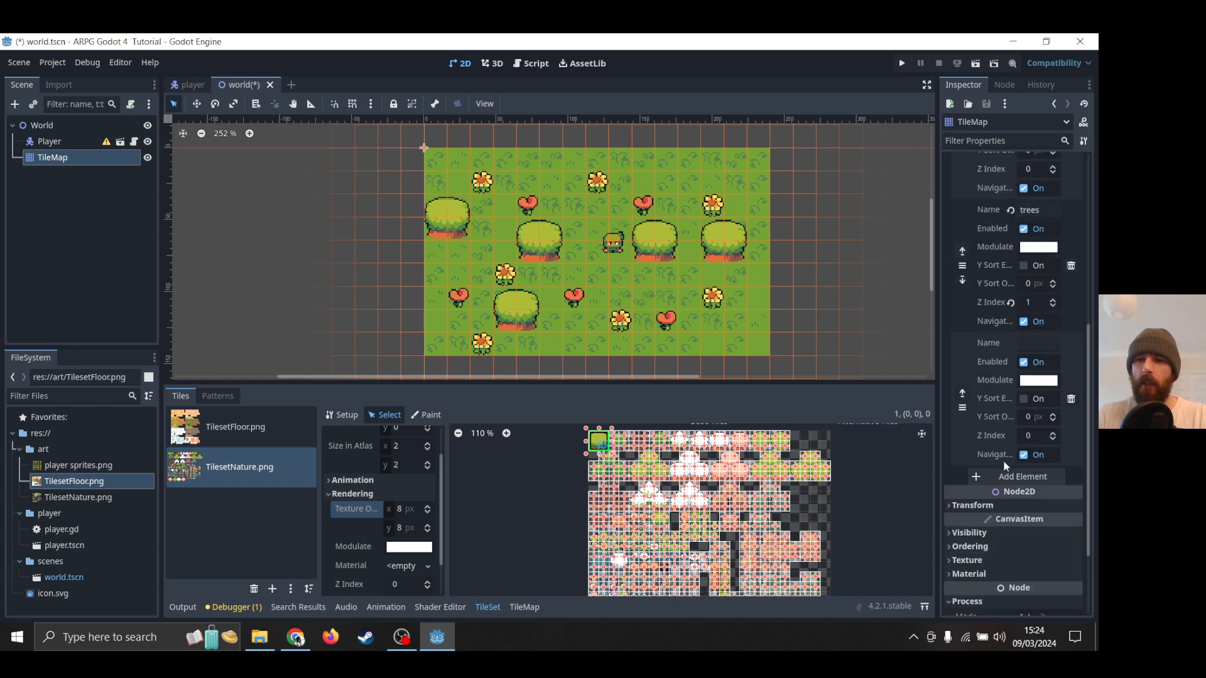
pyautogui.scroll(-2, 1071, 398)
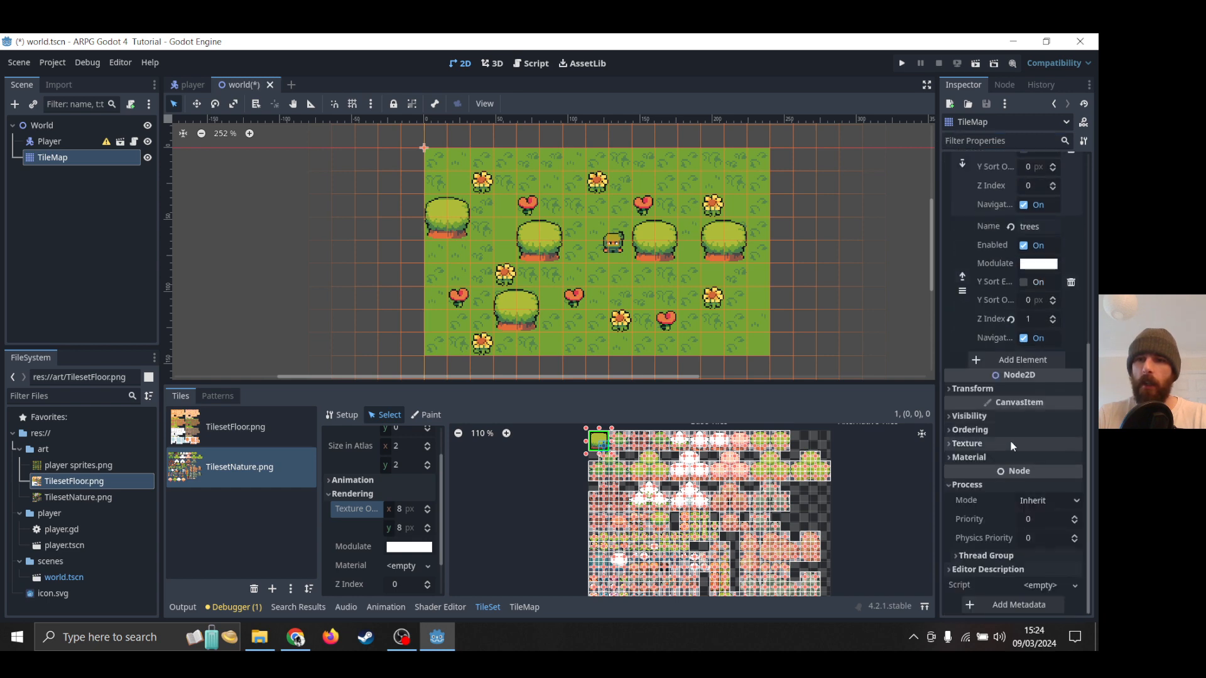
pyautogui.scroll(5, 1010, 439)
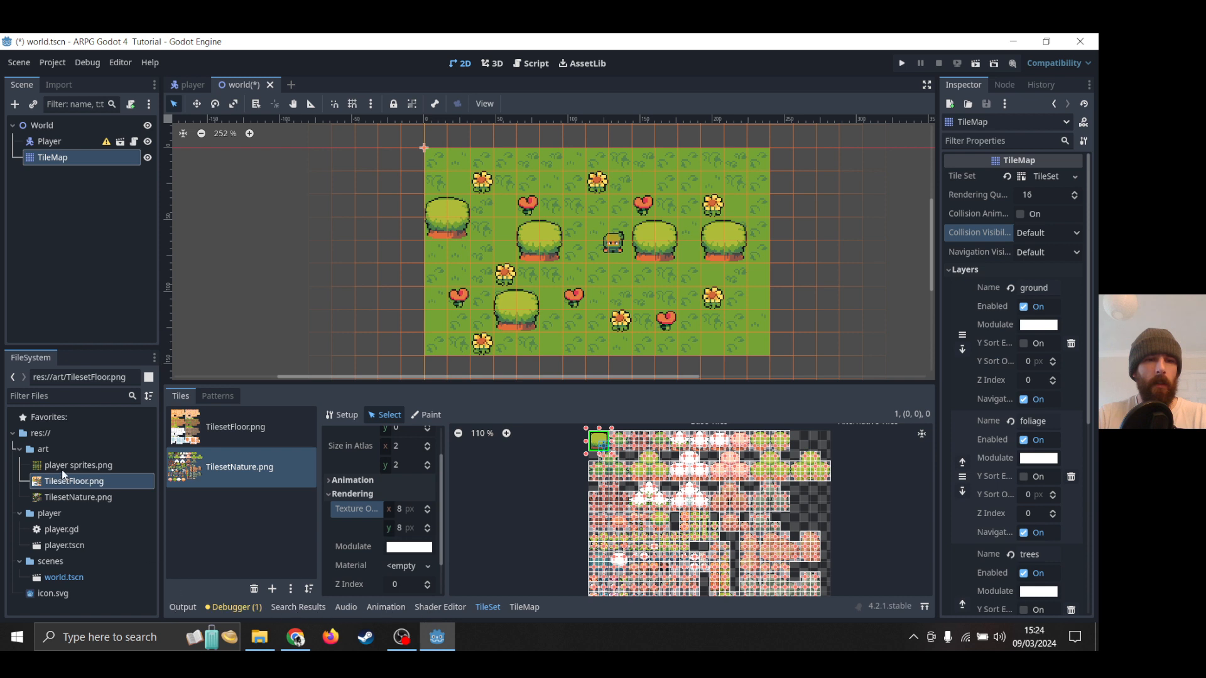
# Try the Force Show option for the TileMap's collision visibility and return it to Default.
pyautogui.moveTo(68, 498)
pyautogui.moveTo(68, 531)
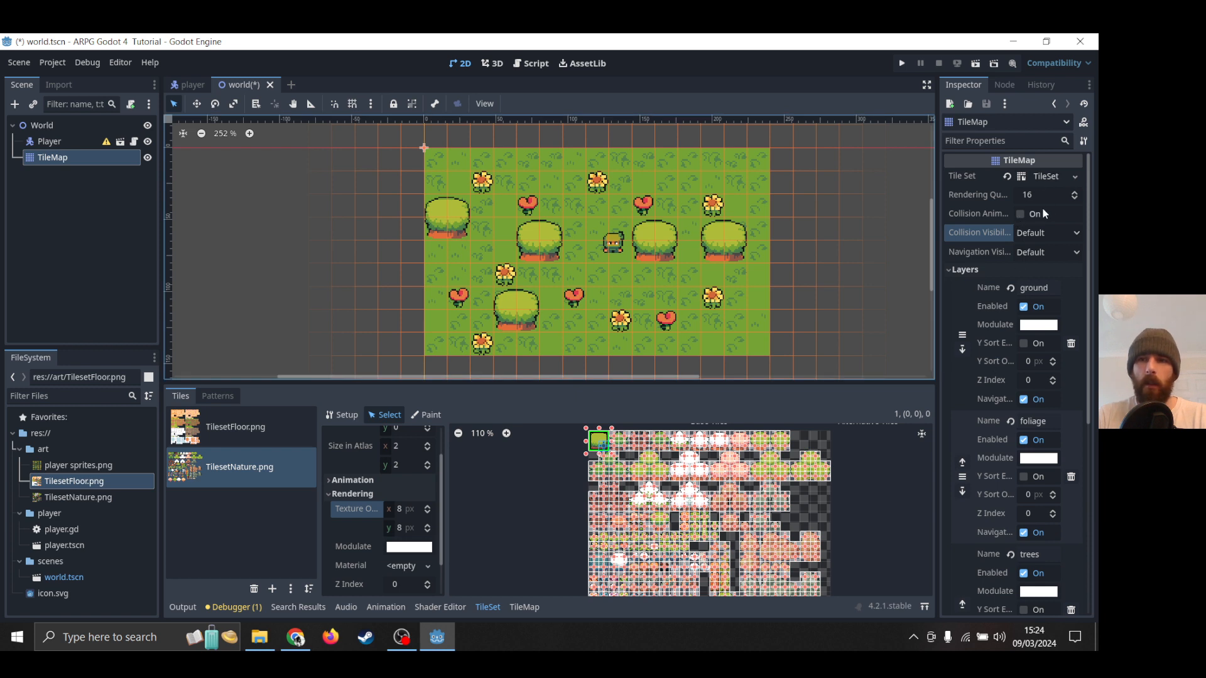
pyautogui.click(1033, 234)
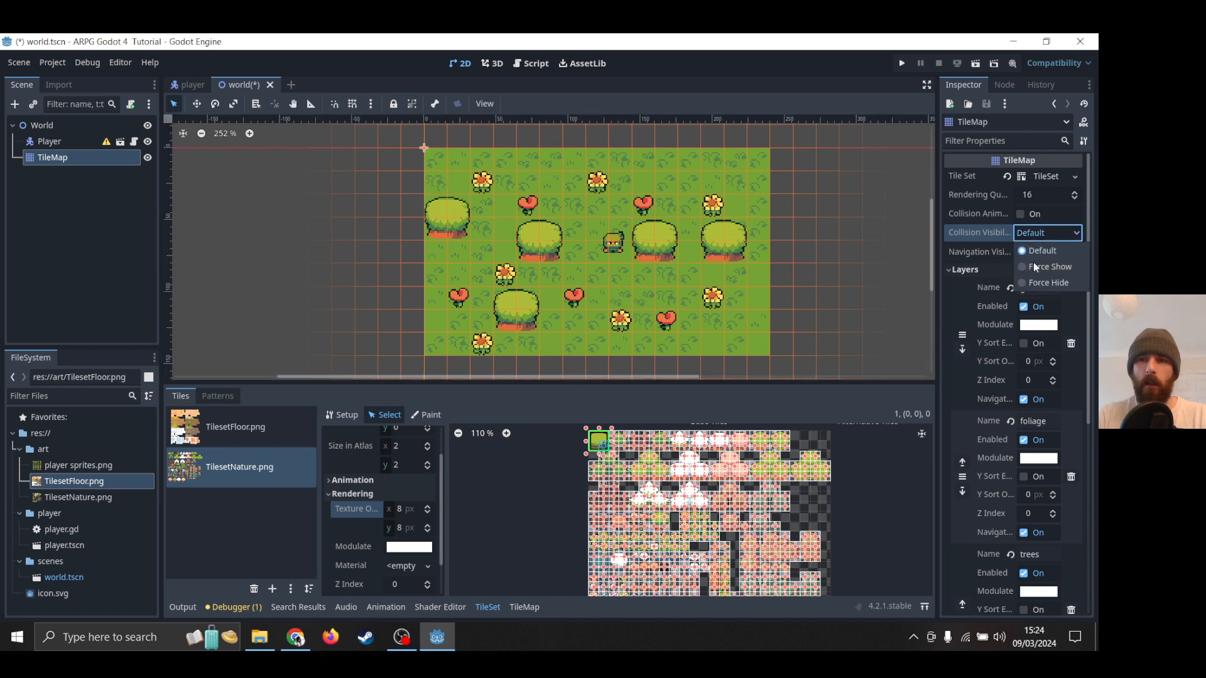
pyautogui.click(1033, 263)
pyautogui.click(1043, 233)
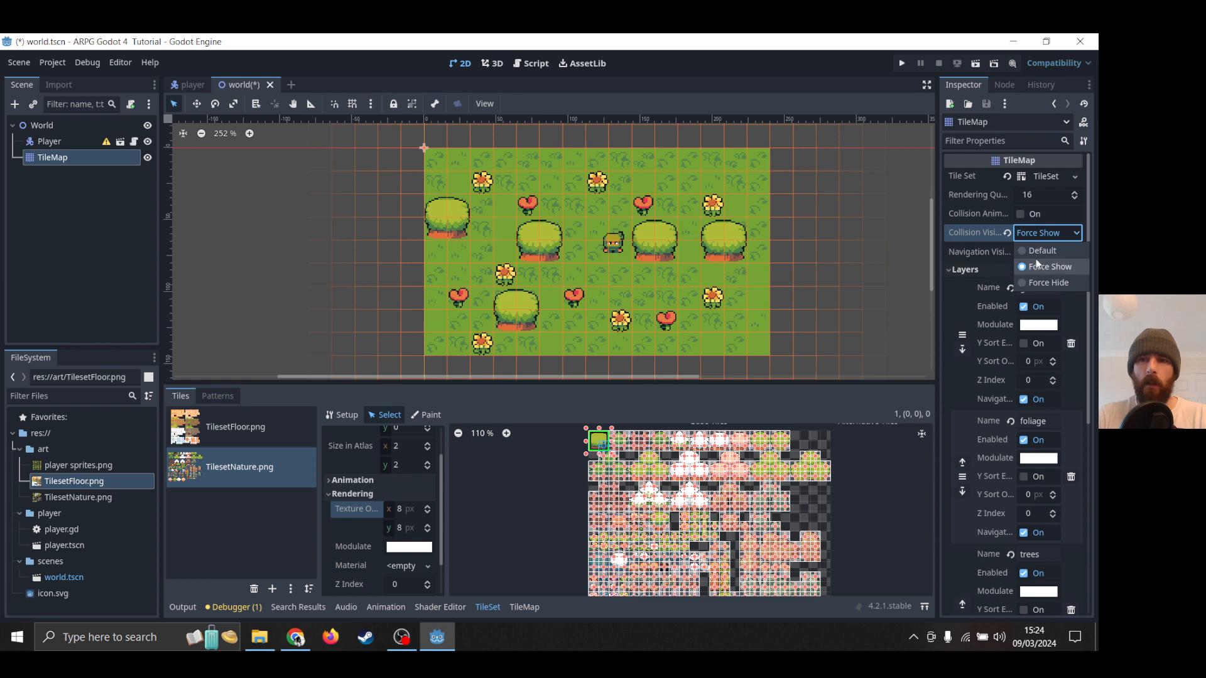
pyautogui.click(1037, 251)
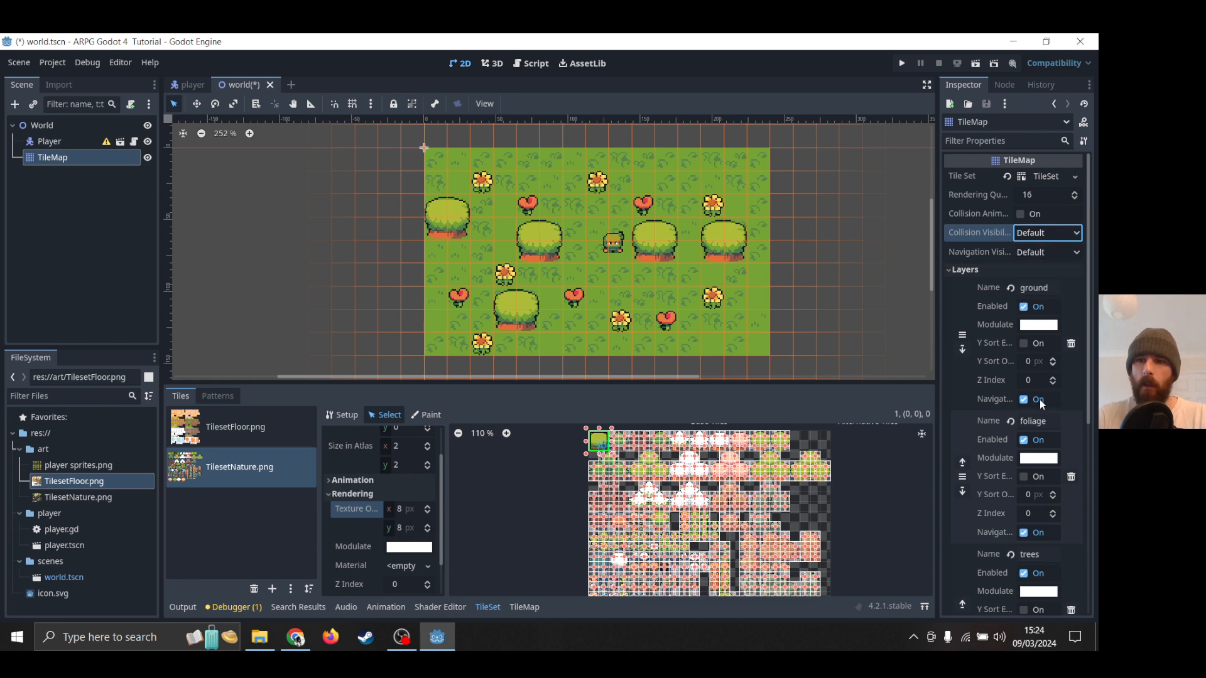
# Examine the TileMap's ordering, texture, material and process properties for a collision option.
pyautogui.scroll(-5, 981, 327)
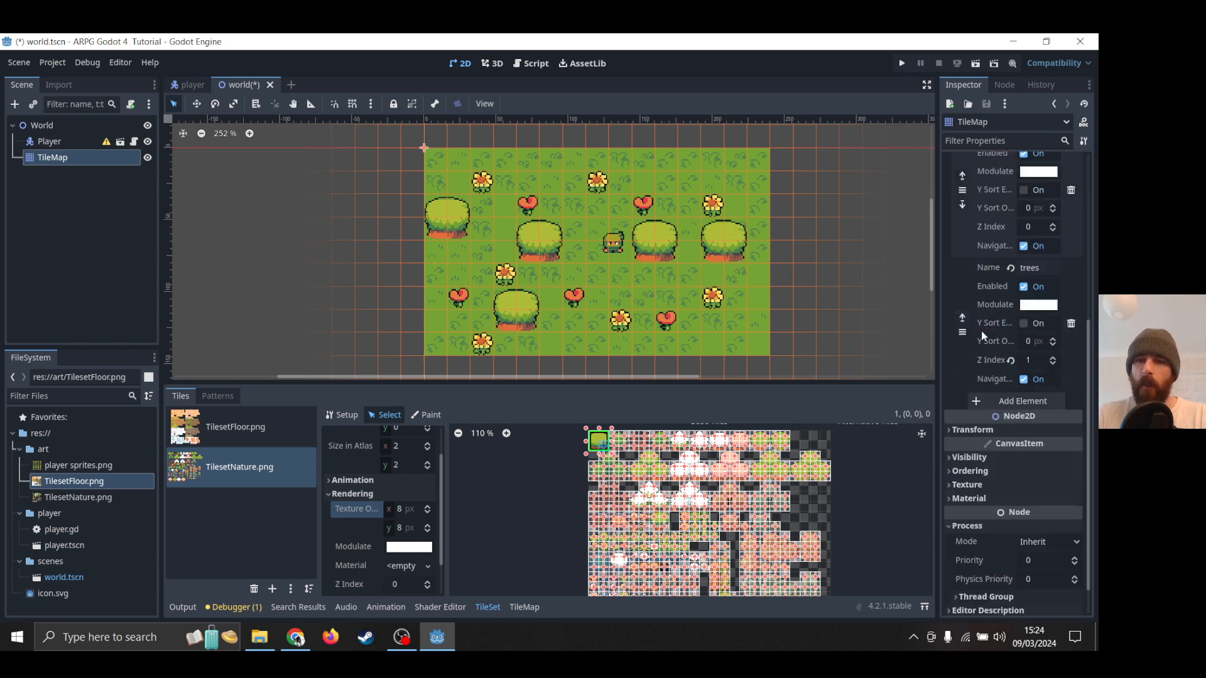
pyautogui.click(967, 471)
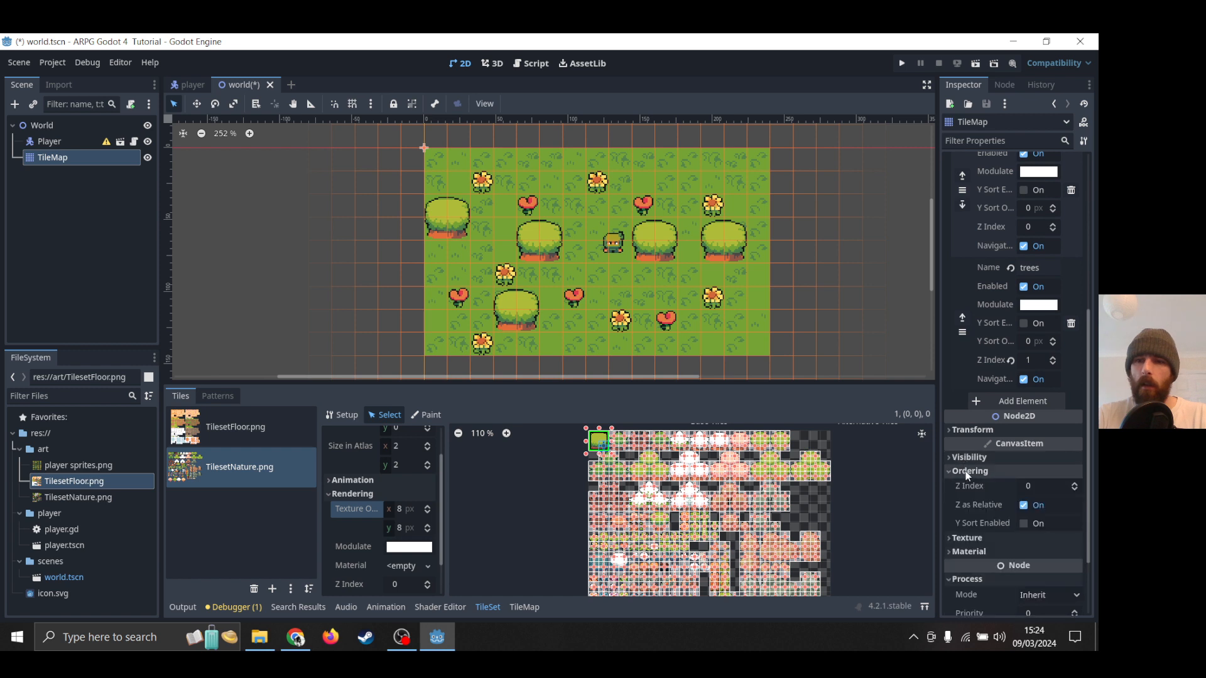
pyautogui.click(966, 471)
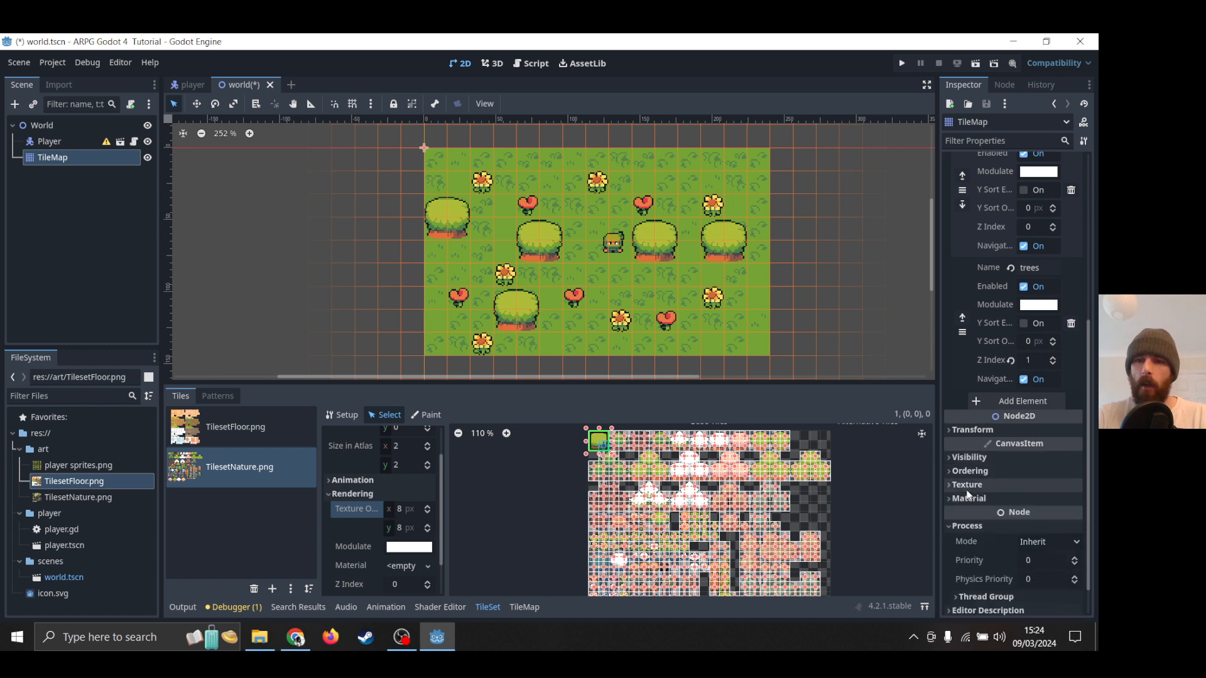
pyautogui.click(967, 486)
pyautogui.click(967, 490)
pyautogui.click(967, 503)
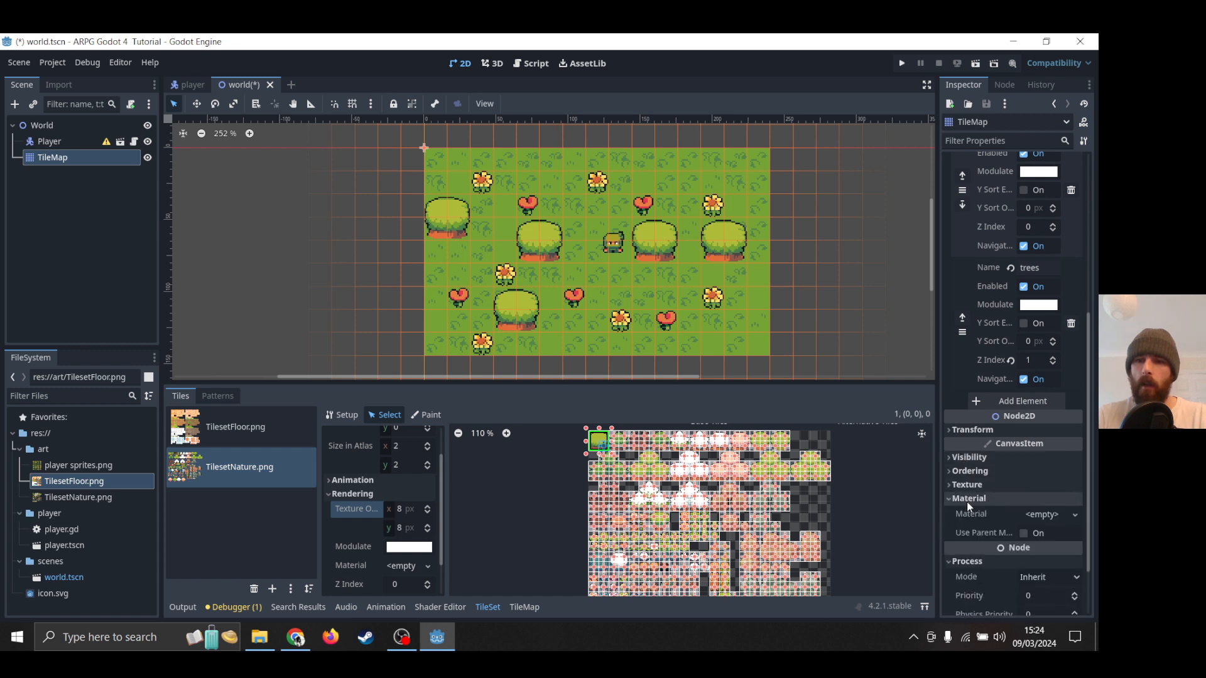
pyautogui.click(967, 502)
pyautogui.click(968, 526)
pyautogui.click(967, 529)
pyautogui.click(968, 529)
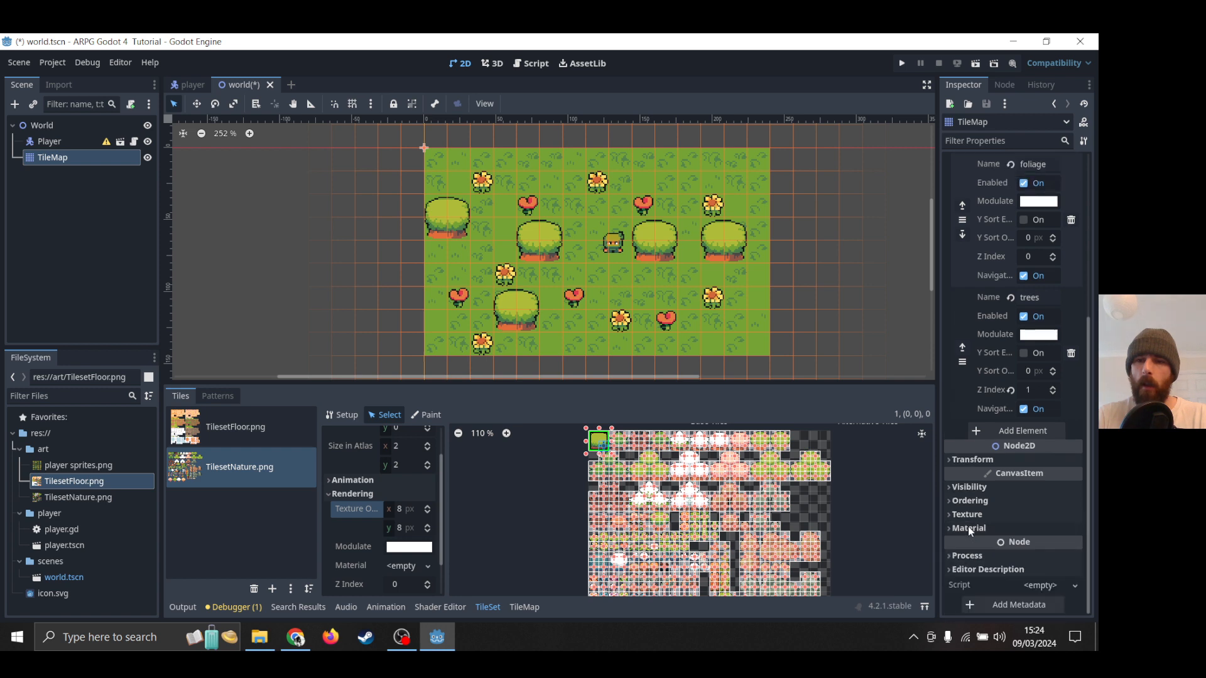
pyautogui.click(971, 556)
pyautogui.scroll(-2, 982, 556)
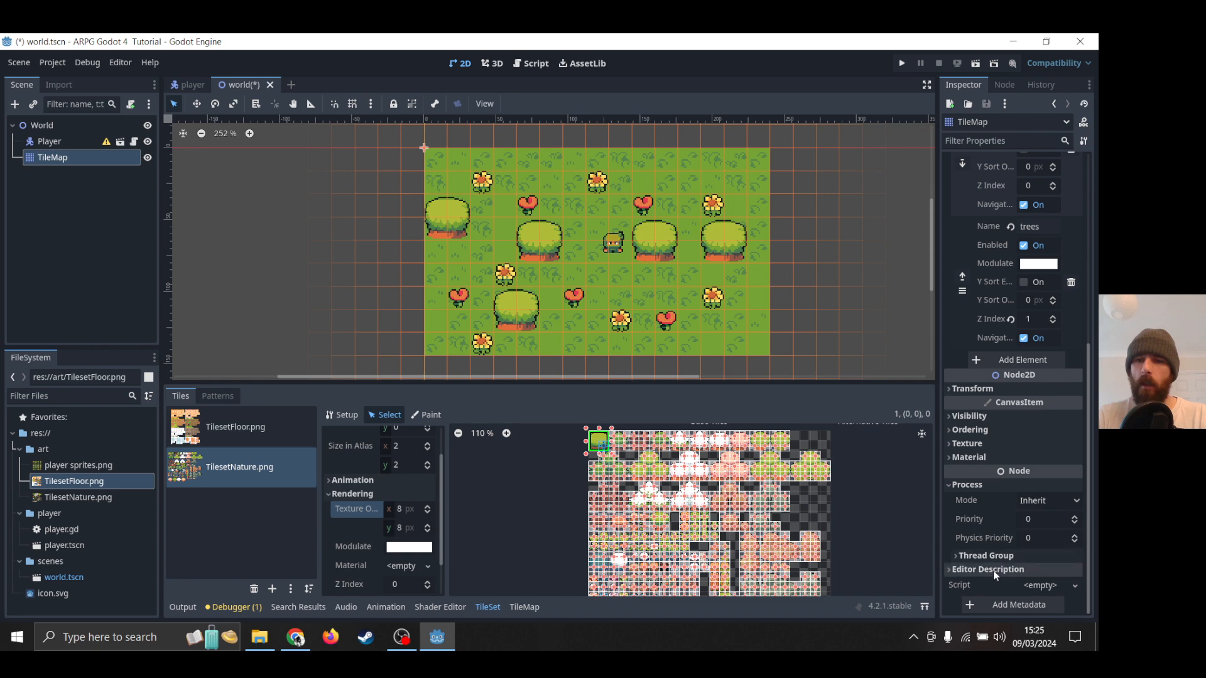
pyautogui.scroll(3, 993, 570)
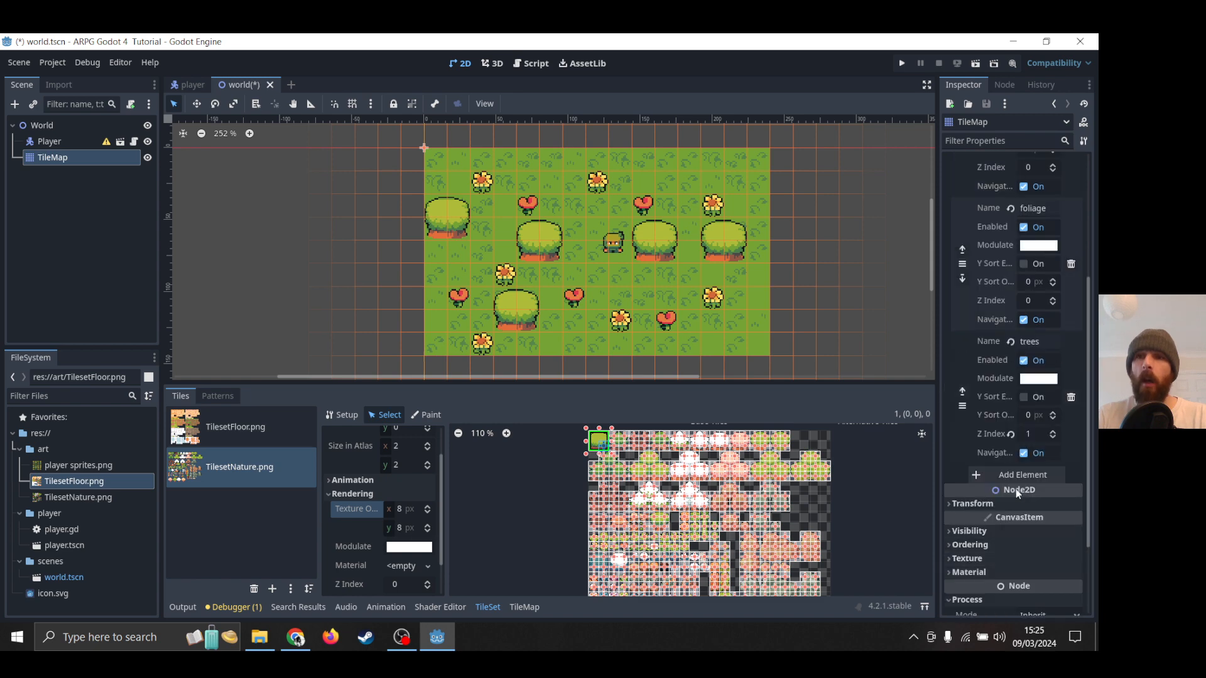
pyautogui.scroll(2, 1016, 489)
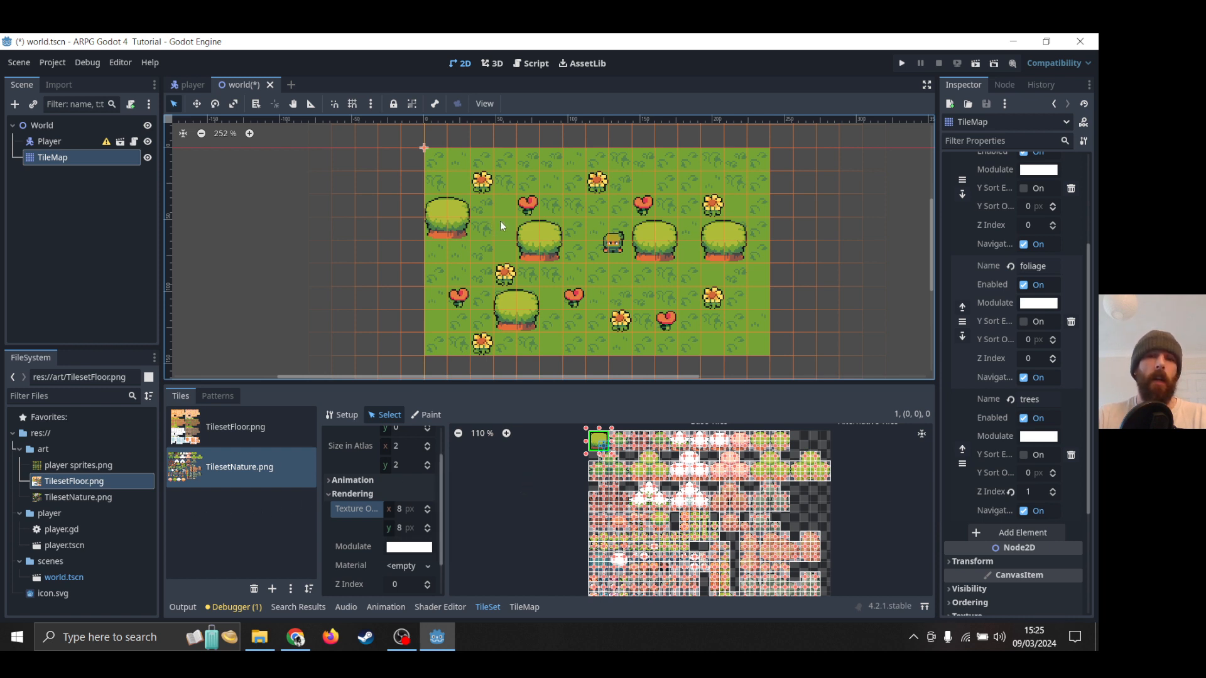
# Switch to File Explorer and inspect the SpriteSheet16x16 image in NinjaAdventure's Backgrounds > Animated > Flower folder.
pyautogui.click(50, 466)
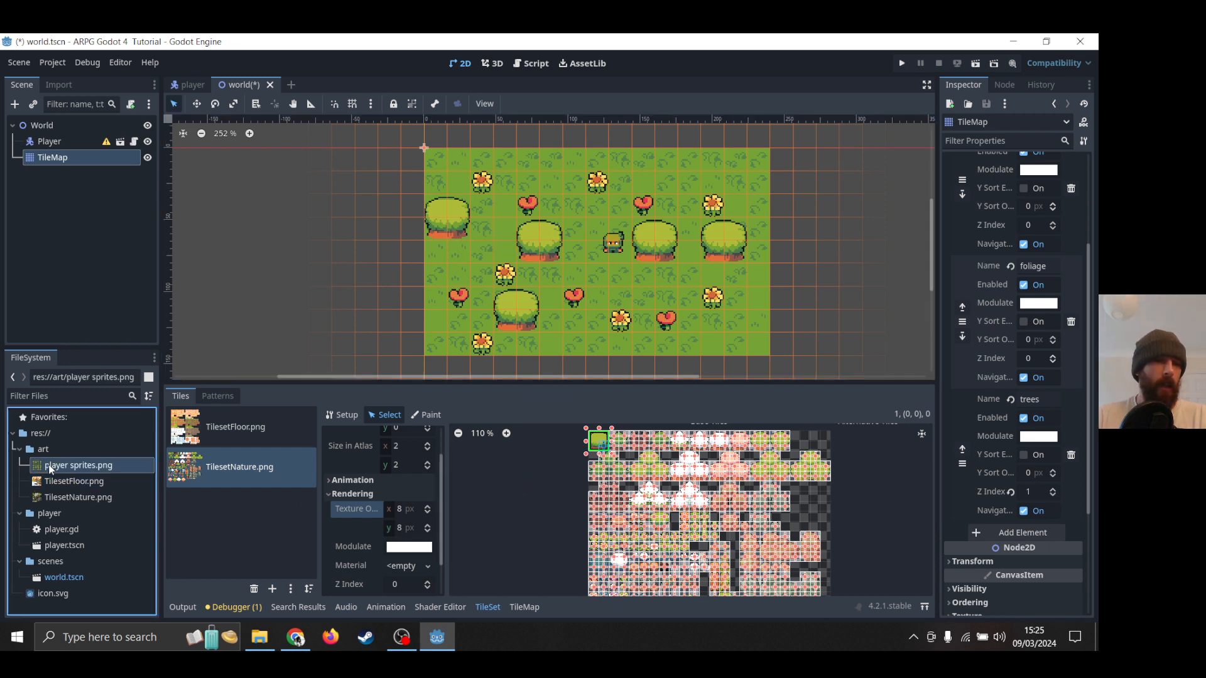
pyautogui.click(260, 637)
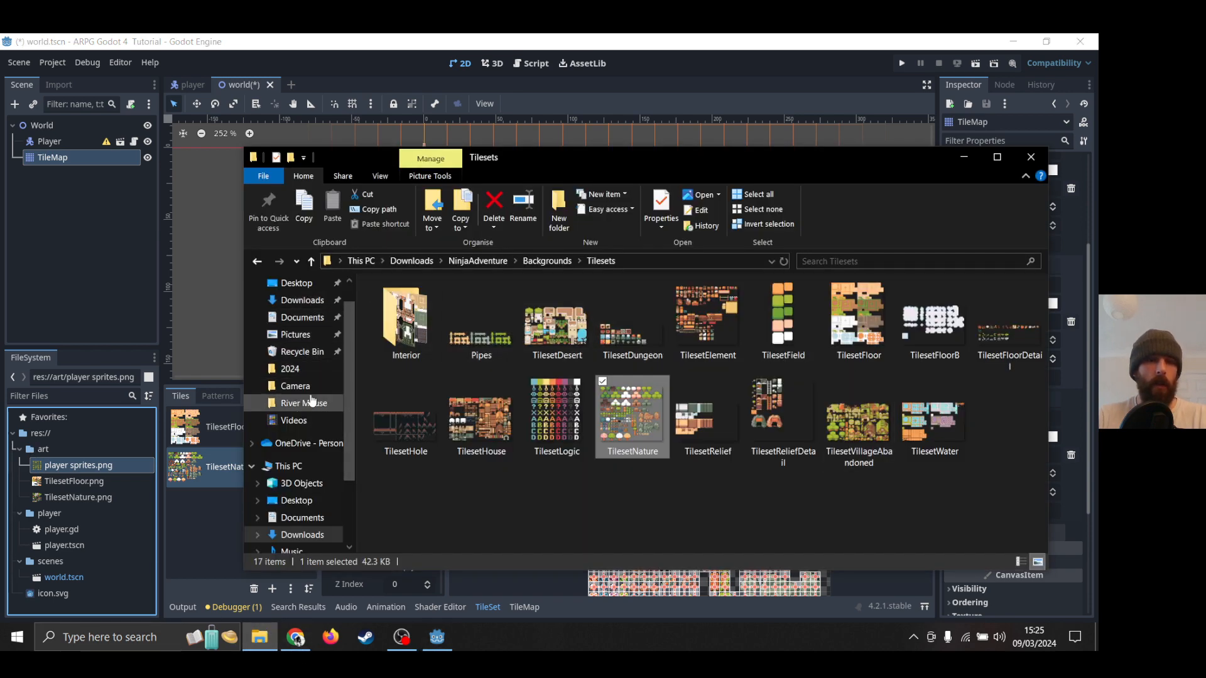
pyautogui.click(304, 302)
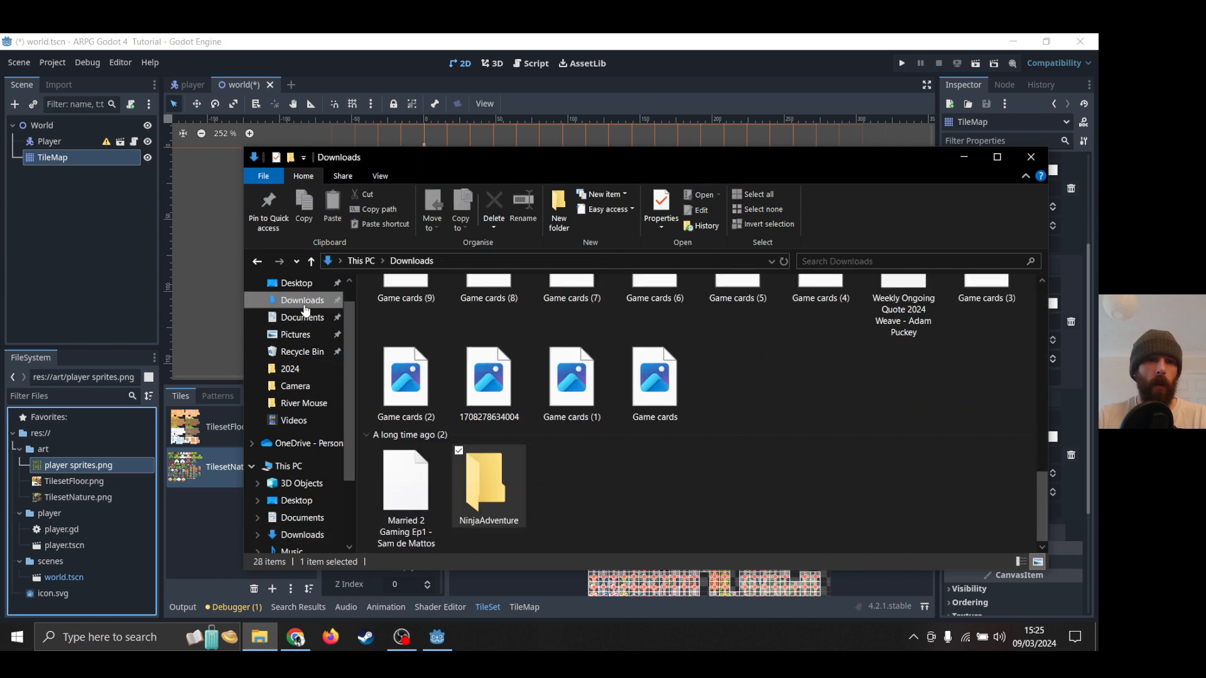
pyautogui.click(258, 264)
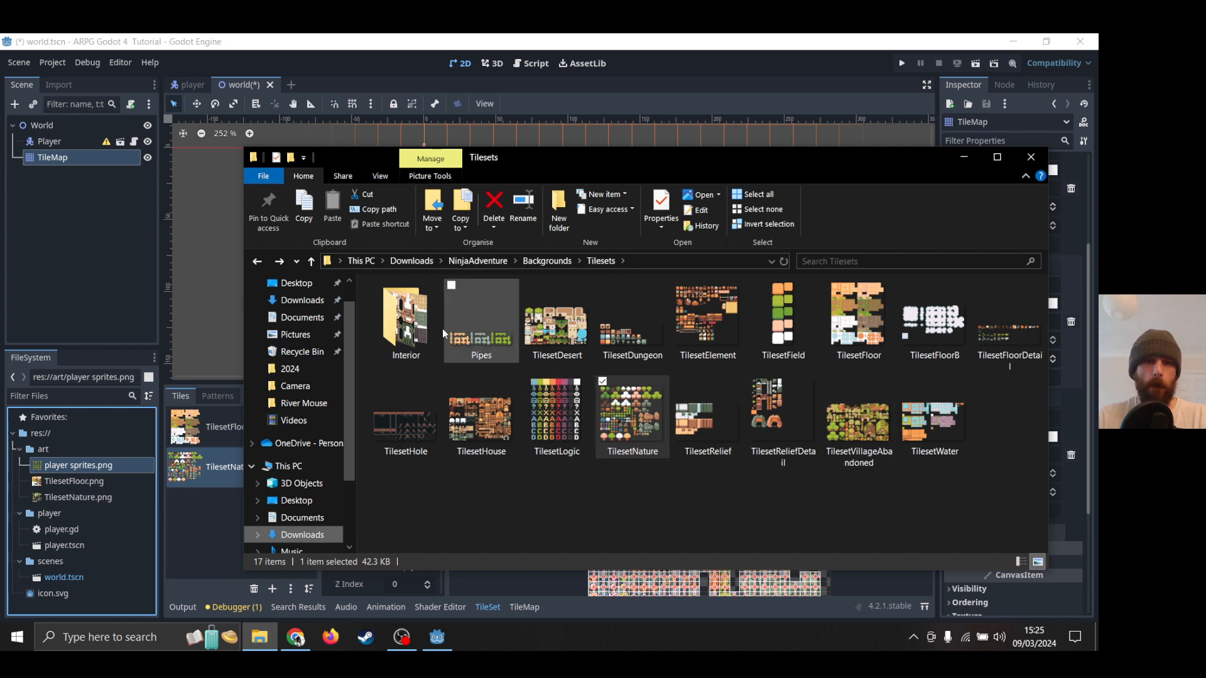
pyautogui.click(547, 260)
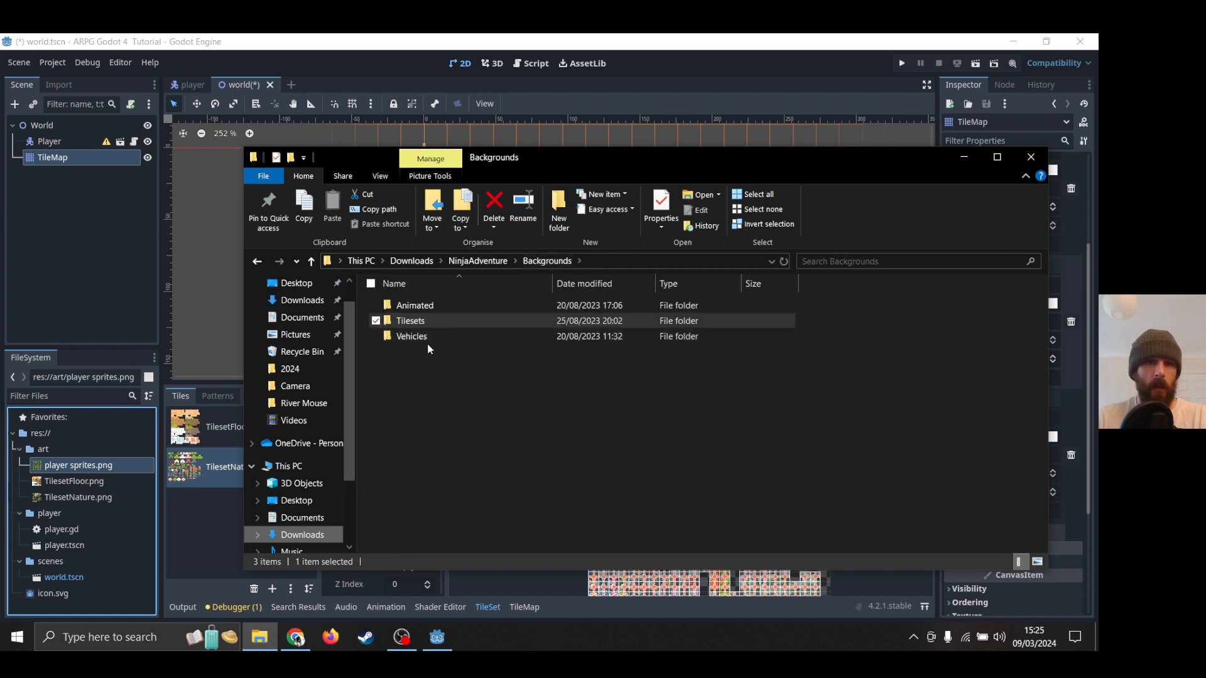
pyautogui.doubleClick(414, 305)
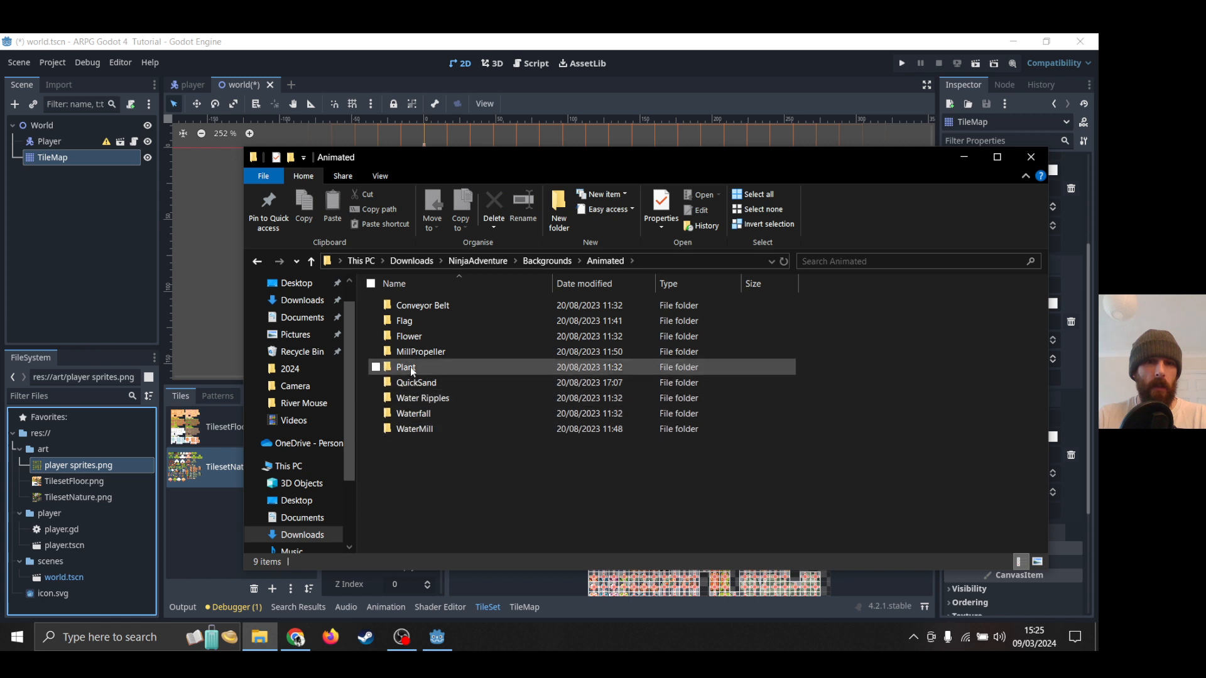
pyautogui.doubleClick(412, 336)
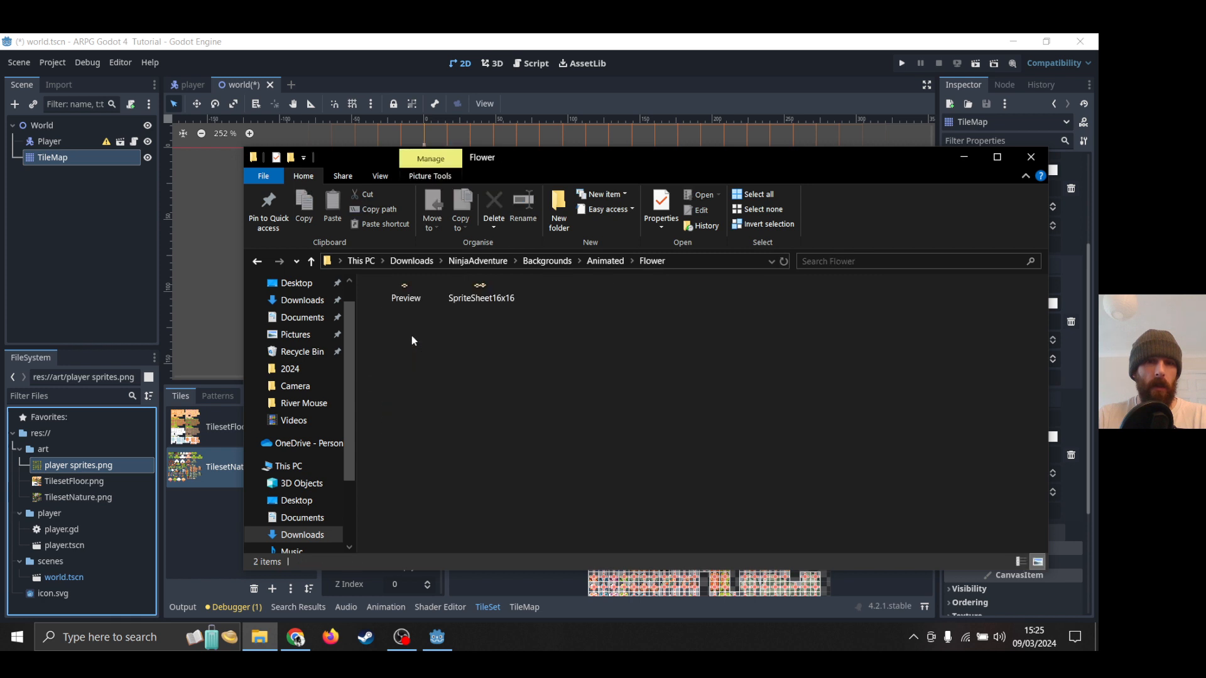
pyautogui.doubleClick(489, 298)
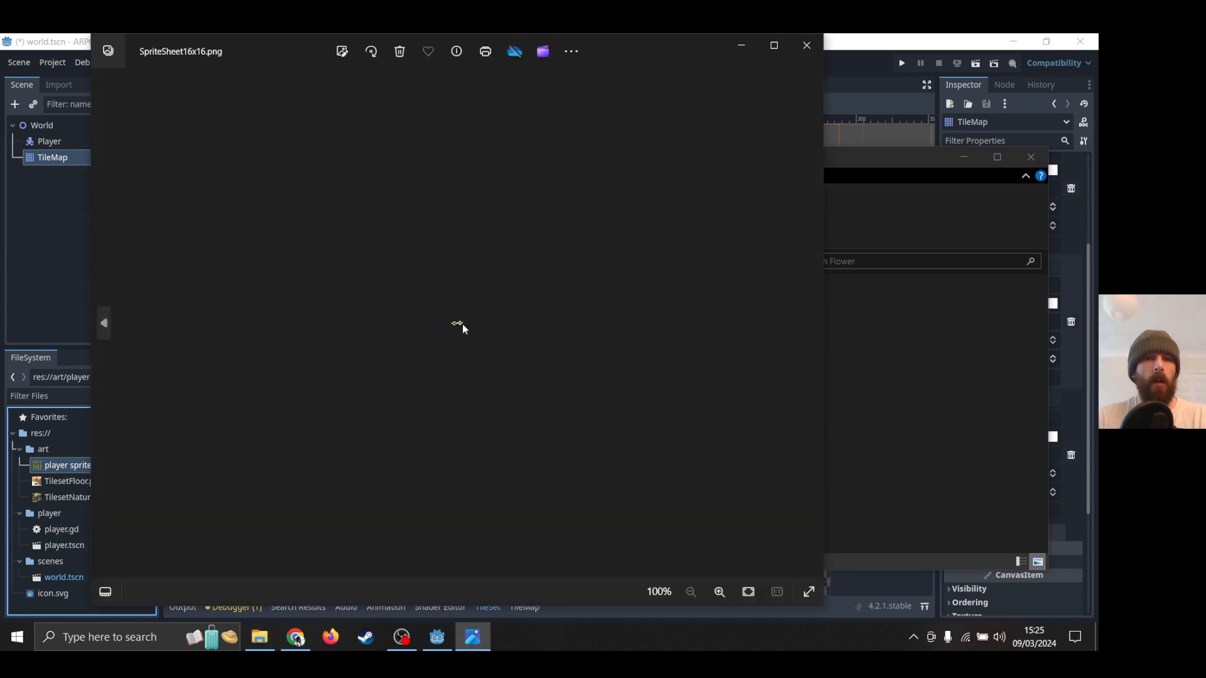
pyautogui.scroll(5, 463, 324)
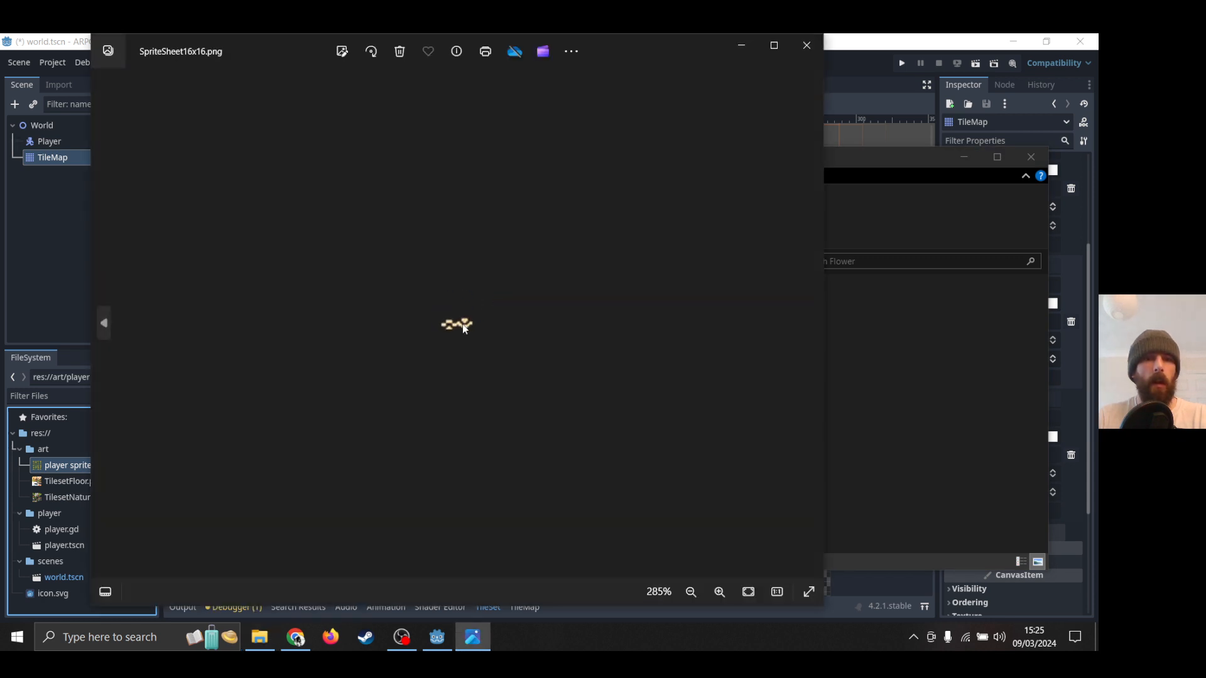
pyautogui.click(806, 45)
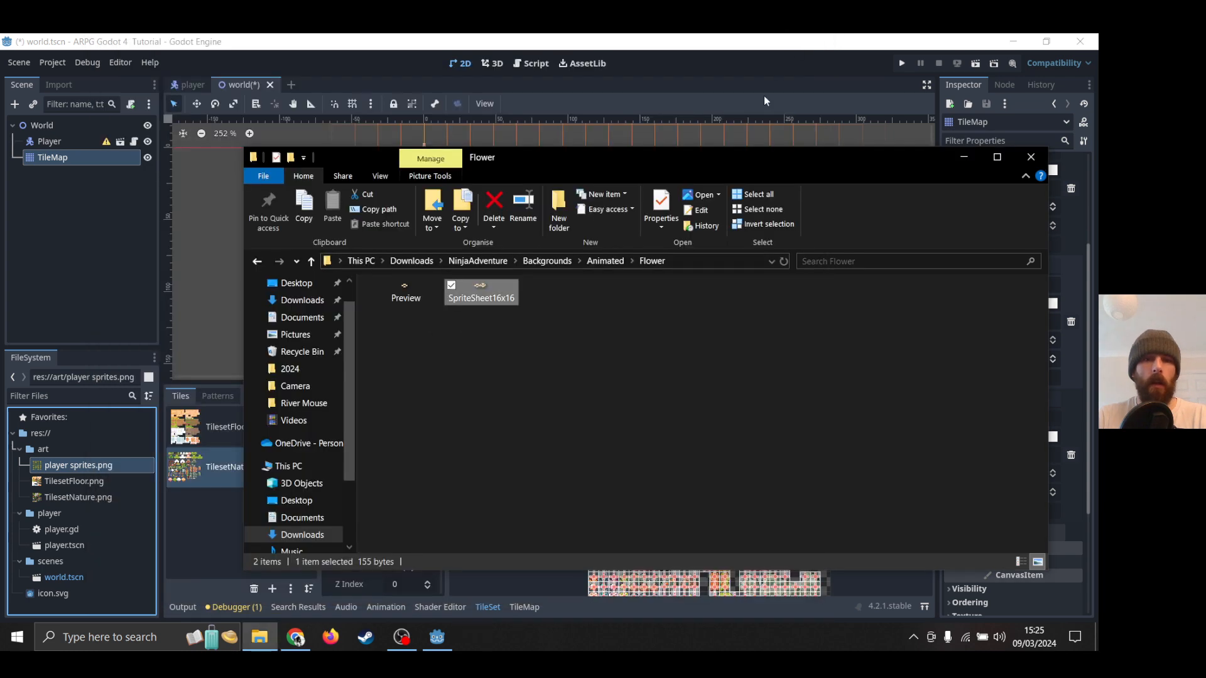
# Import the SpriteSheet16x16 image from NinjaAdventure's Animated > Plant folder into the Godot project's art folder.
pyautogui.click(258, 262)
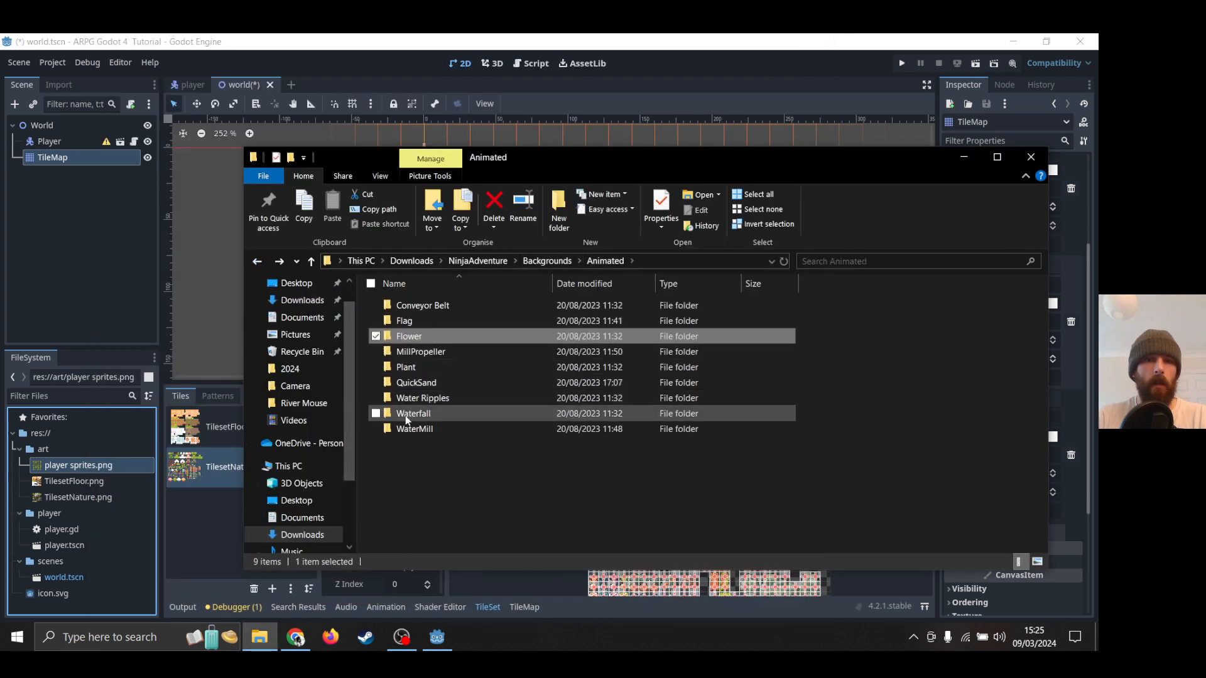
pyautogui.doubleClick(406, 366)
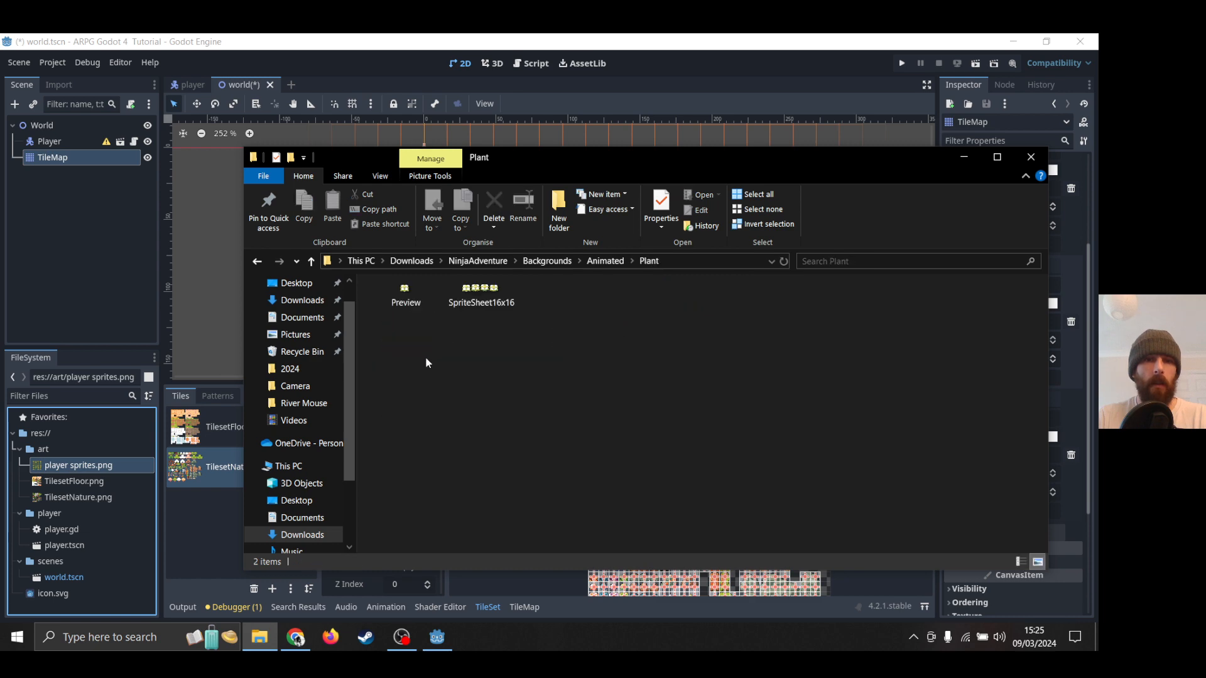
pyautogui.moveTo(478, 289); pyautogui.dragTo(69, 478)
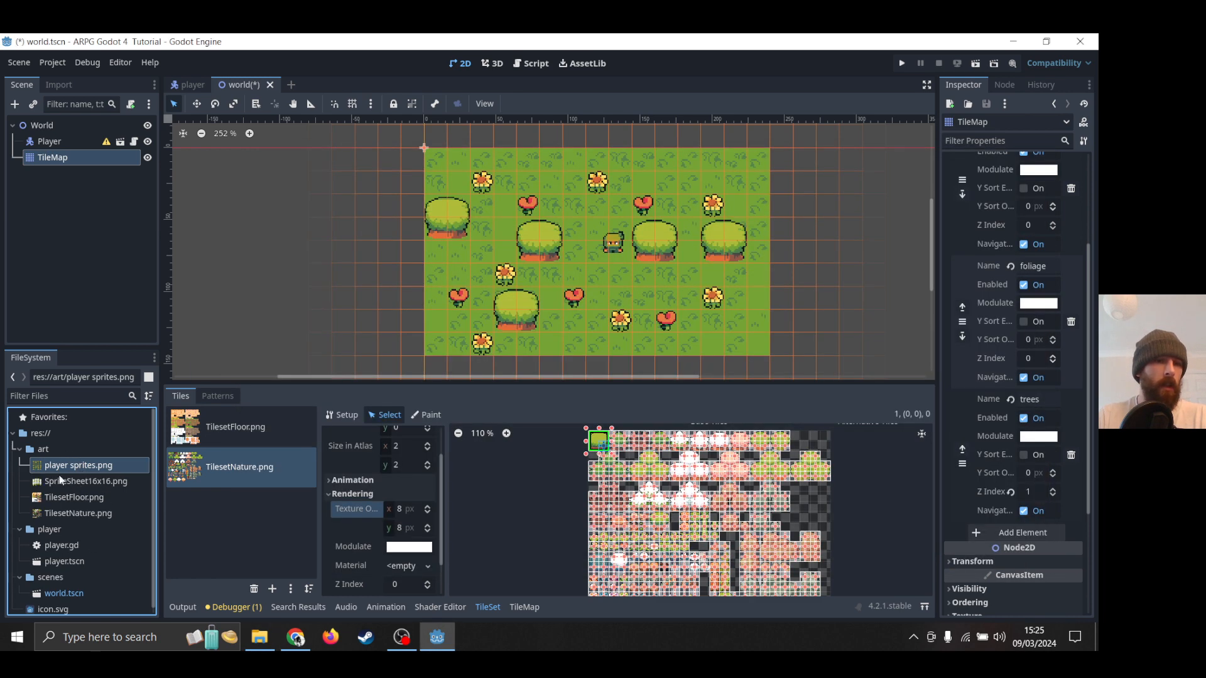
# Rename the imported plant sprite sheet as animatedflower.png.
pyautogui.click(66, 482)
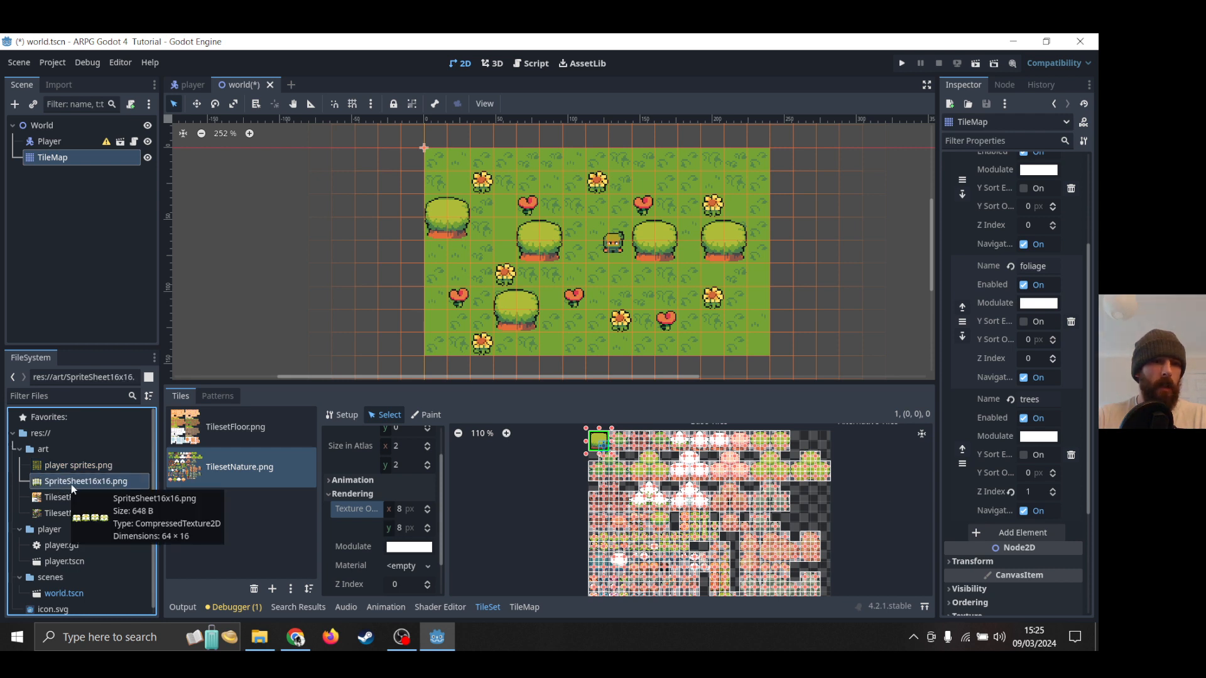
pyautogui.rightClick(88, 483)
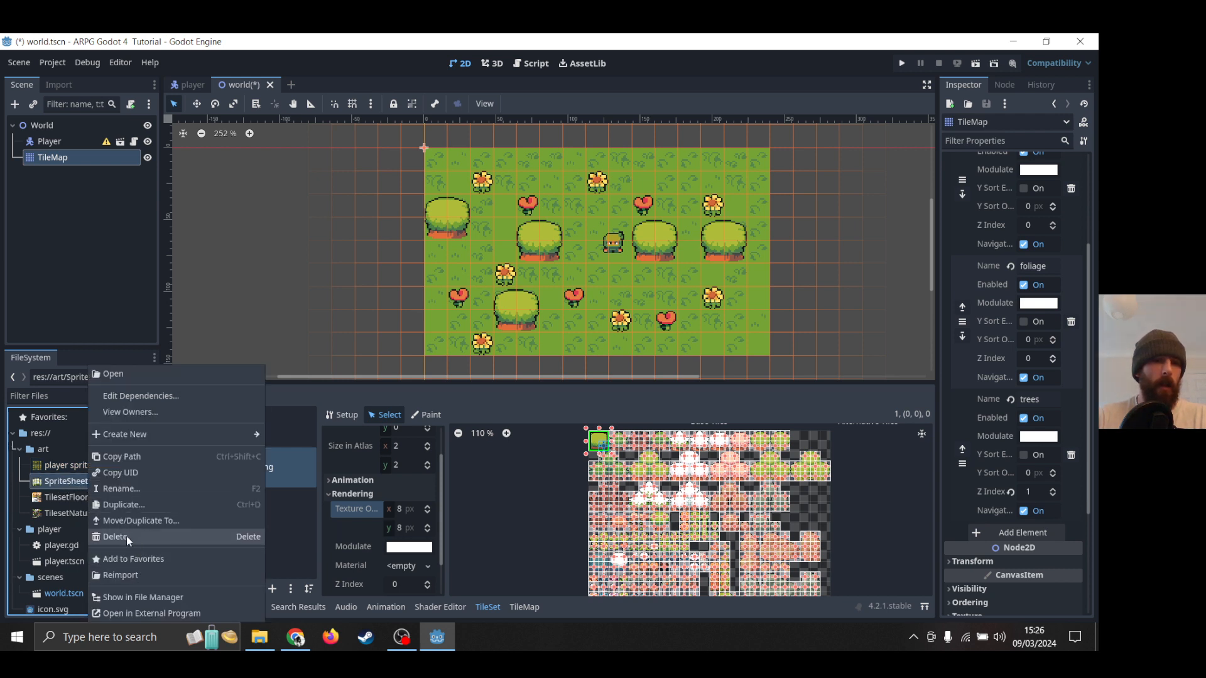
pyautogui.click(137, 492)
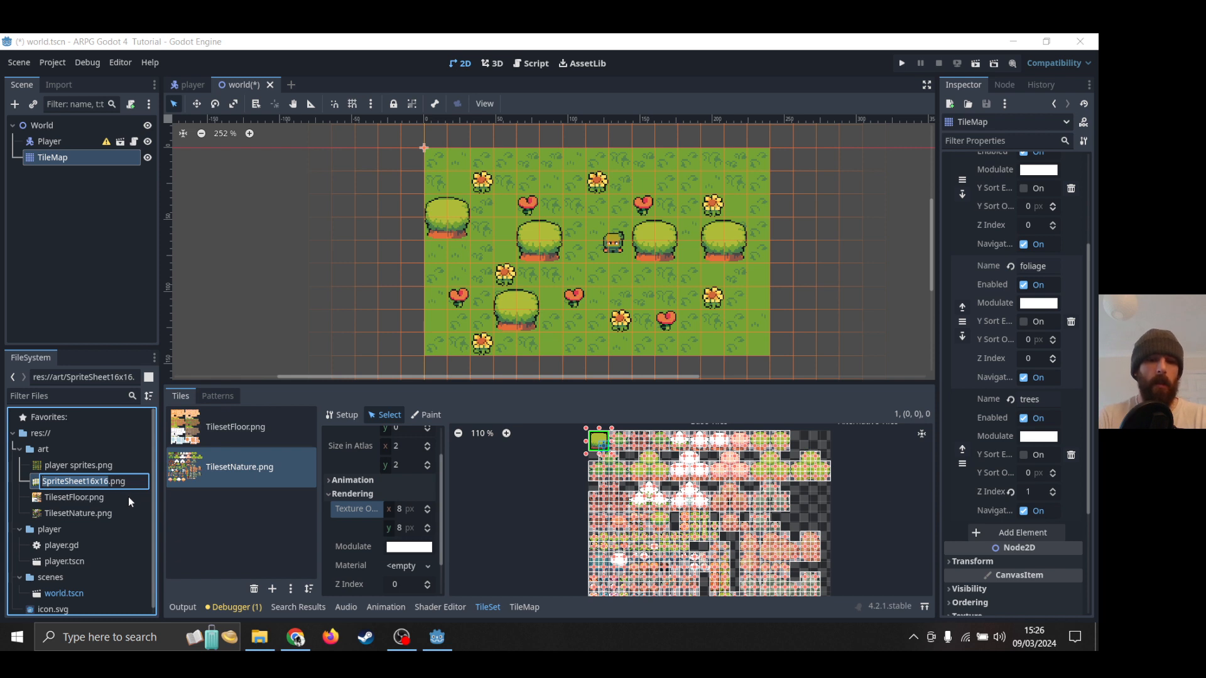
pyautogui.write('animated')
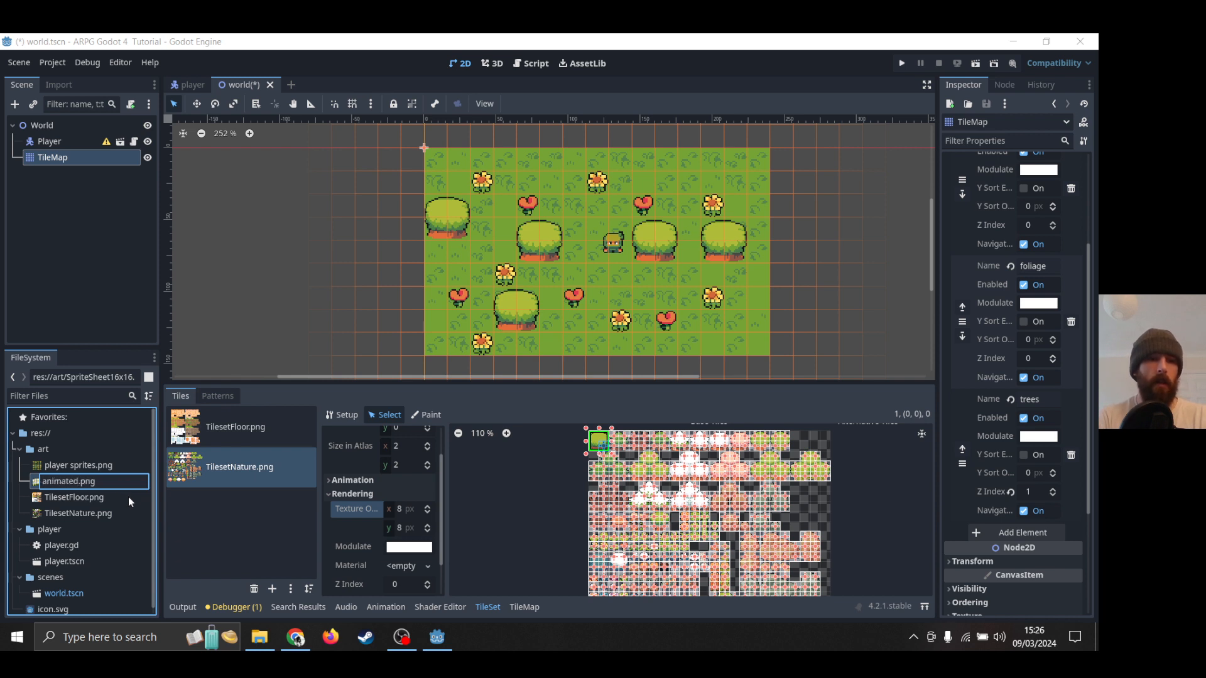
pyautogui.write('flow')
pyautogui.write('er')
pyautogui.press('Return')
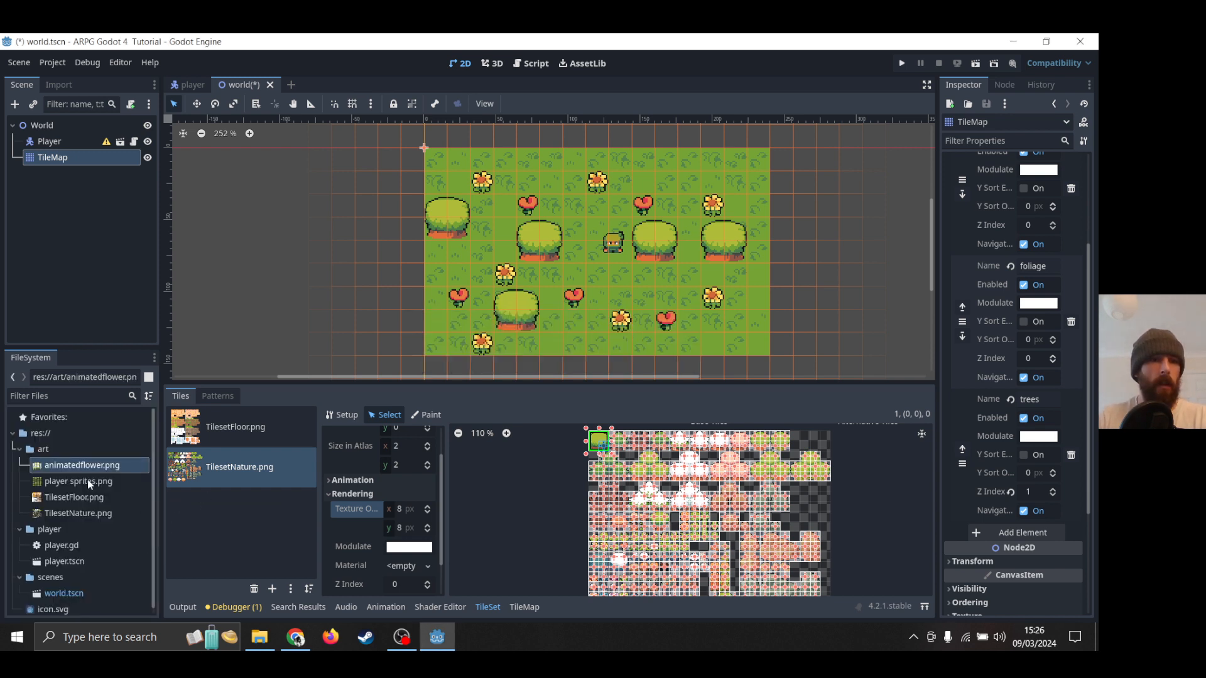
# Add animatedflower.png to the TileSet as a new atlas source, declining automatic tile creation.
pyautogui.click(68, 466)
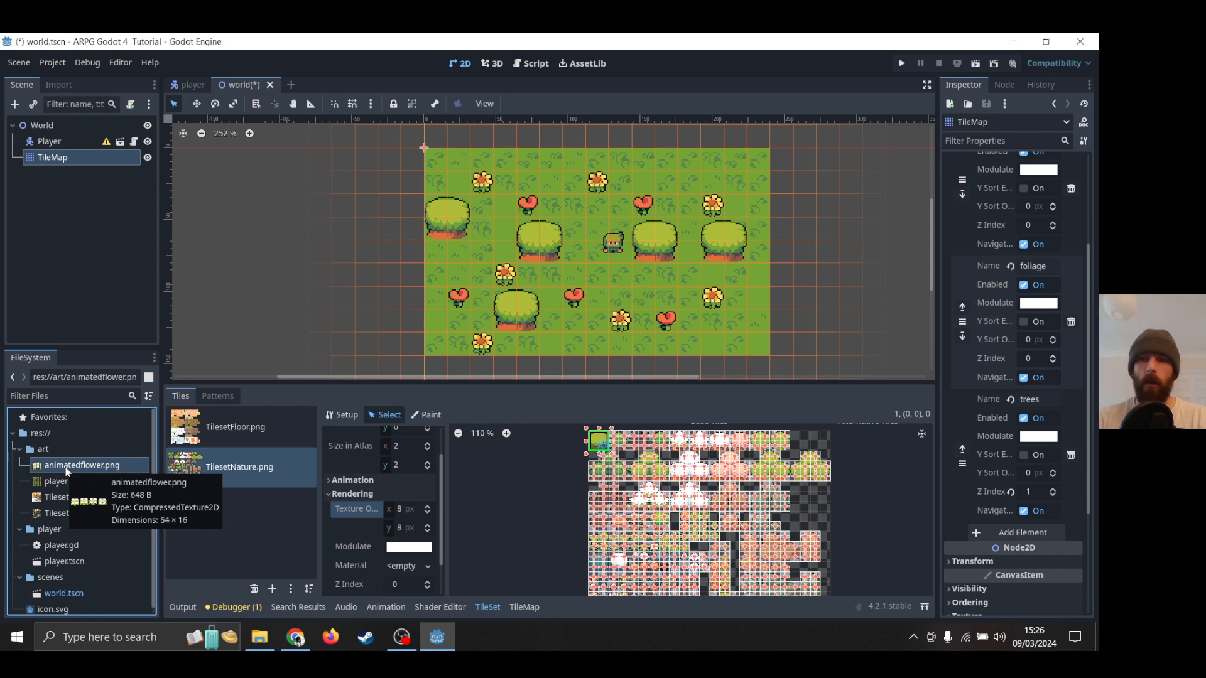
pyautogui.scroll(5, 1025, 350)
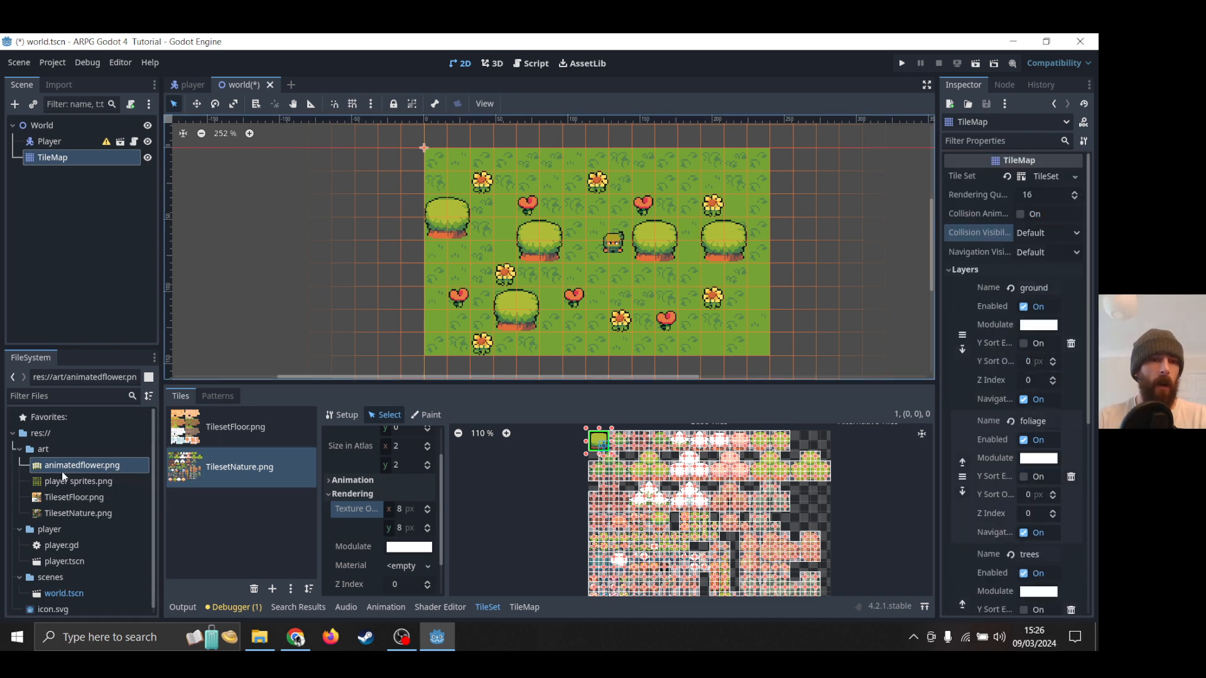
pyautogui.moveTo(62, 468)
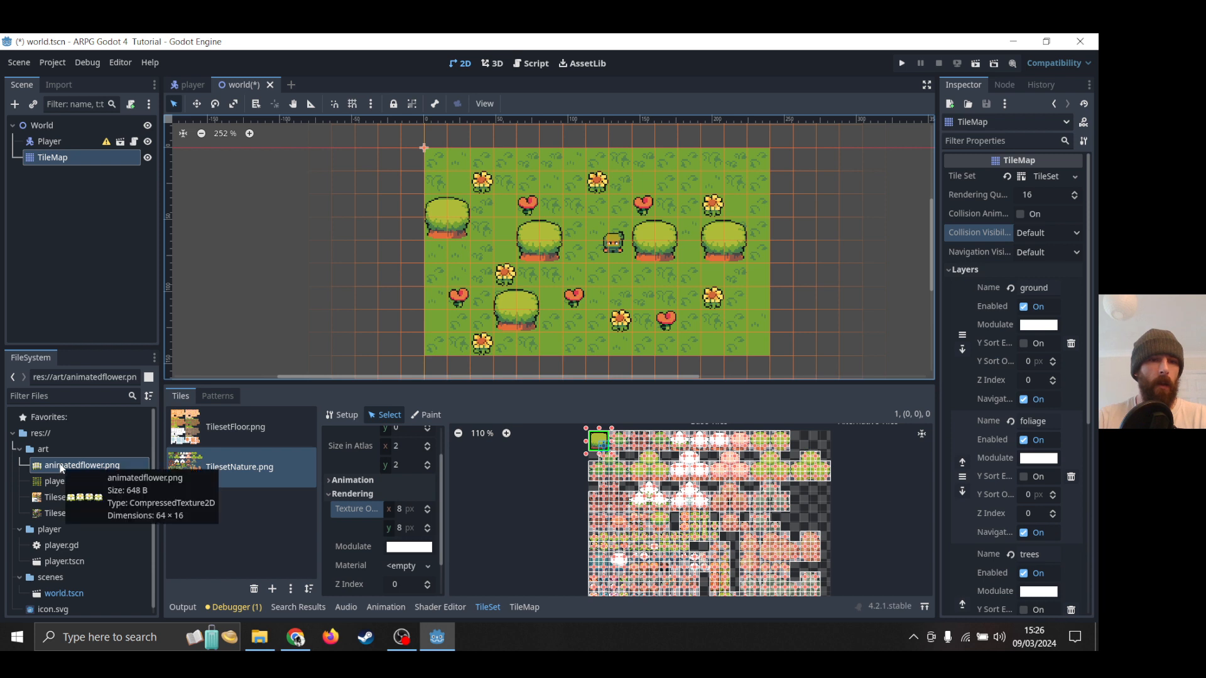
pyautogui.moveTo(61, 468); pyautogui.dragTo(205, 515)
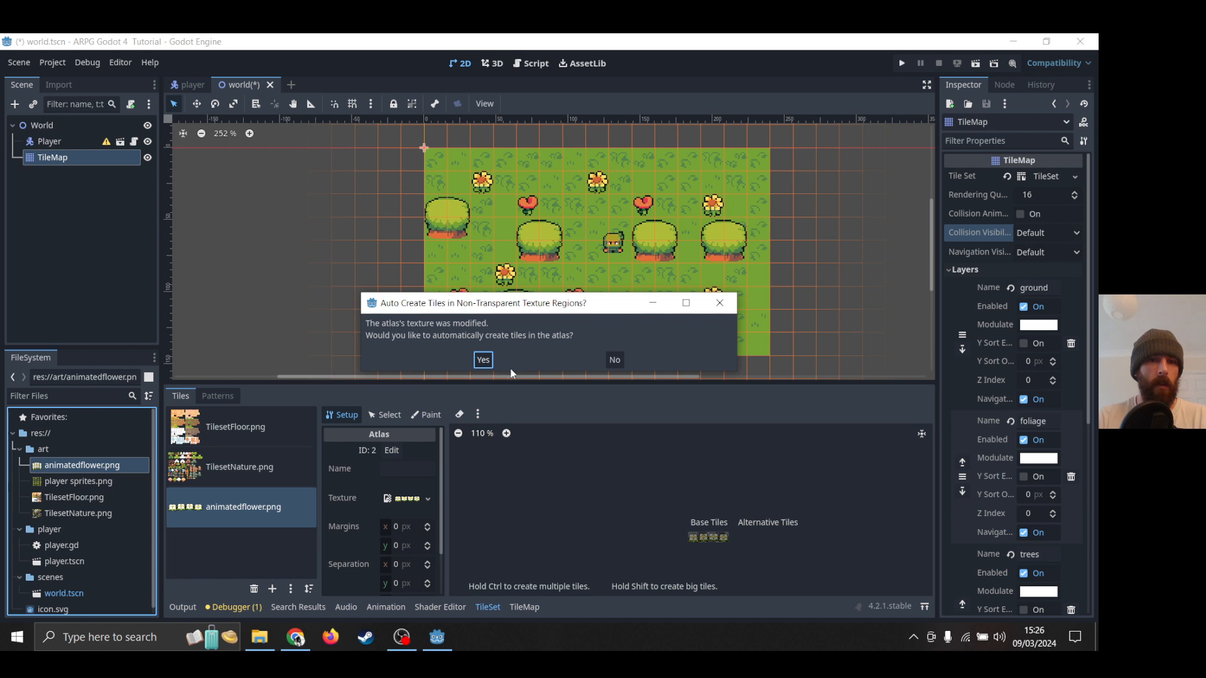
pyautogui.click(616, 360)
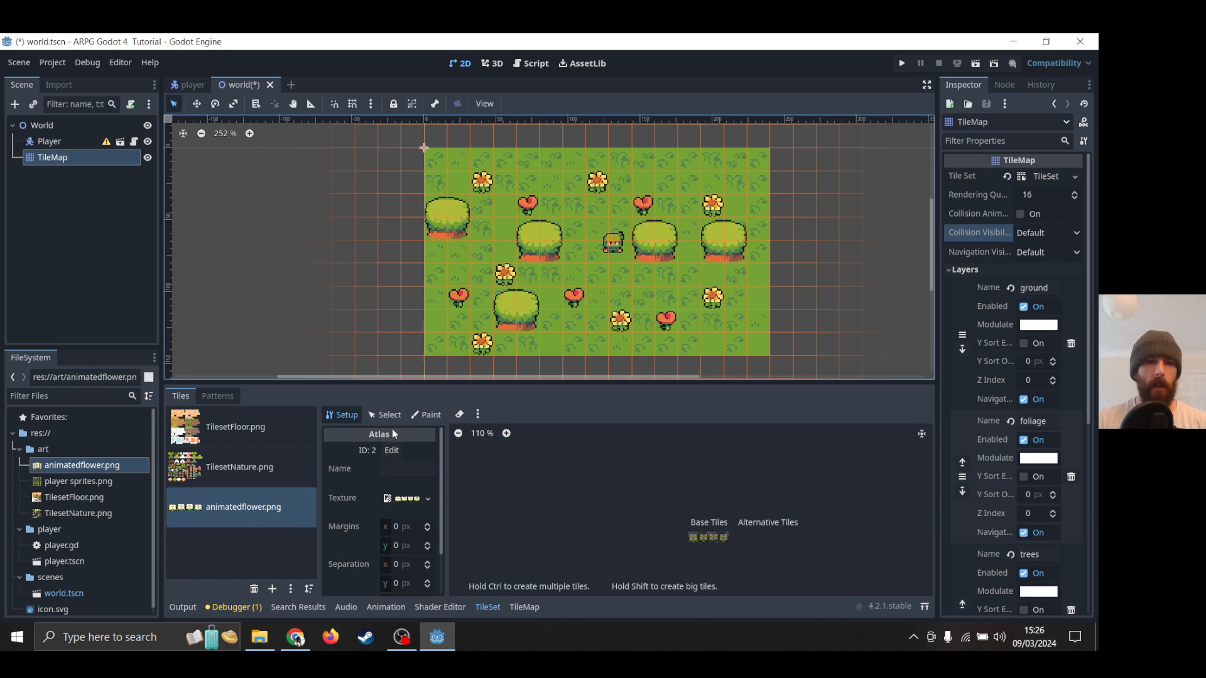
# Create a single base tile from the first flower frame of the animatedflower.png atlas.
pyautogui.scroll(5, 772, 543)
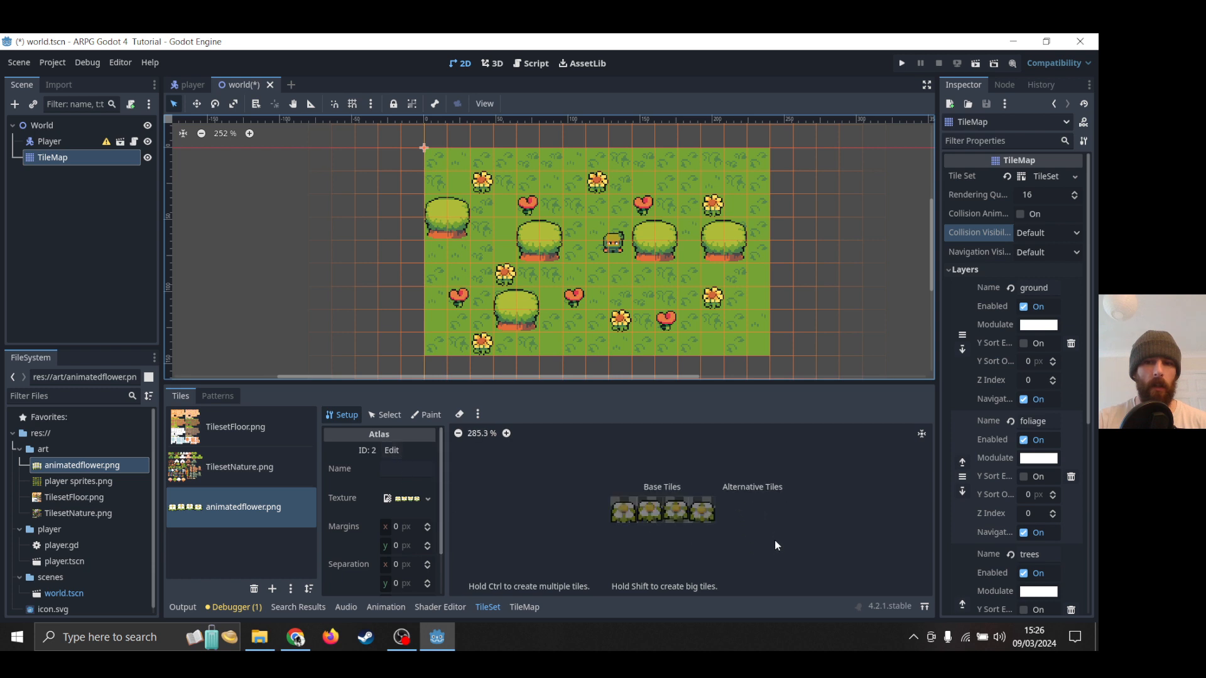
pyautogui.moveTo(624, 544); pyautogui.dragTo(702, 576, button='middle')
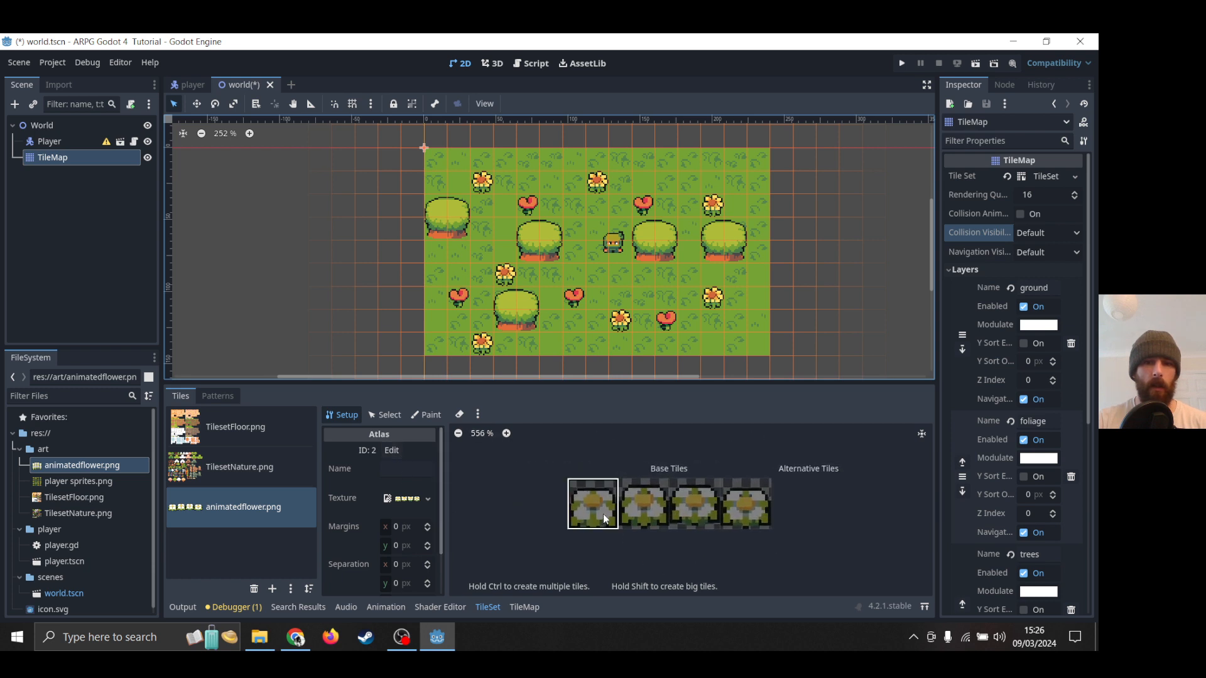
pyautogui.click(603, 514)
pyautogui.rightClick(590, 509)
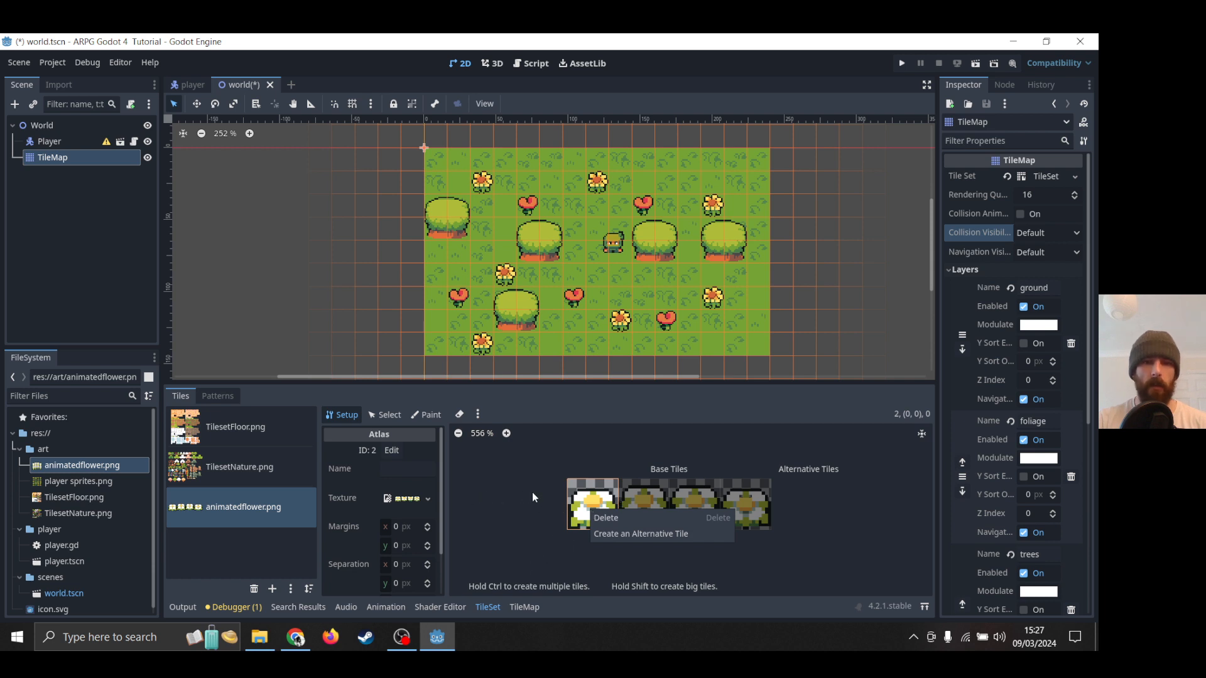
pyautogui.click(425, 417)
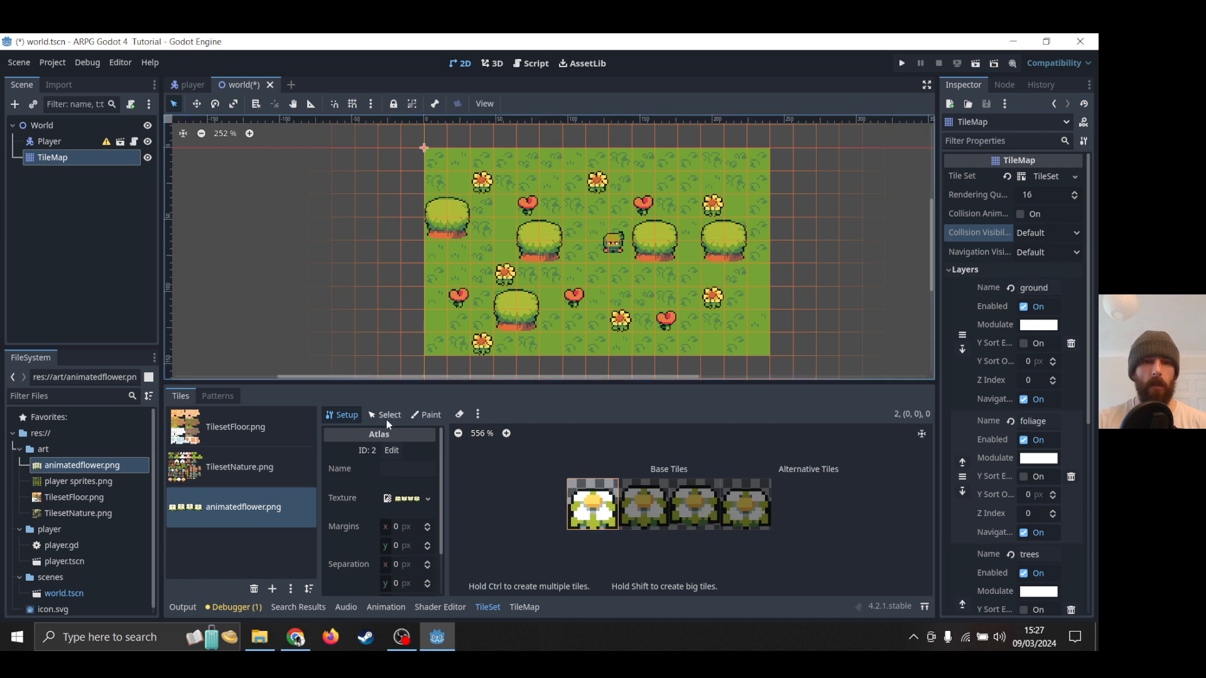
# Choose the white flower tile for TileMap painting, test and erase it at cell (6, 8), and make foliage the active layer.
pyautogui.click(525, 606)
pyautogui.click(554, 497)
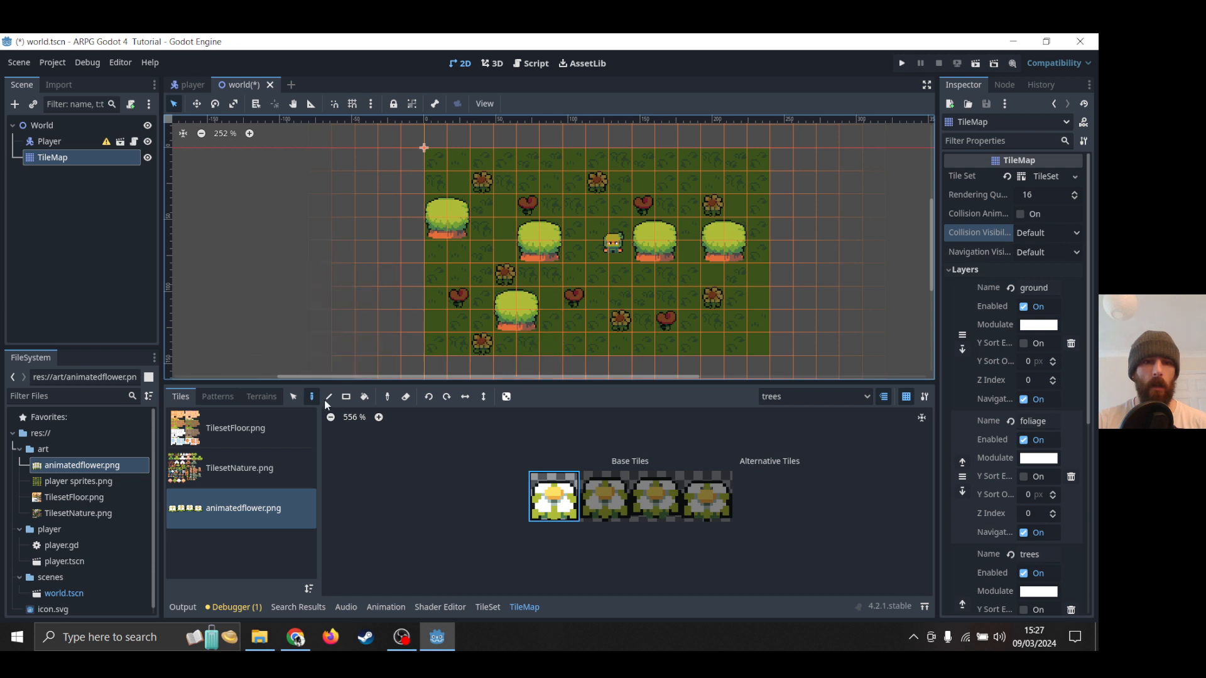
pyautogui.click(564, 340)
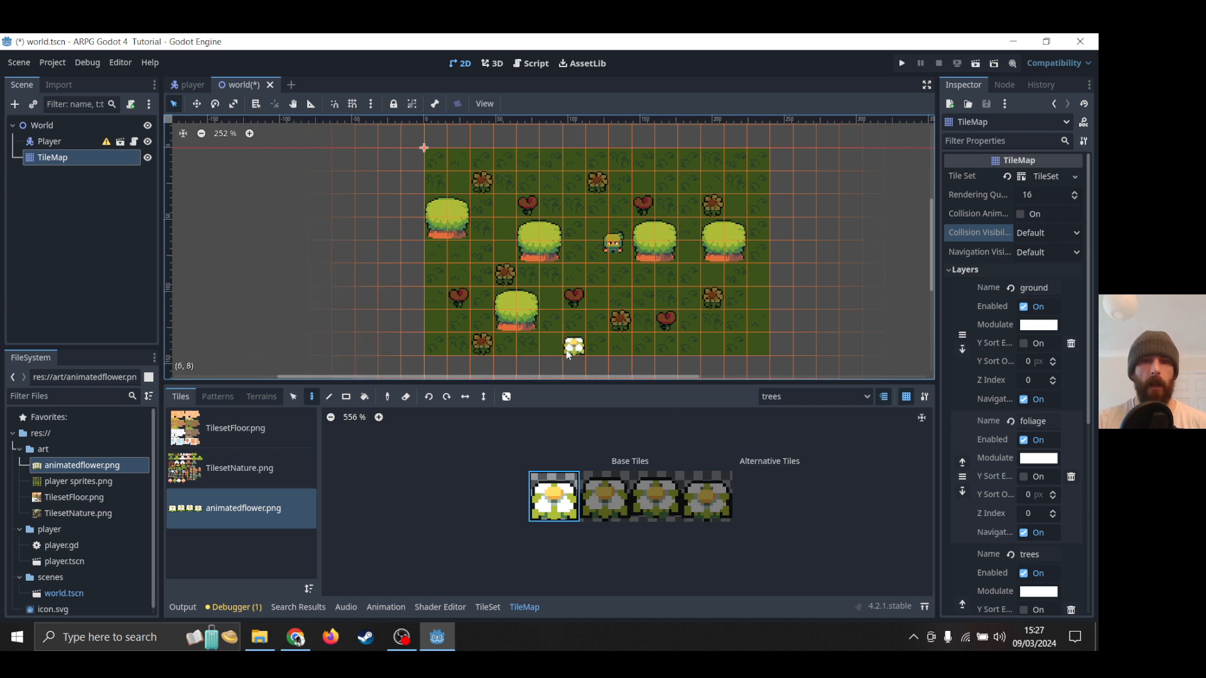
pyautogui.rightClick(570, 347)
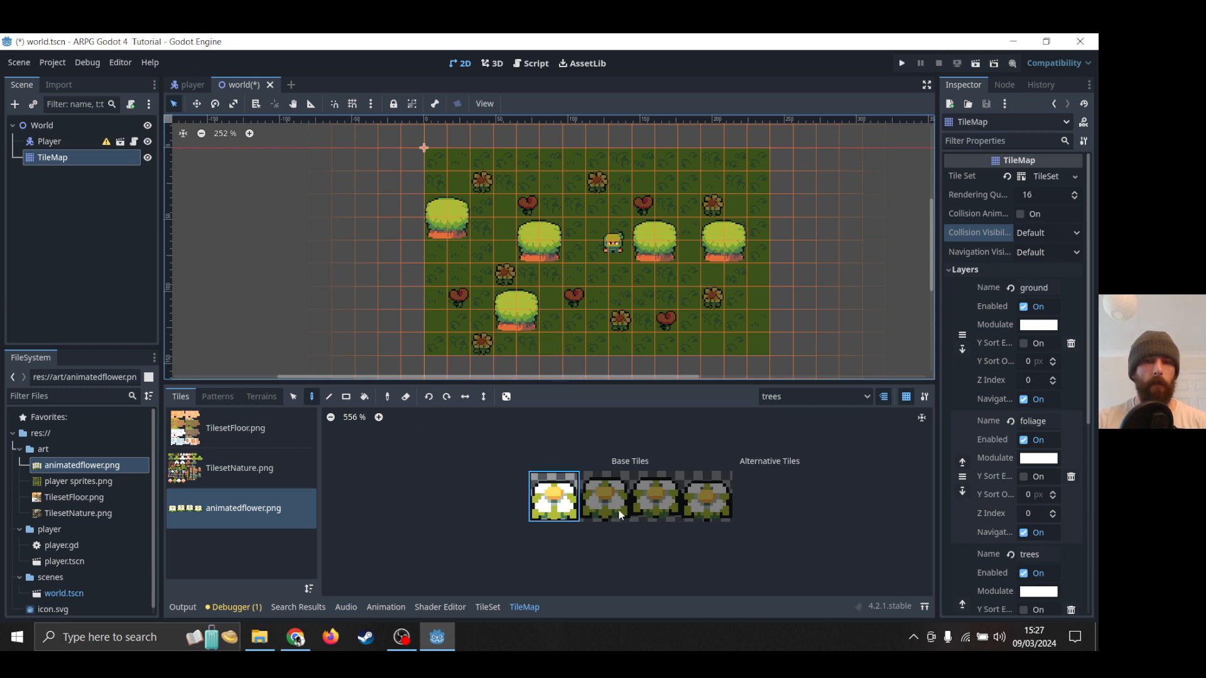
pyautogui.click(835, 396)
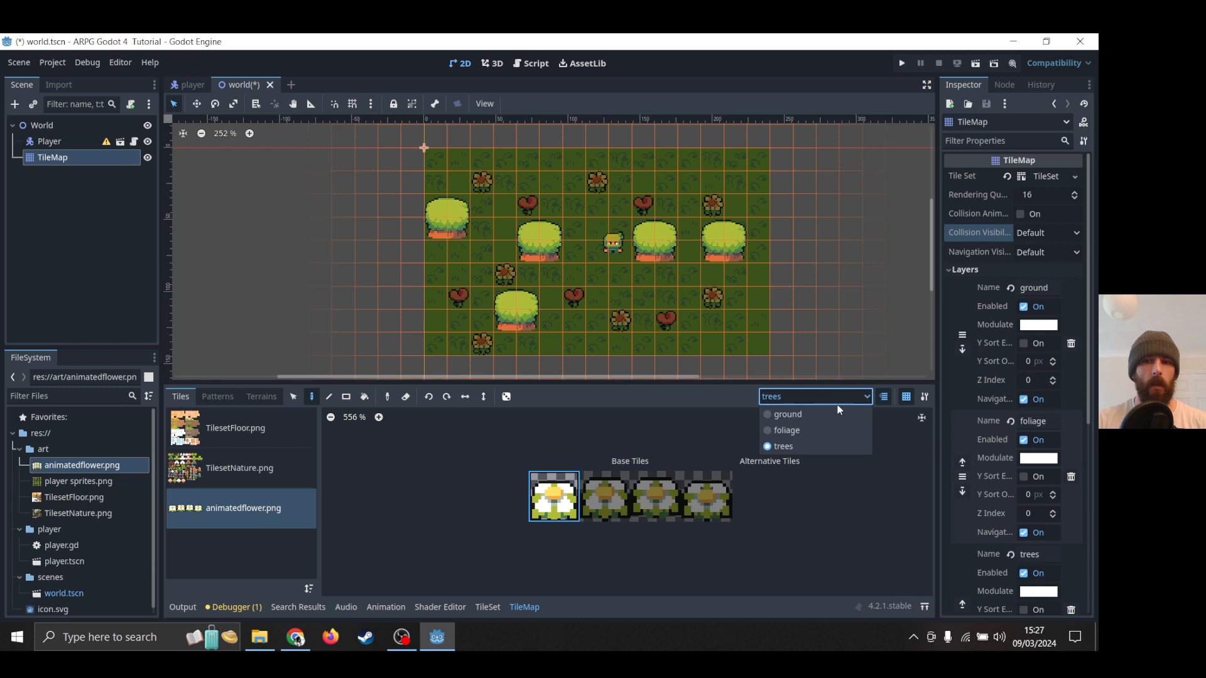
pyautogui.click(793, 427)
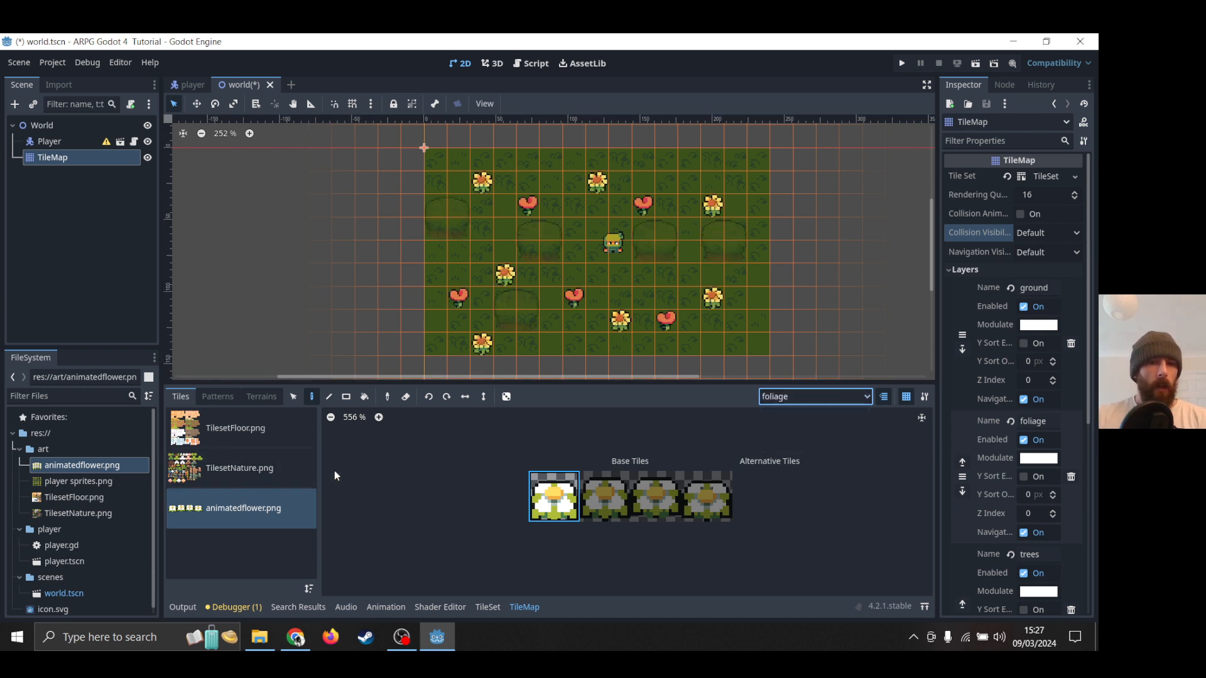
# Check the Animation editor and its position value for a way to animate the flower tile.
pyautogui.click(384, 607)
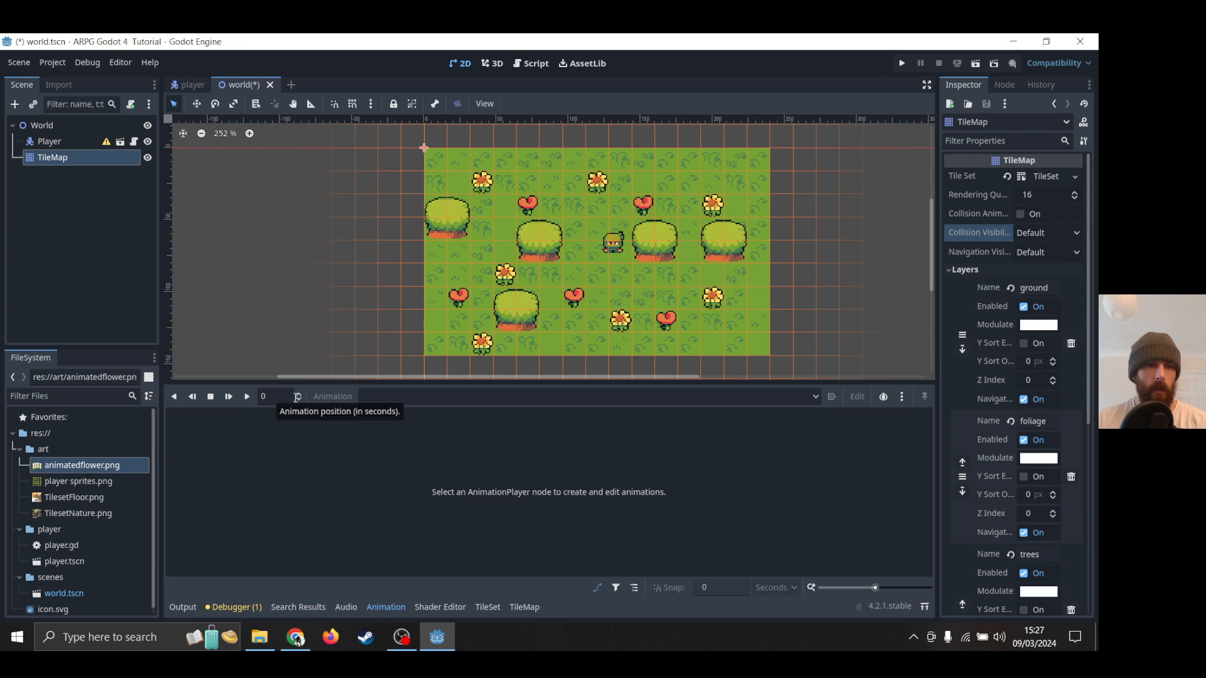
pyautogui.click(271, 397)
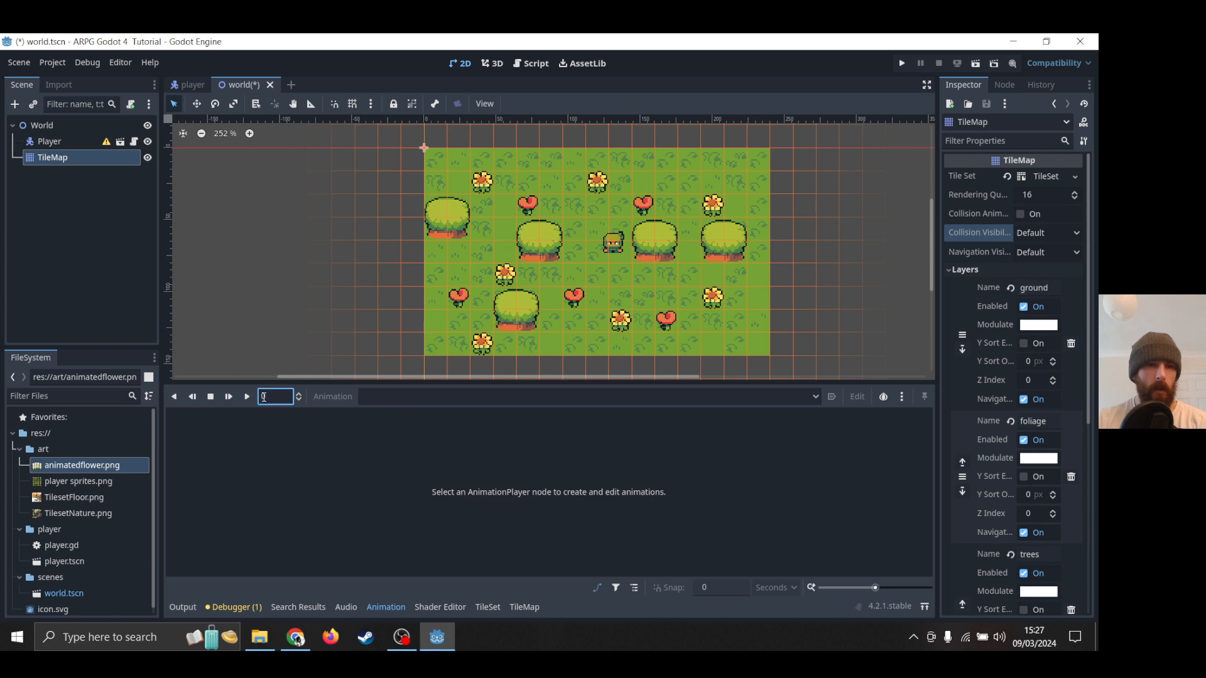
pyautogui.click(298, 395)
pyautogui.click(297, 401)
pyautogui.click(417, 529)
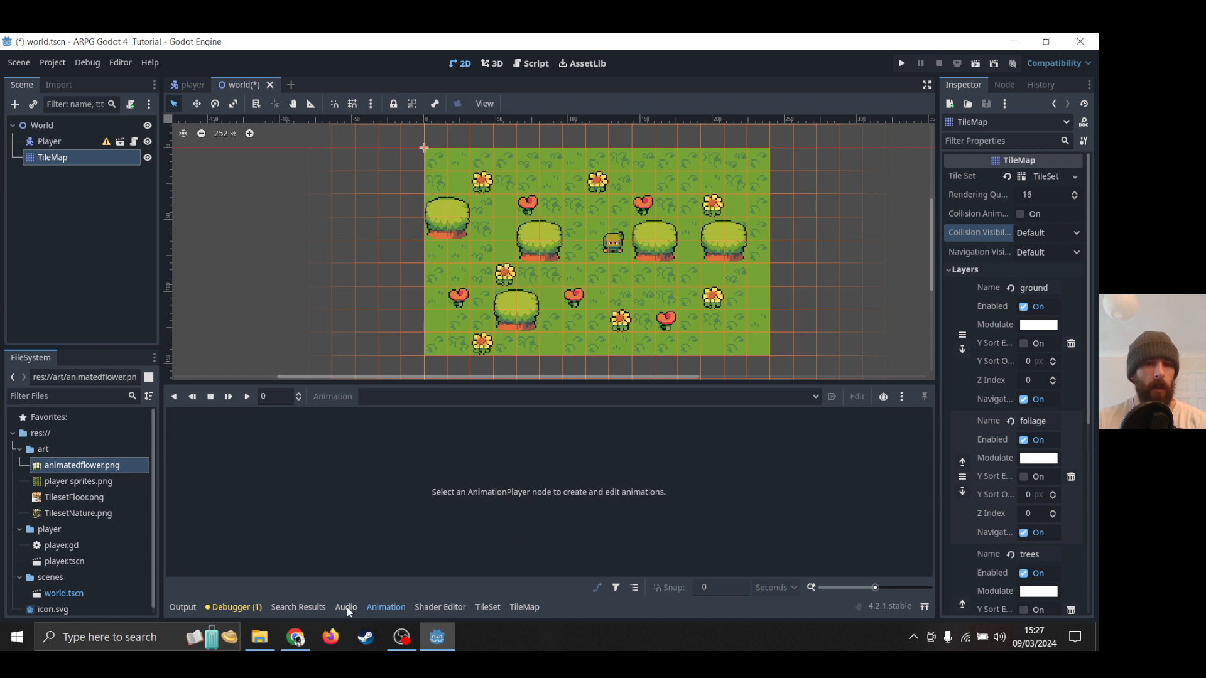
# Examine the animatedflower.png atlas setup in the TileSet editor, including its first base tile.
pyautogui.click(488, 608)
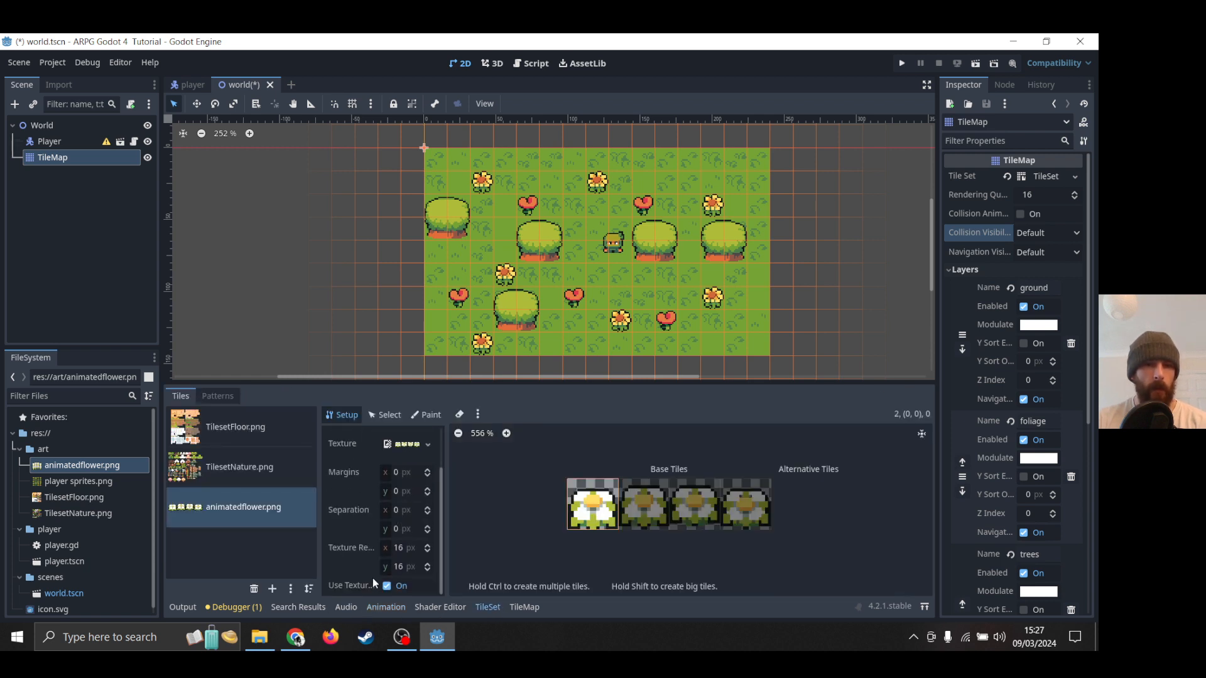
pyautogui.scroll(2, 383, 484)
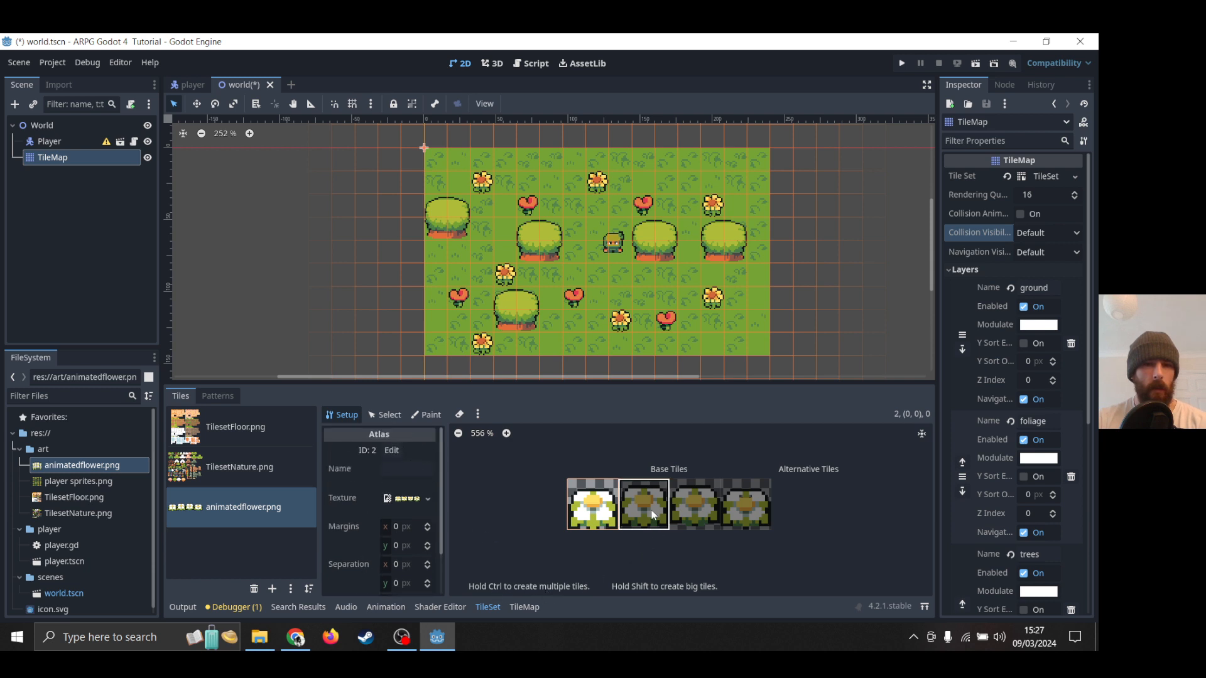
pyautogui.click(590, 514)
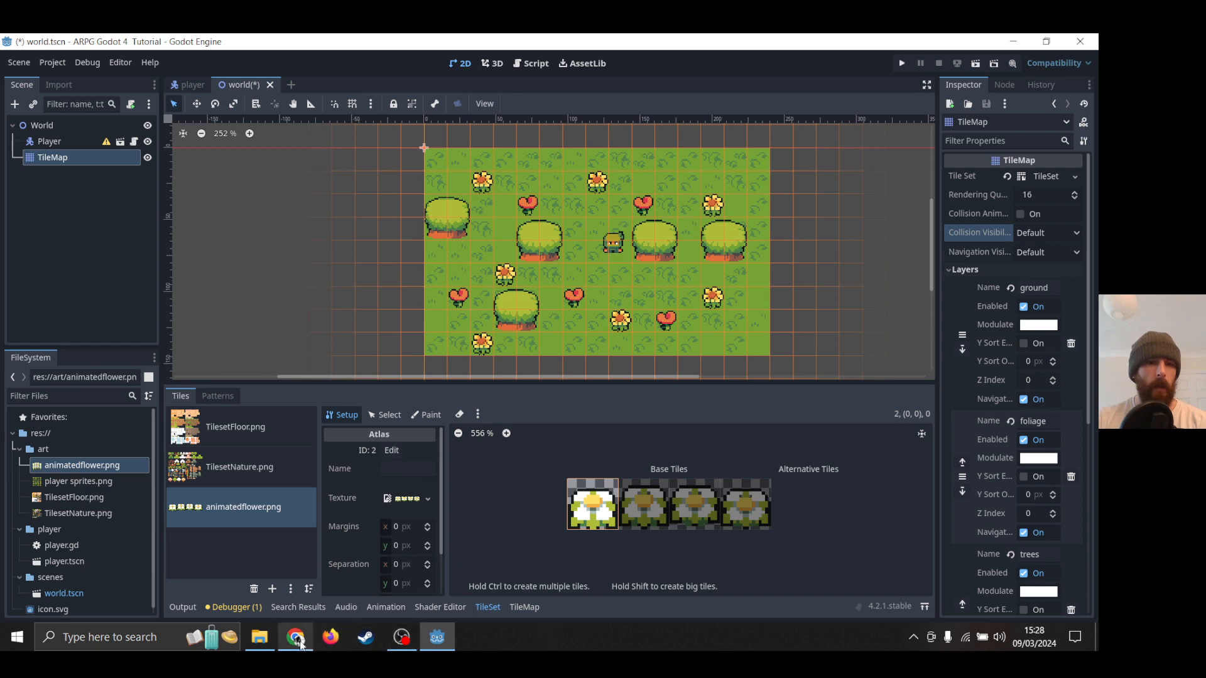
# Switch to YouTube and watch "How to create animated tiles in Godot 4" up to the tile's animation settings, skipping the intro and sprite sheet parts.
pyautogui.click(300, 642)
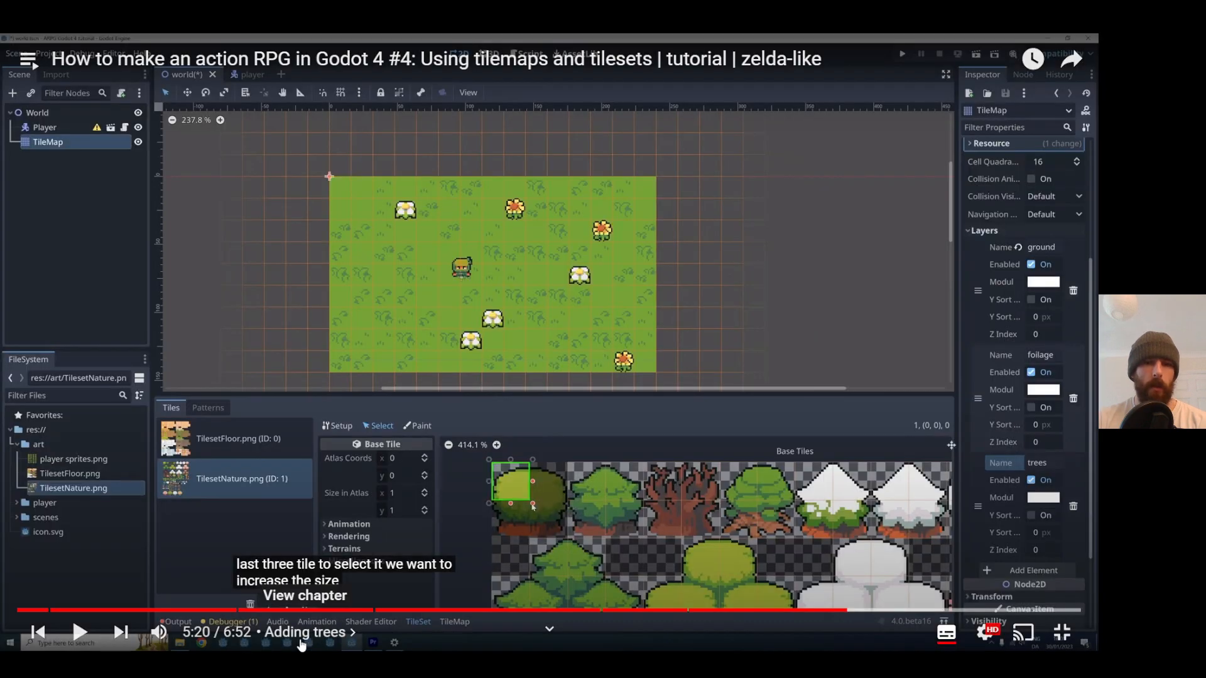
pyautogui.click(746, 479)
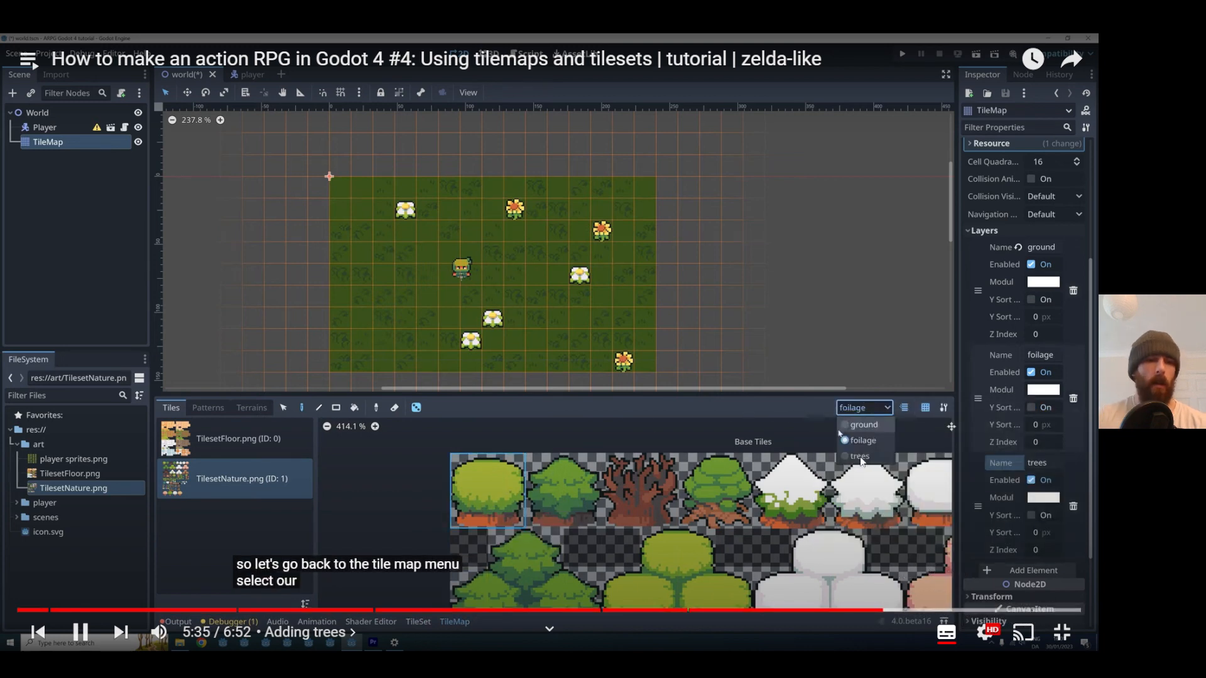
pyautogui.press('Escape')
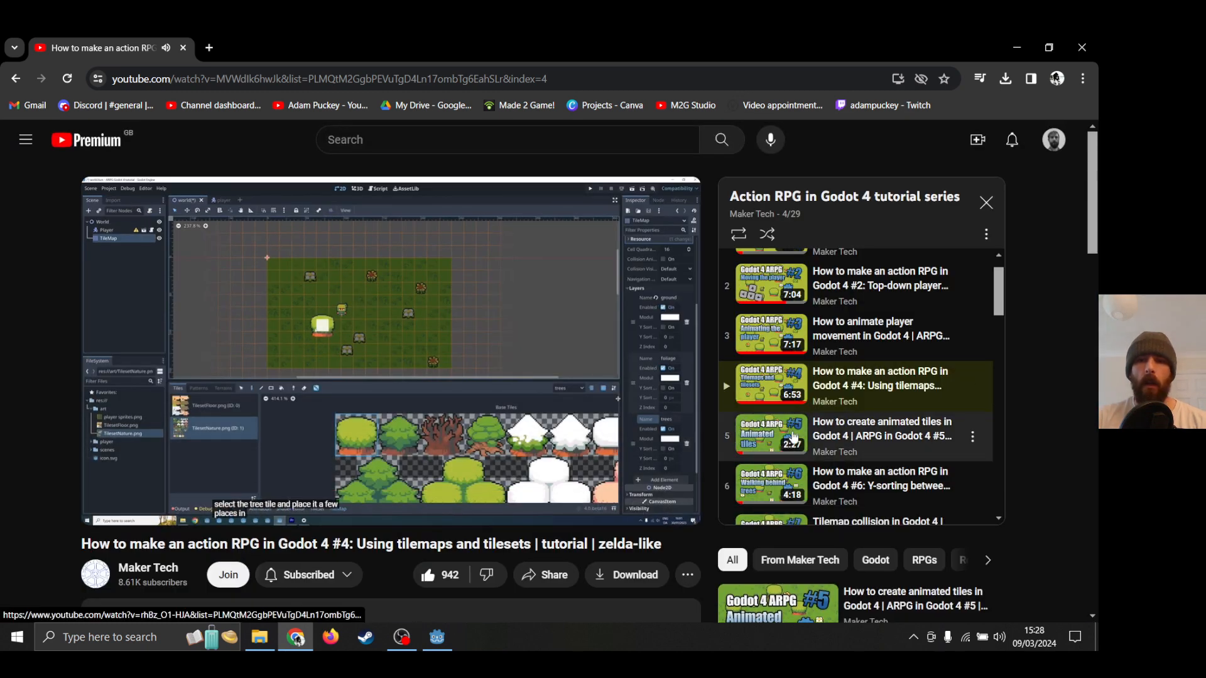
pyautogui.click(793, 437)
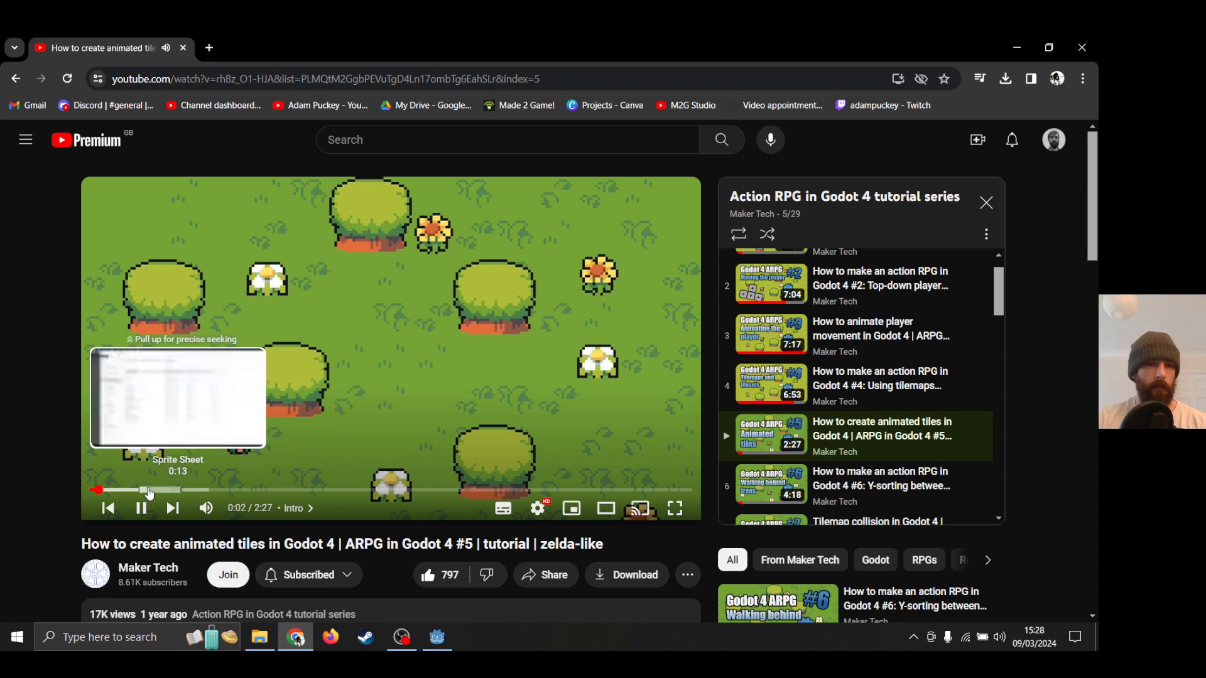
pyautogui.click(150, 490)
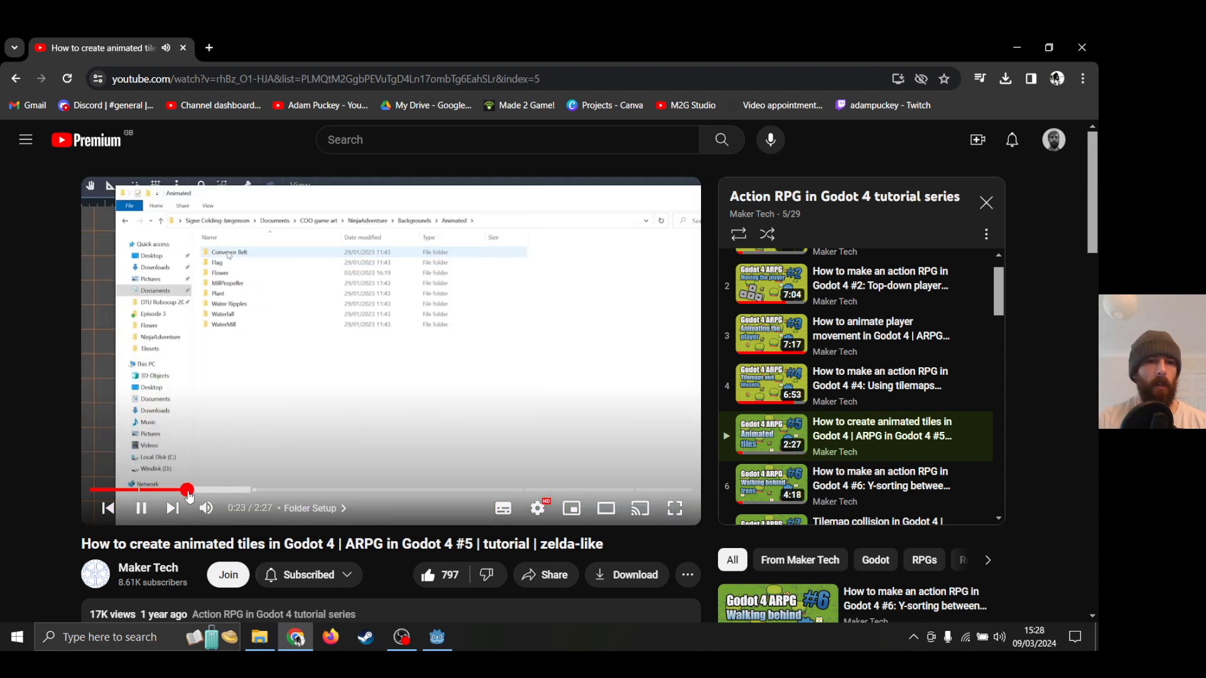
pyautogui.click(188, 492)
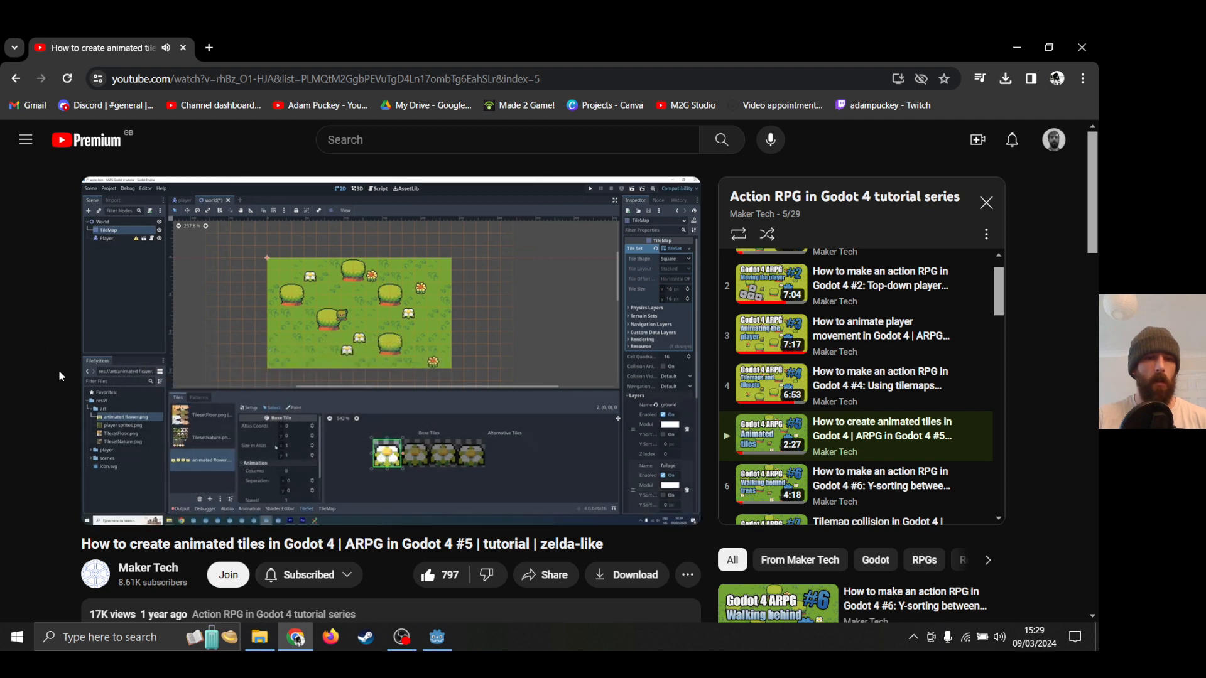
pyautogui.press('space')
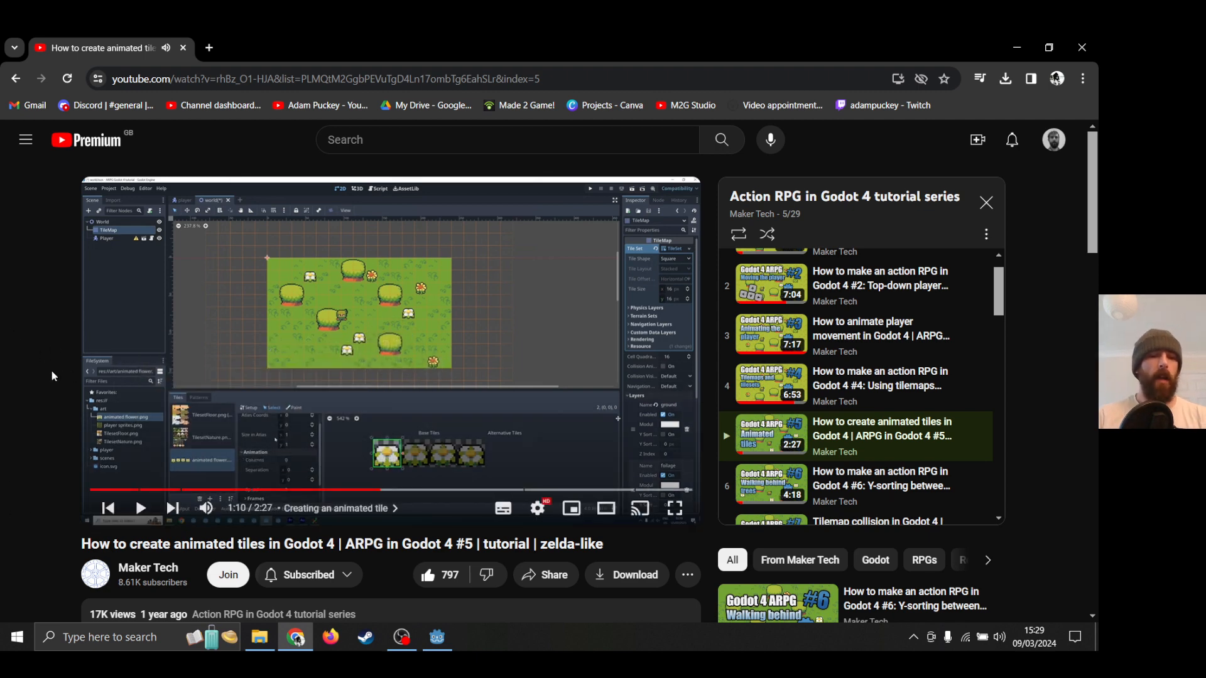
# Switch back to Godot and expand the Animation properties of the first animatedflower.png base tile.
pyautogui.hotkey('alt', 'Tab')
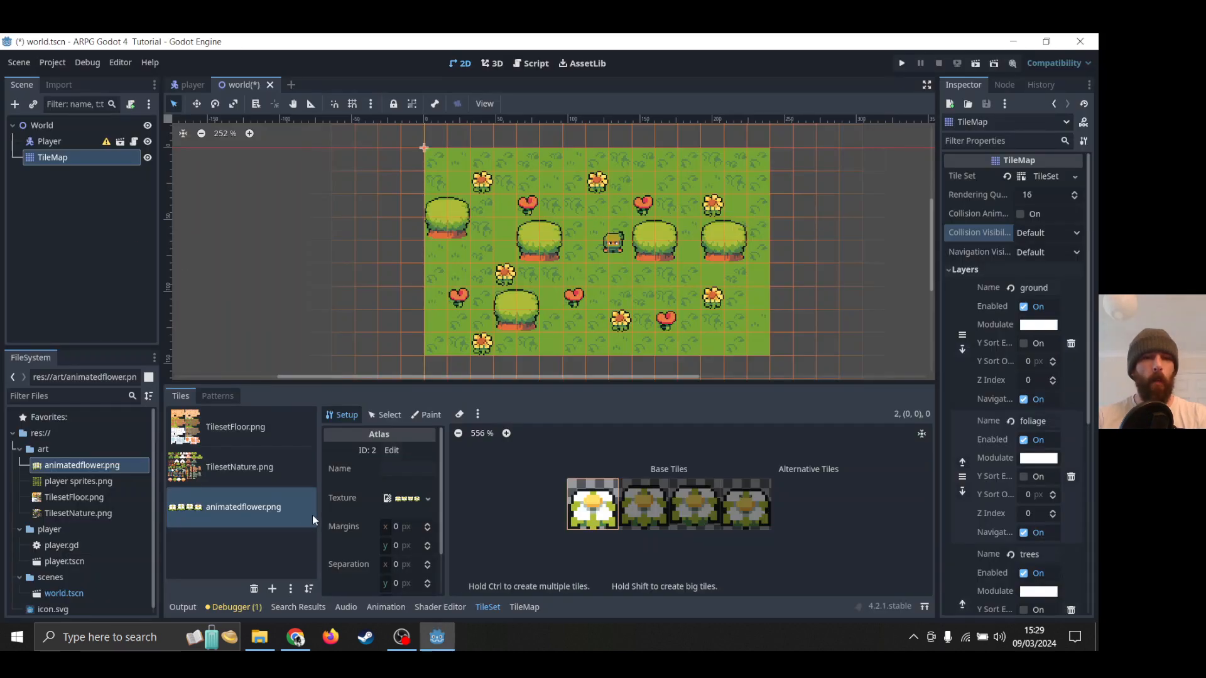
pyautogui.scroll(-2, 375, 513)
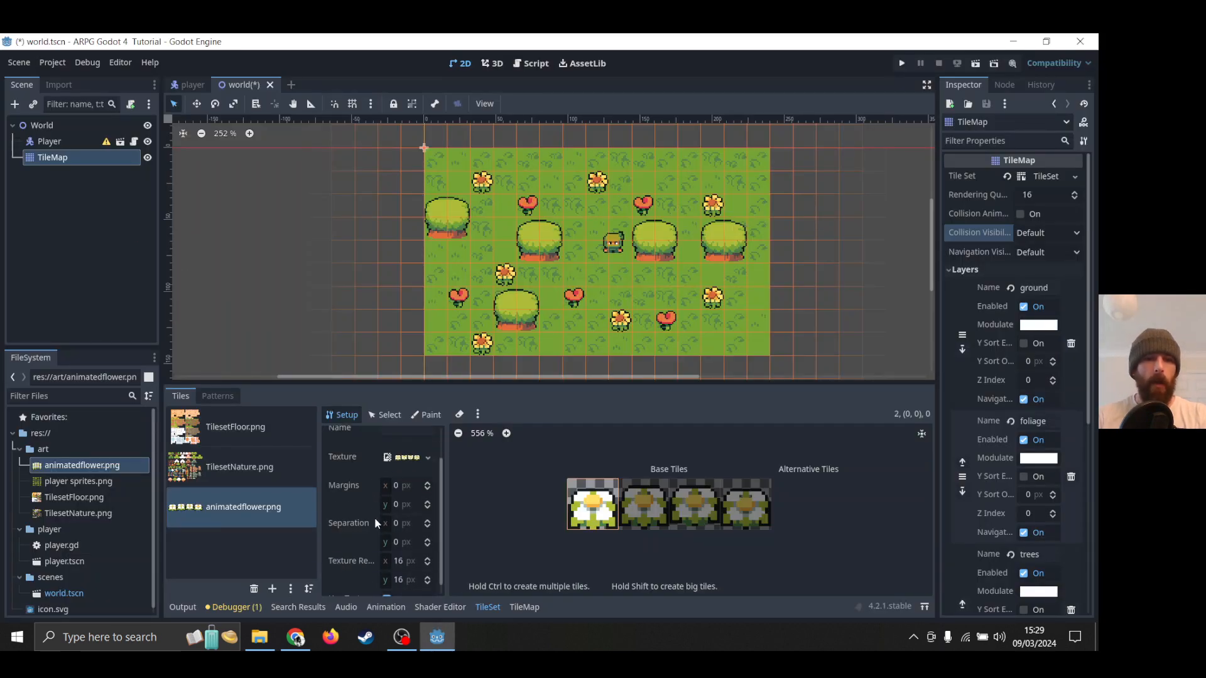
pyautogui.scroll(2, 374, 517)
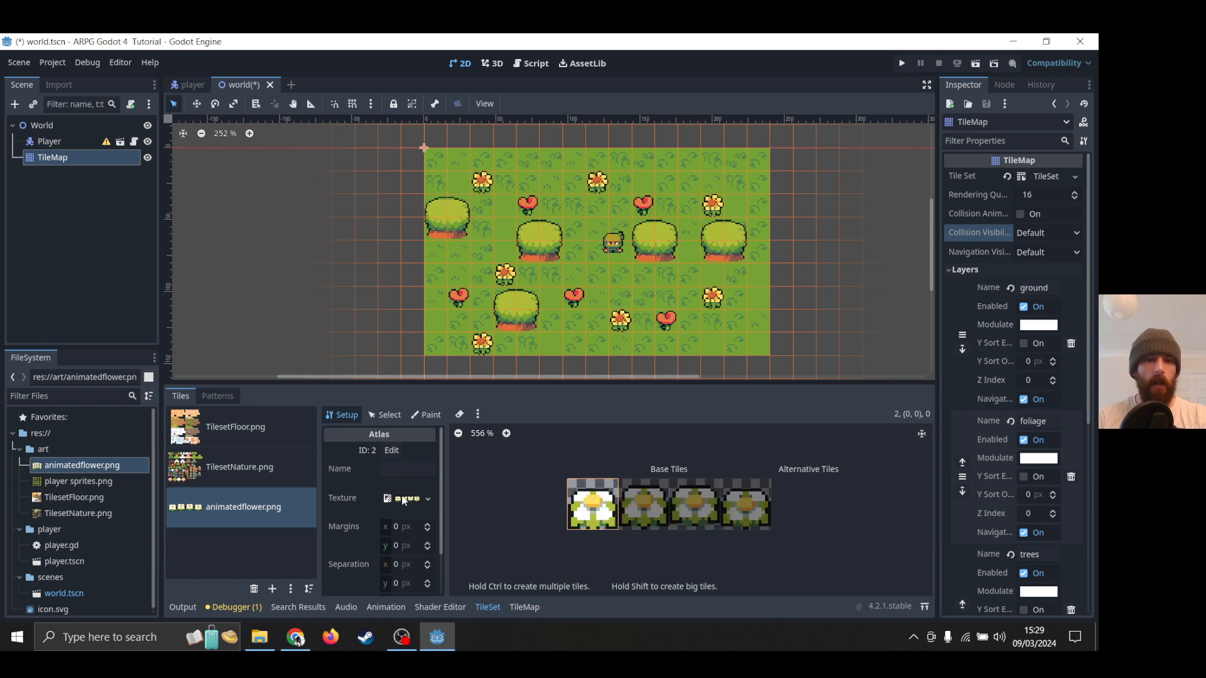
pyautogui.click(391, 416)
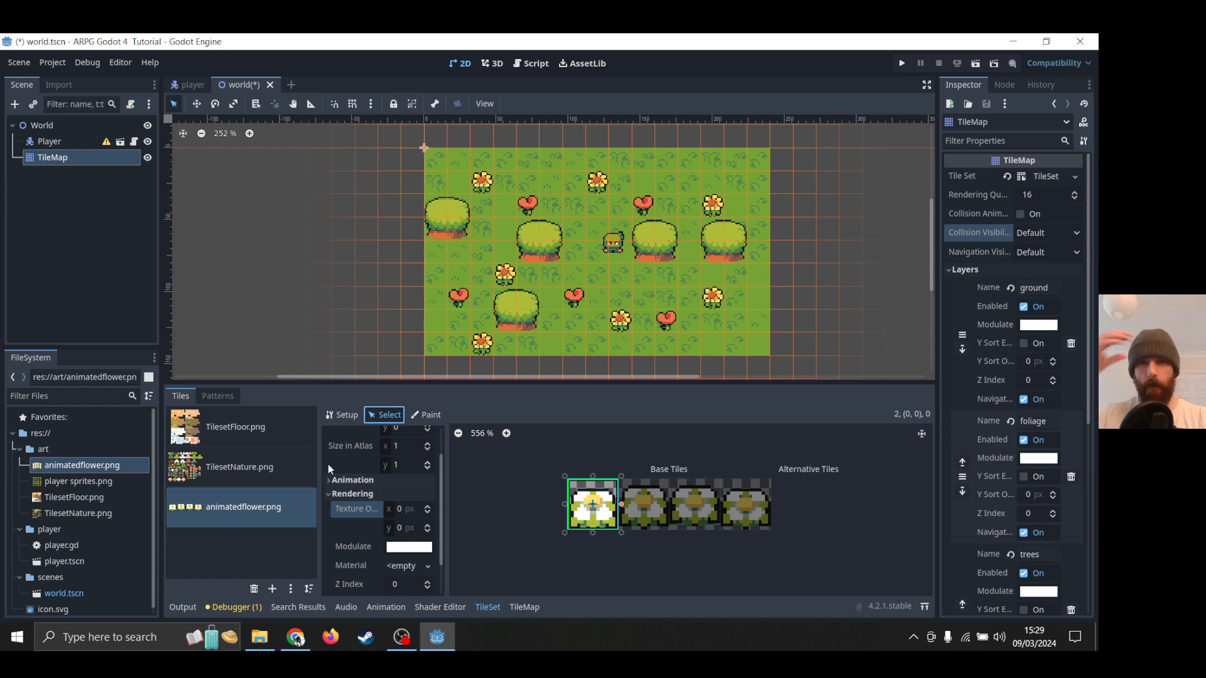
pyautogui.click(358, 480)
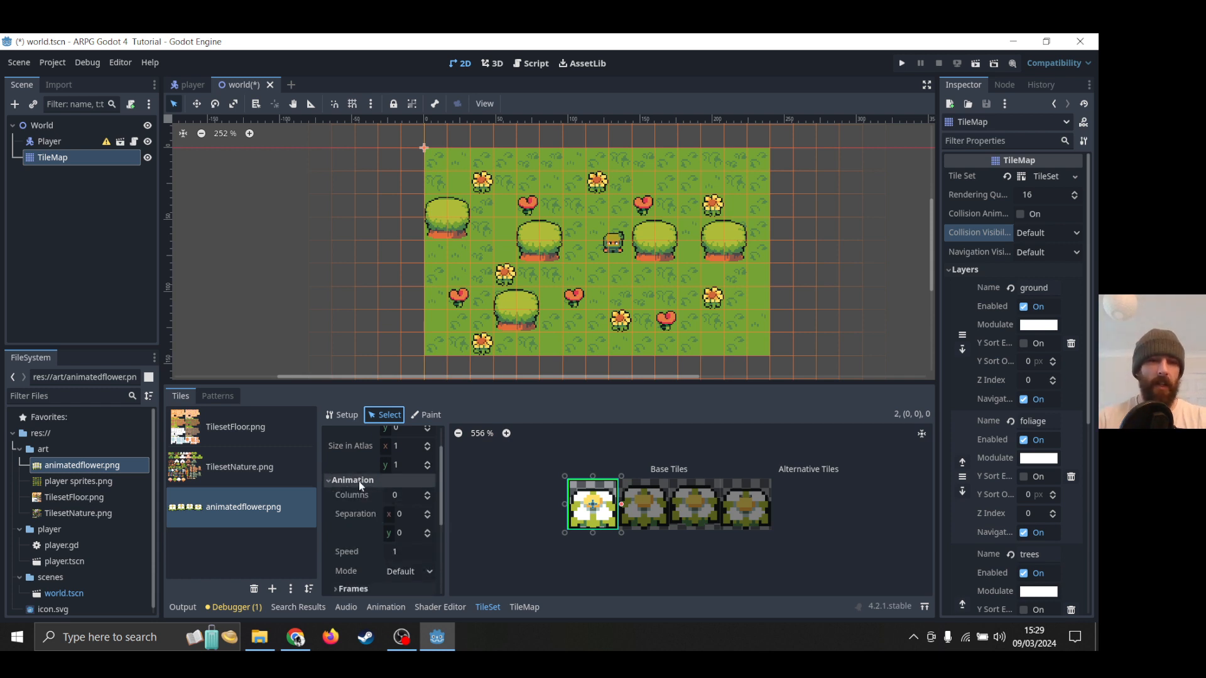
pyautogui.scroll(-1, 375, 568)
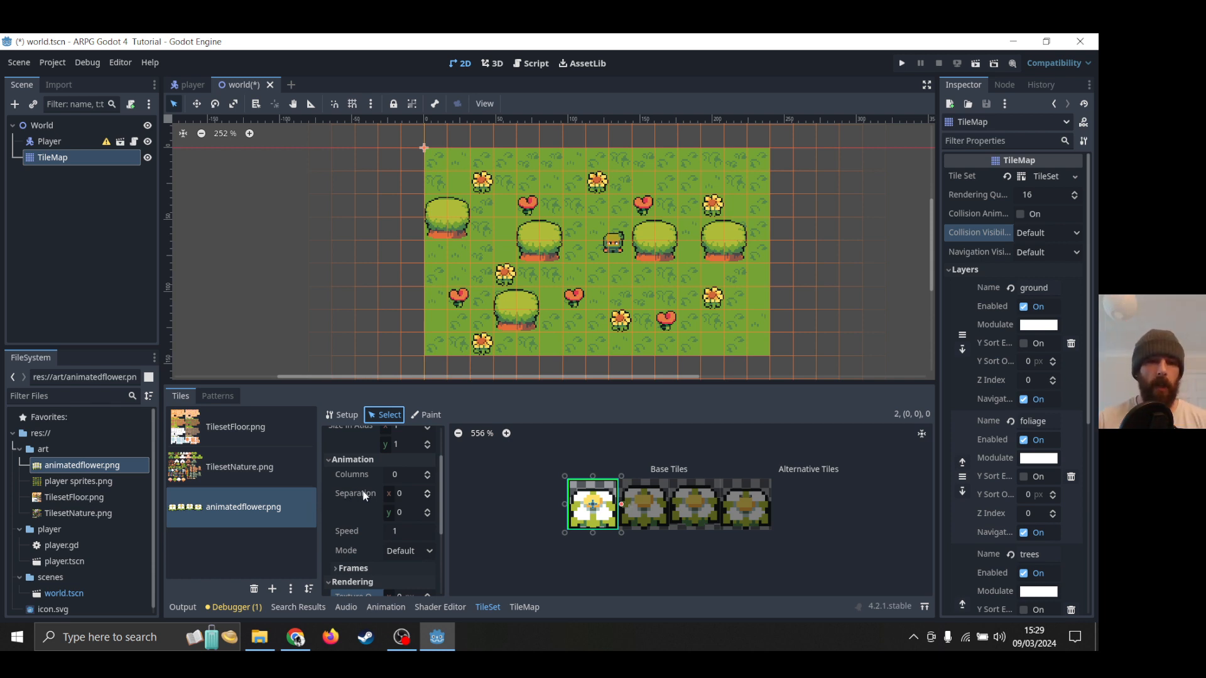
# Try an animation speed of 0.4 for the flower tile, expand its frames list, and reset the speed to 1.
pyautogui.click(404, 534)
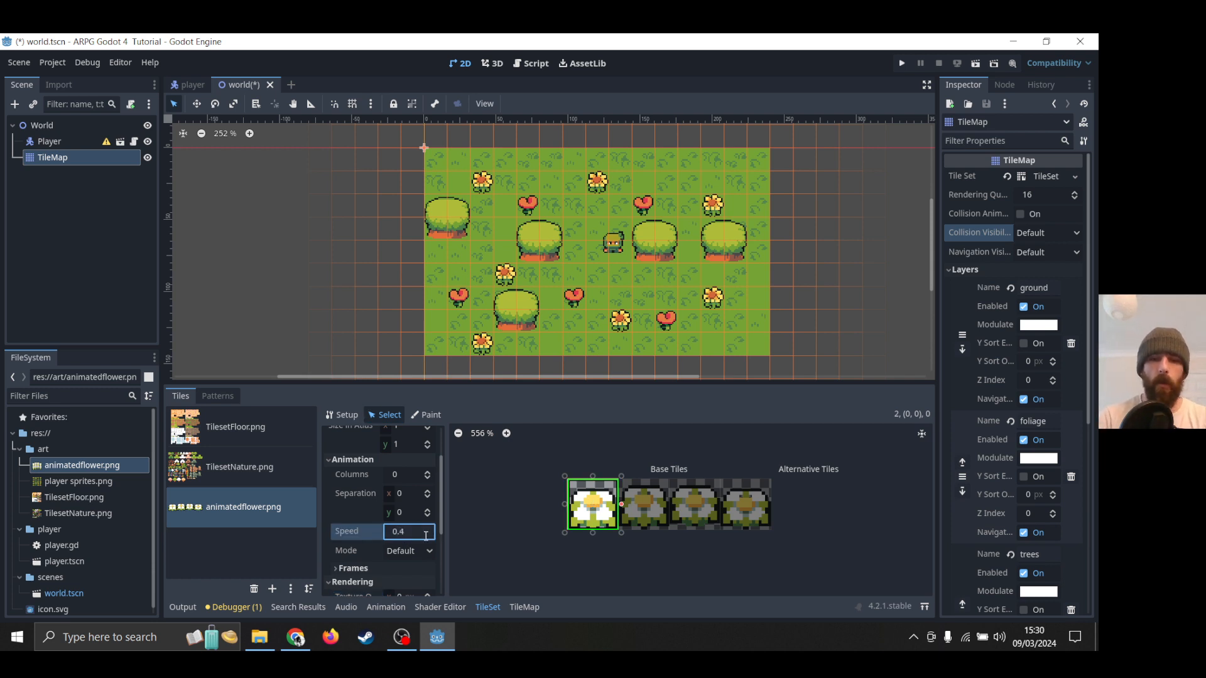
pyautogui.click(353, 568)
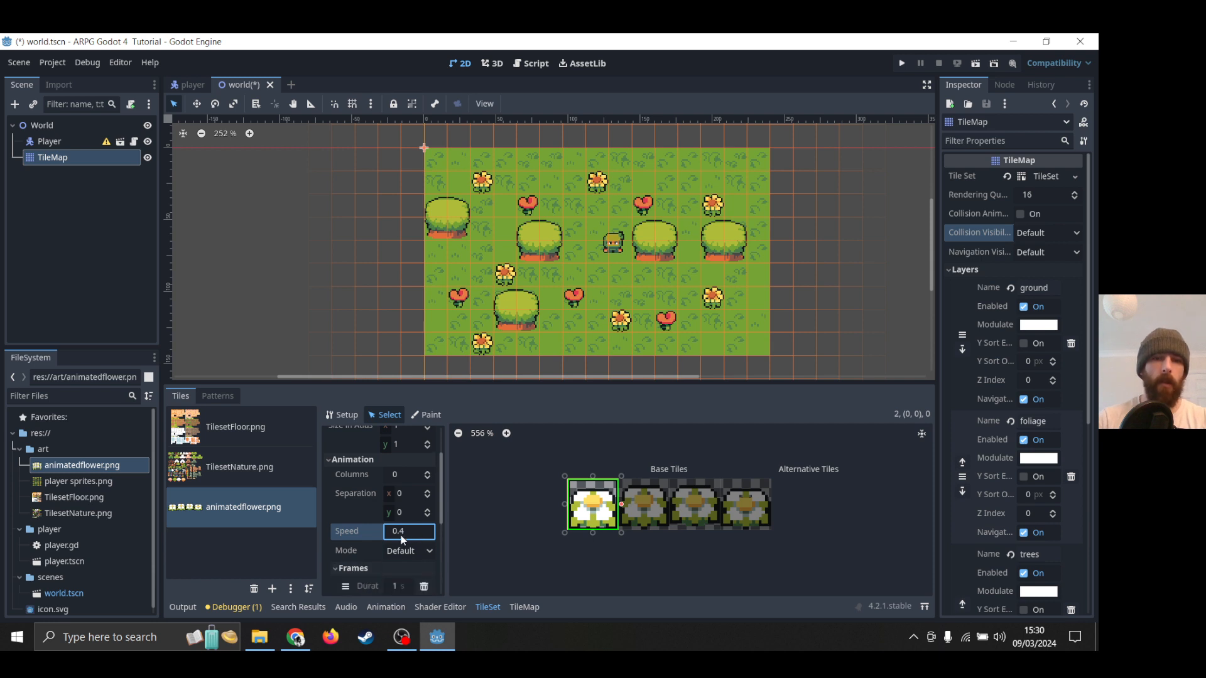
pyautogui.scroll(-3, 363, 547)
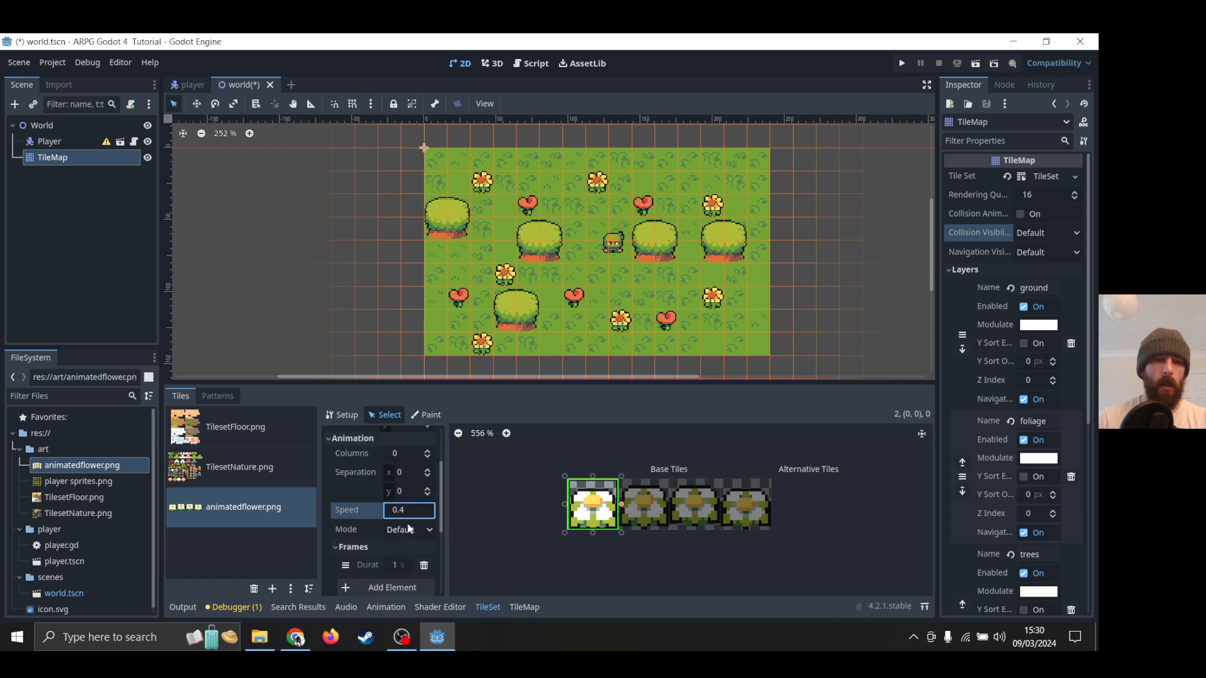
pyautogui.scroll(-1, 405, 530)
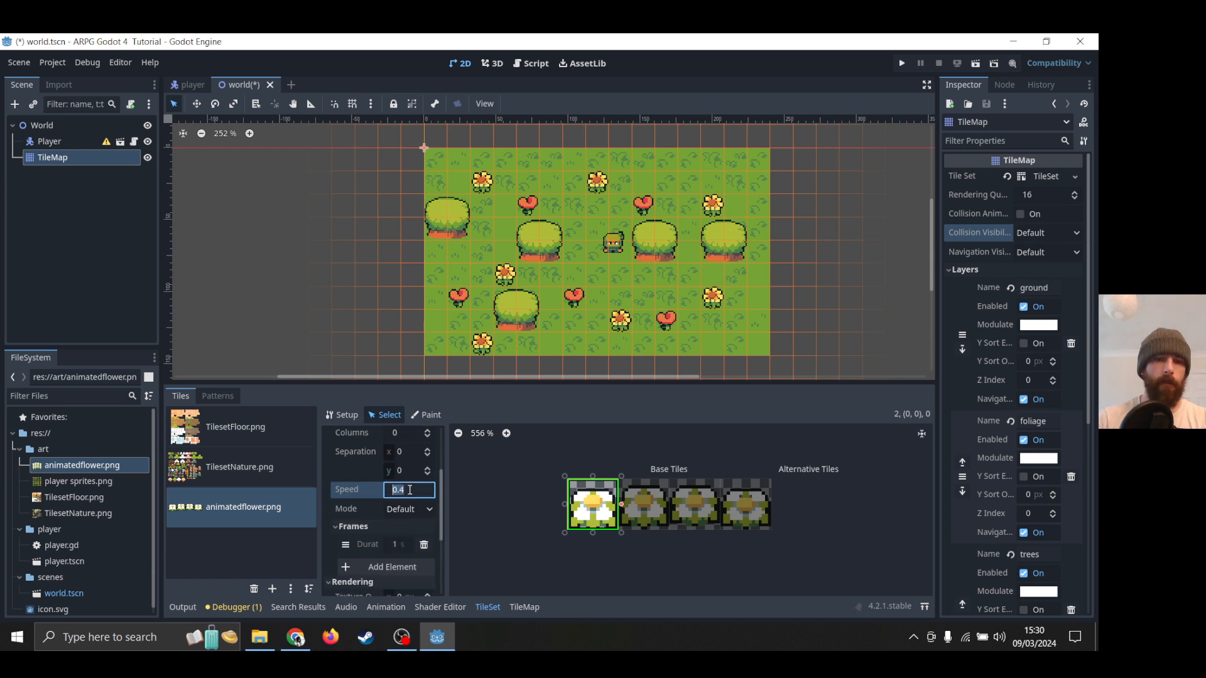
pyautogui.press('BackSpace')
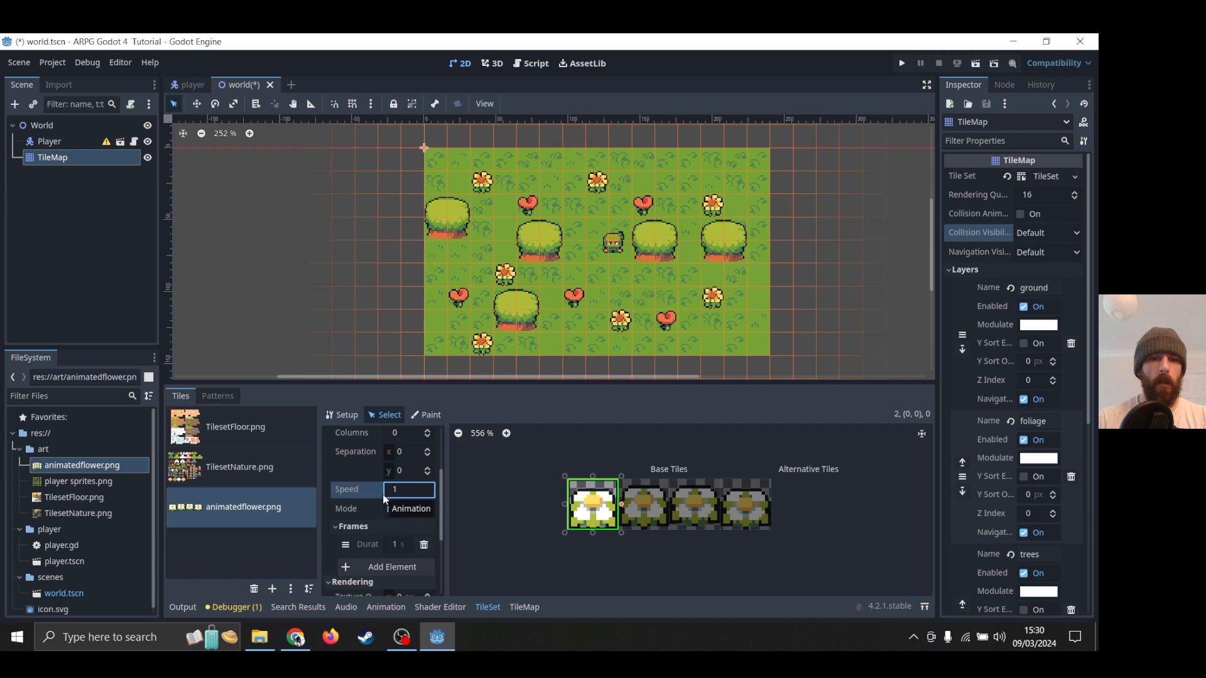
# Check the flower tile's animation mode options and keep Default.
pyautogui.click(397, 512)
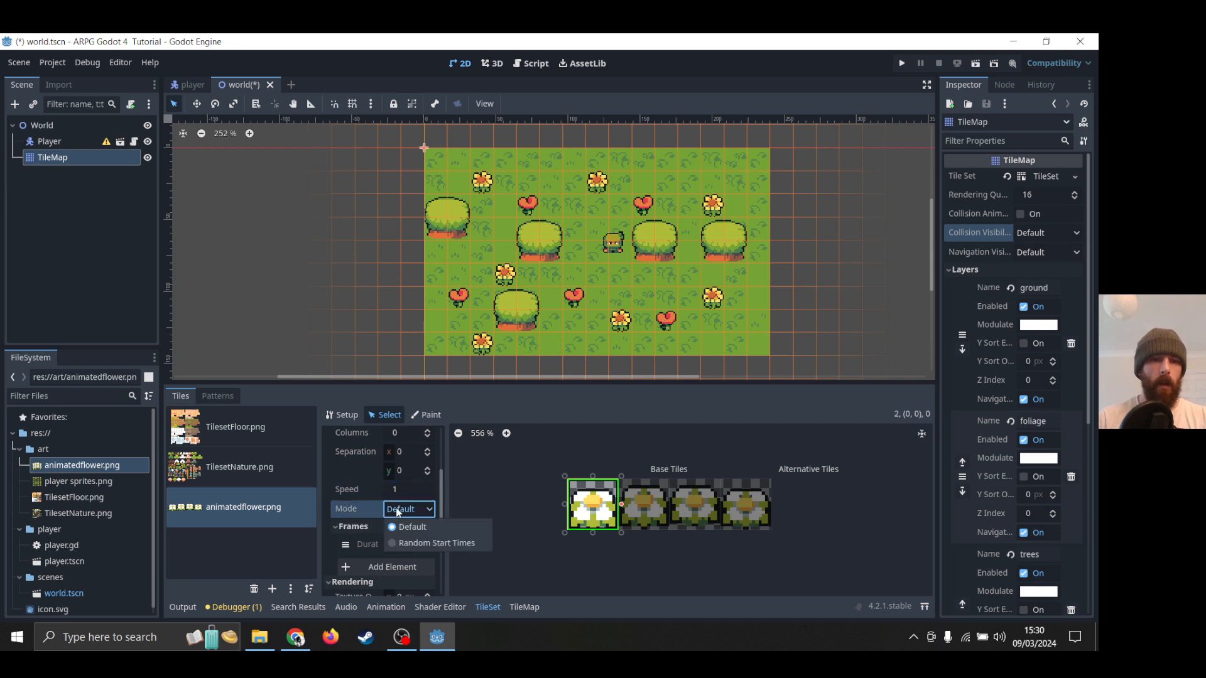
pyautogui.click(397, 509)
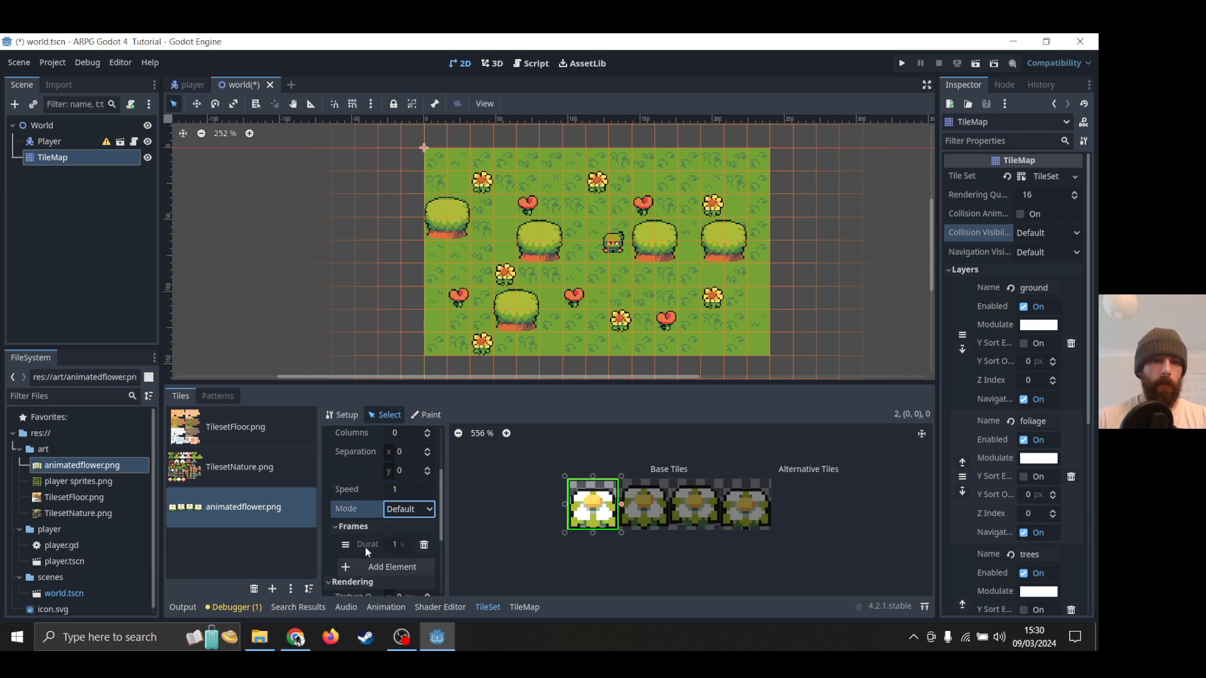
pyautogui.click(420, 511)
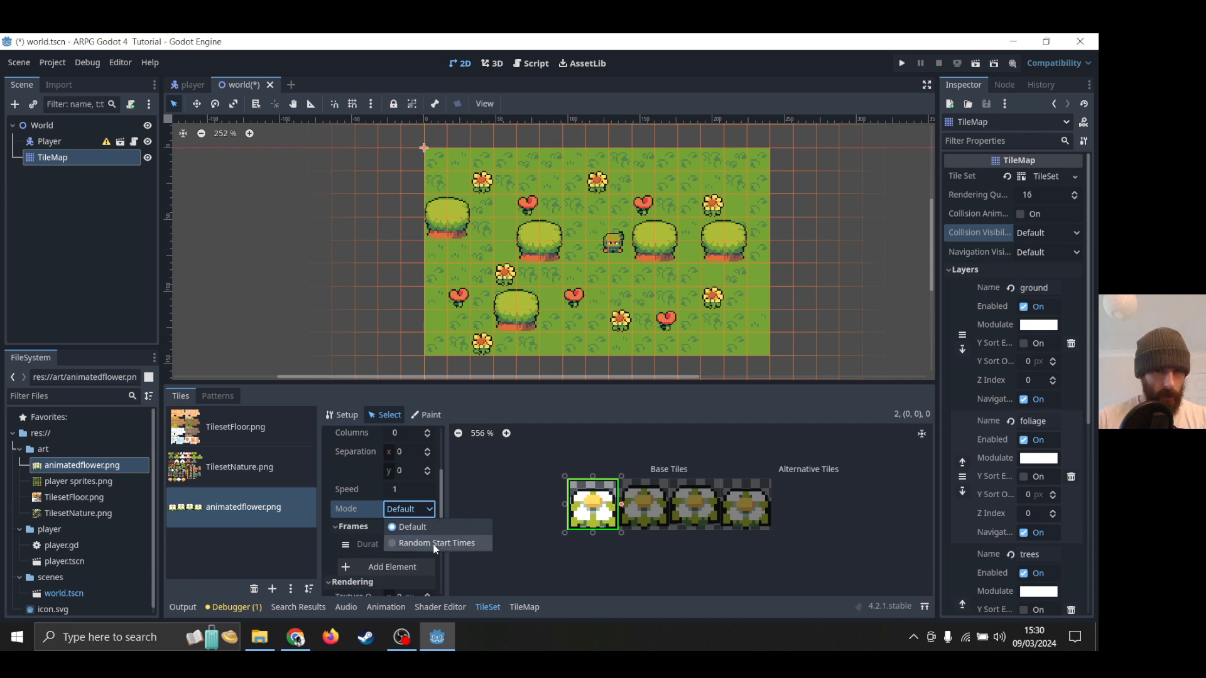
pyautogui.click(411, 525)
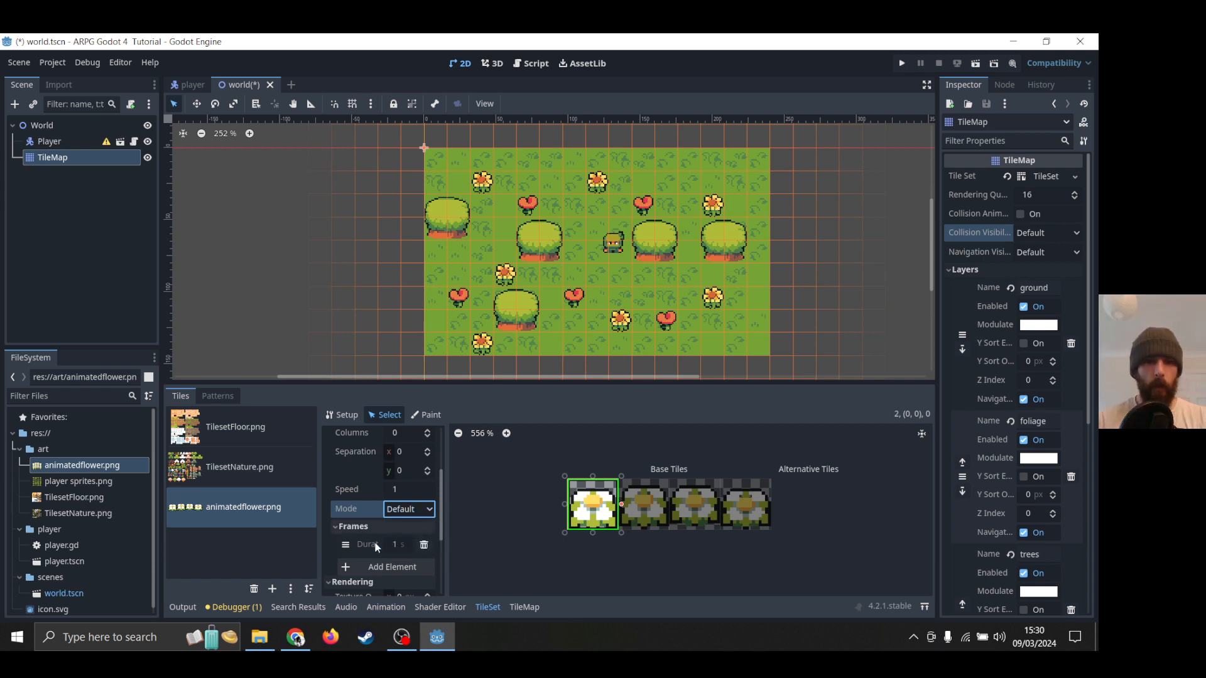
# Set the first animation frame's duration to 0.4 s and add a second frame lasting 0.4 s.
pyautogui.click(397, 545)
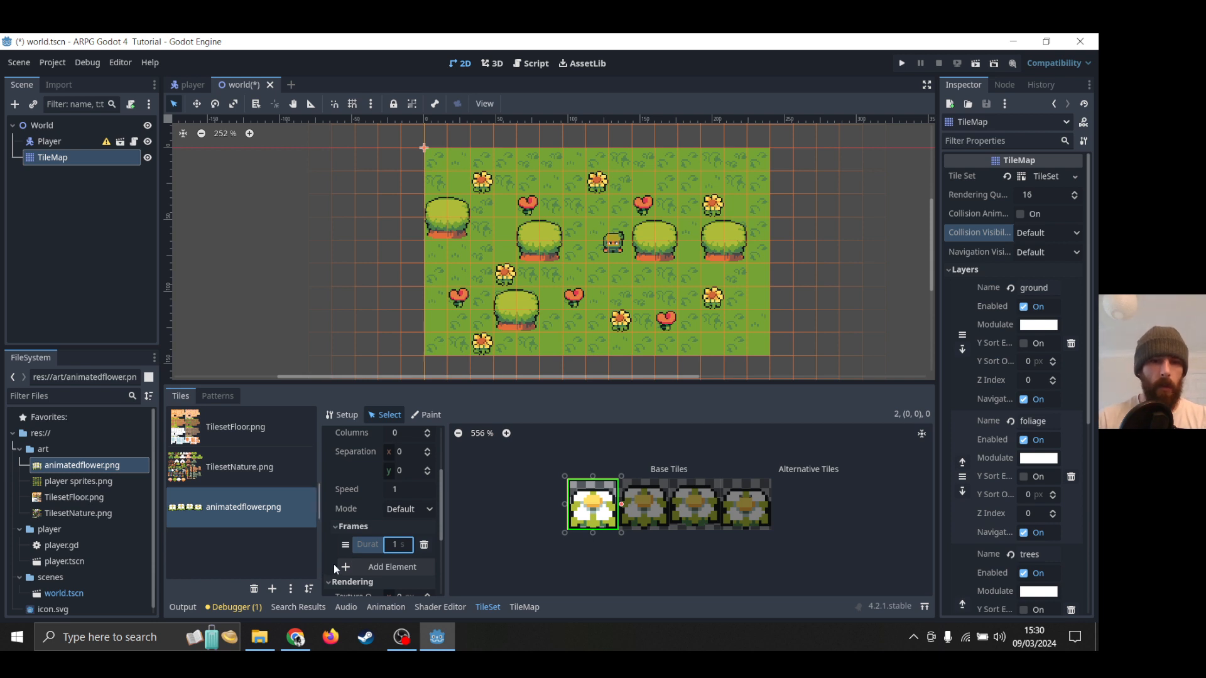
pyautogui.click(388, 567)
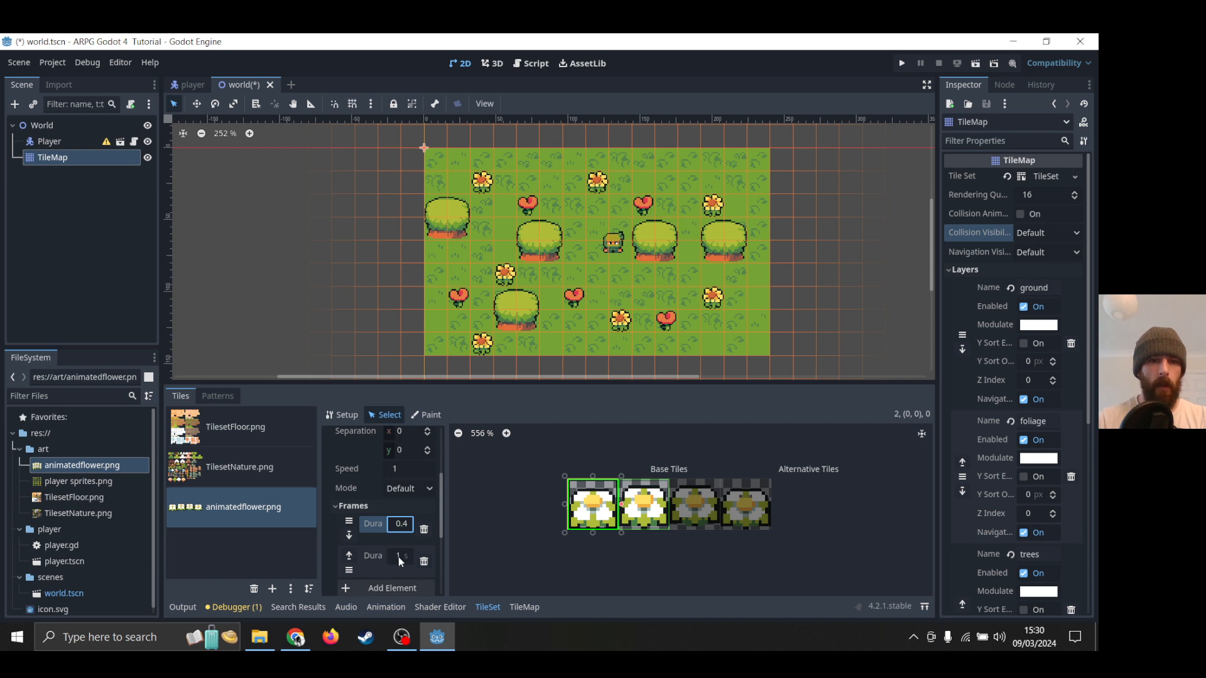
pyautogui.write('0.4')
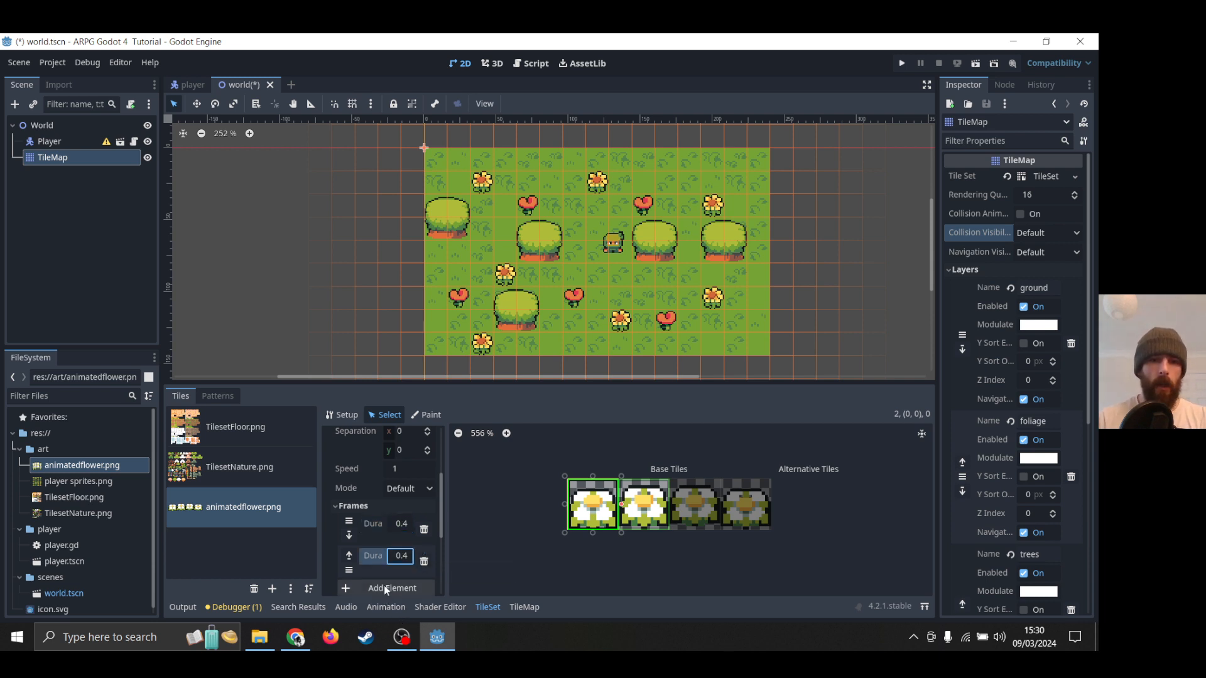
# Add a third and a fourth frame to the flower animation, each with a duration of 0.4 s.
pyautogui.click(384, 588)
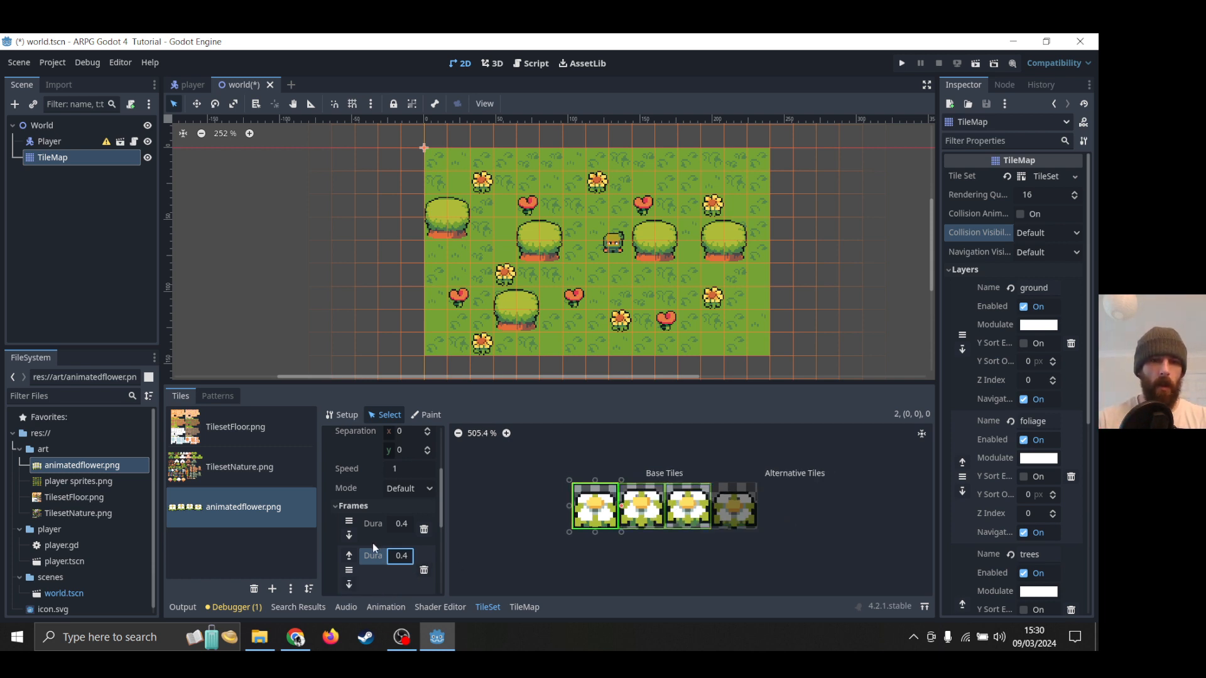
pyautogui.scroll(-2, 372, 544)
pyautogui.click(385, 564)
pyautogui.write('0')
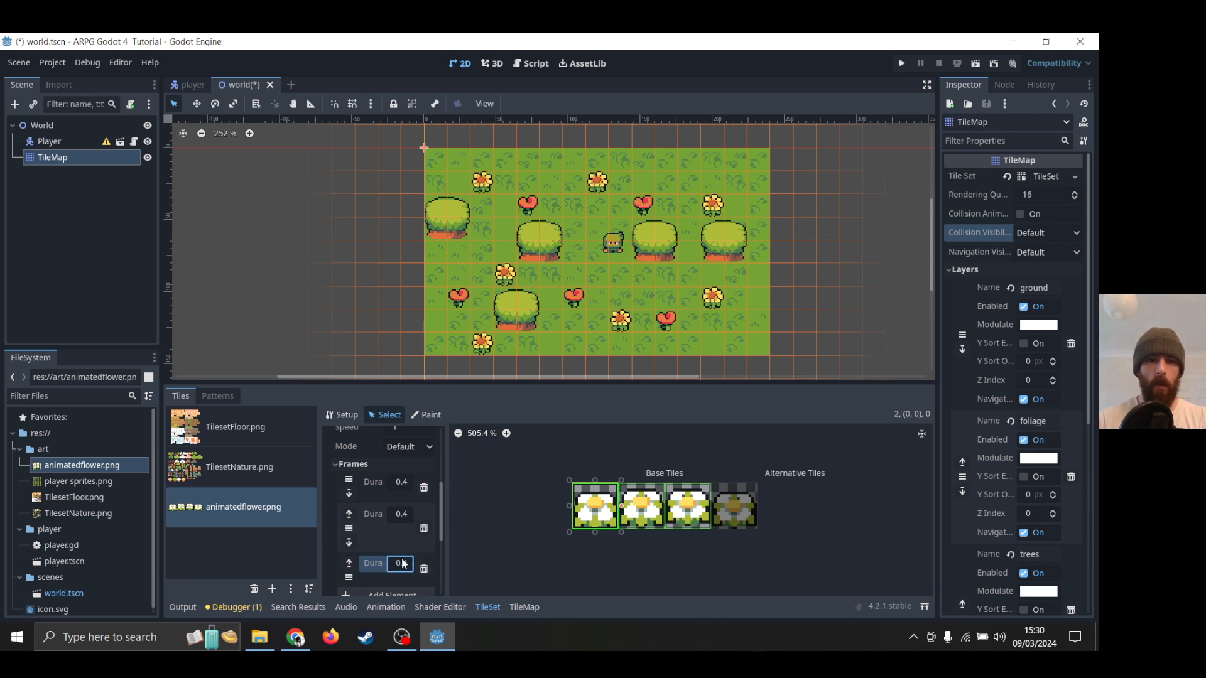
pyautogui.scroll(-1, 397, 556)
pyautogui.click(397, 557)
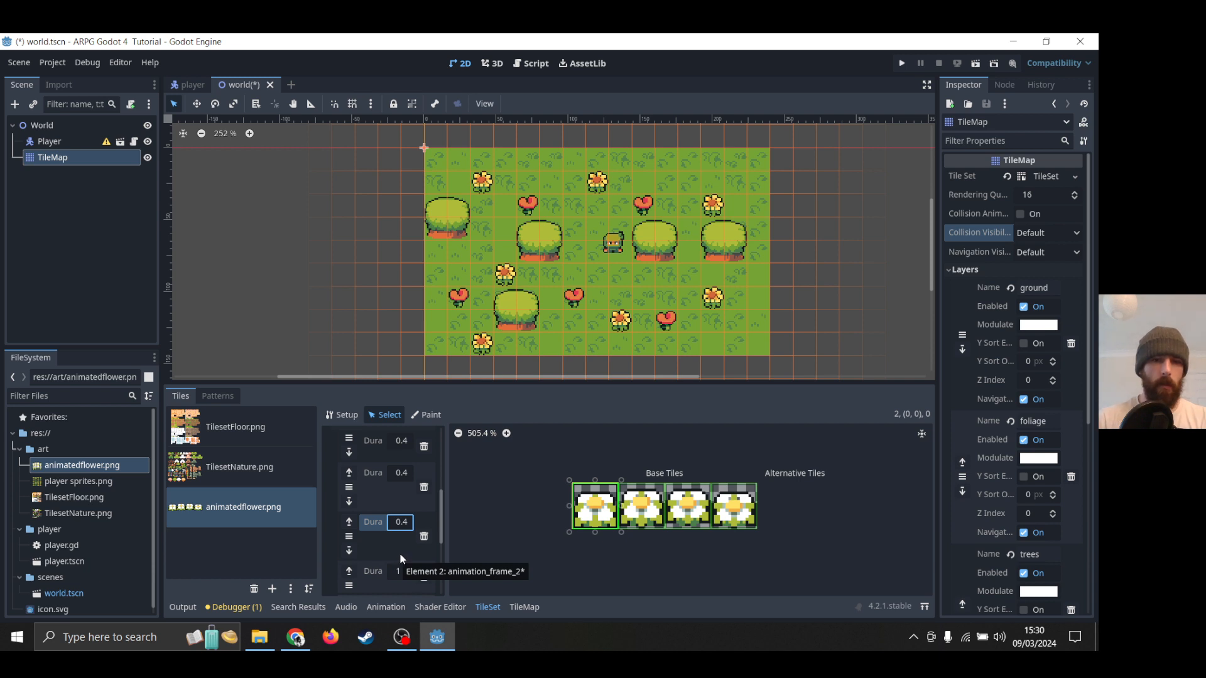
pyautogui.click(397, 574)
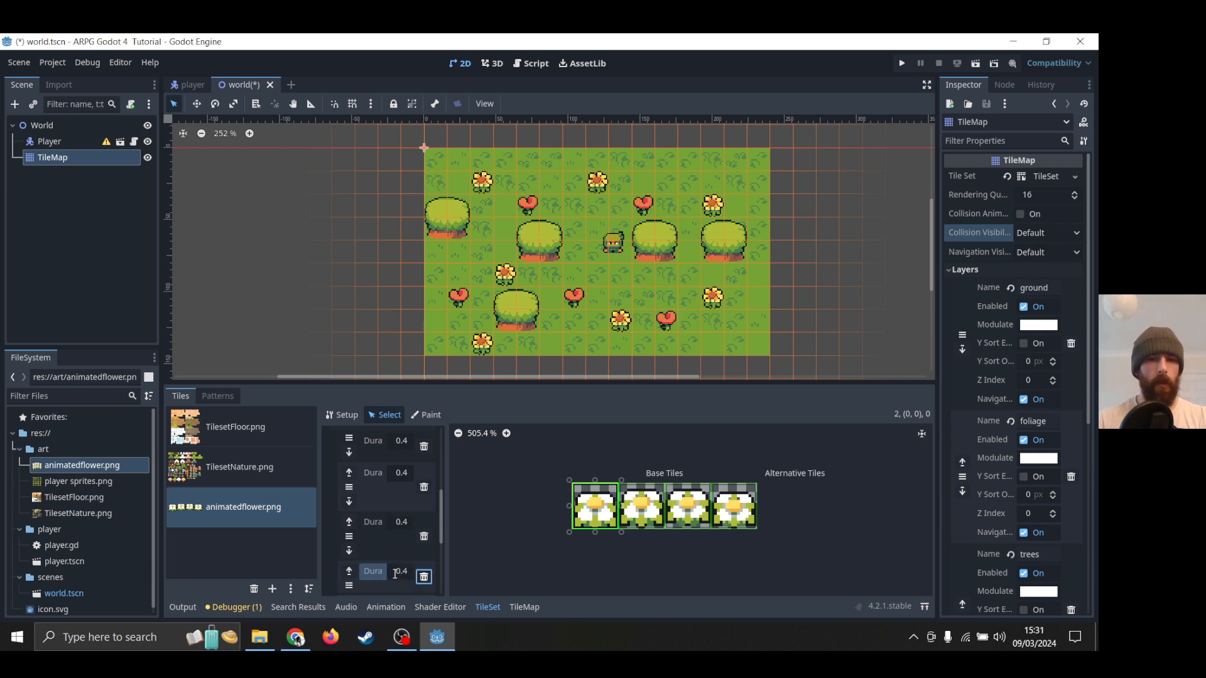
pyautogui.press('Return')
pyautogui.hotkey('shift', 'Tab')
pyautogui.hotkey('shift', 'Tab')
pyautogui.hotkey('shift', 'Tab')
pyautogui.hotkey('shift', 'Tab')
pyautogui.hotkey('shift', 'Tab')
pyautogui.hotkey('shift', 'Tab')
pyautogui.hotkey('shift', 'Tab')
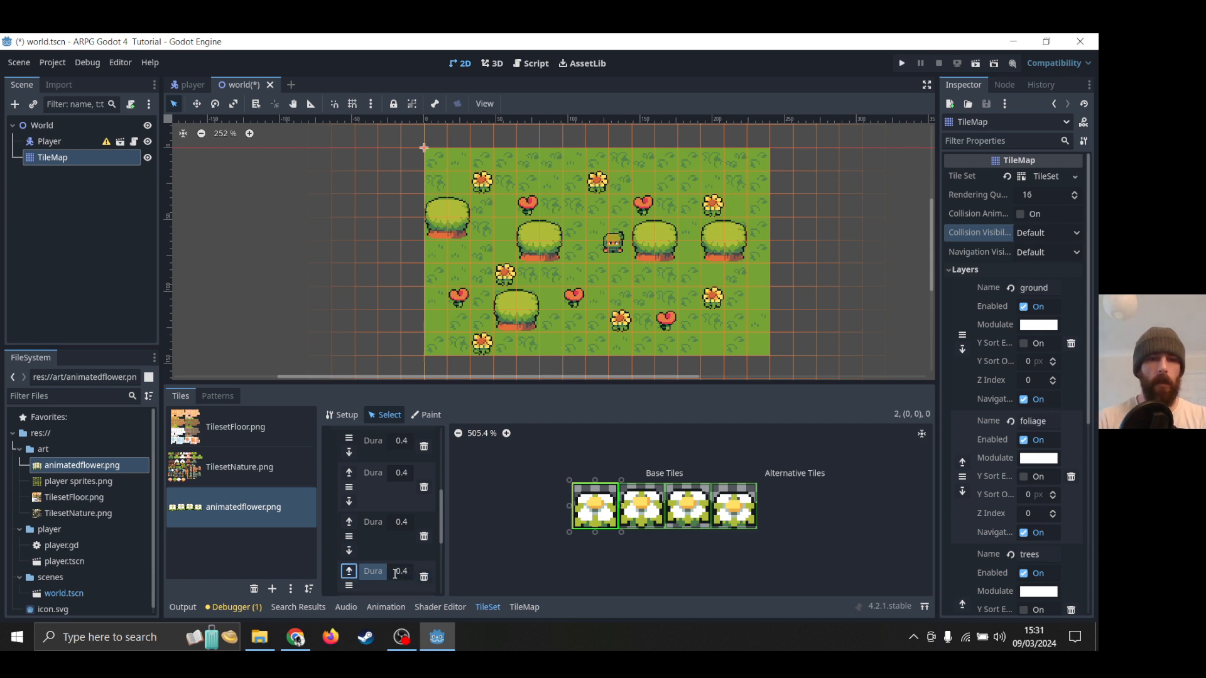
pyautogui.hotkey('shift', 'Tab')
pyautogui.press('Tab')
pyautogui.press('Tab')
pyautogui.press('Tab')
pyautogui.press('Tab')
pyautogui.press('Tab')
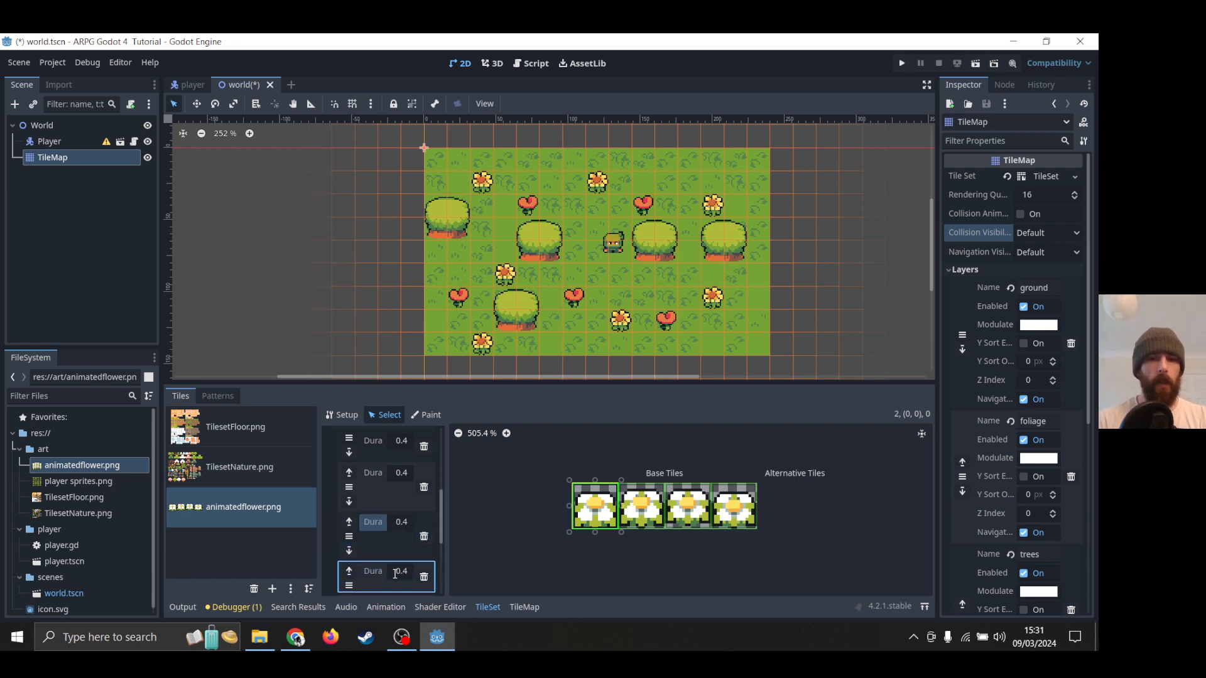
pyautogui.scroll(-5, 401, 535)
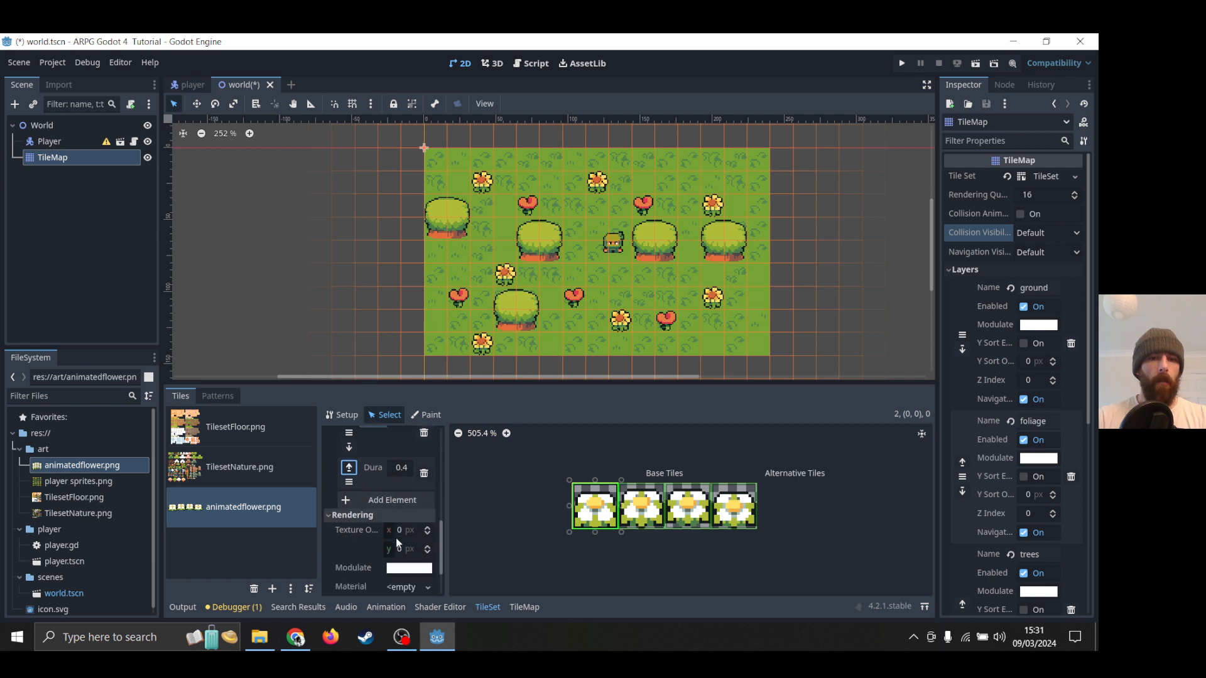
# Review the flower tile's animation frame and rendering properties, and collapse its property sections.
pyautogui.scroll(6, 396, 541)
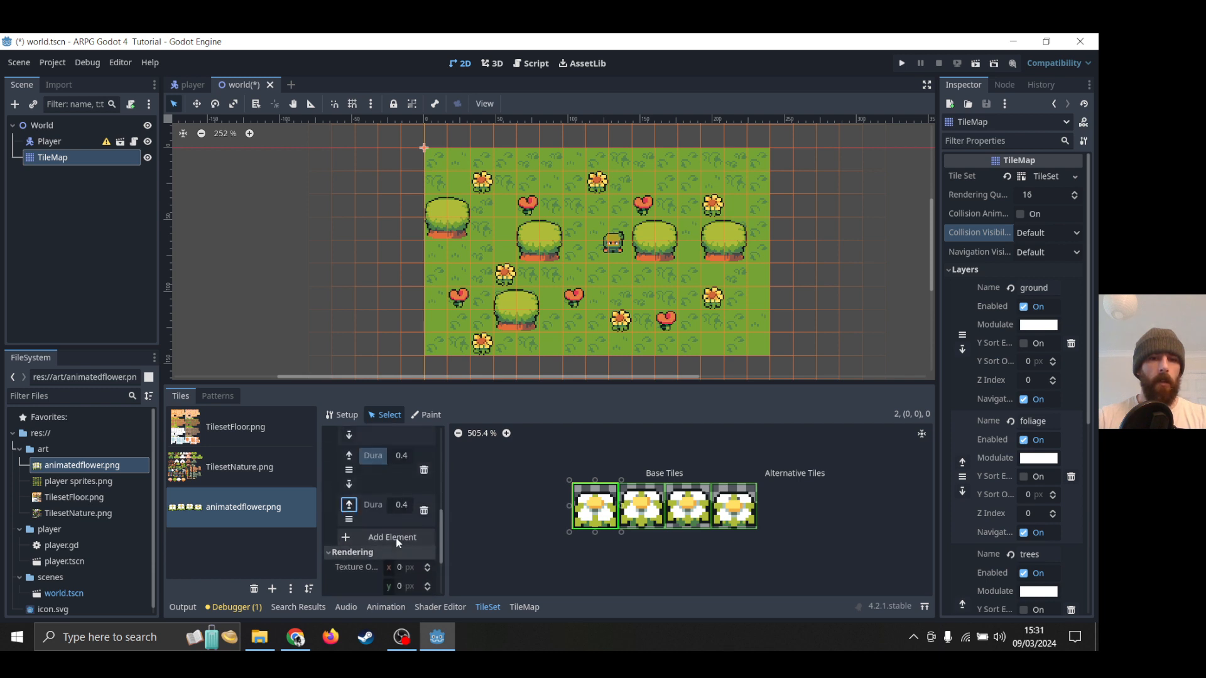
pyautogui.scroll(3, 395, 538)
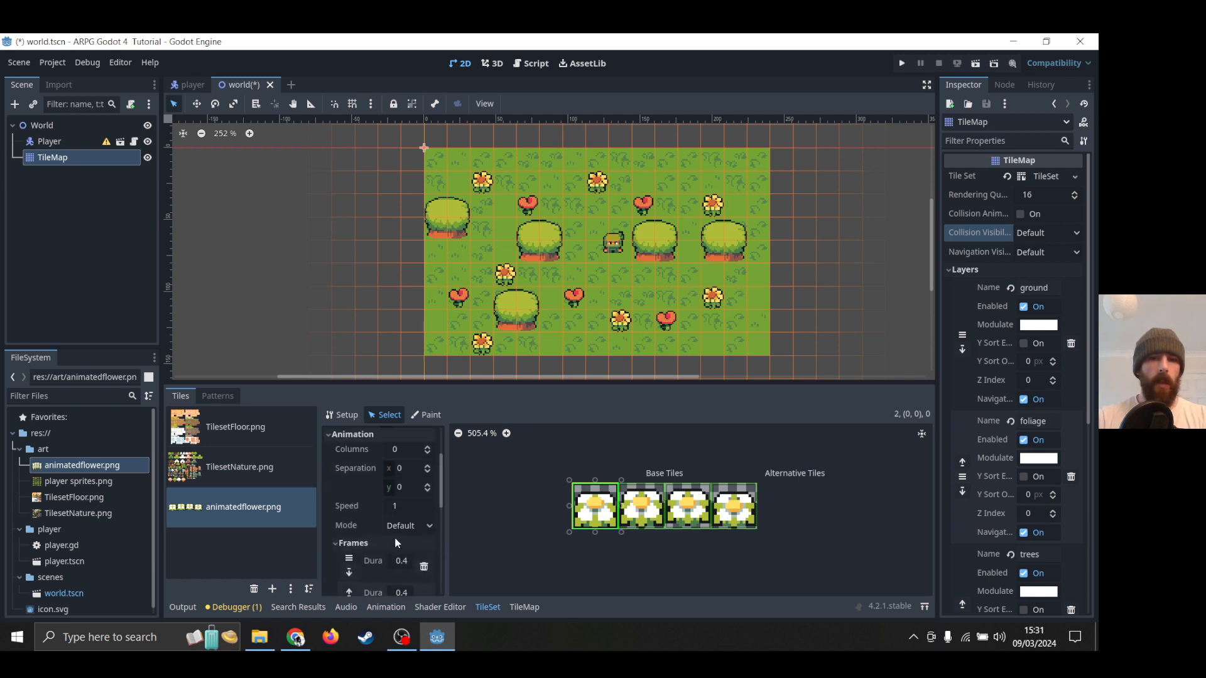
pyautogui.scroll(-6, 395, 538)
pyautogui.scroll(-3, 395, 542)
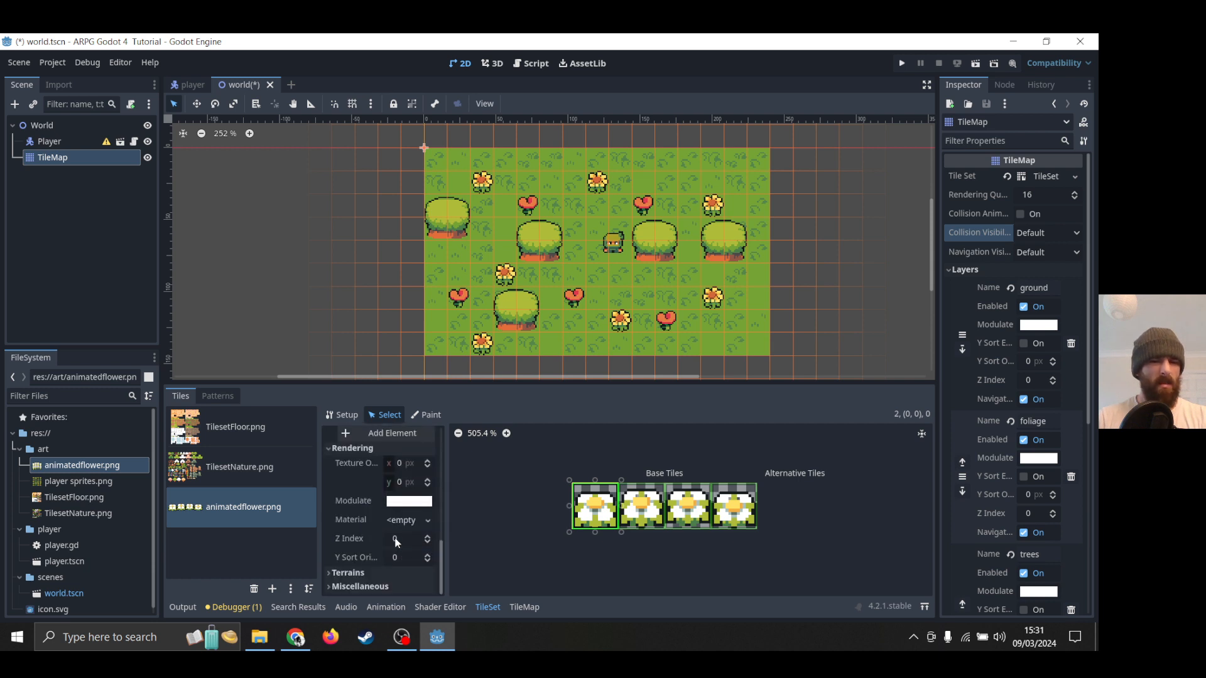
pyautogui.scroll(2, 396, 541)
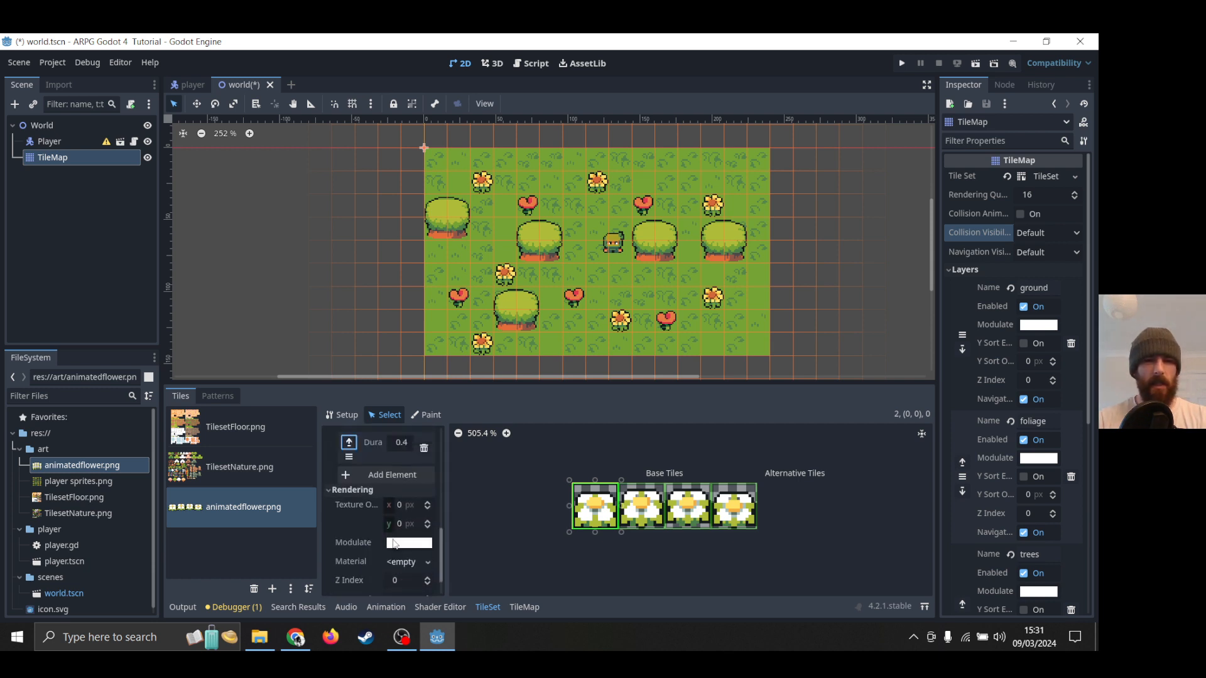
pyautogui.click(358, 490)
pyautogui.scroll(4, 352, 508)
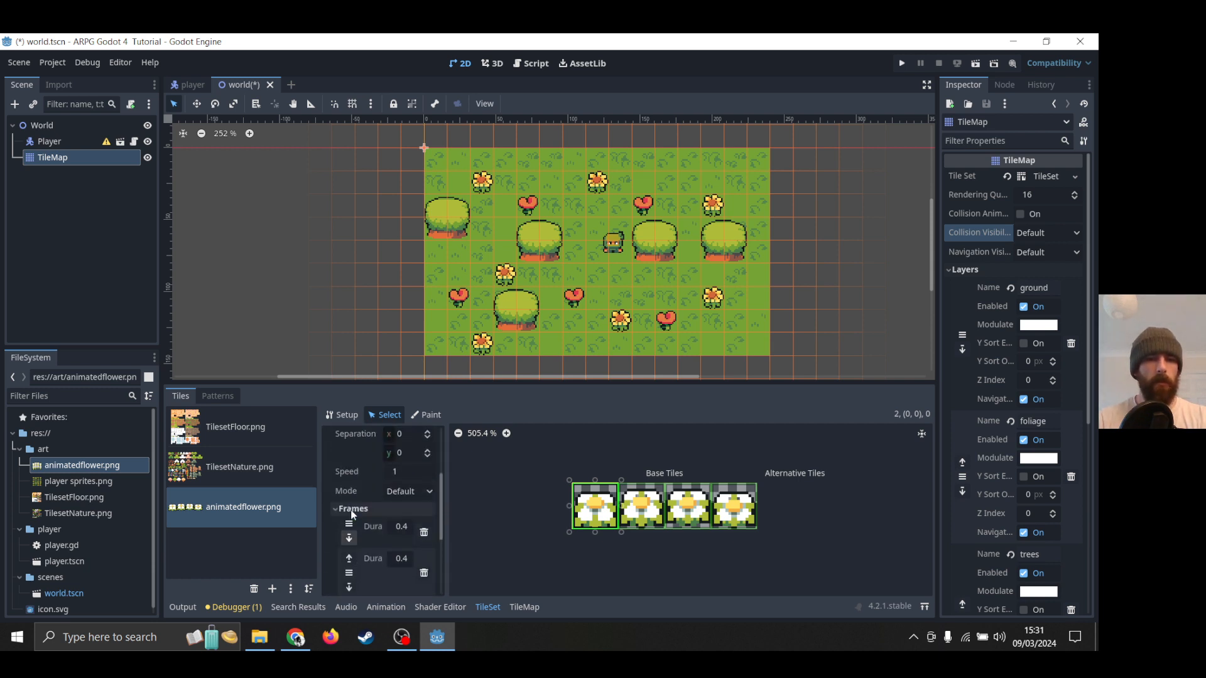
pyautogui.click(350, 510)
pyautogui.click(358, 450)
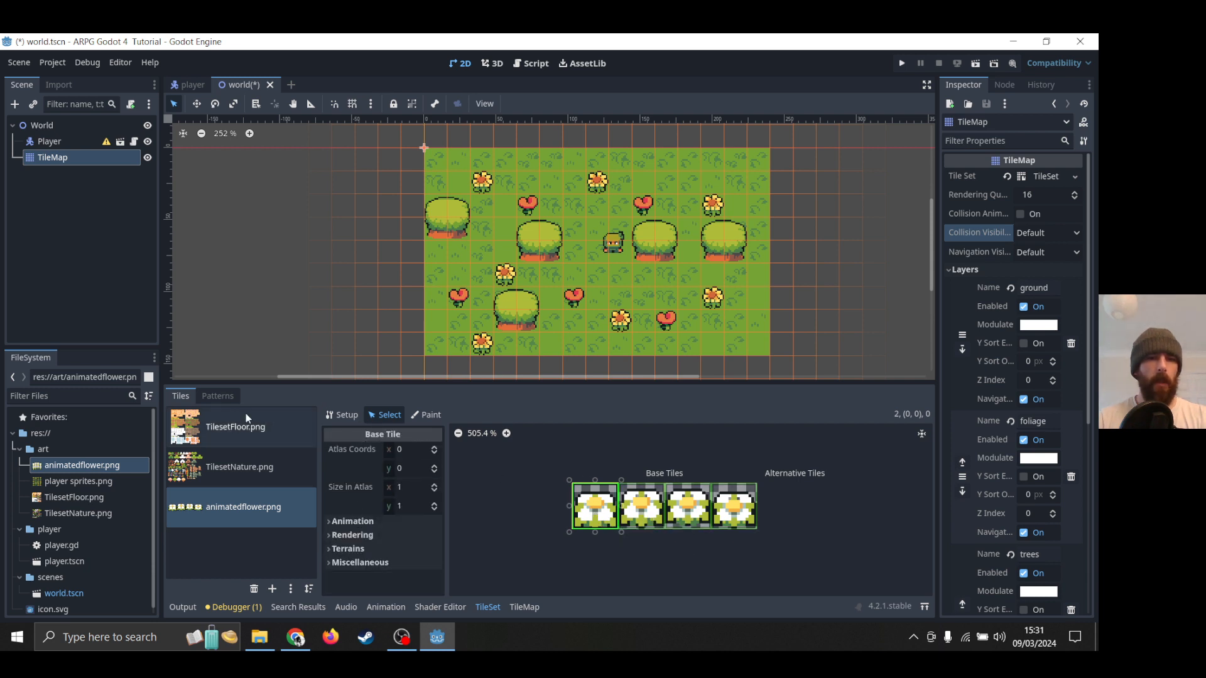
# Paint the first animatedflower.png tile onto five scattered cells of the map's foliage layer.
pyautogui.click(522, 608)
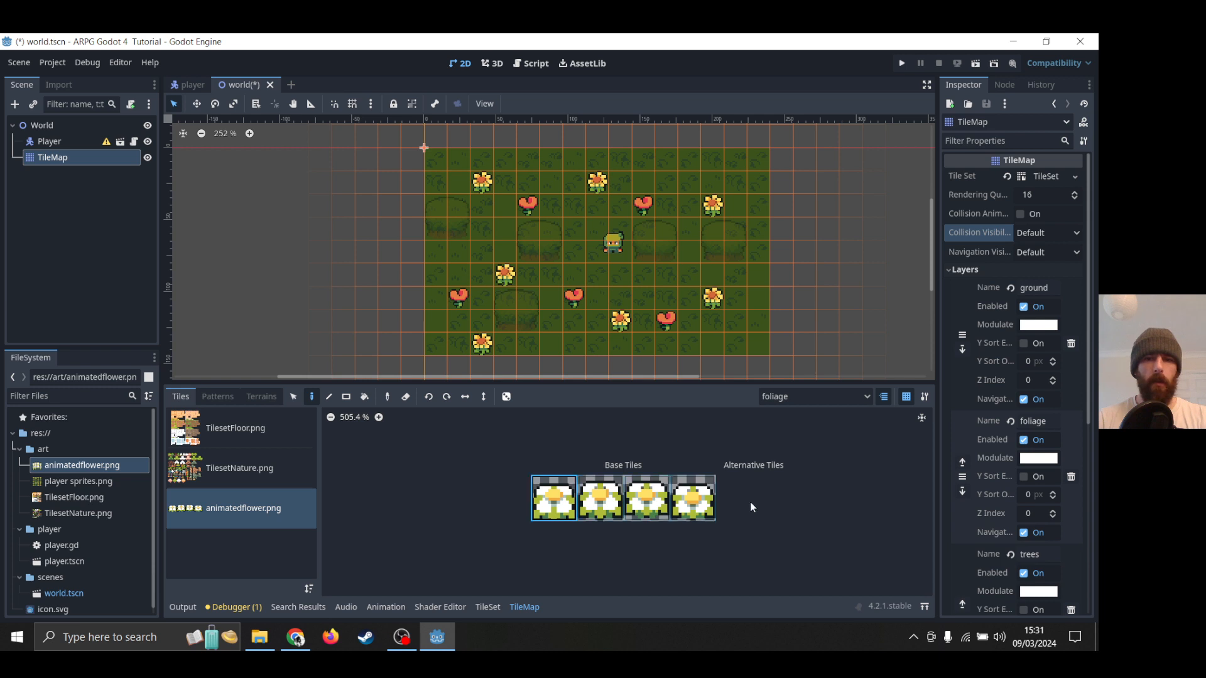
pyautogui.click(548, 502)
pyautogui.click(527, 300)
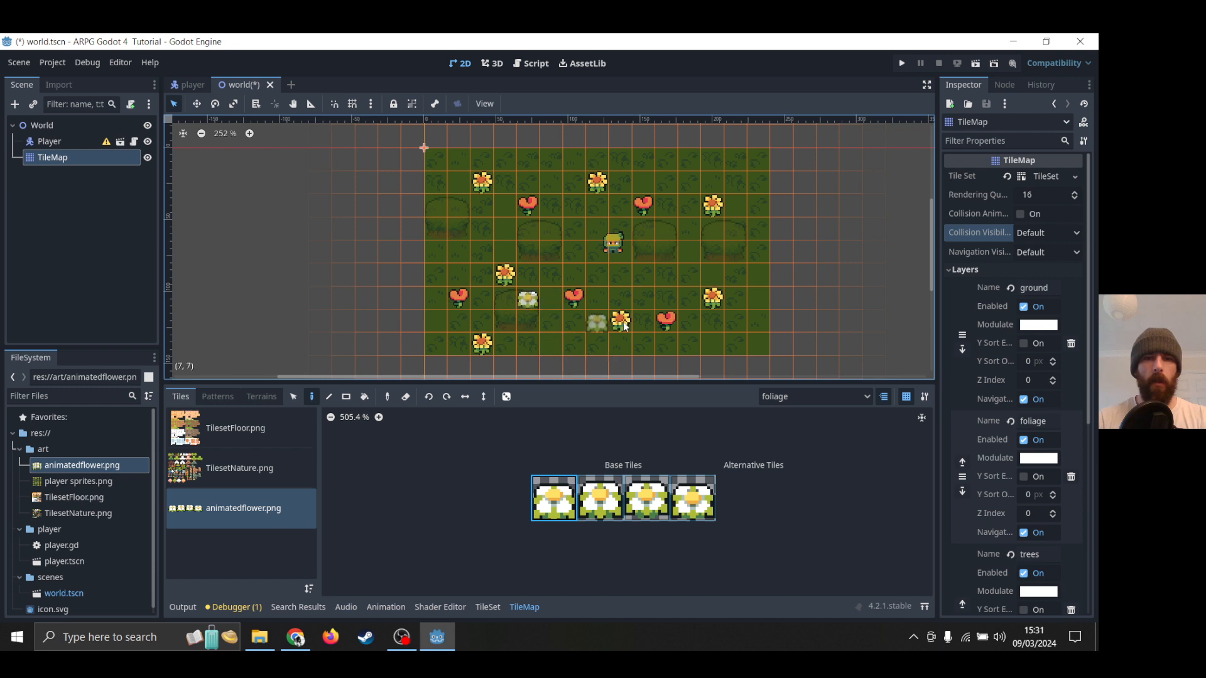
pyautogui.click(688, 277)
pyautogui.click(569, 212)
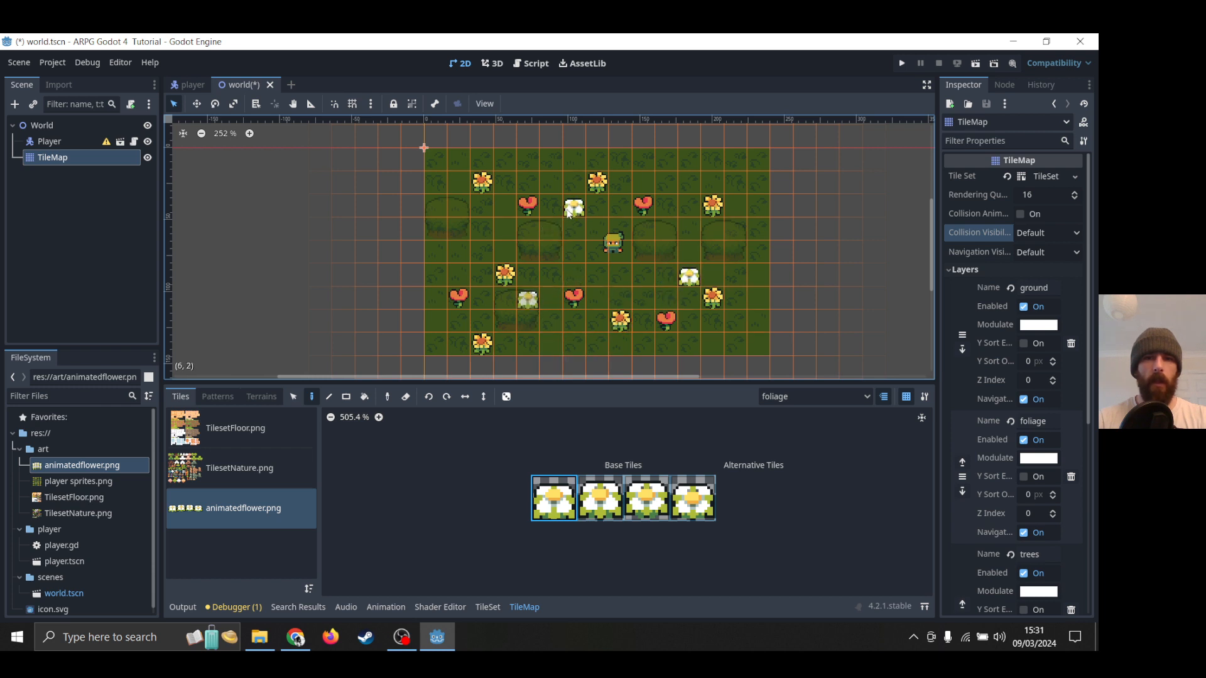
pyautogui.click(481, 231)
pyautogui.click(689, 182)
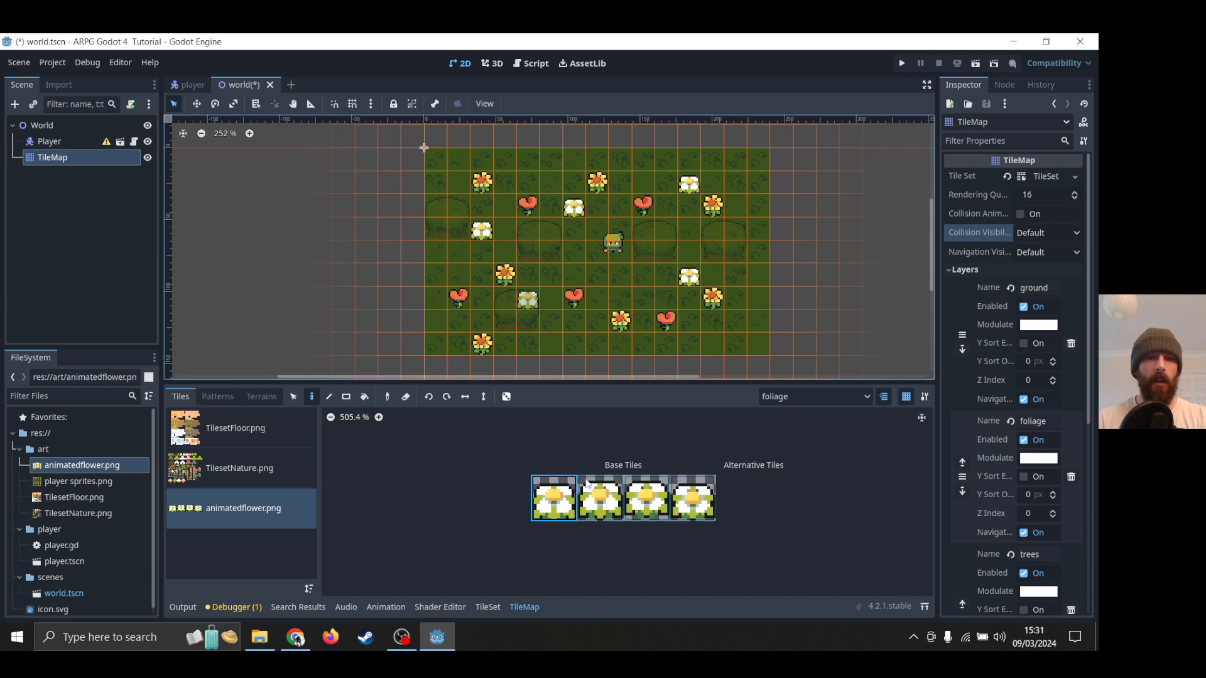
# Set the flower animation's third frame duration to 0.5 s and its first frame duration to 0.3 s.
pyautogui.click(488, 607)
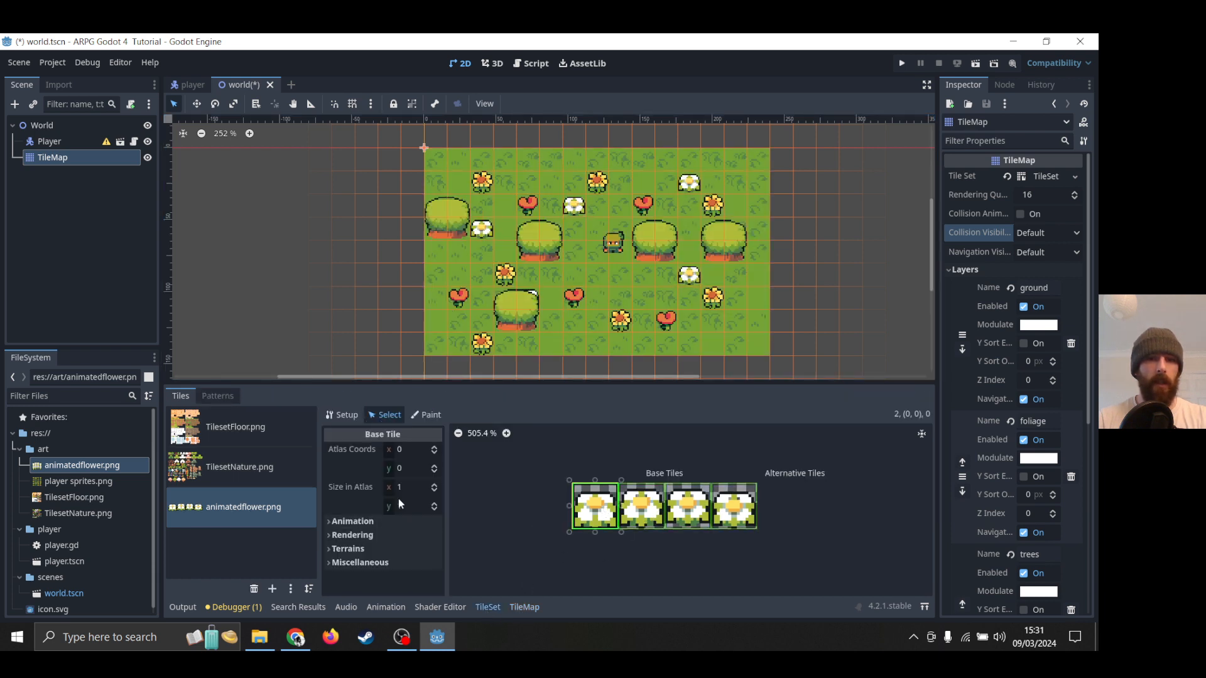
pyautogui.click(357, 521)
pyautogui.scroll(-3, 397, 541)
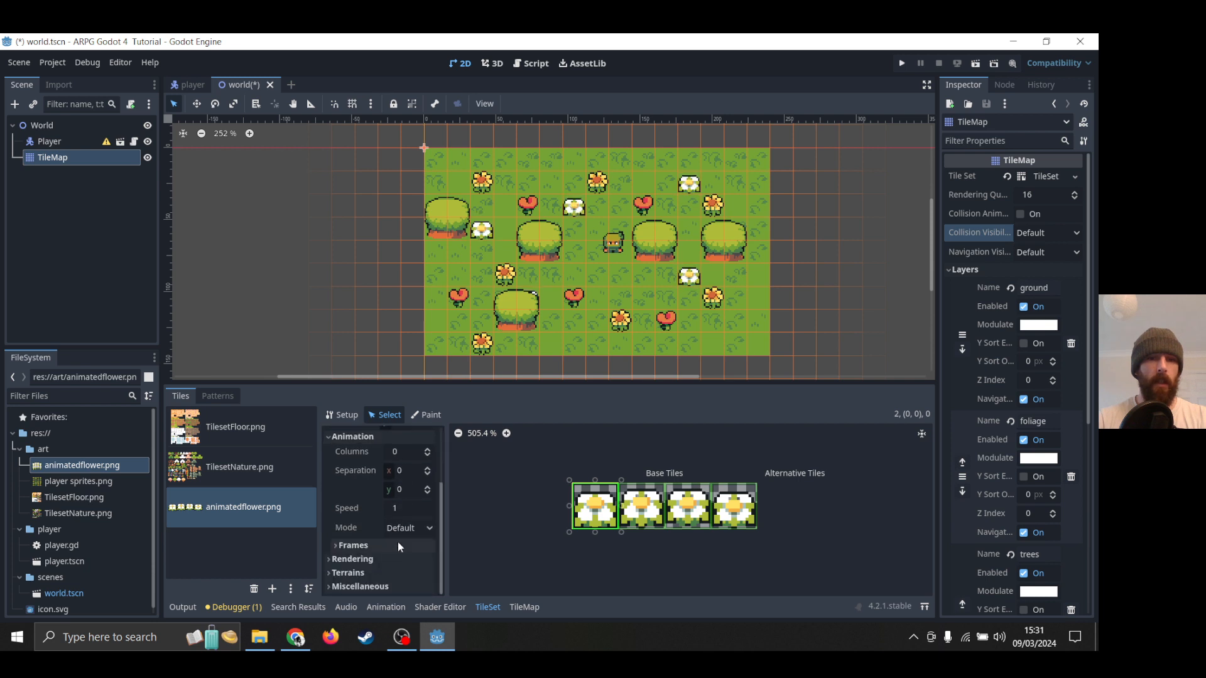
pyautogui.click(361, 544)
pyautogui.scroll(-3, 402, 551)
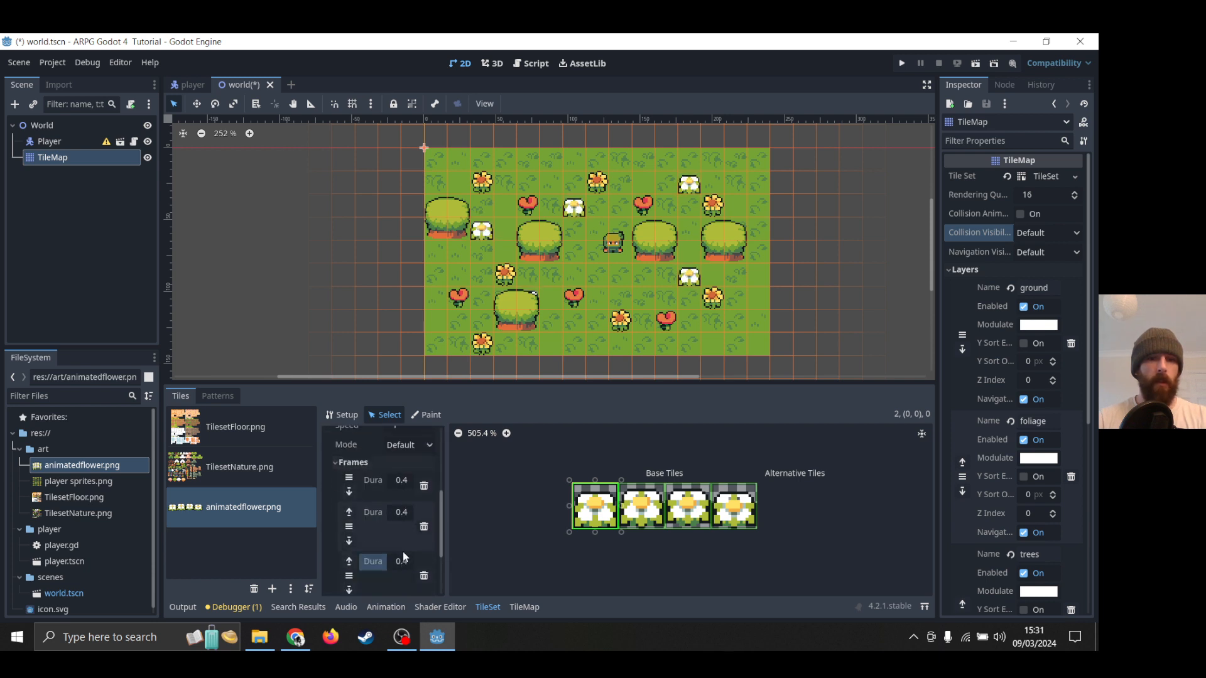
pyautogui.scroll(-2, 413, 554)
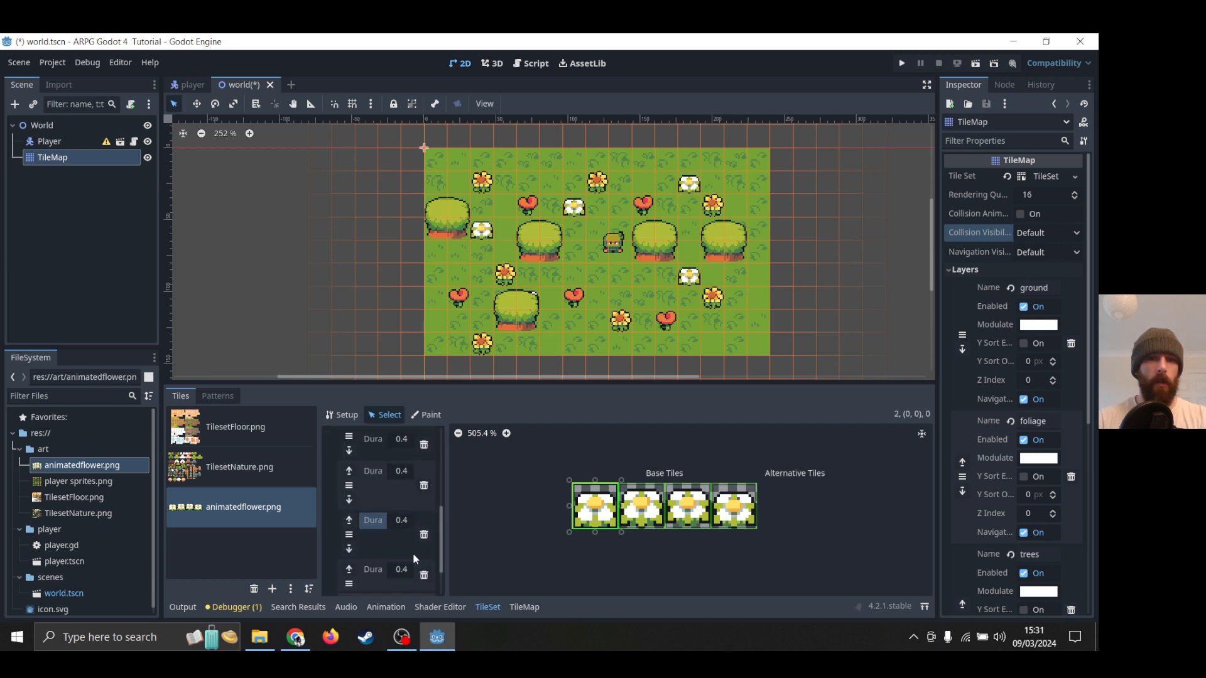
pyautogui.click(412, 522)
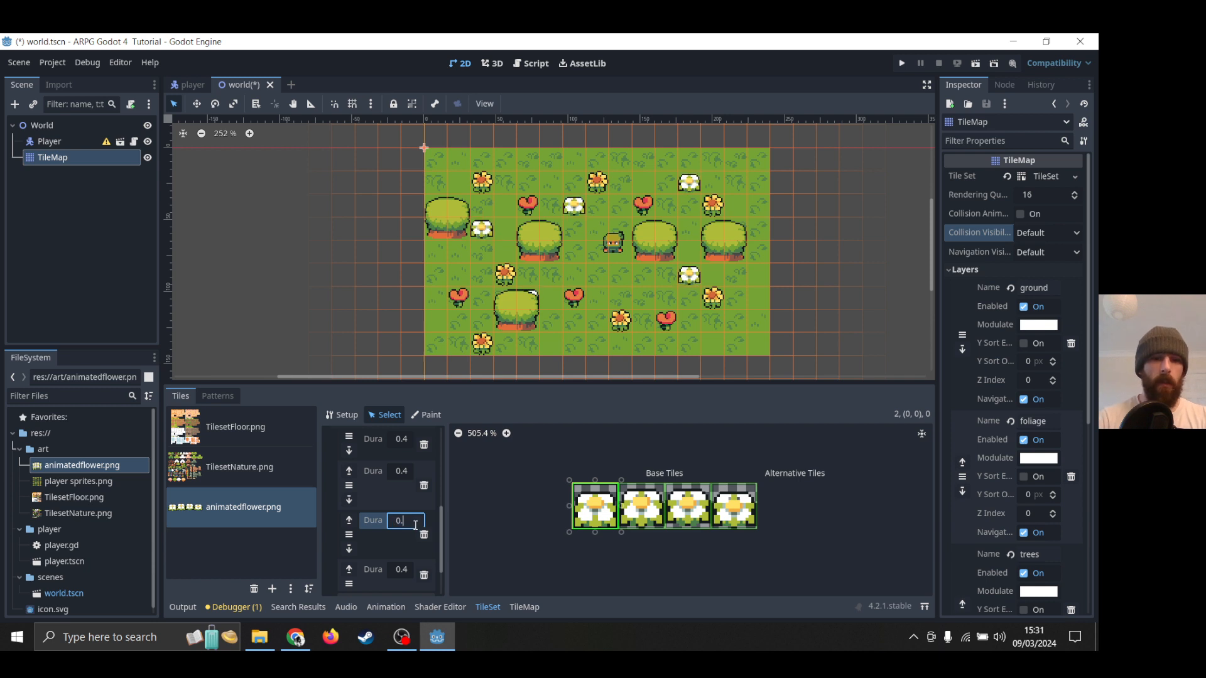
pyautogui.write('0.5')
pyautogui.click(407, 471)
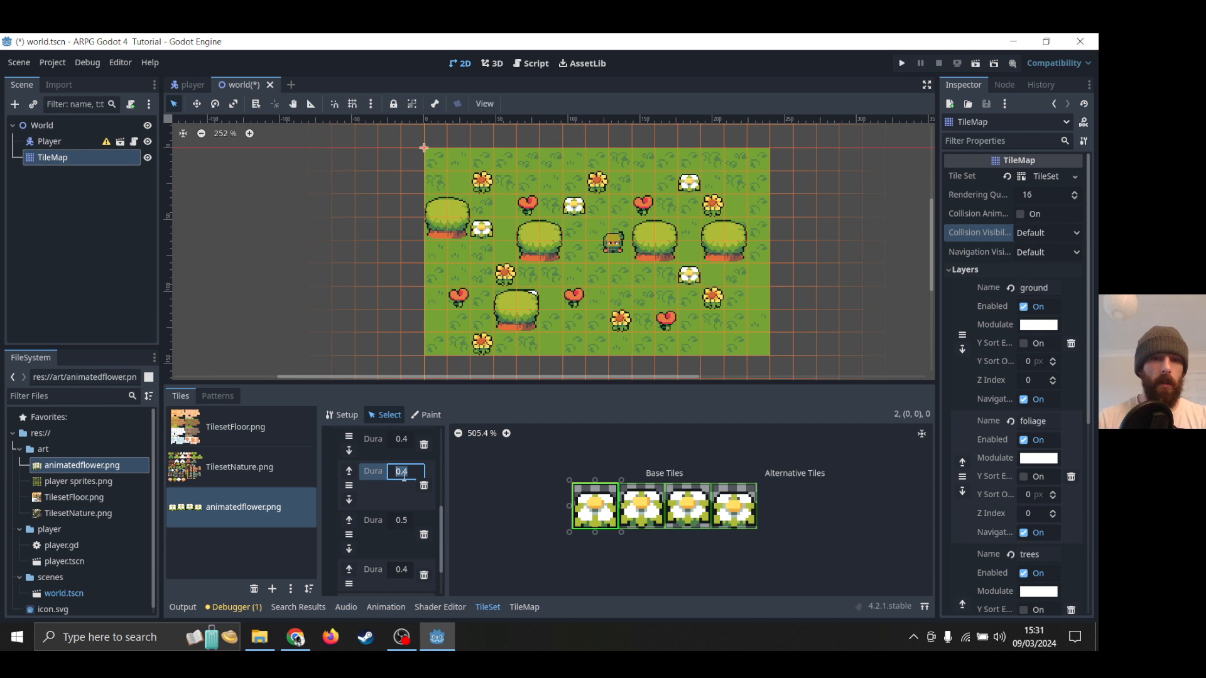
pyautogui.click(408, 440)
pyautogui.write('0.3')
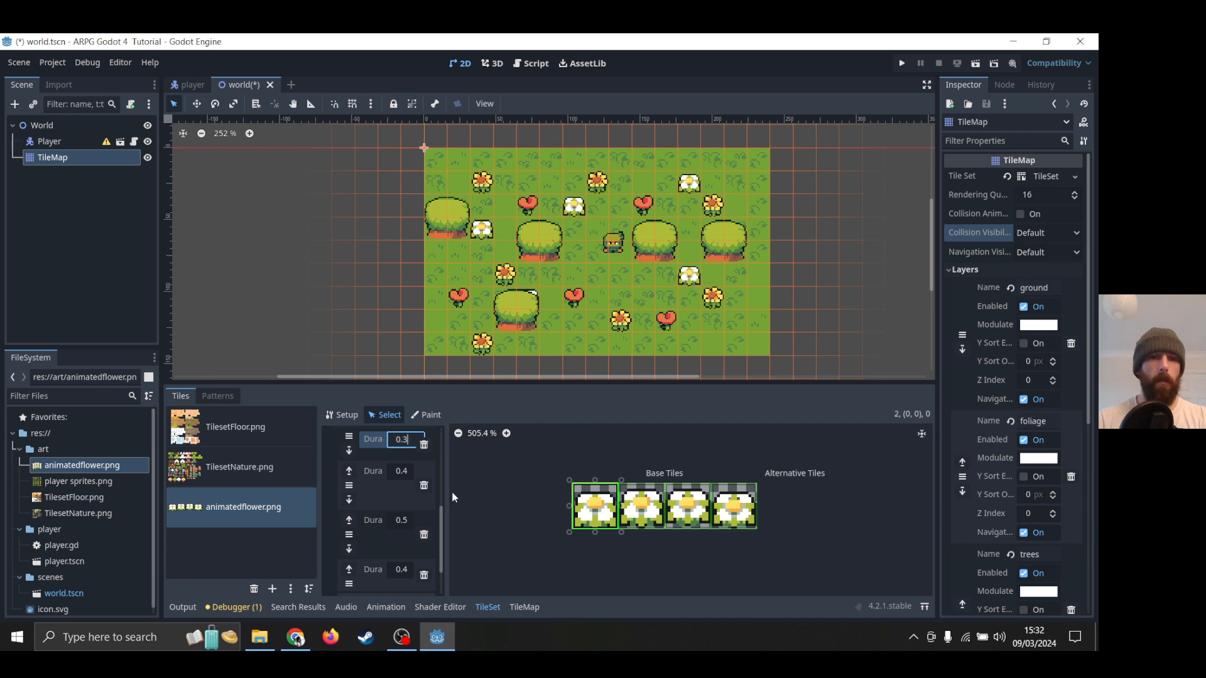
# Change the flower tile's animation mode to Random Start Times and save the scene.
pyautogui.scroll(2, 364, 515)
pyautogui.scroll(1, 427, 463)
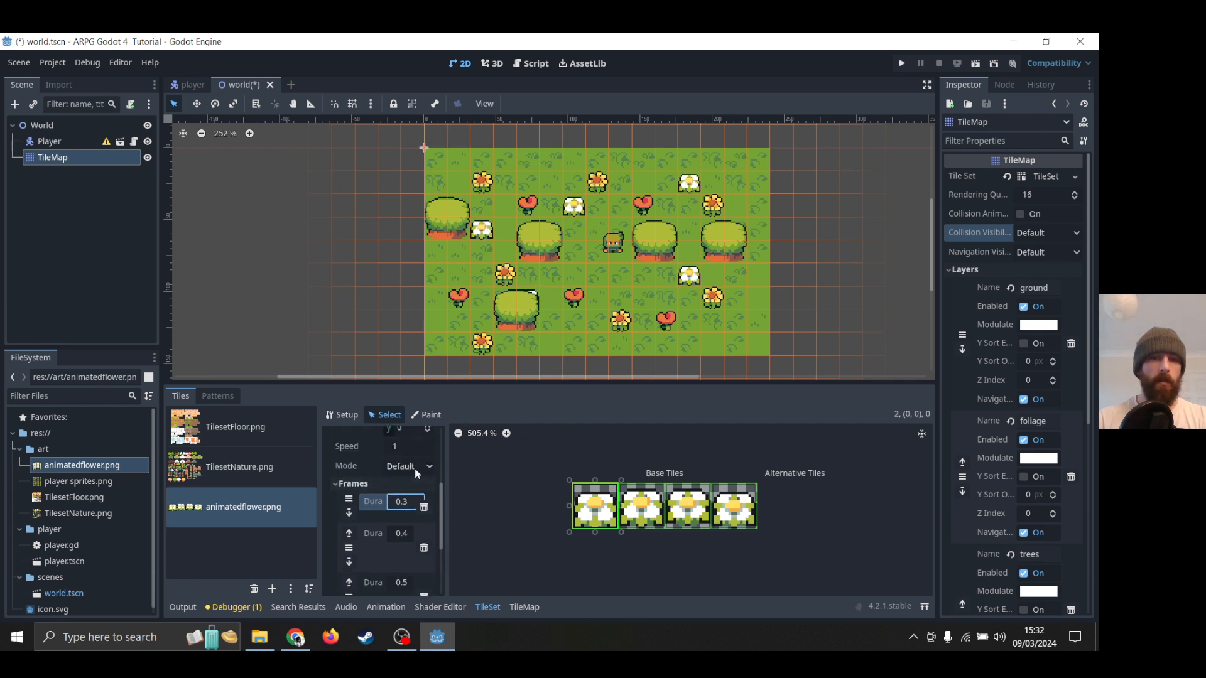
pyautogui.click(414, 468)
pyautogui.click(420, 469)
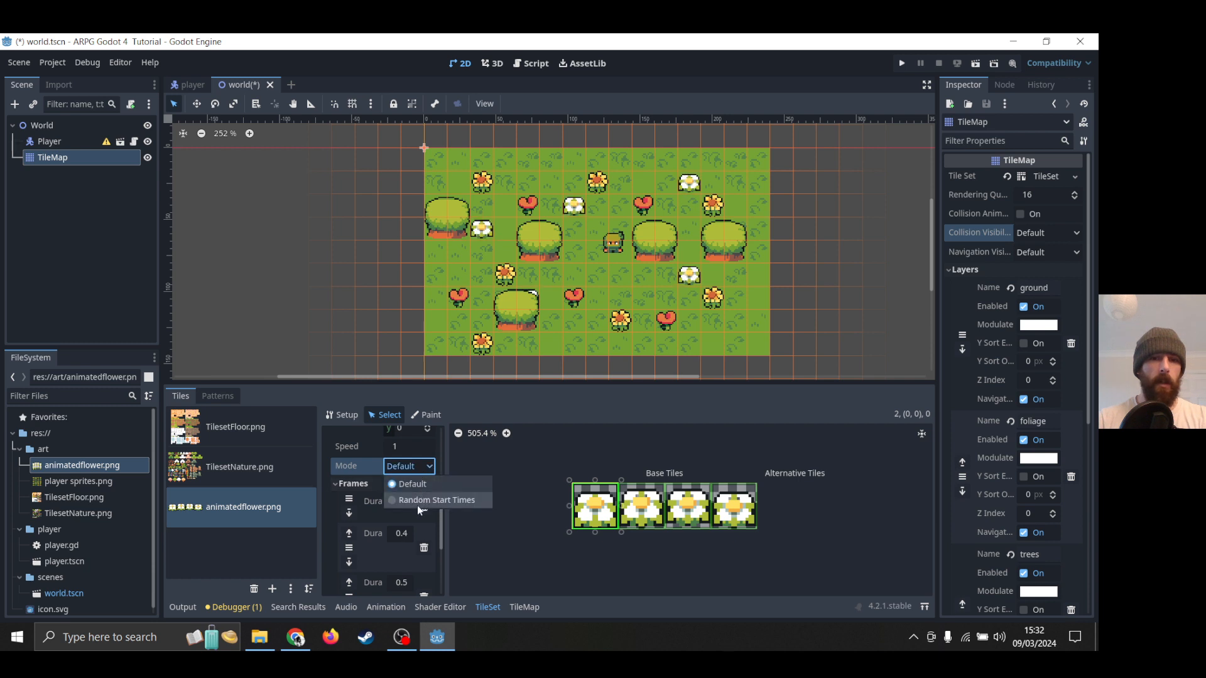
pyautogui.click(417, 503)
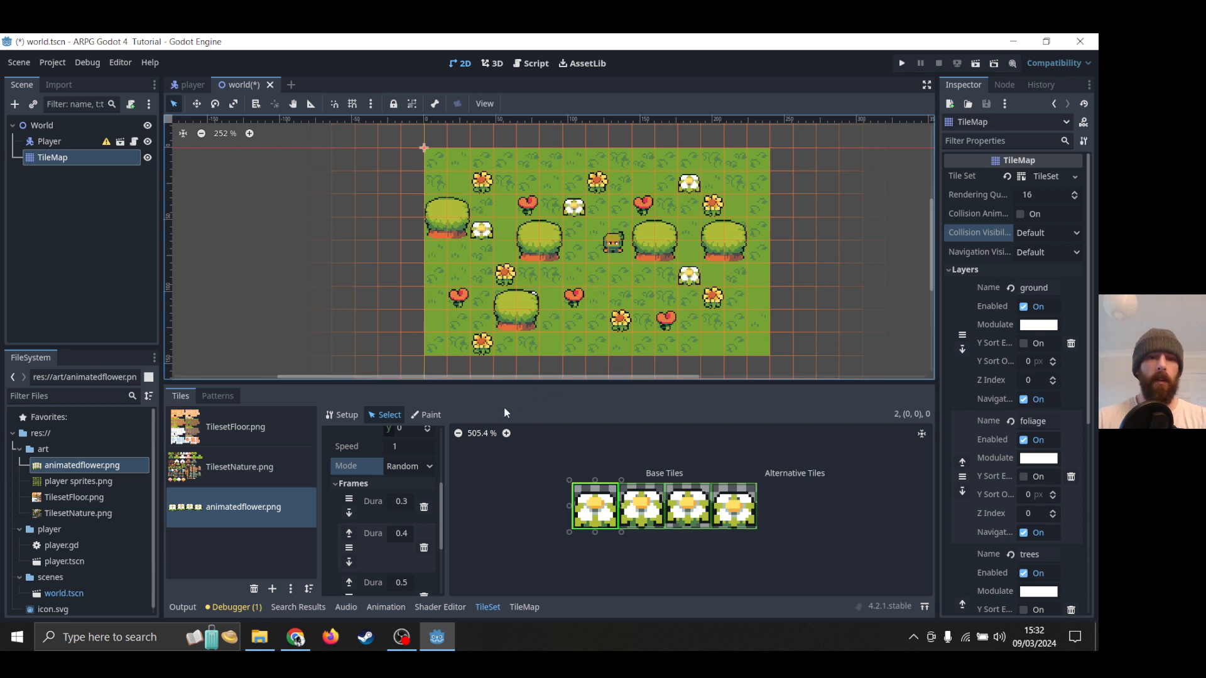
pyautogui.hotkey('ctrl', 's')
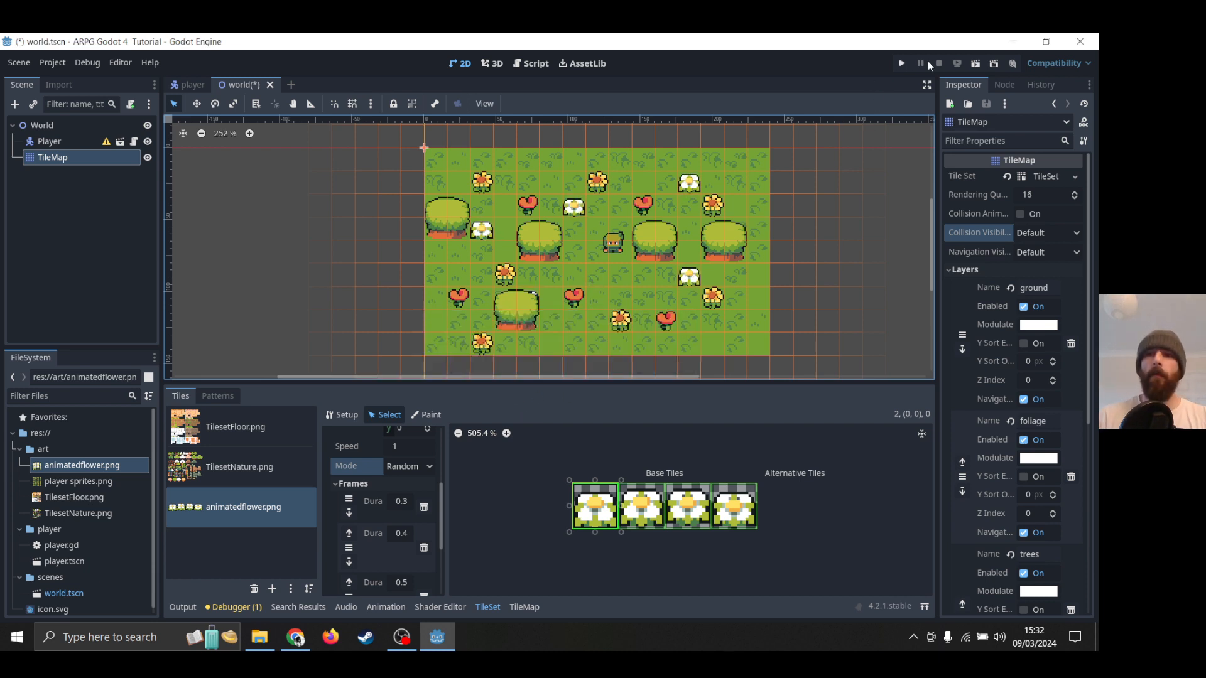
# Run the current scene, walk the player around the map to check the animated flowers, and return to the editor.
pyautogui.click(977, 65)
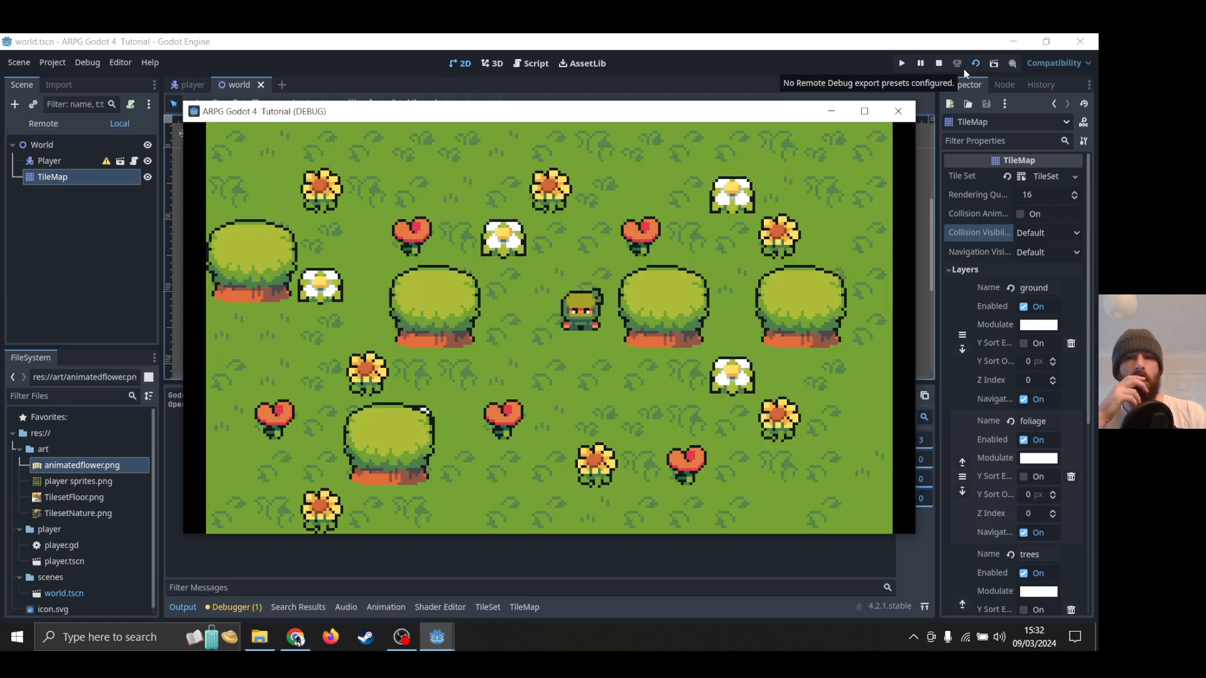
pyautogui.press('Left')
pyautogui.press('Up')
pyautogui.press('Right')
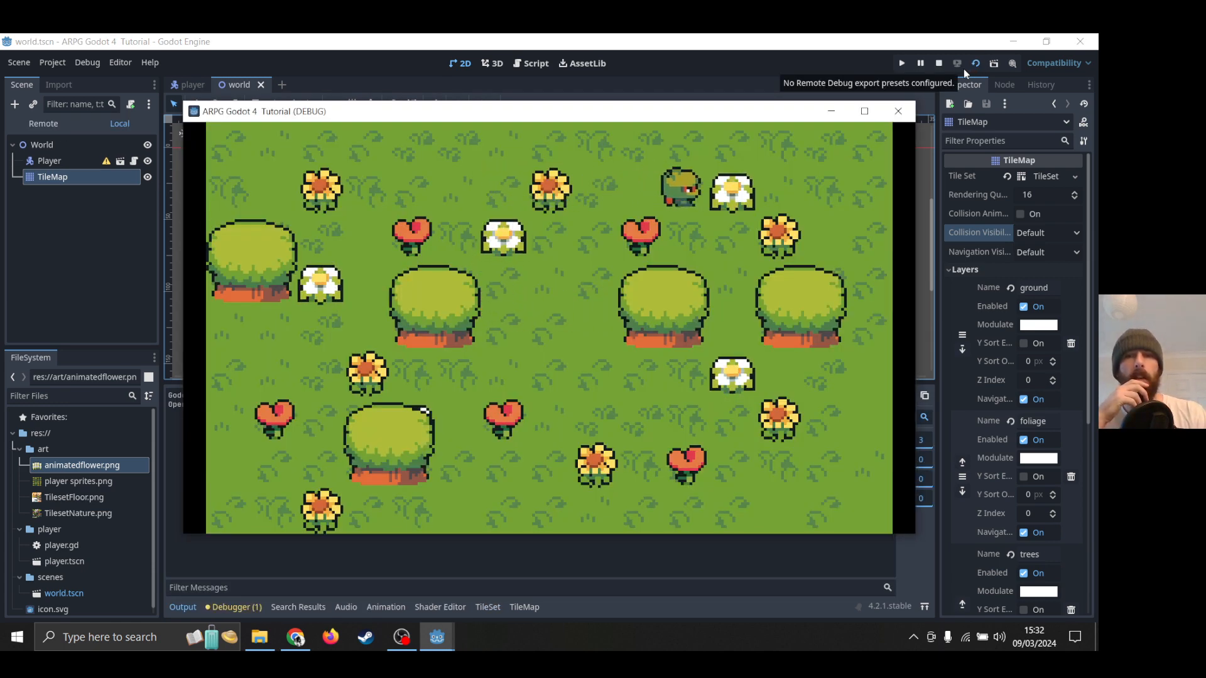
pyautogui.press('Down')
pyautogui.press('Left')
pyautogui.press('Down')
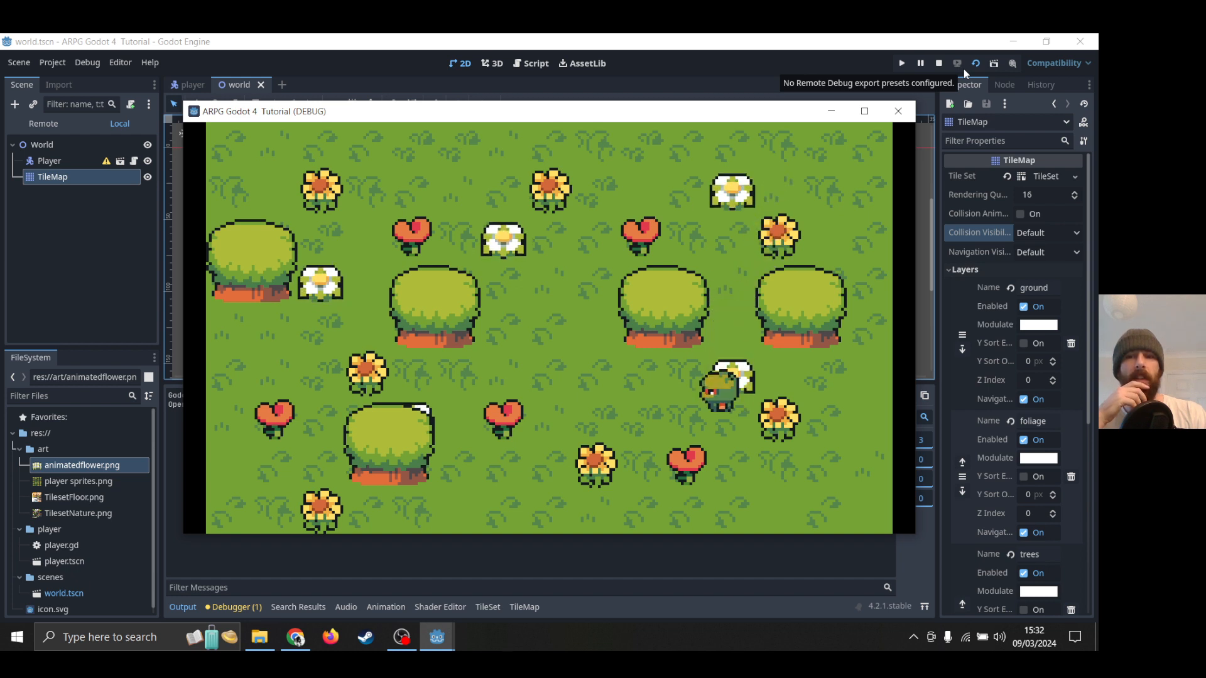
pyautogui.press('Left')
pyautogui.press('Down')
pyautogui.press('Up')
pyautogui.press('Left')
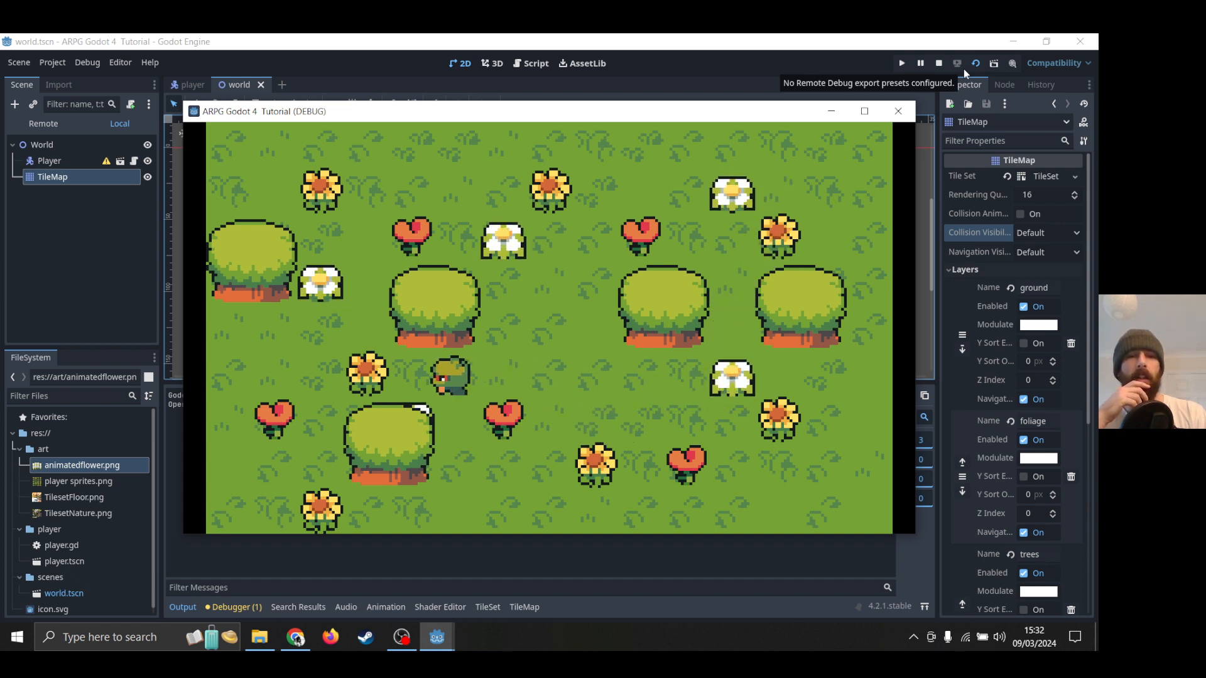
pyautogui.press('Up')
pyautogui.press('Left')
pyautogui.press('Up')
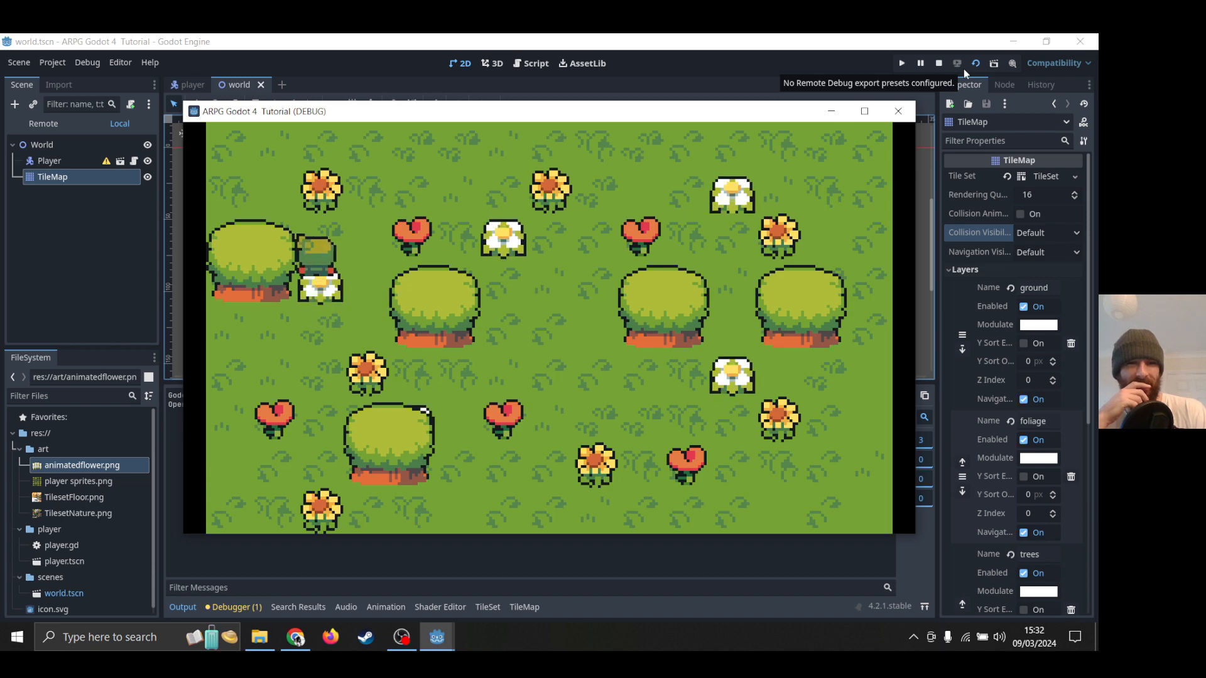
pyautogui.press('Right')
pyautogui.press('Down')
pyautogui.press('Right')
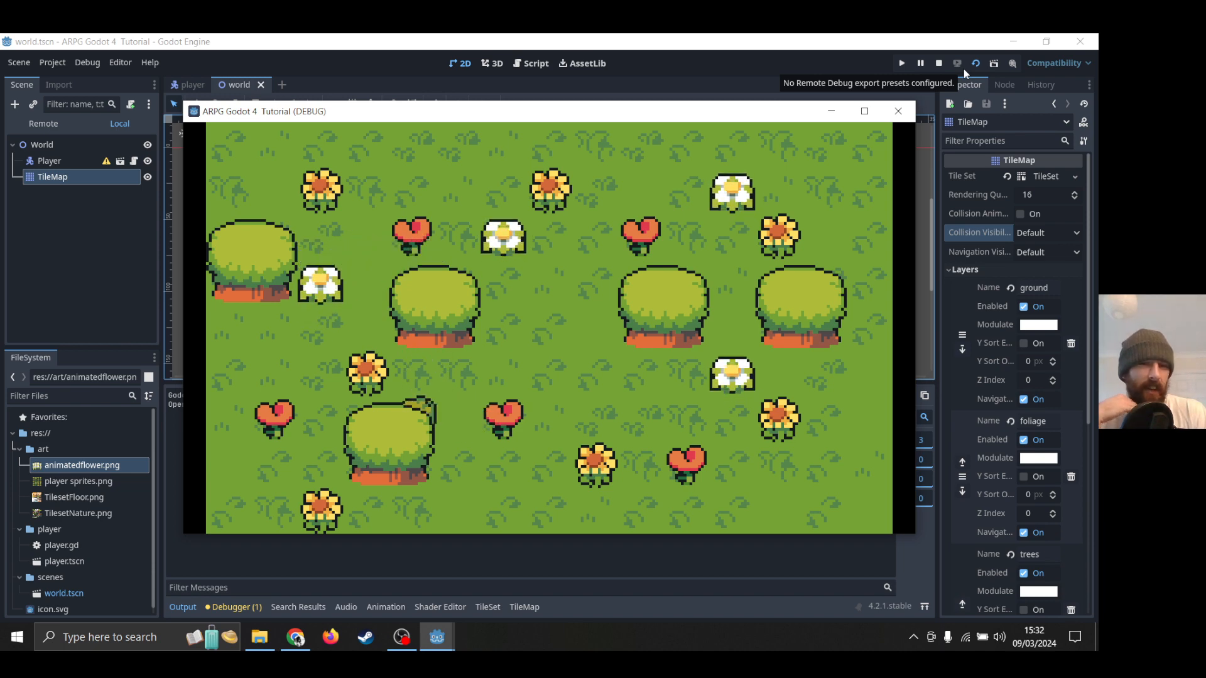
pyautogui.hotkey('alt', 'Tab')
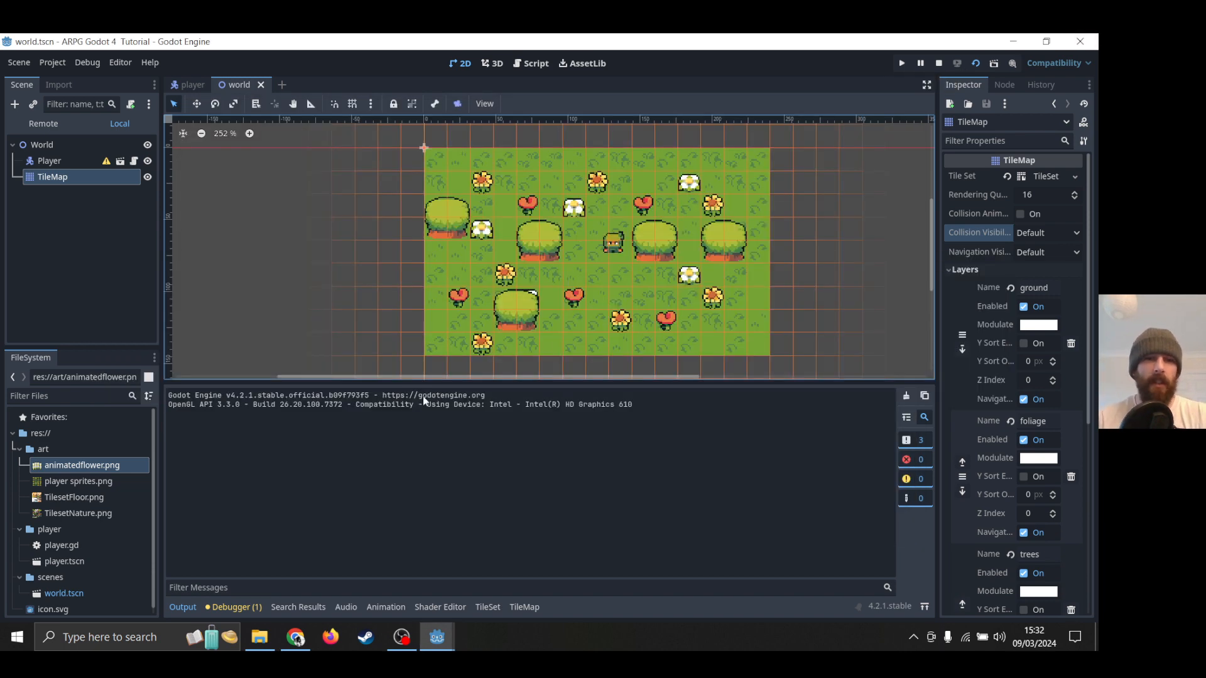
# Move the white flower hidden behind the lower tree to the grass cell two columns right in the map's bottom row.
pyautogui.click(538, 294)
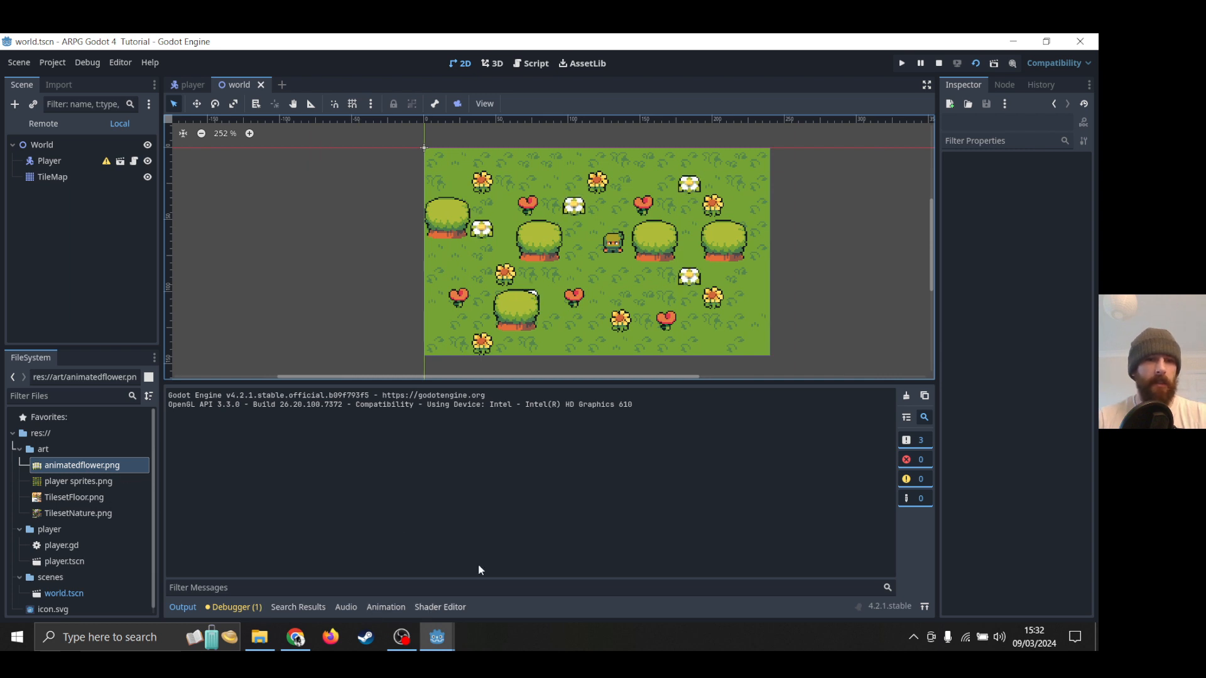
pyautogui.click(64, 176)
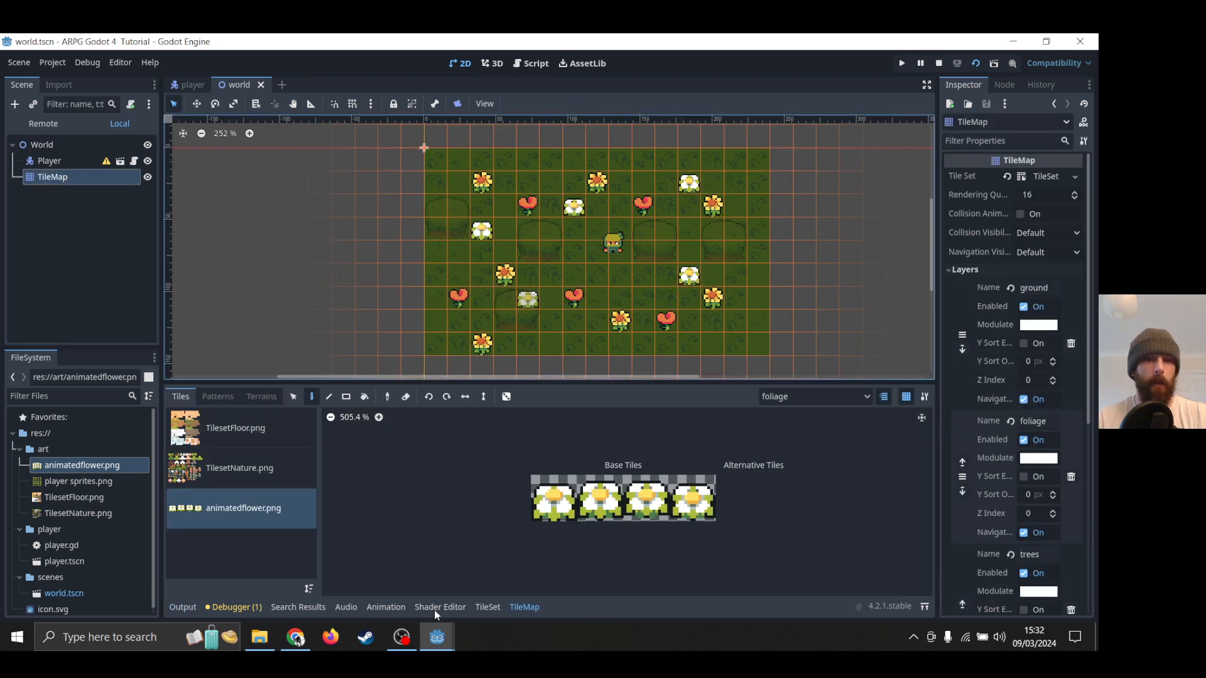
pyautogui.click(293, 397)
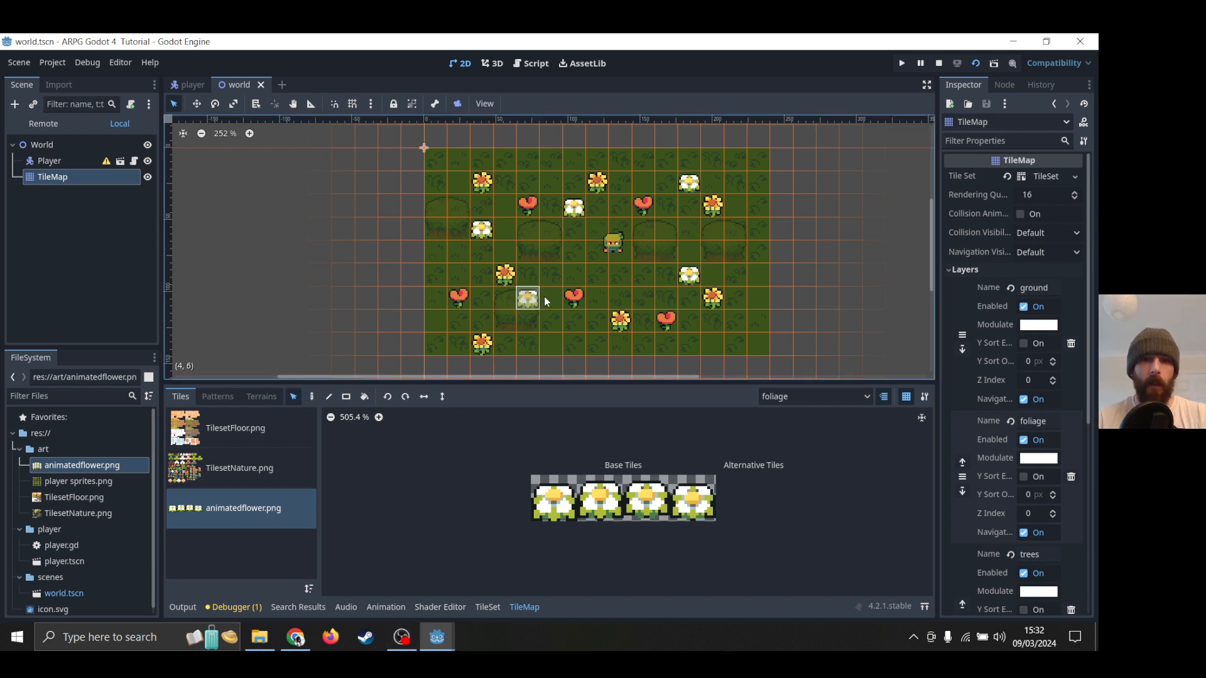
pyautogui.click(530, 301)
pyautogui.moveTo(535, 299); pyautogui.dragTo(553, 338)
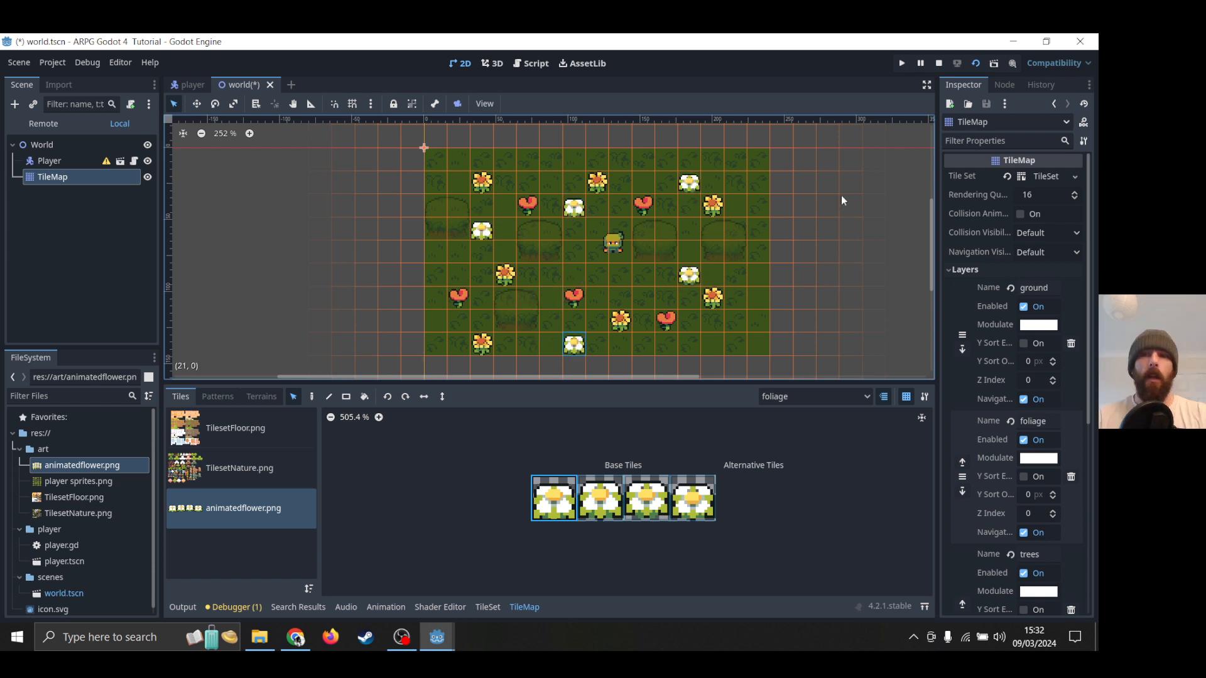
# Run the project and walk the player past the trees and flowers to check the moved flower.
pyautogui.click(901, 63)
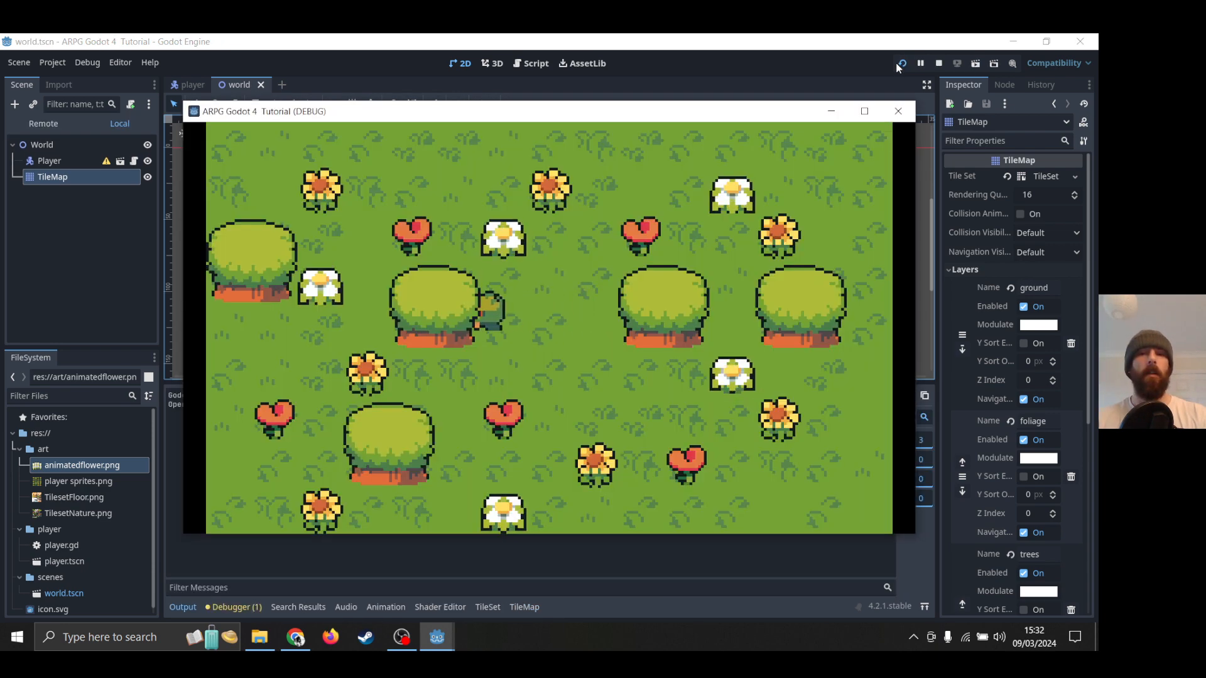
pyautogui.press('Down')
pyautogui.press('Left')
pyautogui.press('Down')
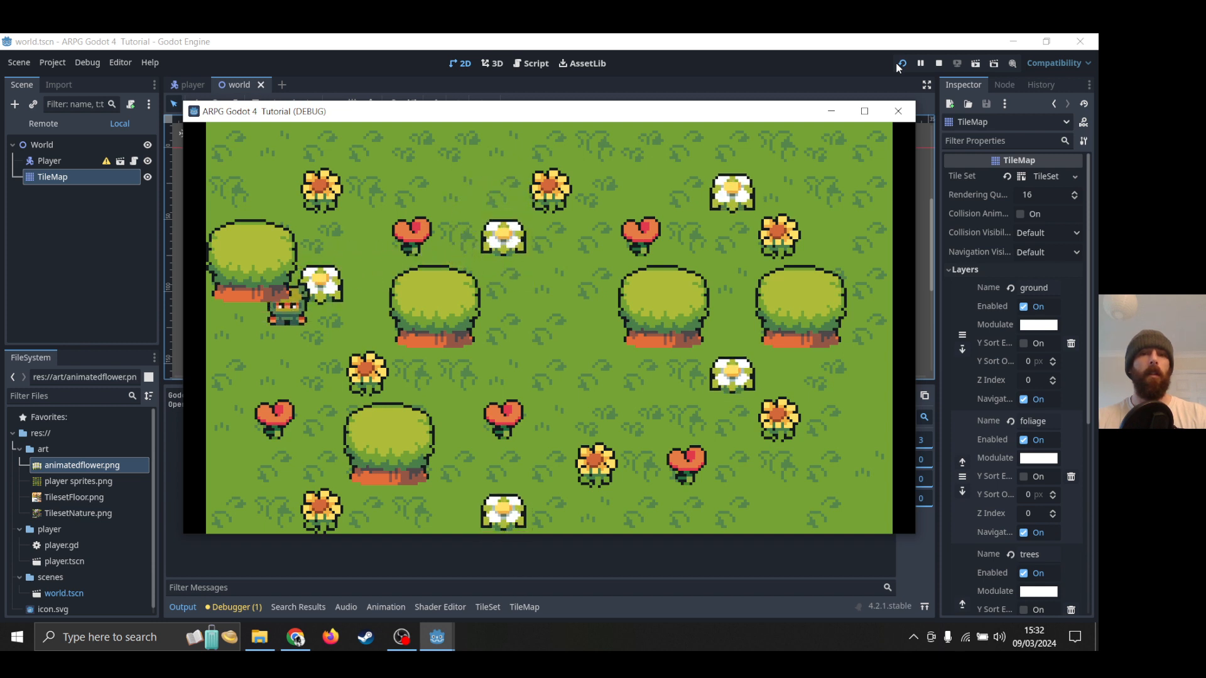
pyautogui.press('Right')
pyautogui.press('Right')
pyautogui.press('Down')
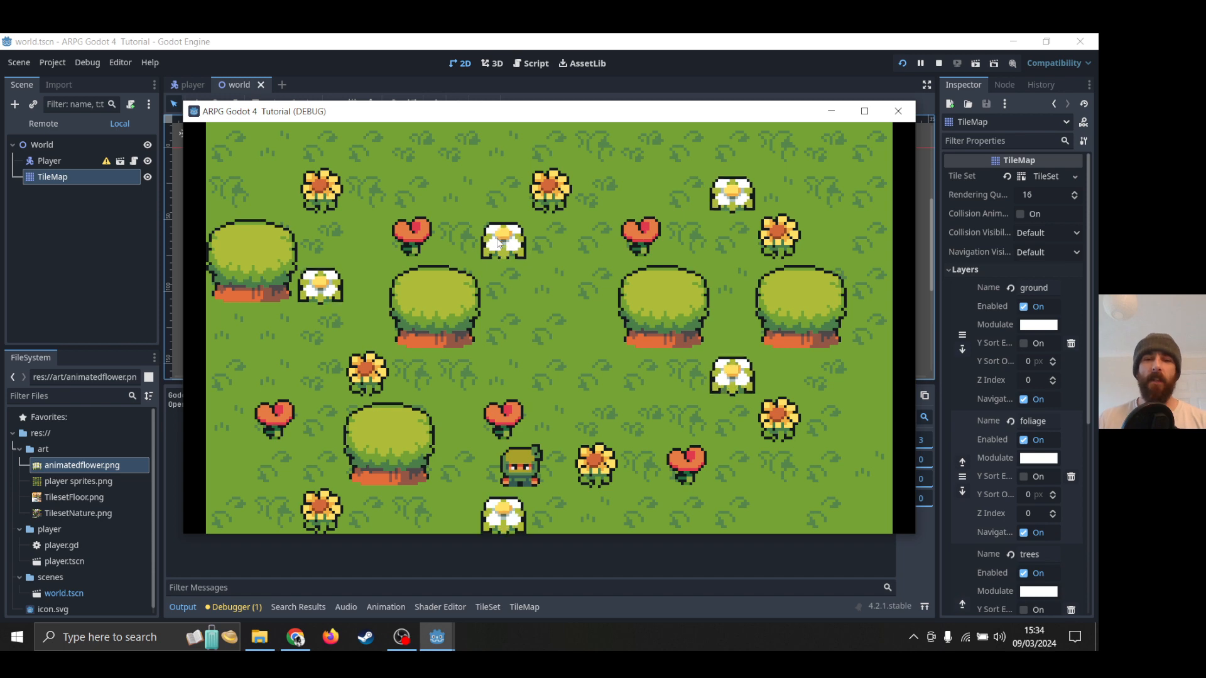
# Switch to OBS Studio and select the webcam source in the preview.
pyautogui.hotkey('alt', 'Tab')
pyautogui.hotkey('alt', 'Tab')
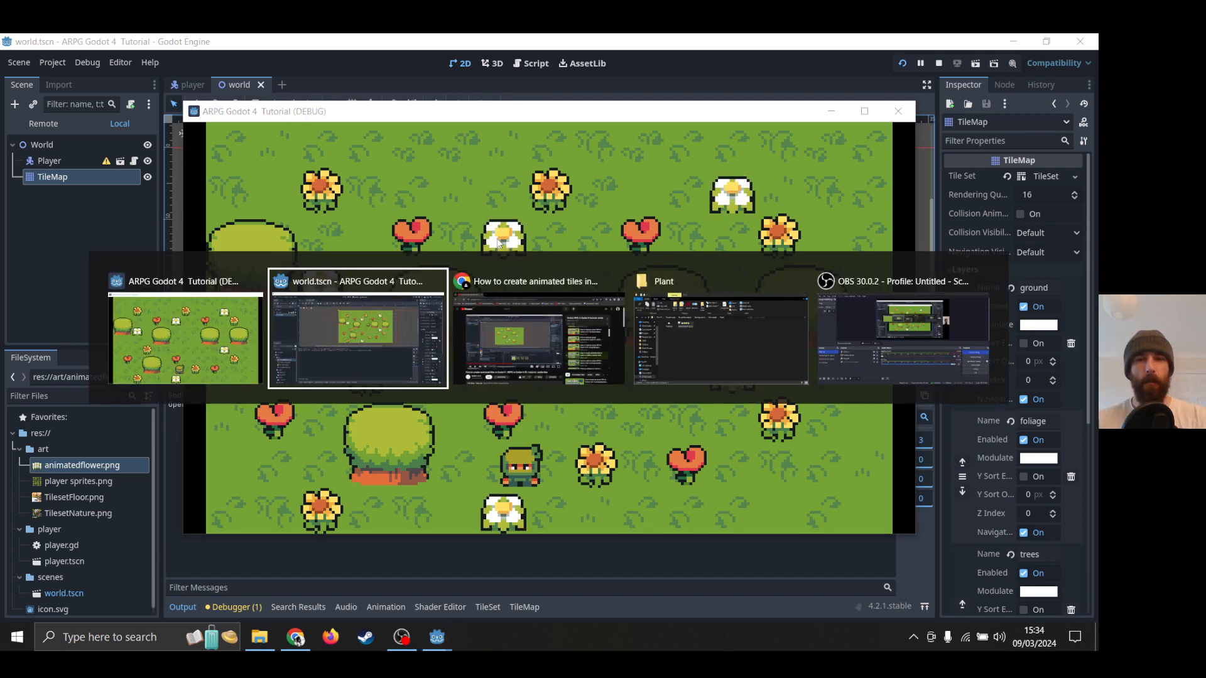
pyautogui.hotkey('alt', 'Tab')
pyautogui.hotkey('alt', 'Tab')
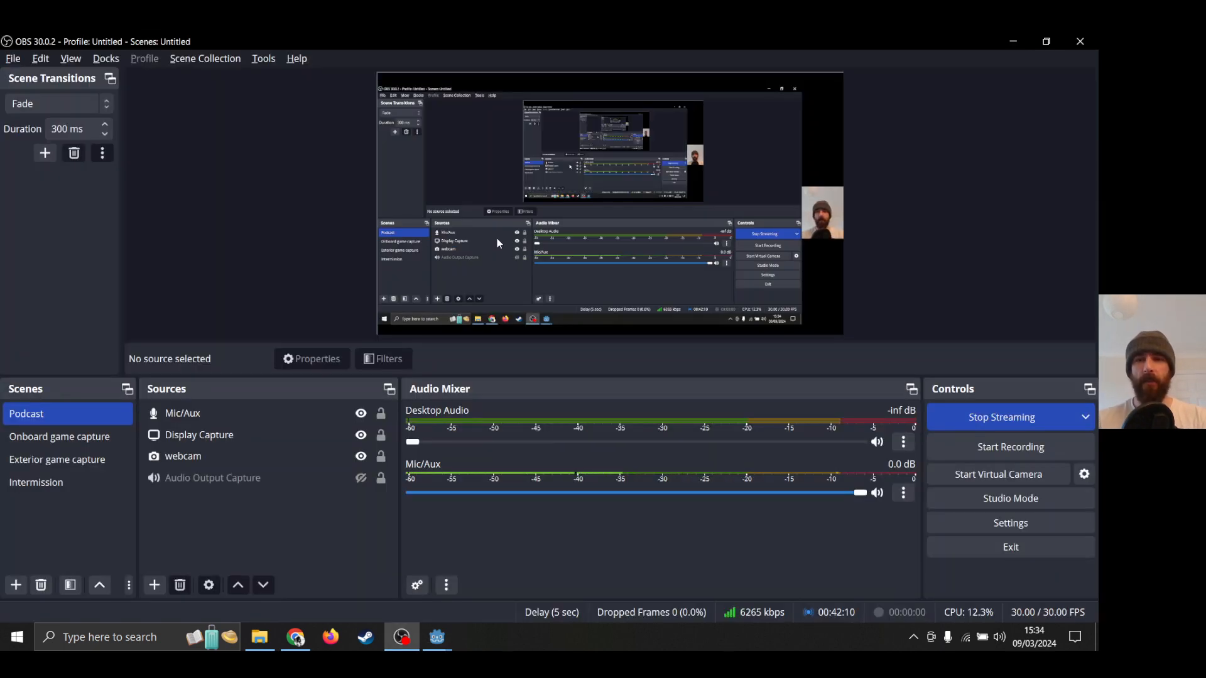
pyautogui.click(792, 199)
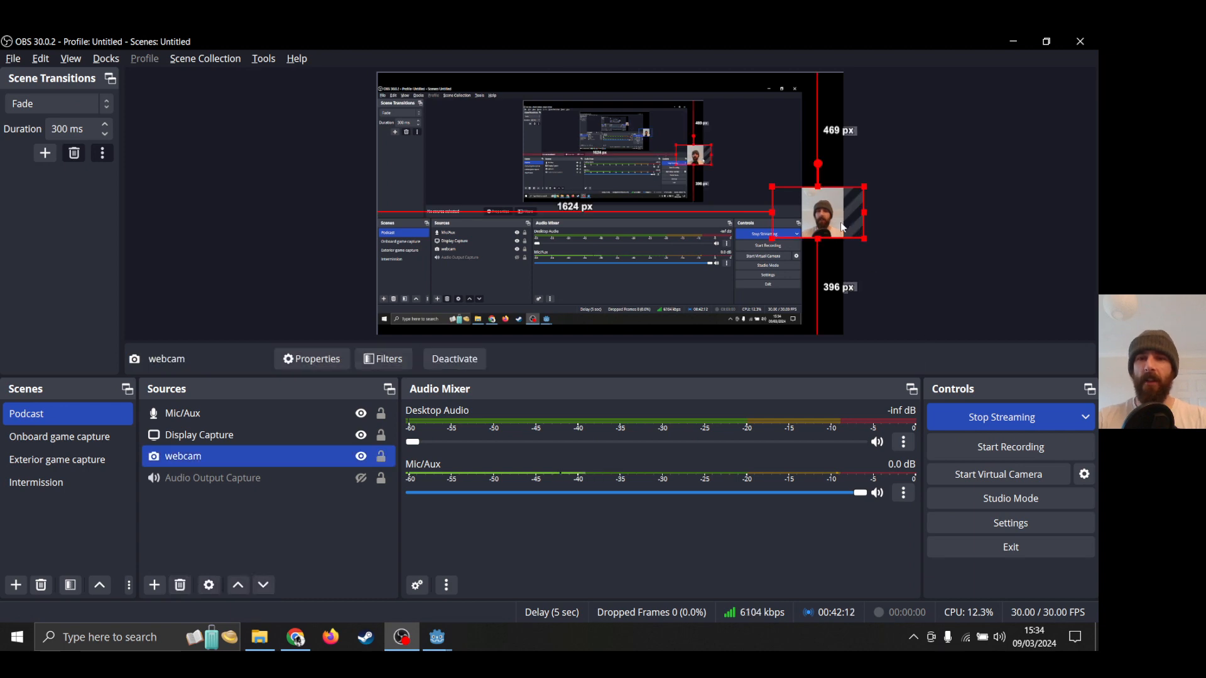